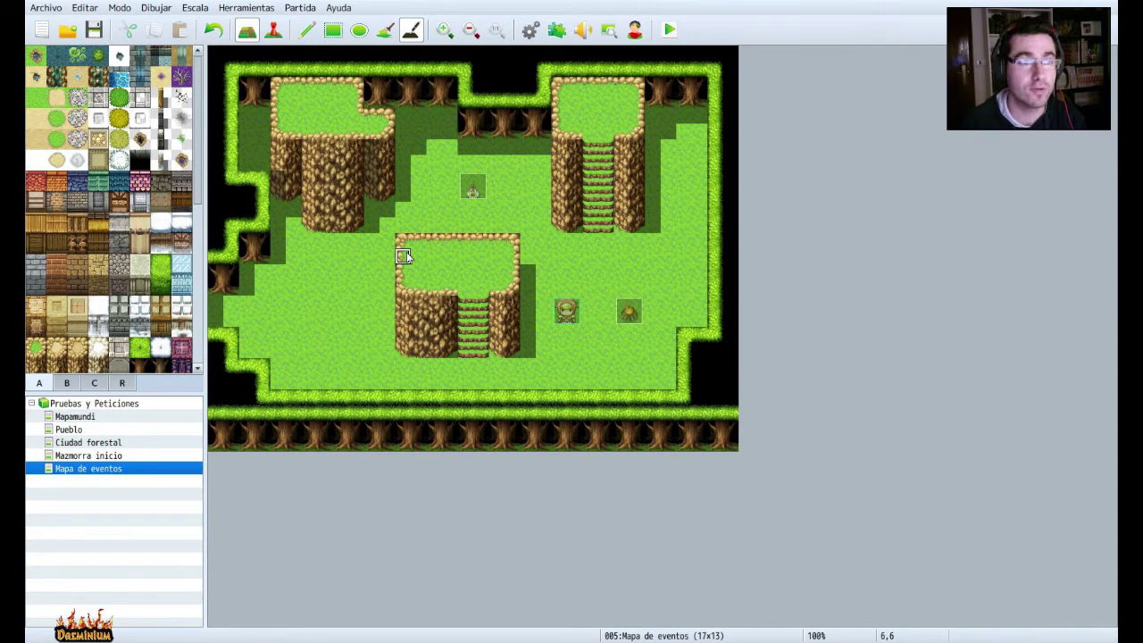
# Switch to event editing and create a new event on the grass tile at 9,5 of Mapa de eventos.
pyautogui.click(306, 31)
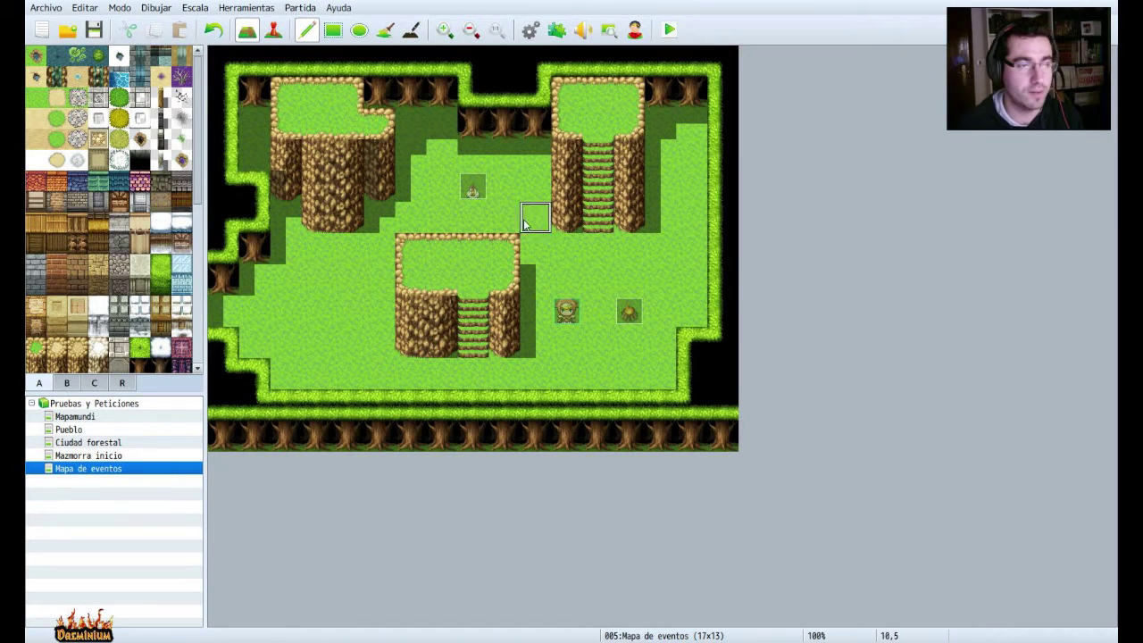
pyautogui.click(274, 29)
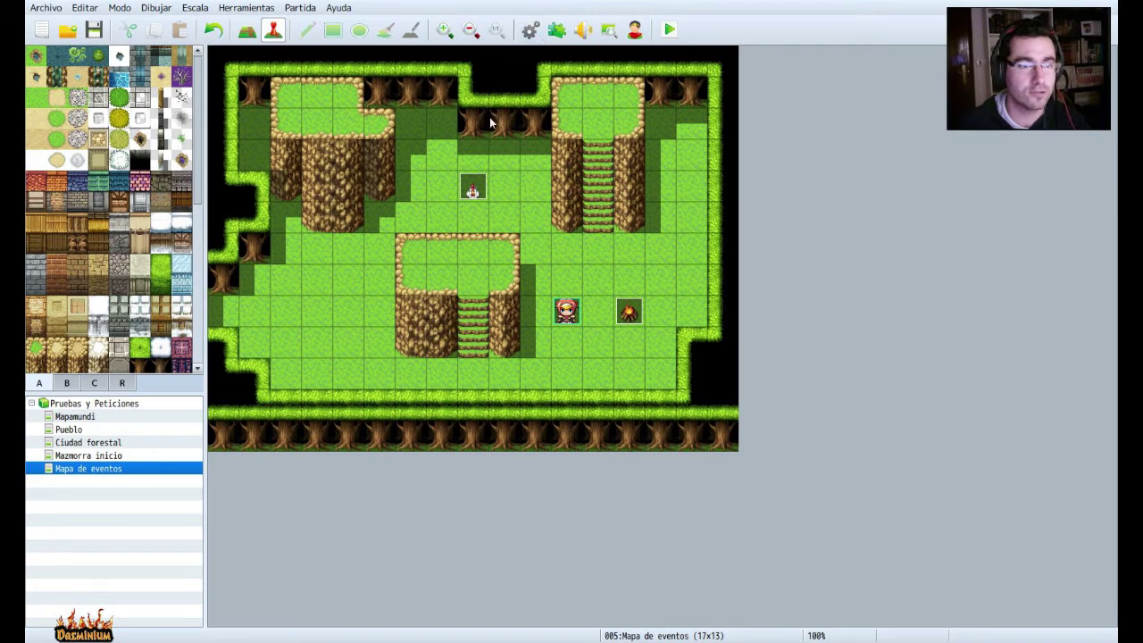
pyautogui.rightClick(518, 215)
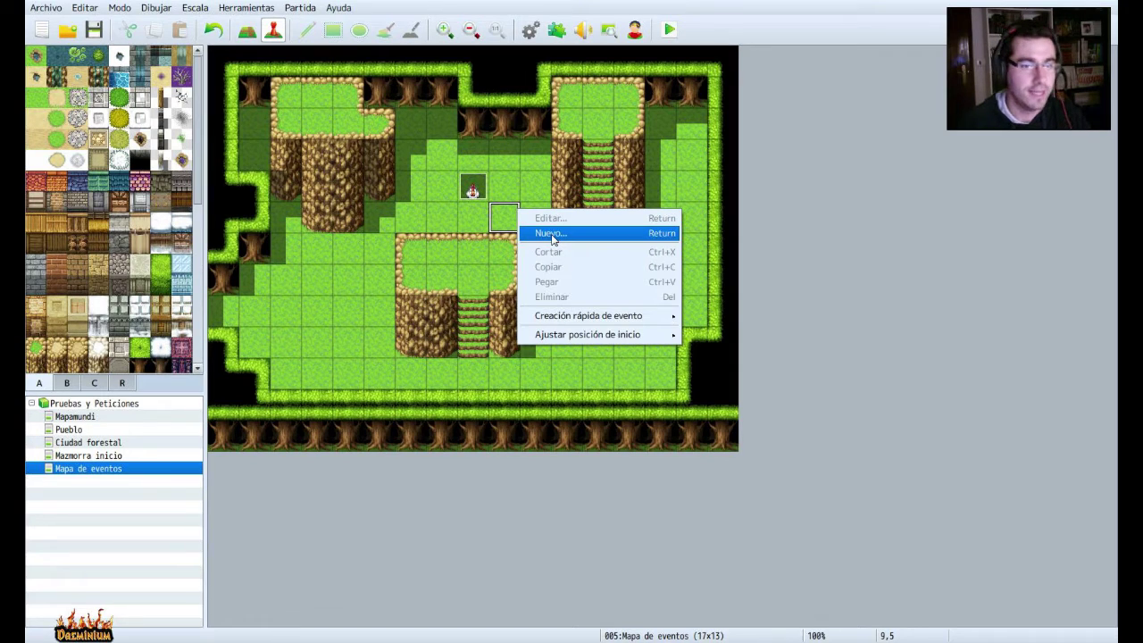
pyautogui.click(551, 233)
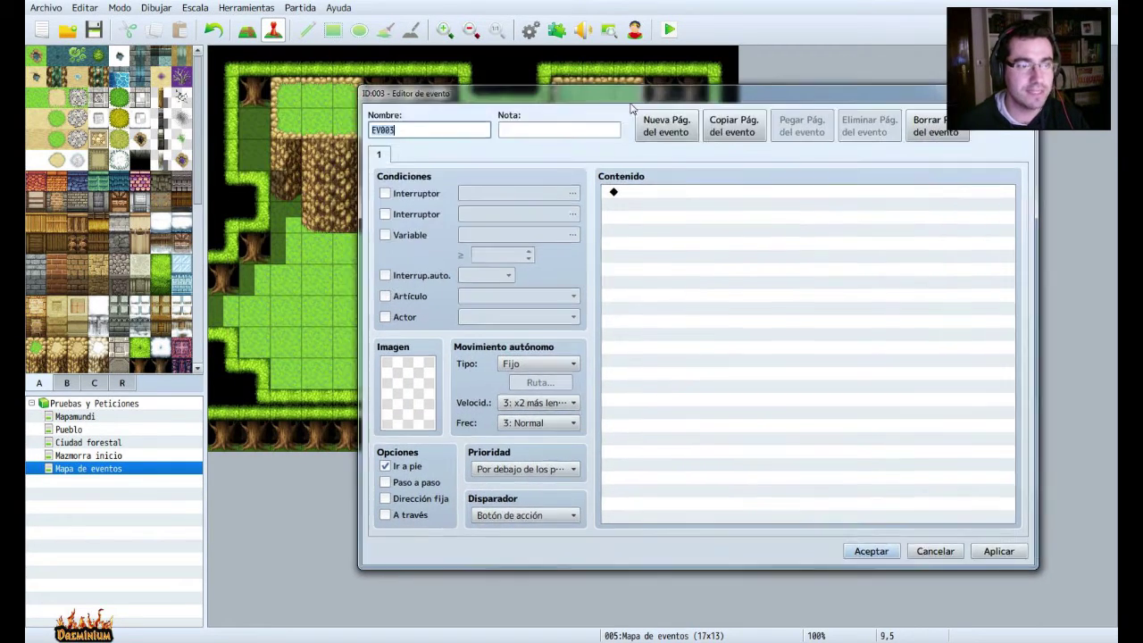
pyautogui.moveTo(631, 98); pyautogui.dragTo(581, 122)
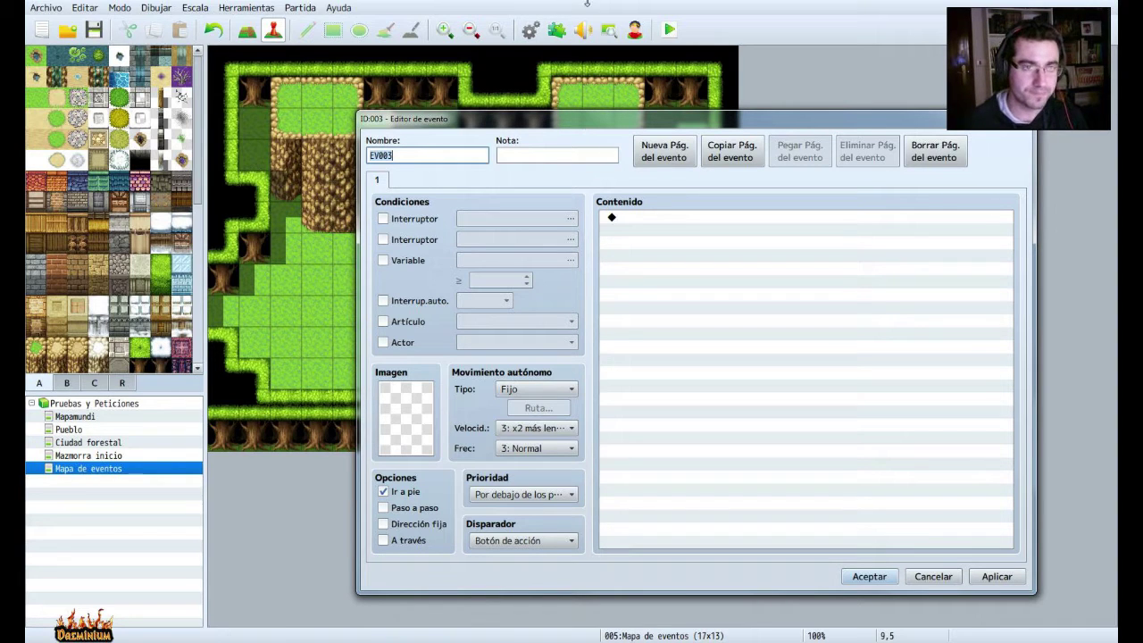
pyautogui.moveTo(534, 122); pyautogui.dragTo(489, 81)
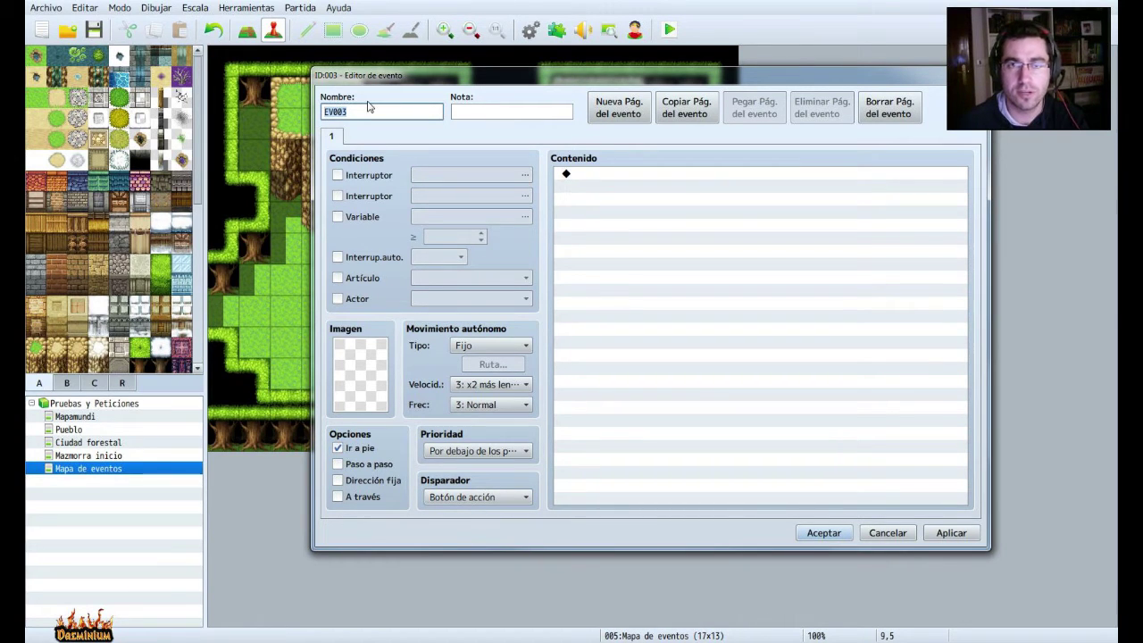
pyautogui.click(455, 111)
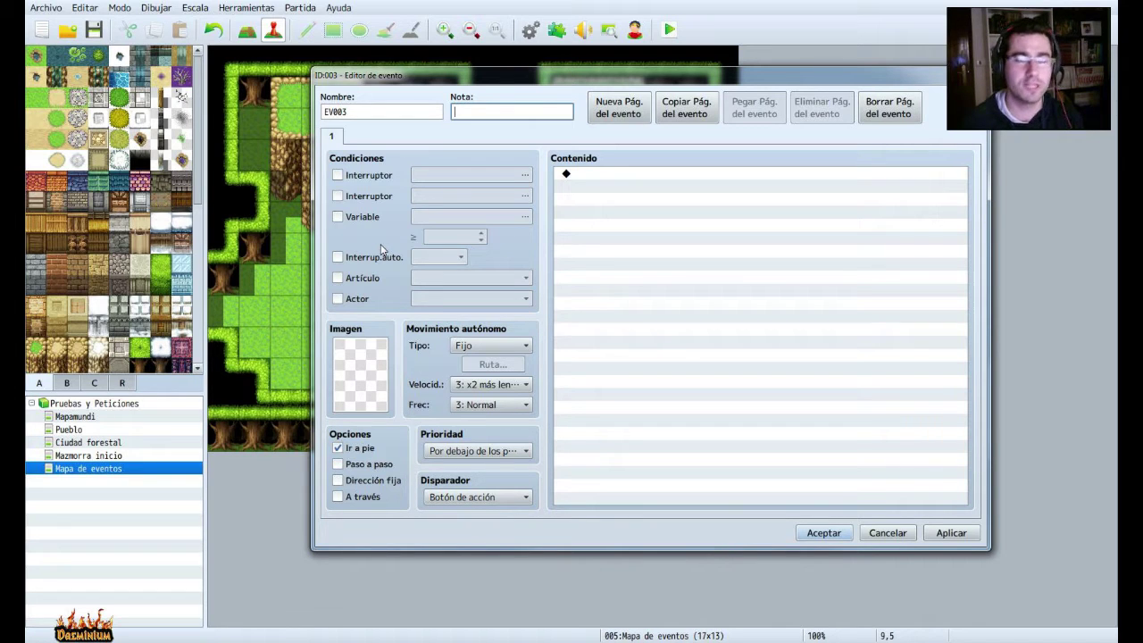
pyautogui.doubleClick(358, 376)
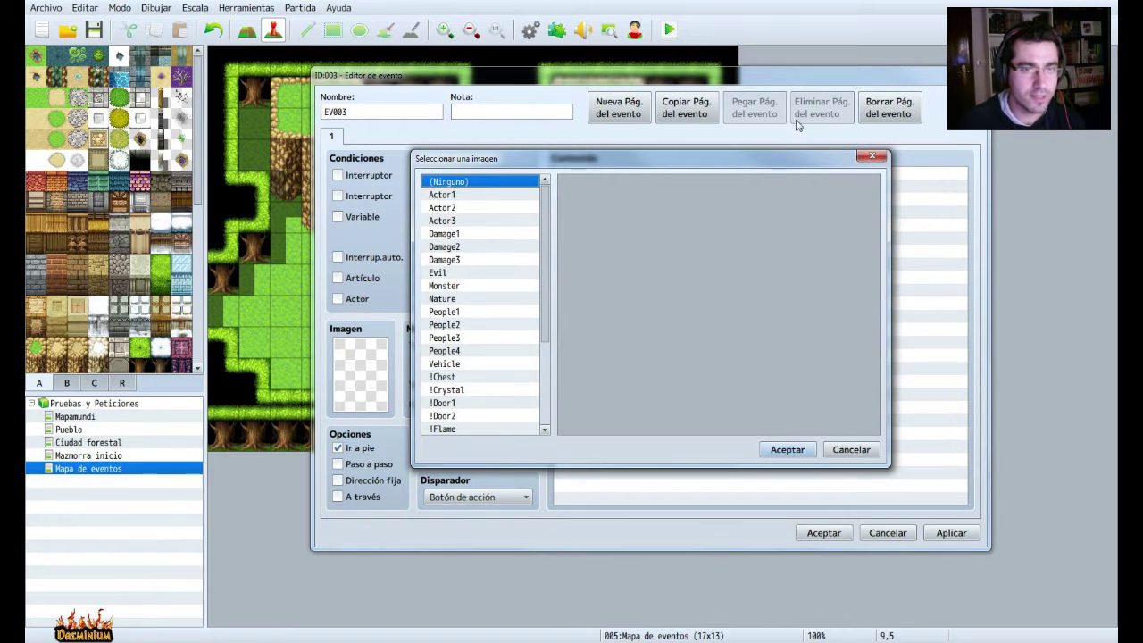
pyautogui.click(871, 157)
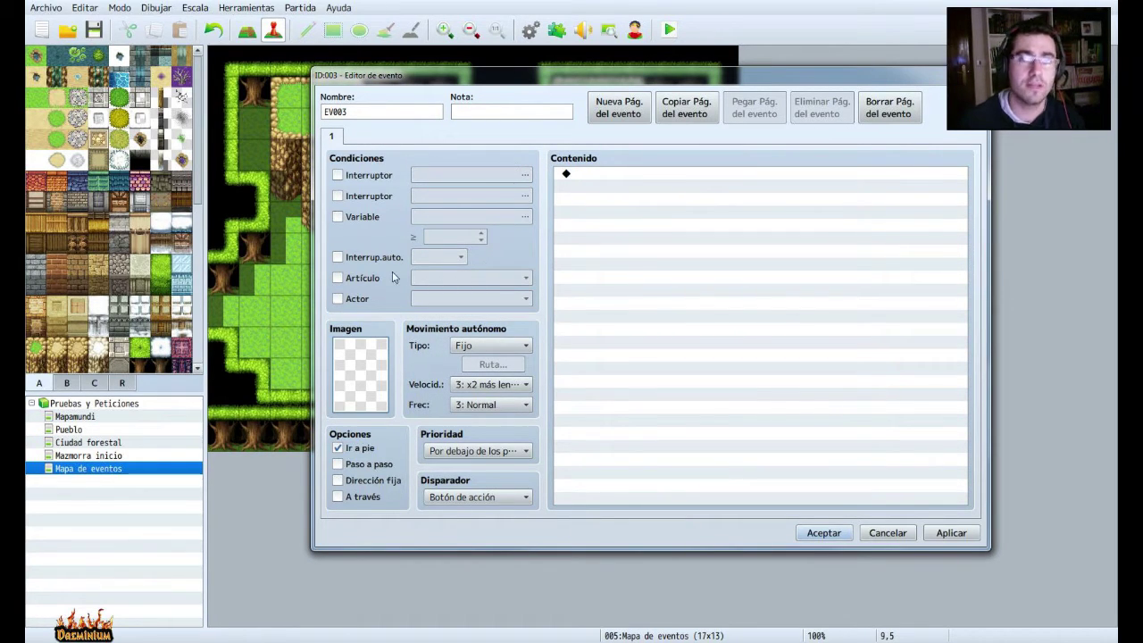
# Name the new event Cofre.
pyautogui.moveTo(392, 277)
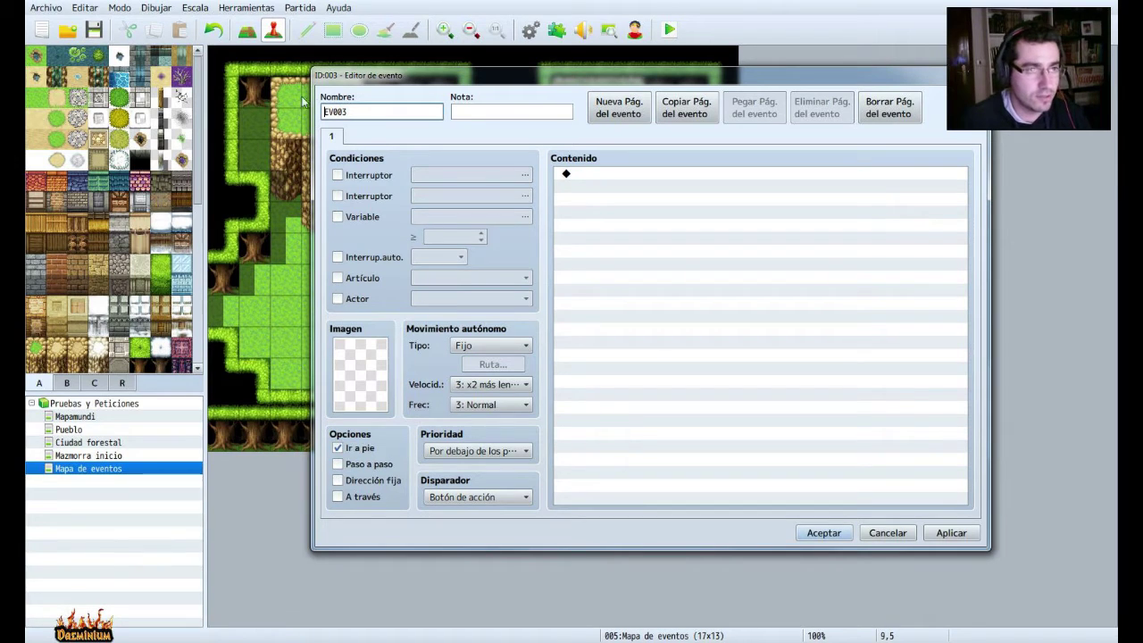
pyautogui.hotkey('shift', 'Left')
pyautogui.hotkey('shift', 'Left')
pyautogui.hotkey('shift', 'Left')
pyautogui.hotkey('shift', 'Left')
pyautogui.hotkey('shift', 'Left')
pyautogui.write('Cofre')
# Give the Cofre event the closed red chest graphic in the first row of the !Chest image set.
pyautogui.doubleClick(369, 397)
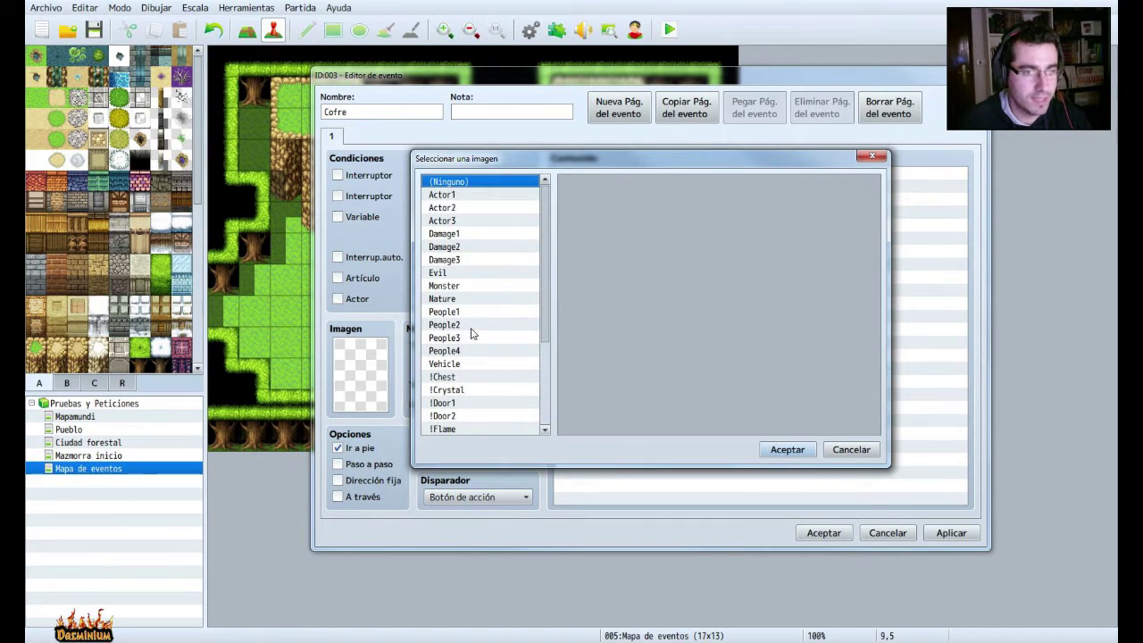
pyautogui.click(447, 378)
pyautogui.click(593, 188)
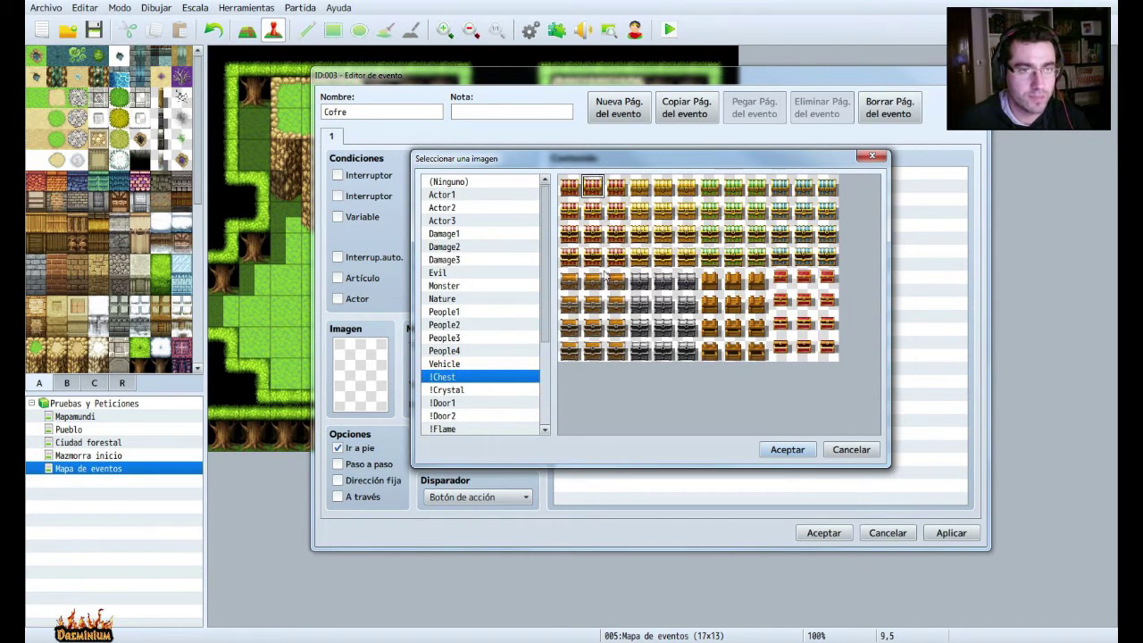
pyautogui.click(788, 449)
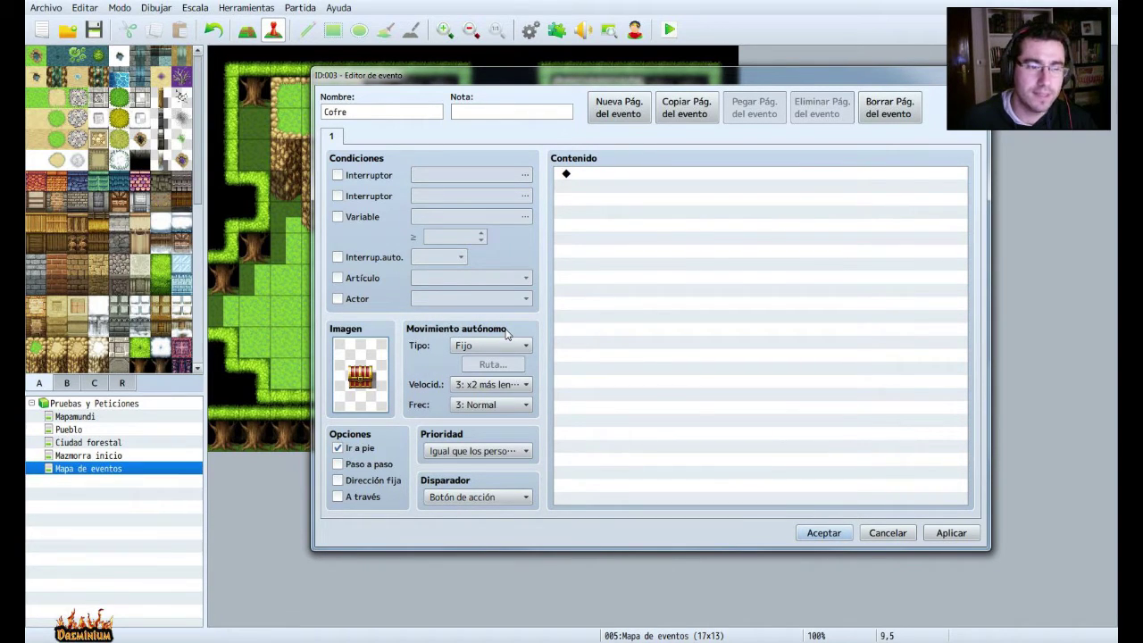
# Try the Personalizado autonomous movement type, view its route commands without adding any, and restore the type to Fijo.
pyautogui.moveTo(506, 332)
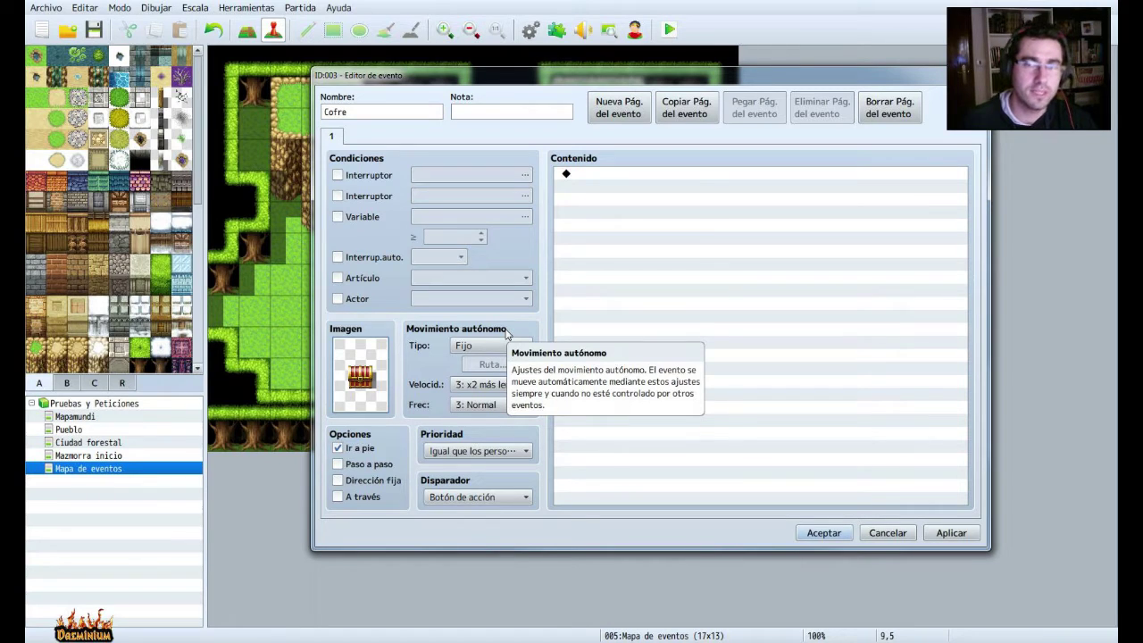
pyautogui.click(526, 348)
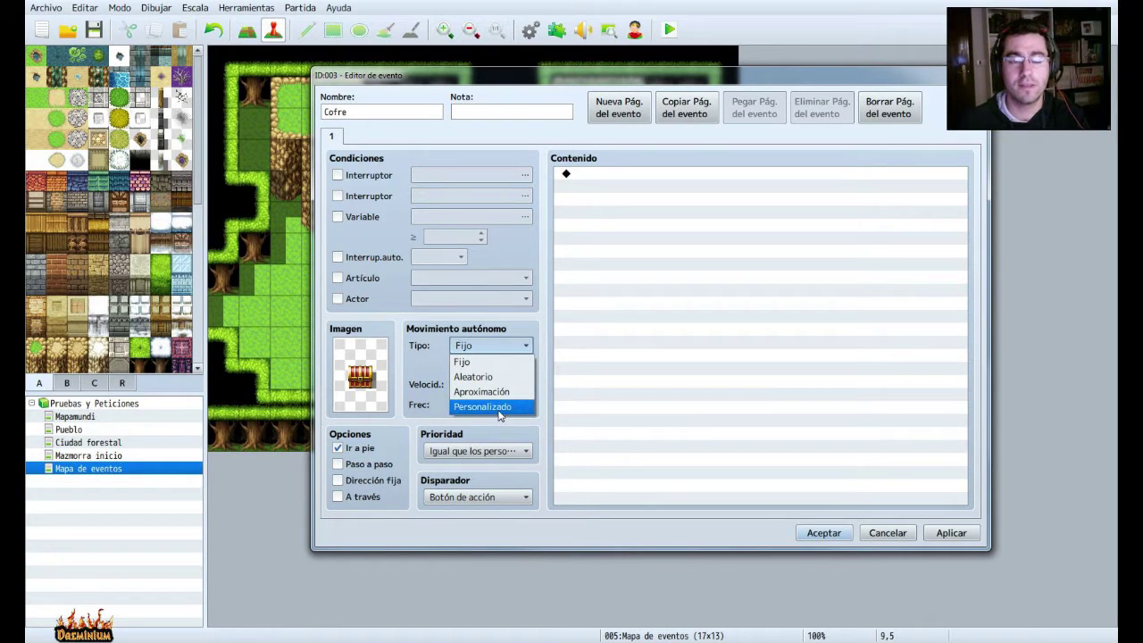
pyautogui.click(499, 407)
pyautogui.click(502, 362)
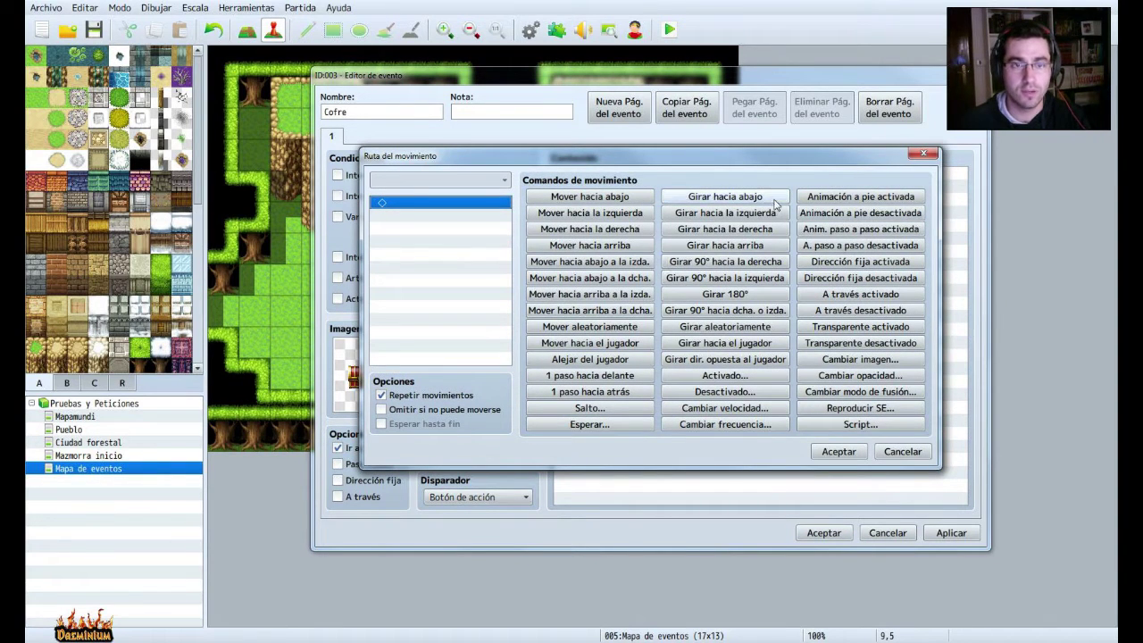
pyautogui.click(923, 154)
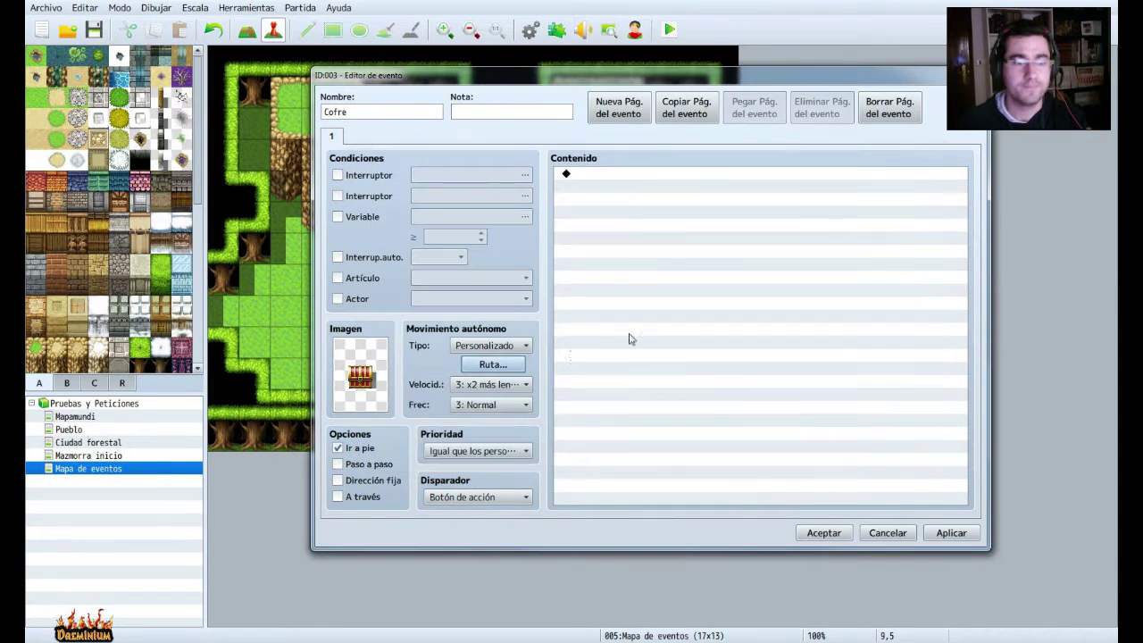
pyautogui.click(504, 345)
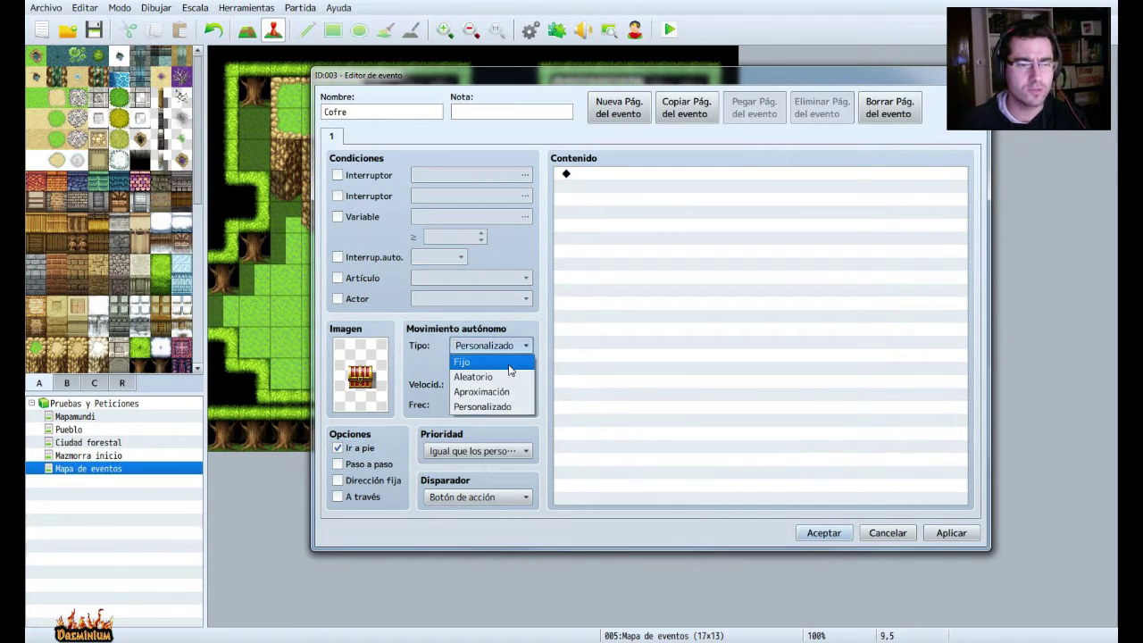
pyautogui.click(511, 362)
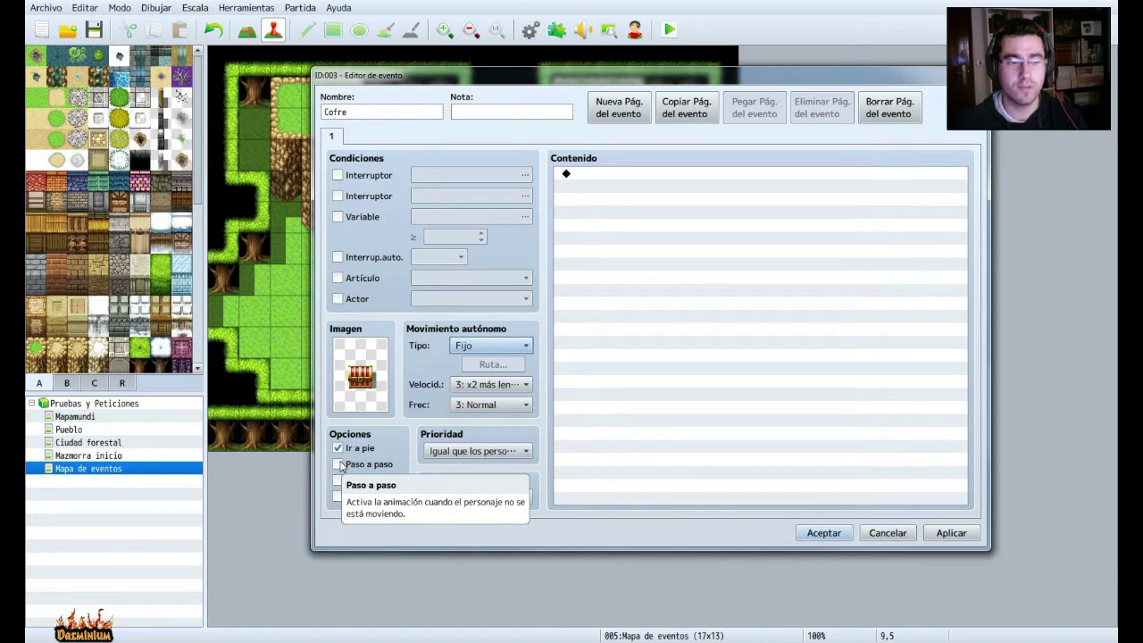
# Enable the Paso a paso option for the chest event and save the event.
pyautogui.click(337, 447)
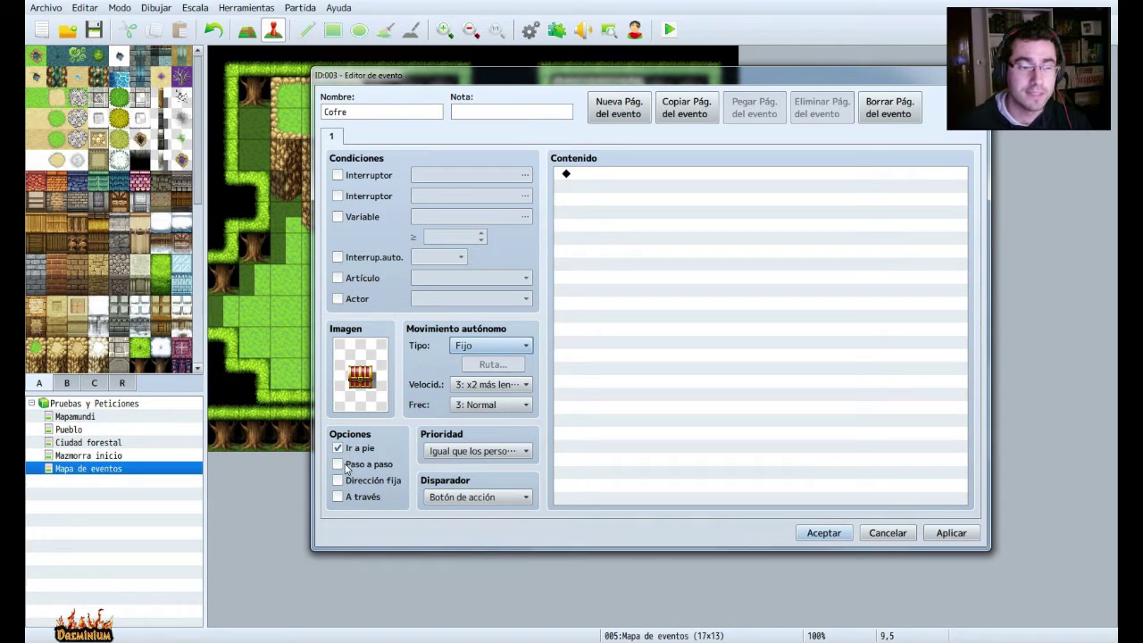
pyautogui.click(339, 464)
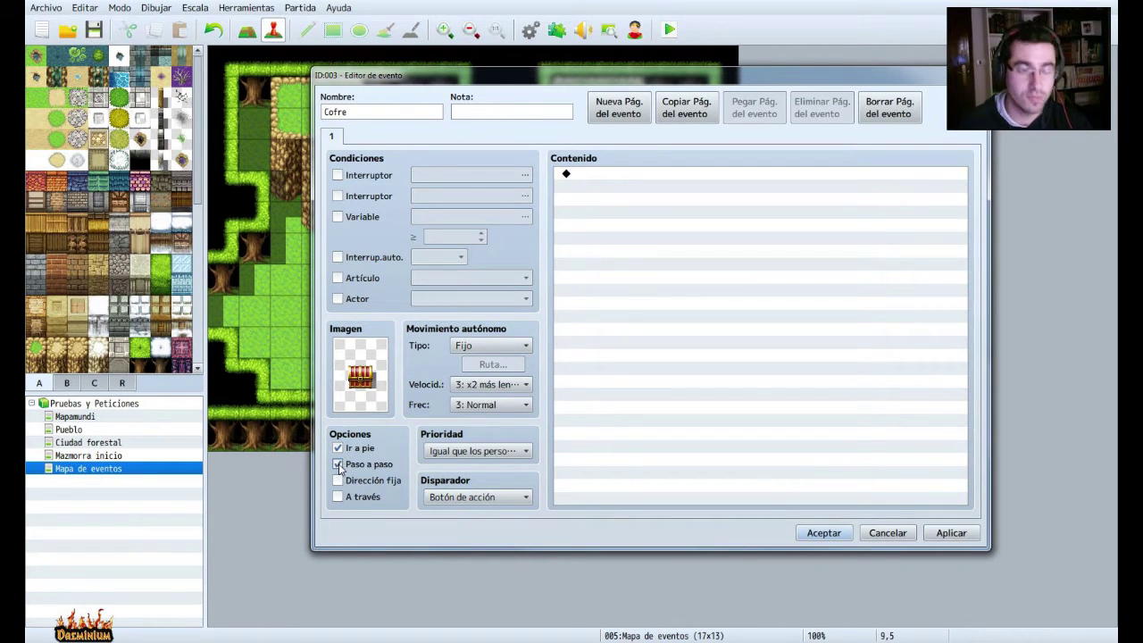
pyautogui.click(952, 533)
pyautogui.click(824, 534)
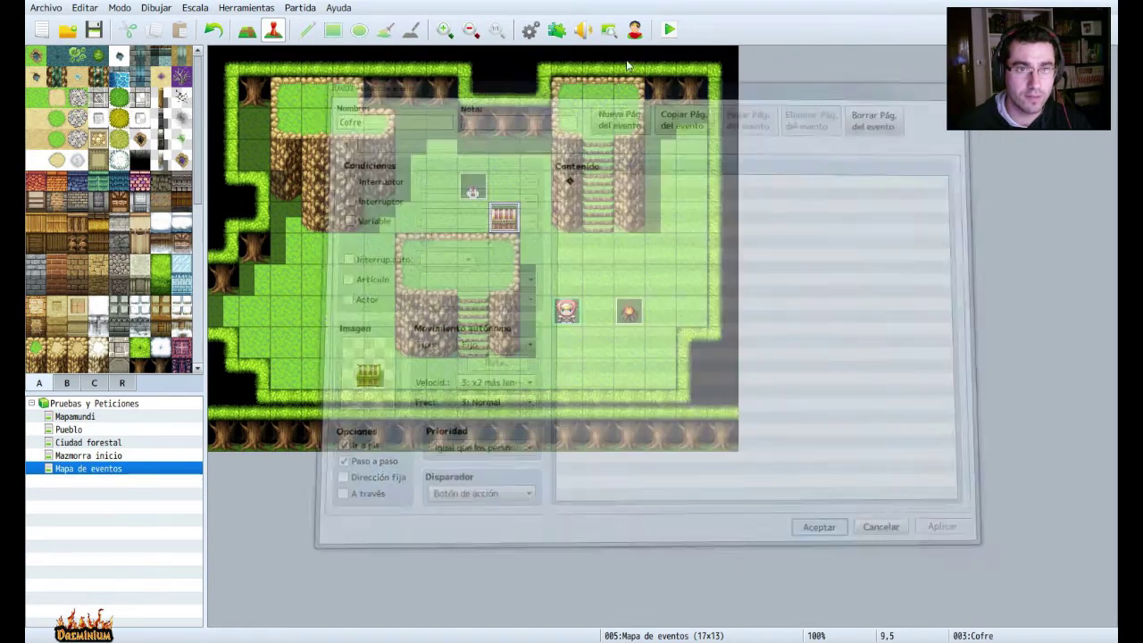
# Playtest the project with a new game to check the chest's stepping animation, and close the game.
pyautogui.click(663, 31)
pyautogui.click(524, 348)
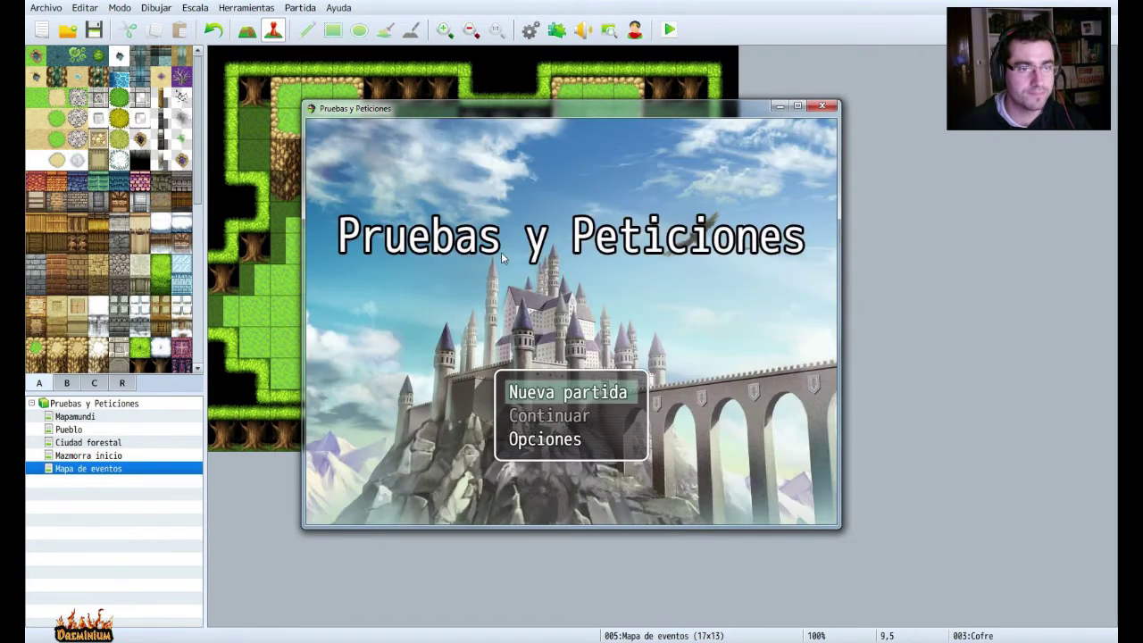
pyautogui.press('Return')
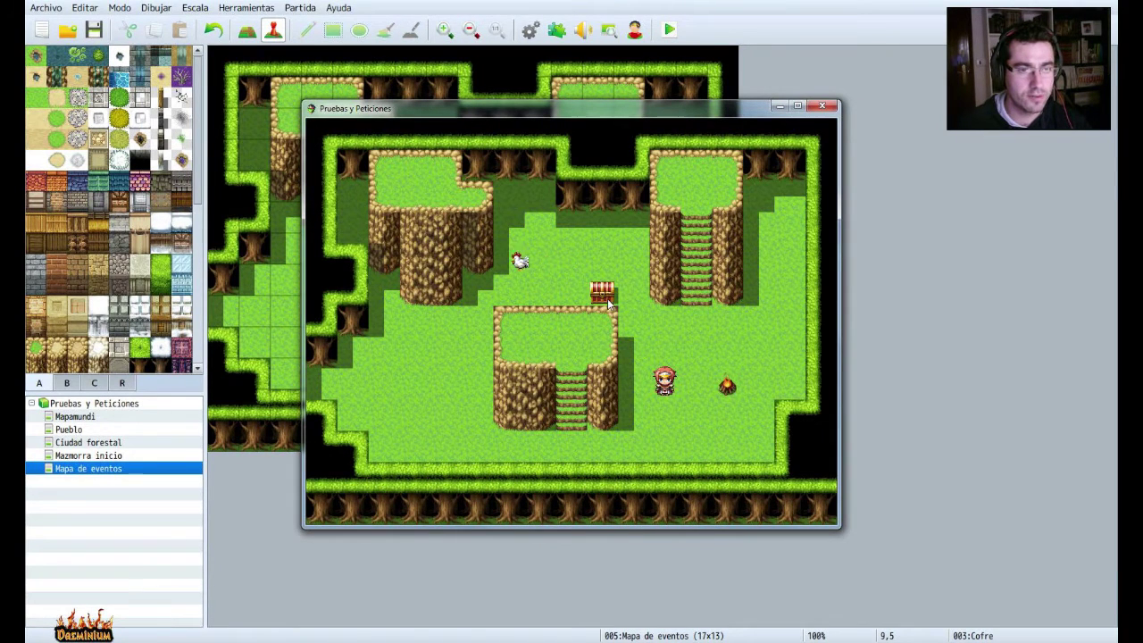
pyautogui.click(822, 107)
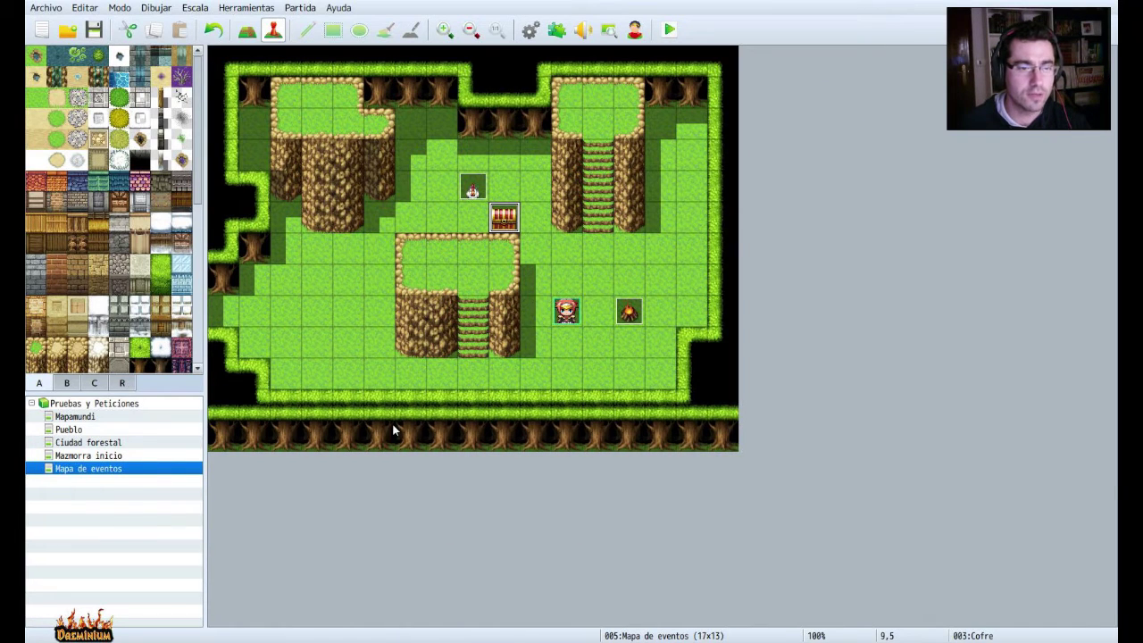
# Edit the chest event to use Ejecución automática as its trigger and save the event.
pyautogui.rightClick(511, 223)
pyautogui.click(540, 230)
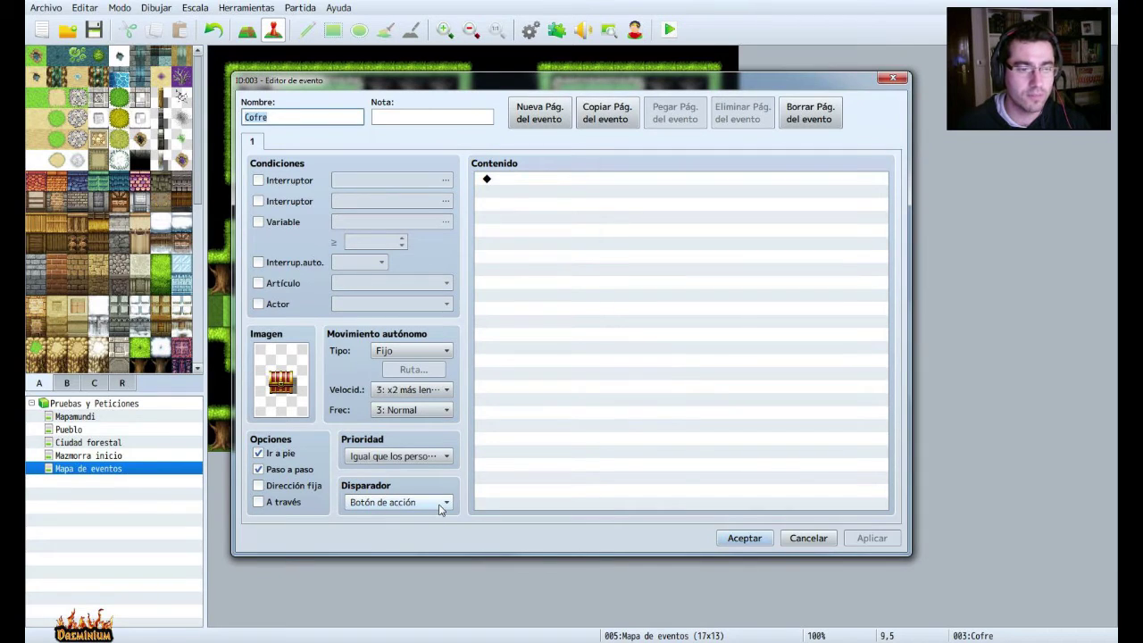
pyautogui.moveTo(440, 509)
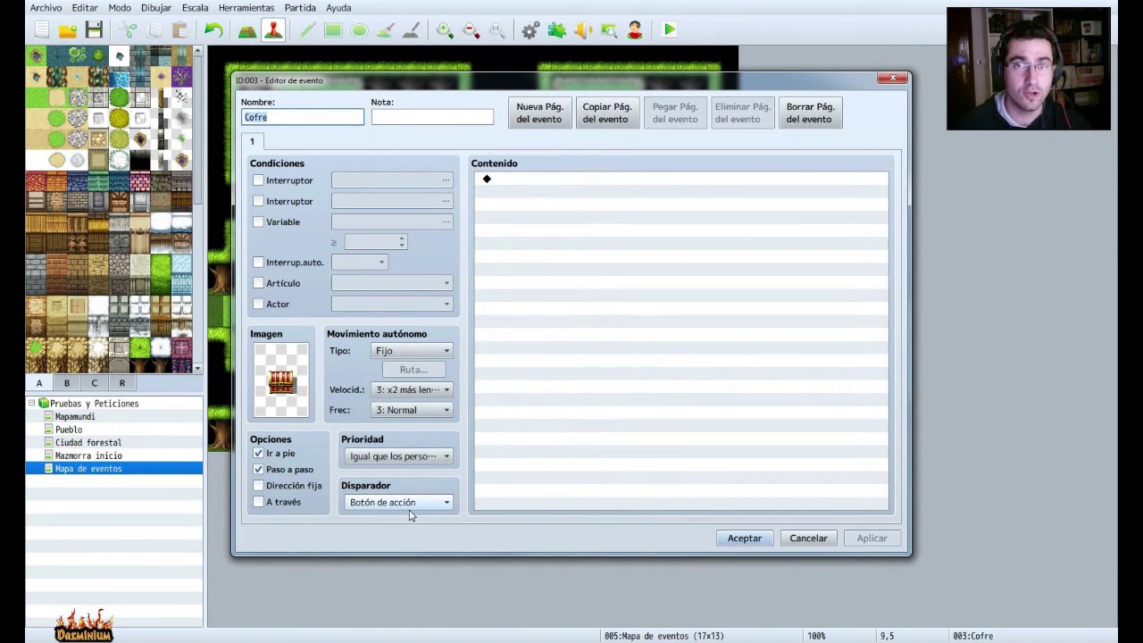
pyautogui.click(410, 505)
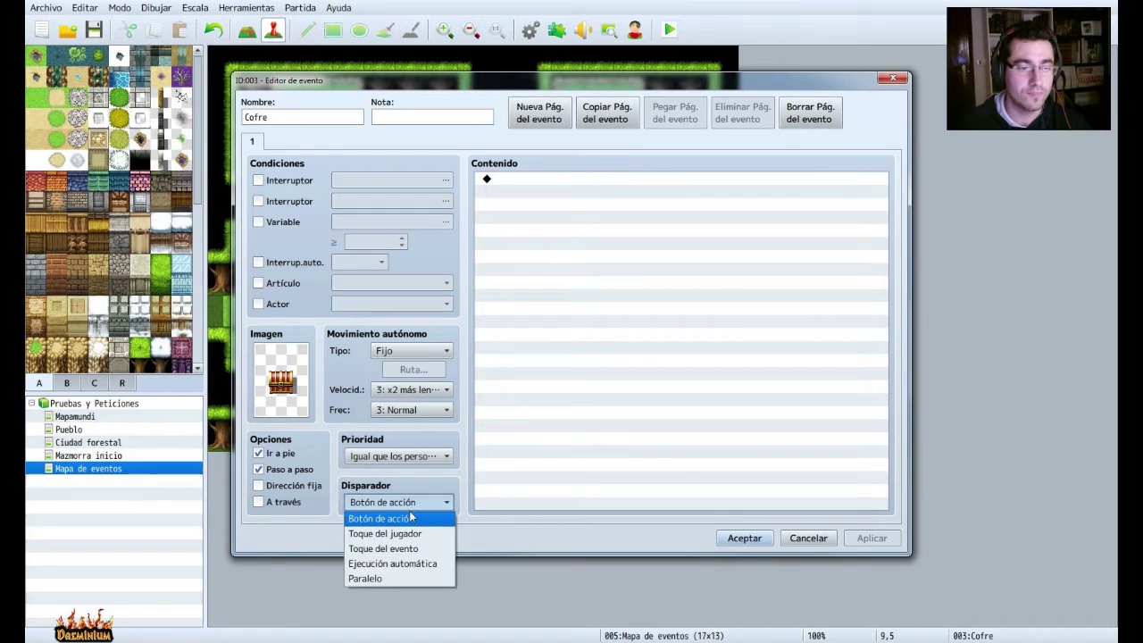
pyautogui.click(402, 564)
pyautogui.click(871, 538)
pyautogui.click(744, 537)
# Run the game again from a new start to check the chest with its automatic trigger, and close the game.
pyautogui.click(667, 31)
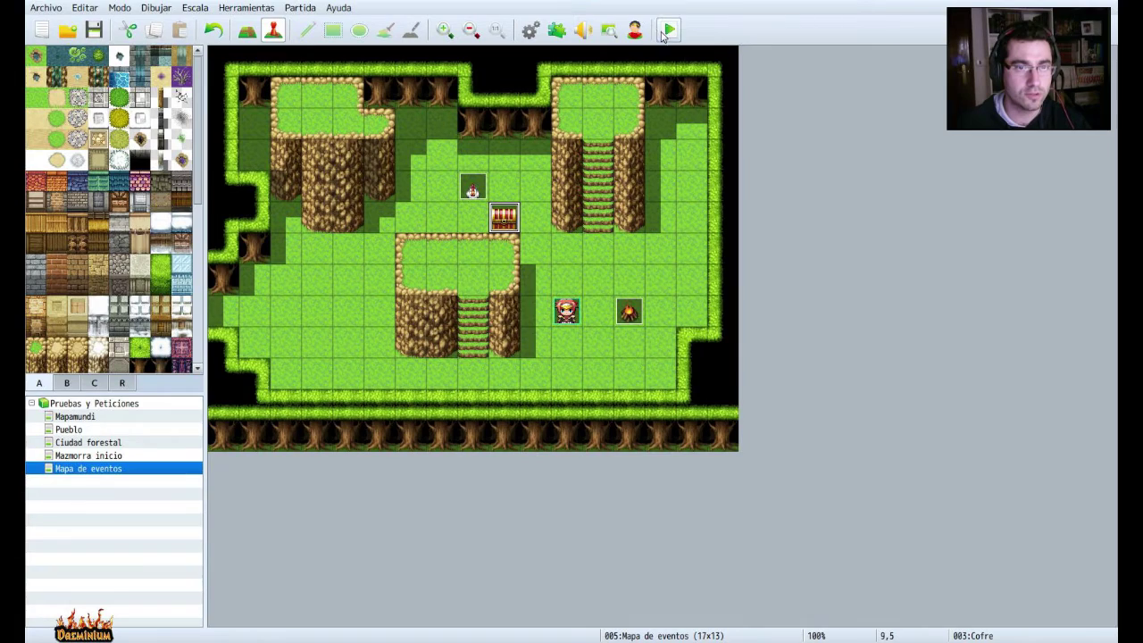
pyautogui.click(530, 353)
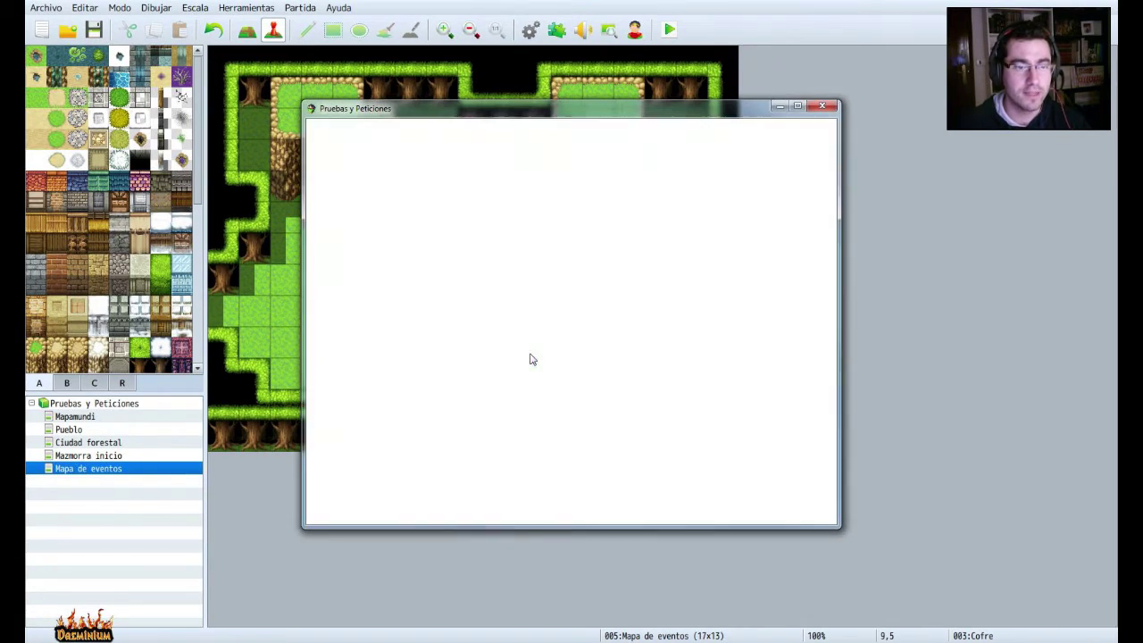
pyautogui.click(549, 394)
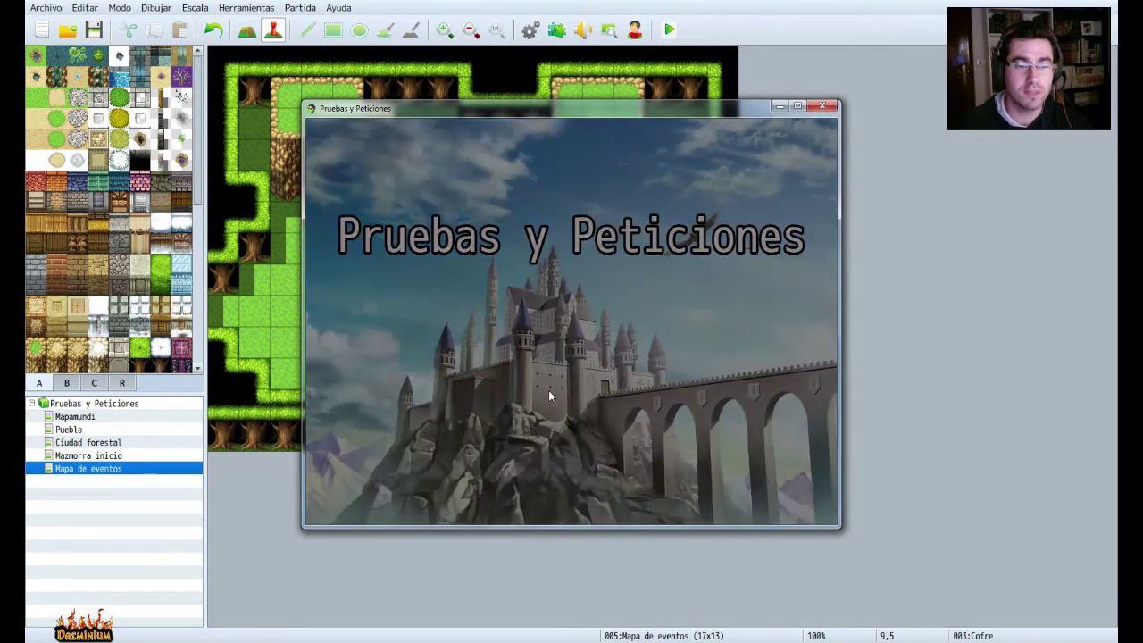
pyautogui.press('Down')
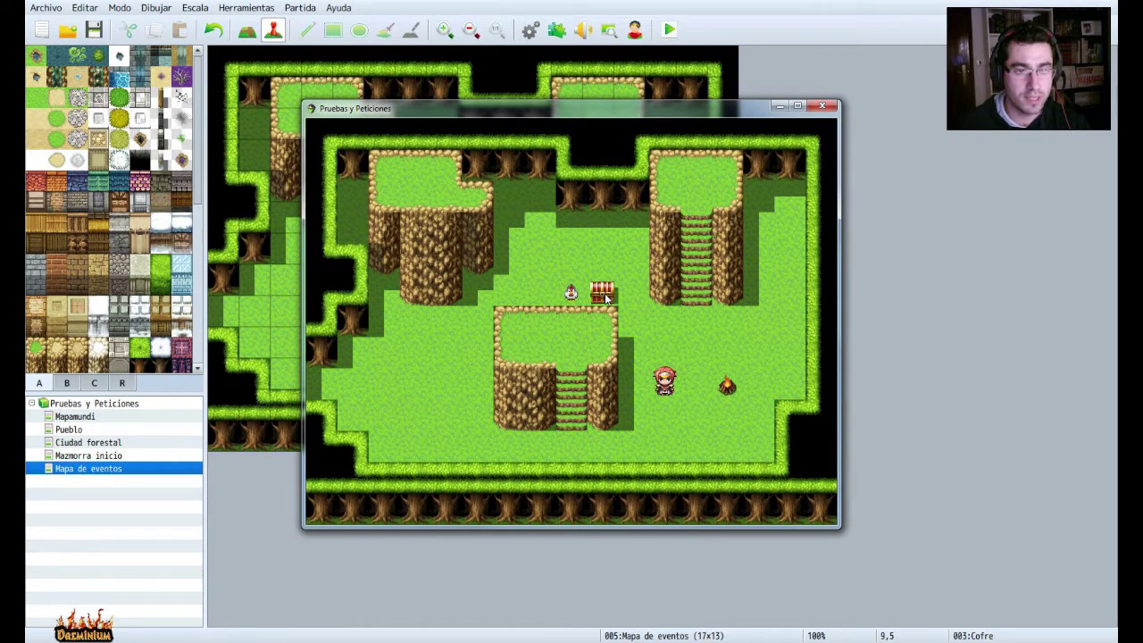
pyautogui.click(822, 105)
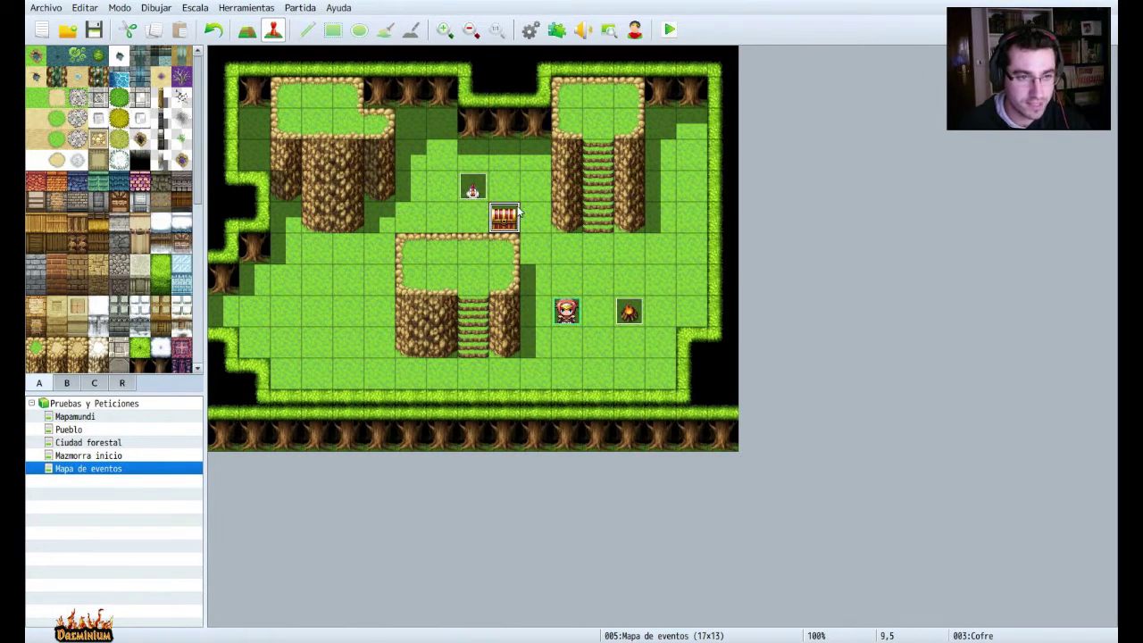
# Move the chest event one tile up, beside the chicken, set its autonomous movement type to Aleatorio and save the event.
pyautogui.moveTo(504, 219); pyautogui.dragTo(503, 187)
pyautogui.rightClick(500, 197)
pyautogui.click(514, 208)
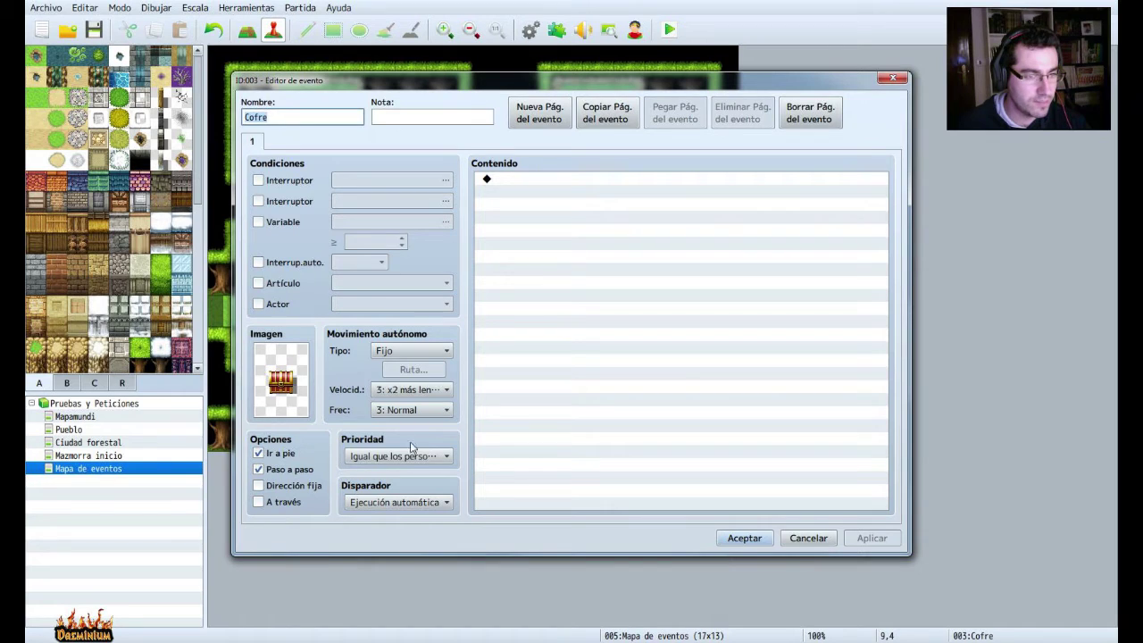
pyautogui.click(411, 350)
pyautogui.click(416, 380)
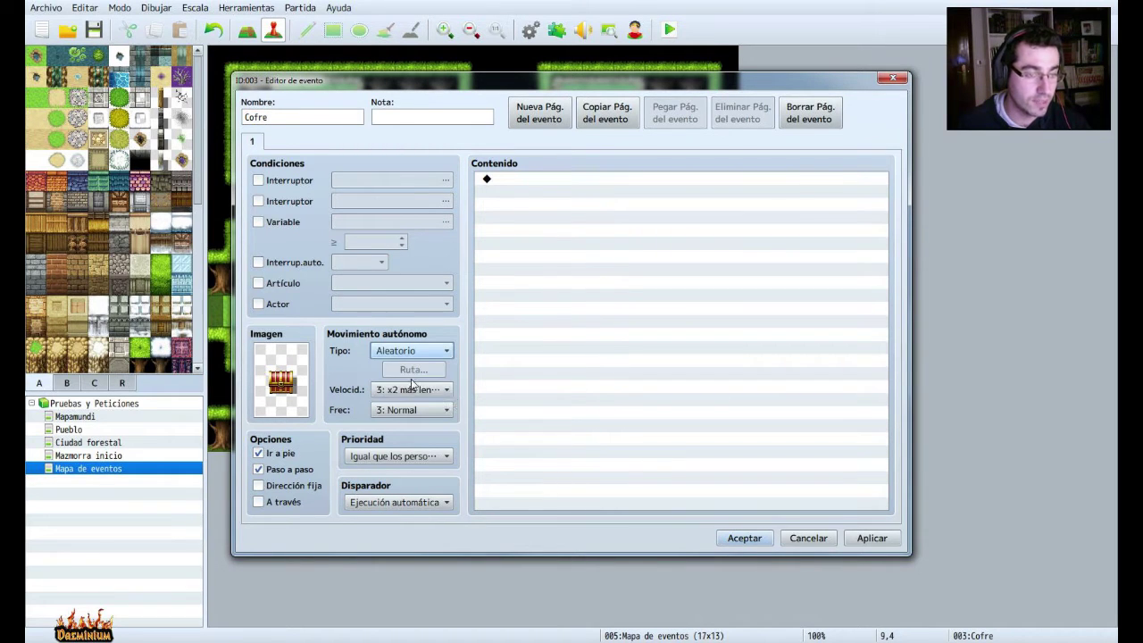
pyautogui.click(872, 537)
pyautogui.click(744, 537)
# Save the project and playtest a new game, walking the hero towards the chest to check its random movement, and close the game.
pyautogui.click(669, 30)
pyautogui.click(518, 349)
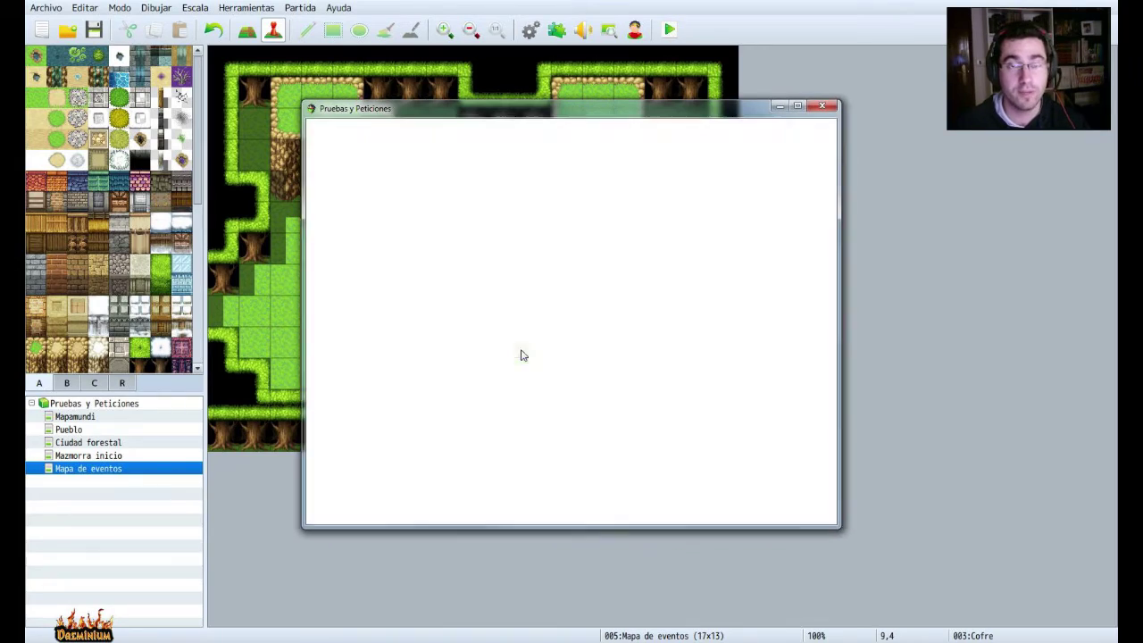
pyautogui.press('Return')
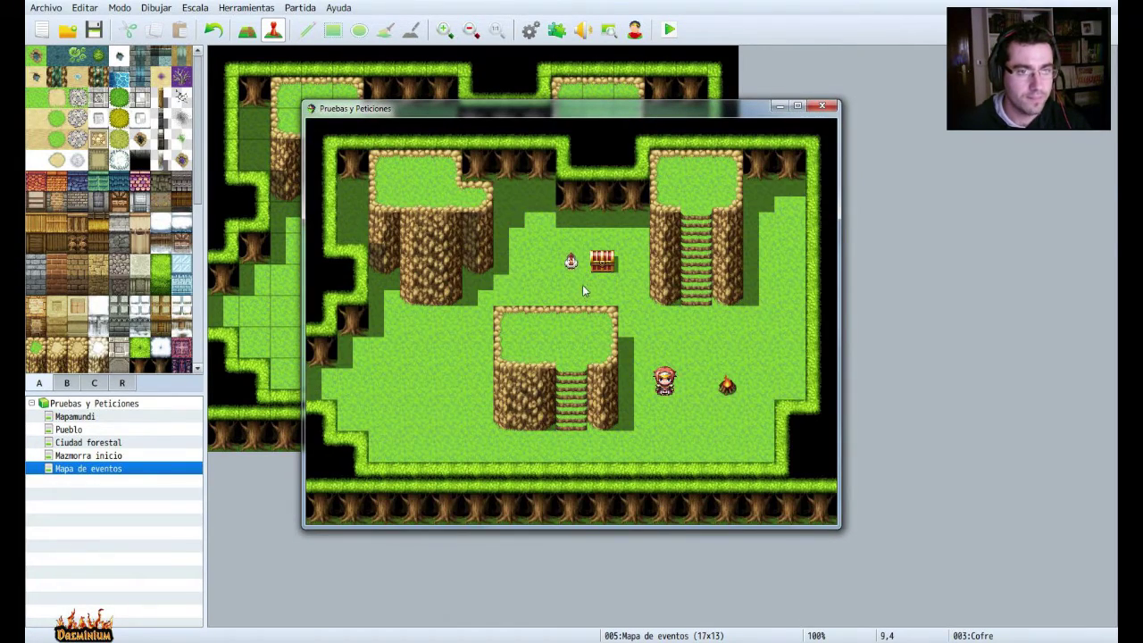
pyautogui.click(627, 304)
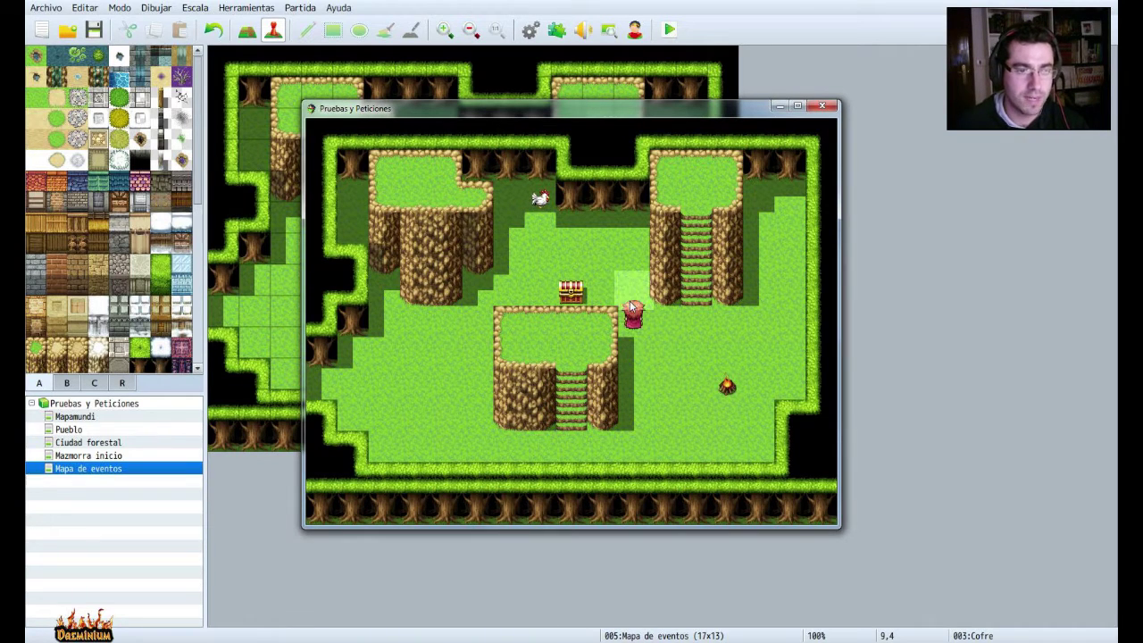
pyautogui.click(823, 107)
# Set the chest event's movement speed to 5: x2 más rápido and its frequency to 4: Mayor, and save the event.
pyautogui.rightClick(514, 191)
pyautogui.click(528, 193)
pyautogui.click(377, 388)
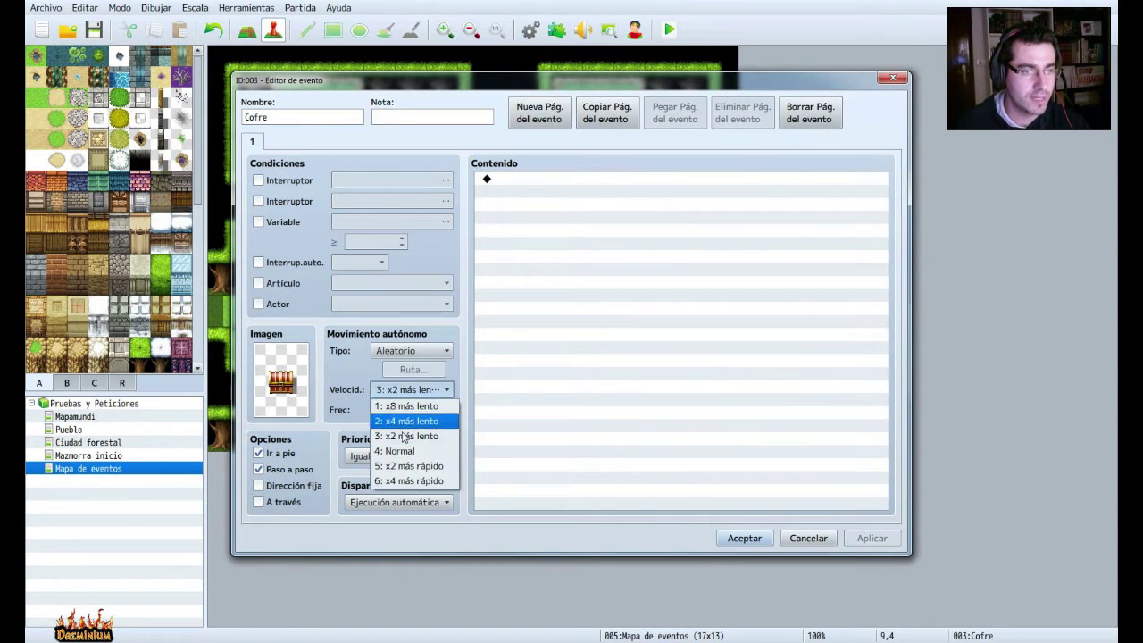
pyautogui.click(411, 465)
pyautogui.click(410, 410)
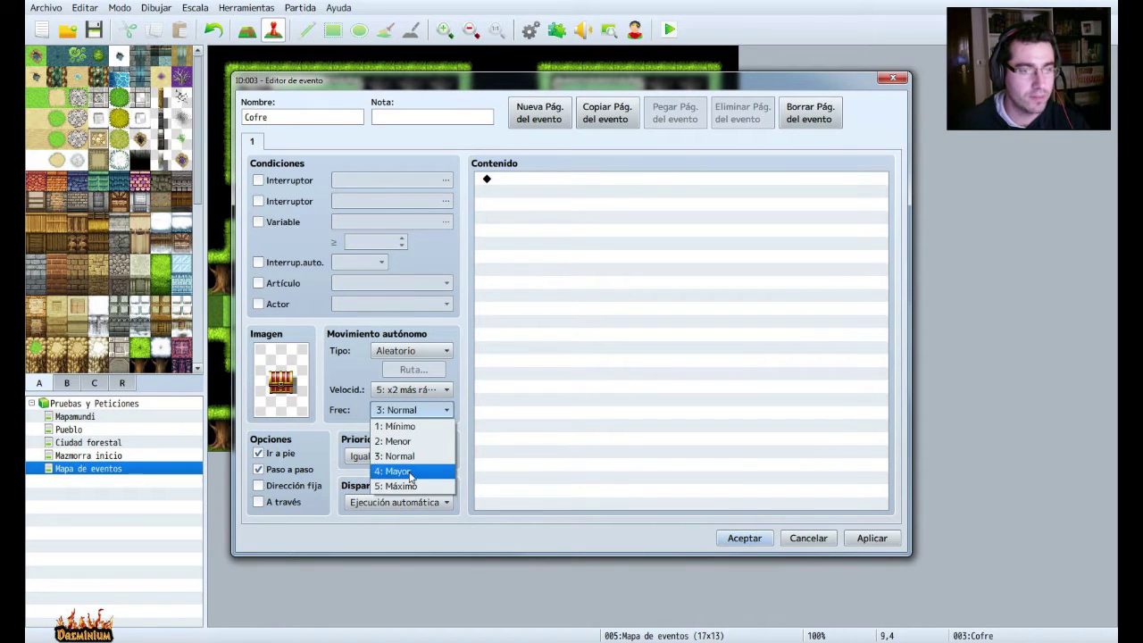
pyautogui.click(397, 471)
pyautogui.click(858, 538)
pyautogui.click(744, 539)
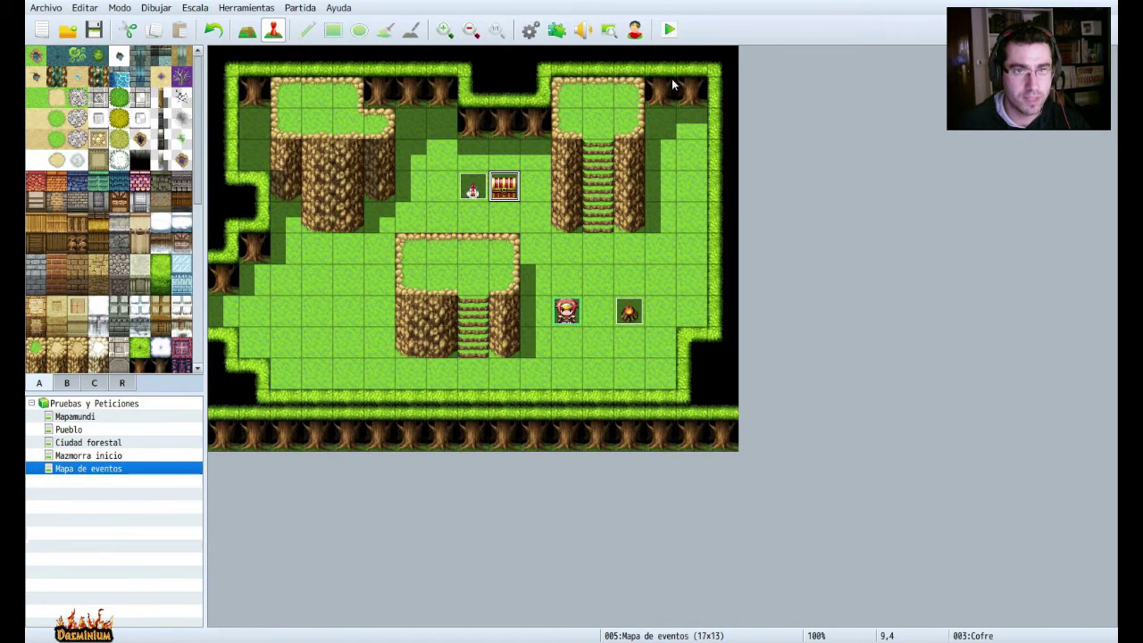
# Save the project and playtest it from a new game to check the chest's faster, more frequent movement, and close the game.
pyautogui.click(669, 32)
pyautogui.click(514, 348)
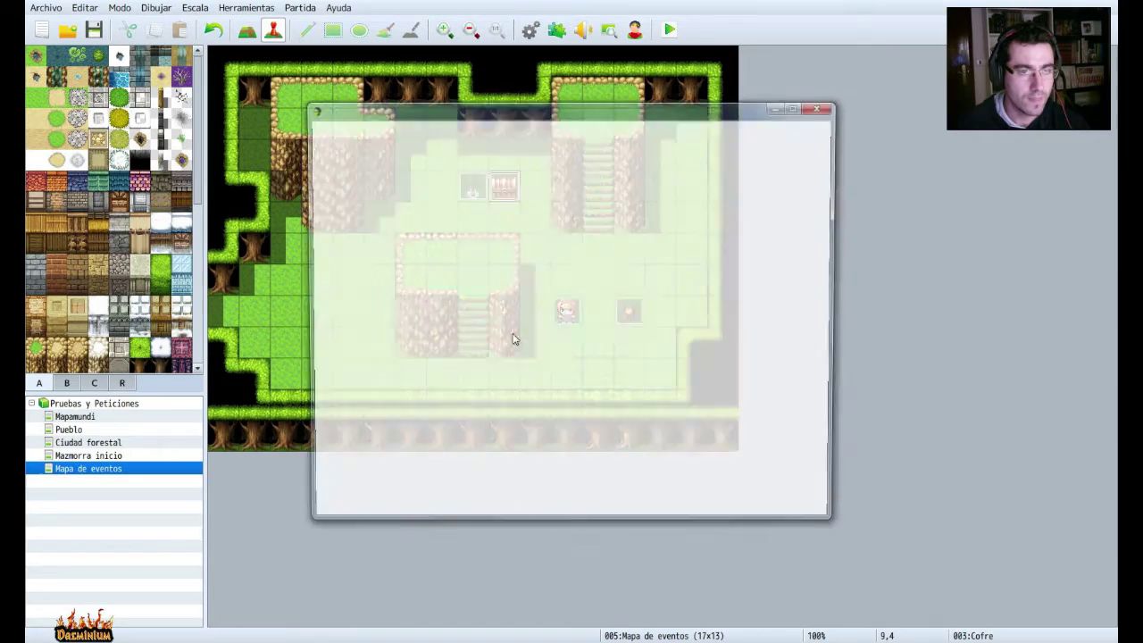
pyautogui.press('Return')
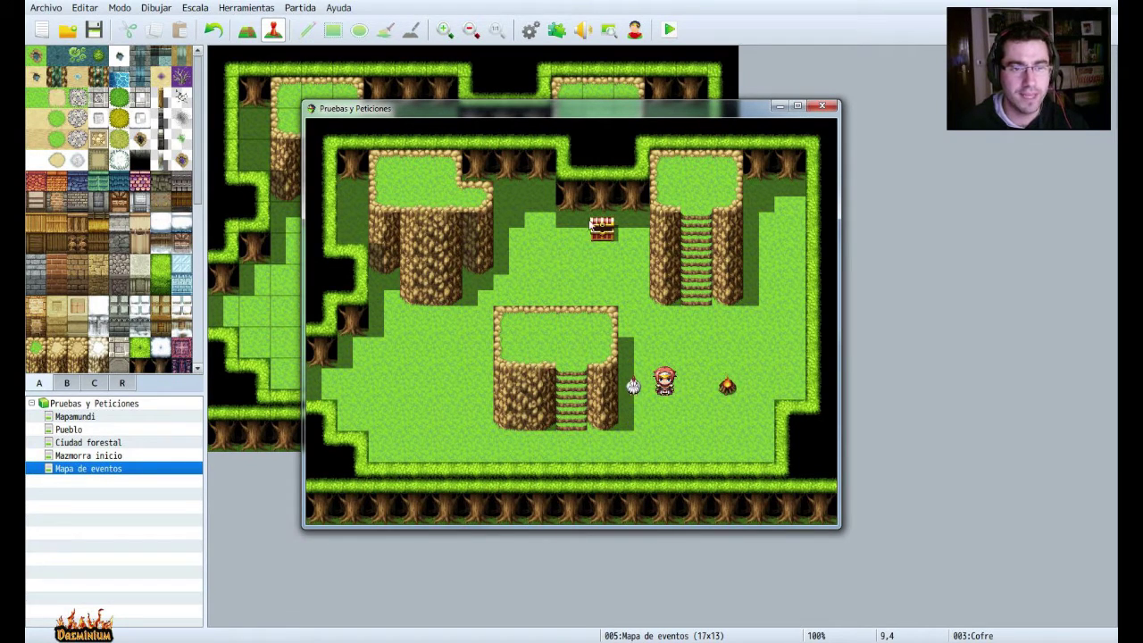
pyautogui.click(823, 105)
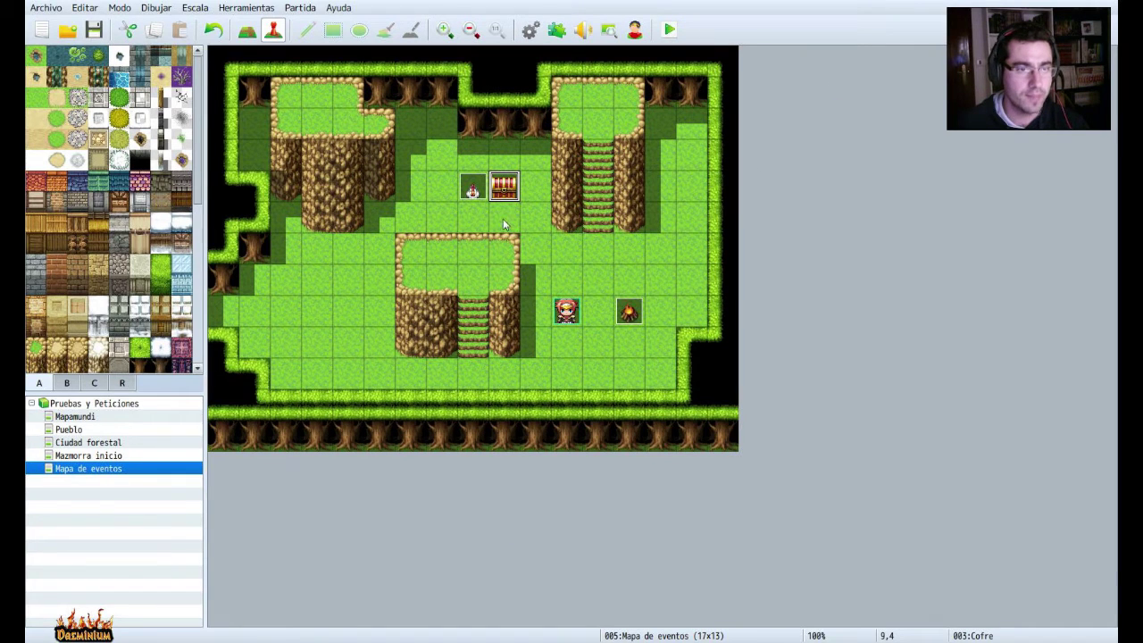
# Disable the Ir a pie and Paso a paso options of the chest event and save the event.
pyautogui.rightClick(500, 191)
pyautogui.click(530, 201)
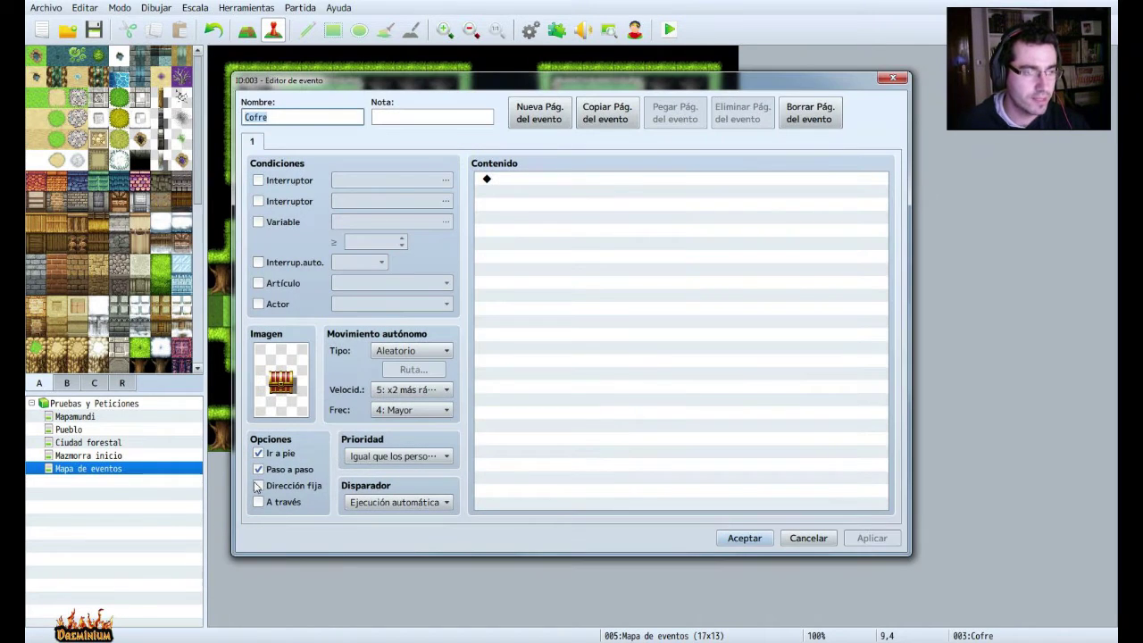
pyautogui.click(258, 469)
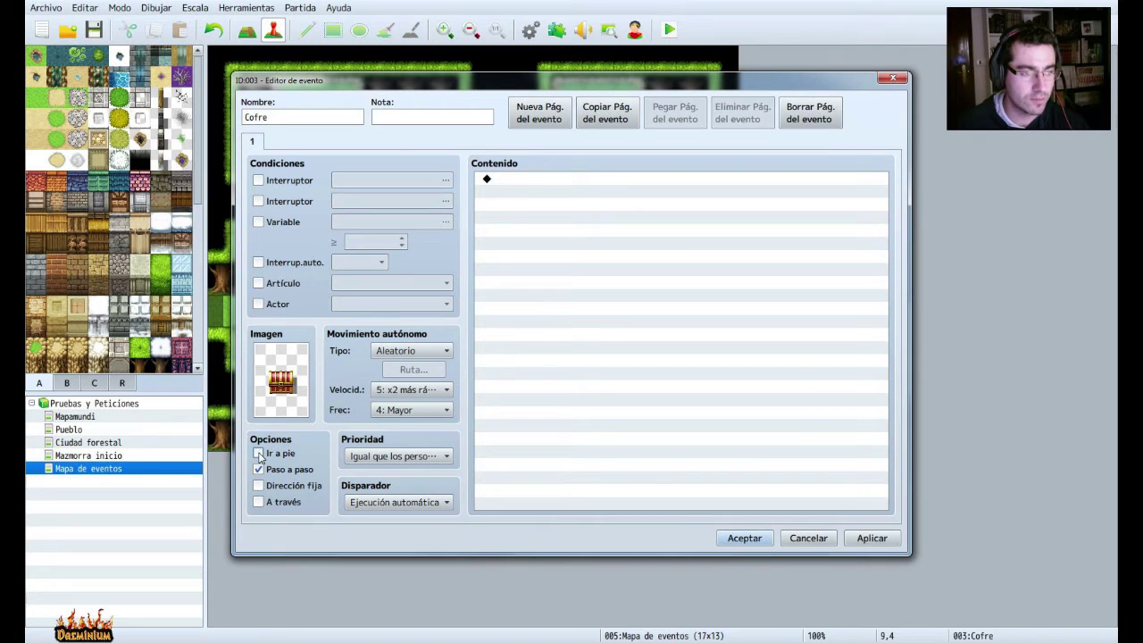
pyautogui.click(755, 539)
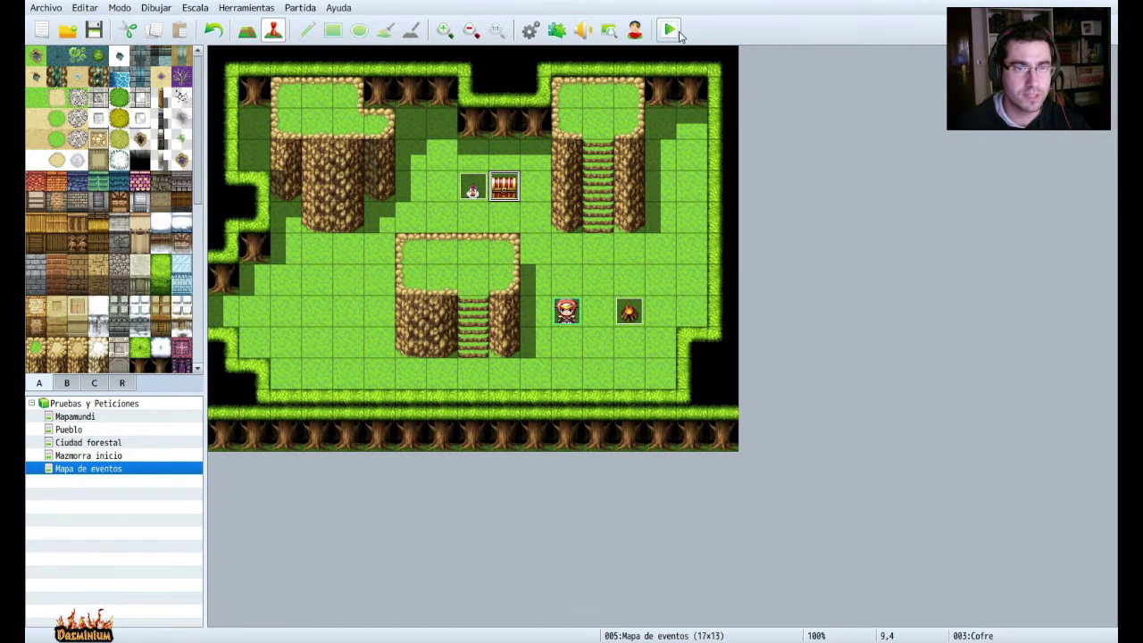
pyautogui.rightClick(513, 194)
pyautogui.click(527, 200)
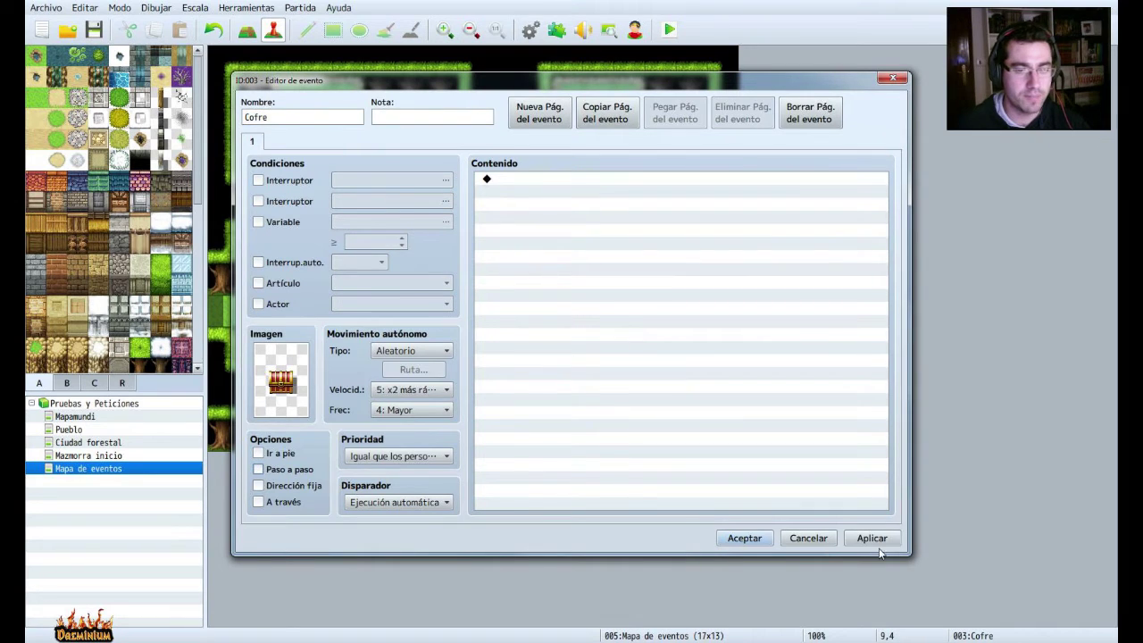
pyautogui.click(755, 538)
# Save the project and playtest a new game to check the chest moving without walking or stepping animation, and close the game.
pyautogui.click(669, 29)
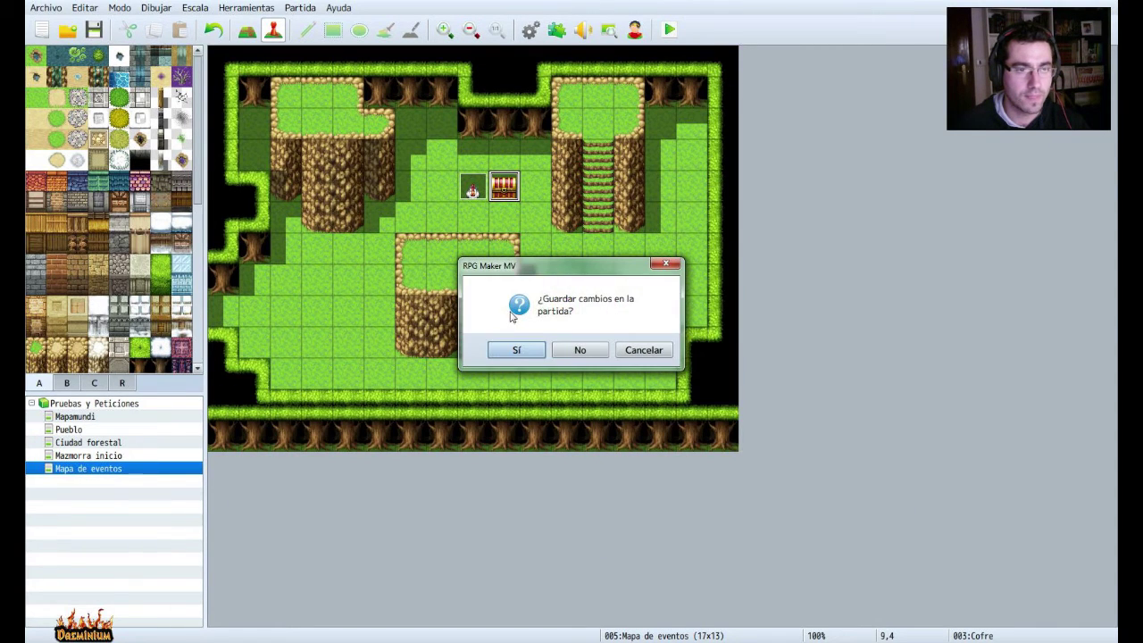
pyautogui.click(507, 352)
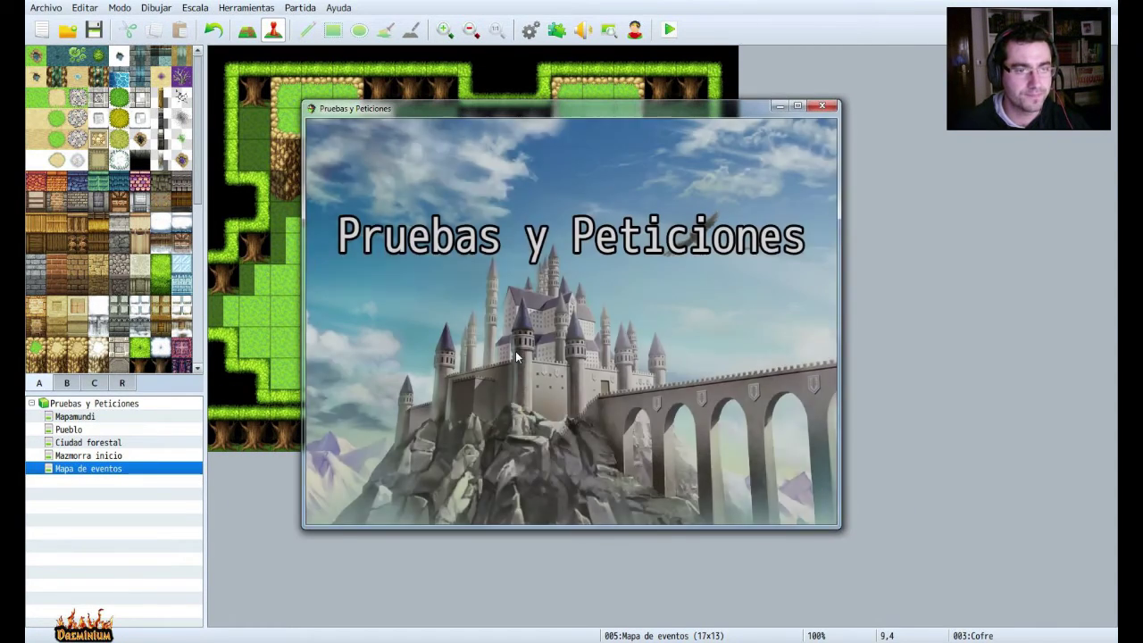
pyautogui.press('Return')
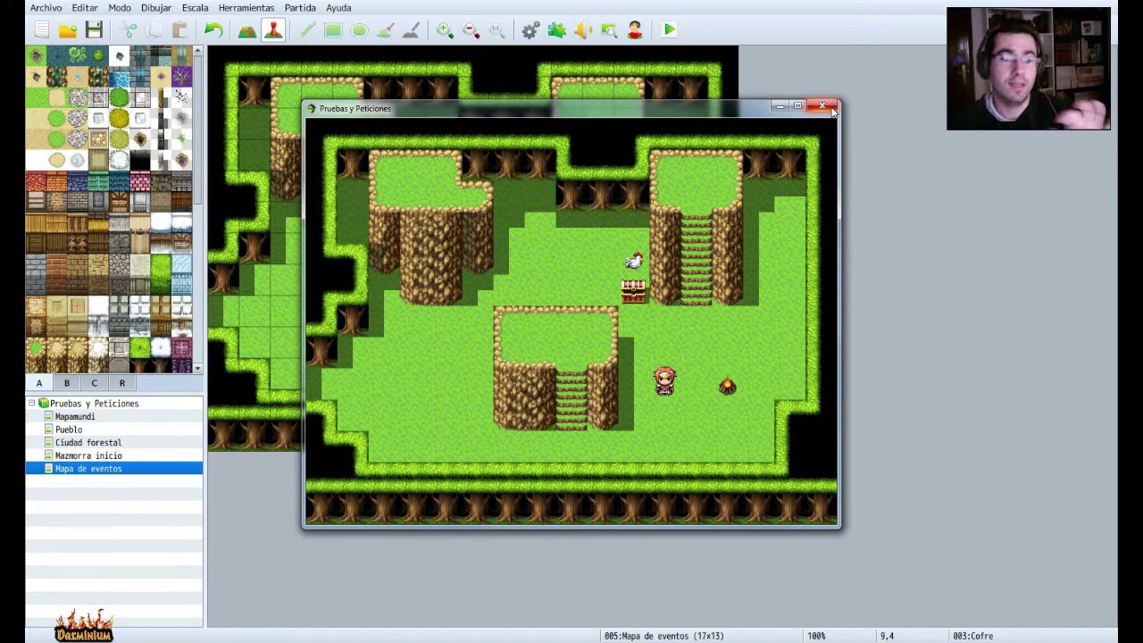
pyautogui.click(826, 107)
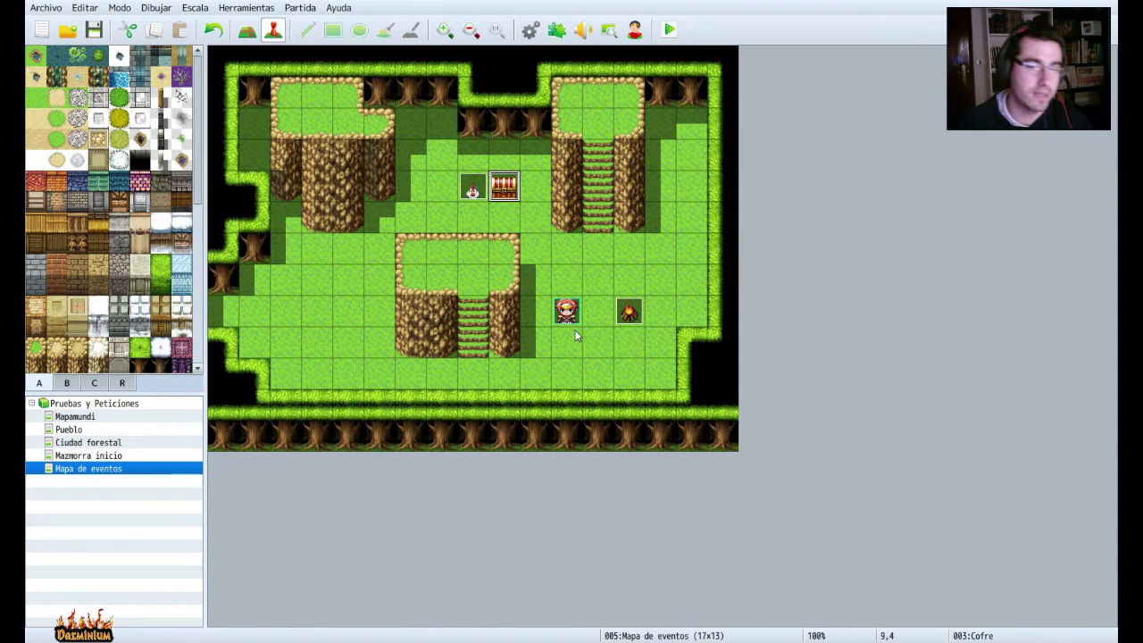
# Enable Dirección fija for the chest event, change its image to the slightly open red chest in !Chest, and save the event.
pyautogui.rightClick(515, 198)
pyautogui.click(536, 193)
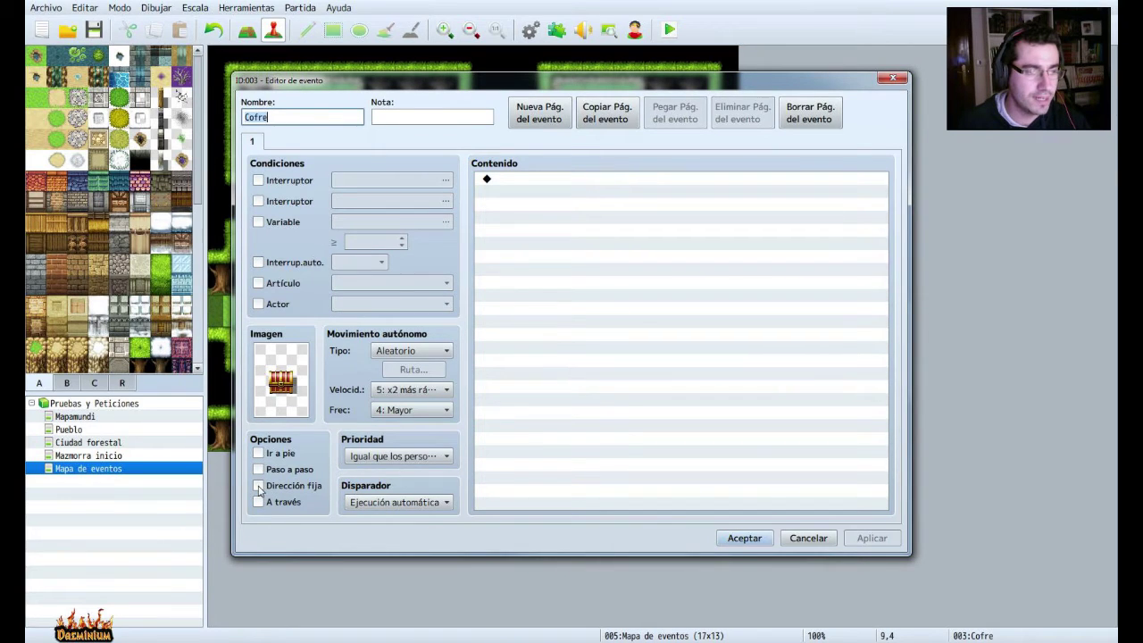
pyautogui.click(258, 486)
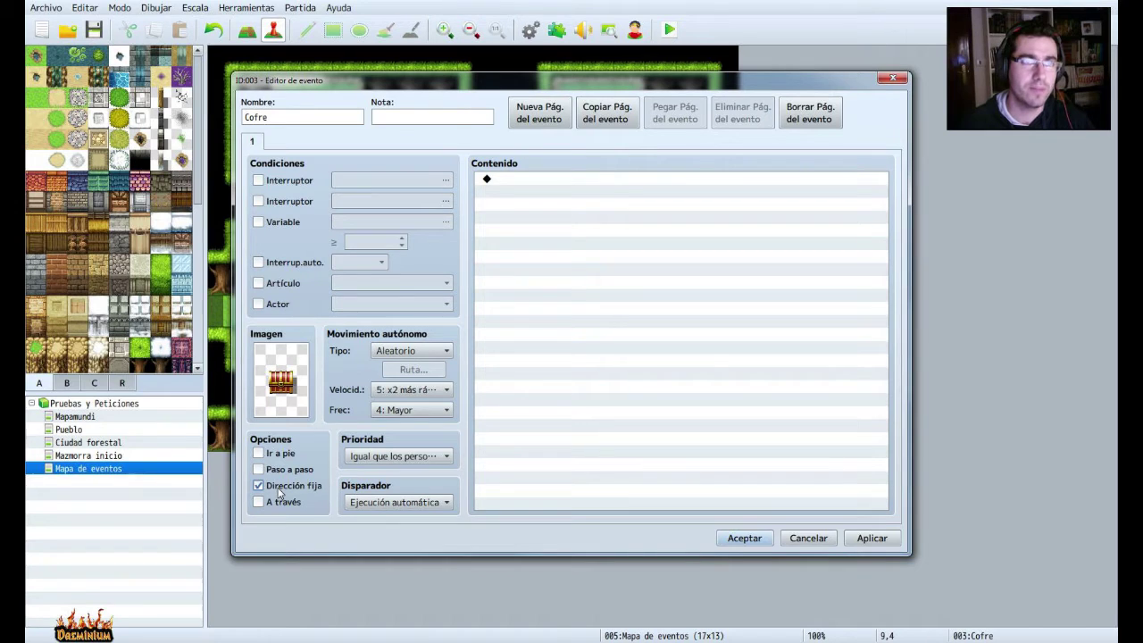
pyautogui.doubleClick(285, 406)
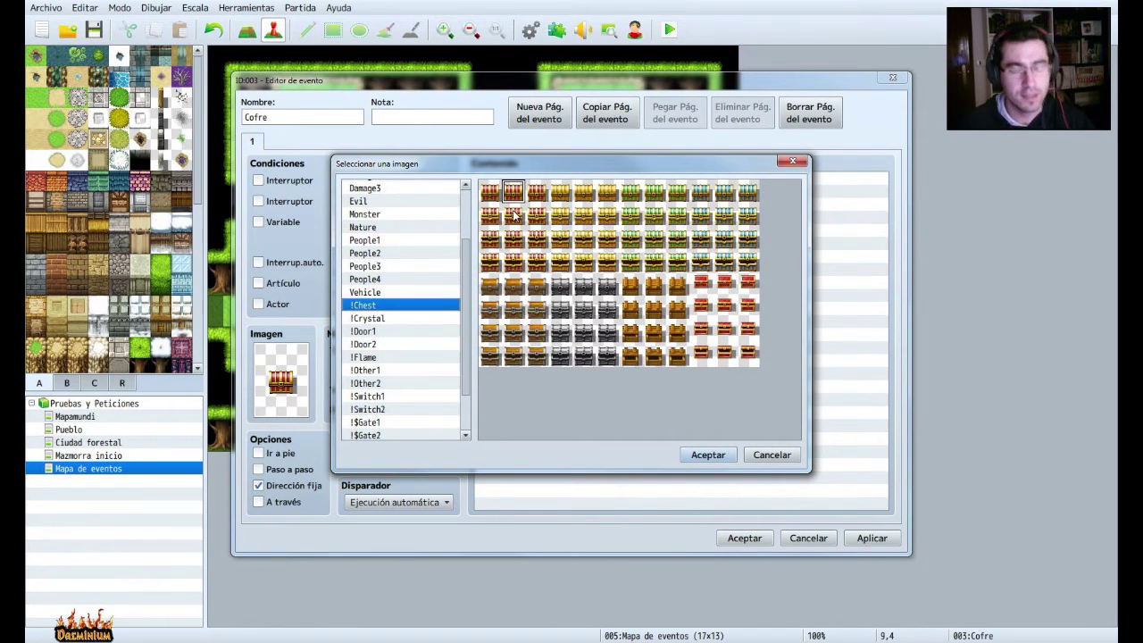
pyautogui.click(517, 214)
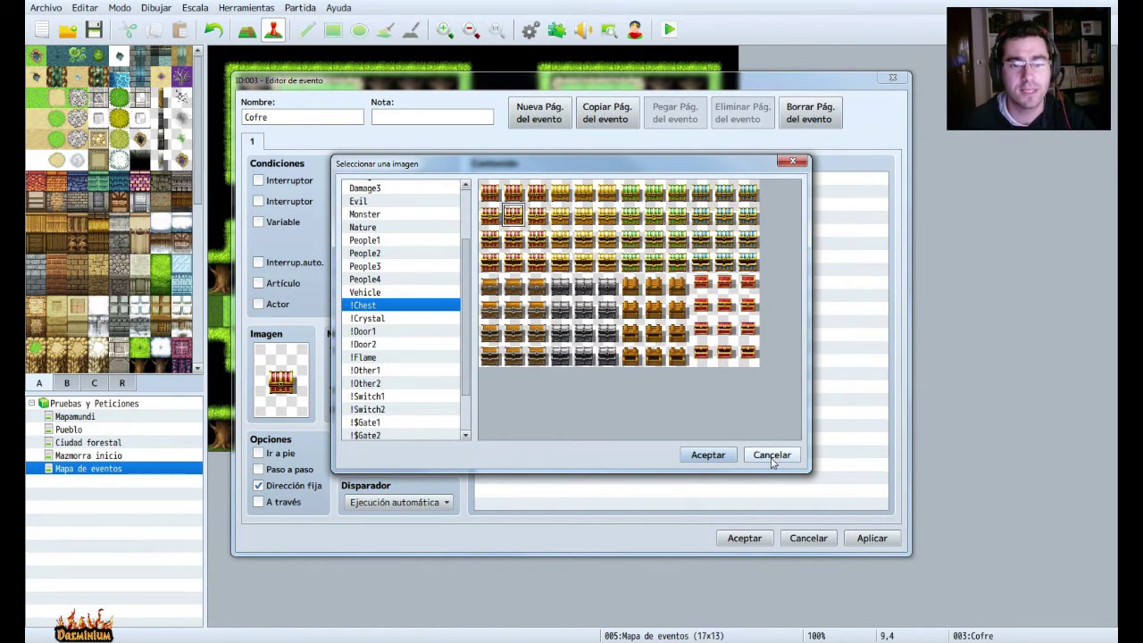
pyautogui.click(709, 455)
pyautogui.click(764, 537)
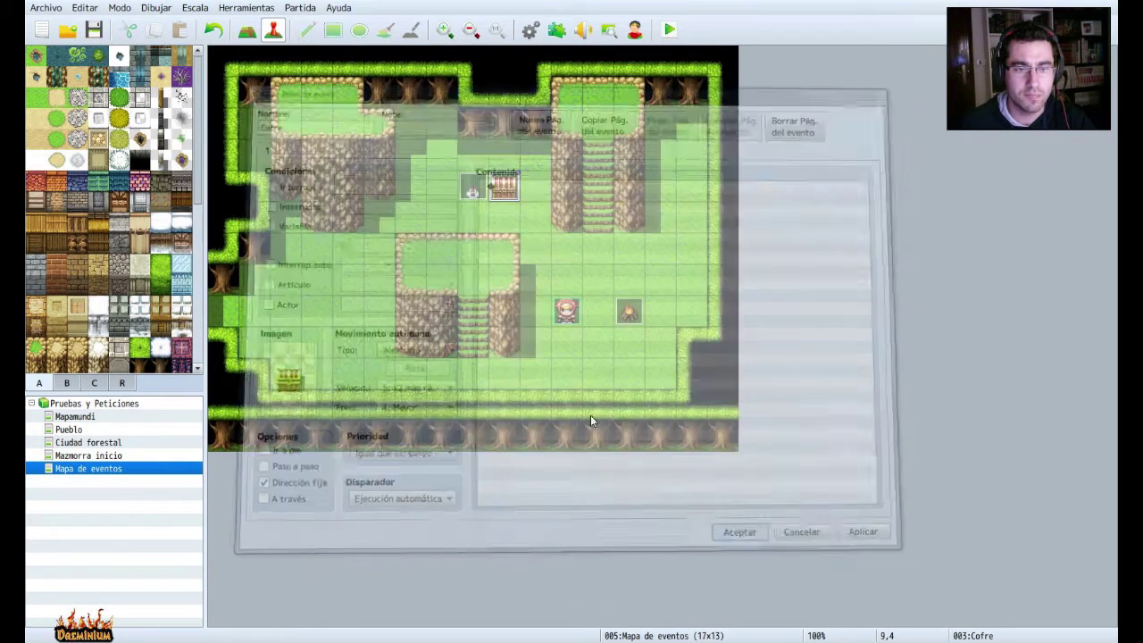
# Save the project and playtest a new game to check the chest moving with its direction fixed, and close the game.
pyautogui.click(670, 31)
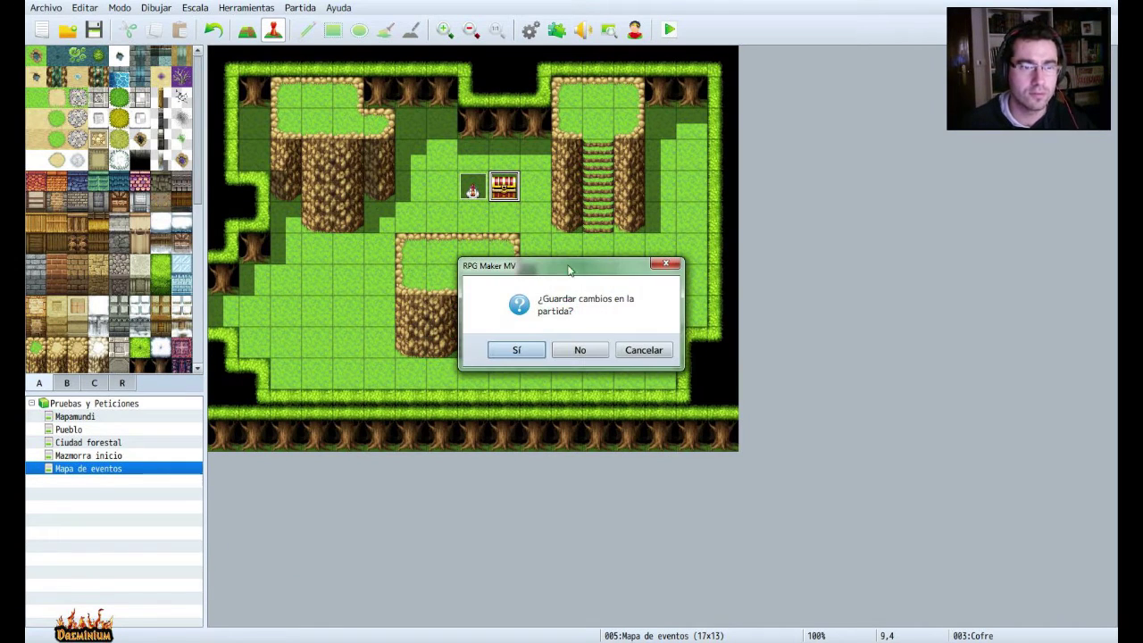
pyautogui.click(516, 349)
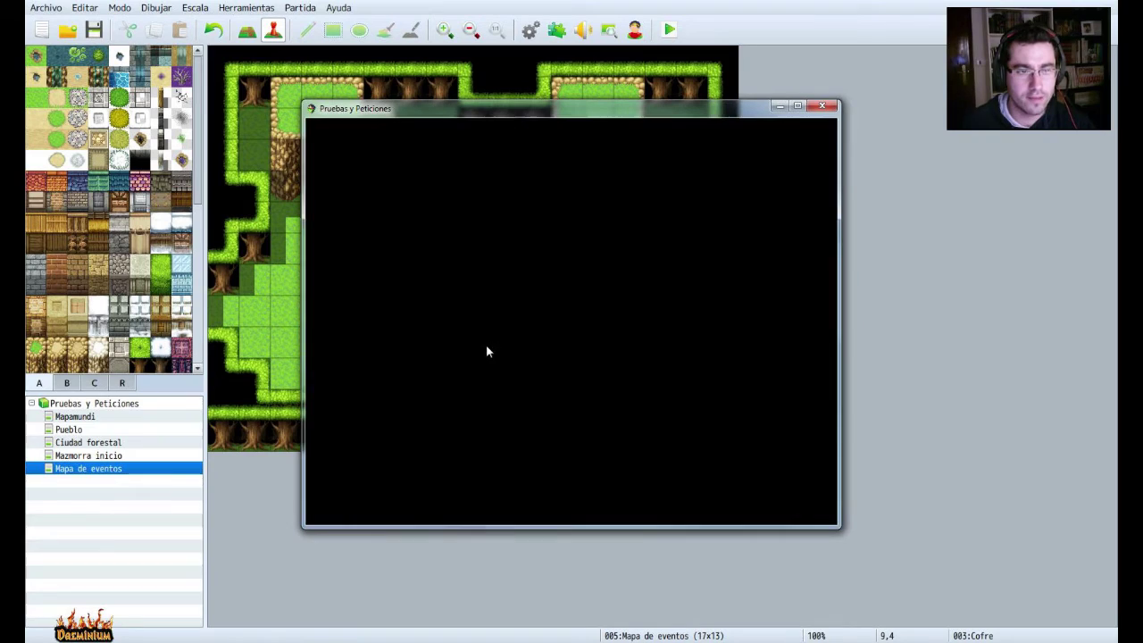
pyautogui.press('Return')
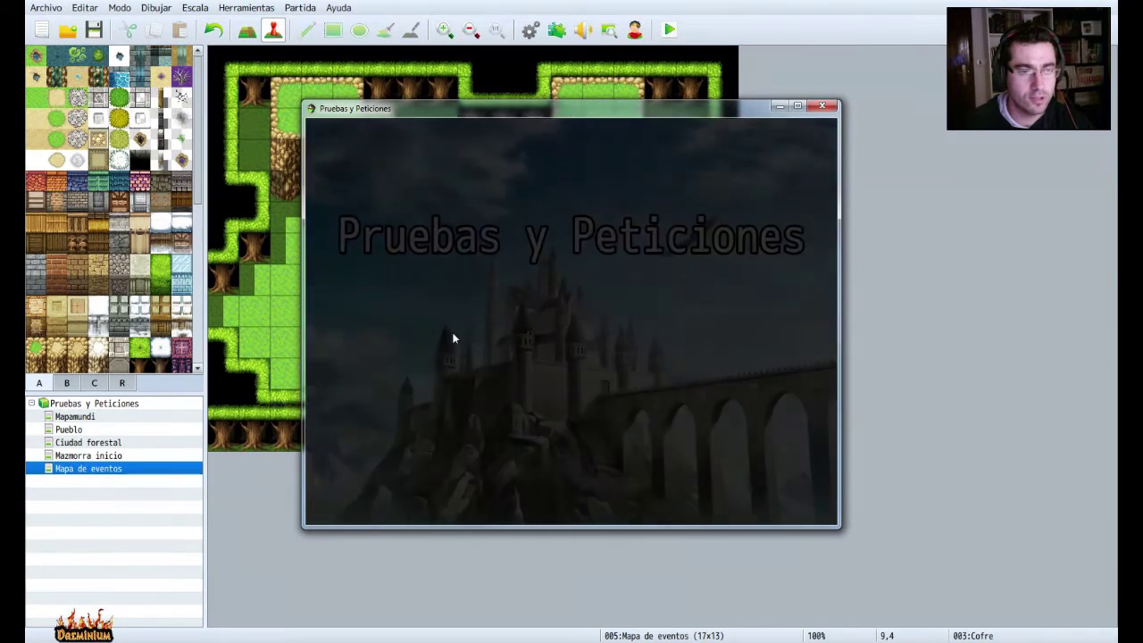
pyautogui.press('Left')
pyautogui.press('Down')
pyautogui.press('Left')
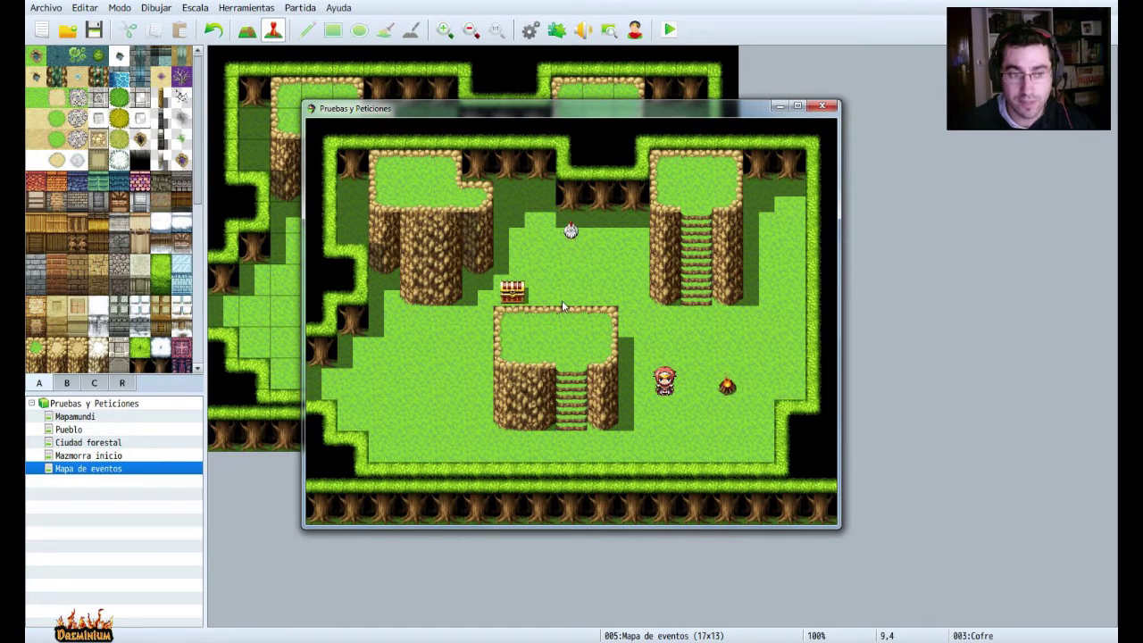
pyautogui.press('Left')
pyautogui.press('Down')
pyautogui.click(822, 106)
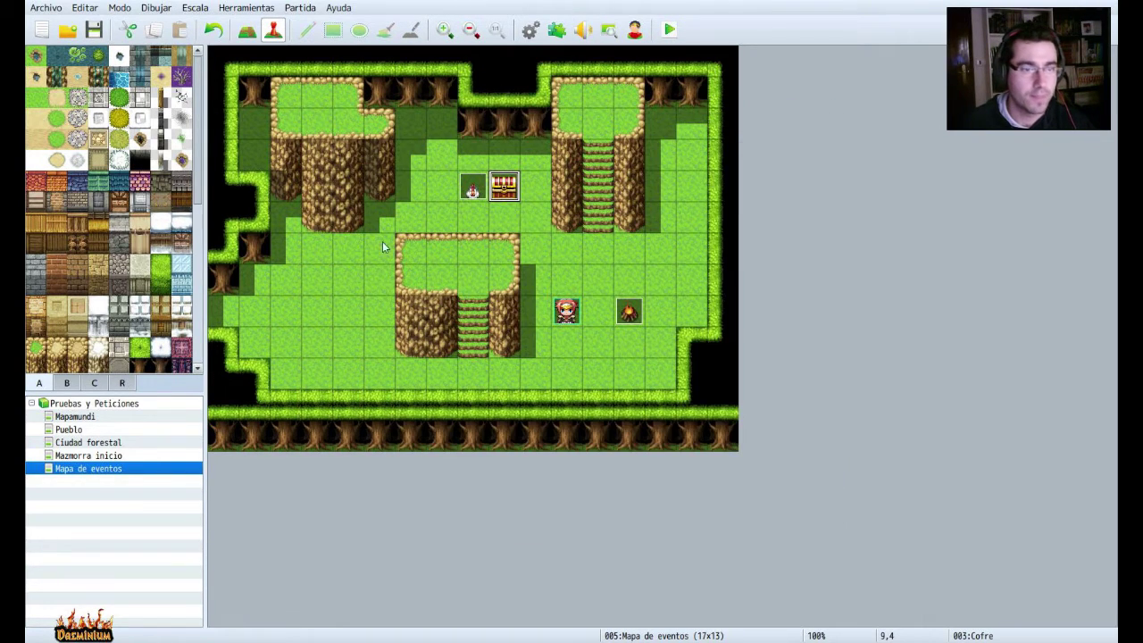
# Disable Dirección fija and enable A través for the chest event, and save the event.
pyautogui.rightClick(514, 180)
pyautogui.click(545, 188)
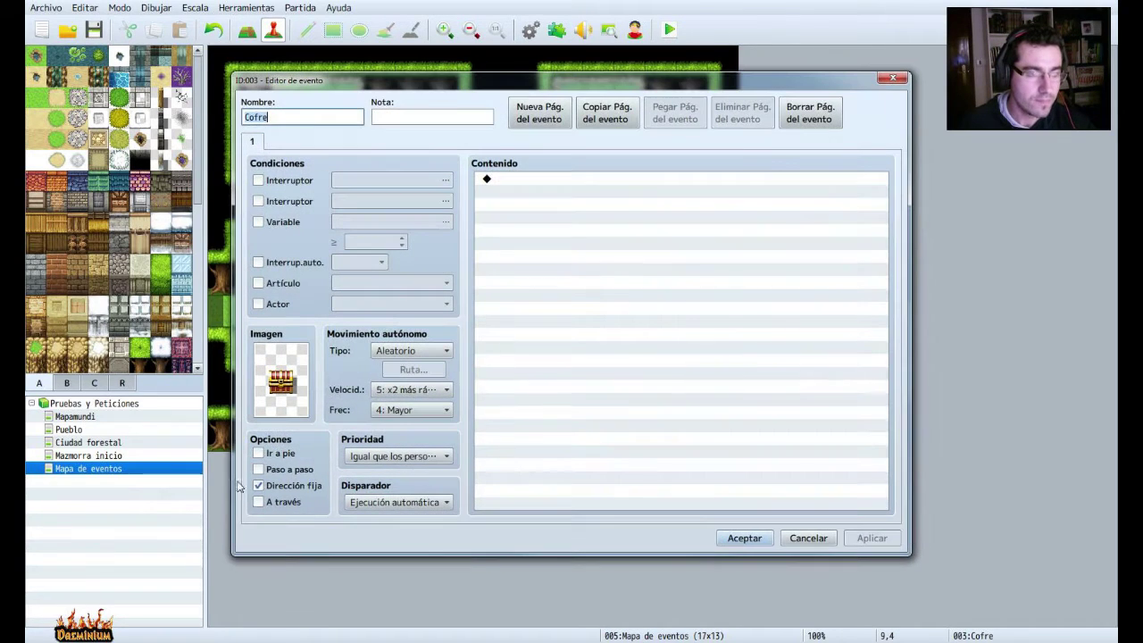
pyautogui.click(258, 485)
pyautogui.click(258, 502)
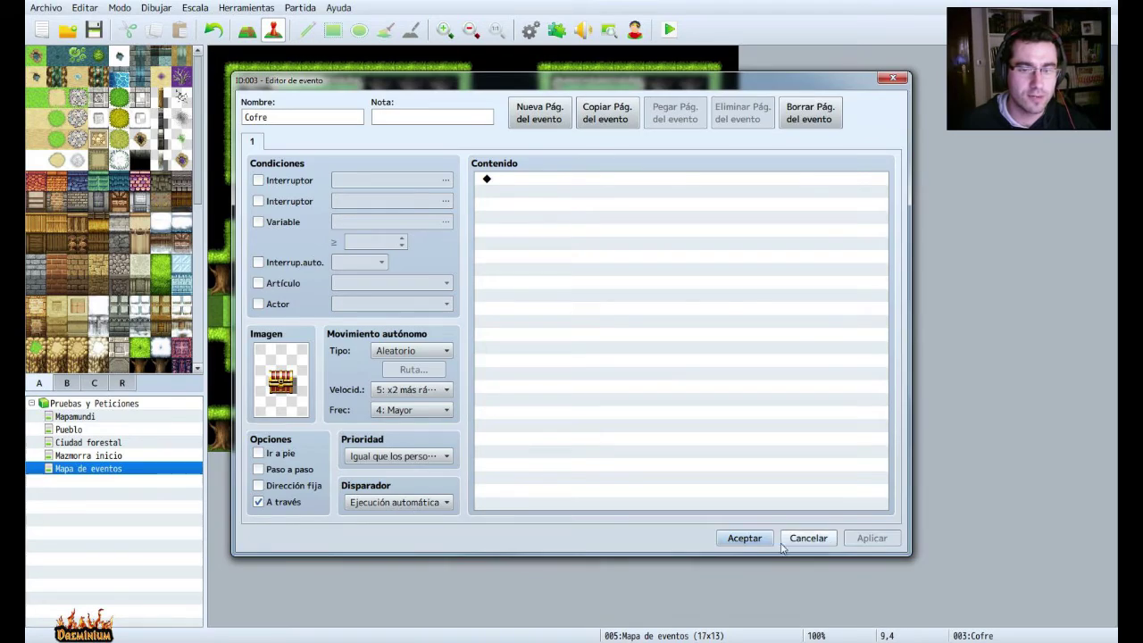
pyautogui.click(744, 538)
# Save the project and playtest a new game to check how the chest passes through obstacles, and close the game.
pyautogui.click(669, 31)
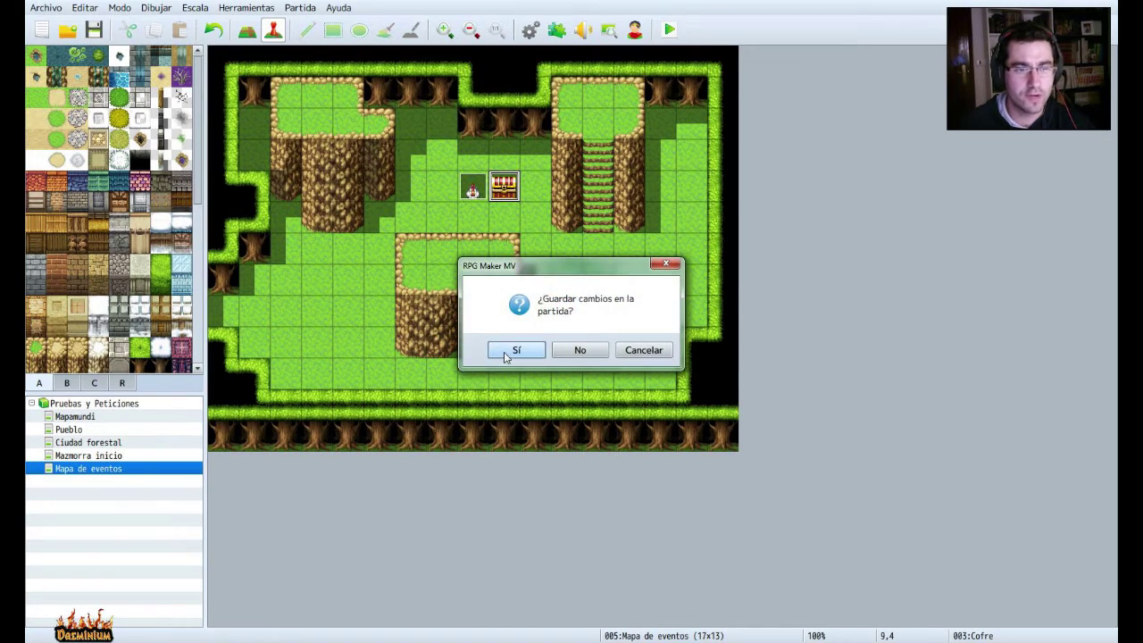
pyautogui.click(508, 352)
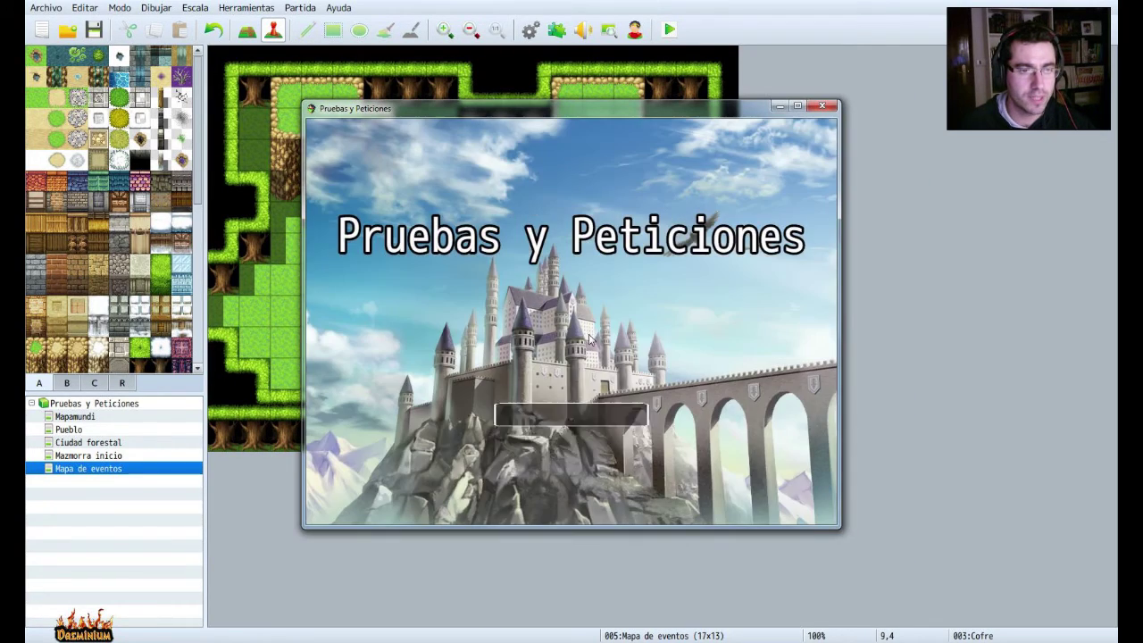
pyautogui.click(557, 396)
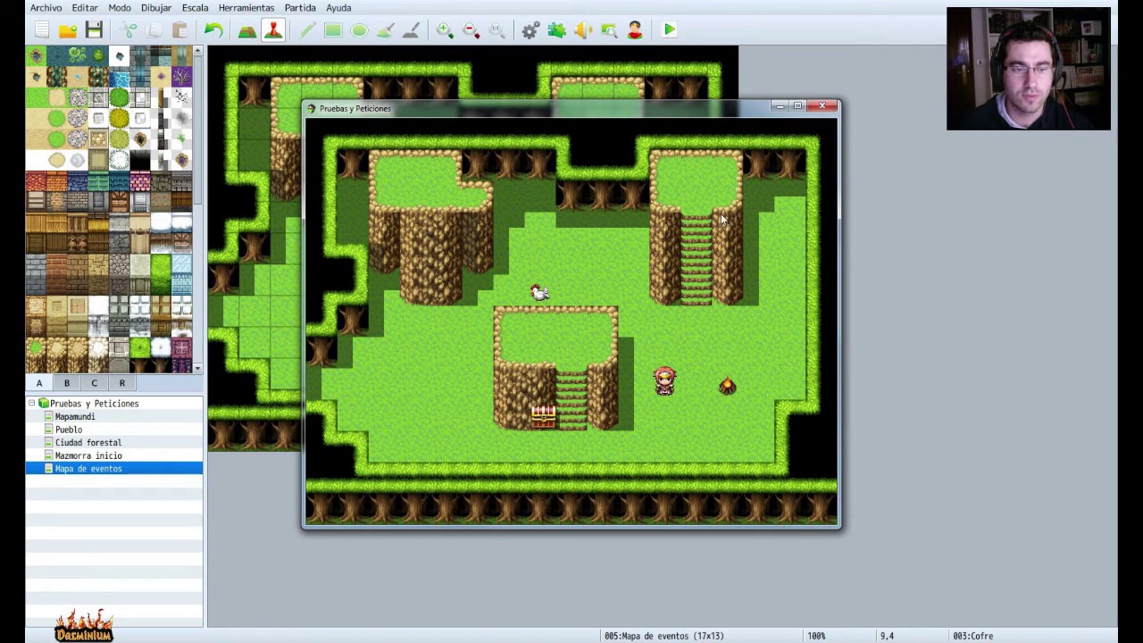
pyautogui.click(822, 107)
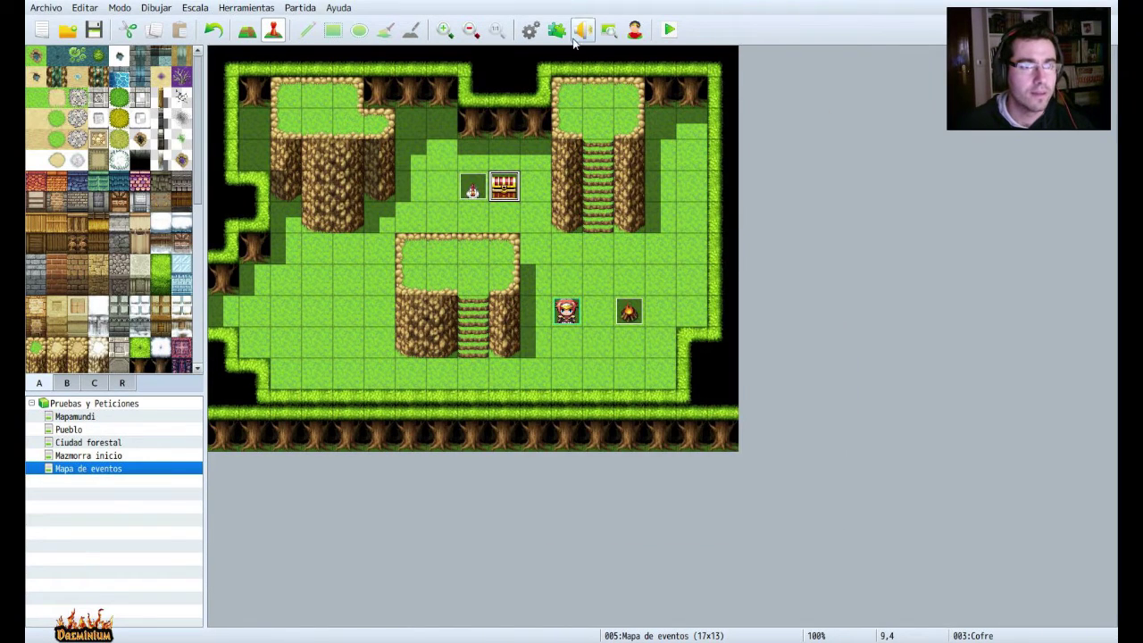
# Edit the chest event Cofre to disable A través, set its autonomous movement type to Fijo, and enable Dirección fija.
pyautogui.rightClick(506, 186)
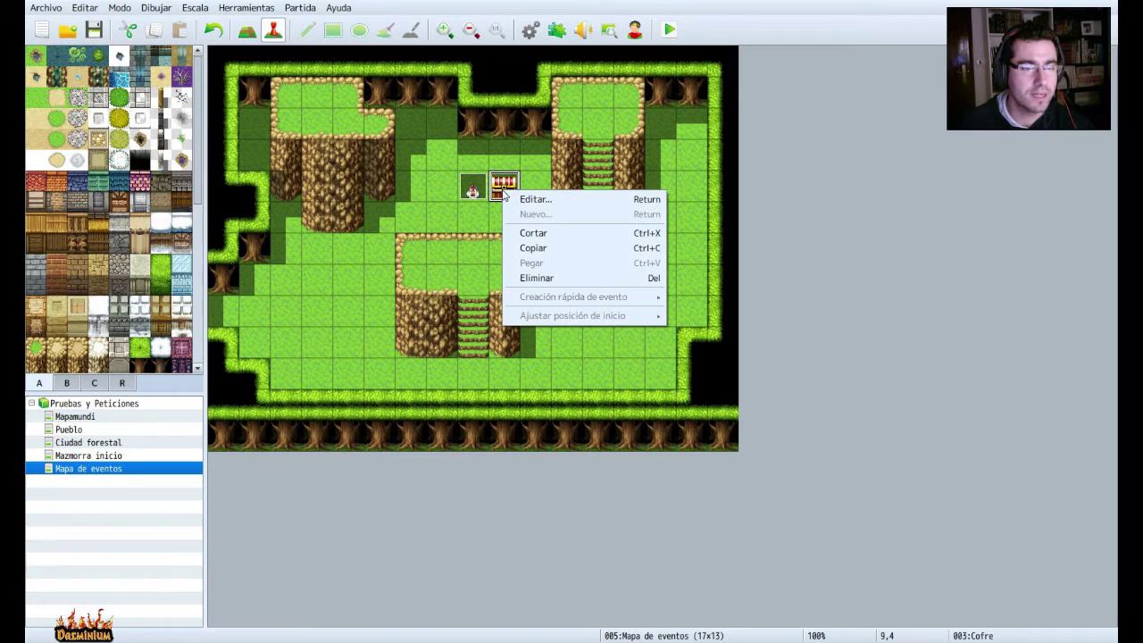
pyautogui.click(533, 198)
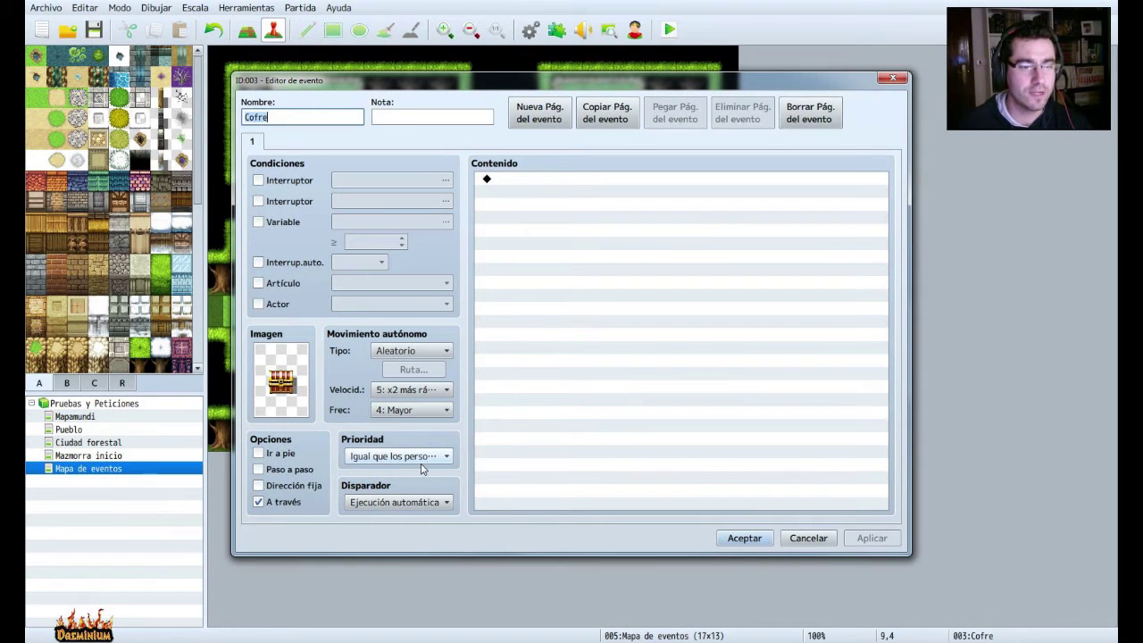
pyautogui.click(259, 502)
pyautogui.click(410, 350)
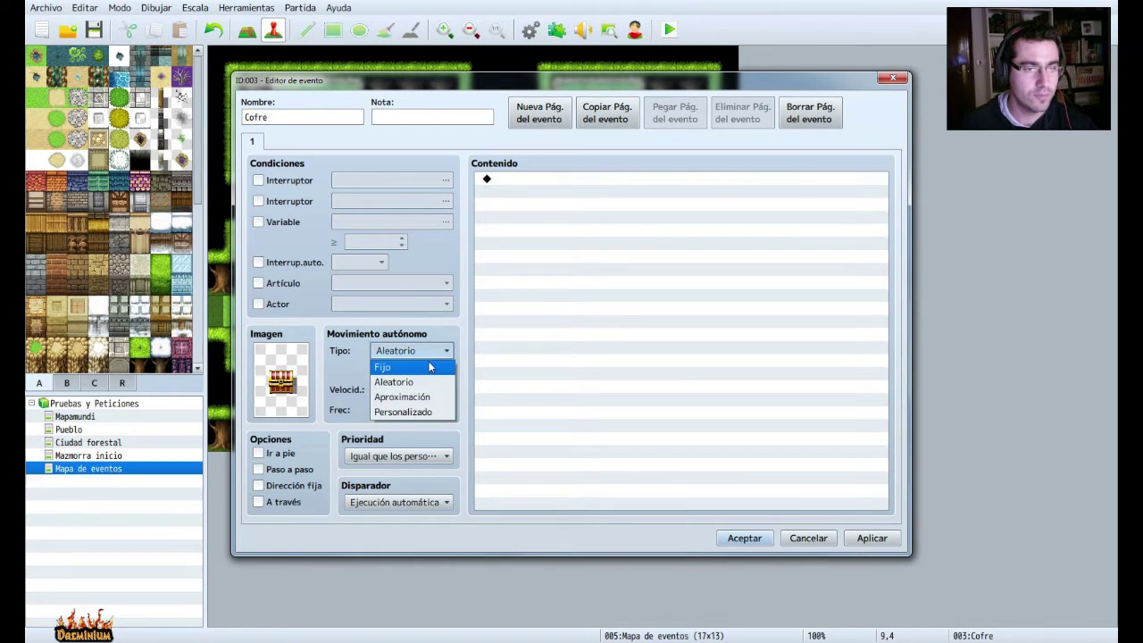
pyautogui.click(393, 368)
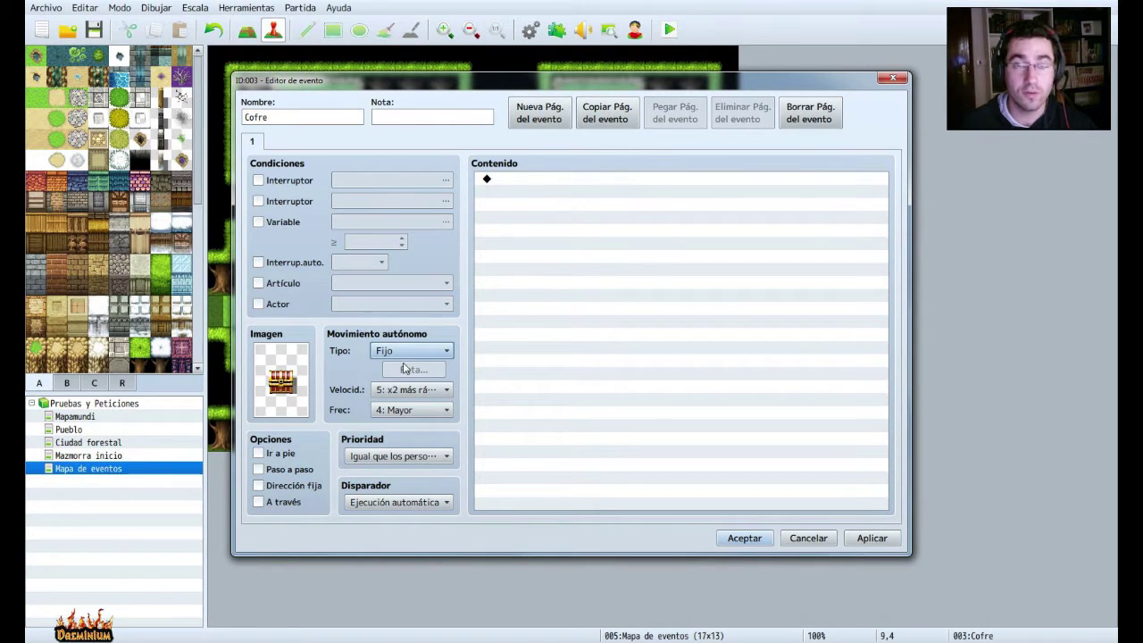
pyautogui.click(258, 486)
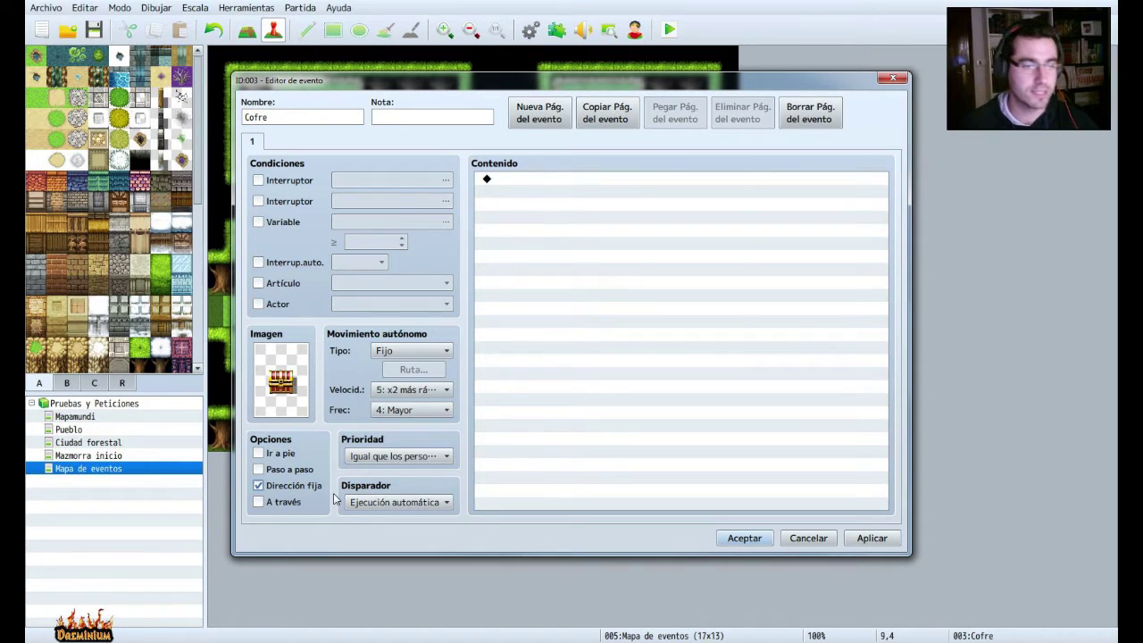
# Review the available Prioridad and Disparador options of the chest event, keeping Igual que los personajes and Ejecución automática.
pyautogui.click(389, 455)
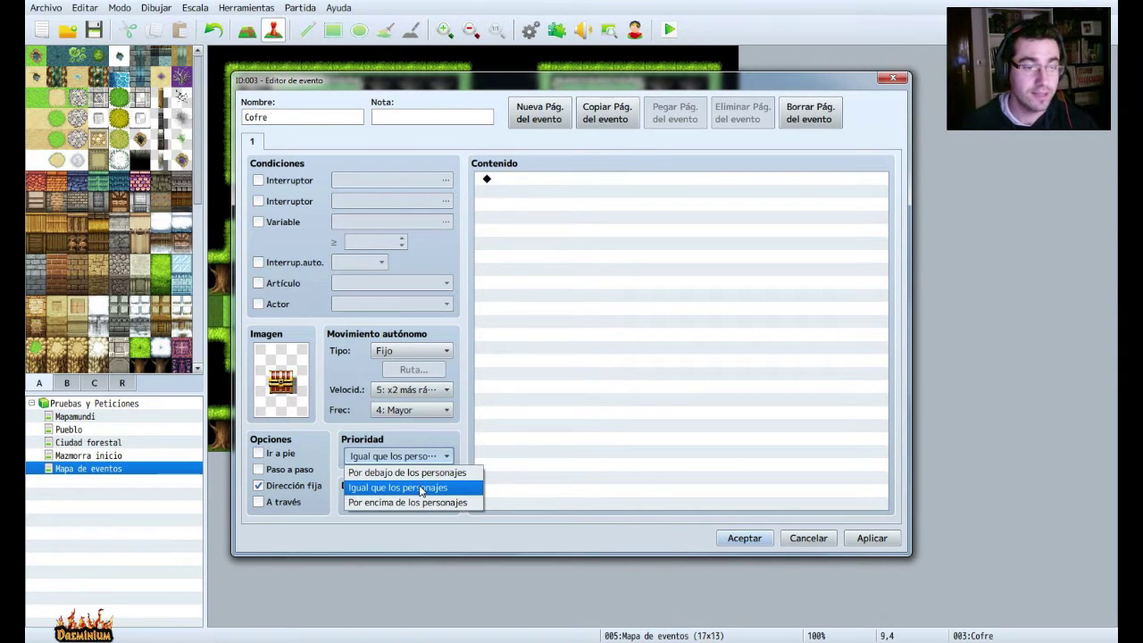
pyautogui.click(420, 489)
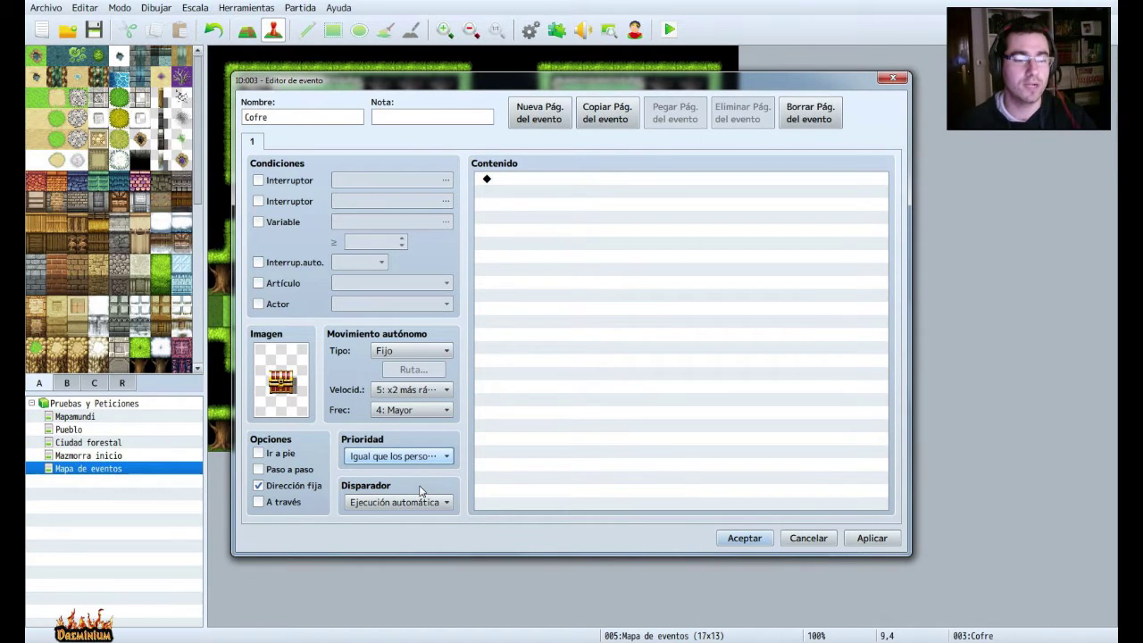
pyautogui.click(376, 505)
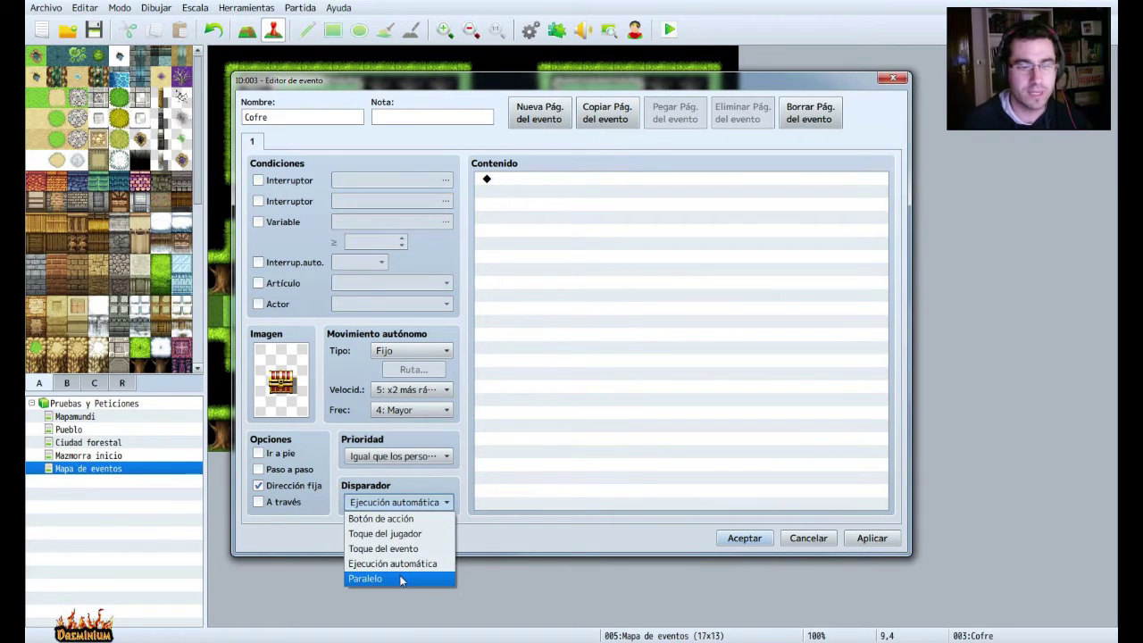
pyautogui.click(539, 333)
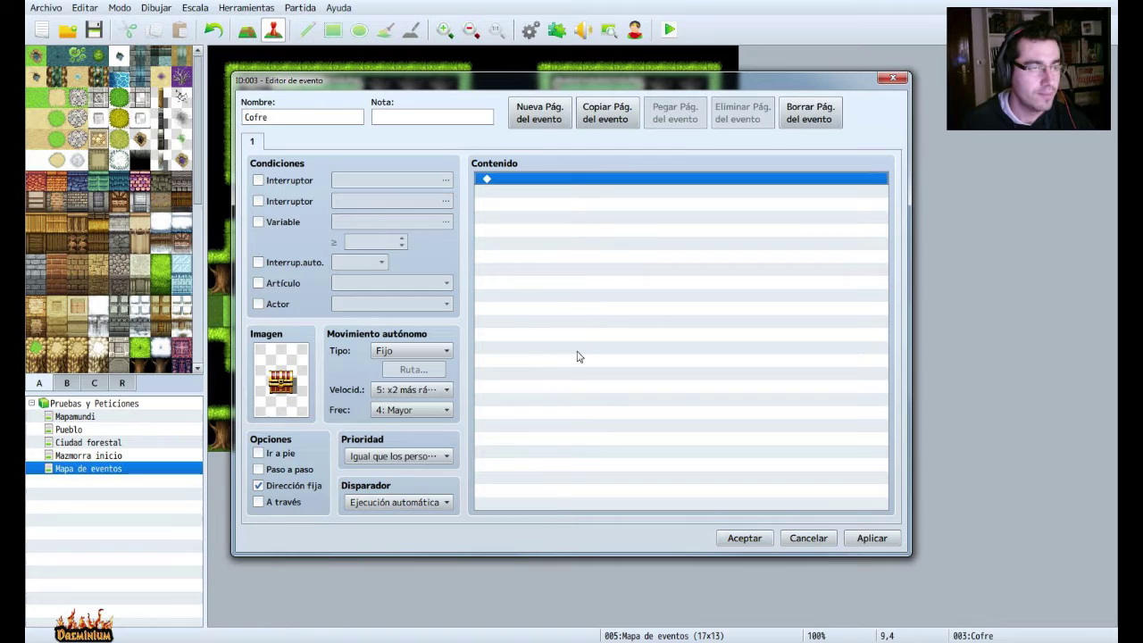
# Change the chest event's image to the closed red chest in !Chest, and save the event.
pyautogui.doubleClick(303, 384)
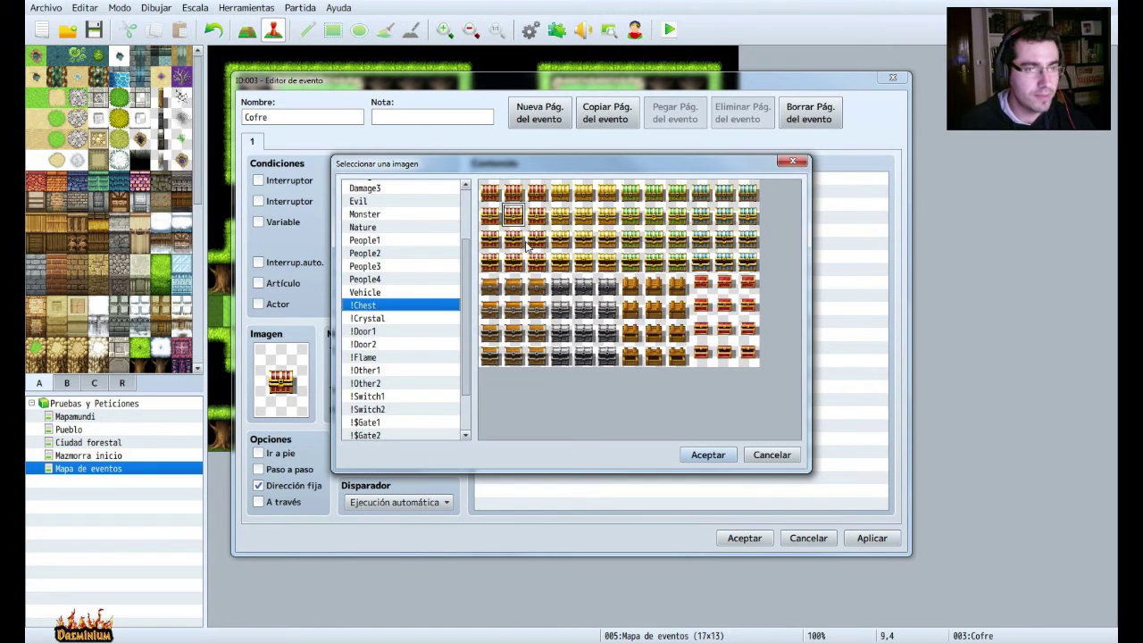
pyautogui.click(515, 193)
pyautogui.click(708, 455)
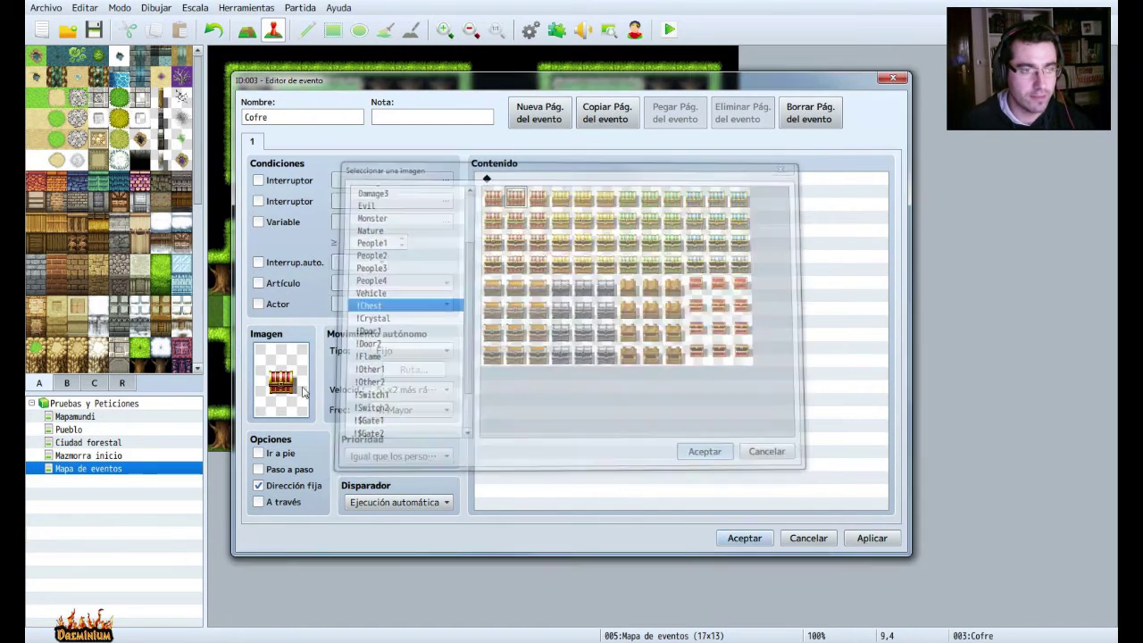
pyautogui.click(872, 538)
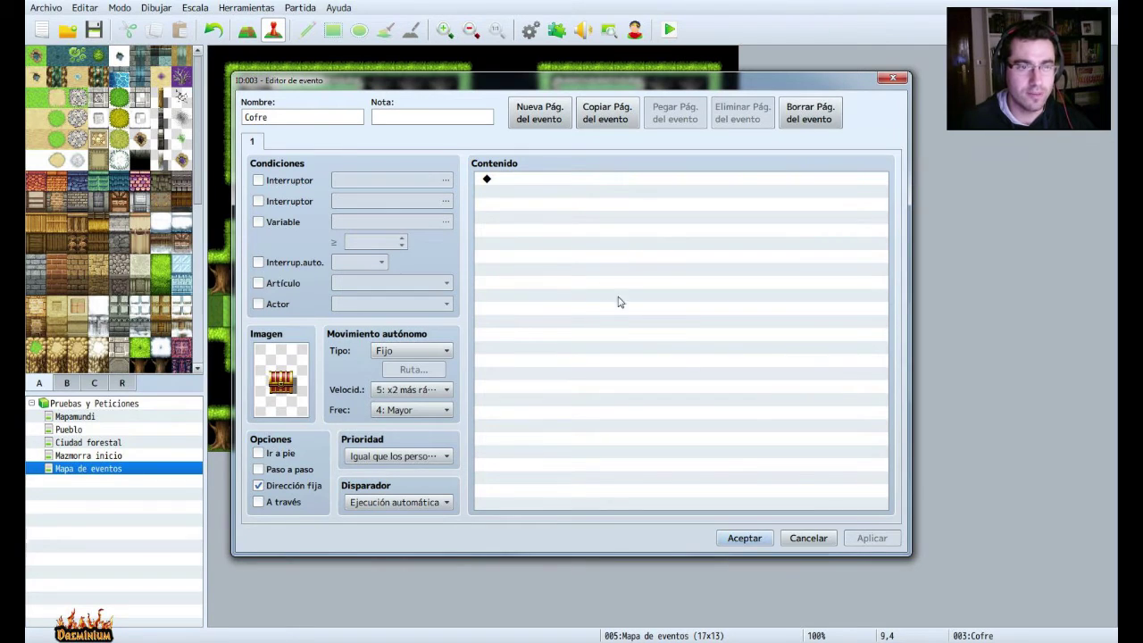
pyautogui.doubleClick(520, 183)
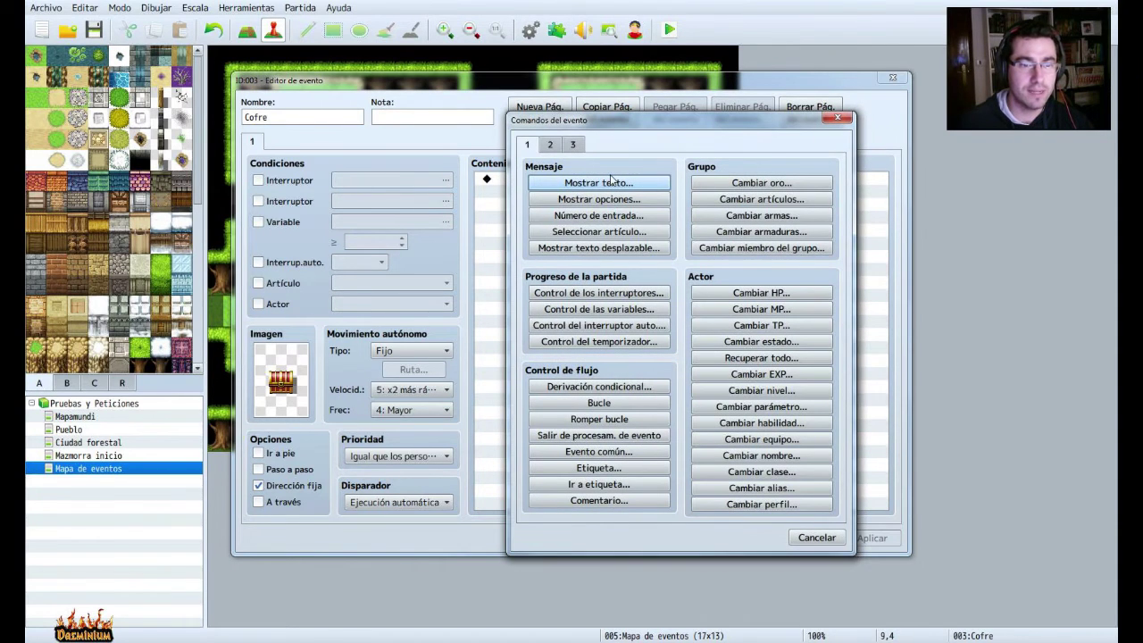
pyautogui.click(839, 118)
pyautogui.click(744, 538)
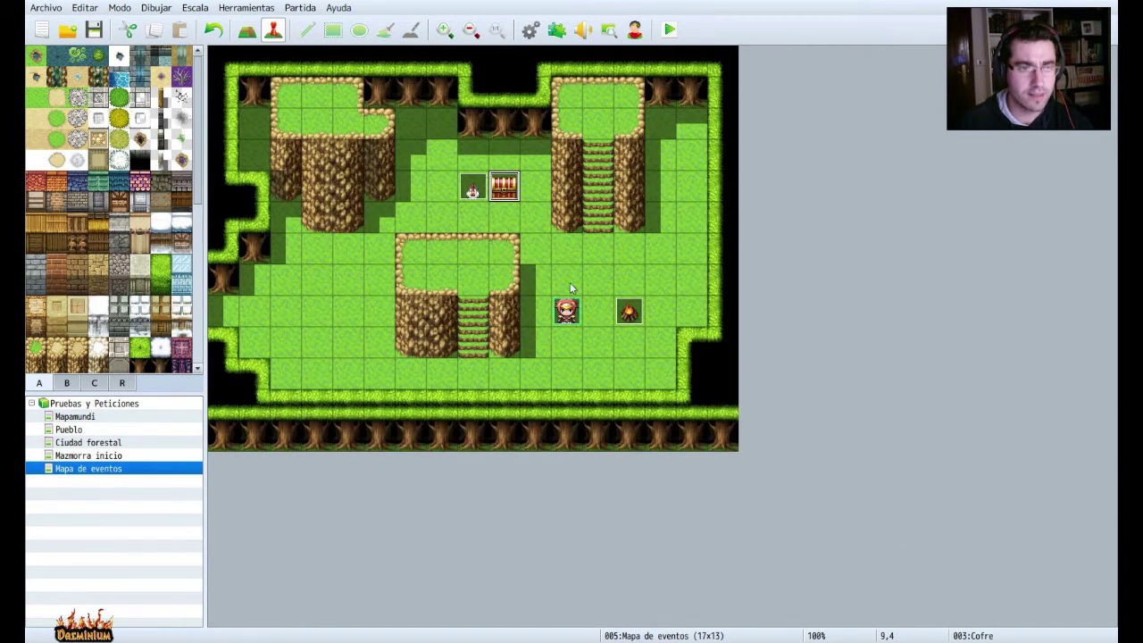
# Create a quick treasure event containing 0 Oro on the grass tile at 11,6, two tiles above the player's starting position.
pyautogui.rightClick(568, 257)
pyautogui.press('Escape')
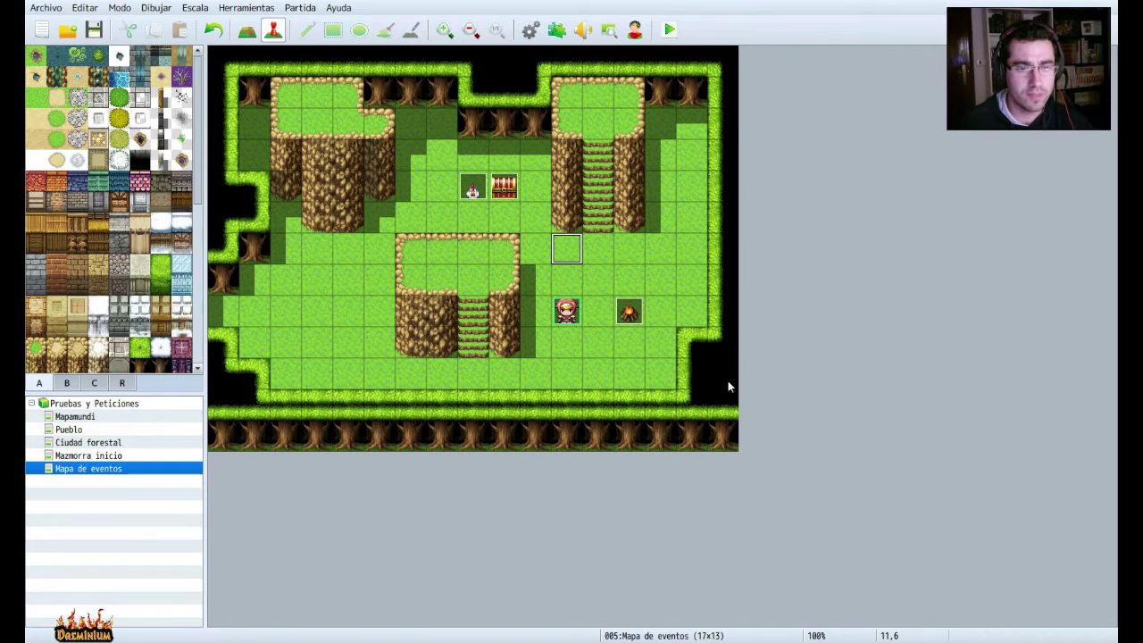
pyautogui.rightClick(560, 247)
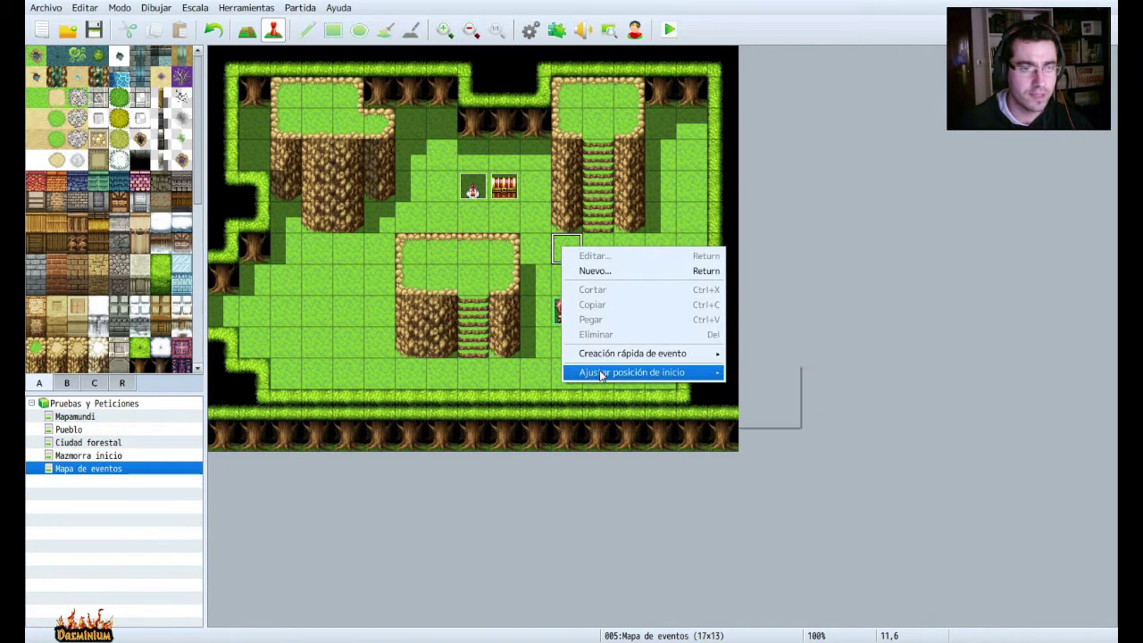
pyautogui.moveTo(620, 373)
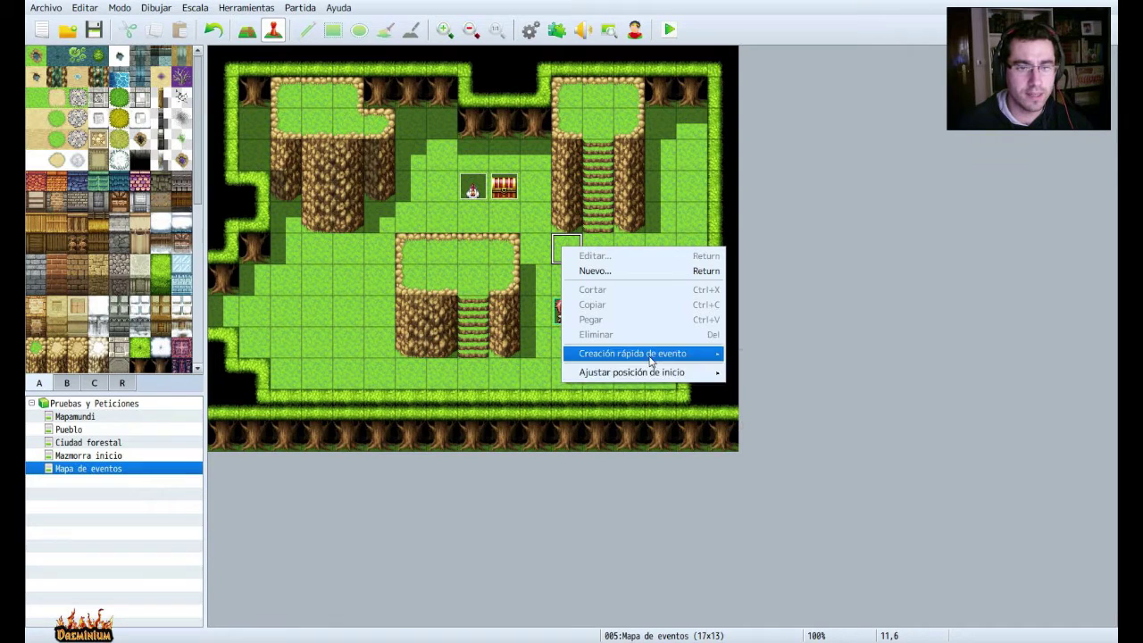
pyautogui.moveTo(711, 354)
pyautogui.click(760, 383)
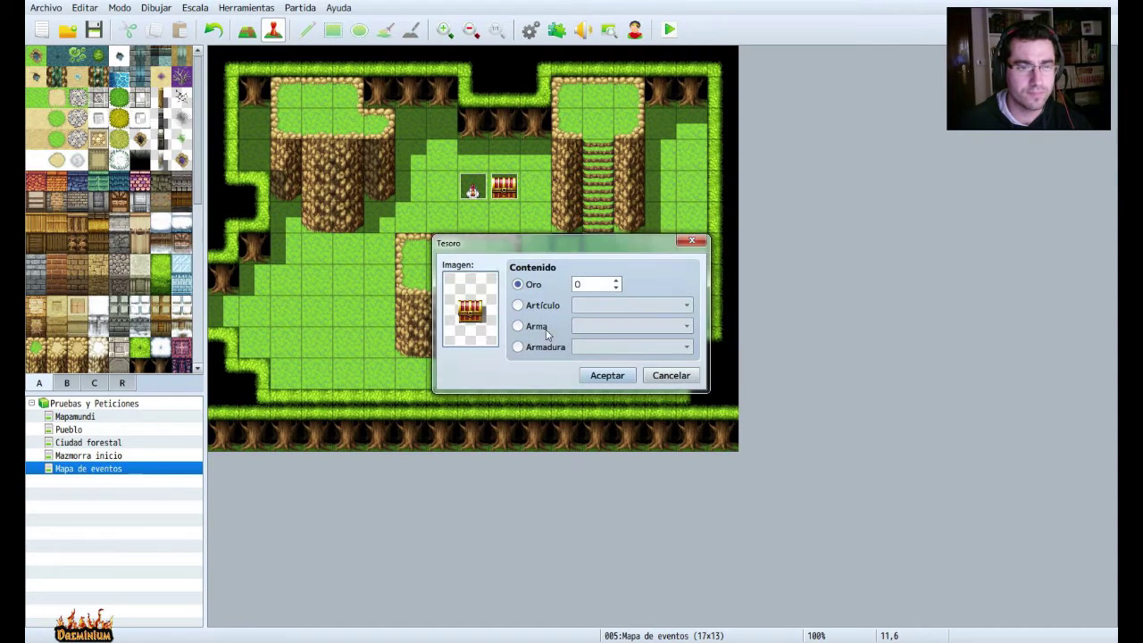
pyautogui.click(606, 375)
# Copy the Ajustar la ruta de movimiento command from the new treasure event into the contents of the Cofre event.
pyautogui.rightClick(564, 254)
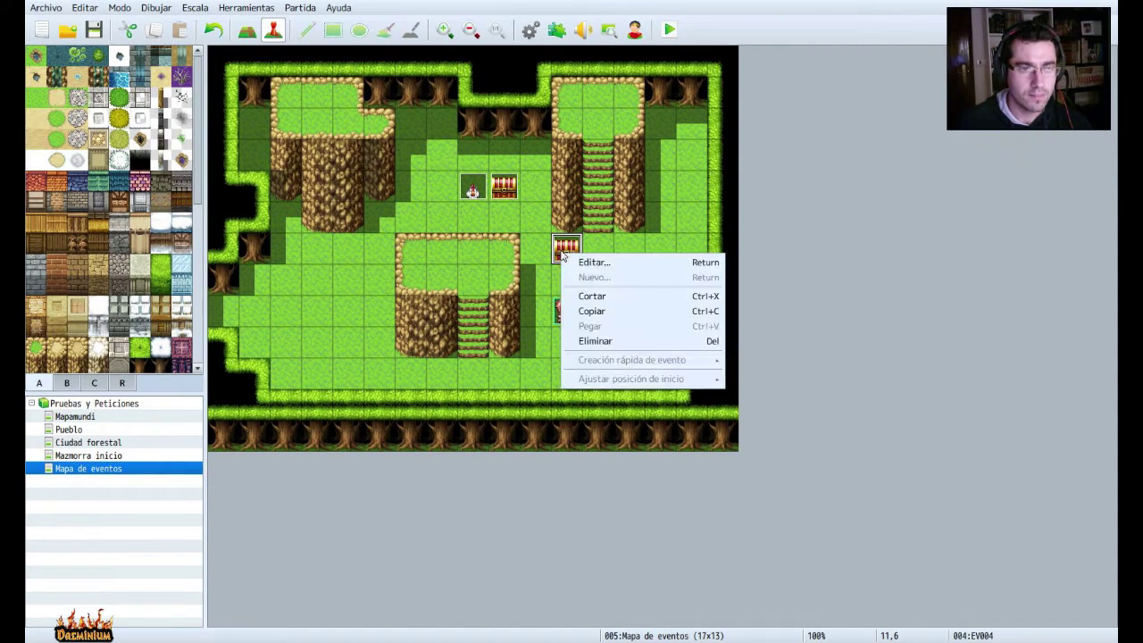
pyautogui.click(600, 268)
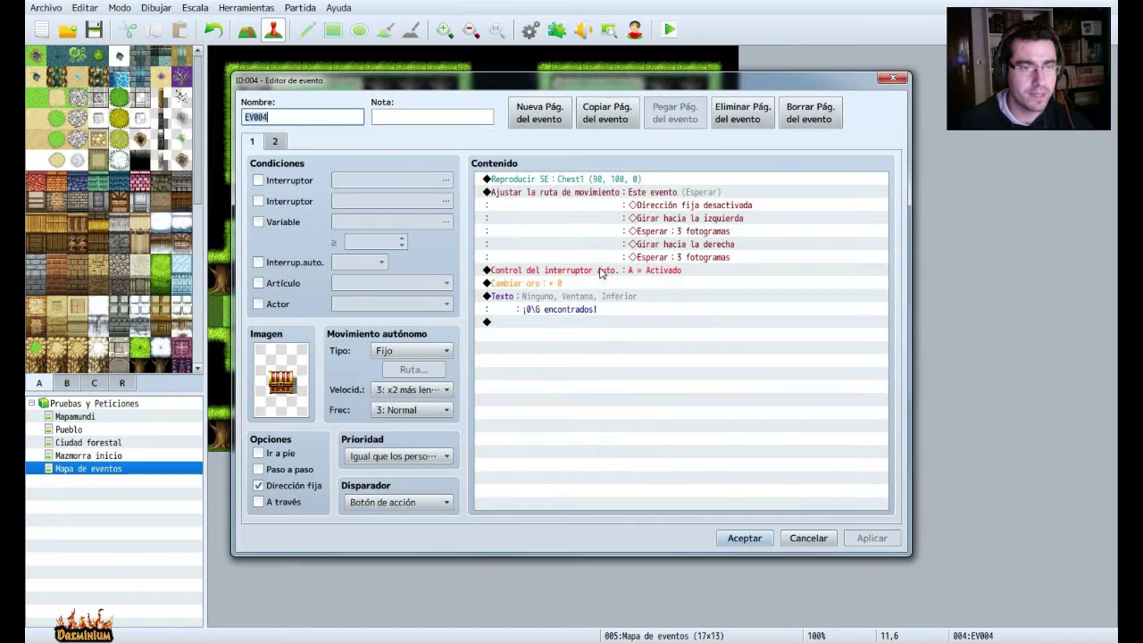
pyautogui.click(618, 193)
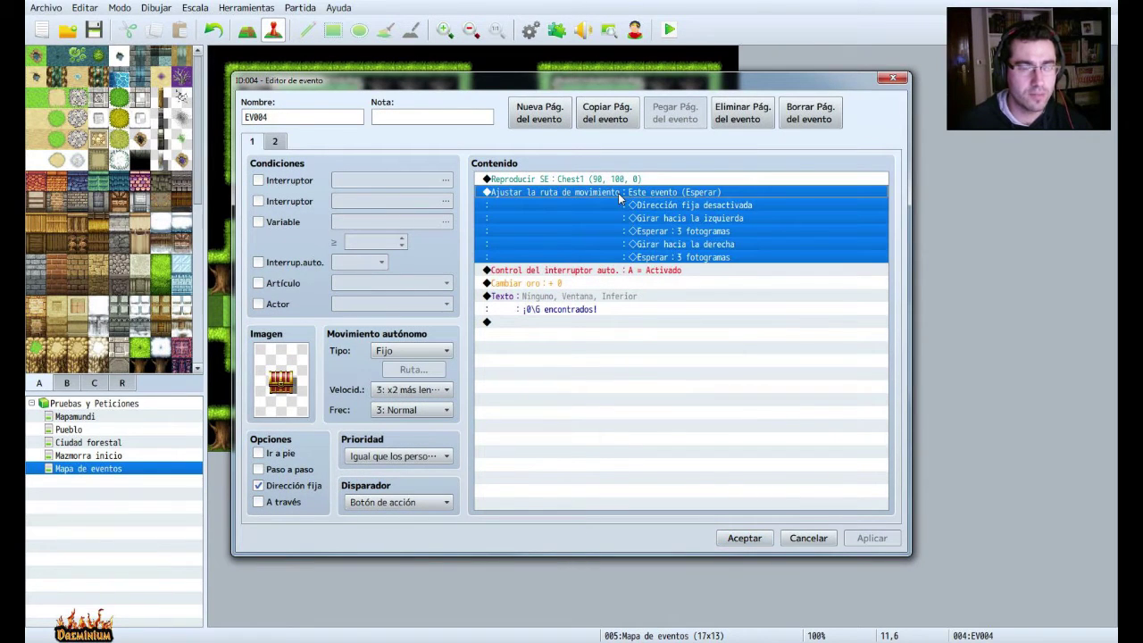
pyautogui.click(893, 79)
pyautogui.rightClick(504, 187)
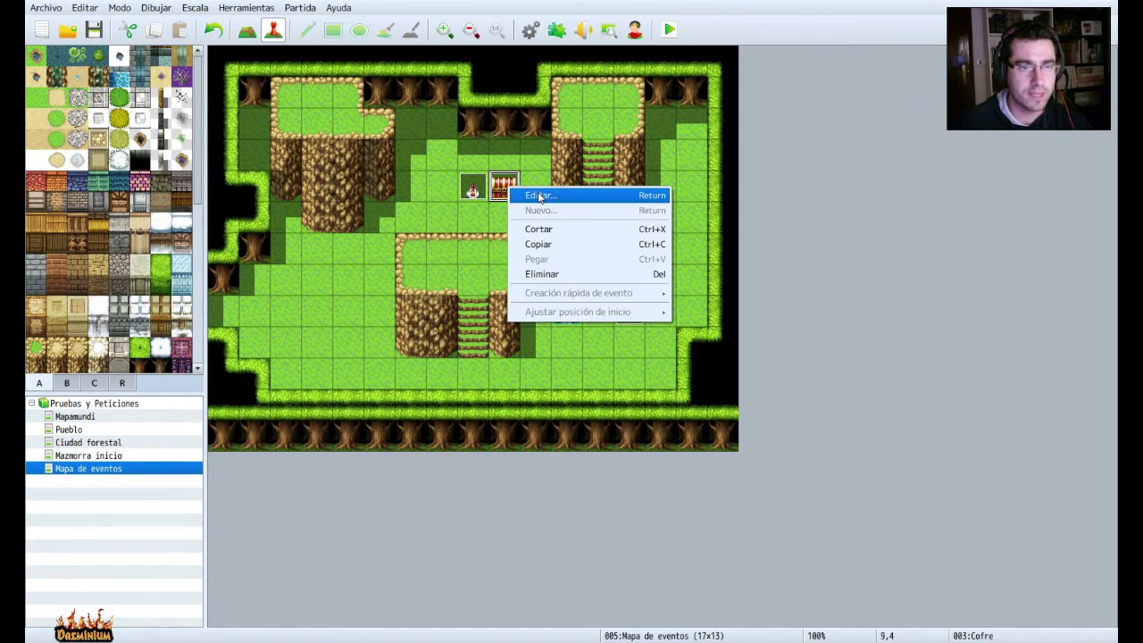
pyautogui.click(518, 200)
pyautogui.click(490, 182)
pyautogui.hotkey('ctrl', 'v')
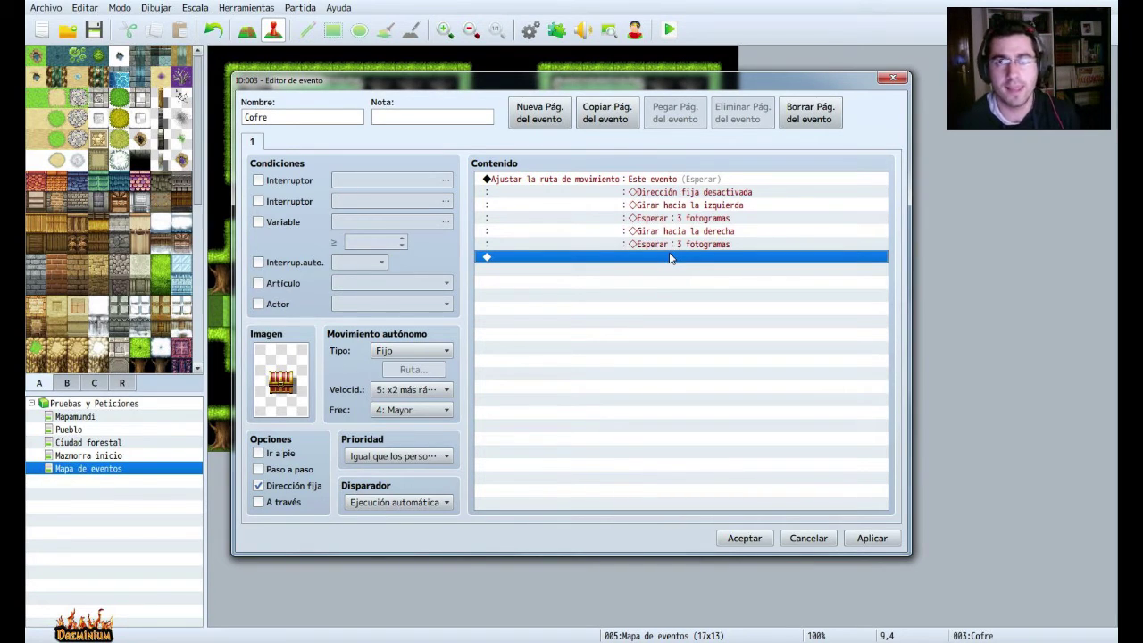
# Examine the movement commands in the pasted Ajustar la ruta de movimiento route, and apply the event's contents.
pyautogui.click(608, 201)
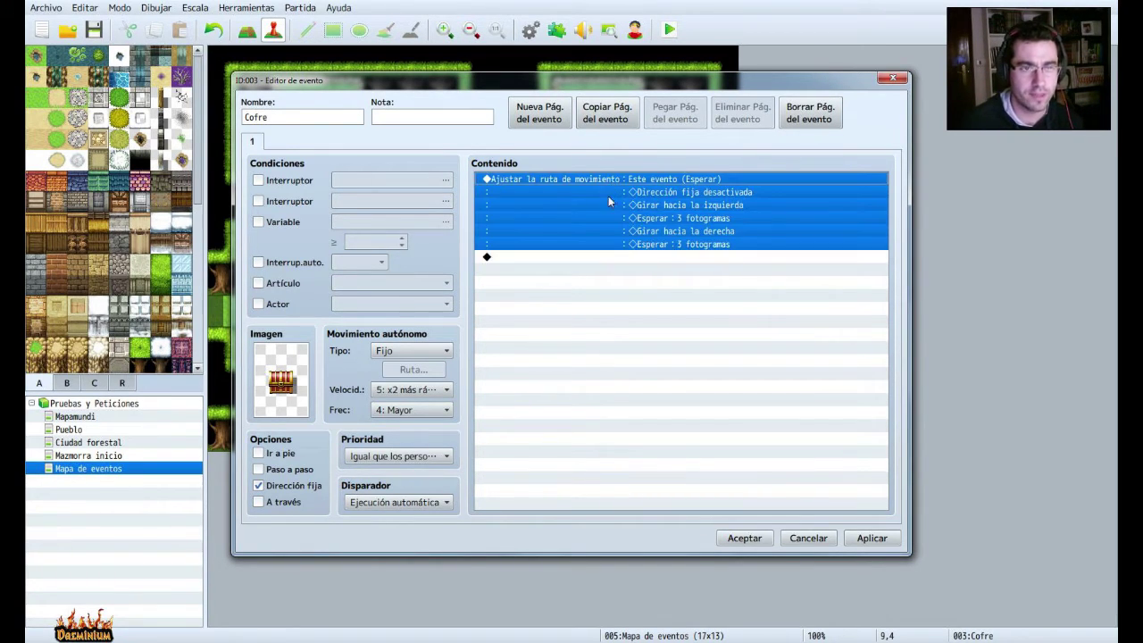
pyautogui.rightClick(599, 176)
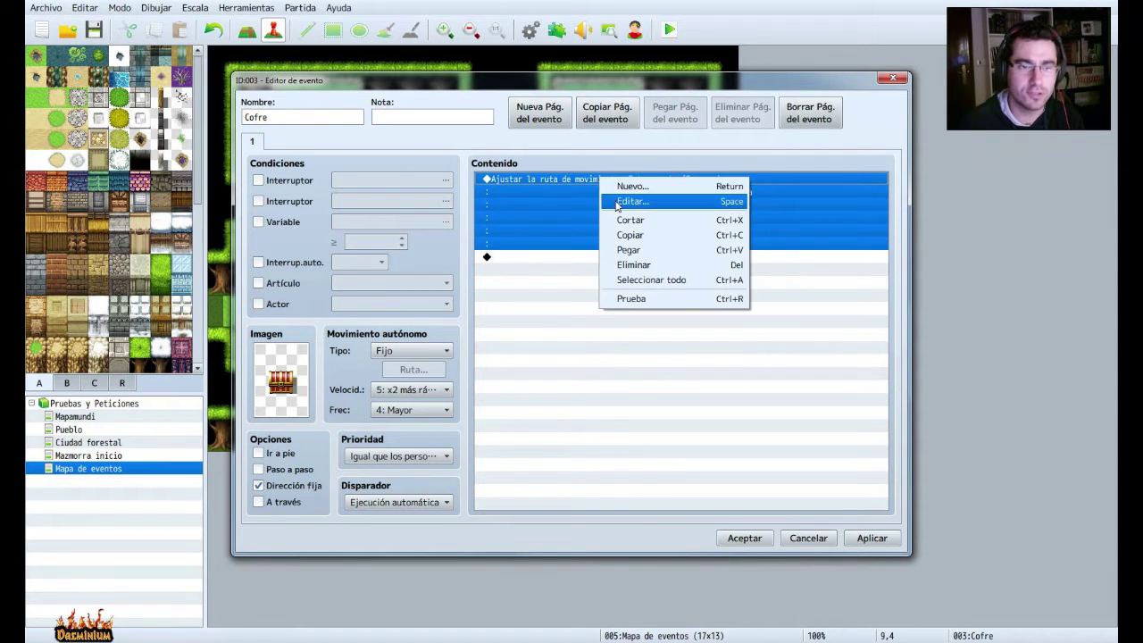
pyautogui.click(621, 202)
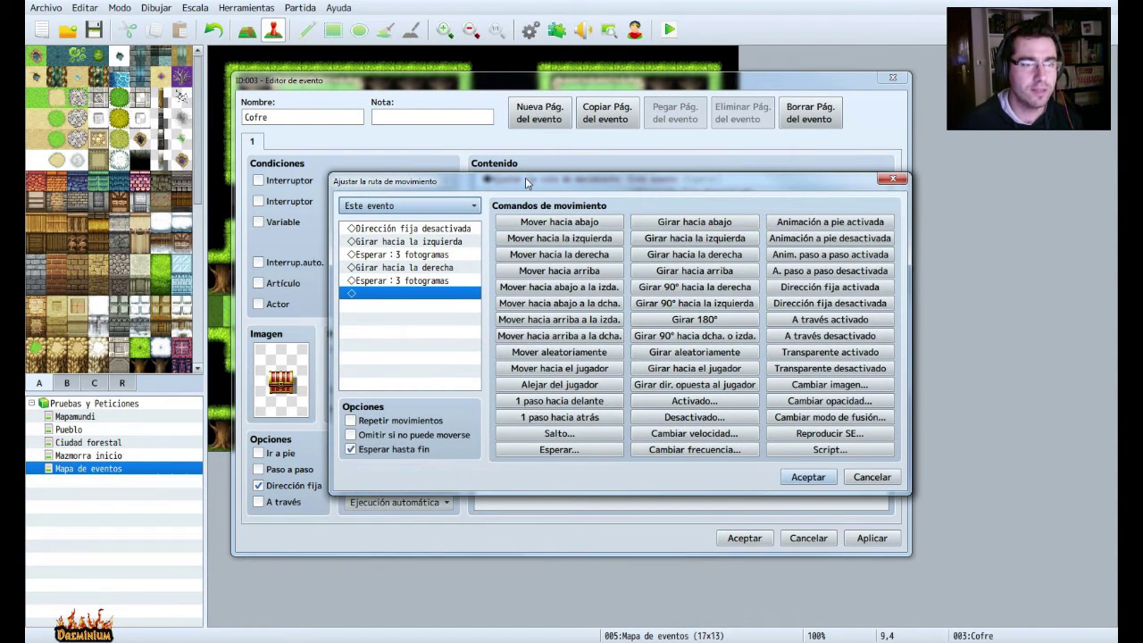
pyautogui.click(410, 245)
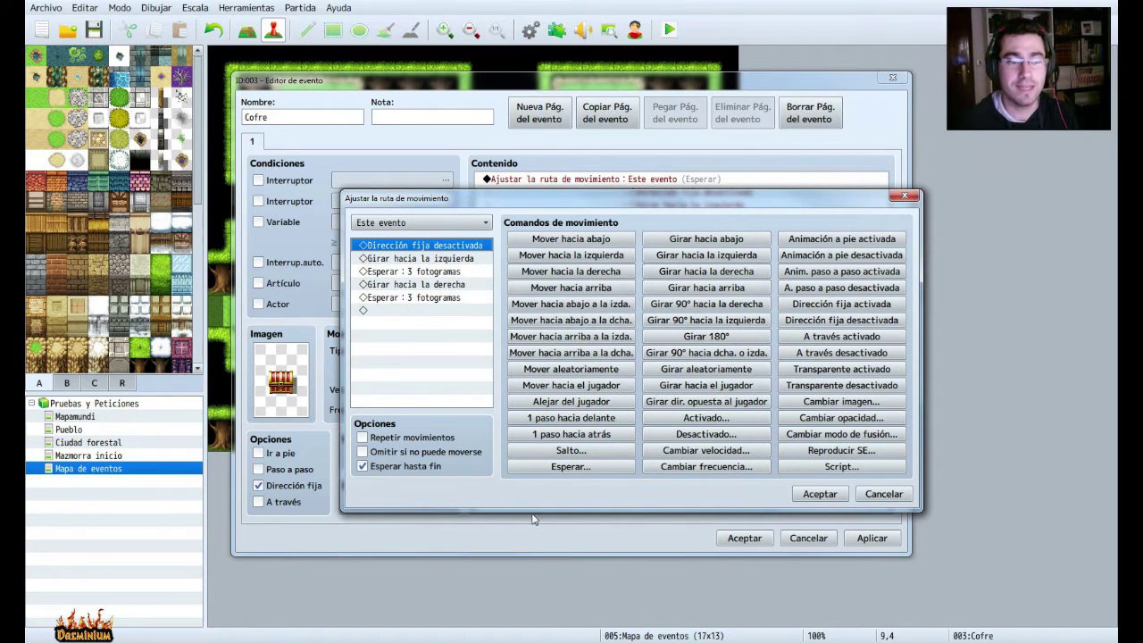
pyautogui.click(820, 494)
pyautogui.click(880, 539)
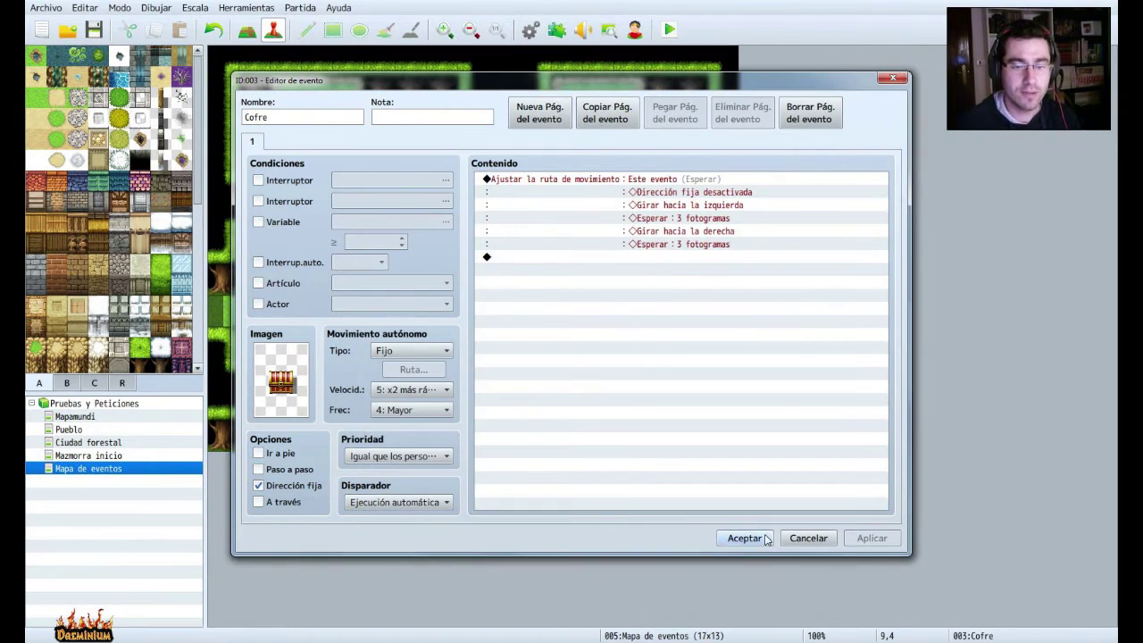
# Check the closed red chest image in !Chest against its opening frames, keep it, and save the chest event.
pyautogui.doubleClick(276, 393)
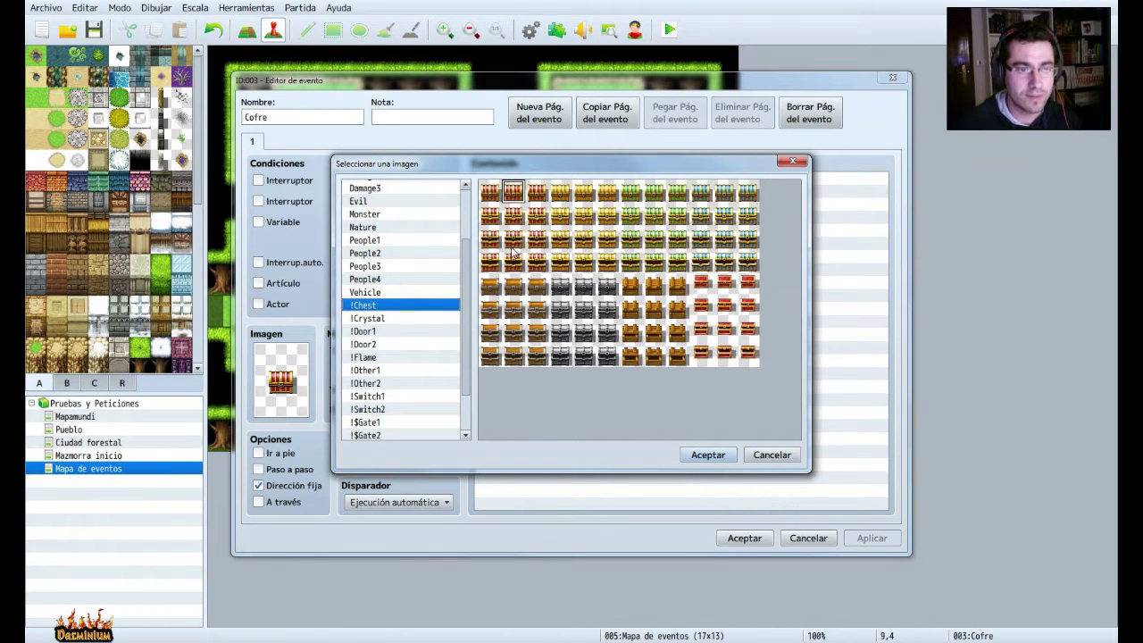
pyautogui.click(707, 454)
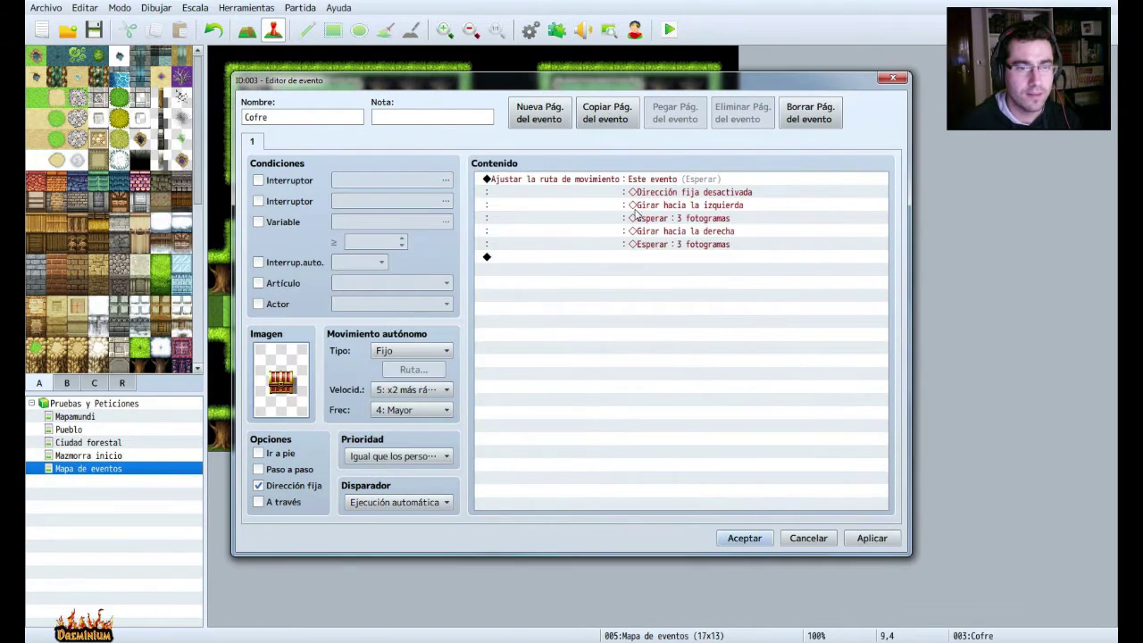
pyautogui.click(871, 538)
pyautogui.click(744, 538)
# Save the project and playtest a new game to check the chest's automatically executed movement route, and close the game.
pyautogui.click(669, 30)
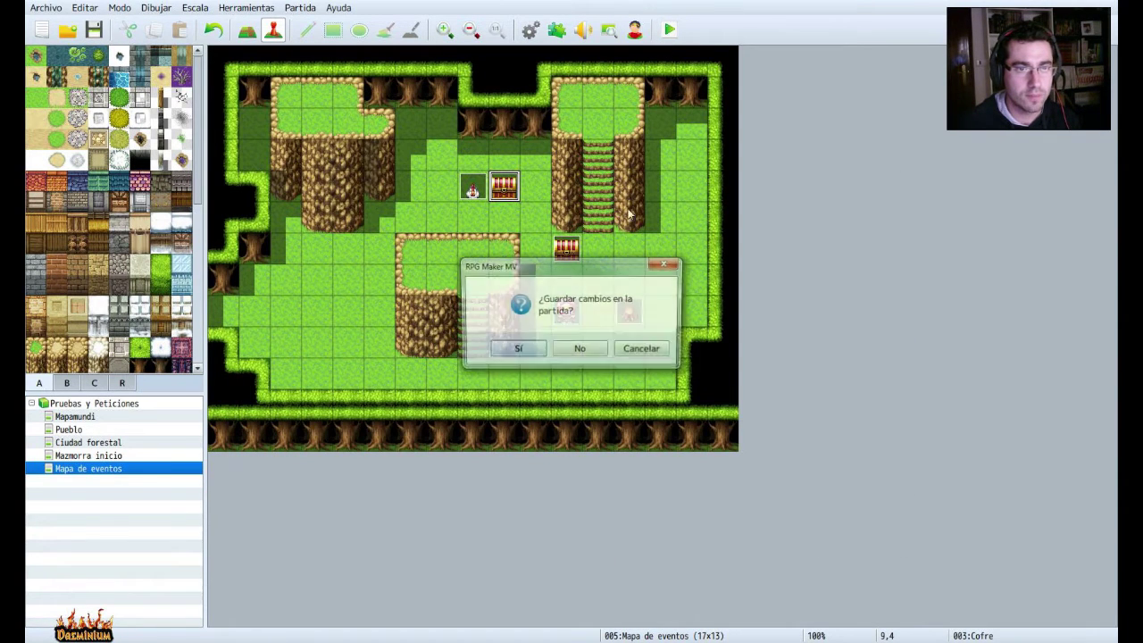
pyautogui.click(511, 350)
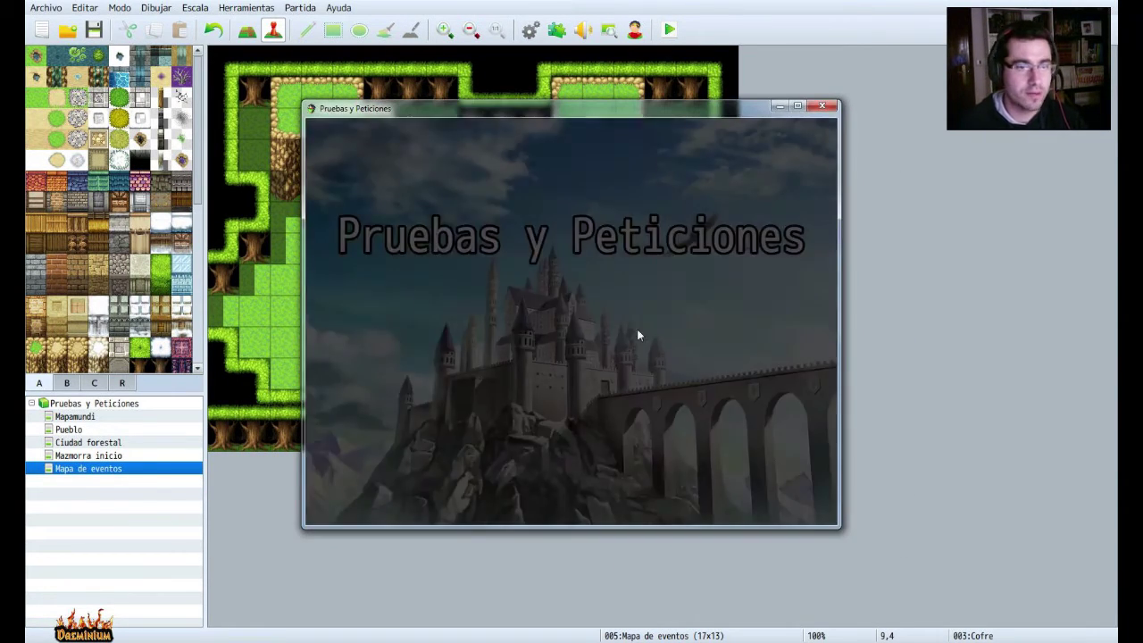
pyautogui.click(569, 405)
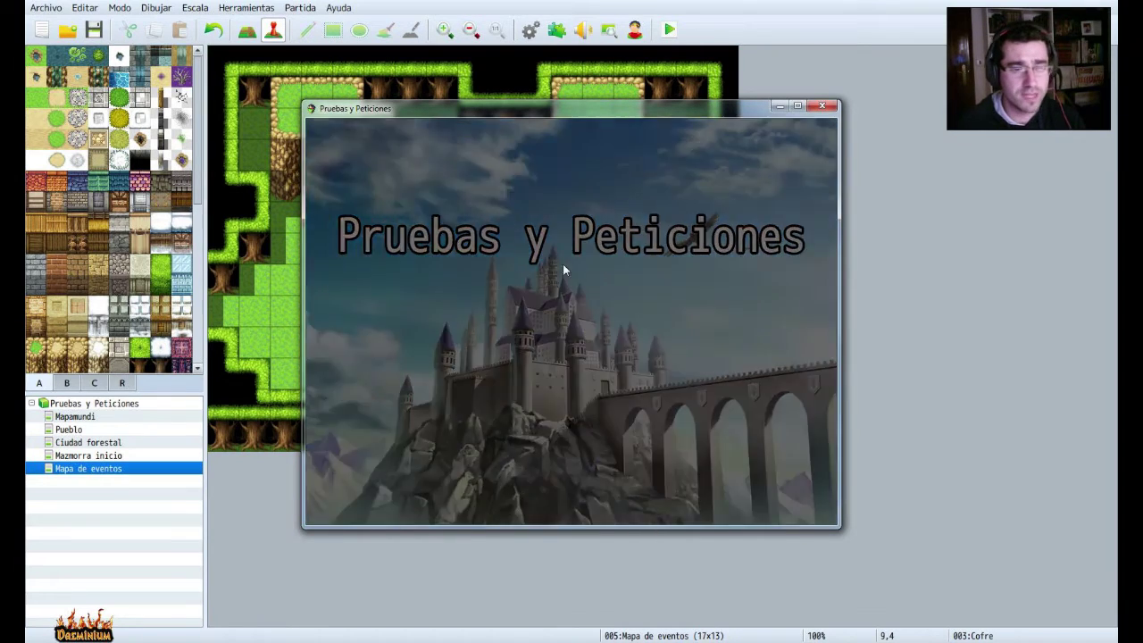
pyautogui.press('Down')
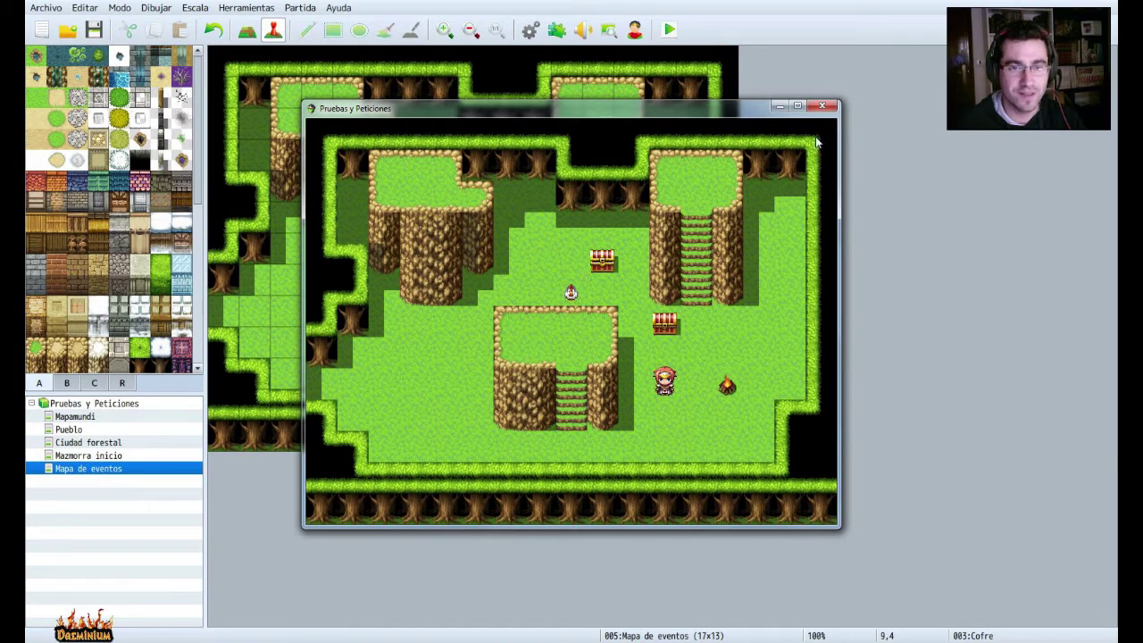
pyautogui.click(822, 105)
# Set the Cofre event's trigger to Botón de acción and save the event.
pyautogui.rightClick(503, 192)
pyautogui.click(517, 193)
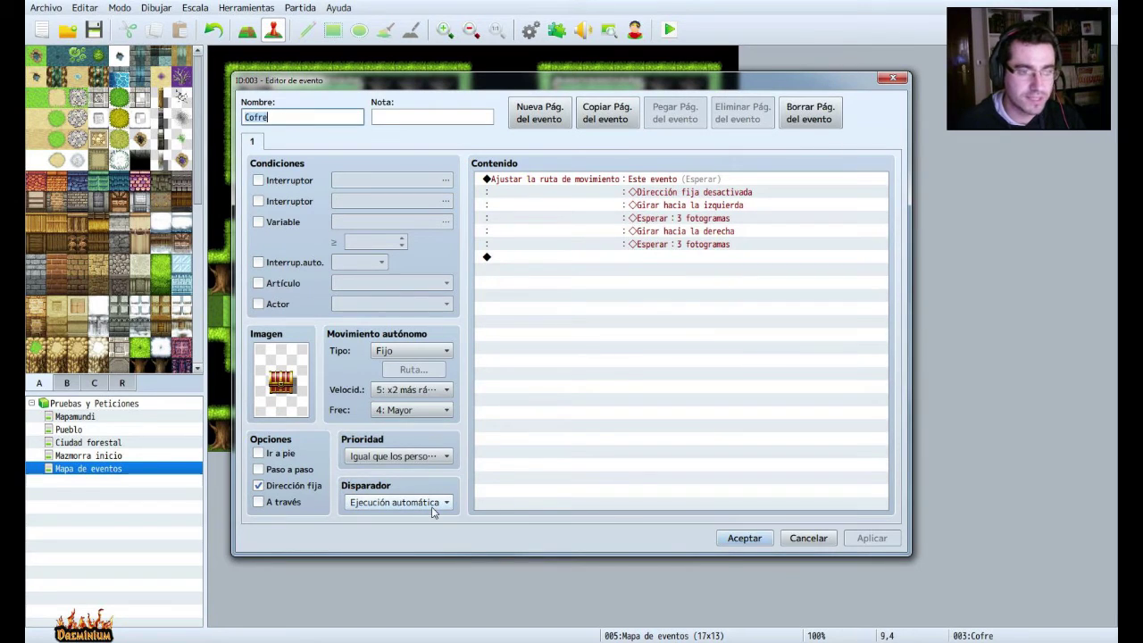
pyautogui.click(431, 502)
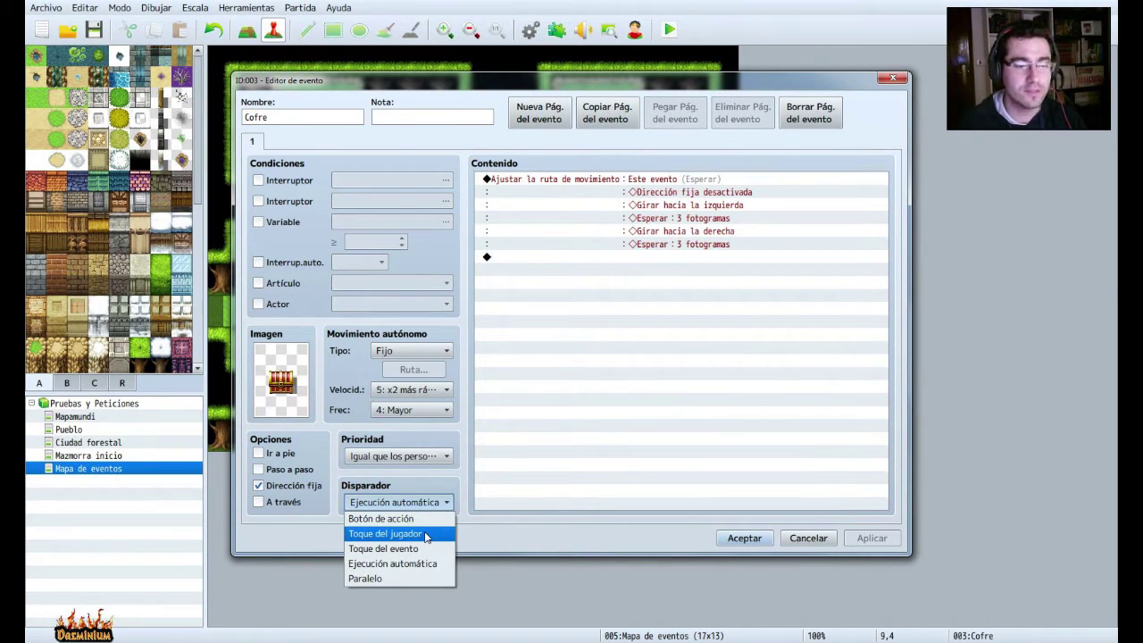
pyautogui.click(381, 519)
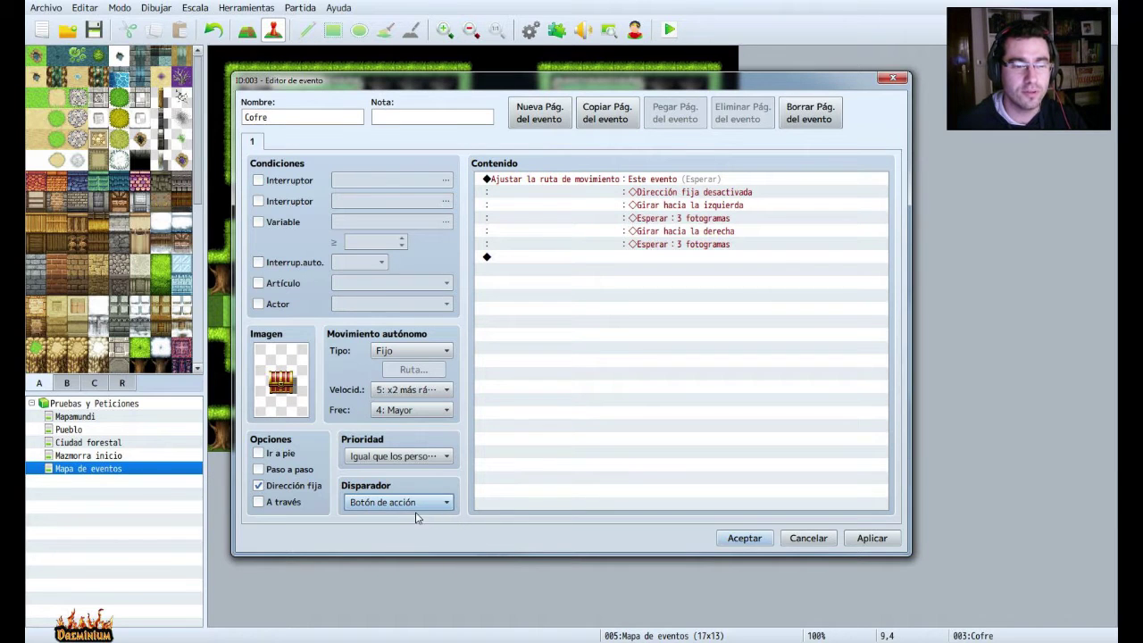
pyautogui.click(872, 538)
pyautogui.click(744, 538)
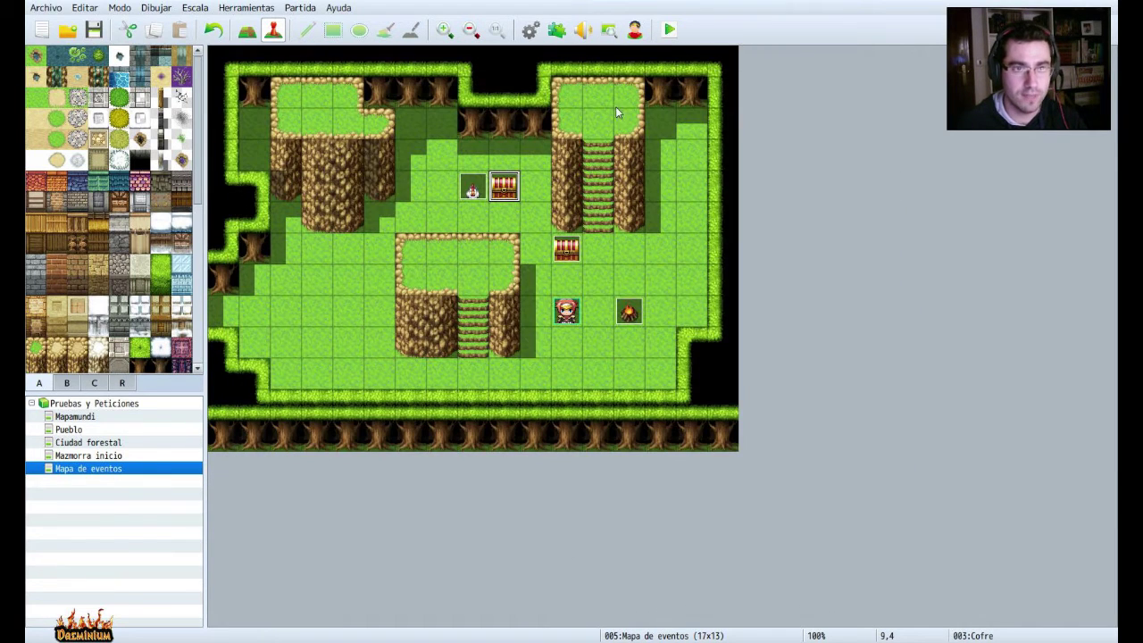
# Playtest a new game, walk the character to the upper chest to activate it, and close the game.
pyautogui.click(669, 30)
pyautogui.click(518, 349)
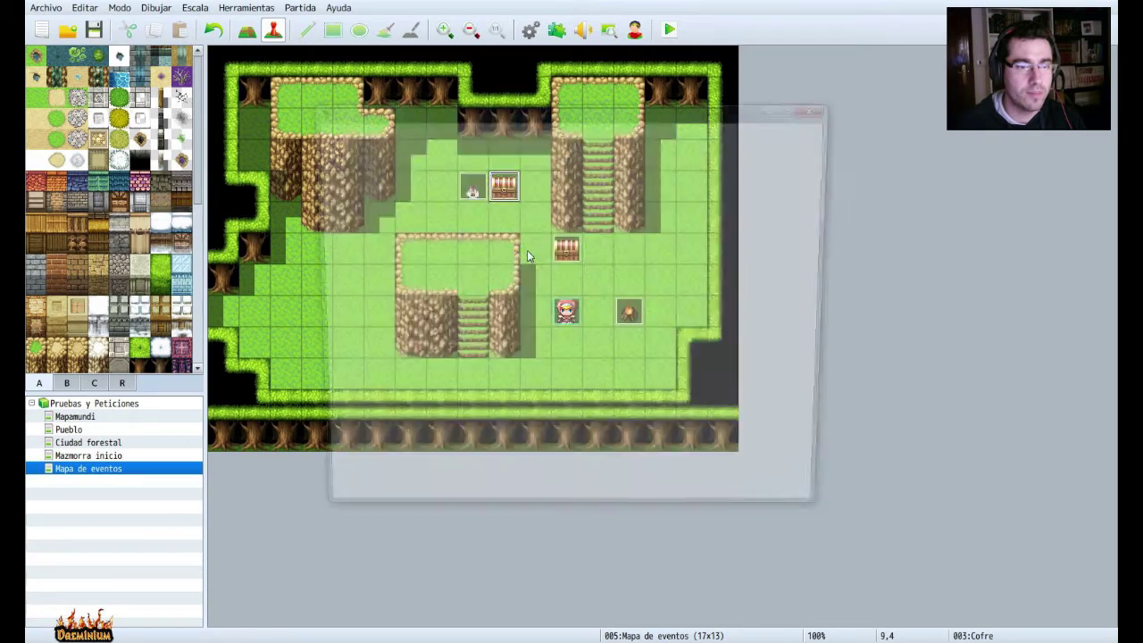
pyautogui.press('Return')
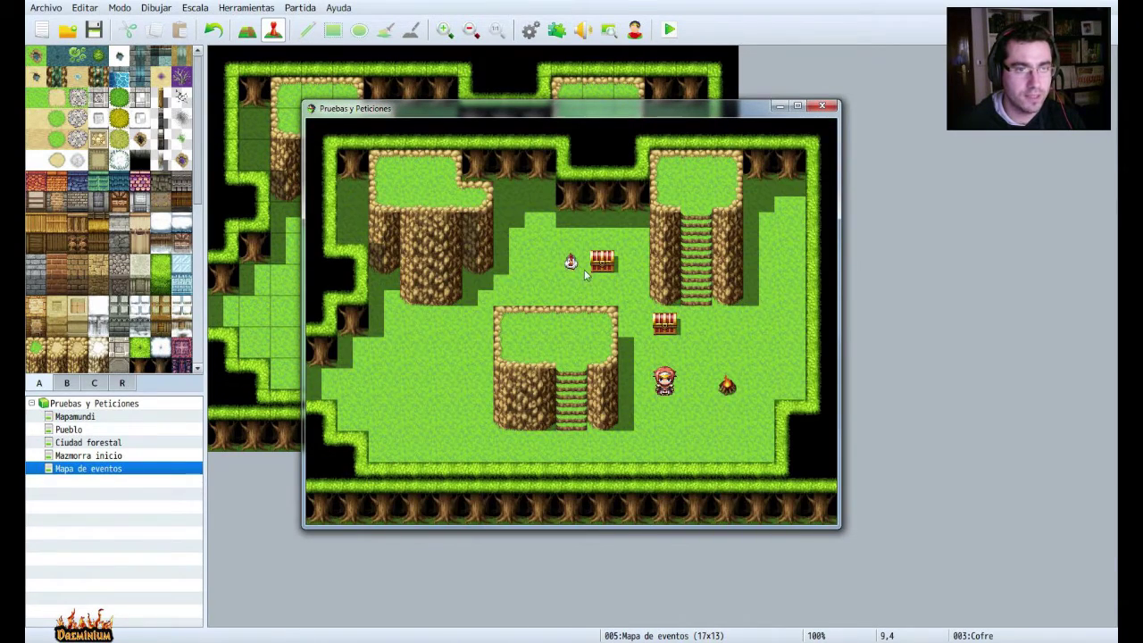
pyautogui.click(602, 266)
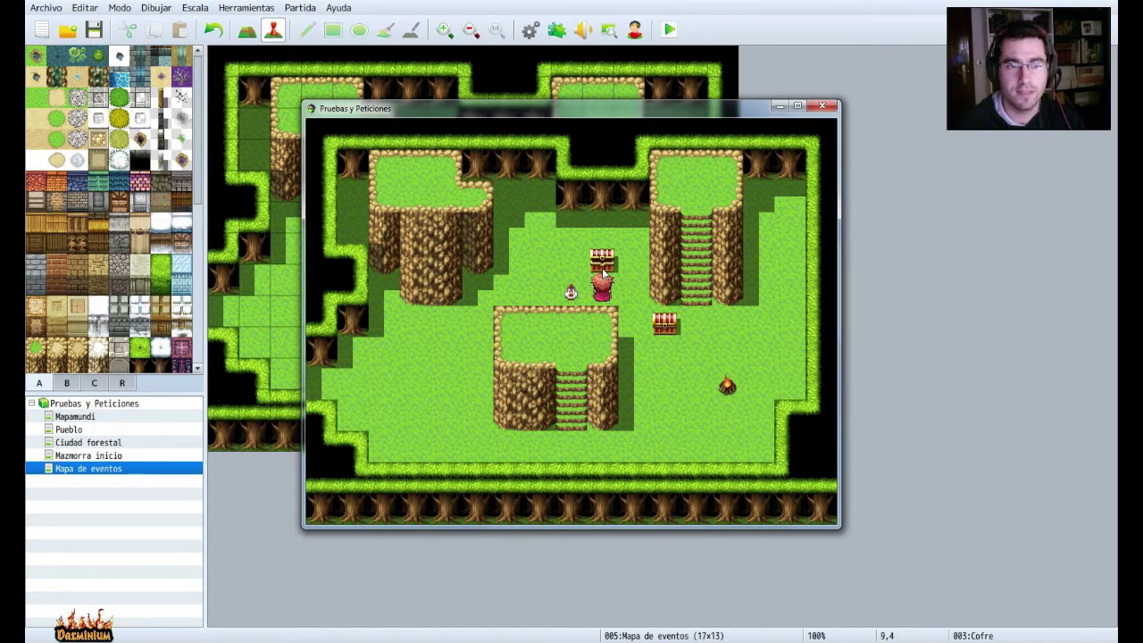
pyautogui.hotkey('alt', 'F4')
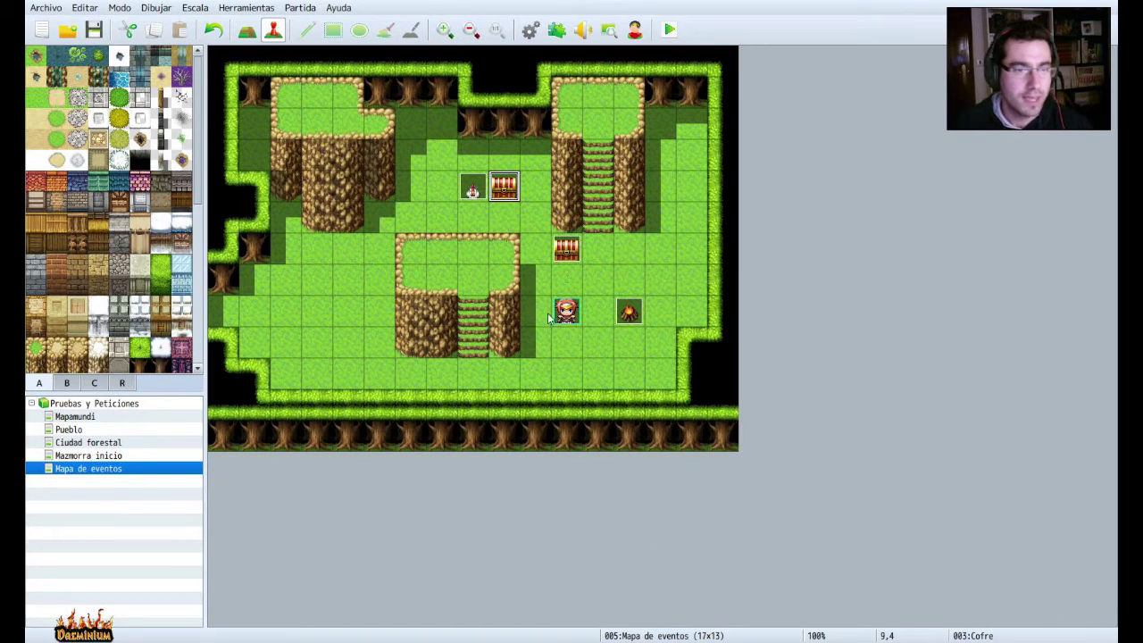
# Open the Cofre event for editing and select its Ajustar la ruta de movimiento command.
pyautogui.rightClick(506, 193)
pyautogui.click(536, 195)
pyautogui.click(584, 182)
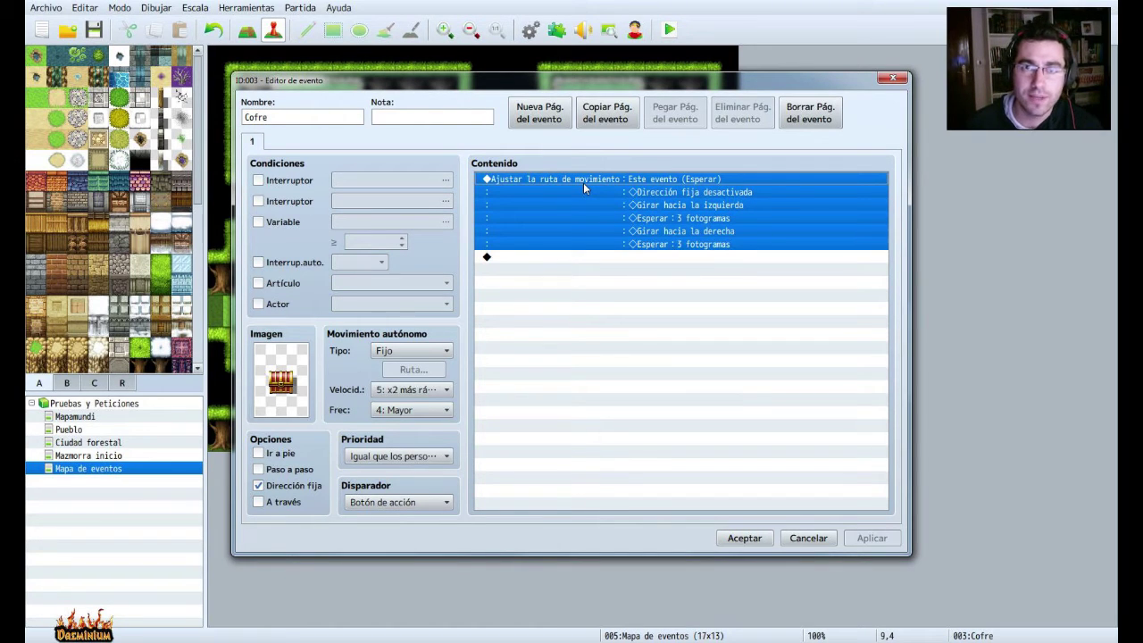
pyautogui.rightClick(584, 182)
pyautogui.click(608, 189)
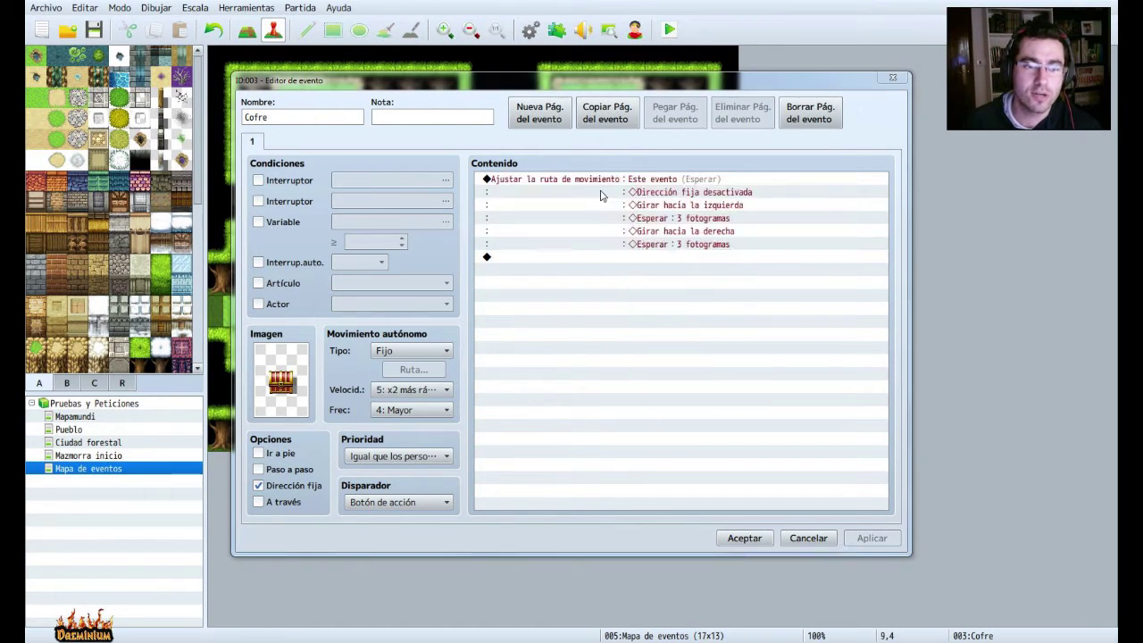
pyautogui.moveTo(566, 122); pyautogui.dragTo(640, 162)
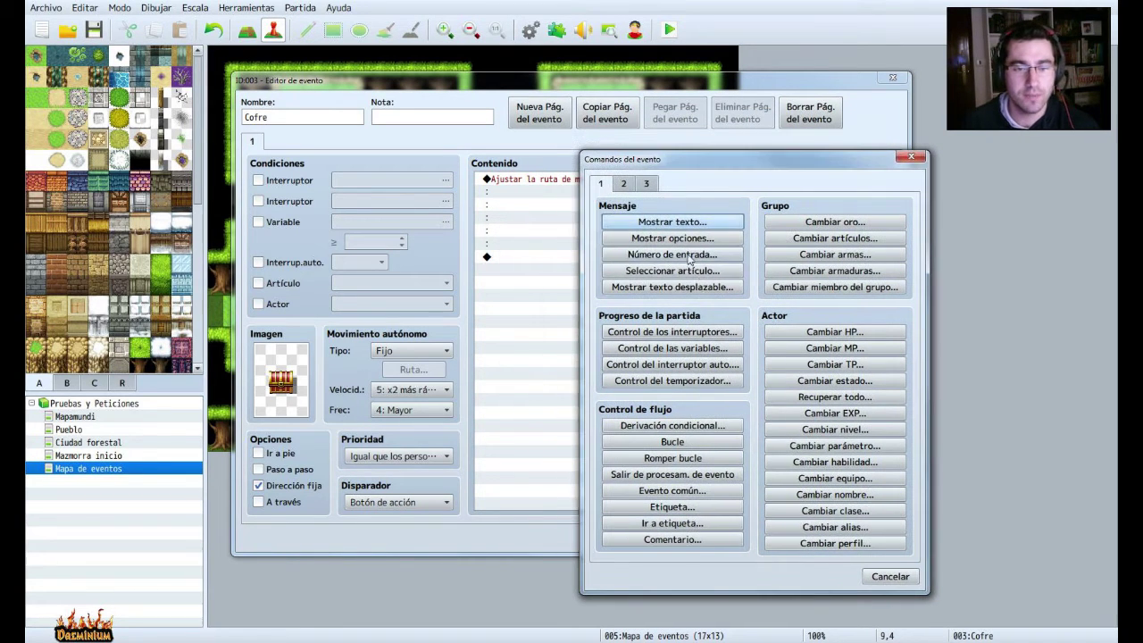
pyautogui.click(630, 184)
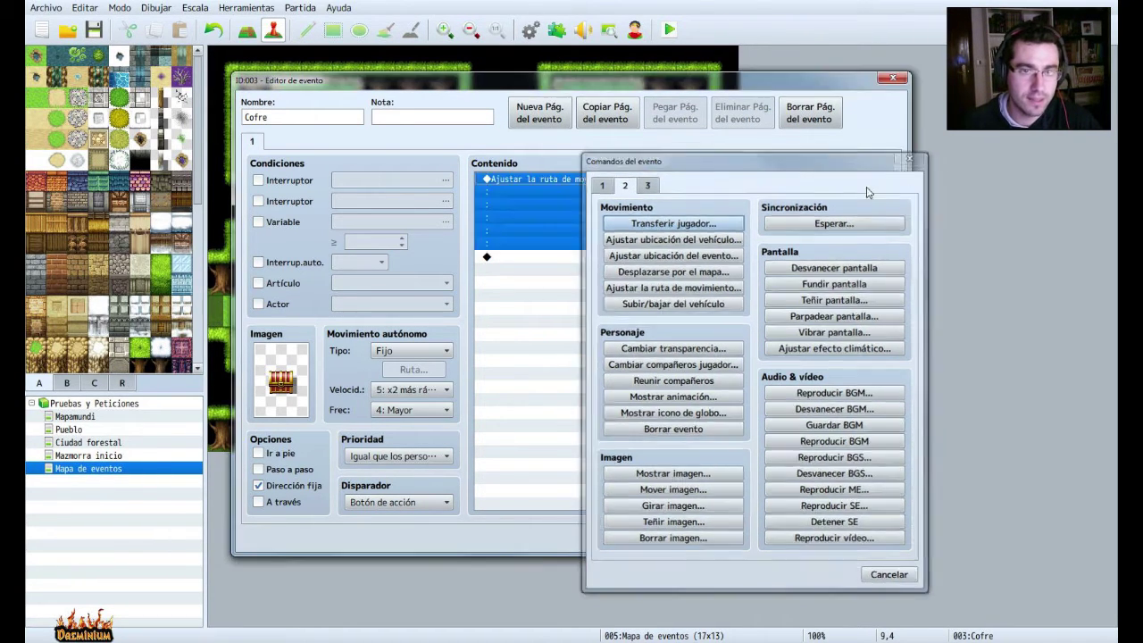
pyautogui.click(911, 157)
# Insert a Reproducir SE command above the movement route, previewing and choosing the Chest2 sound effect.
pyautogui.rightClick(505, 179)
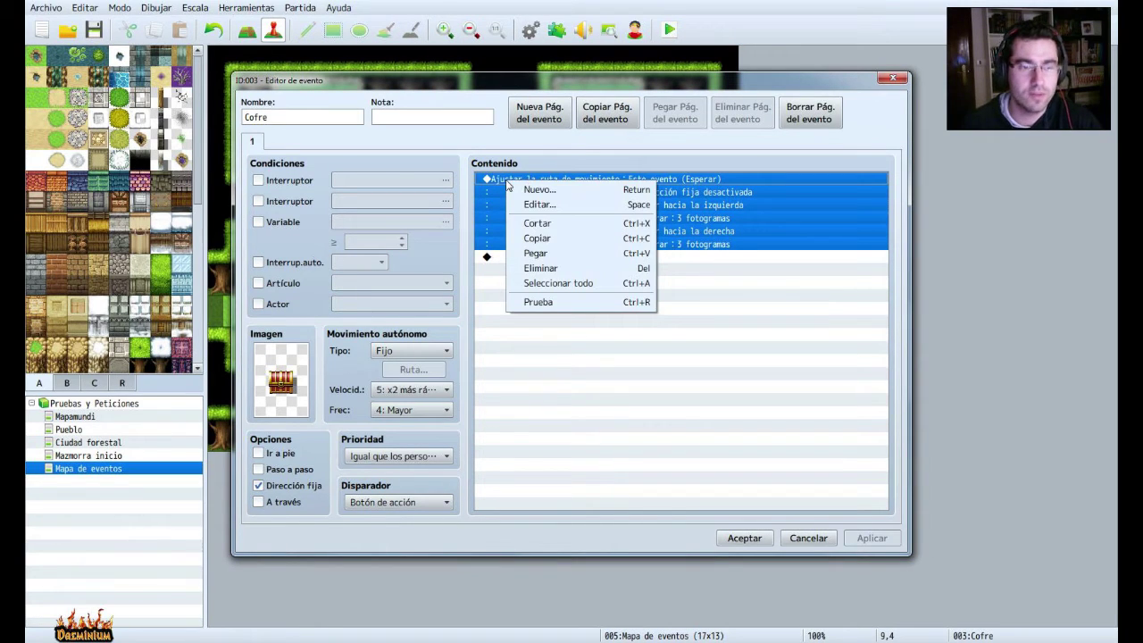
pyautogui.click(577, 190)
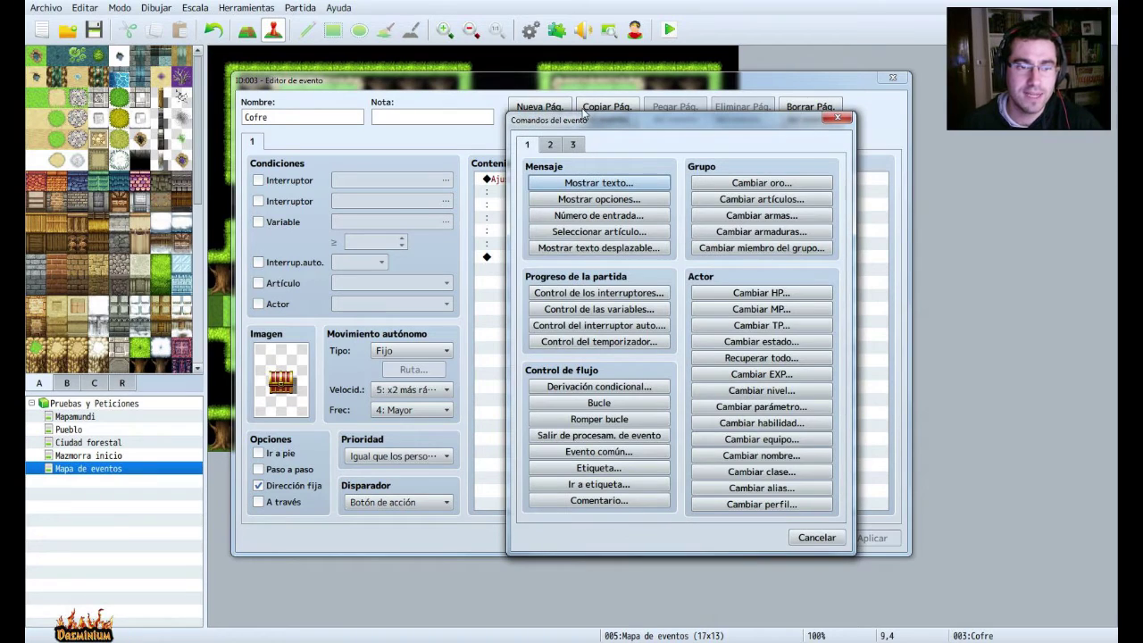
pyautogui.click(557, 147)
pyautogui.click(574, 146)
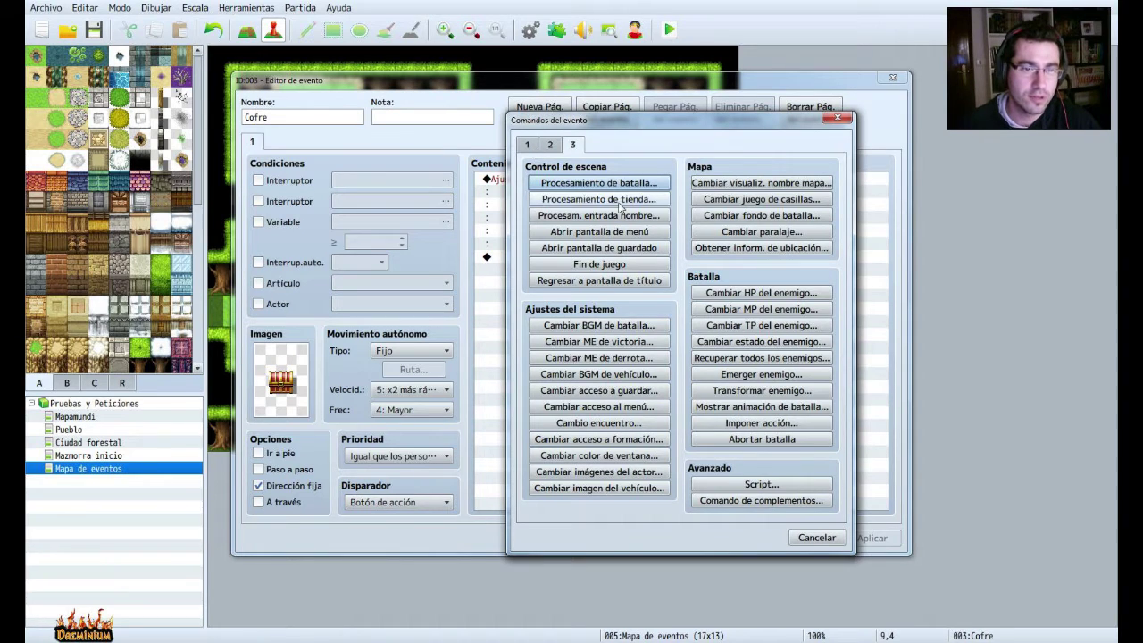
pyautogui.click(558, 145)
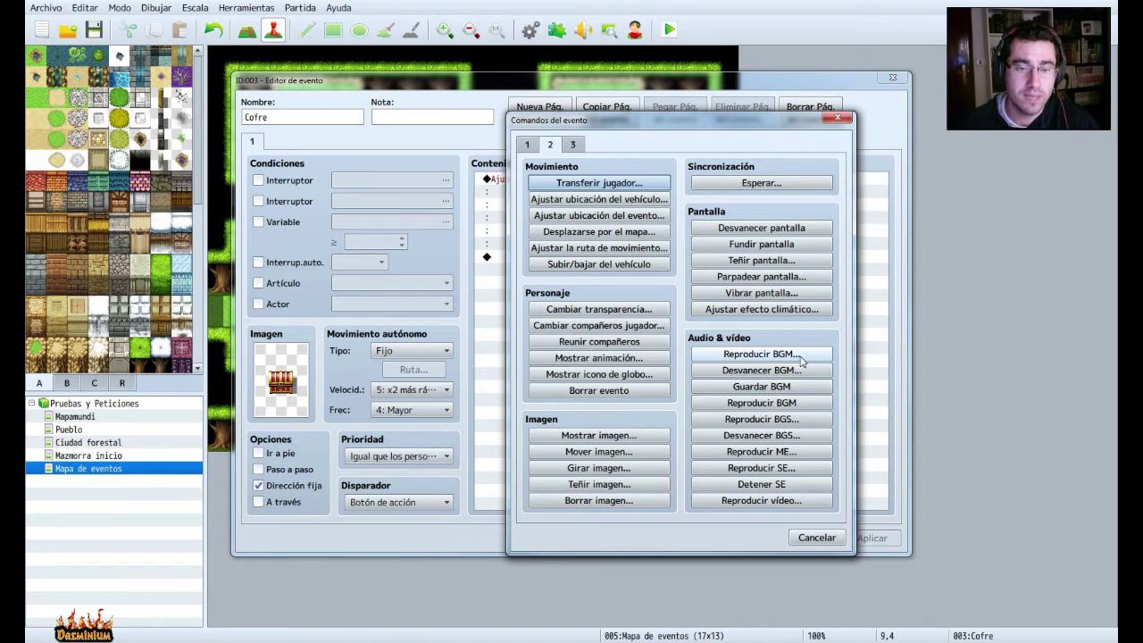
pyautogui.click(786, 473)
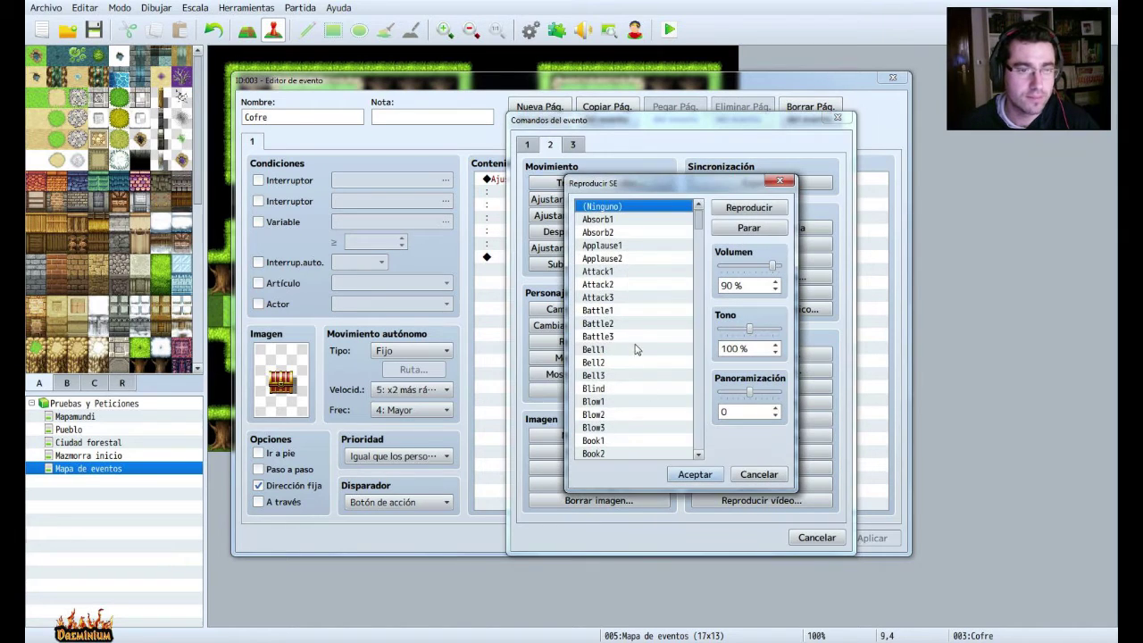
pyautogui.moveTo(699, 230); pyautogui.dragTo(700, 249)
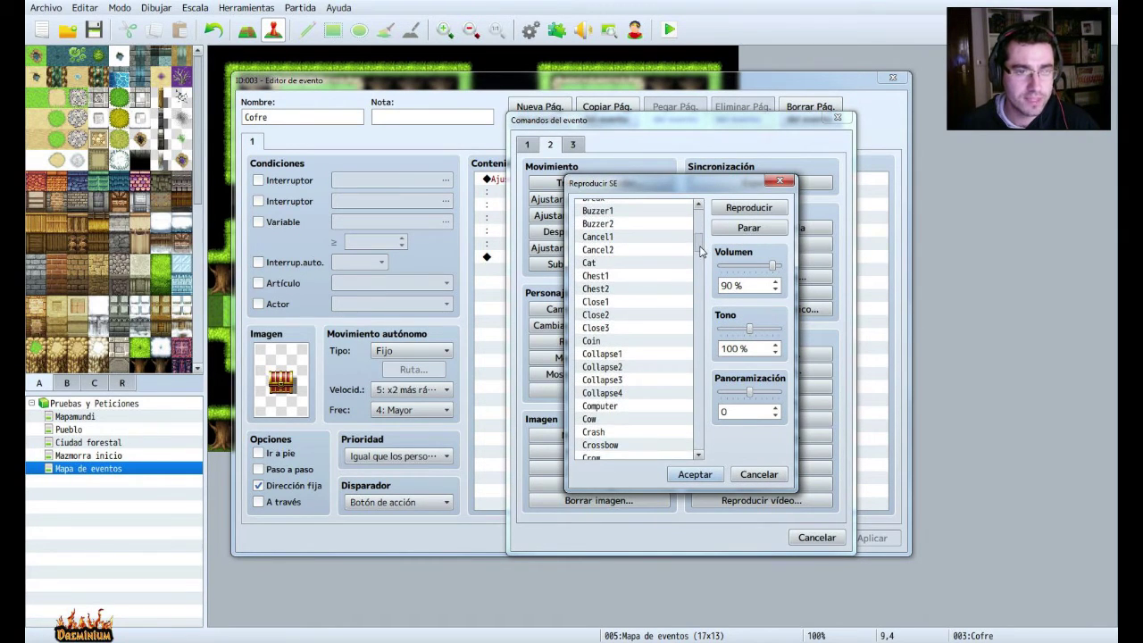
pyautogui.click(616, 279)
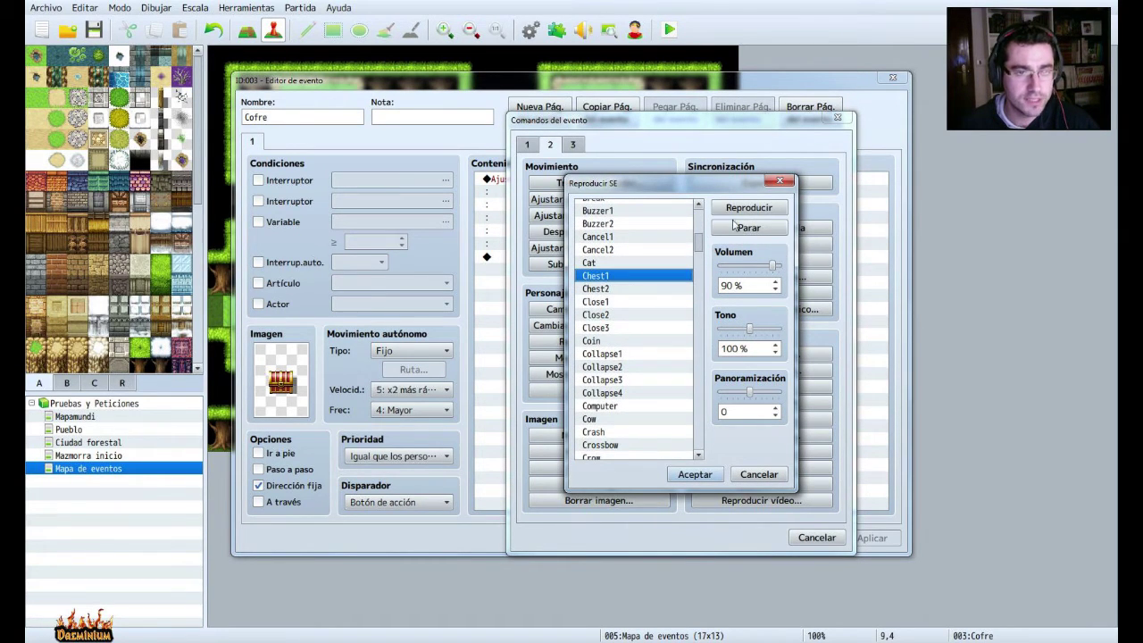
pyautogui.click(616, 291)
pyautogui.click(730, 211)
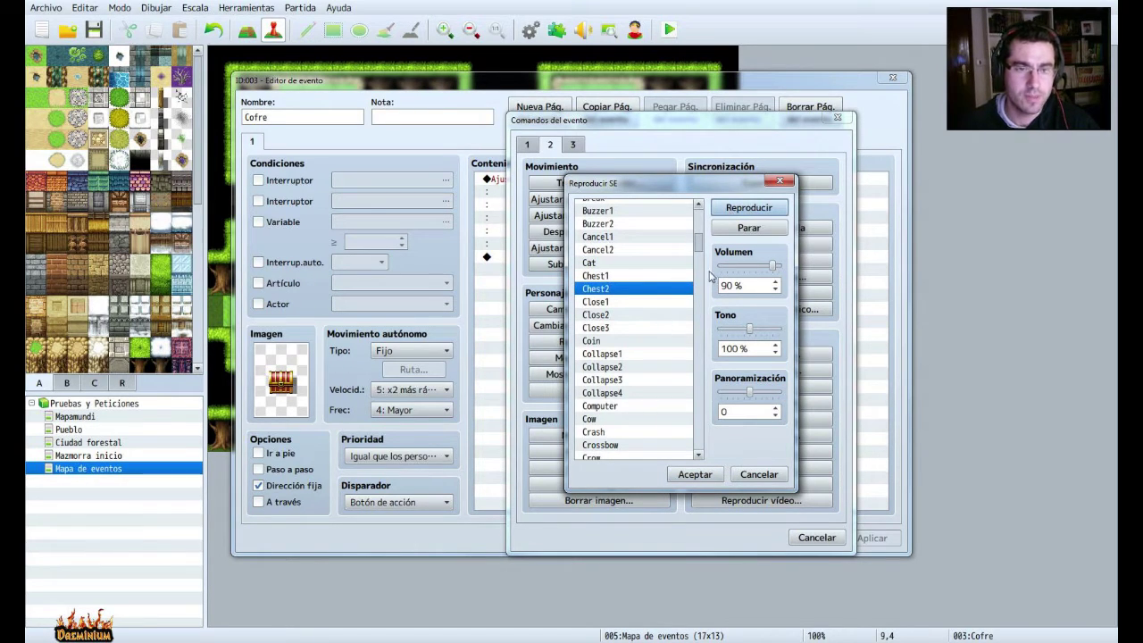
pyautogui.click(705, 477)
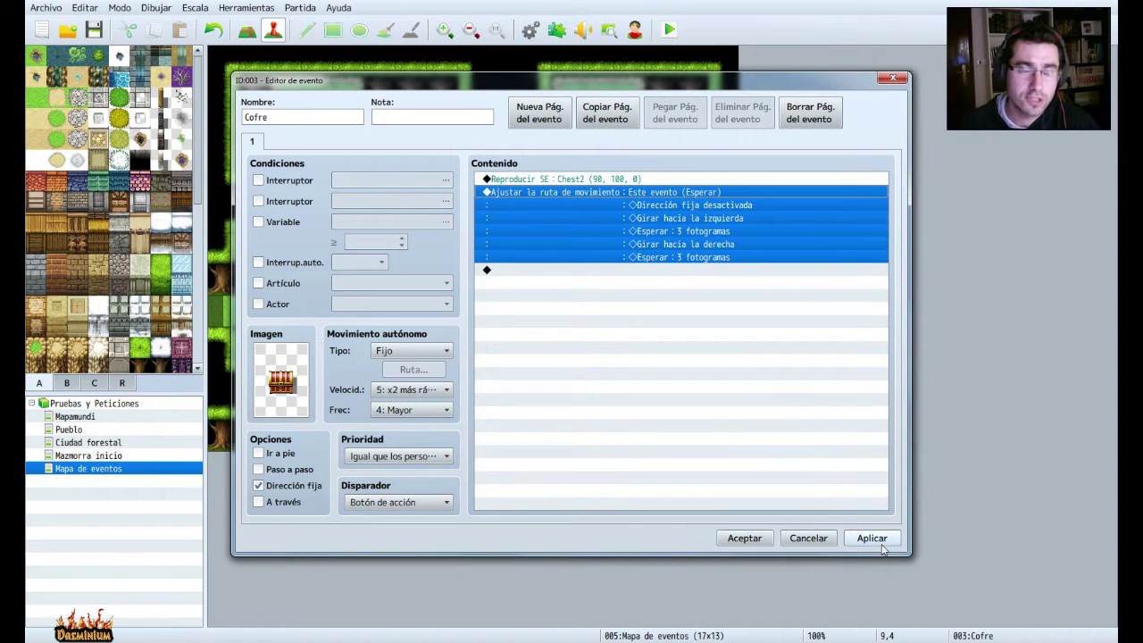
# Add a Cambiar oro command after the movement route that increases the gold by a constant 50.
pyautogui.click(590, 368)
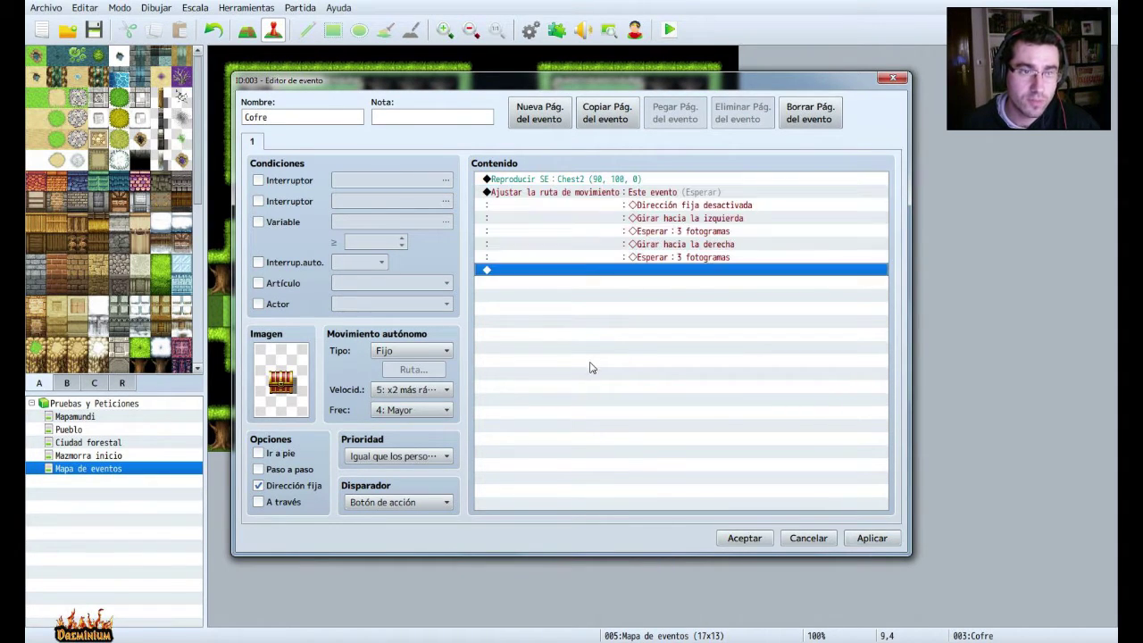
pyautogui.click(539, 181)
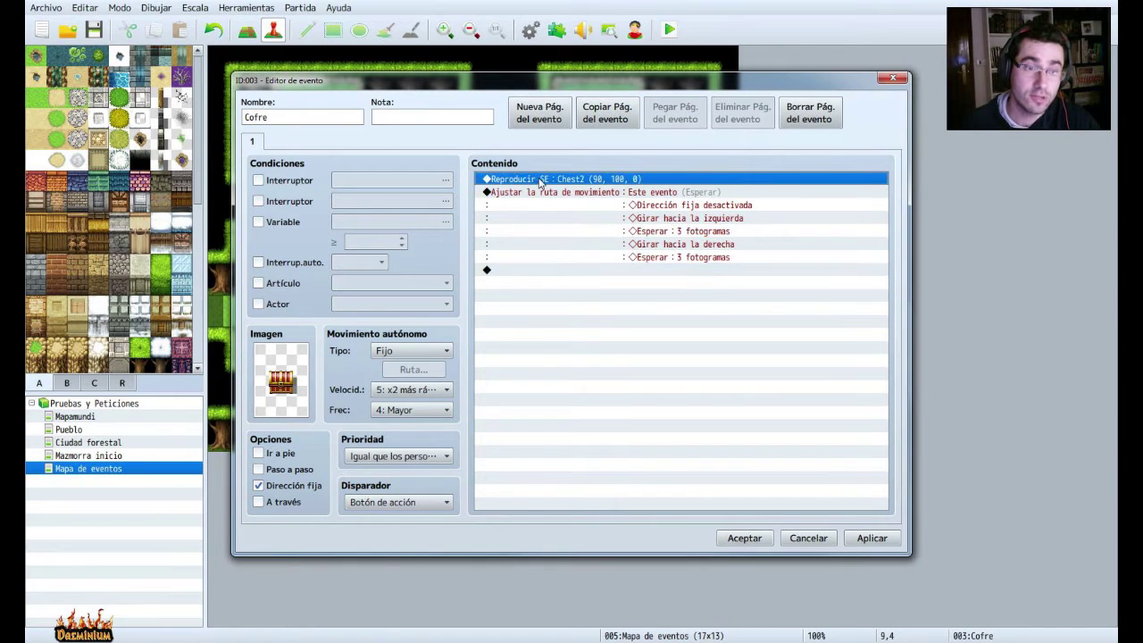
pyautogui.click(543, 195)
pyautogui.click(526, 271)
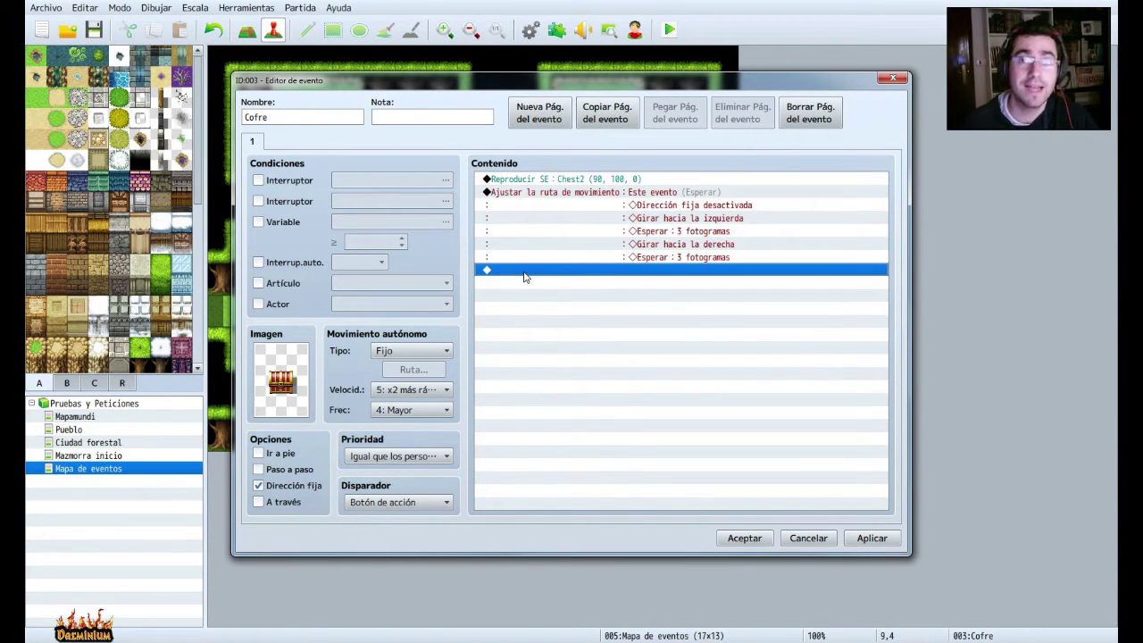
pyautogui.doubleClick(526, 276)
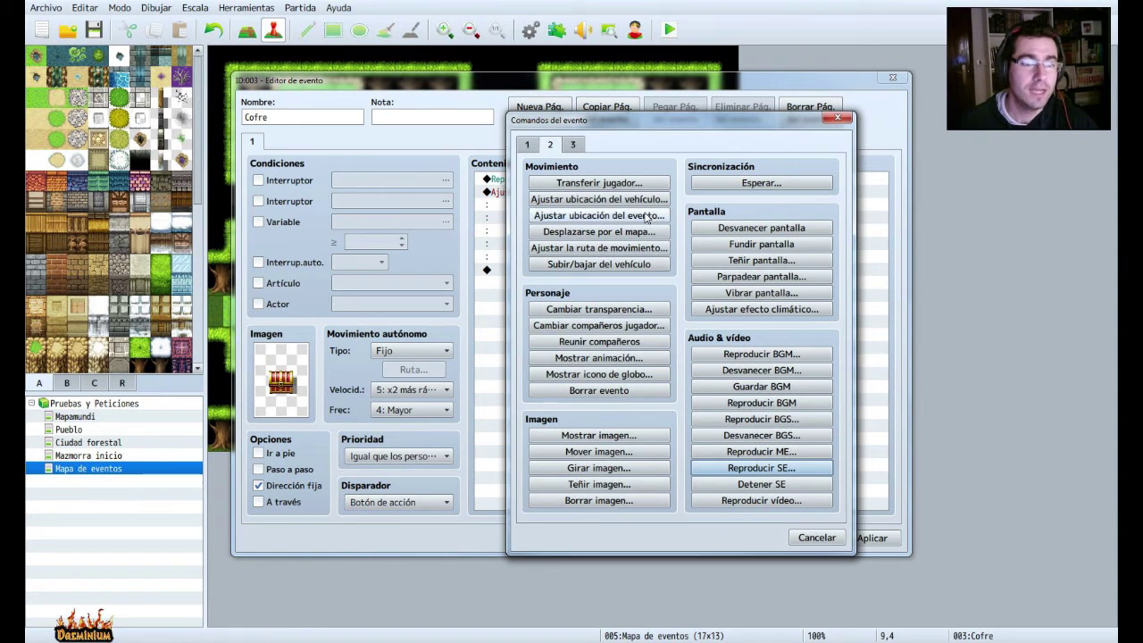
pyautogui.click(527, 146)
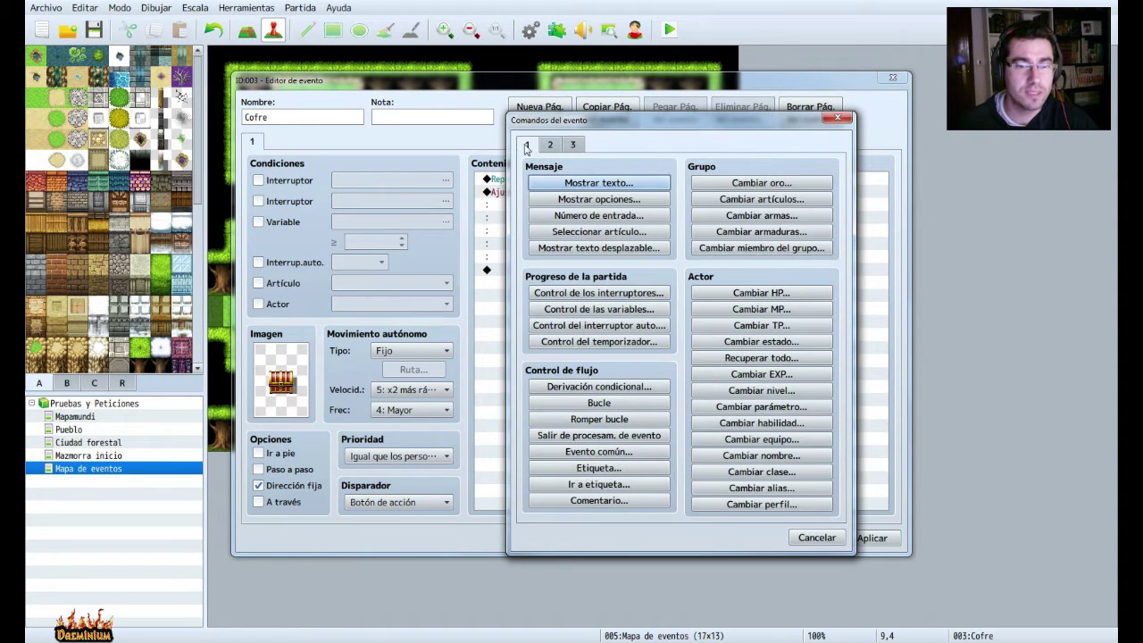
pyautogui.click(762, 183)
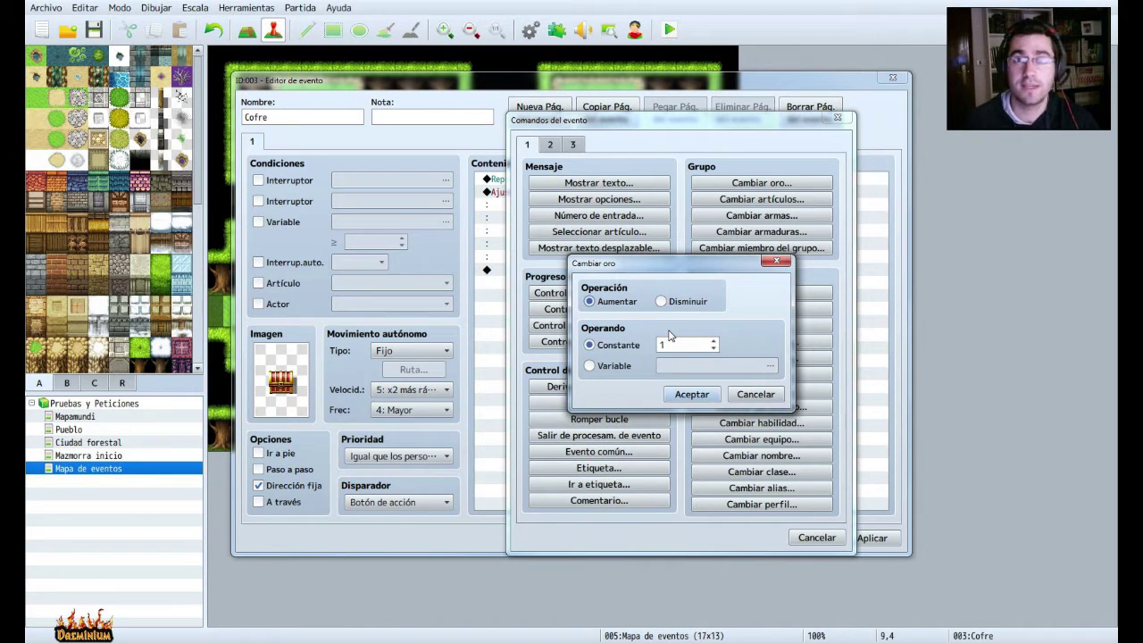
pyautogui.click(663, 345)
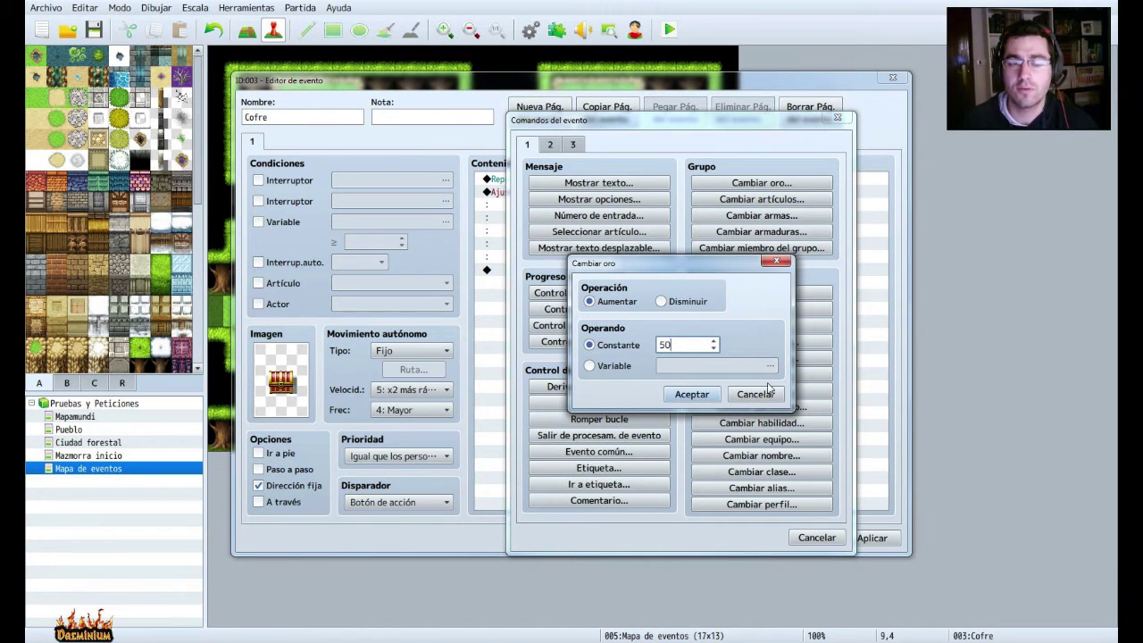
pyautogui.click(693, 395)
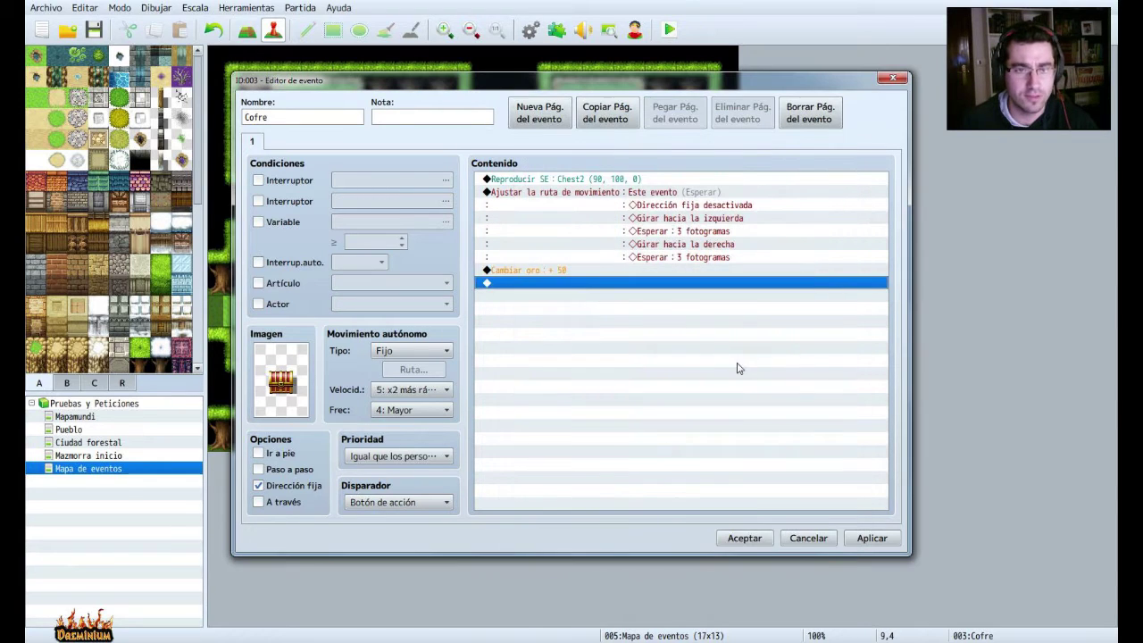
# Add a Reproducir SE command after the gold change, previewing and choosing the Coin sound effect.
pyautogui.click(557, 268)
pyautogui.click(548, 283)
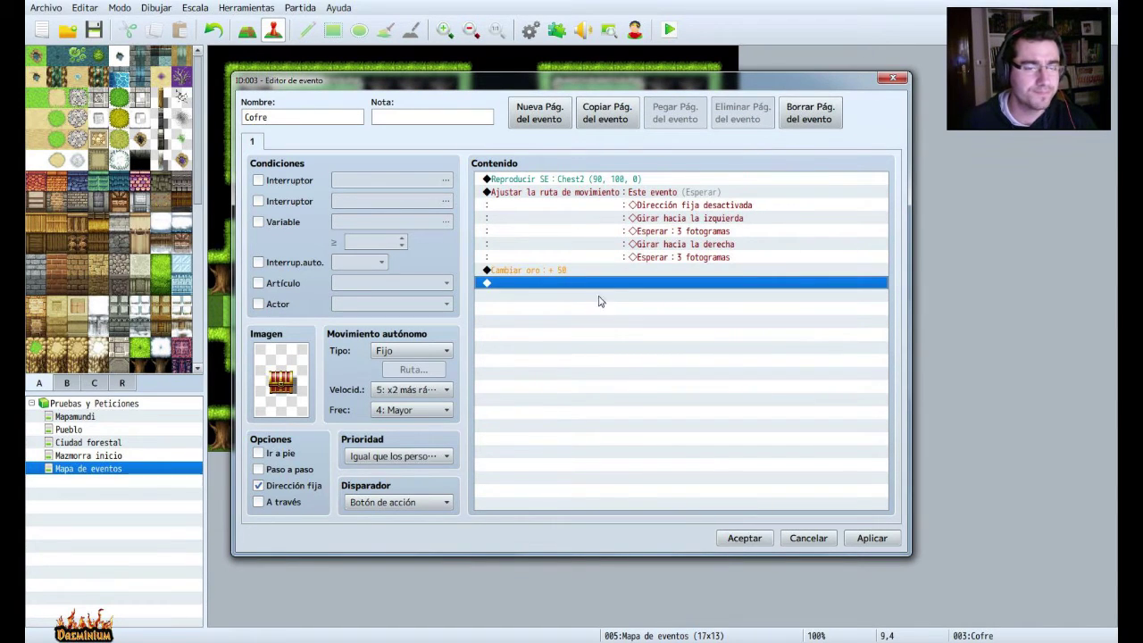
pyautogui.doubleClick(541, 284)
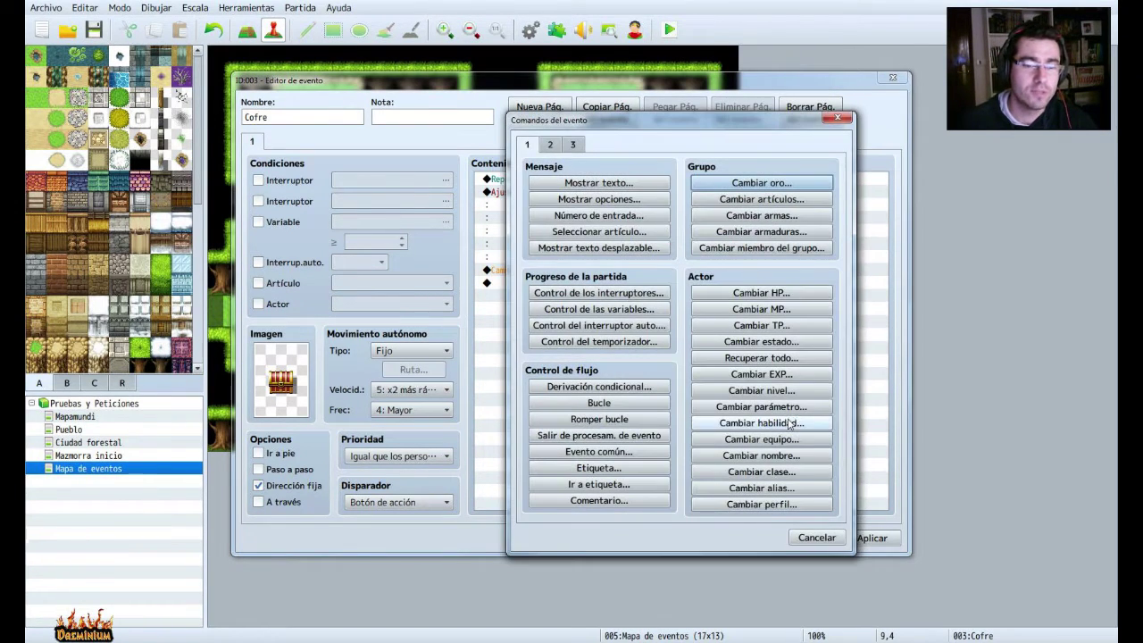
pyautogui.click(550, 146)
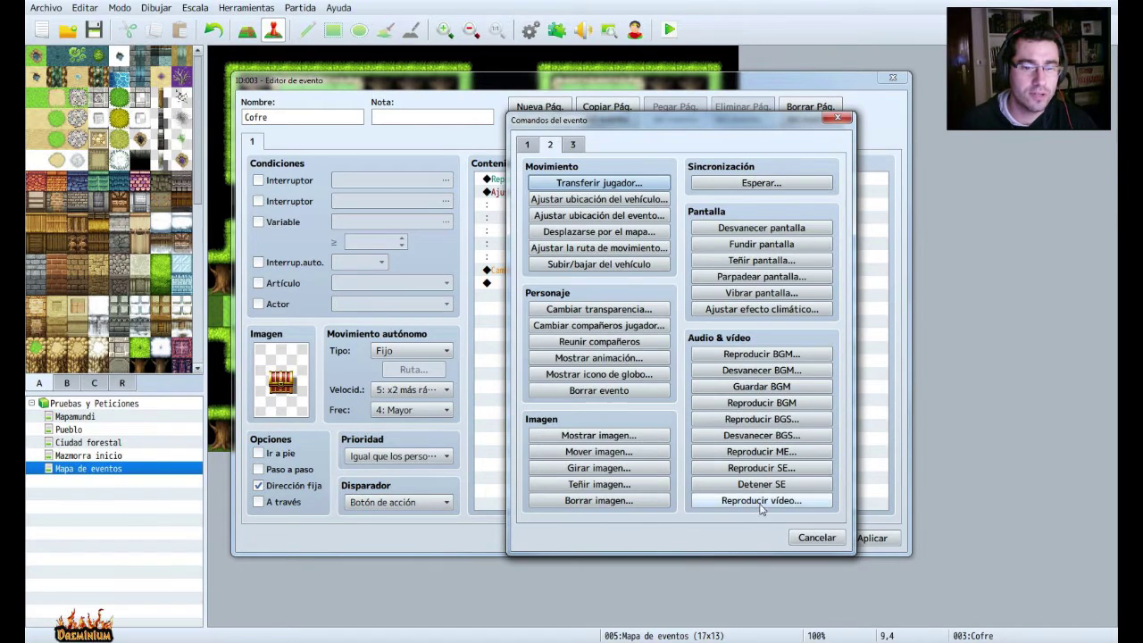
pyautogui.click(762, 468)
pyautogui.click(639, 363)
pyautogui.scroll(-3, 633, 382)
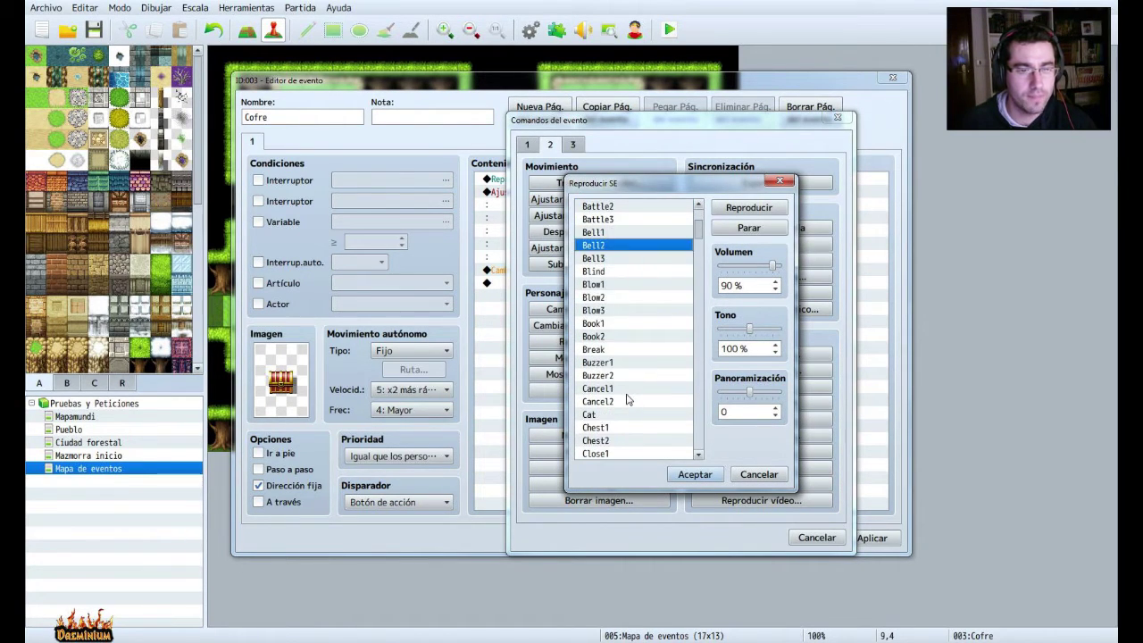
pyautogui.scroll(-1, 628, 399)
pyautogui.scroll(-1, 610, 428)
pyautogui.click(609, 428)
pyautogui.click(744, 208)
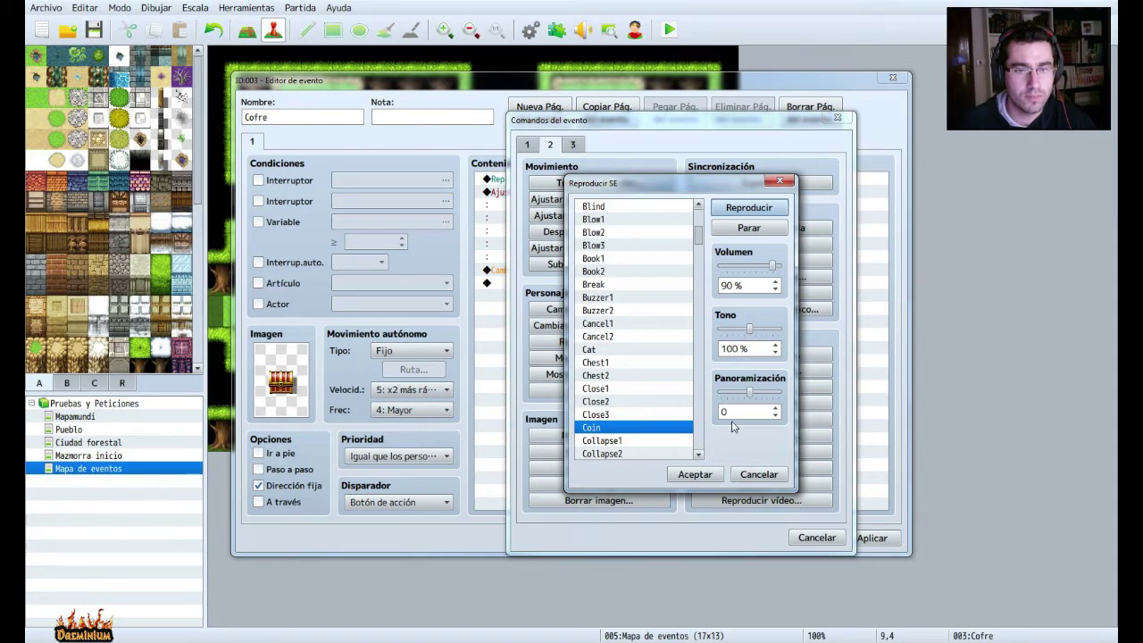
pyautogui.click(695, 474)
pyautogui.click(503, 284)
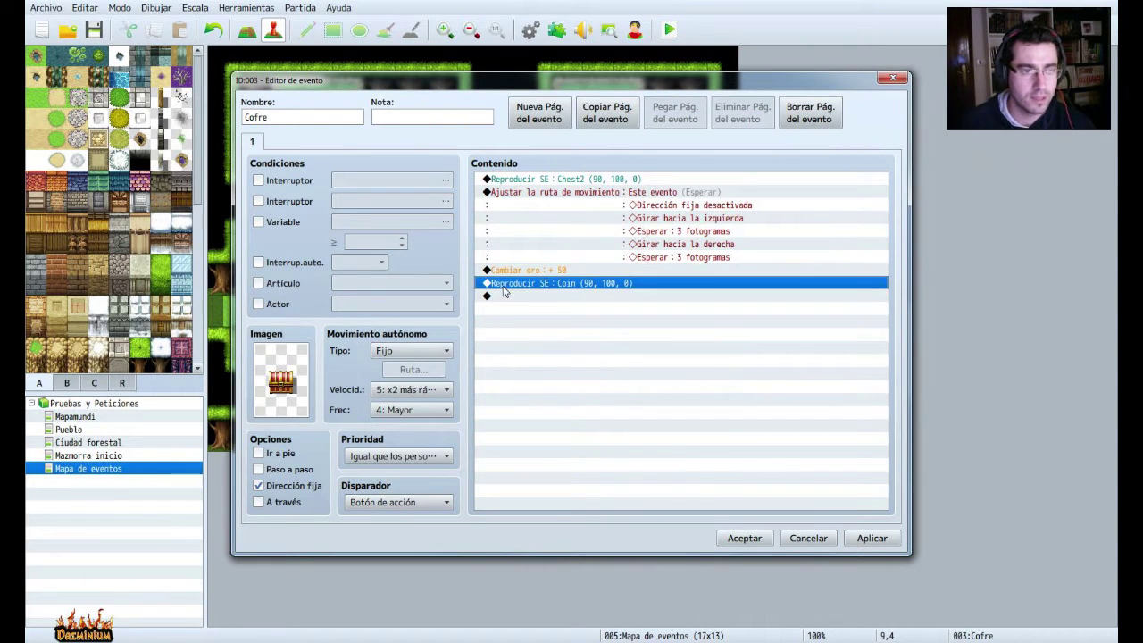
# Duplicate the Coin Reproducir SE command twice directly below the original and apply the changes to the event.
pyautogui.hotkey('ctrl', 'c')
pyautogui.click(505, 297)
pyautogui.hotkey('ctrl', 'v')
pyautogui.hotkey('ctrl', 'v')
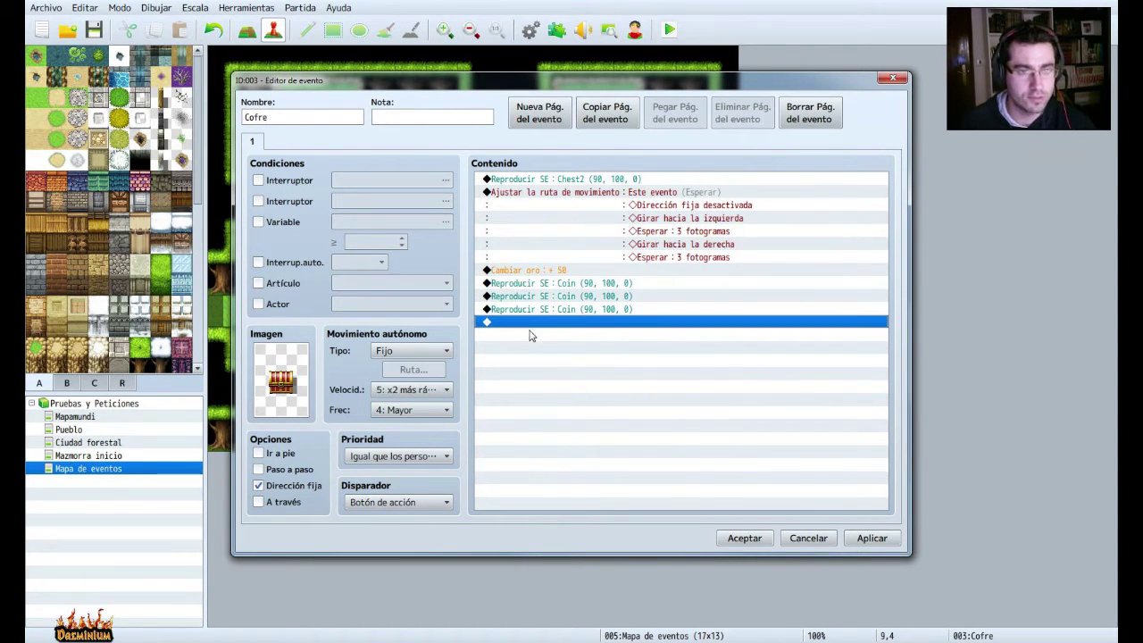
pyautogui.click(872, 538)
# Add a Mostrar texto command reading "Has encontrado 50g" after the Coin sounds and accept the Cofre event.
pyautogui.click(507, 323)
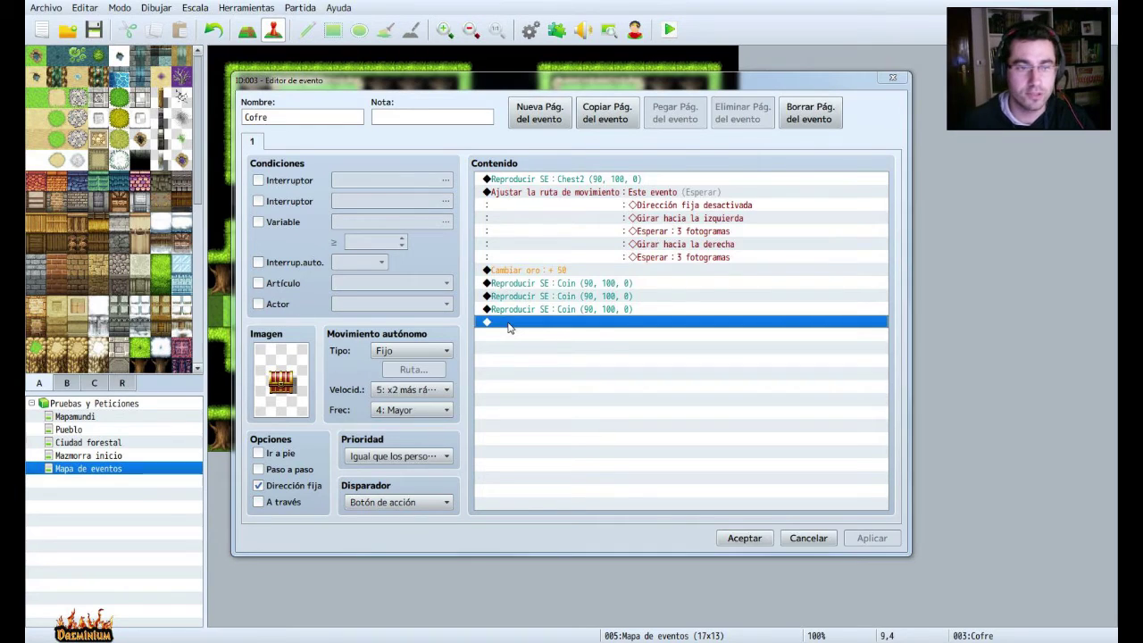
pyautogui.doubleClick(508, 324)
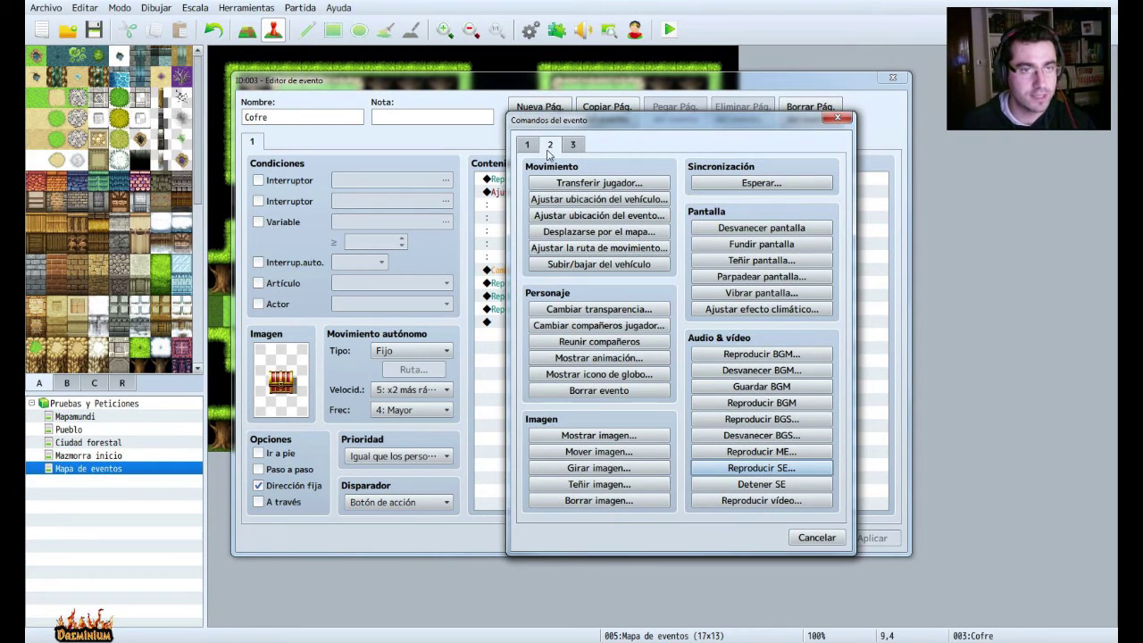
pyautogui.click(529, 147)
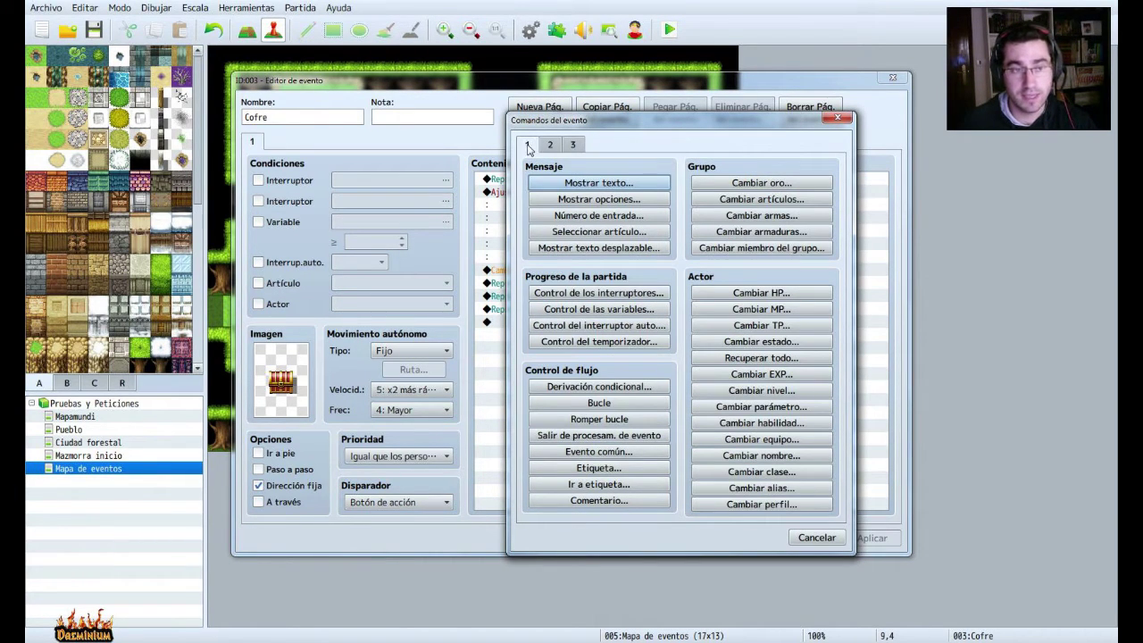
pyautogui.click(611, 184)
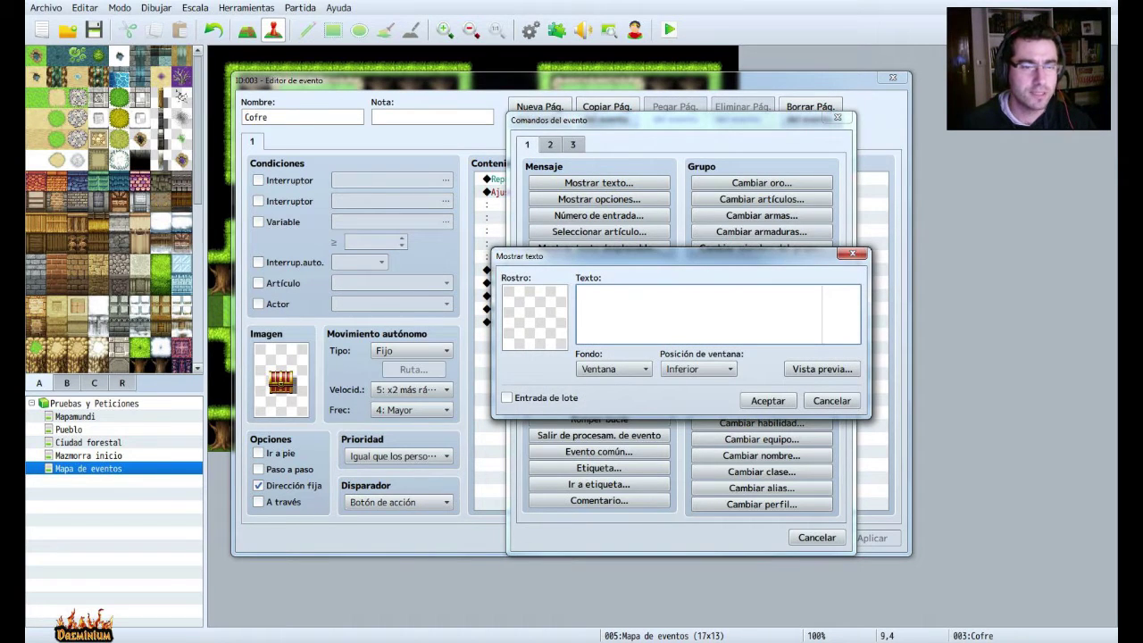
pyautogui.write('Has encontrado 50g')
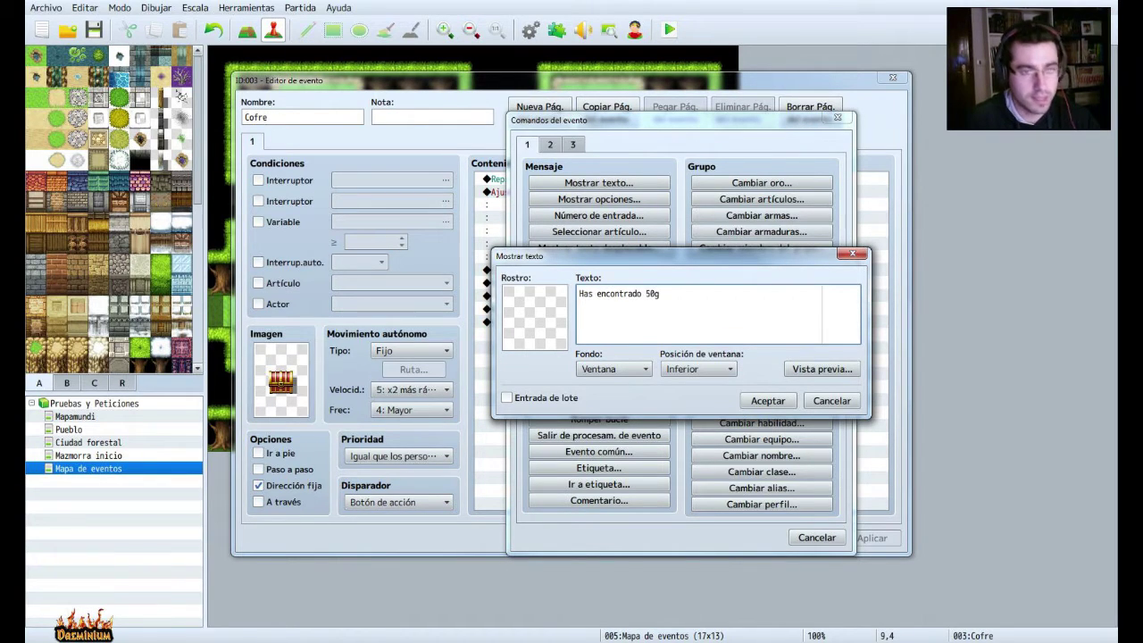
pyautogui.click(768, 401)
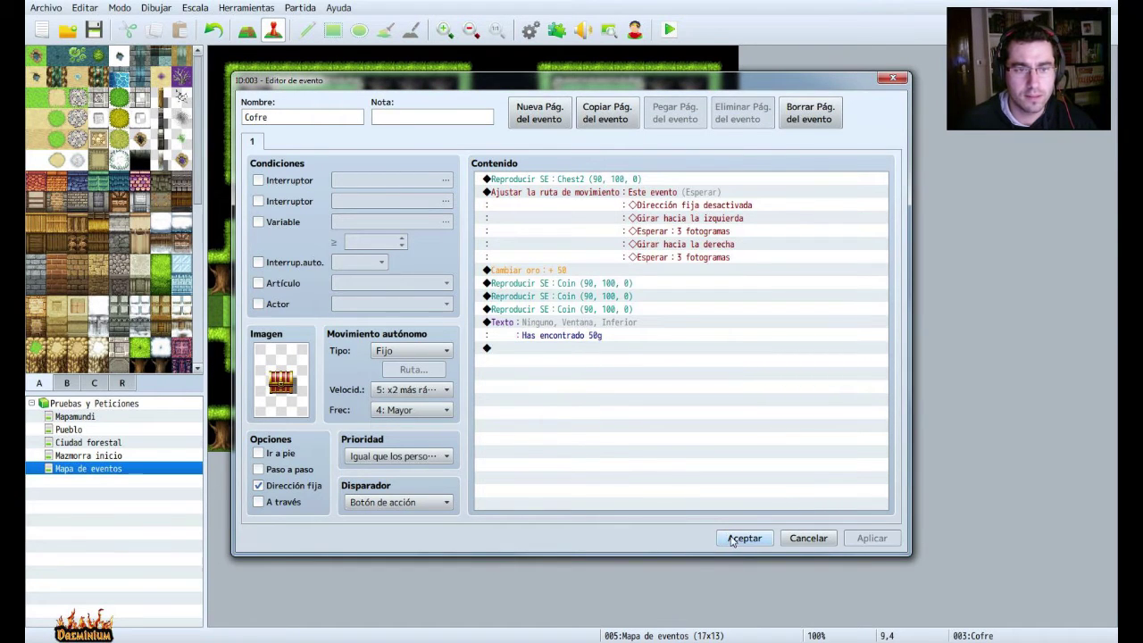
pyautogui.click(744, 539)
# Run a playtest, start a new game, open the upper chest once and walk the hero away from it.
pyautogui.click(669, 30)
pyautogui.click(518, 349)
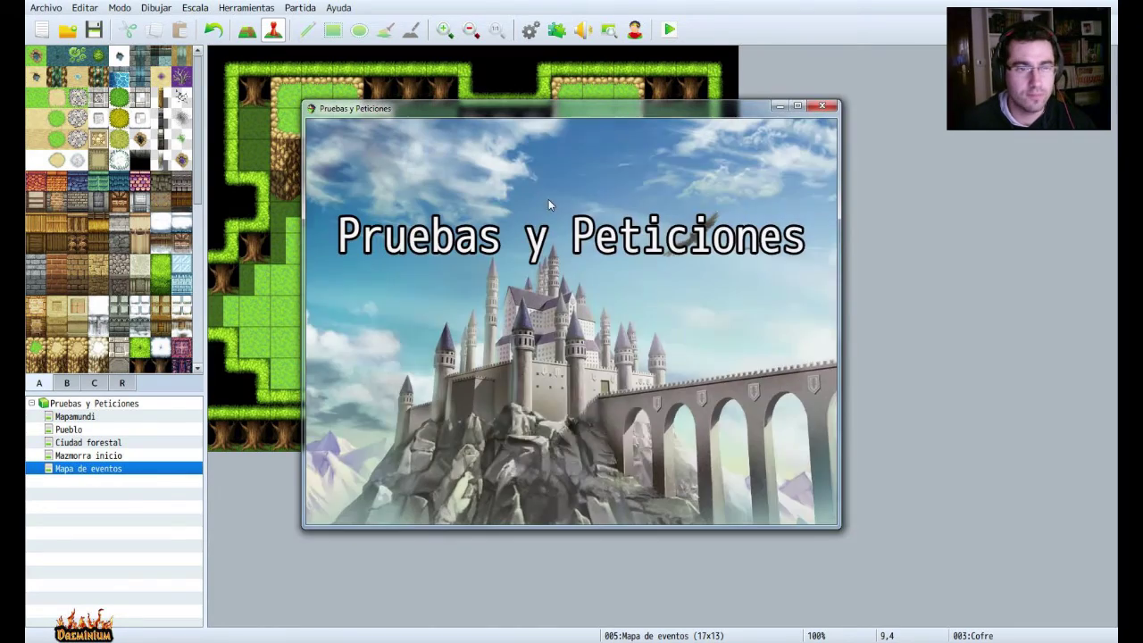
pyautogui.press('Return')
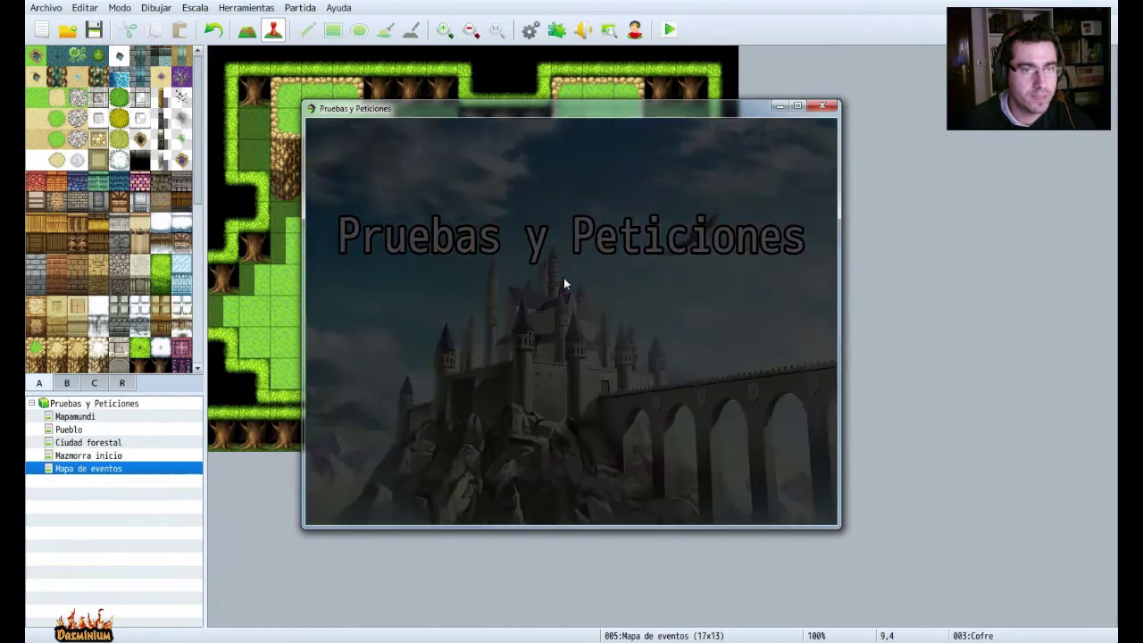
pyautogui.click(599, 264)
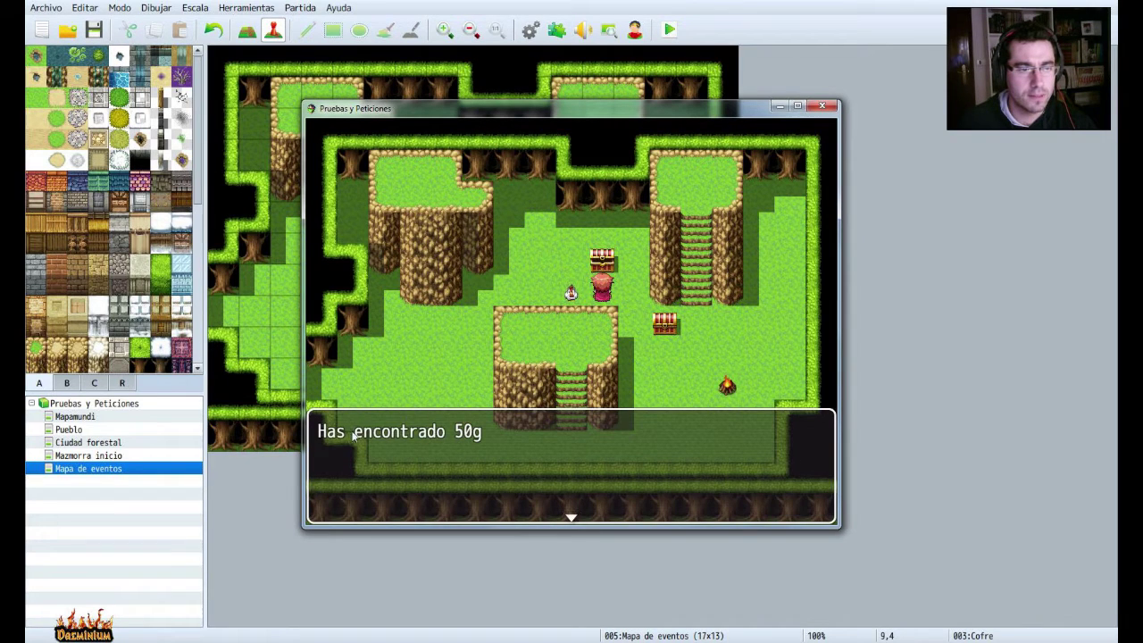
pyautogui.click(644, 302)
pyautogui.click(636, 332)
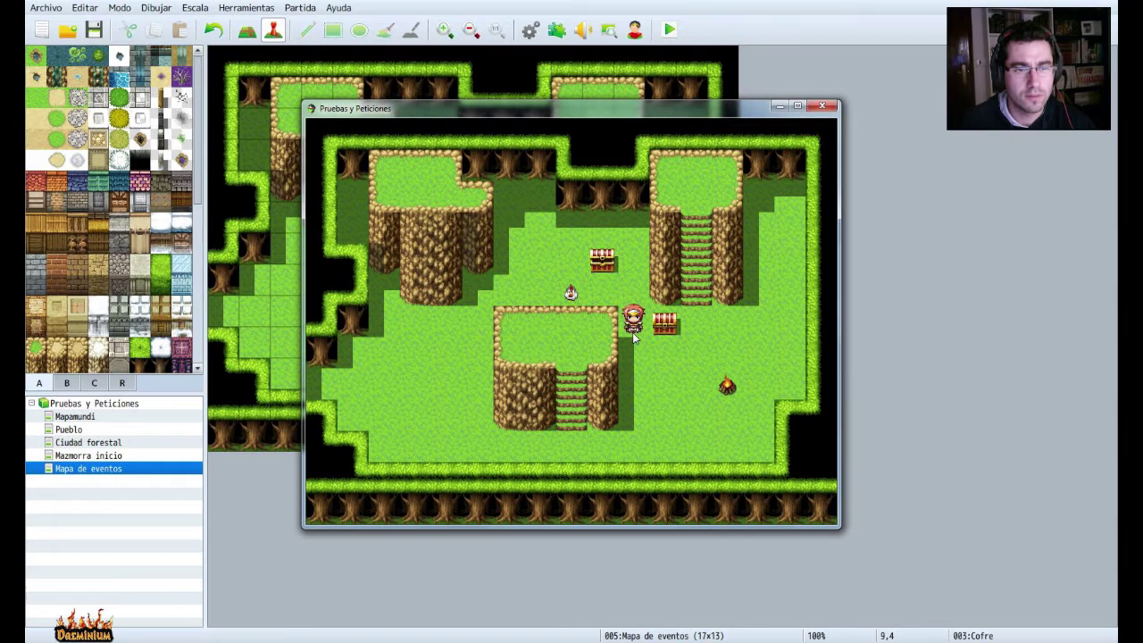
# Return to the upper chest and open it repeatedly to test whether it can be looted again.
pyautogui.click(607, 263)
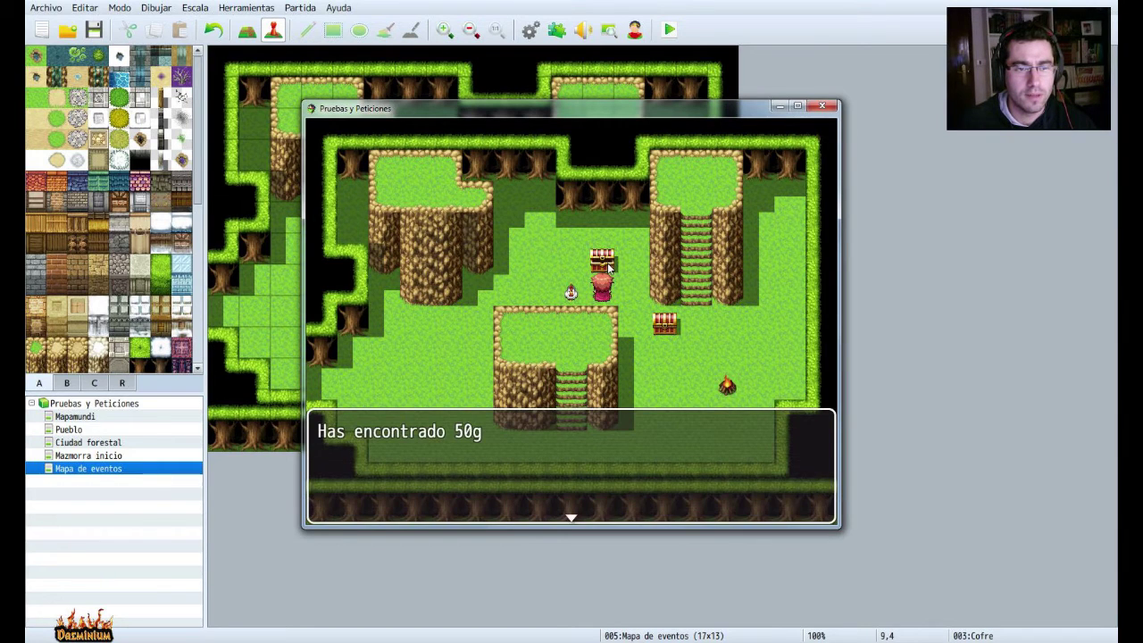
pyautogui.click(607, 264)
pyautogui.click(608, 264)
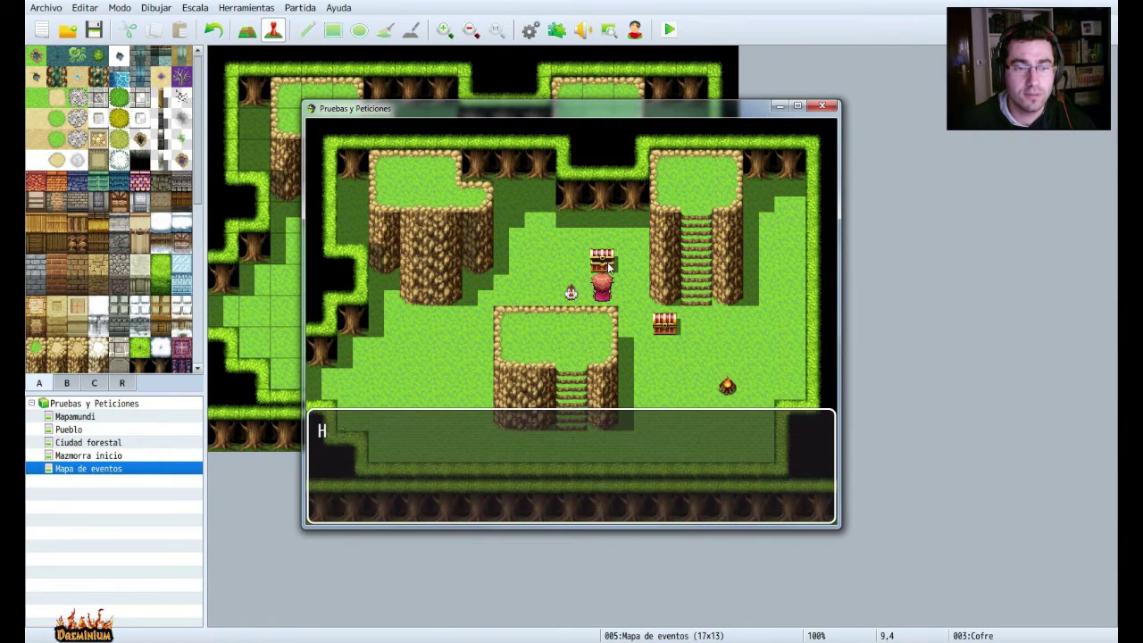
pyautogui.click(607, 265)
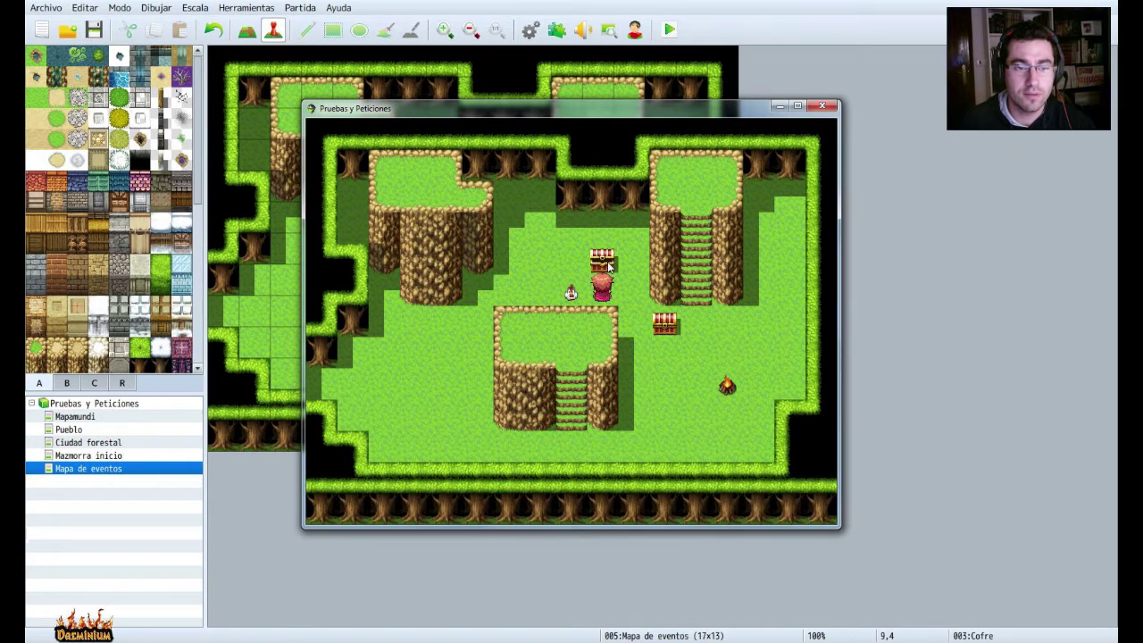
pyautogui.click(608, 265)
pyautogui.click(607, 265)
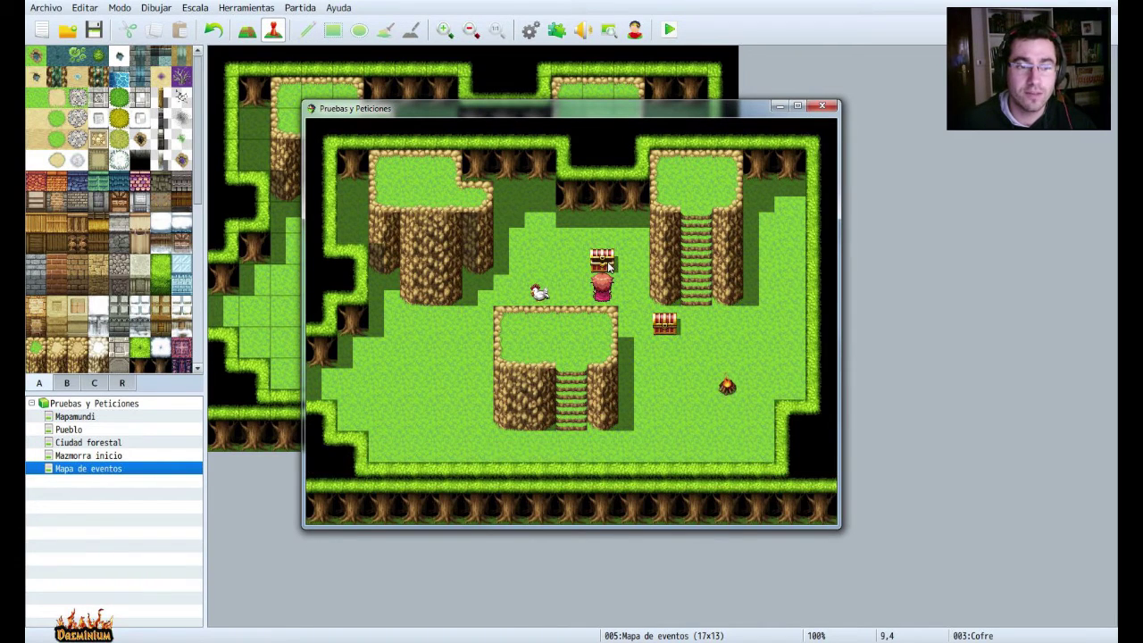
pyautogui.press('Return')
pyautogui.press('Return')
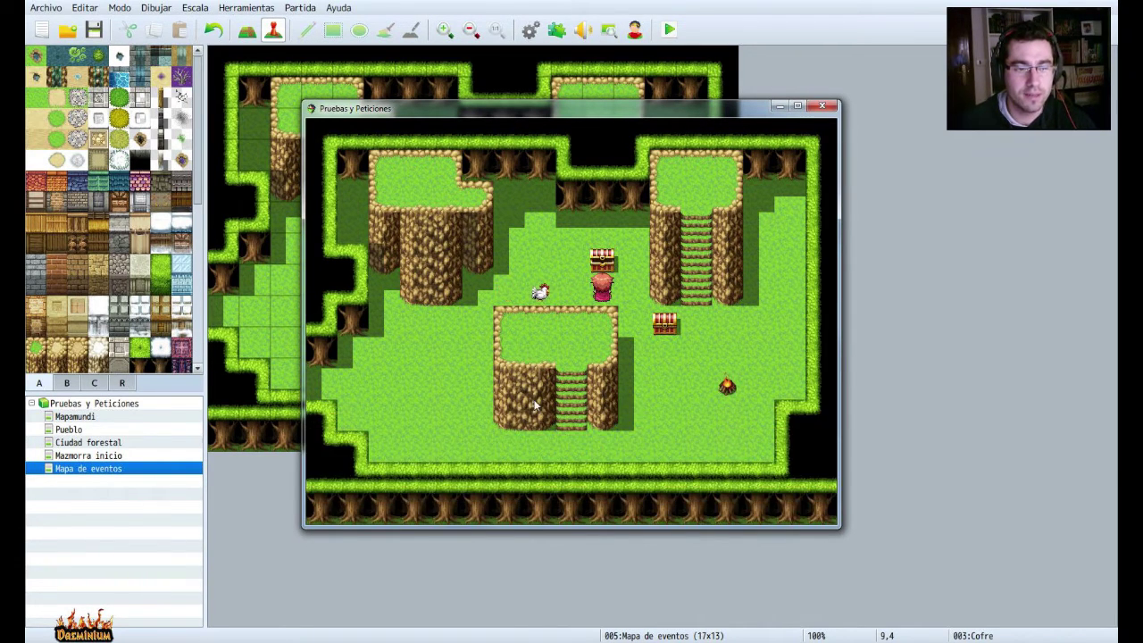
# Check the party's gold in the game menu, opening the chest again between checks, and close the playtest.
pyautogui.press('Escape')
pyautogui.press('Escape')
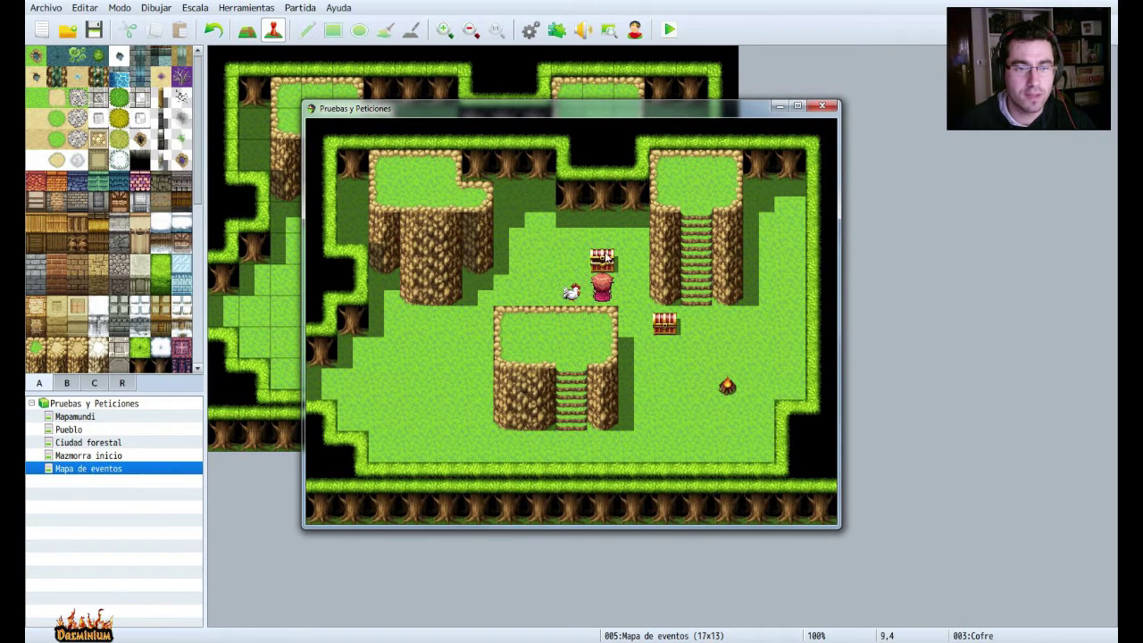
pyautogui.press('Return')
pyautogui.press('Return')
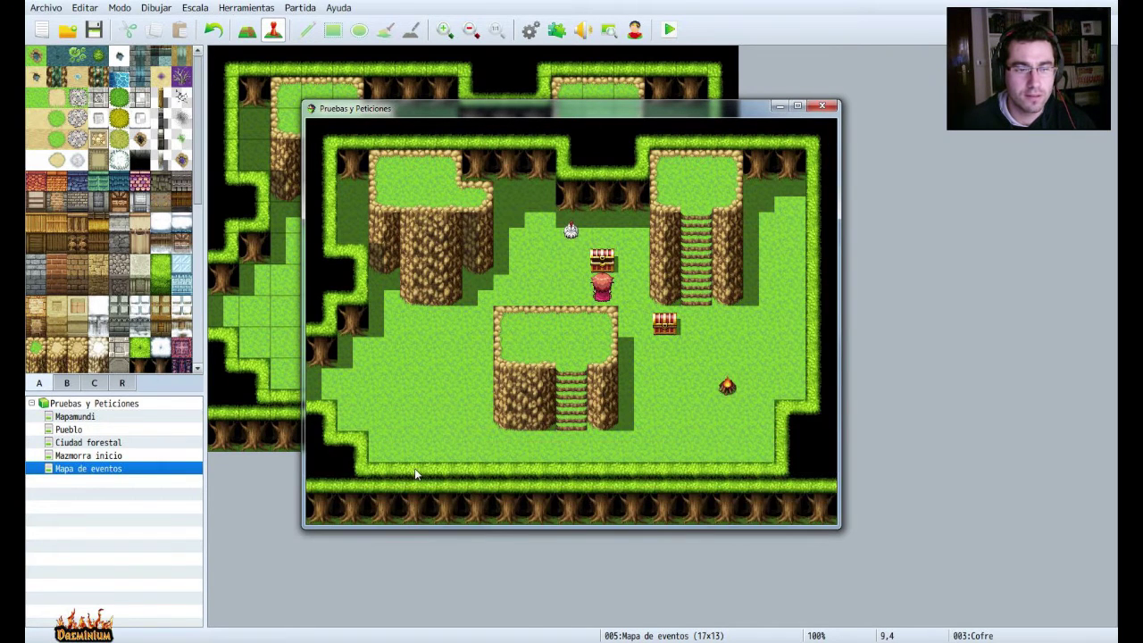
pyautogui.press('Escape')
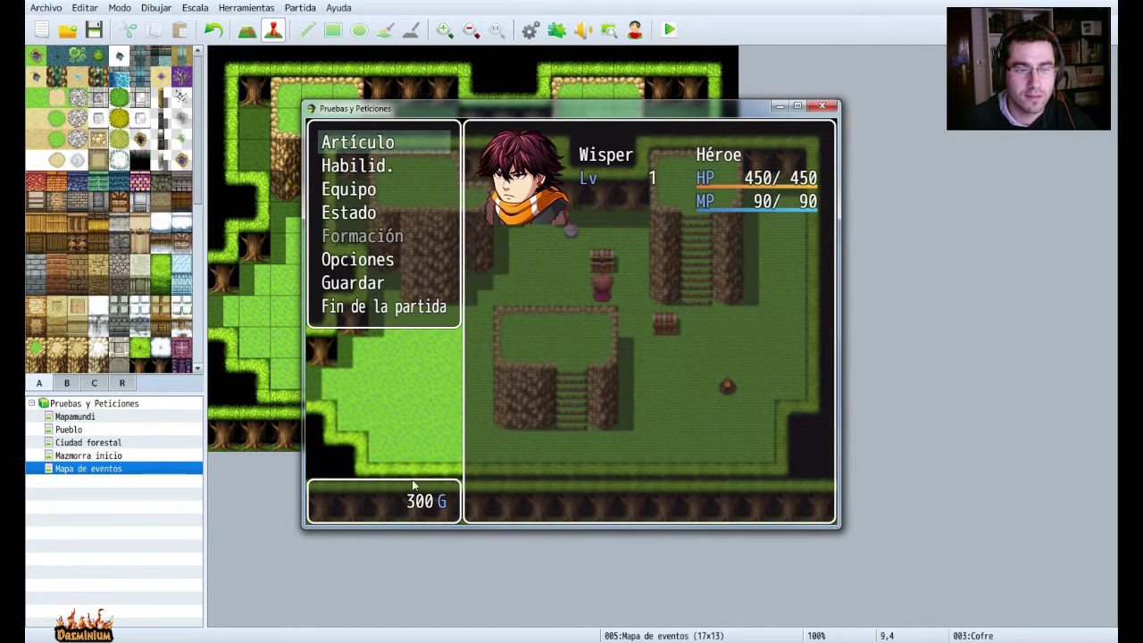
pyautogui.click(822, 108)
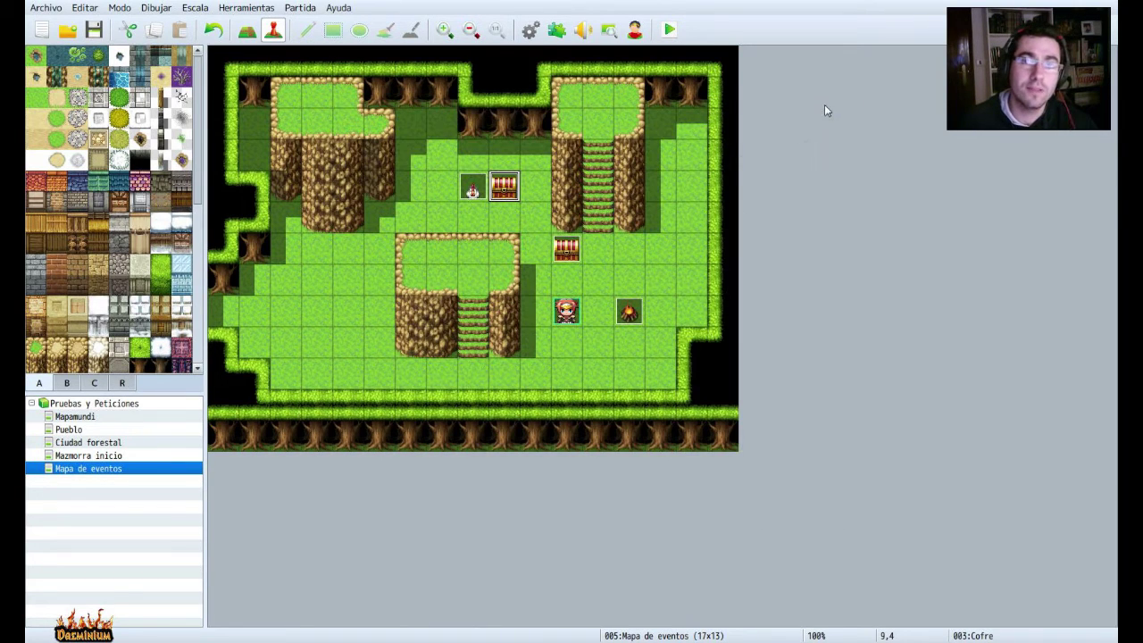
# Edit the Cofre event, adding a Control del interruptor auto. command that sets A to Activado after the text, and apply it.
pyautogui.rightClick(509, 187)
pyautogui.click(527, 199)
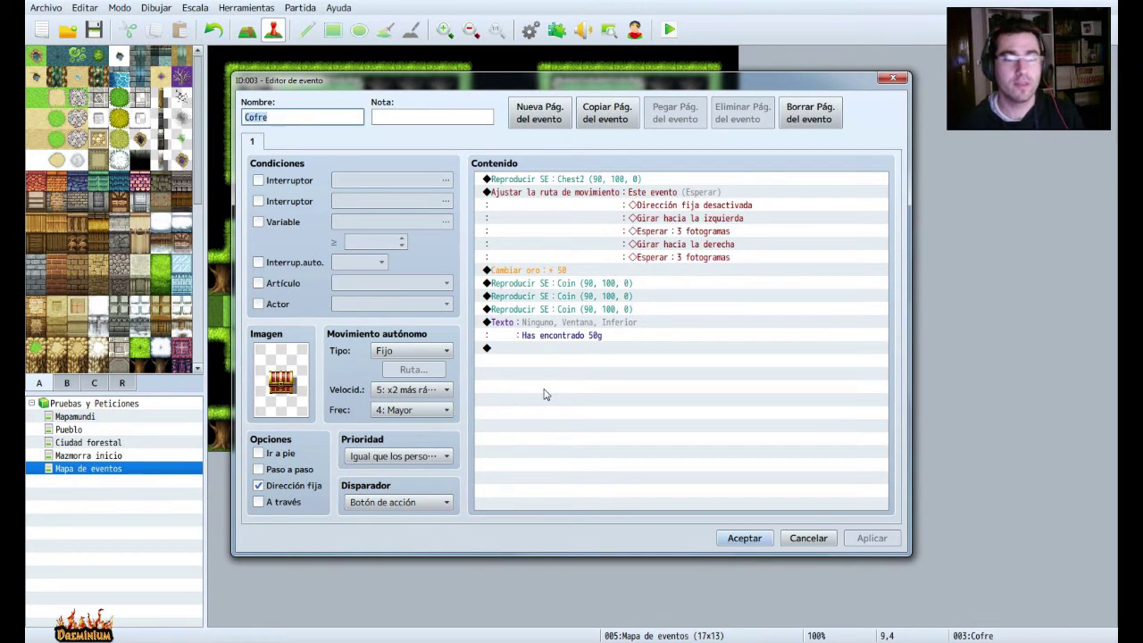
pyautogui.doubleClick(509, 355)
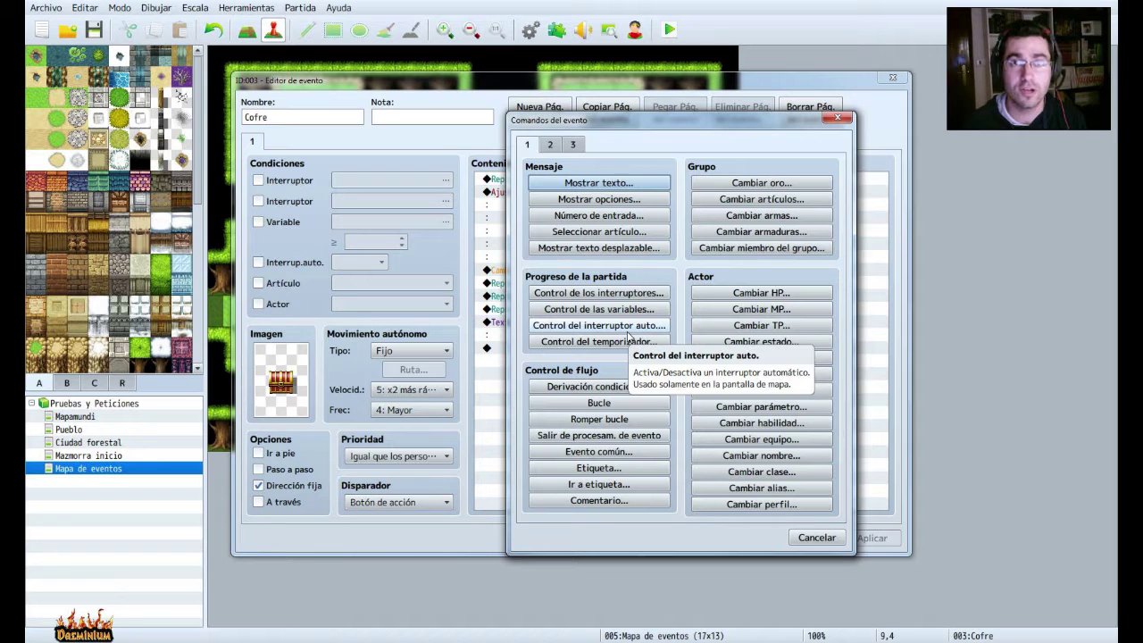
pyautogui.click(629, 328)
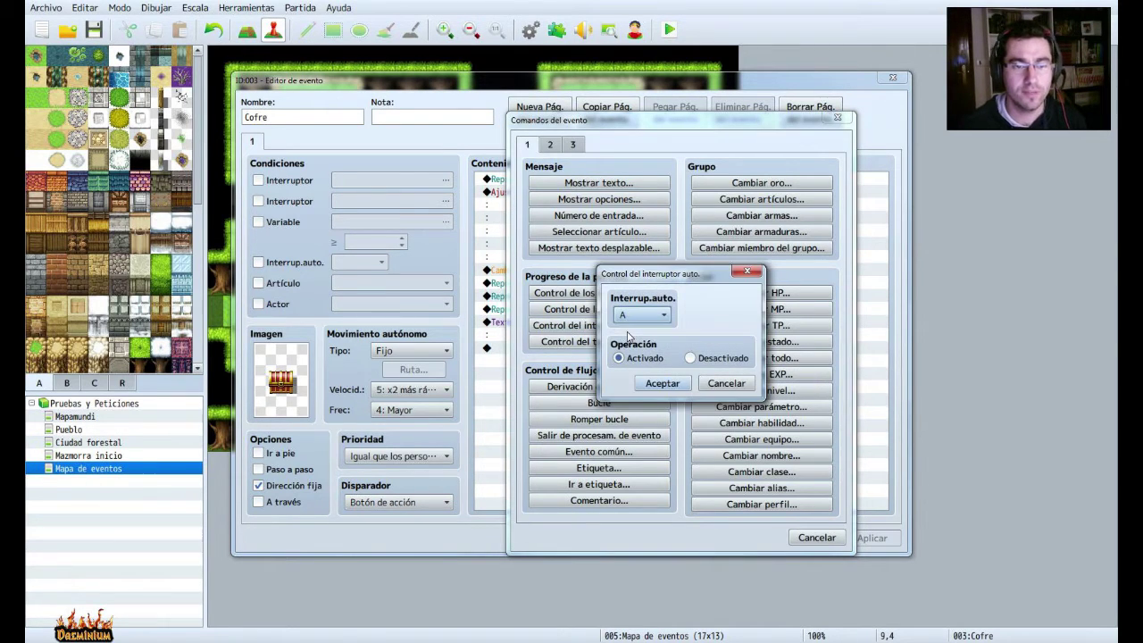
pyautogui.click(658, 317)
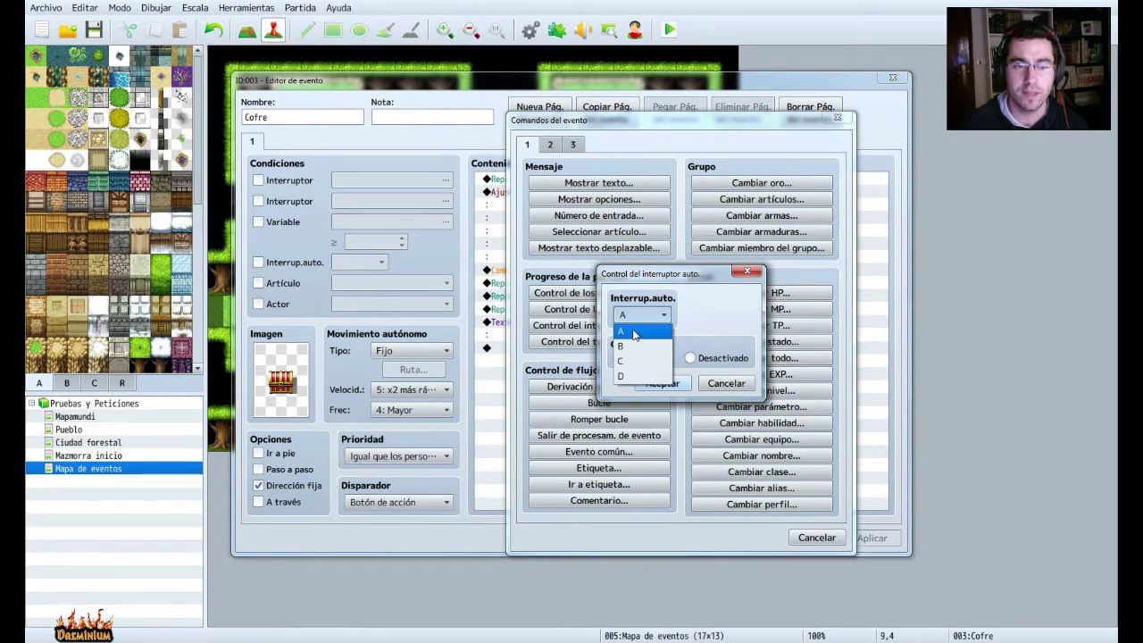
pyautogui.click(634, 334)
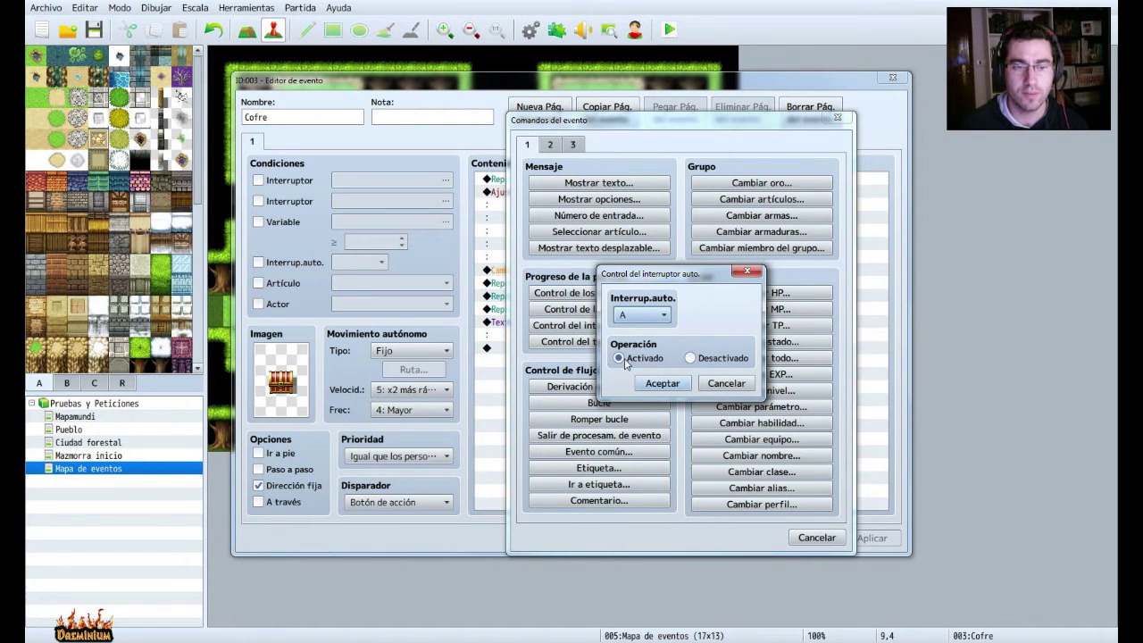
pyautogui.click(671, 386)
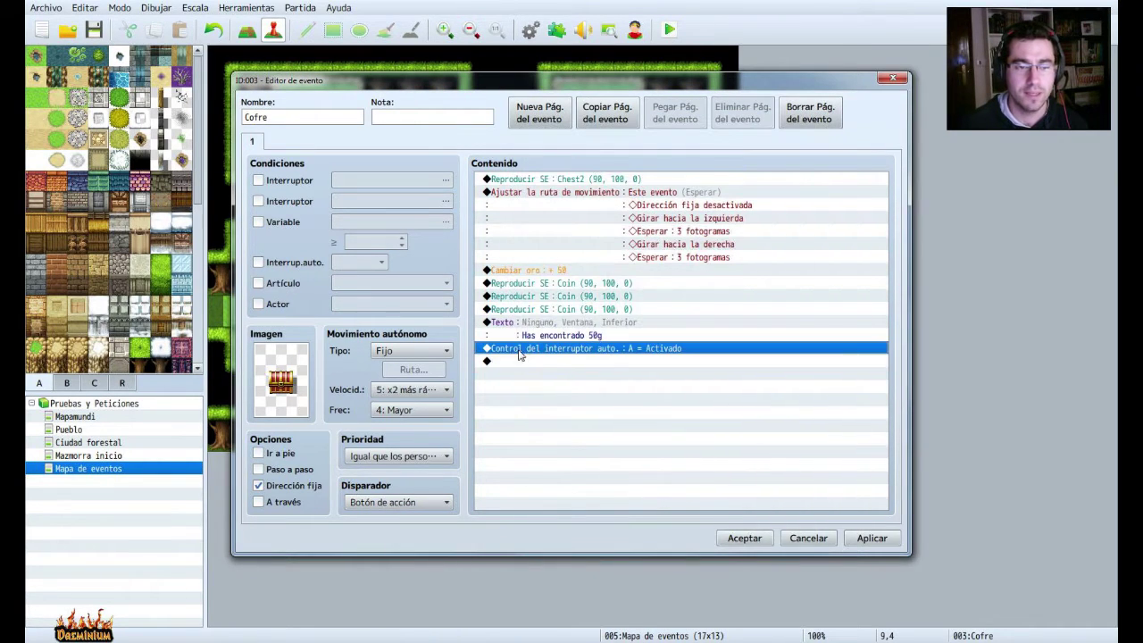
pyautogui.click(583, 362)
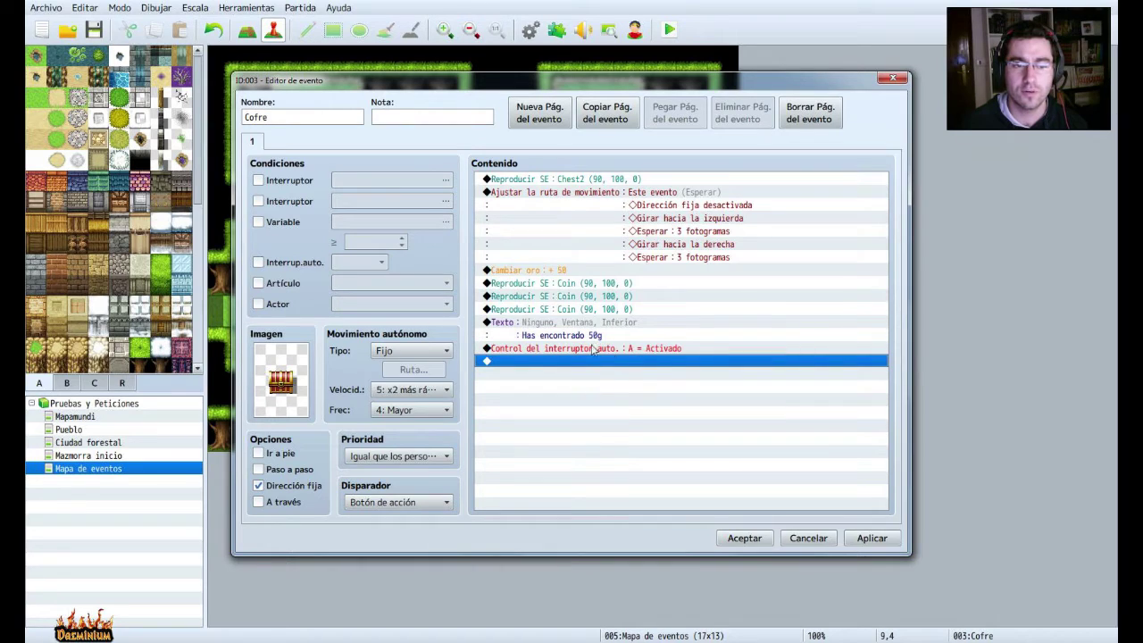
pyautogui.click(866, 539)
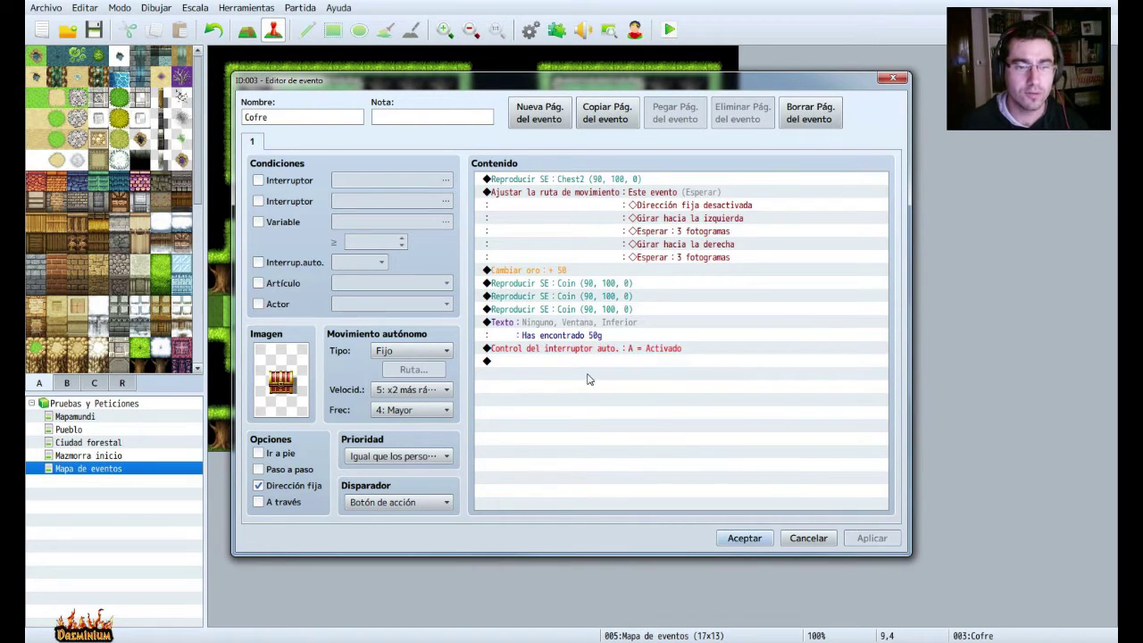
# Create a second page in the Cofre event with Interrup.auto. A as its condition.
pyautogui.click(536, 121)
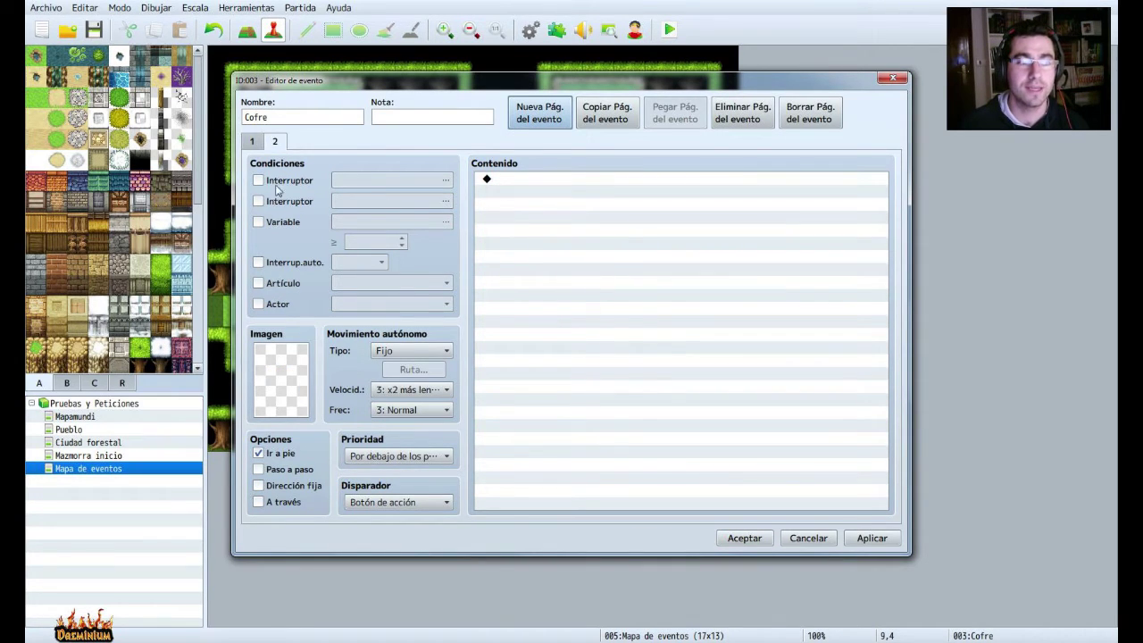
pyautogui.click(270, 265)
pyautogui.click(377, 261)
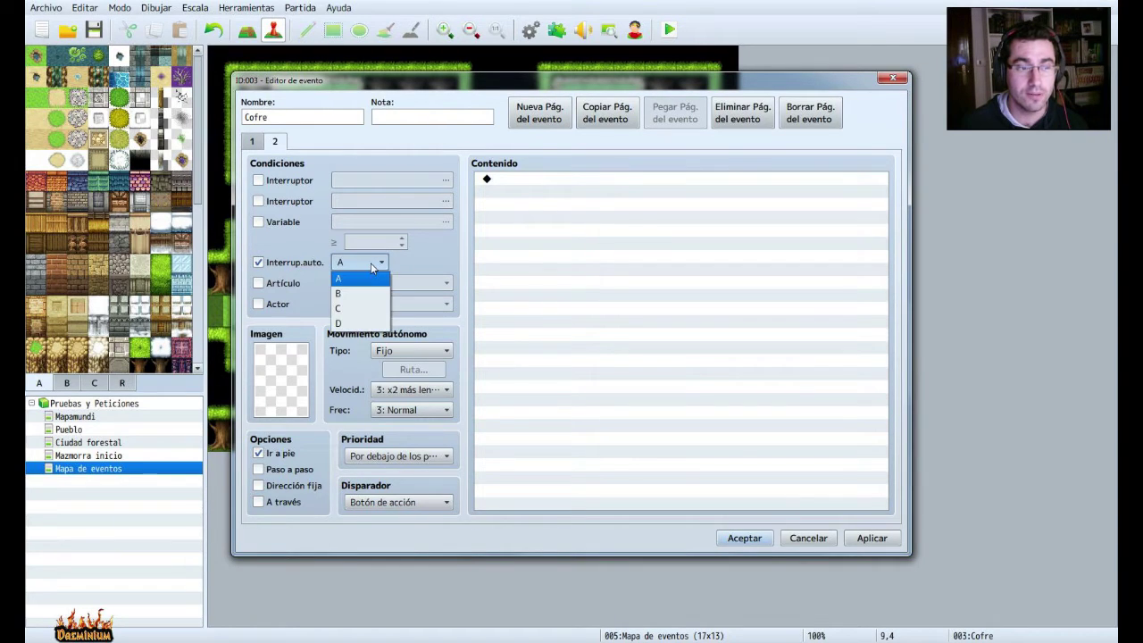
pyautogui.click(378, 263)
pyautogui.click(525, 281)
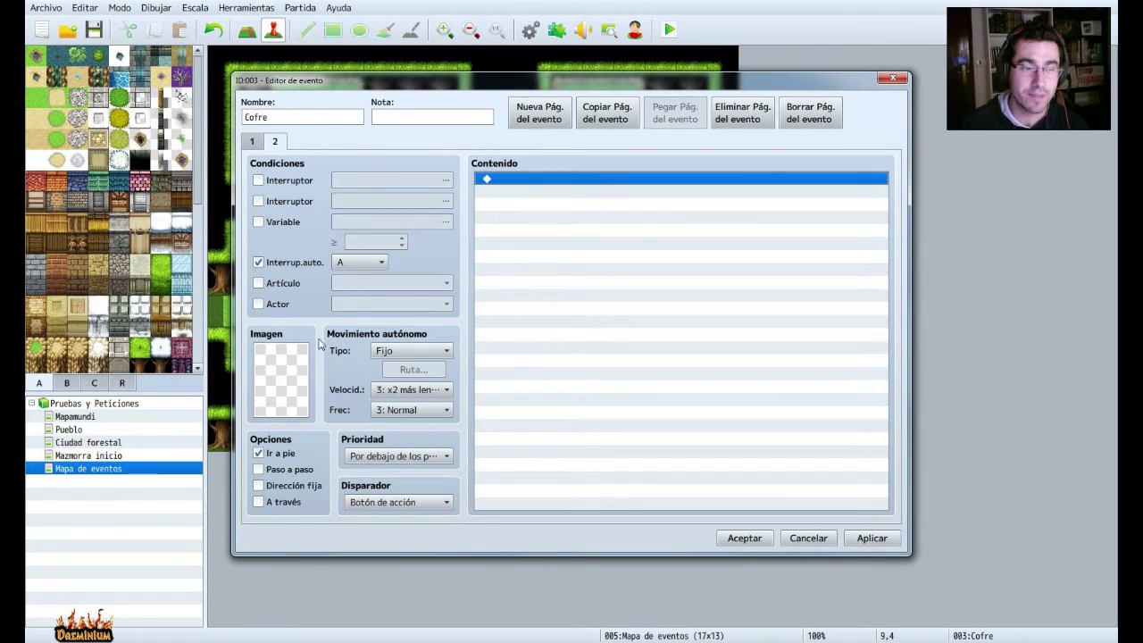
# Set the second page's image to the open red chest from the !Chest character sheet.
pyautogui.doubleClick(280, 391)
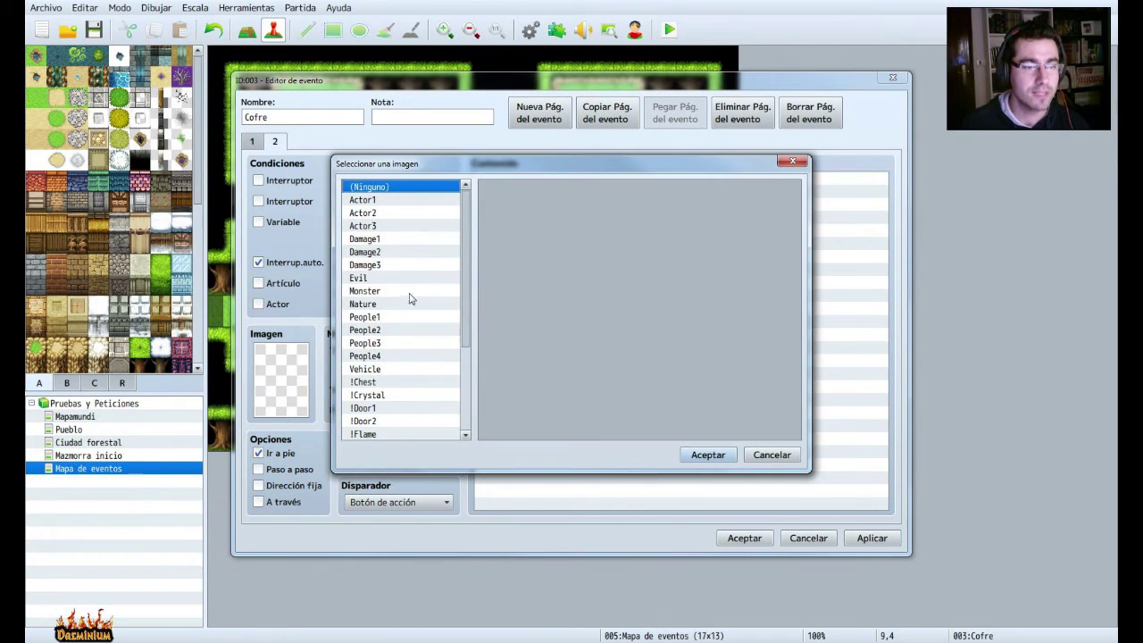
pyautogui.moveTo(472, 271); pyautogui.dragTo(473, 331)
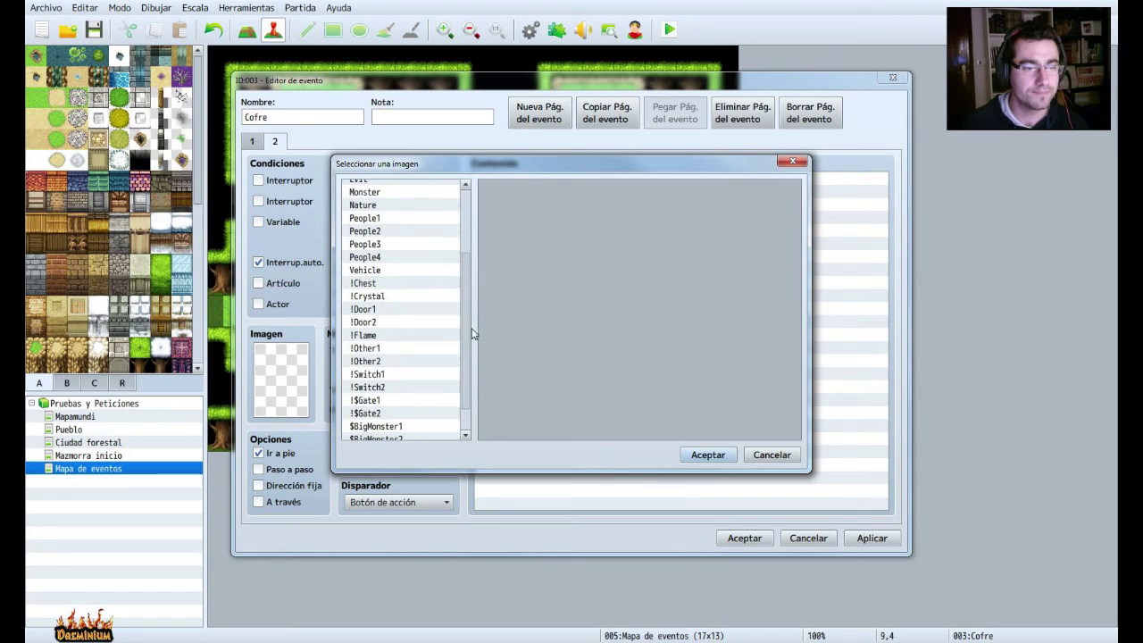
pyautogui.click(371, 284)
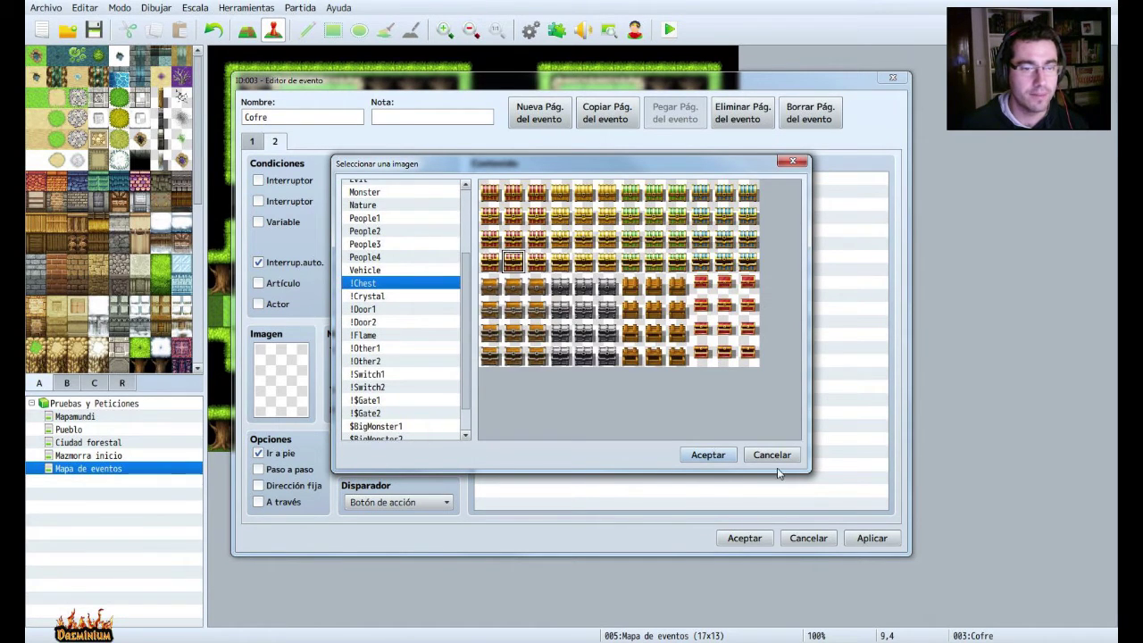
pyautogui.click(708, 456)
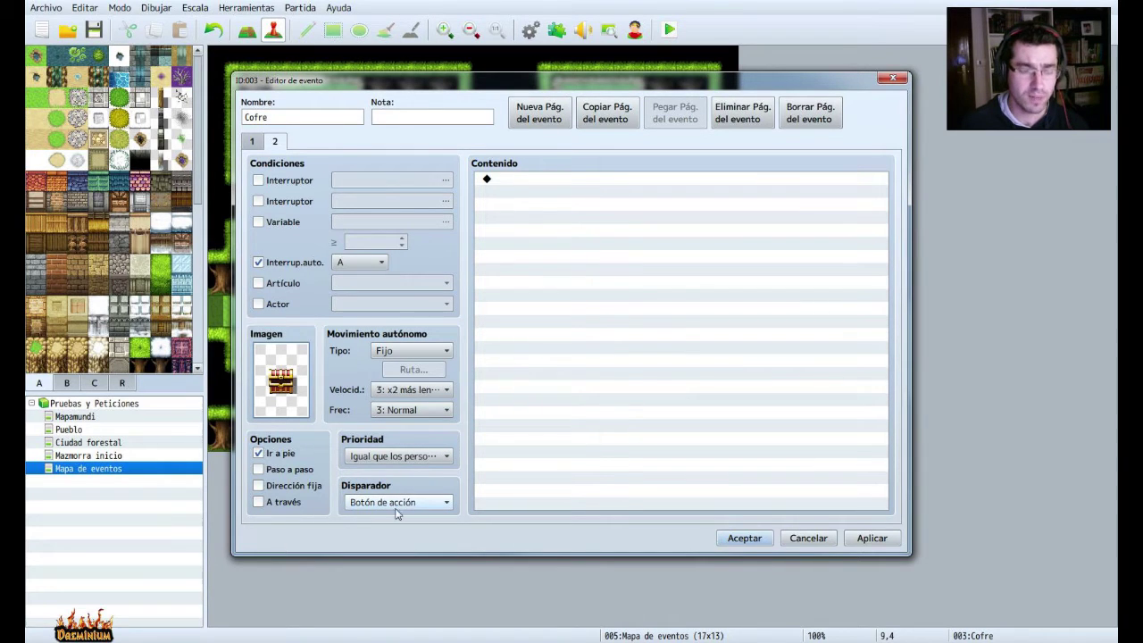
# Add a Mostrar texto command reading "No hay nada en el cofre" to the Cofre event's second page and accept the event.
pyautogui.doubleClick(505, 184)
pyautogui.click(598, 182)
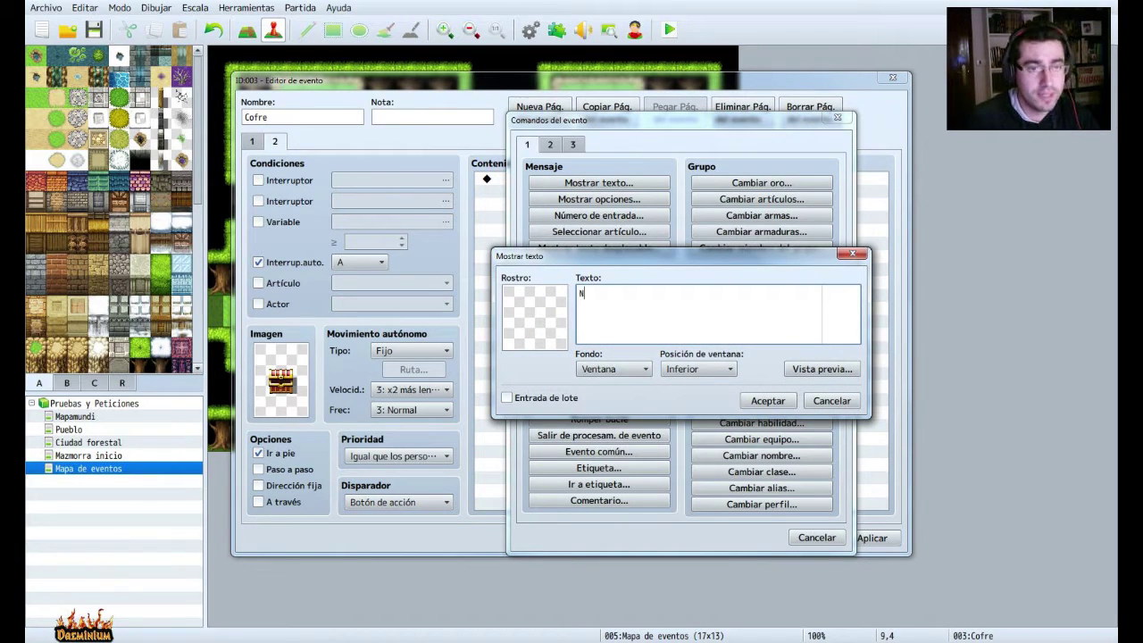
pyautogui.write('No hay nada en el cofre')
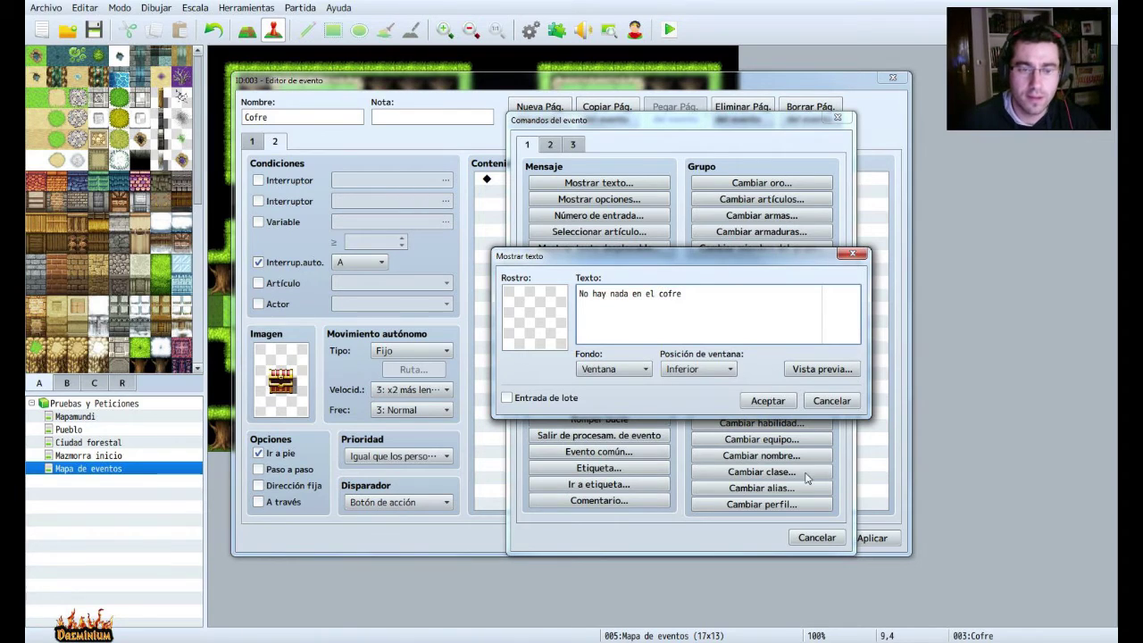
pyautogui.click(769, 401)
pyautogui.click(743, 538)
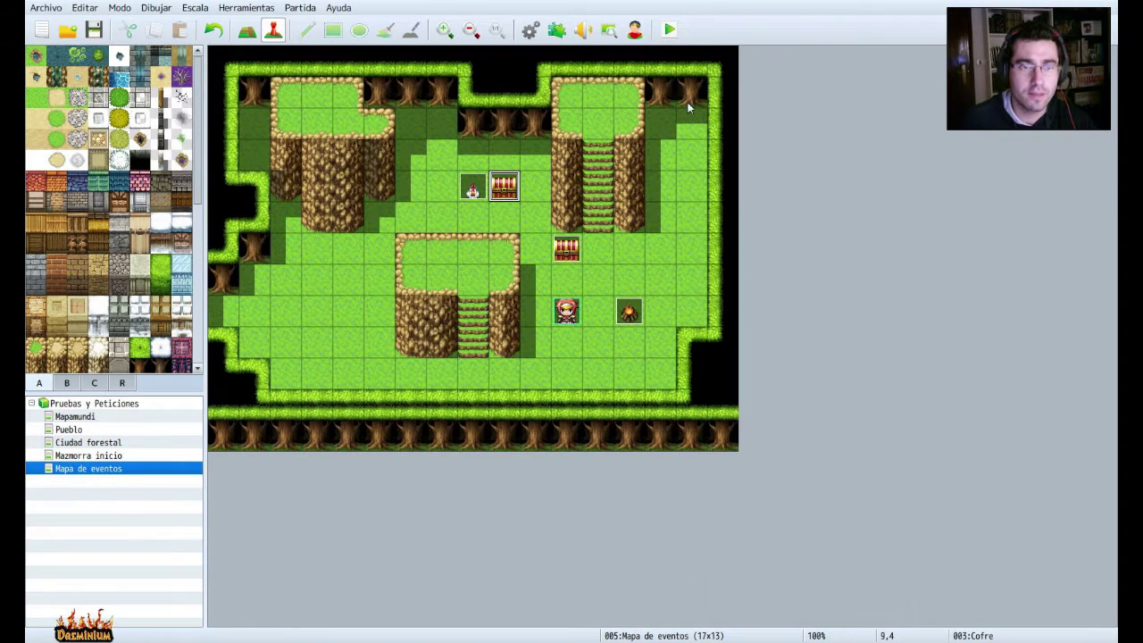
# Playtest the map with a new game, walk the character up to the Cofre chest and open it.
pyautogui.click(669, 30)
pyautogui.click(516, 351)
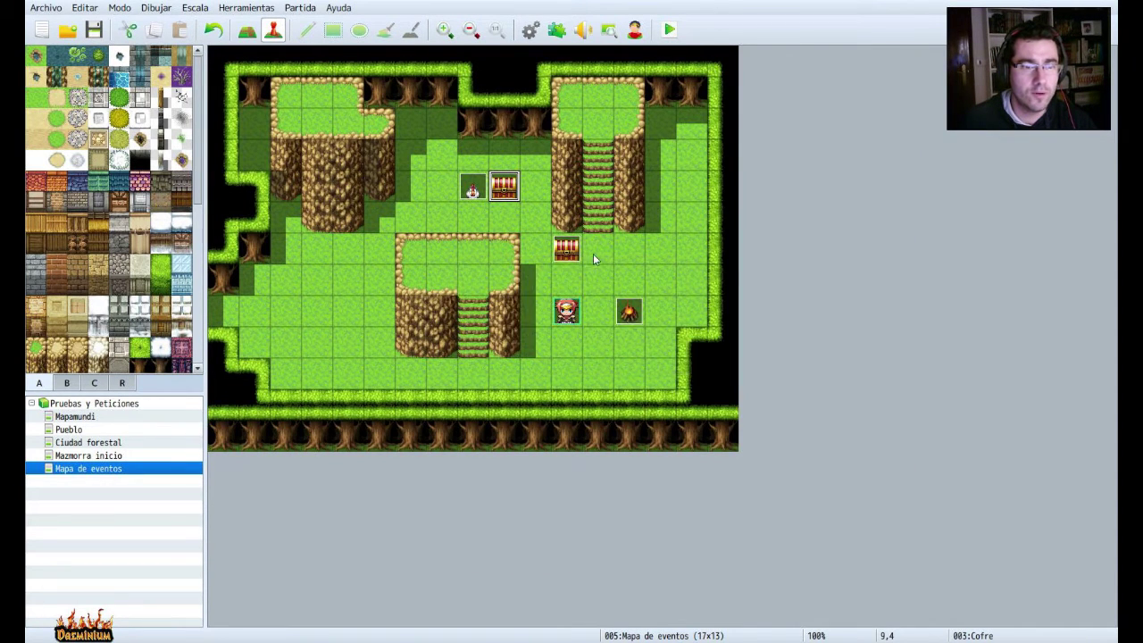
pyautogui.click(572, 390)
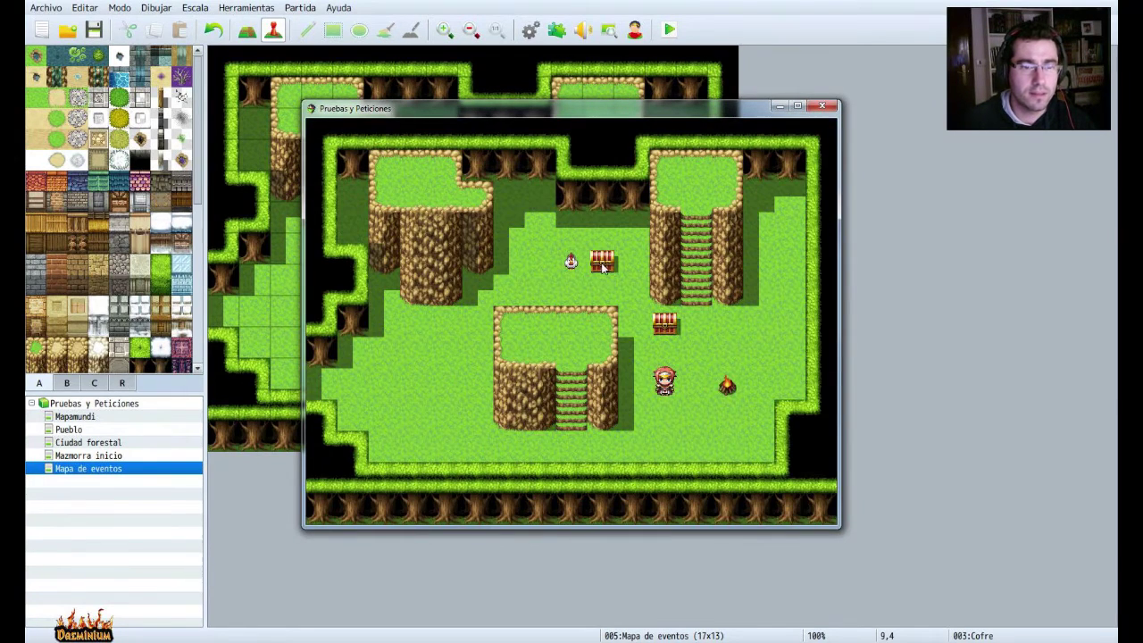
pyautogui.press('Left')
pyautogui.press('Up')
pyautogui.press('Up')
pyautogui.press('Up')
pyautogui.press('Left')
pyautogui.press('Up')
pyautogui.press('Return')
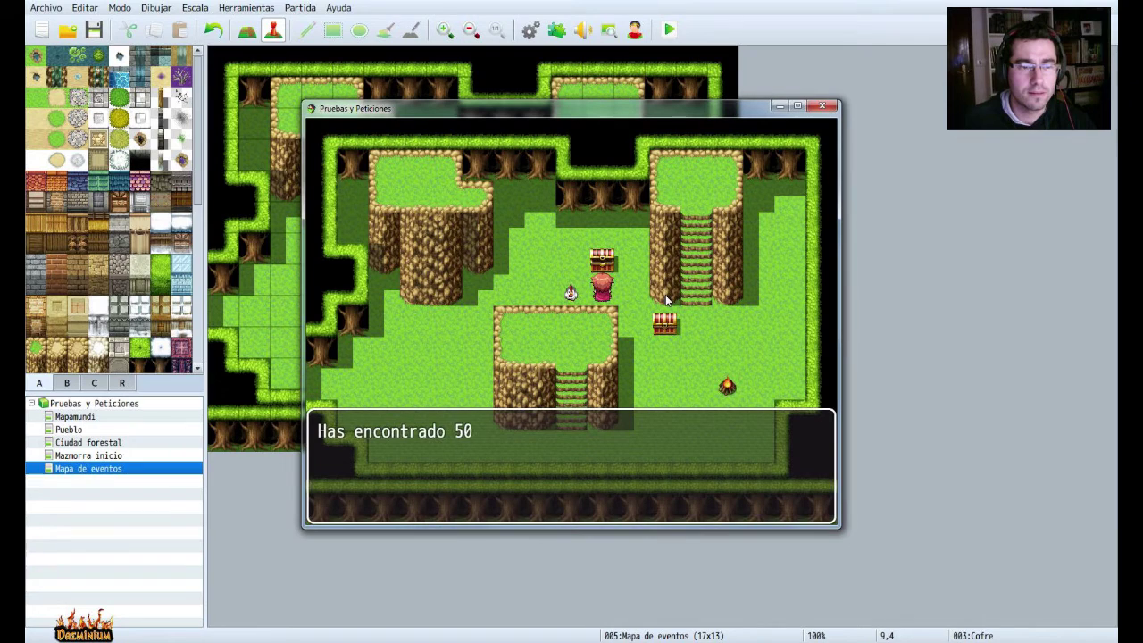
# Dismiss the gold message, interact with the already opened chest several more times to check its image, and close the playtest.
pyautogui.press('Return')
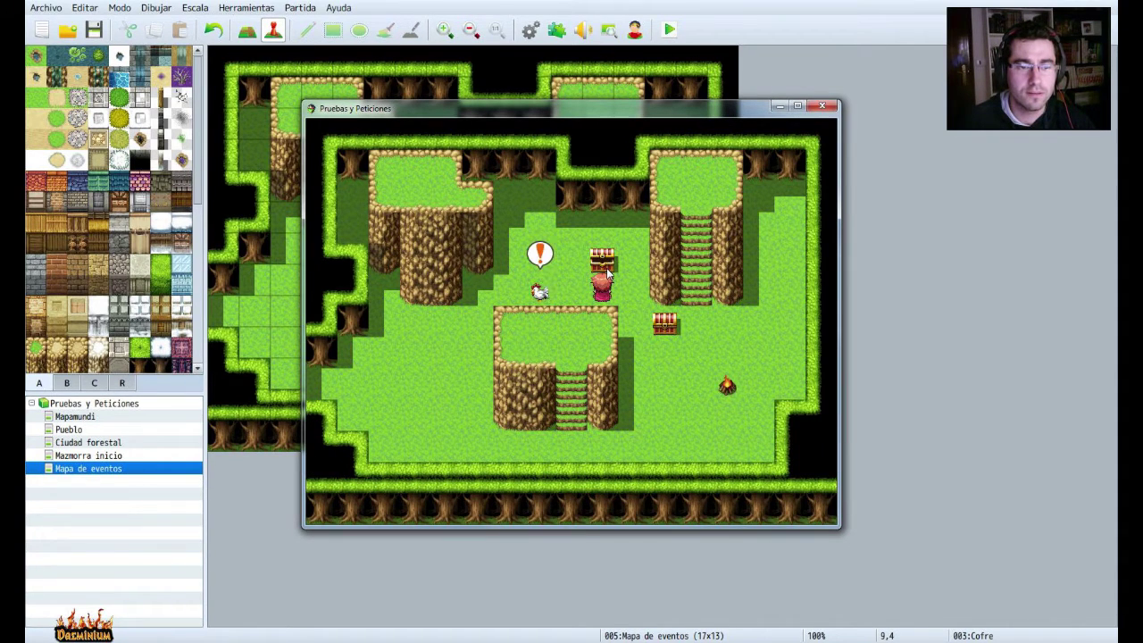
pyautogui.press('Return')
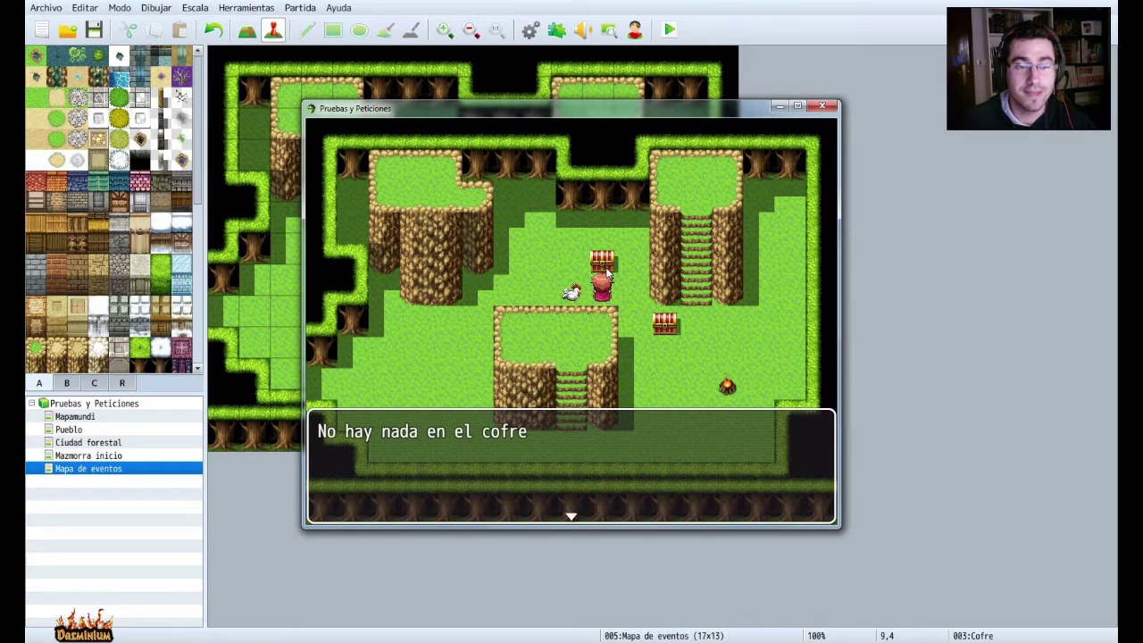
pyautogui.press('Return')
pyautogui.press('Return')
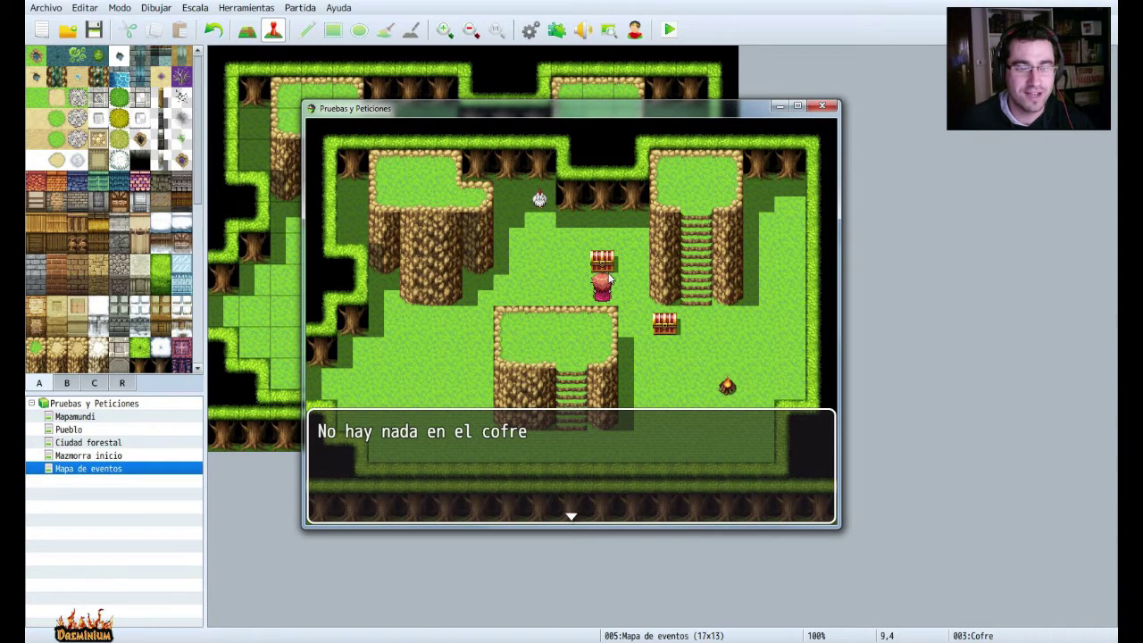
pyautogui.press('Return')
pyautogui.press('Return')
pyautogui.press('Return')
pyautogui.press('Return')
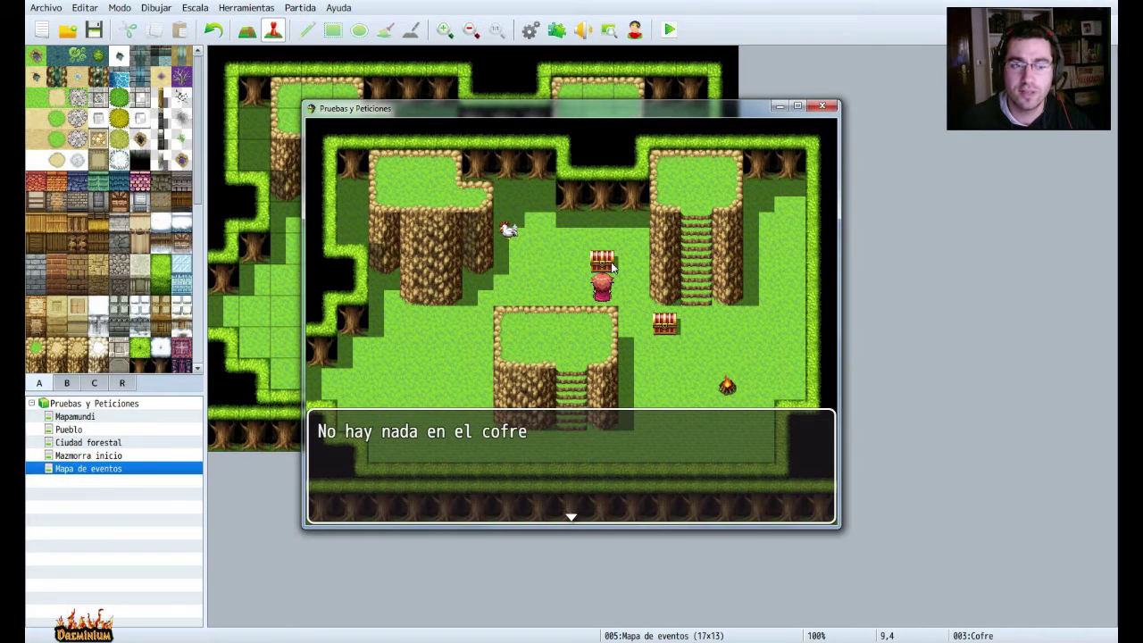
pyautogui.press('Return')
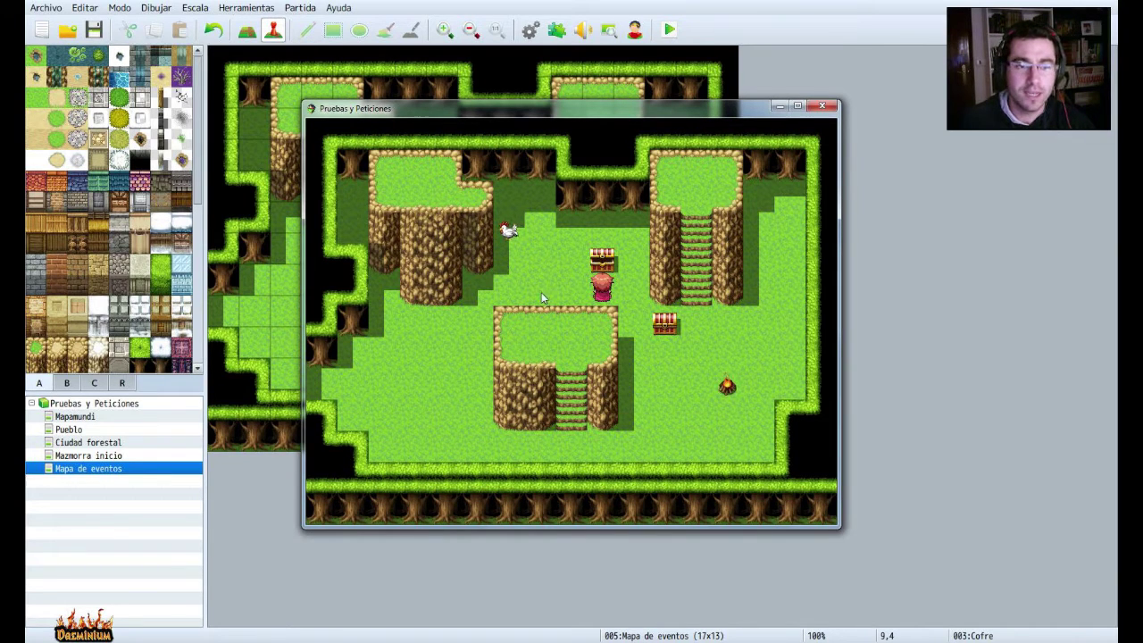
pyautogui.press('Return')
pyautogui.press('Return')
pyautogui.press('Return')
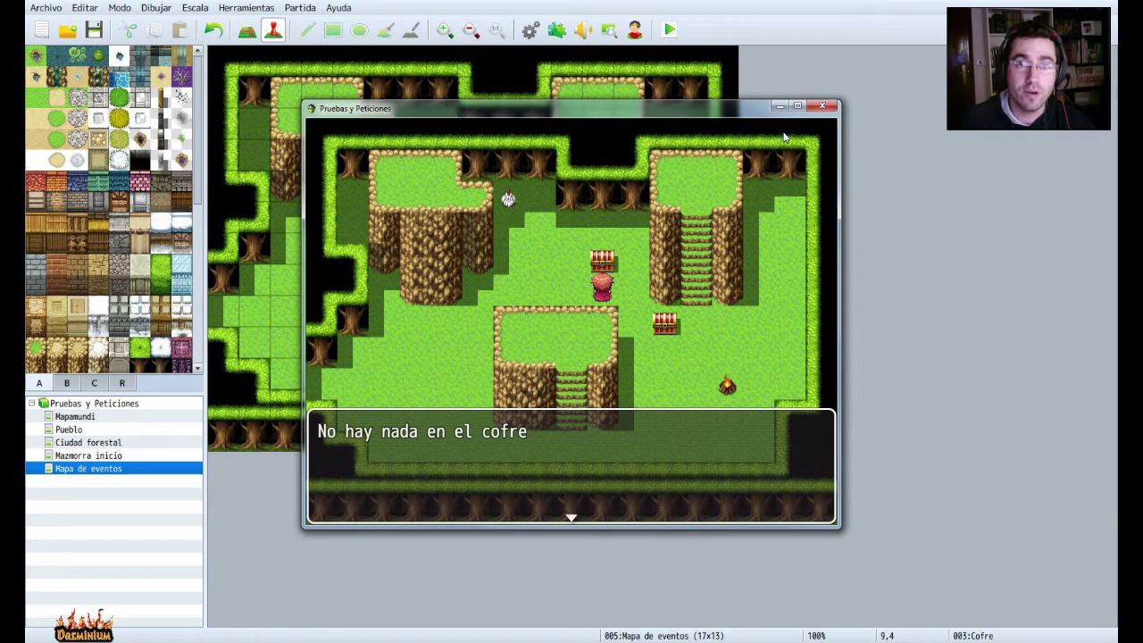
pyautogui.click(822, 106)
# Enable Dirección fija and disable Ir a pie on the Cofre event's second page, and save the event.
pyautogui.rightClick(508, 190)
pyautogui.click(526, 196)
pyautogui.click(279, 142)
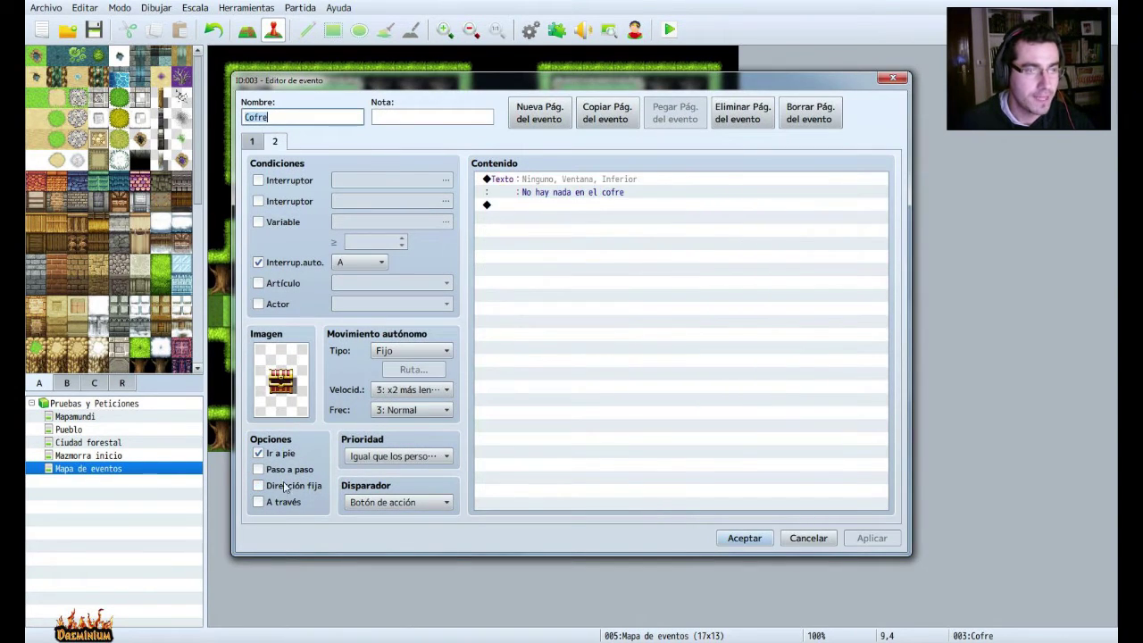
pyautogui.click(285, 487)
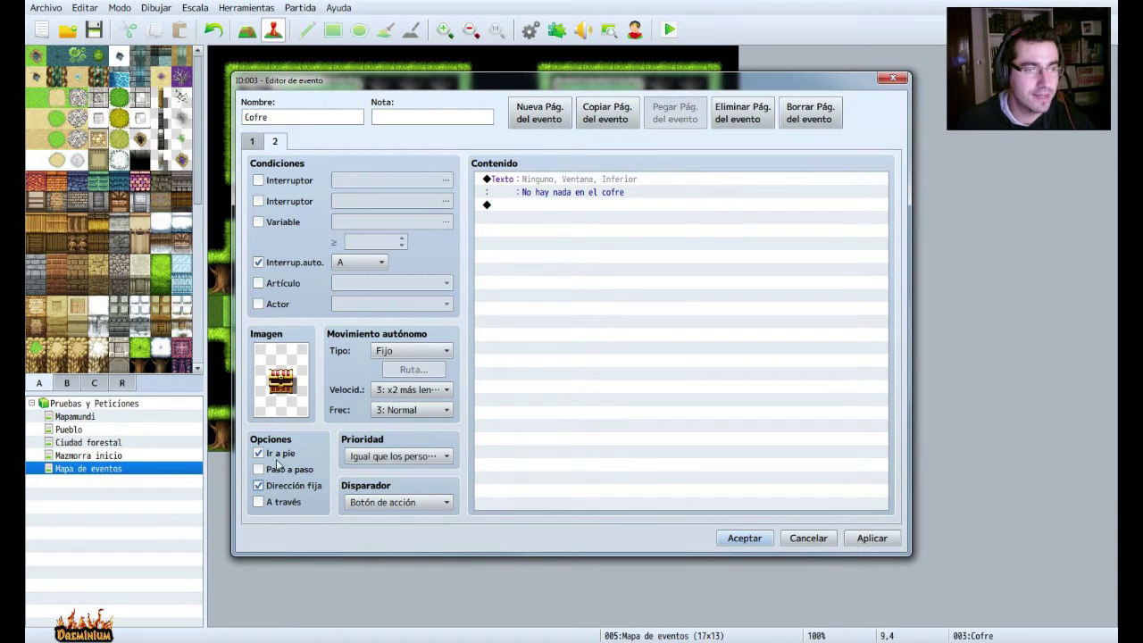
pyautogui.click(275, 452)
pyautogui.click(871, 538)
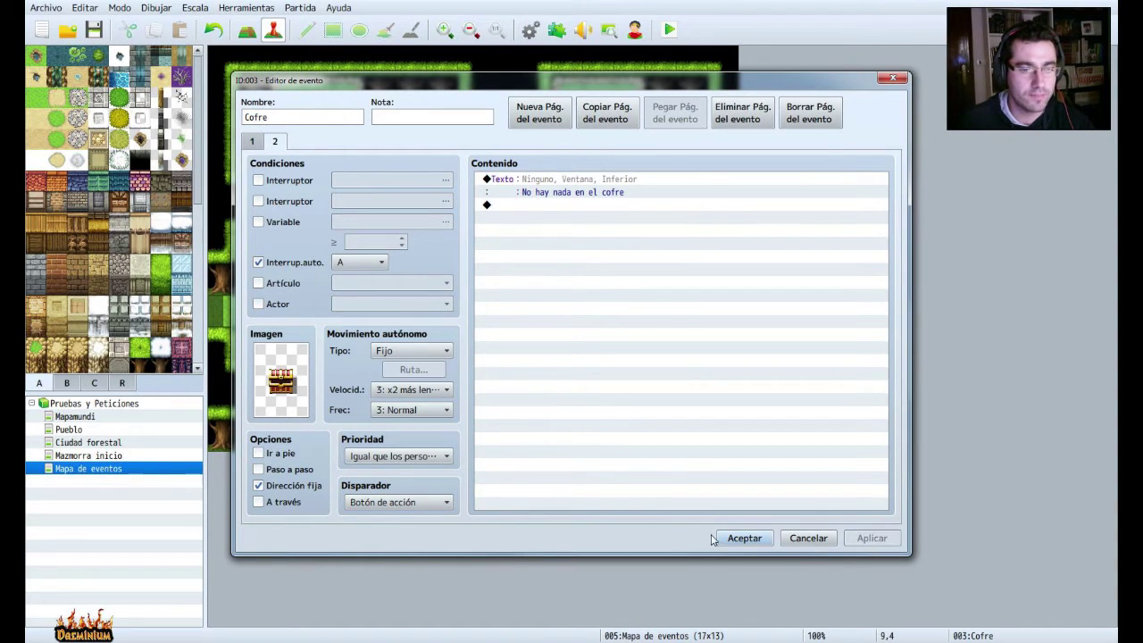
pyautogui.click(744, 538)
# Start another playtest with a new game and walk the character to the tile just below the Cofre chest.
pyautogui.click(669, 30)
pyautogui.click(560, 351)
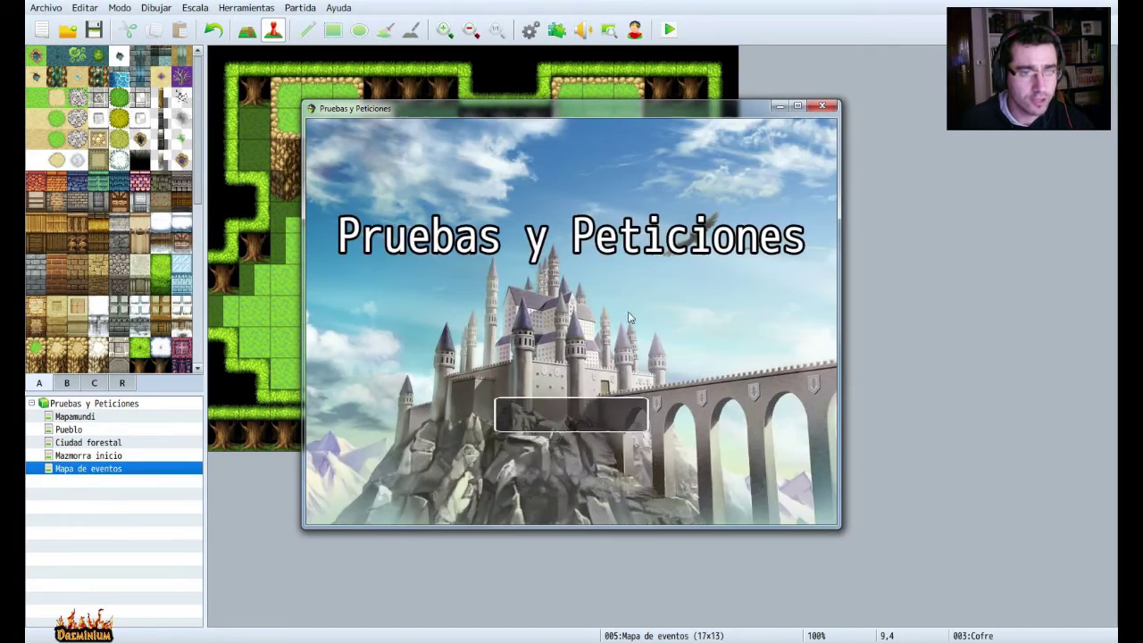
pyautogui.click(565, 398)
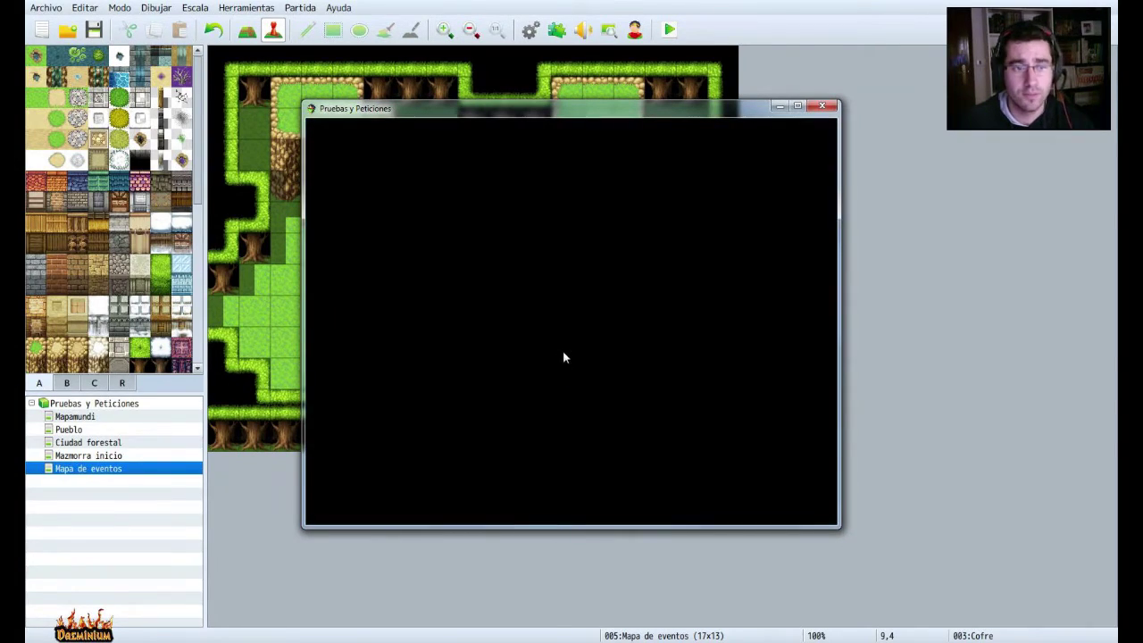
pyautogui.press('Up')
pyautogui.press('Up')
pyautogui.press('Left')
pyautogui.press('Up')
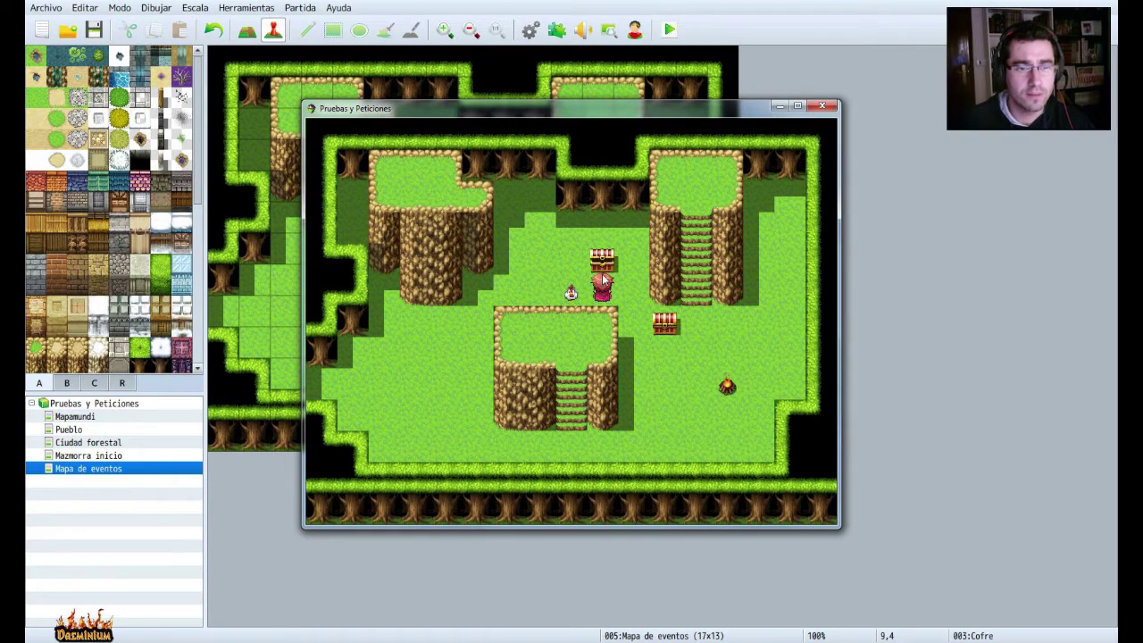
# Open the chest, interact with it again to check that it stays open, and close the playtest.
pyautogui.press('Return')
pyautogui.press('Return')
pyautogui.press('Return')
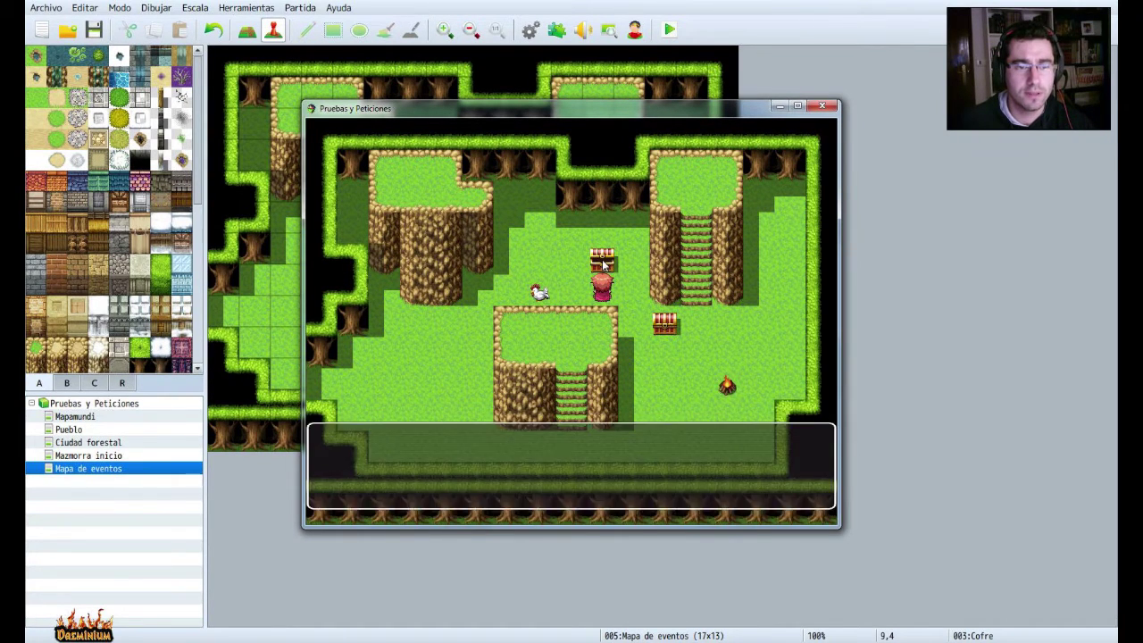
pyautogui.press('Return')
pyautogui.press('Return')
pyautogui.press('Return')
pyautogui.press('Return')
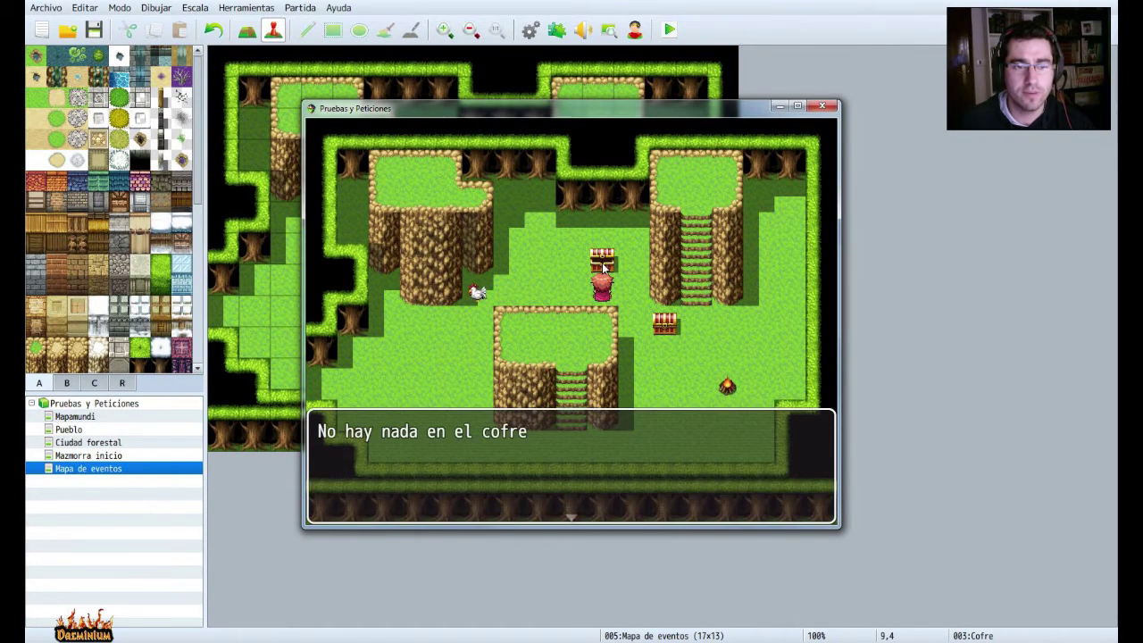
pyautogui.click(823, 106)
# Move the quick-created chest event EV004 to tile 14,4, beside the tall rock with the stairs.
pyautogui.click(519, 218)
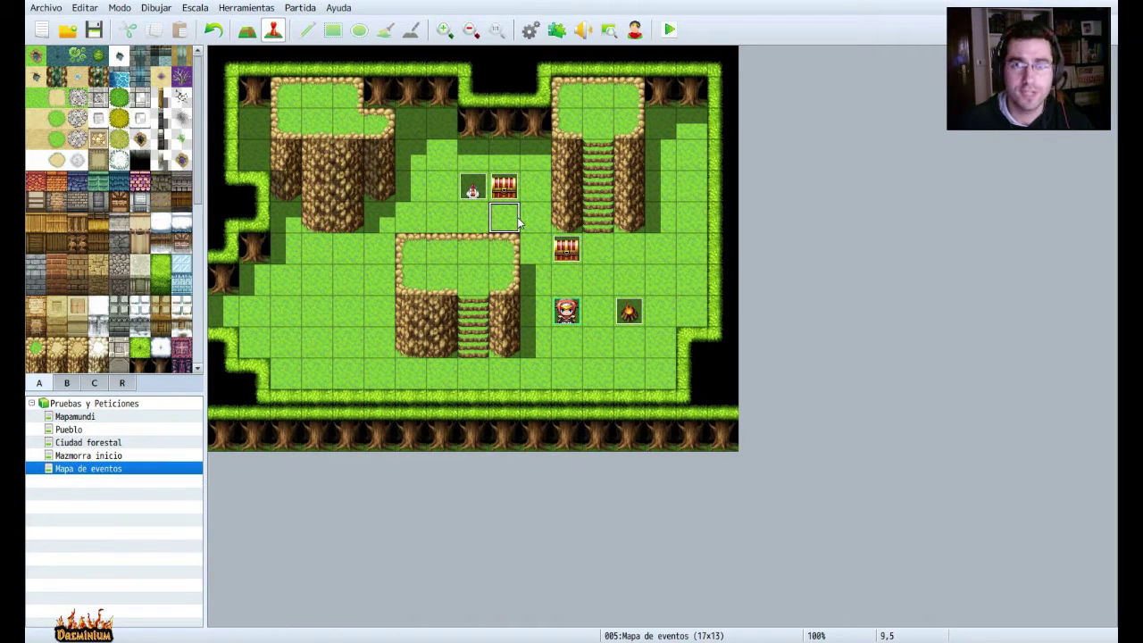
pyautogui.click(566, 249)
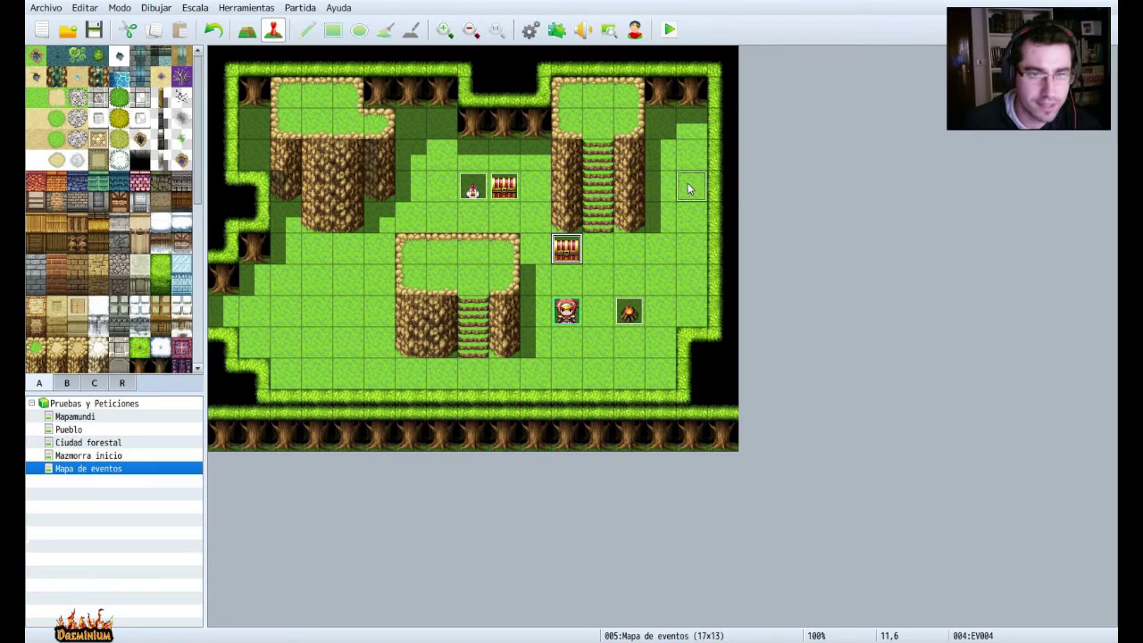
pyautogui.moveTo(687, 188); pyautogui.dragTo(661, 187)
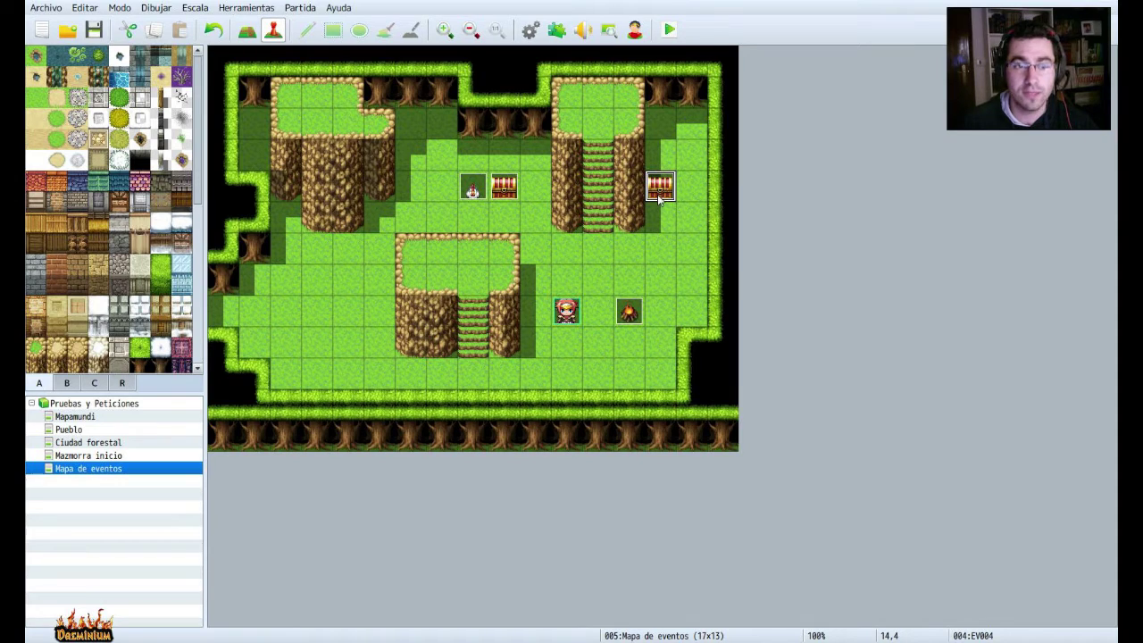
# View the quick event creation options, examine the commands and settings of chest event EV004, and close it without changes.
pyautogui.rightClick(656, 222)
pyautogui.moveTo(723, 330)
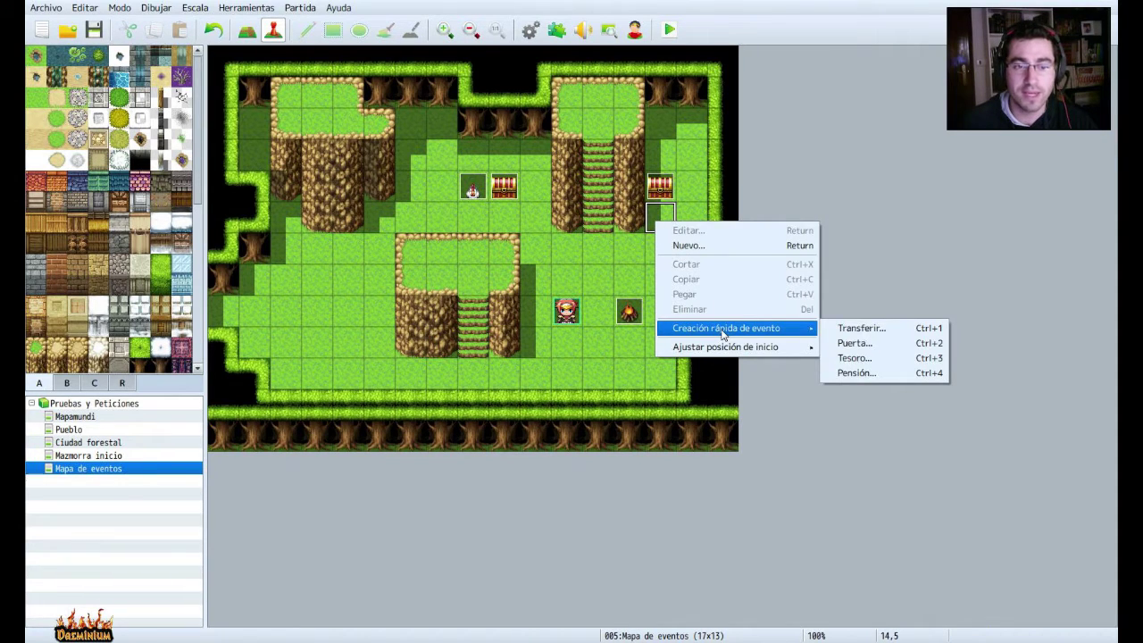
pyautogui.click(667, 207)
pyautogui.click(666, 198)
pyautogui.rightClick(666, 198)
pyautogui.click(696, 204)
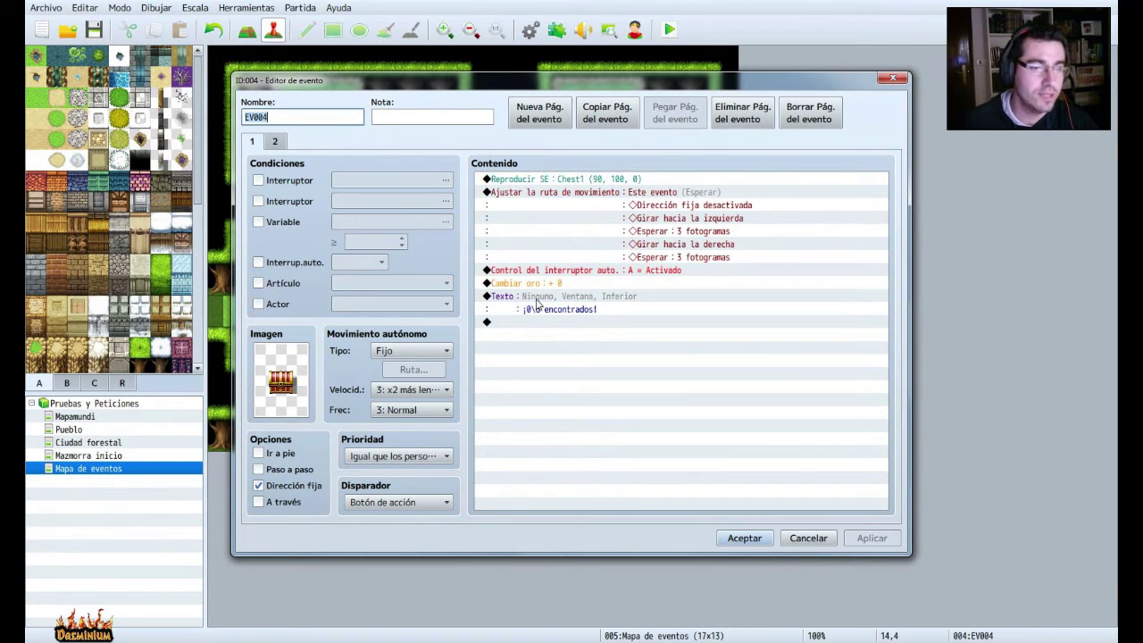
pyautogui.click(538, 305)
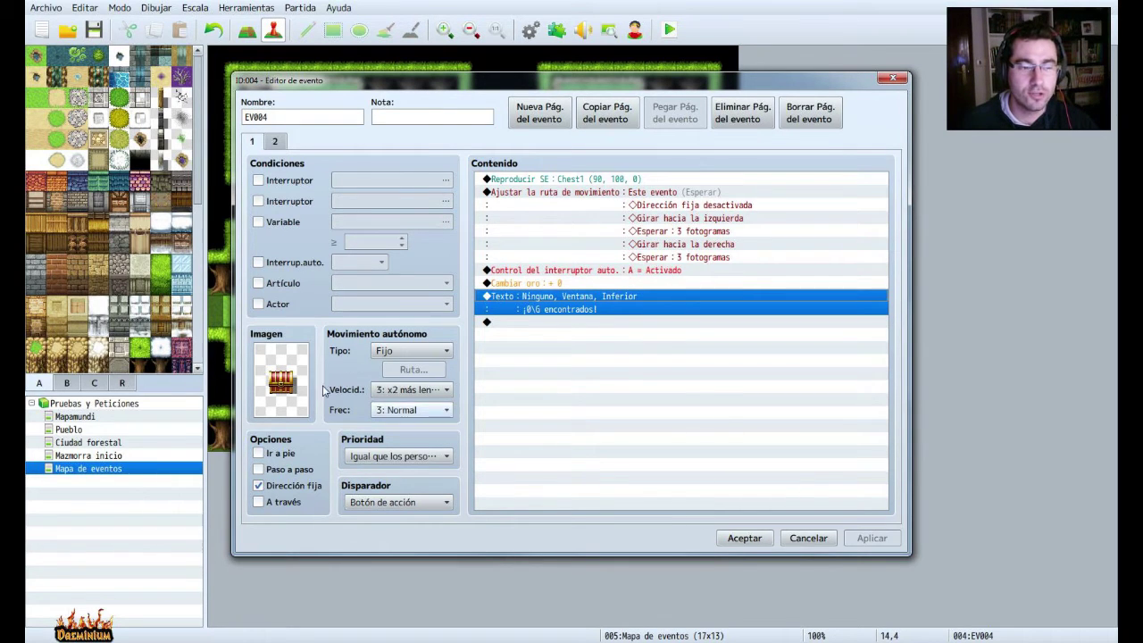
pyautogui.click(809, 539)
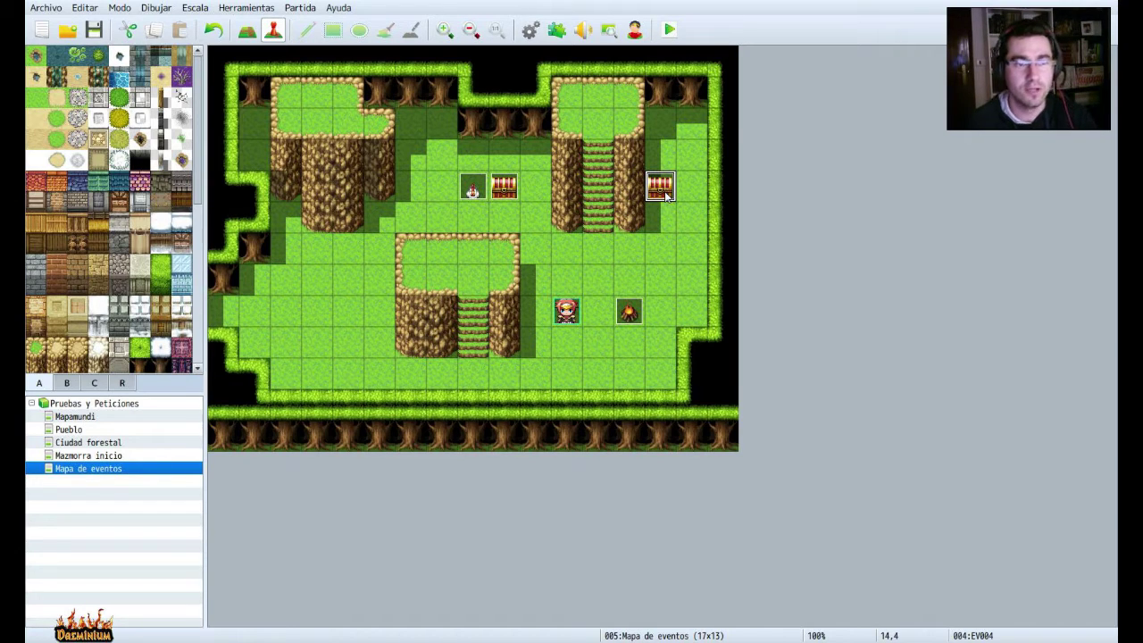
# Move the Cofre event up one tile to 9,3.
pyautogui.click(502, 189)
pyautogui.moveTo(506, 193); pyautogui.dragTo(506, 155)
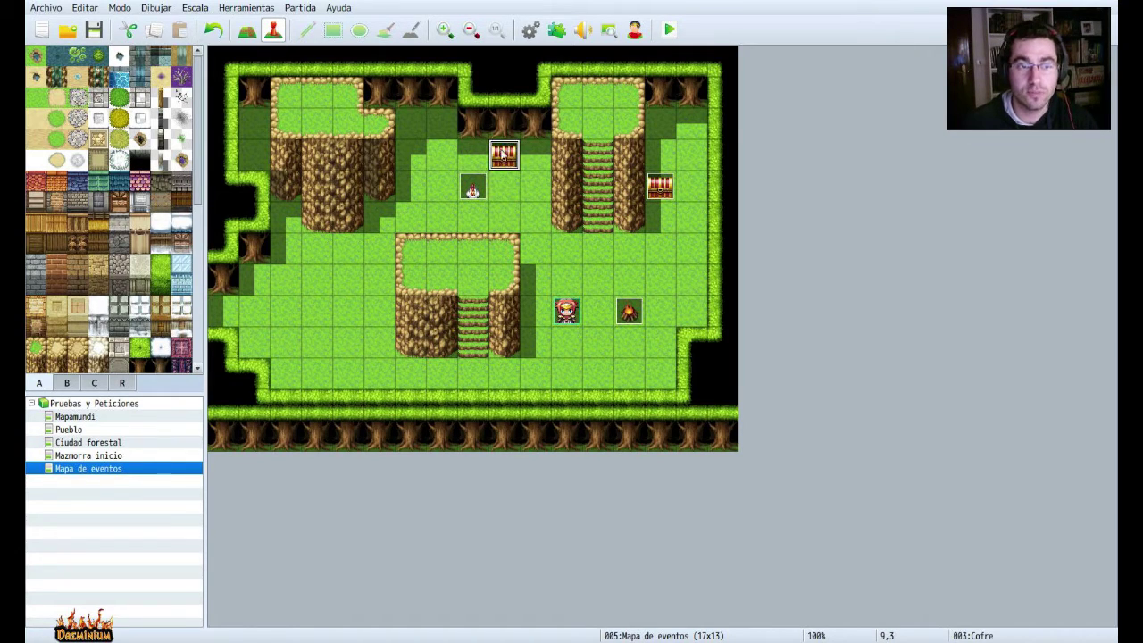
# Open the chicken event "Mi primer evento" and review its gold and balloon icon commands.
pyautogui.click(473, 189)
pyautogui.rightClick(480, 186)
pyautogui.click(529, 195)
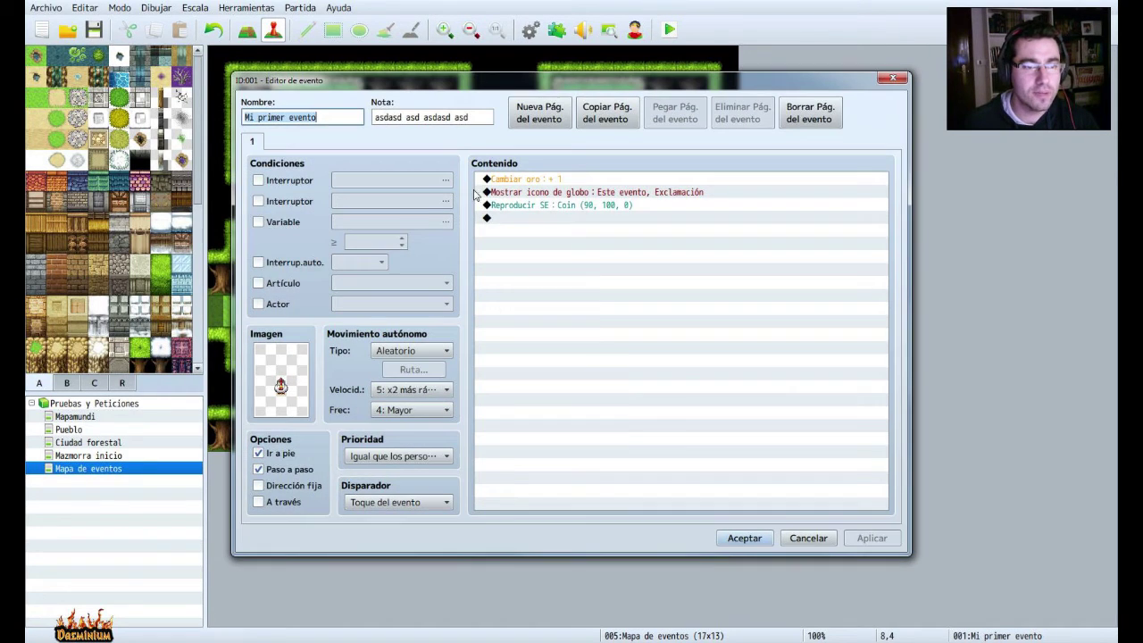
pyautogui.moveTo(391, 86); pyautogui.dragTo(511, 59)
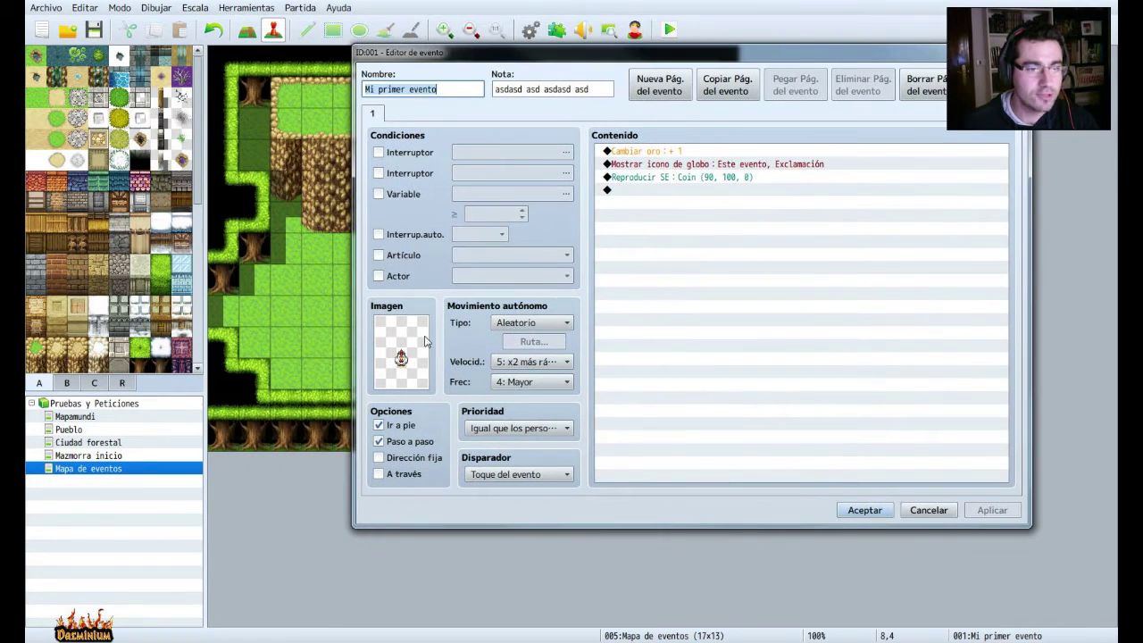
pyautogui.click(660, 152)
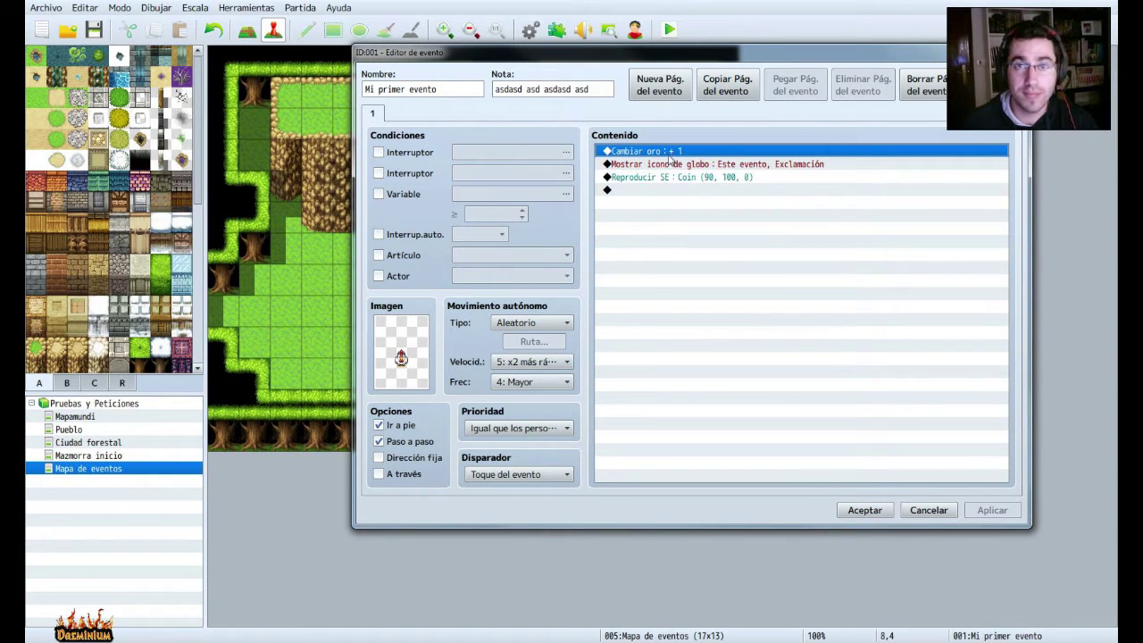
pyautogui.click(670, 166)
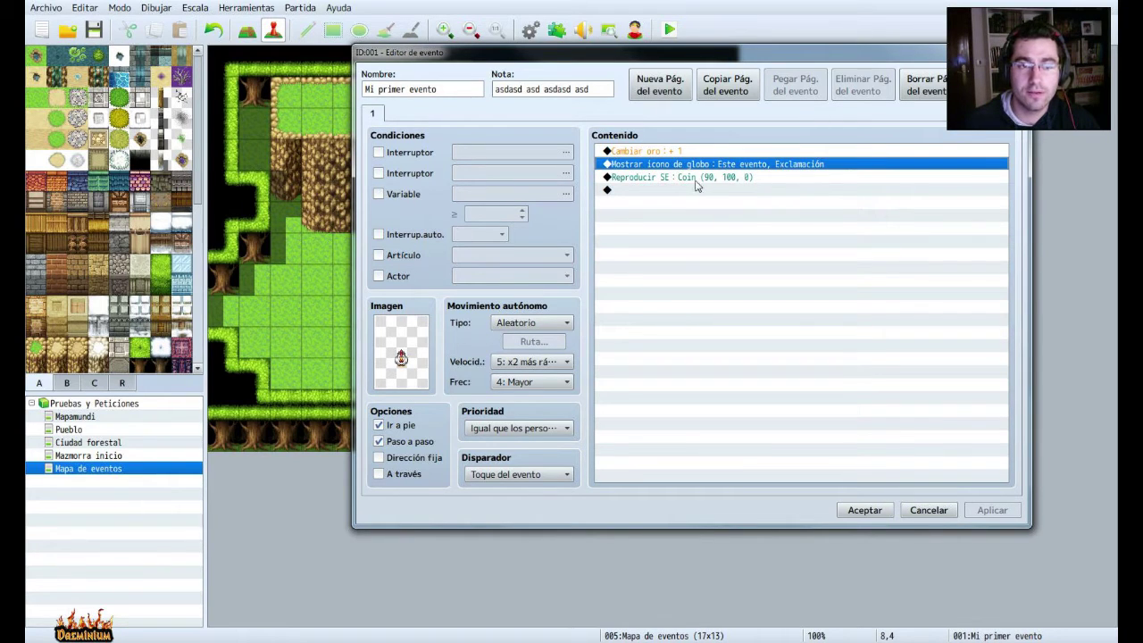
# Open the chicken event's Reproducir SE command for editing and browse back to the beginning of the sound effect list.
pyautogui.click(695, 181)
pyautogui.rightClick(663, 183)
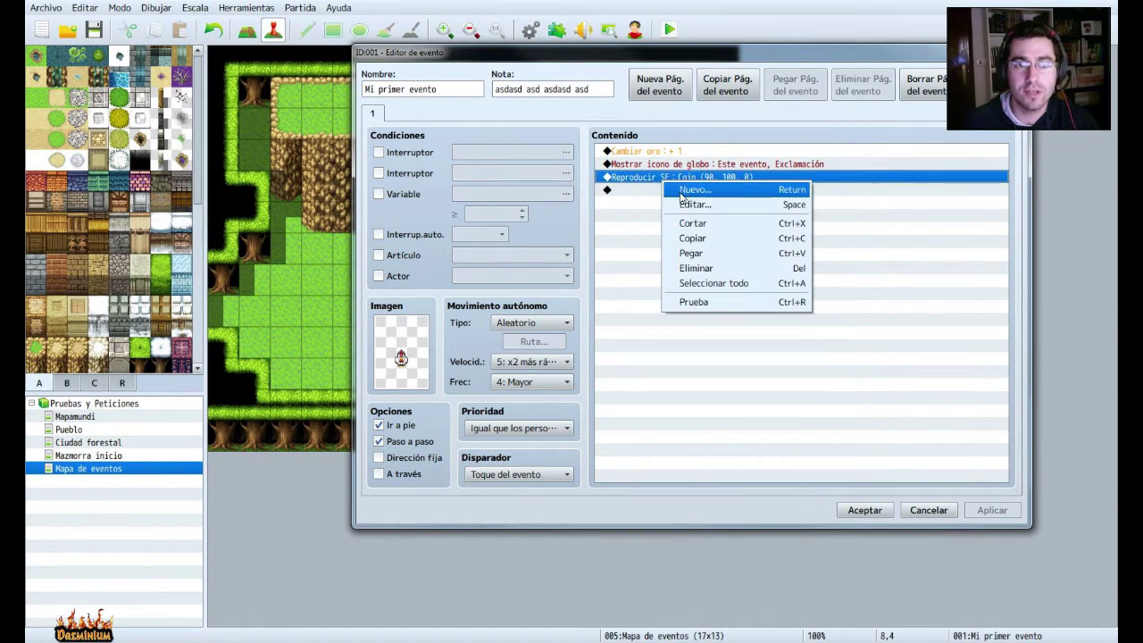
pyautogui.click(689, 205)
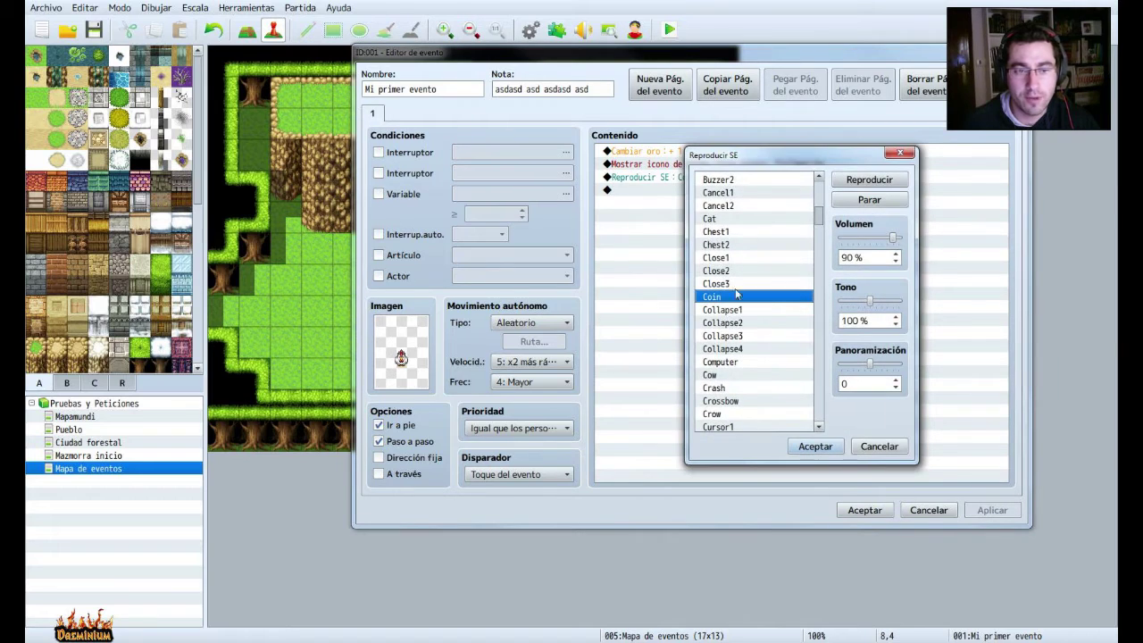
pyautogui.click(740, 363)
pyautogui.scroll(-3, 741, 364)
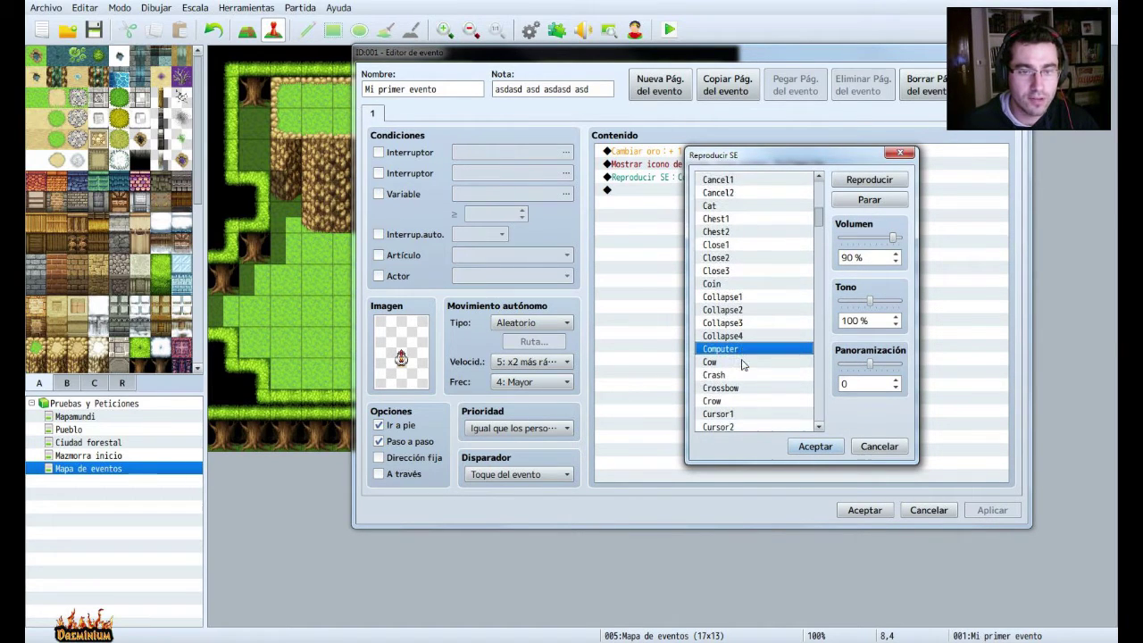
pyautogui.scroll(5, 753, 332)
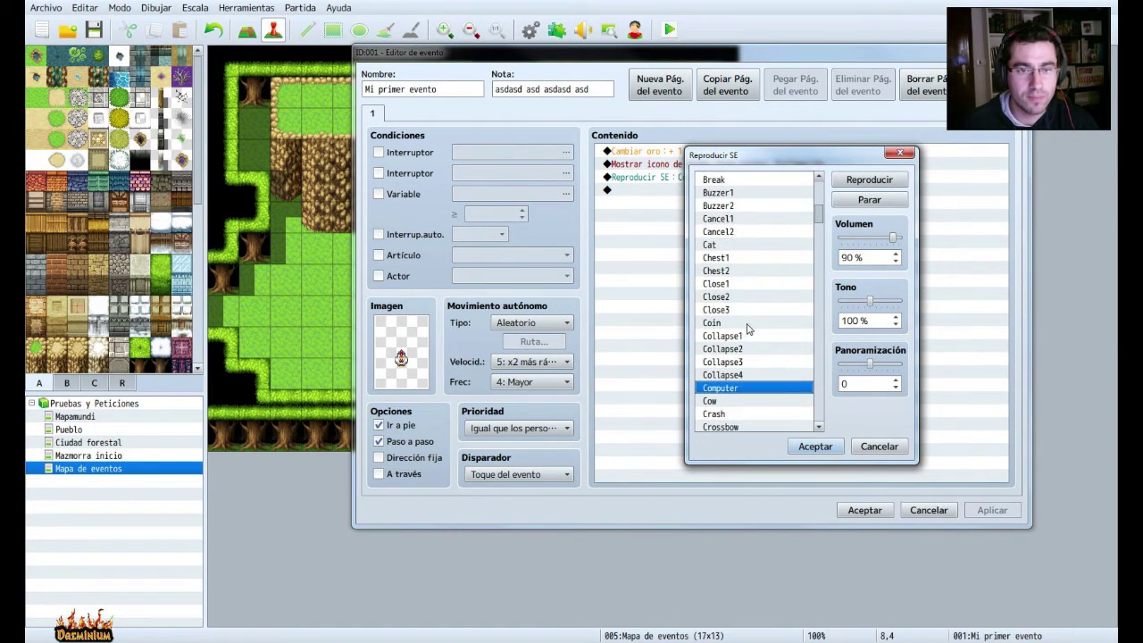
pyautogui.scroll(3, 755, 313)
pyautogui.scroll(10, 758, 301)
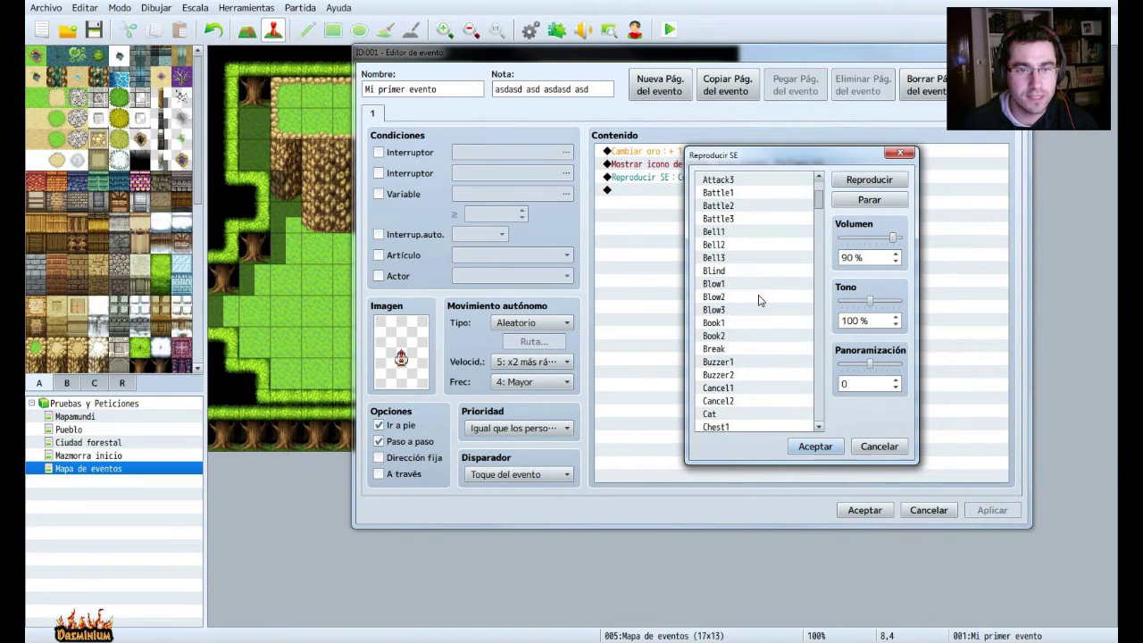
pyautogui.scroll(5, 757, 301)
pyautogui.moveTo(816, 207); pyautogui.dragTo(798, 189)
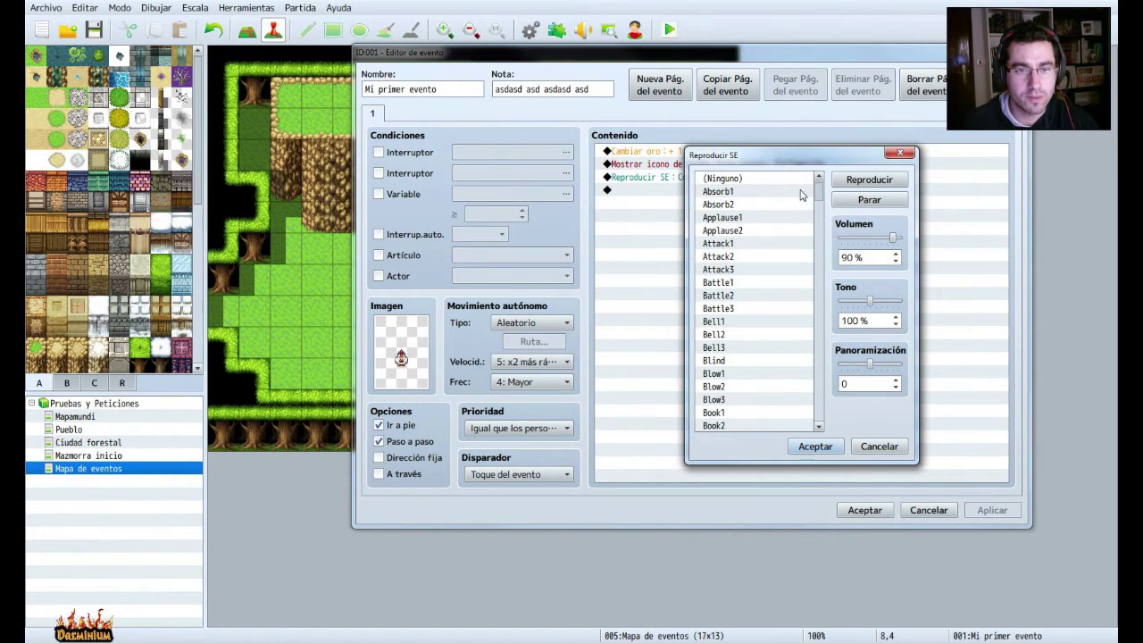
# Preview the Attack1, Attack2 and Attack3 sound effects for the chicken event.
pyautogui.click(718, 243)
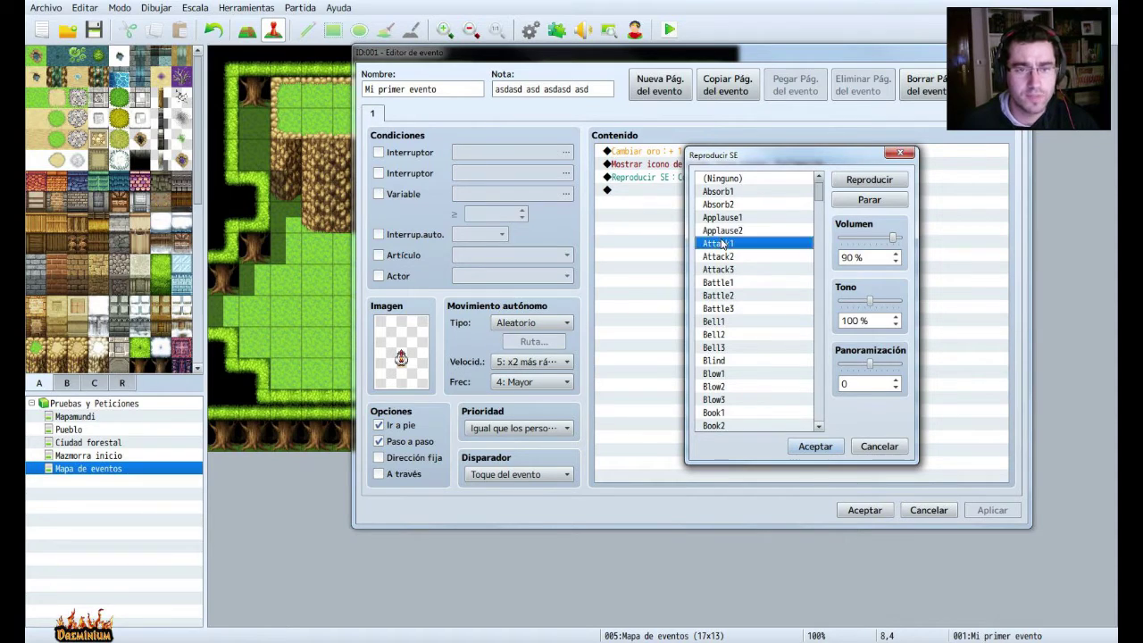
pyautogui.click(840, 182)
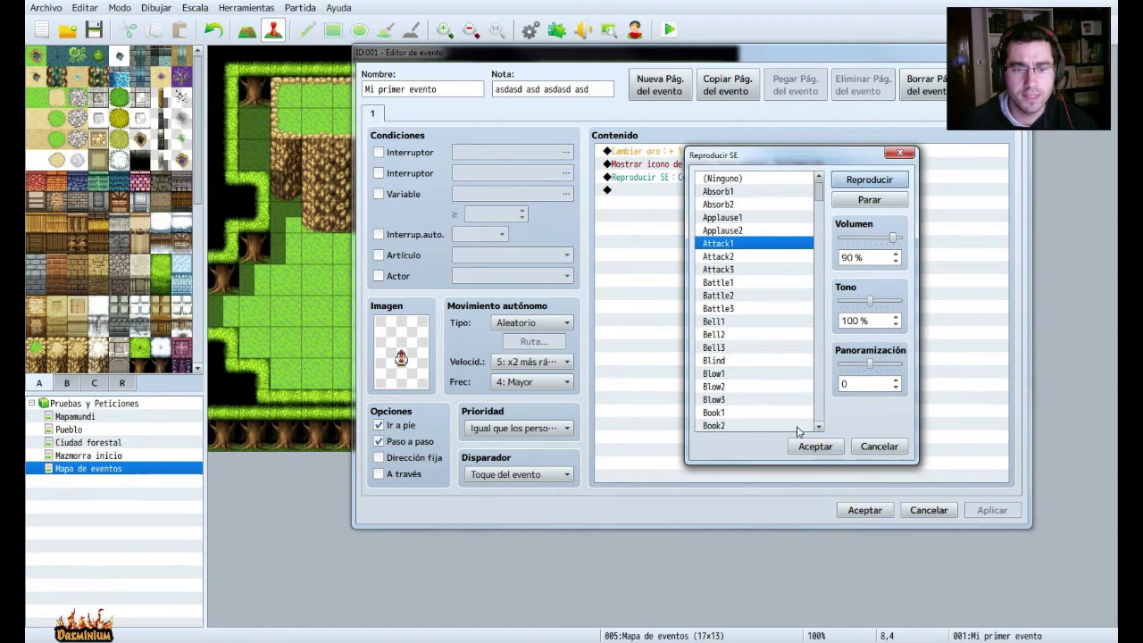
pyautogui.click(742, 257)
pyautogui.click(849, 200)
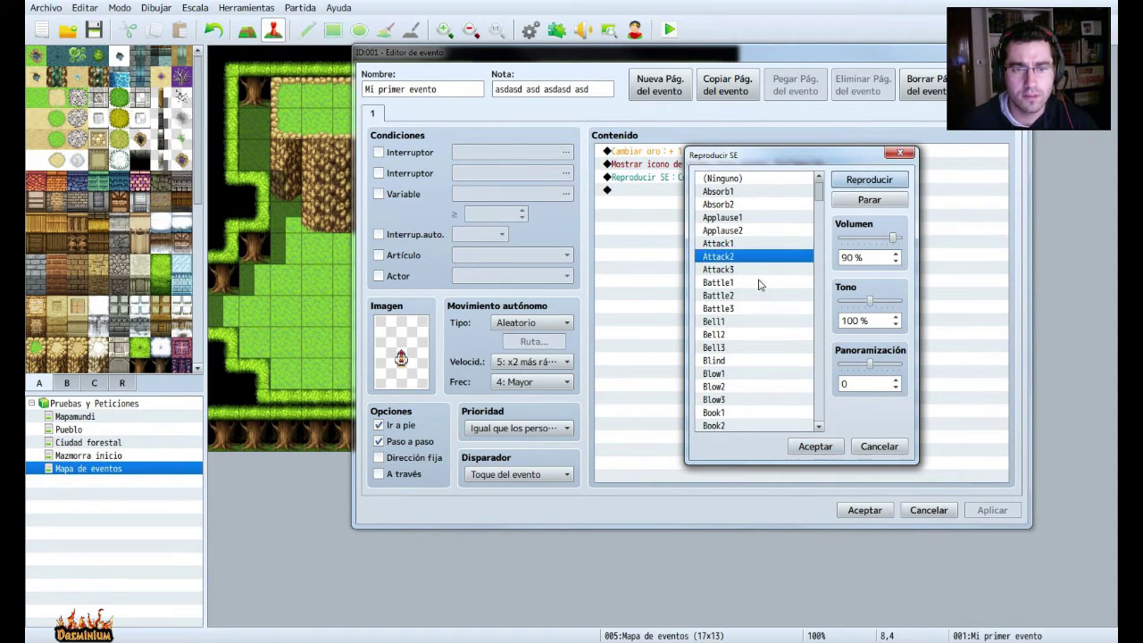
pyautogui.click(741, 268)
pyautogui.click(847, 182)
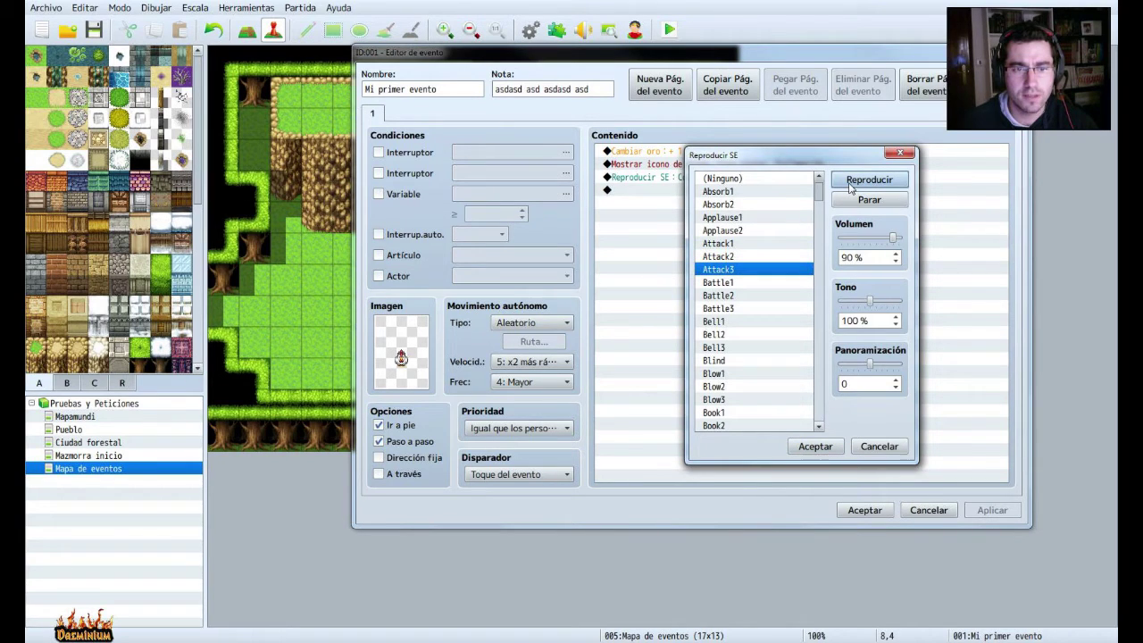
# Preview the Blow1 sound effect and set it as the chicken event's sound.
pyautogui.click(739, 373)
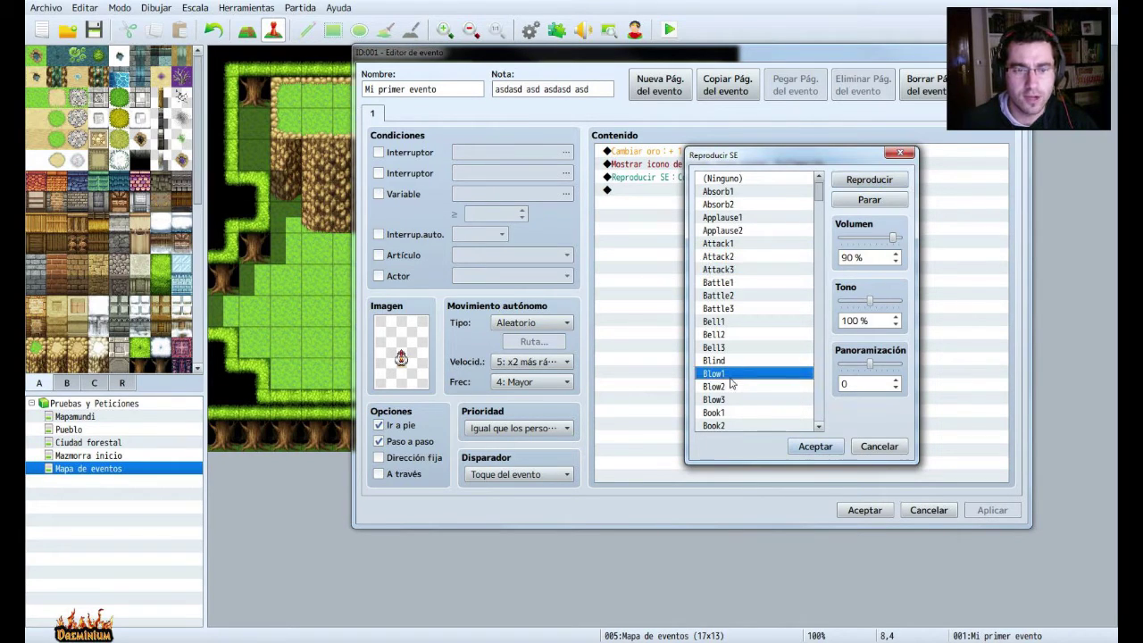
pyautogui.scroll(-1, 751, 357)
pyautogui.click(847, 182)
pyautogui.scroll(-1, 808, 339)
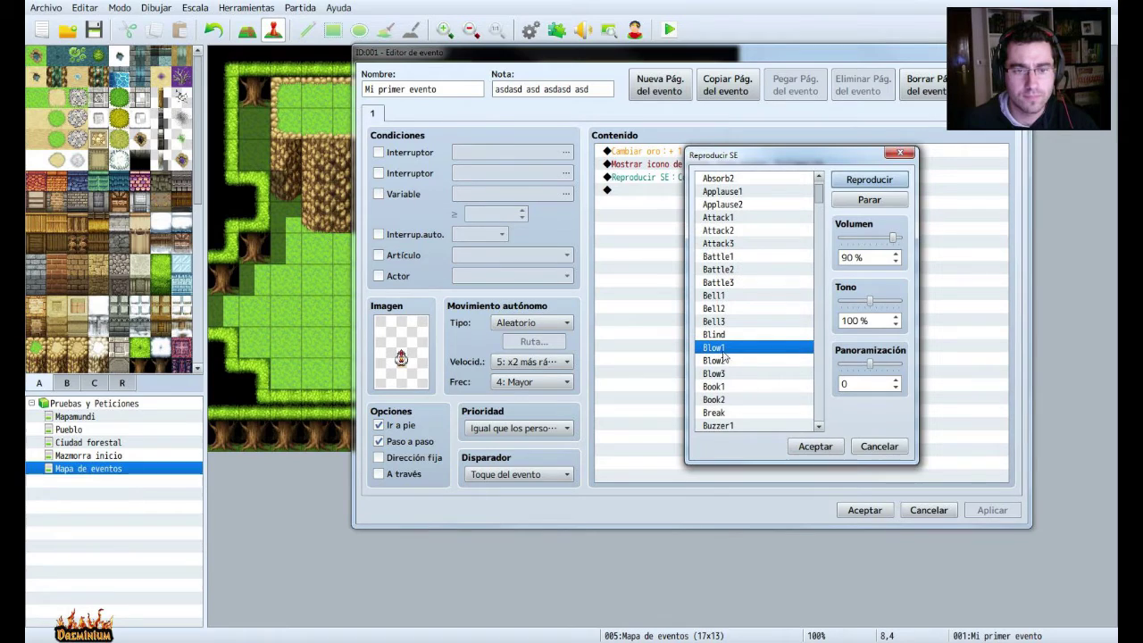
pyautogui.click(813, 447)
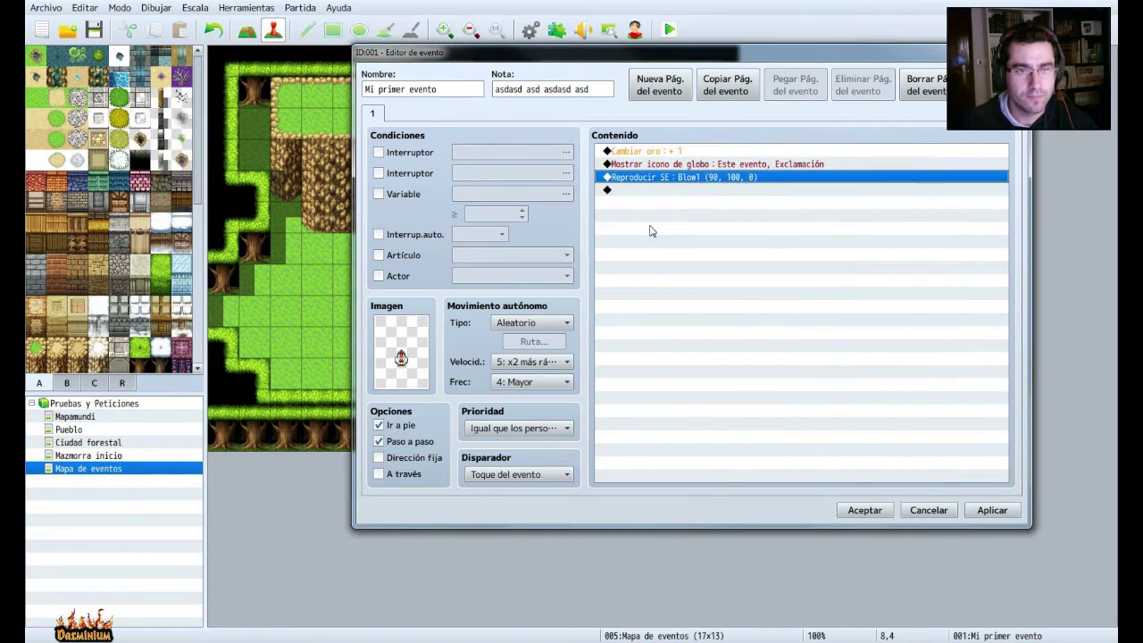
# Delete the Cambiar oro command from the chicken event and apply the changes.
pyautogui.click(642, 165)
pyautogui.click(643, 153)
pyautogui.press('Delete')
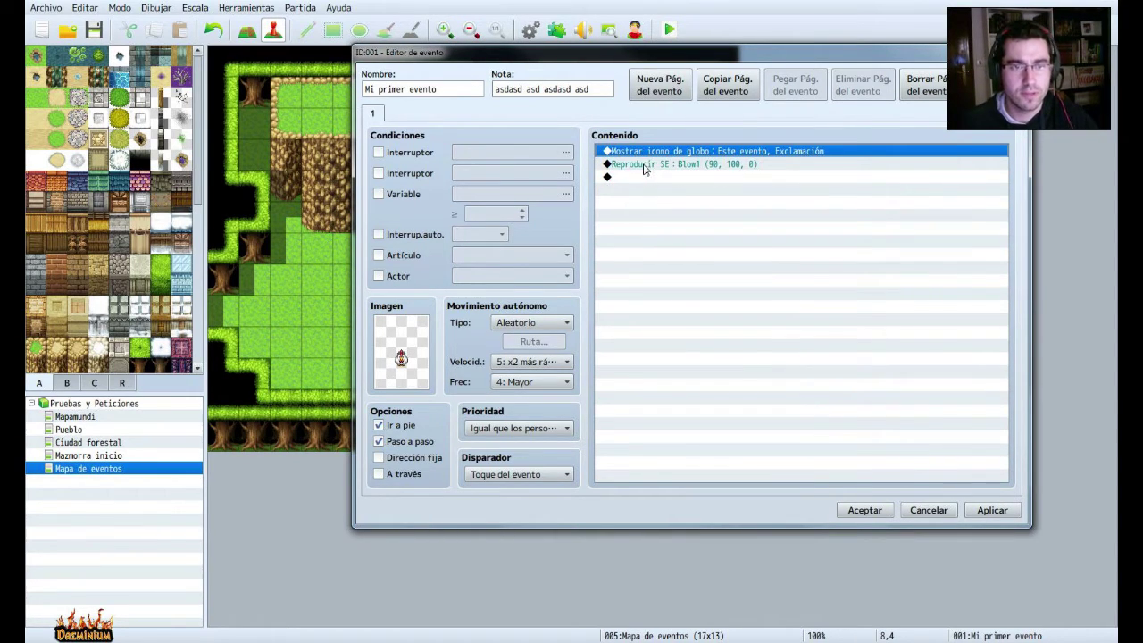
pyautogui.click(993, 511)
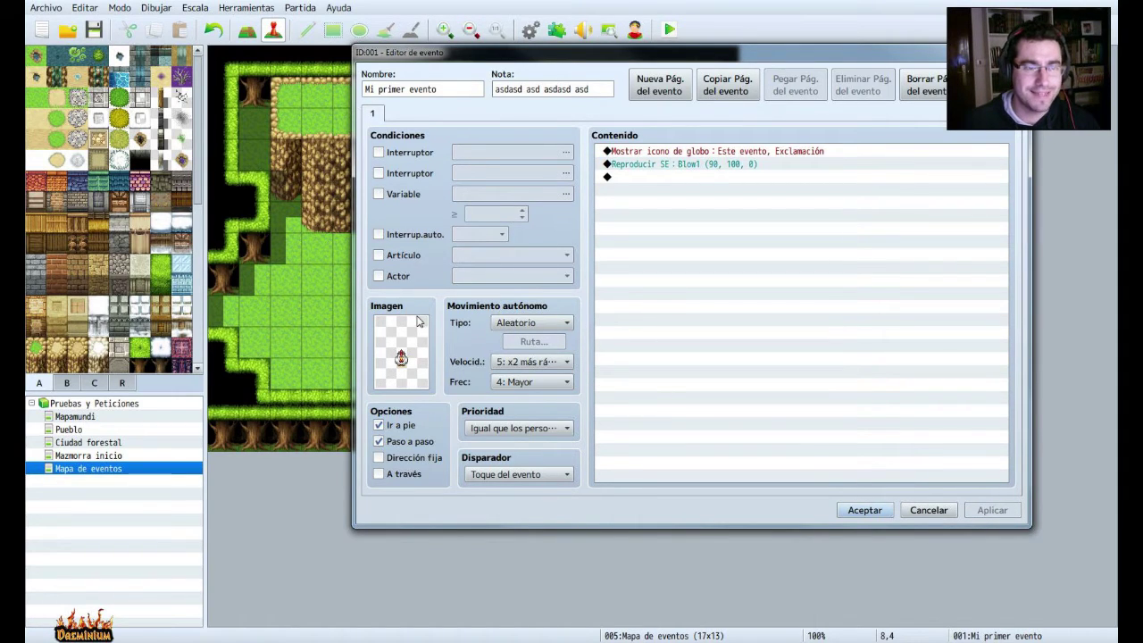
# Review the chicken's speed, frequency and trigger options, keeping "5: x2 más rápido", "4: Mayor" and "Toque del evento".
pyautogui.click(557, 365)
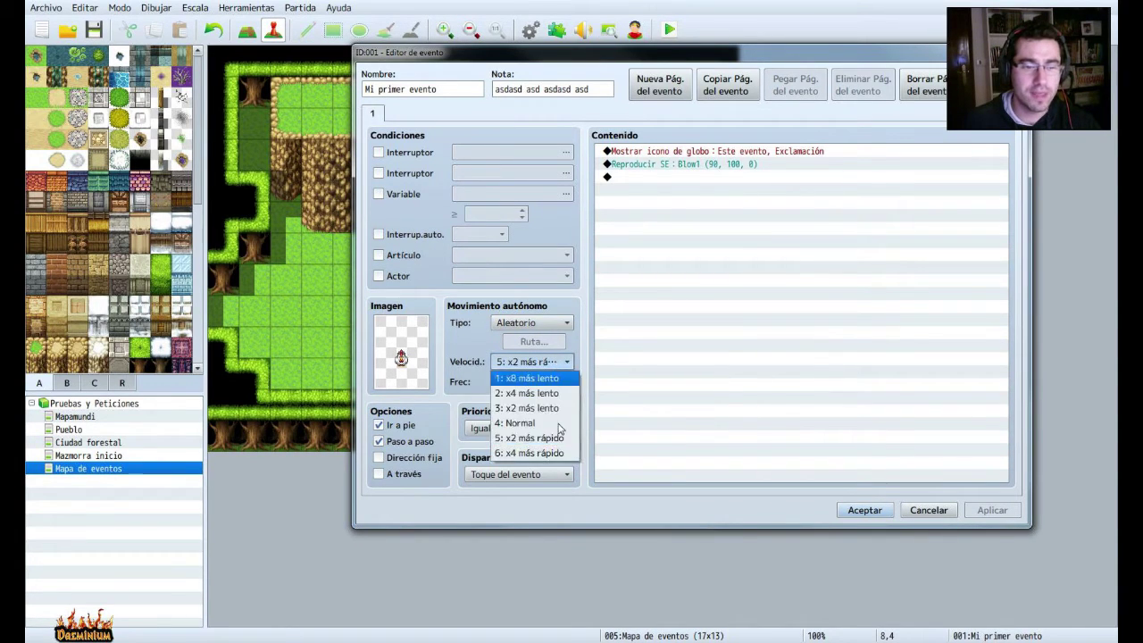
pyautogui.click(536, 439)
pyautogui.click(530, 382)
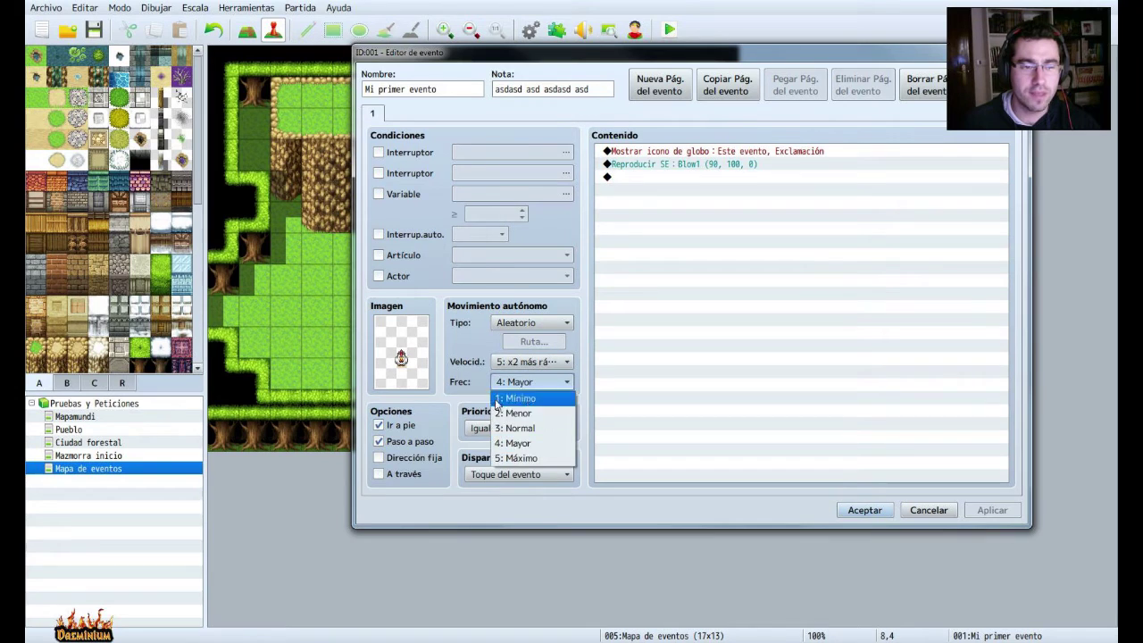
pyautogui.click(473, 394)
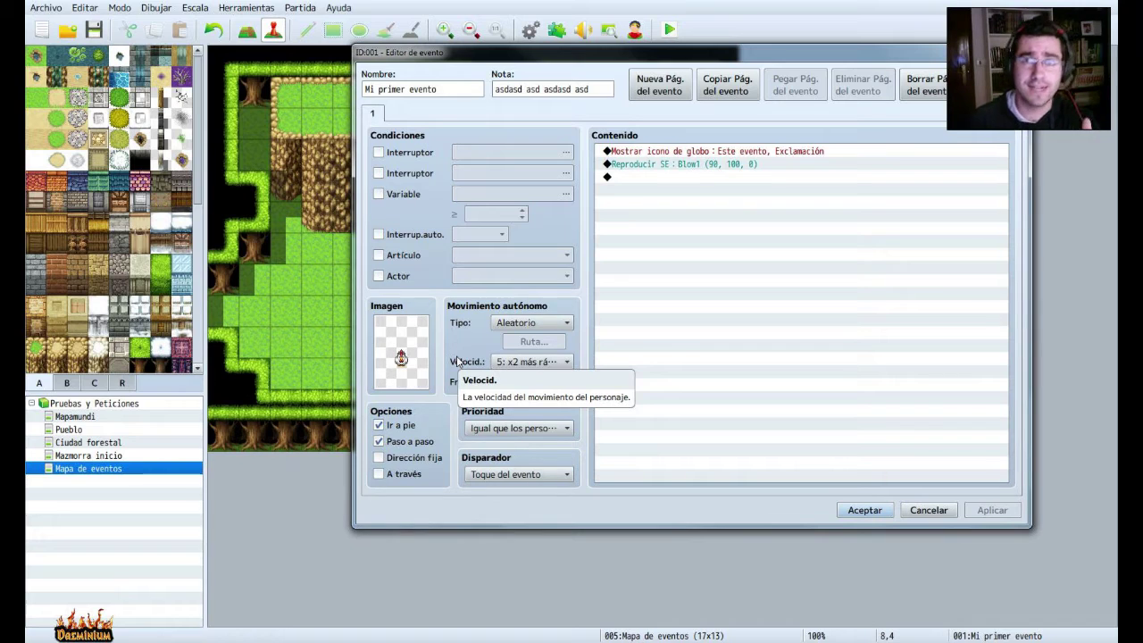
pyautogui.click(556, 362)
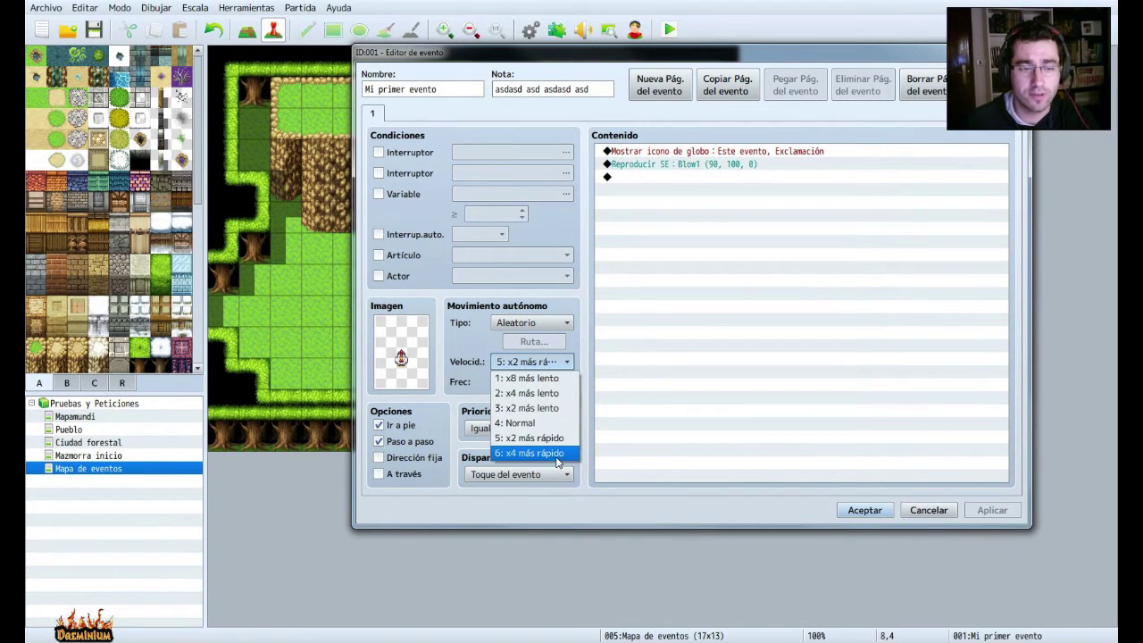
pyautogui.click(550, 439)
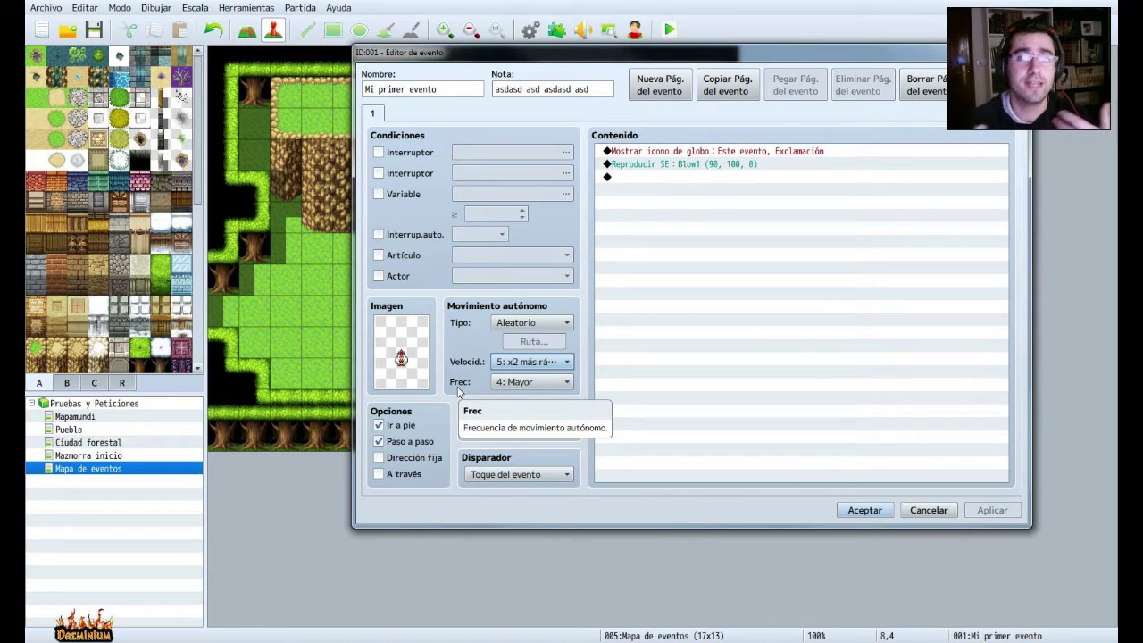
pyautogui.click(554, 361)
pyautogui.click(566, 362)
pyautogui.click(560, 386)
pyautogui.click(534, 444)
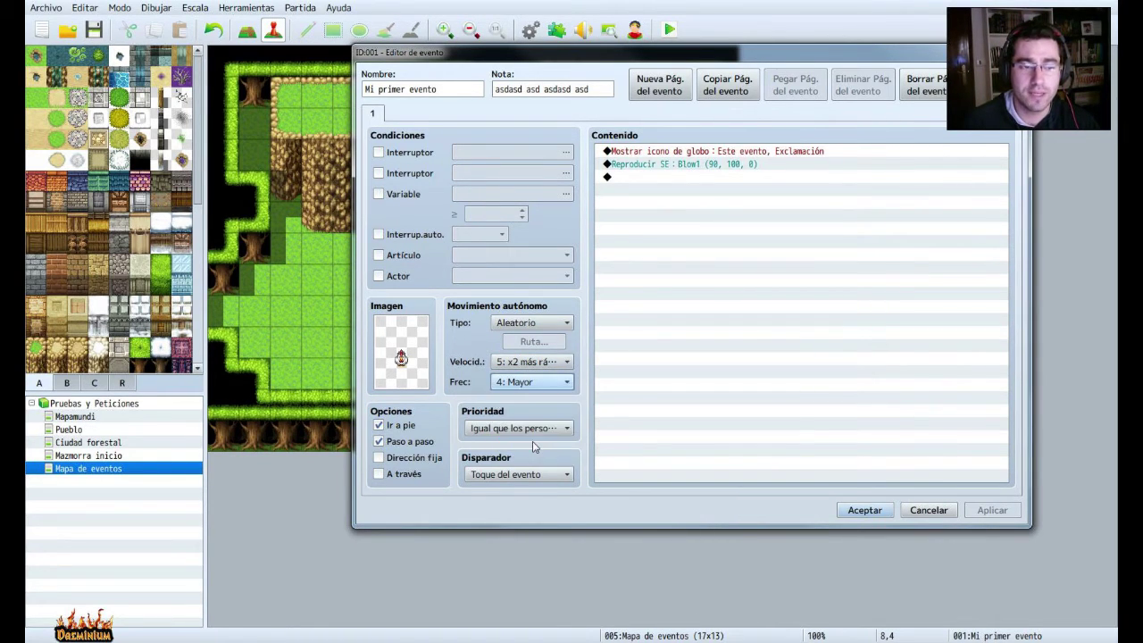
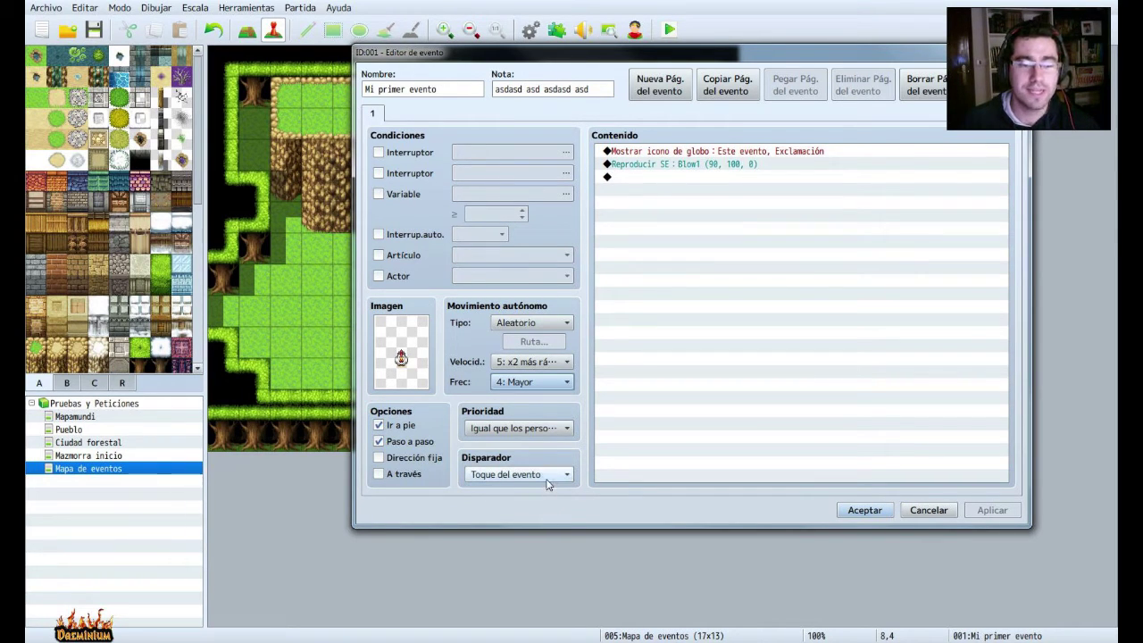
pyautogui.click(549, 478)
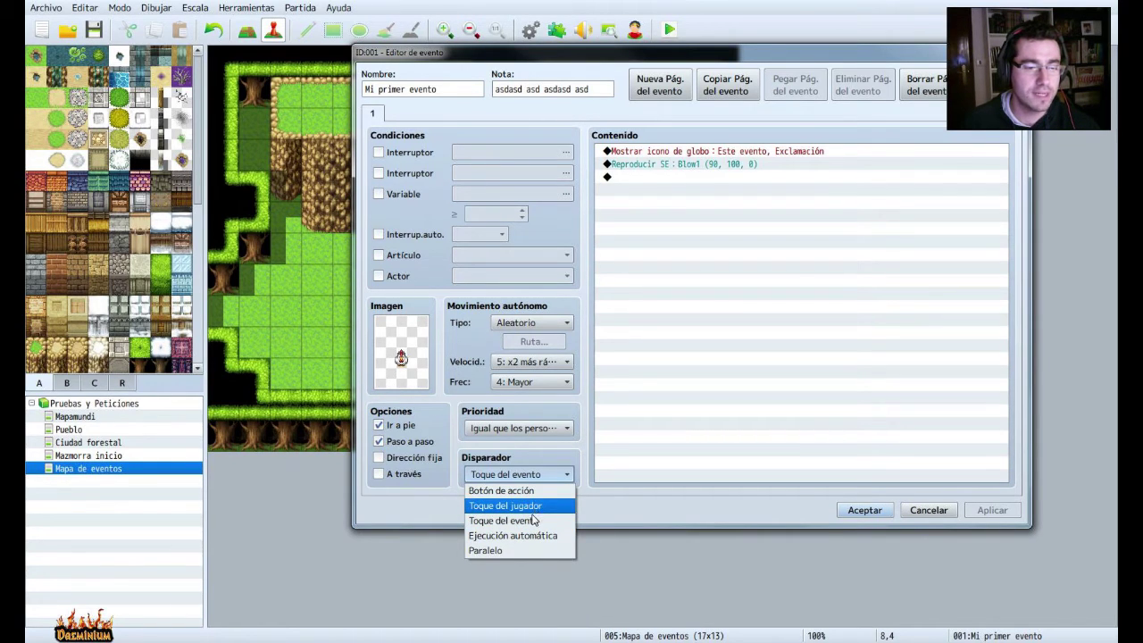
pyautogui.click(532, 521)
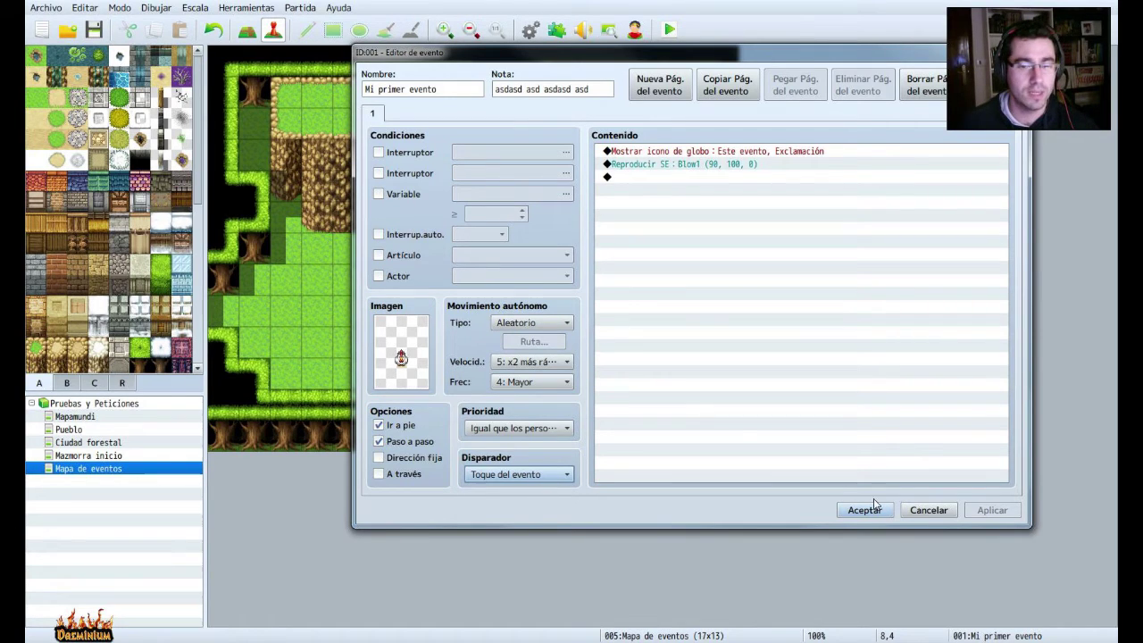
# Add a command after the sound that turns self switch A on, and create a second event page conditioned on self switch A.
pyautogui.doubleClick(653, 179)
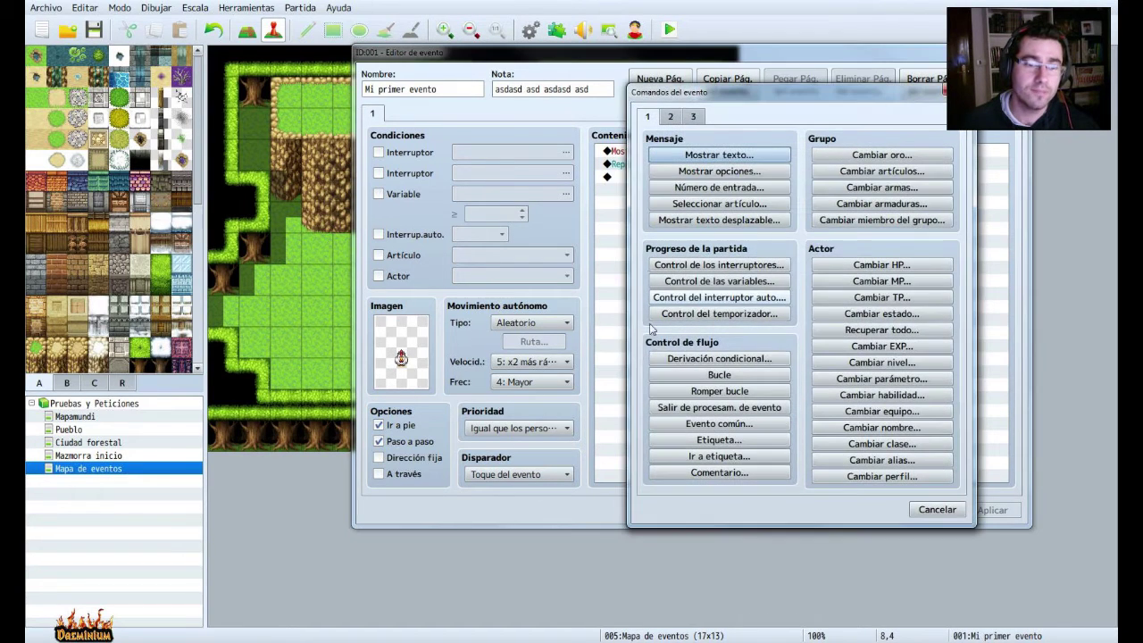
pyautogui.click(719, 297)
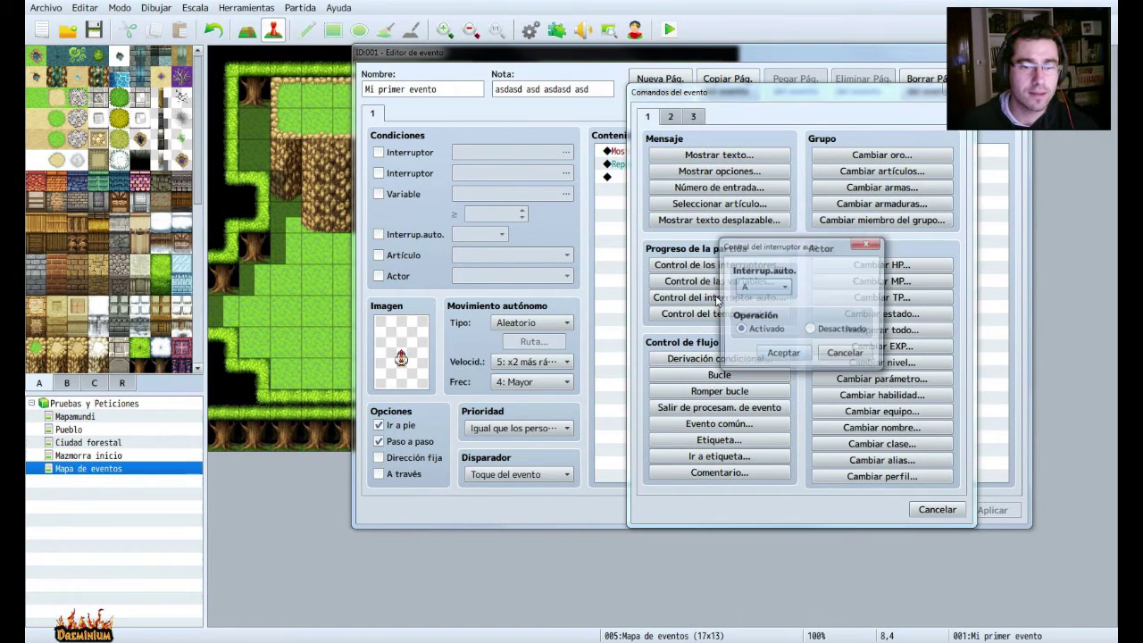
pyautogui.click(783, 356)
pyautogui.click(682, 83)
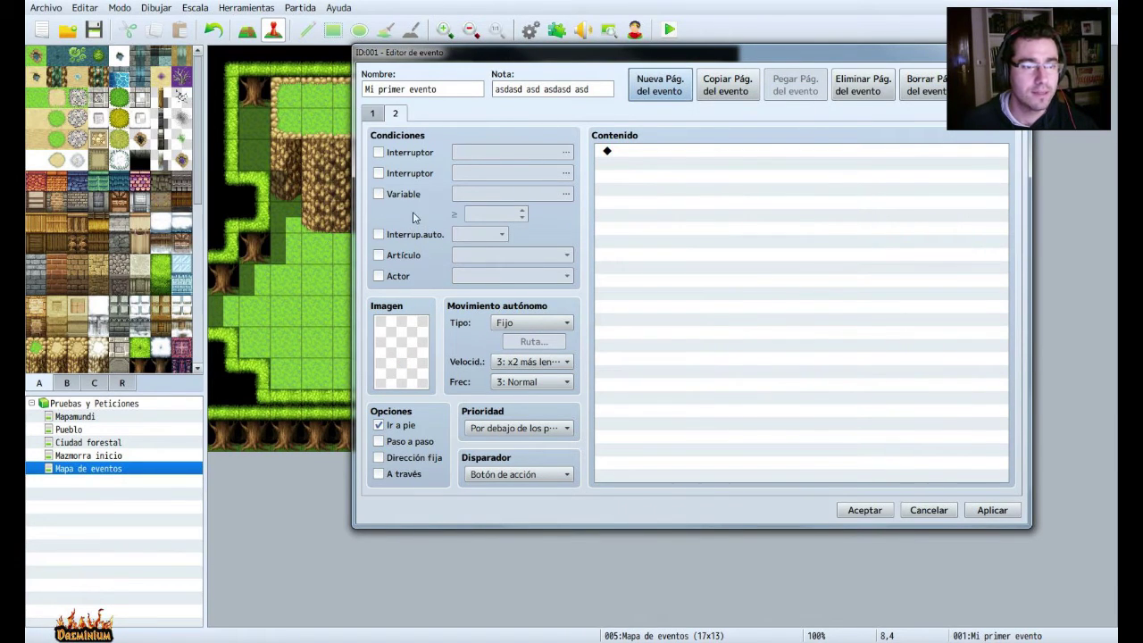
pyautogui.click(415, 234)
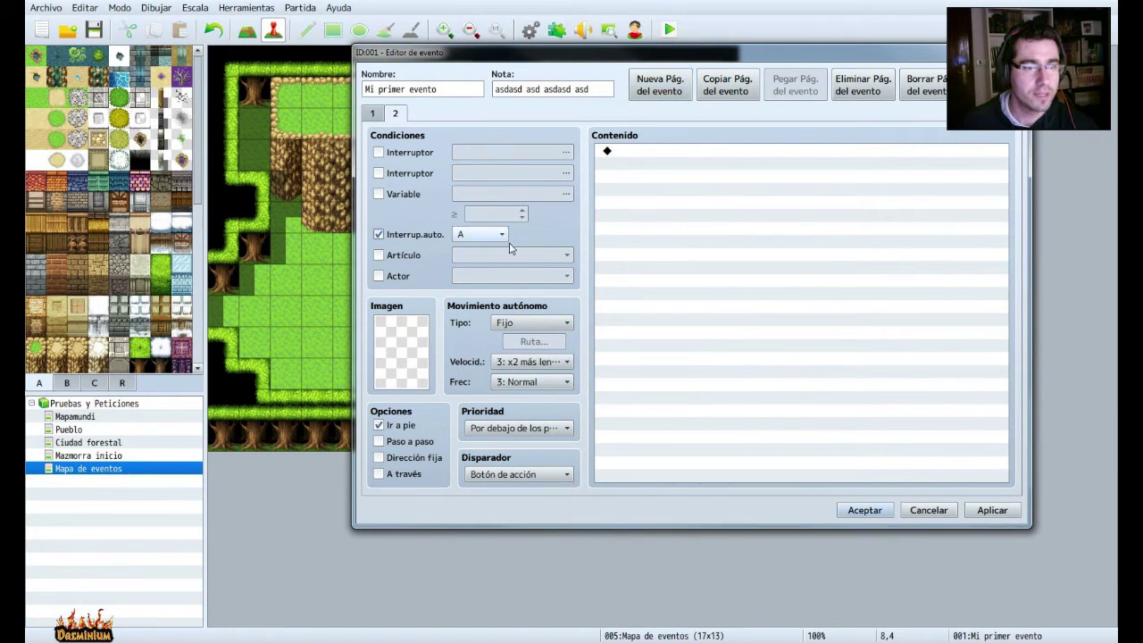
# Set the second page's image to the front-facing chicken from the Nature character sheet.
pyautogui.doubleClick(395, 367)
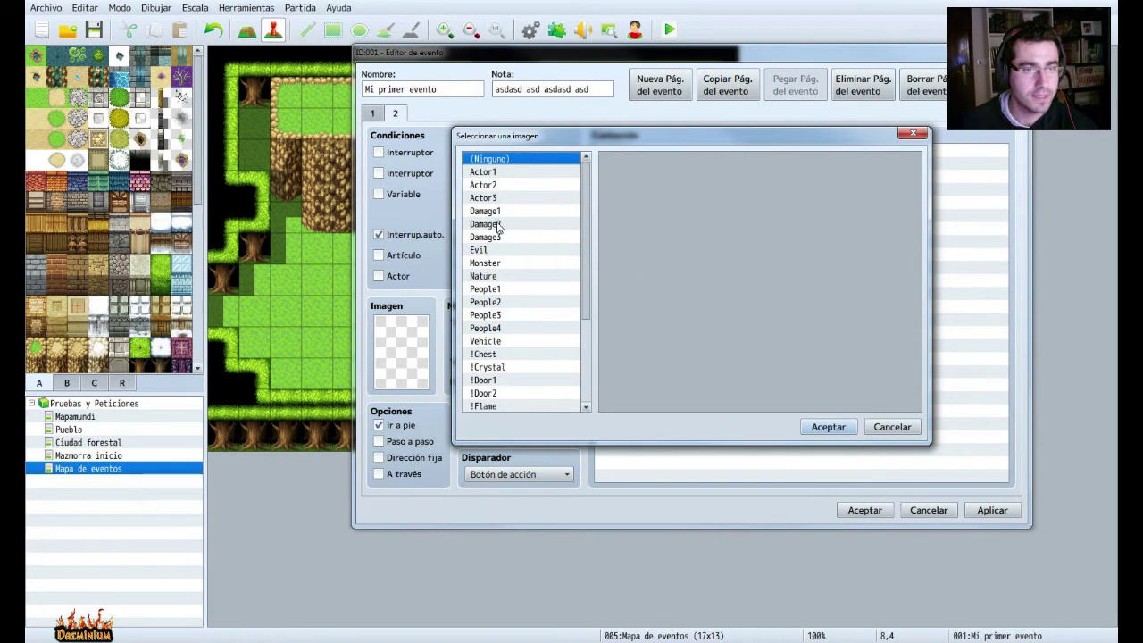
pyautogui.scroll(-1, 496, 234)
pyautogui.scroll(-1, 496, 319)
pyautogui.scroll(2, 497, 319)
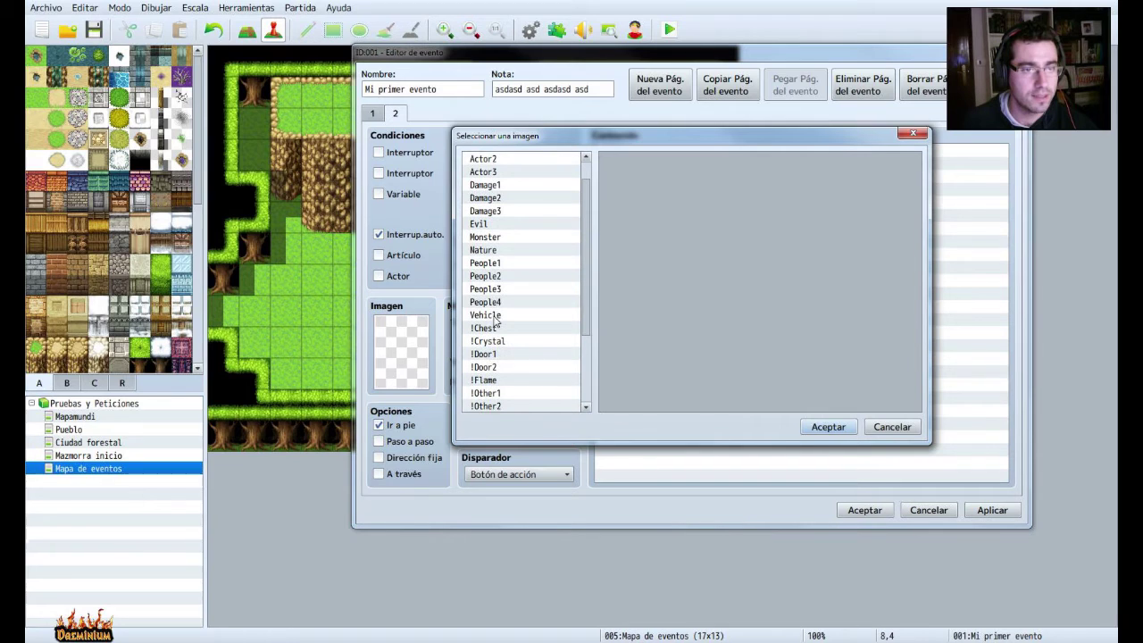
pyautogui.click(496, 252)
pyautogui.click(772, 168)
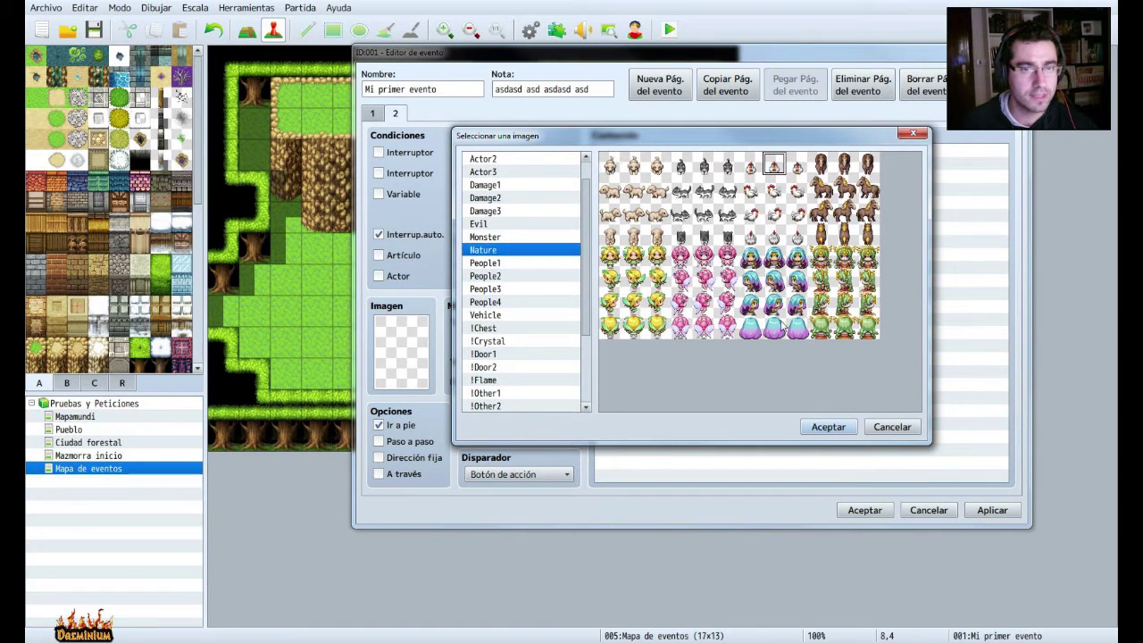
pyautogui.click(805, 427)
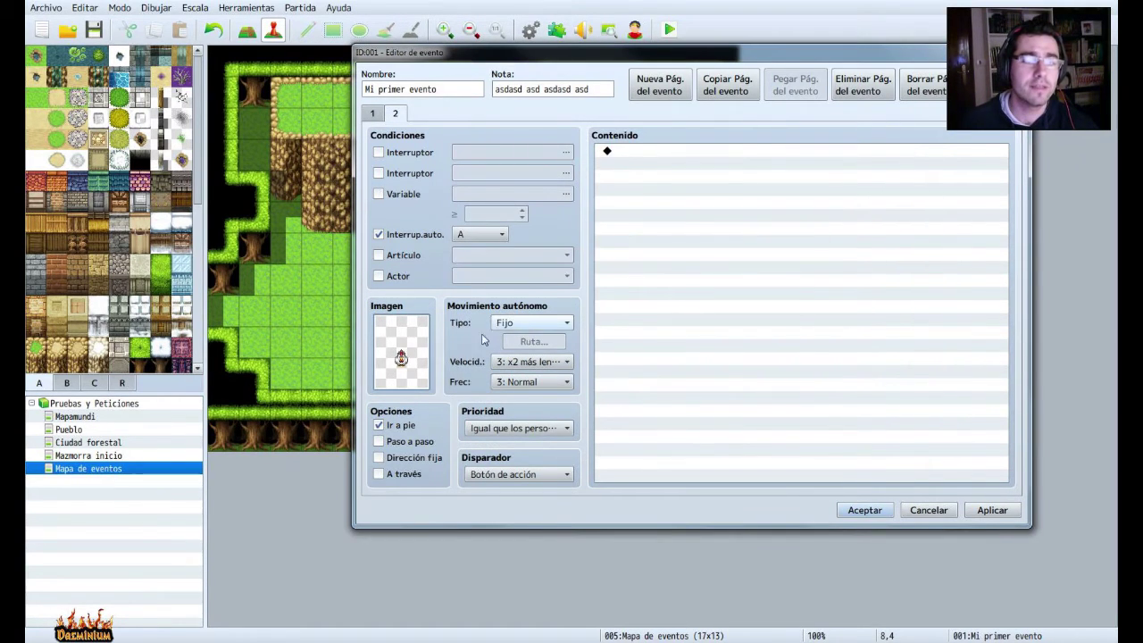
# Set the second page's autonomous movement type to Personalizado.
pyautogui.click(541, 326)
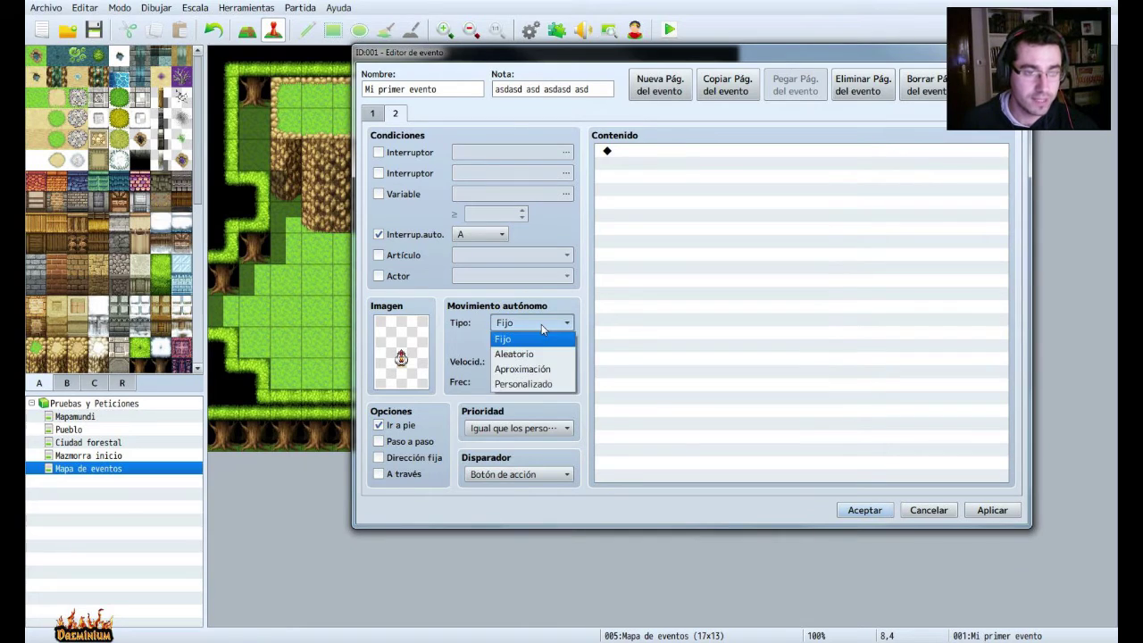
pyautogui.click(537, 372)
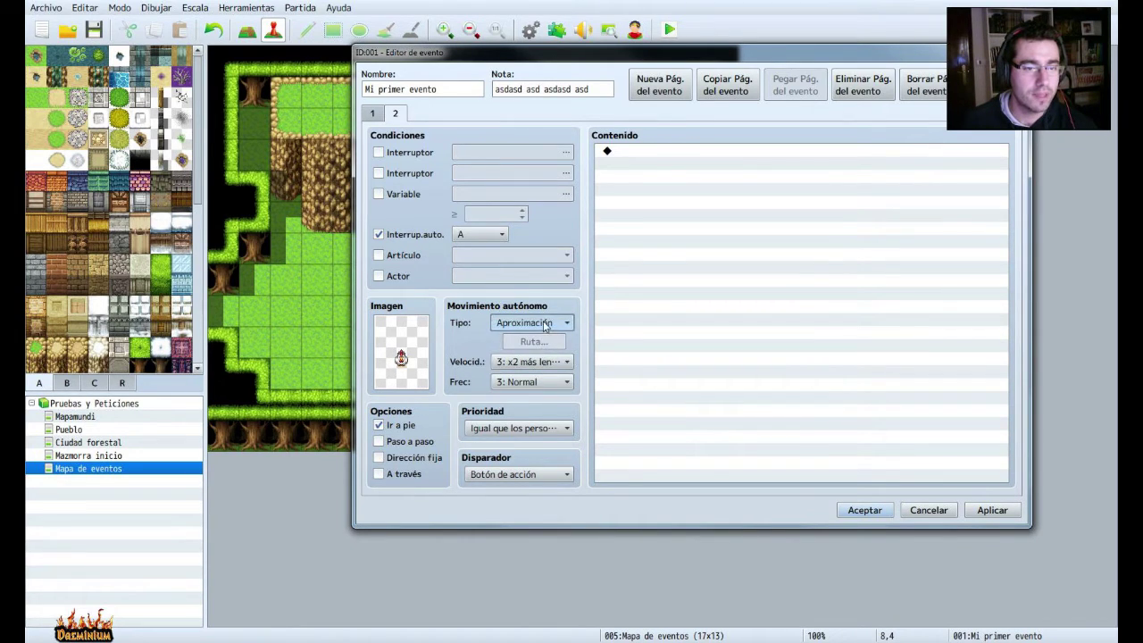
pyautogui.click(543, 325)
pyautogui.click(534, 385)
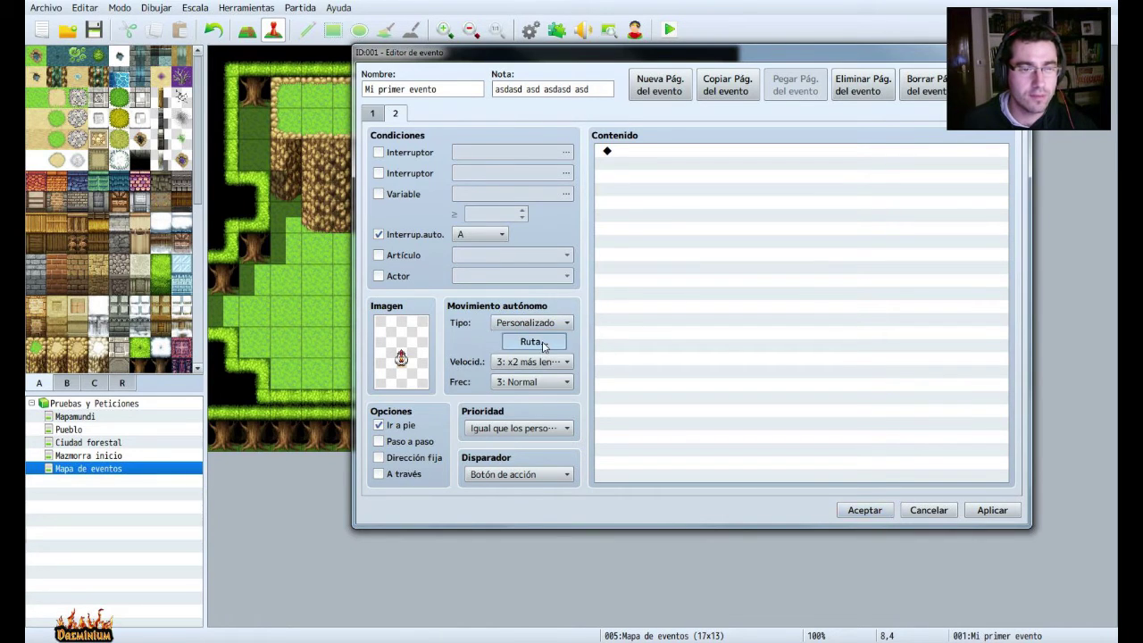
# Define the second page's custom movement route with four "Alejar del jugador" commands, keeping the movements repeating.
pyautogui.click(536, 342)
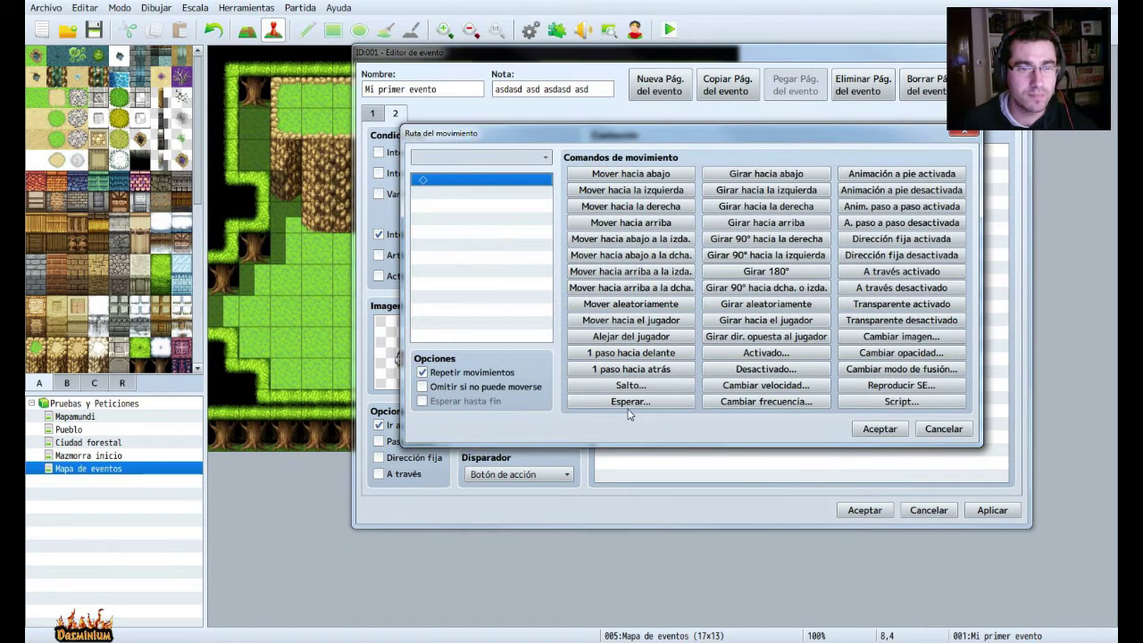
pyautogui.click(966, 133)
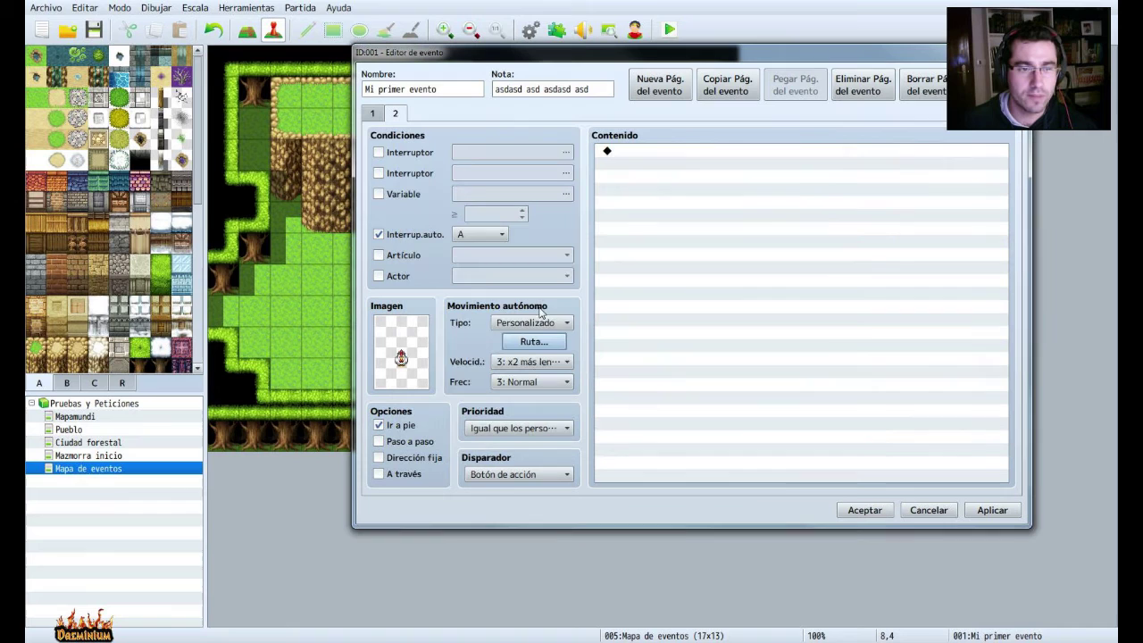
pyautogui.click(534, 342)
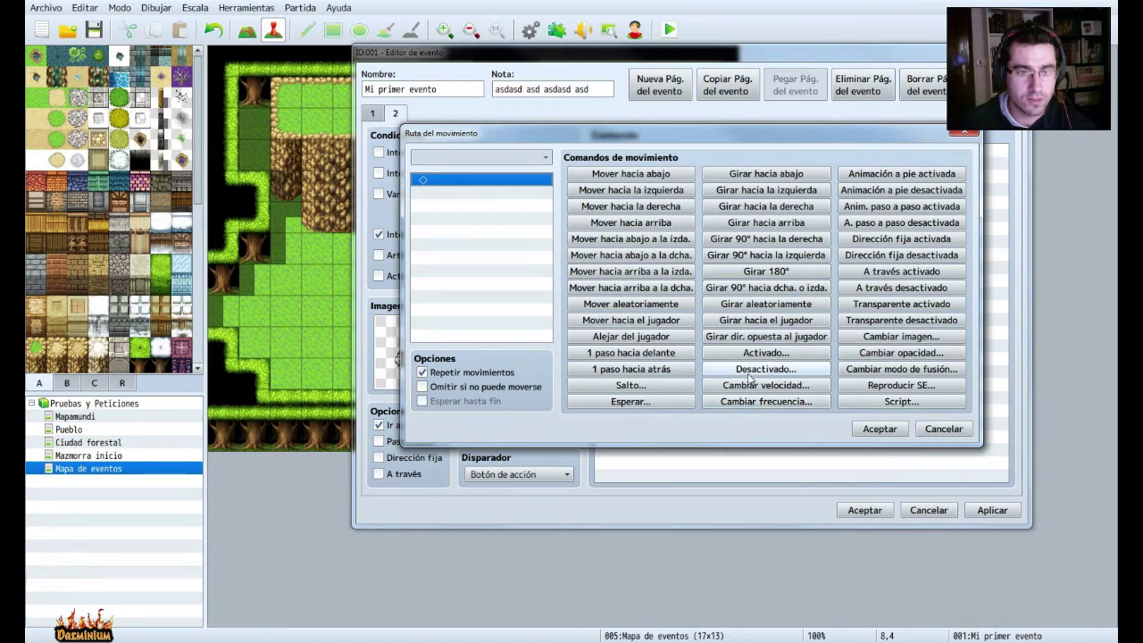
pyautogui.click(645, 341)
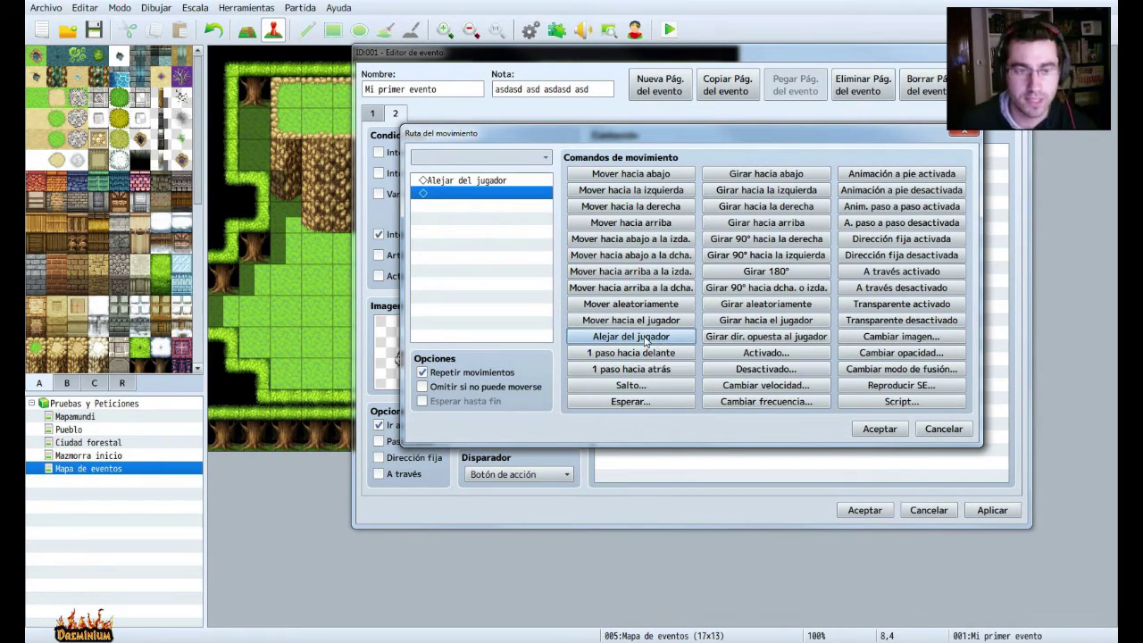
pyautogui.click(672, 338)
pyautogui.click(672, 338)
pyautogui.click(672, 338)
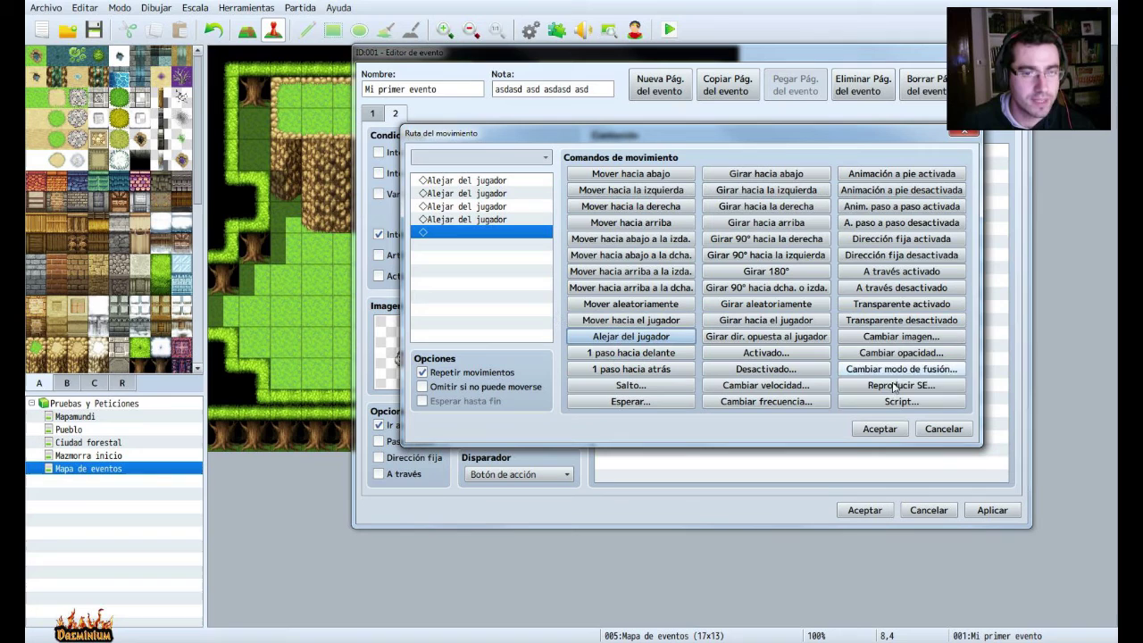
pyautogui.click(877, 430)
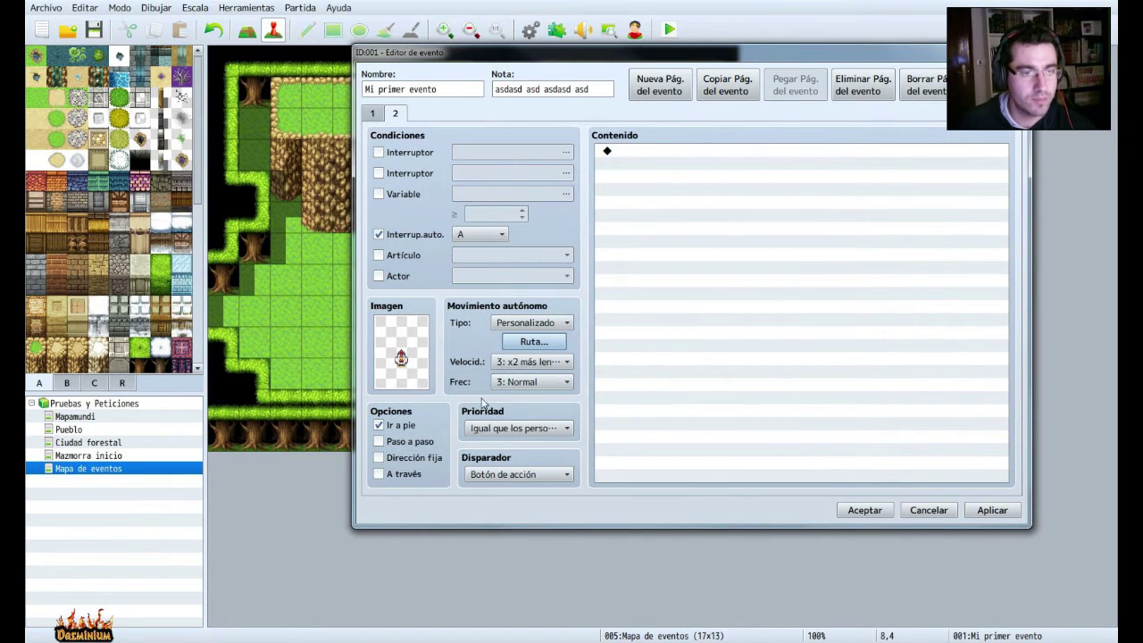
# Set the second page's movement speed to "6: x4 más rápido" and frequency to "5: Máximo", and apply the changes.
pyautogui.click(532, 362)
pyautogui.click(529, 452)
pyautogui.click(534, 381)
pyautogui.click(530, 458)
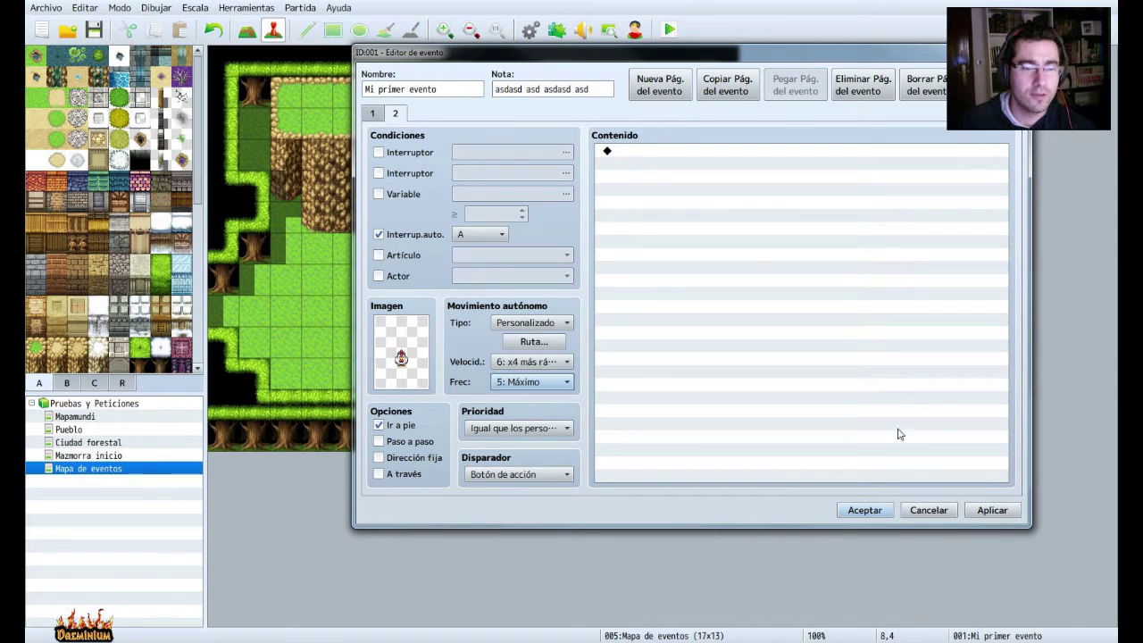
pyautogui.click(993, 510)
# Add an Esperar command of 300 frames to the second page's contents.
pyautogui.doubleClick(627, 152)
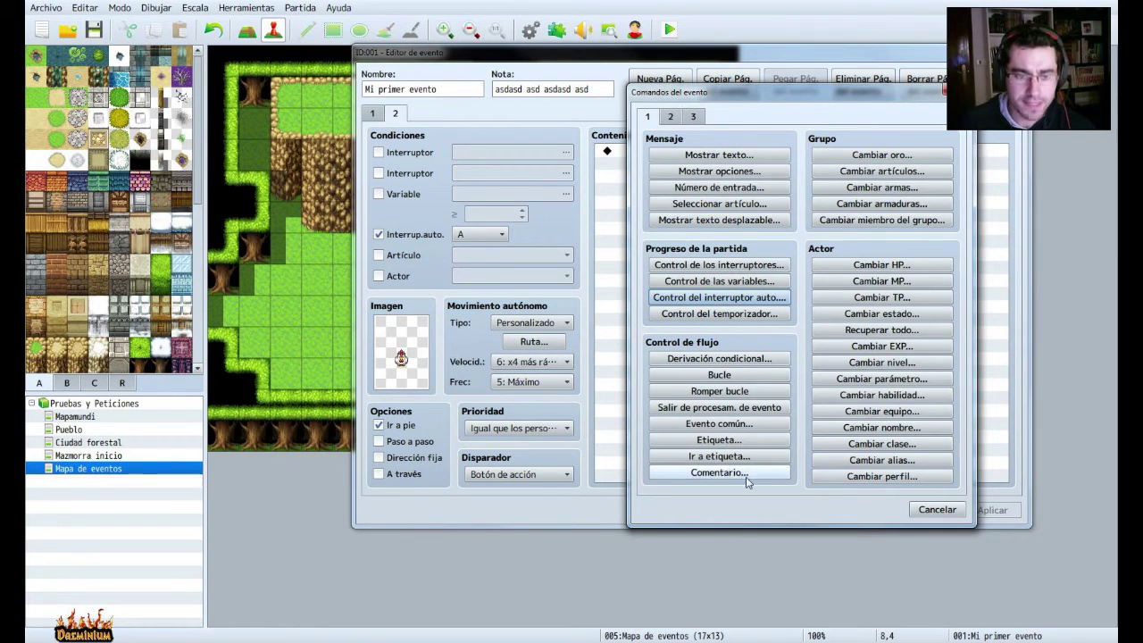
pyautogui.click(671, 117)
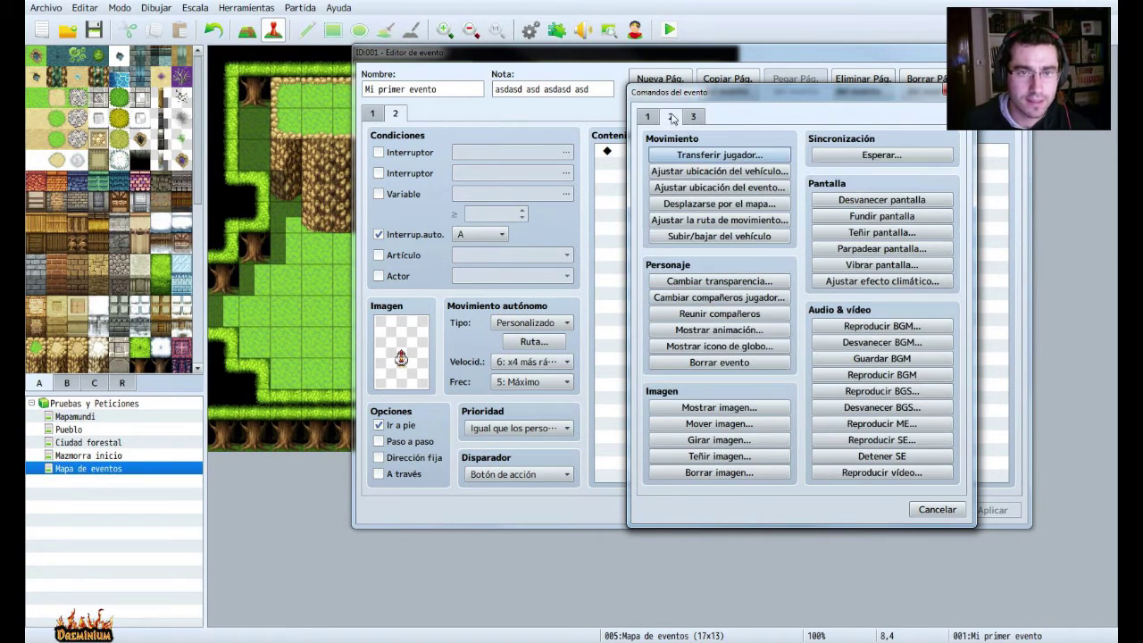
pyautogui.click(891, 157)
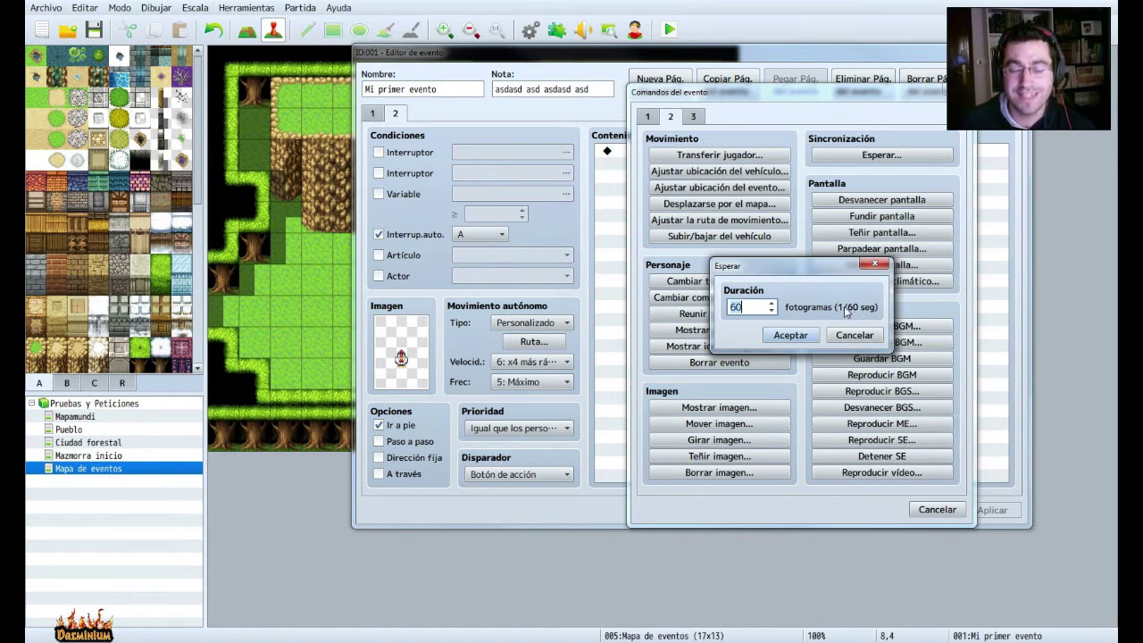
pyautogui.moveTo(741, 306); pyautogui.dragTo(717, 306)
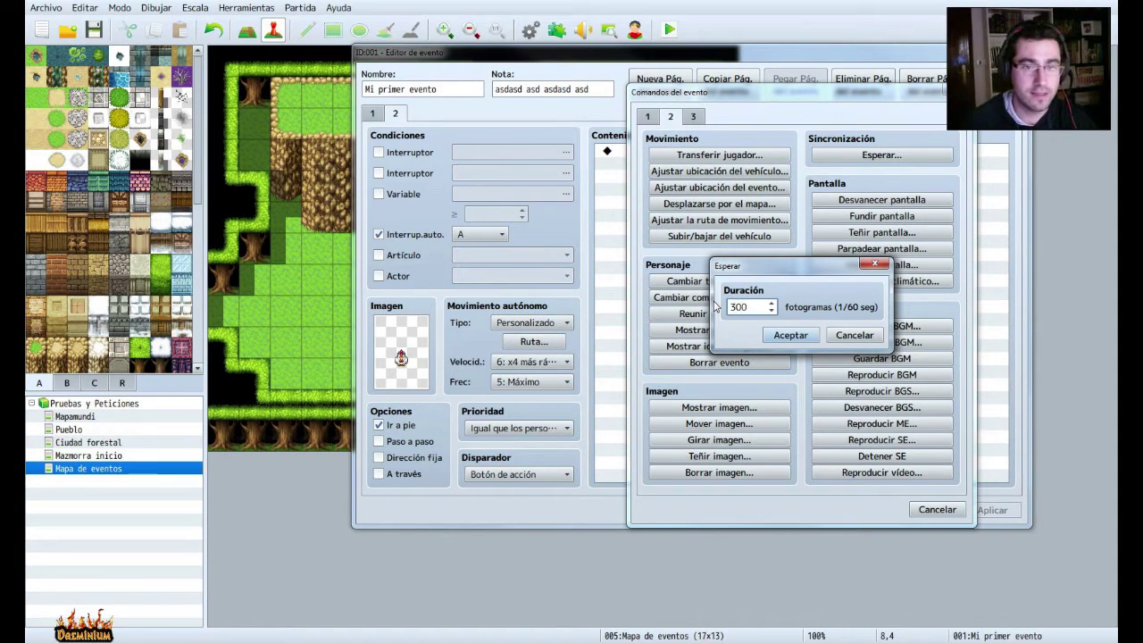
pyautogui.click(790, 335)
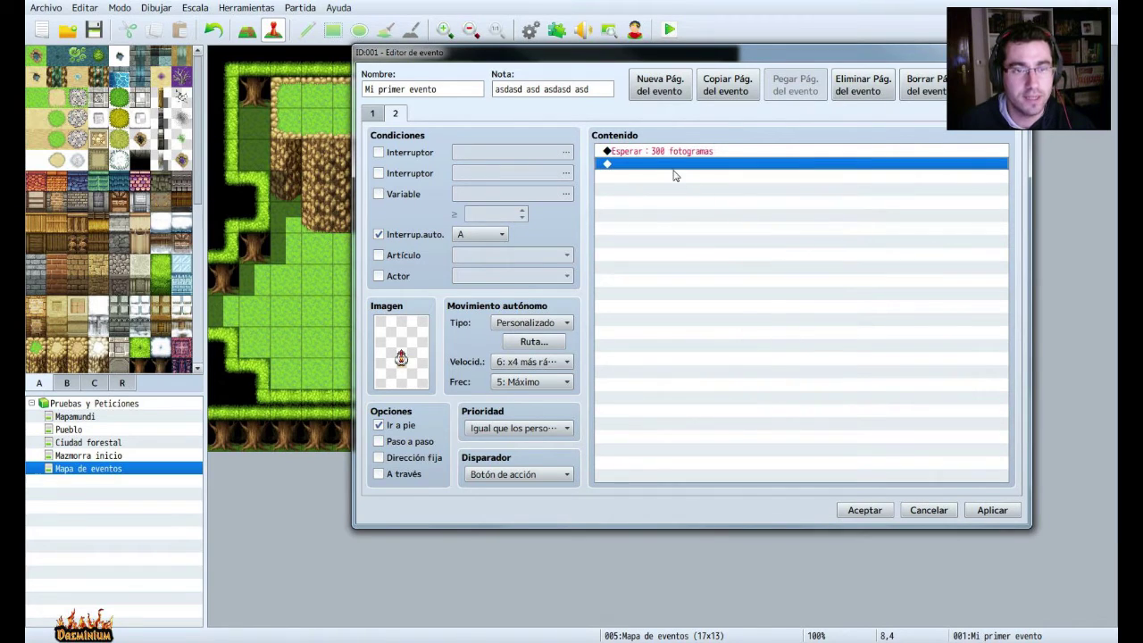
# Set the second page's trigger to Paralelo and apply the change.
pyautogui.click(536, 474)
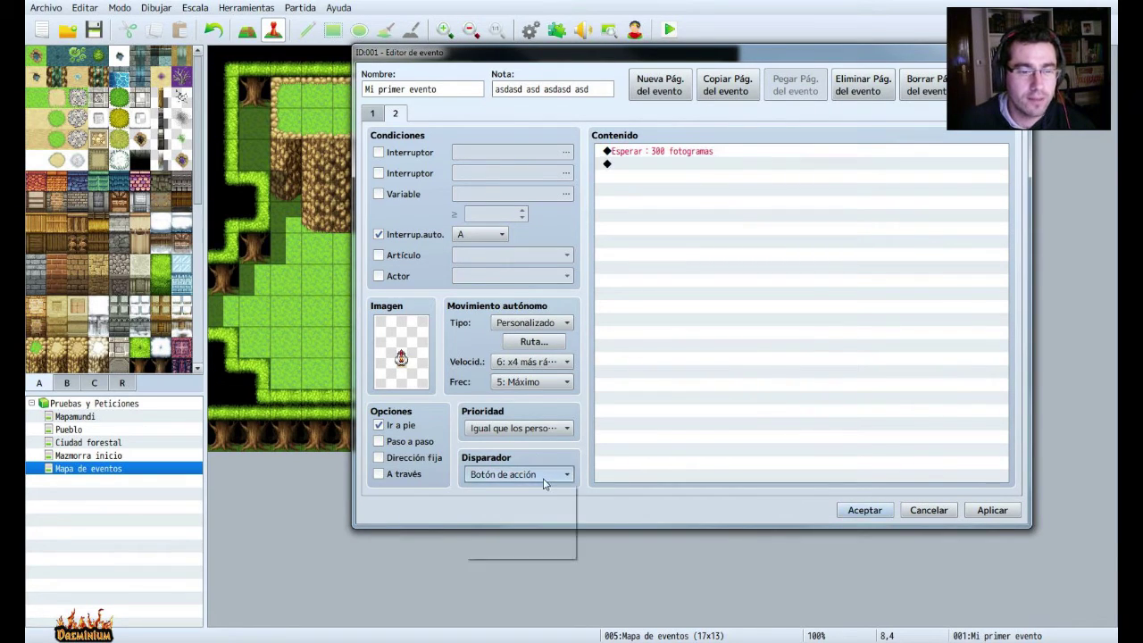
pyautogui.click(542, 553)
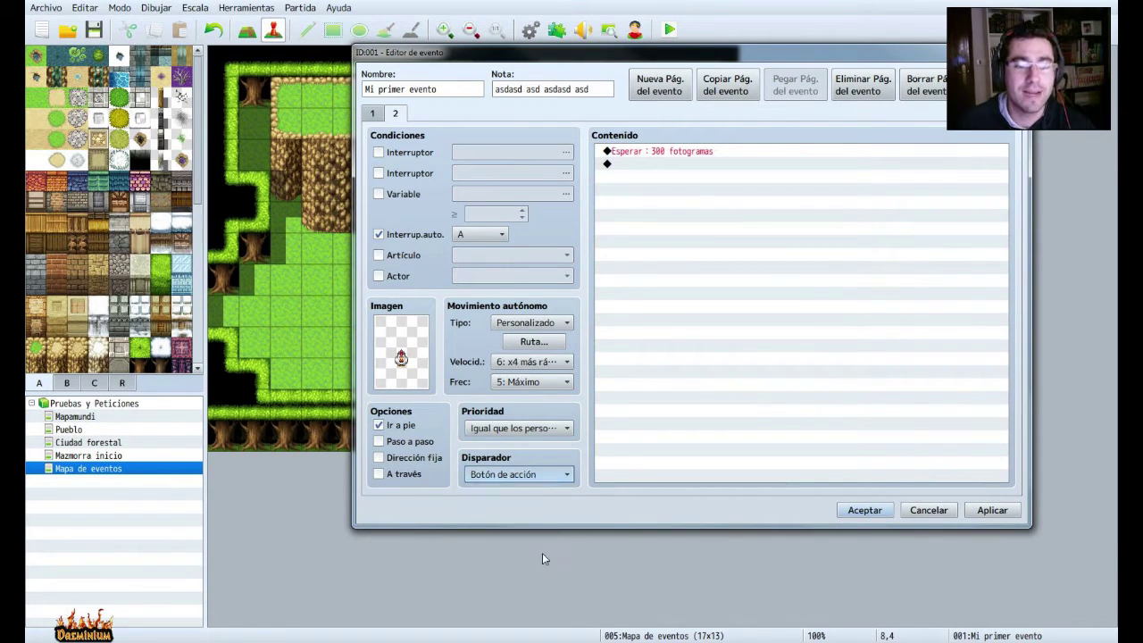
pyautogui.click(992, 510)
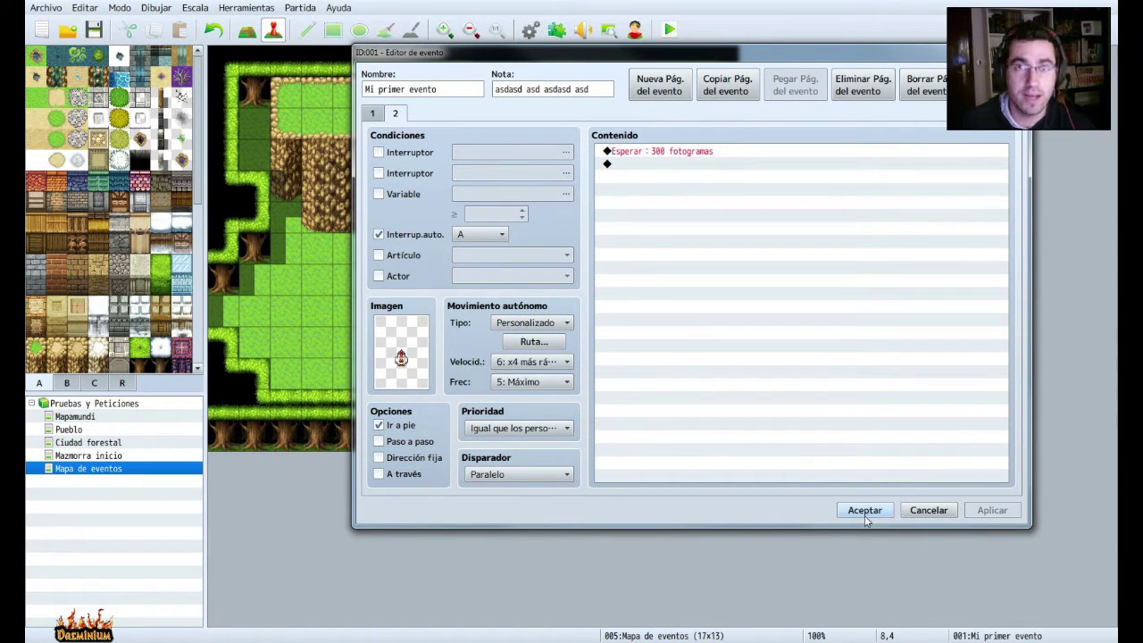
# Add a command after the wait that turns self switch A off, and accept the chicken event.
pyautogui.doubleClick(639, 169)
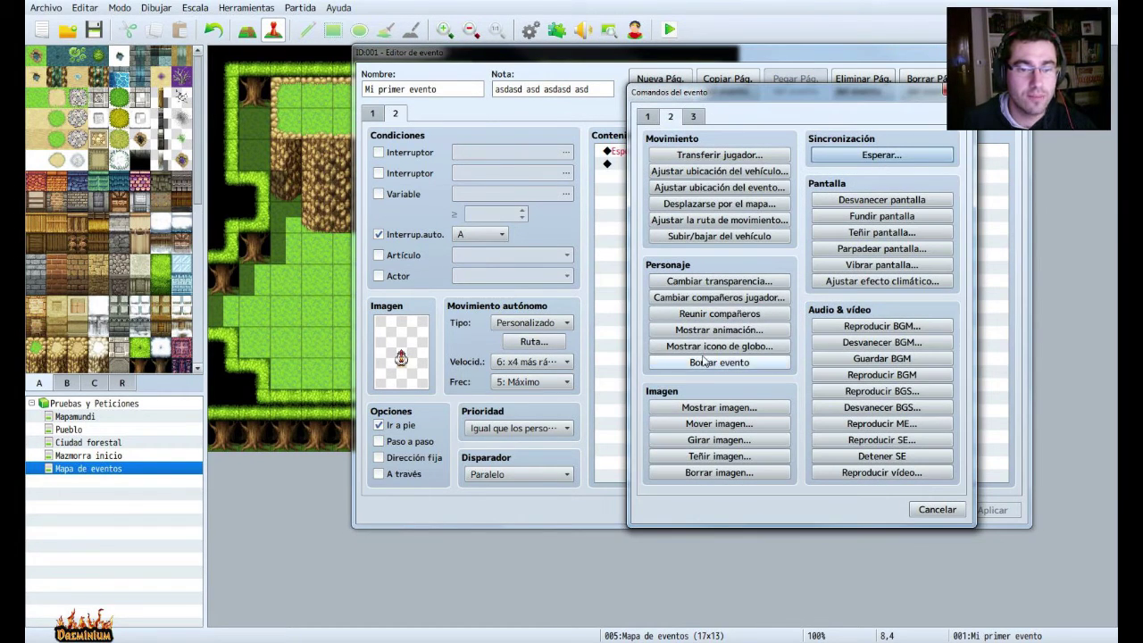
pyautogui.click(648, 117)
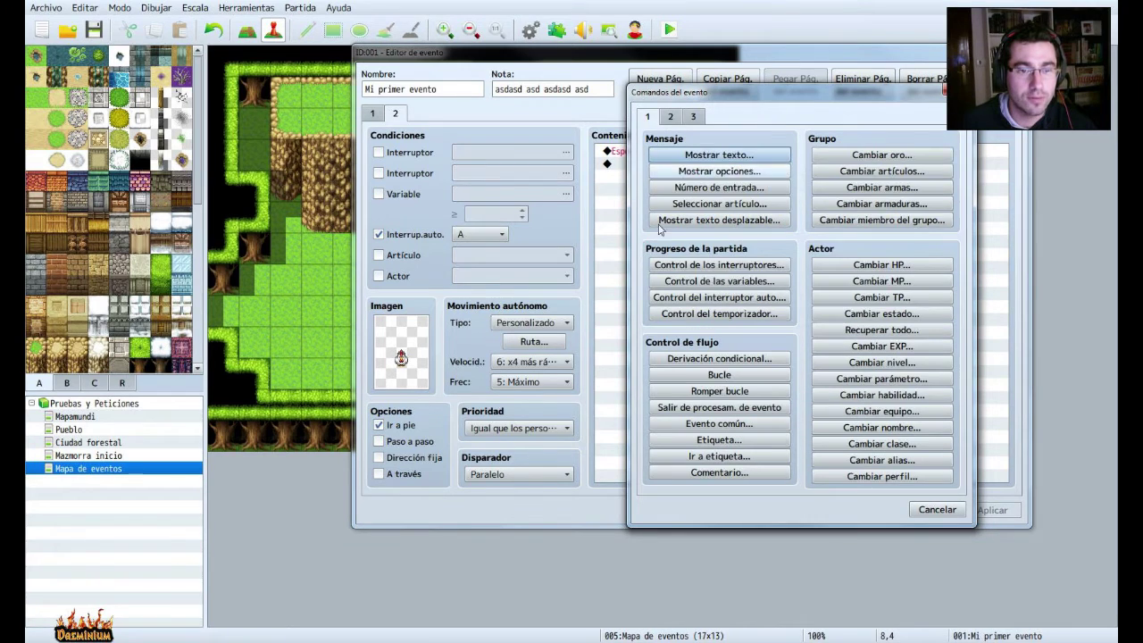
pyautogui.click(737, 297)
pyautogui.click(812, 330)
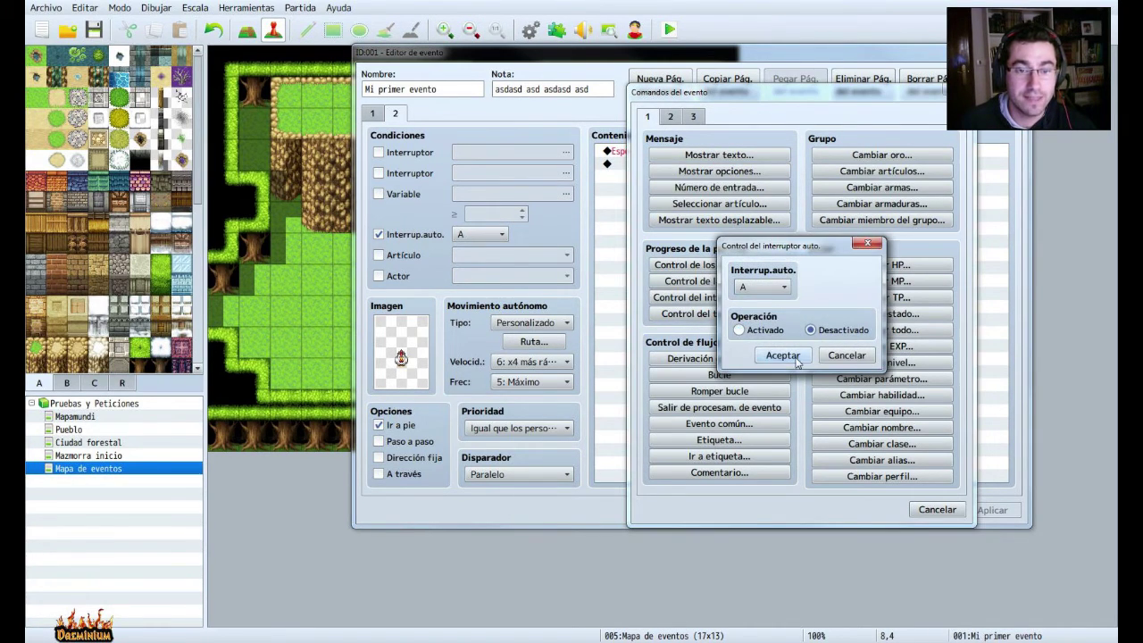
pyautogui.click(781, 355)
pyautogui.click(865, 510)
# Save the project changes, launch a playtest and start a new game.
pyautogui.click(669, 30)
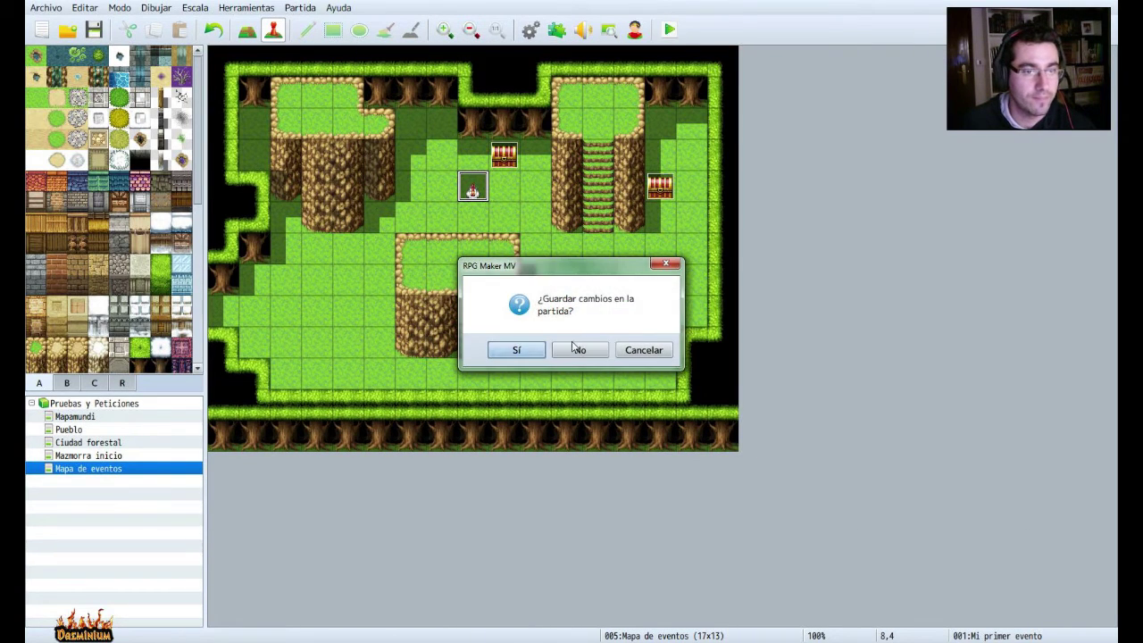
pyautogui.click(516, 350)
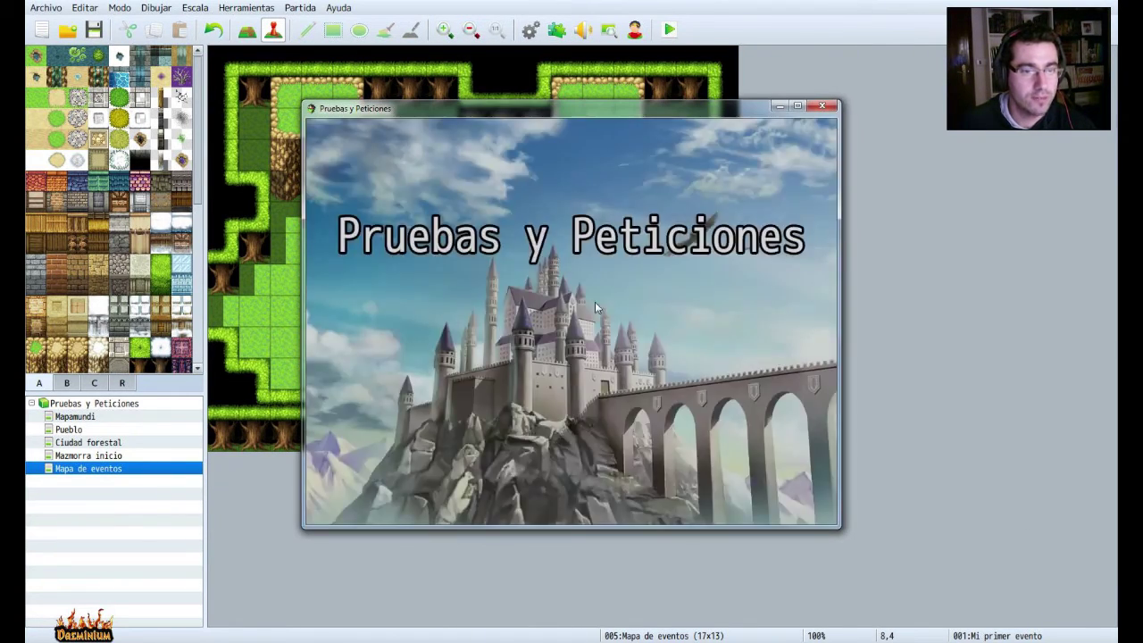
pyautogui.press('Return')
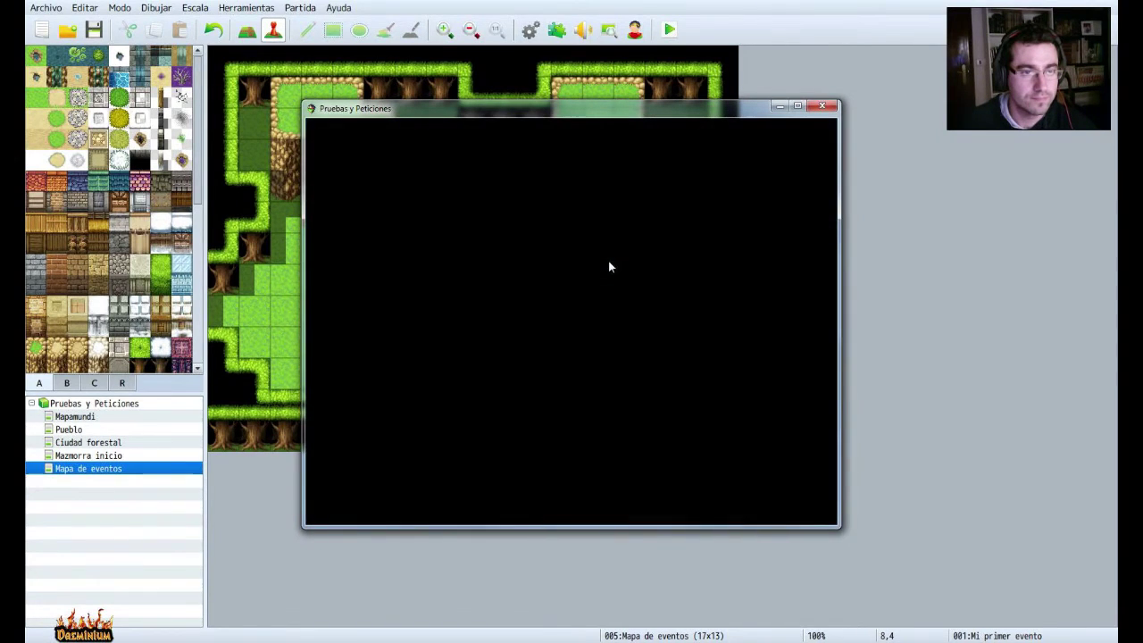
# Walk the character up to the chicken repeatedly to test its reaction and fleeing movement, and close the playtest.
pyautogui.press('Up')
pyautogui.press('Left')
pyautogui.press('Up')
pyautogui.press('Left')
pyautogui.press('Up')
pyautogui.press('Left')
pyautogui.click(541, 212)
pyautogui.click(579, 277)
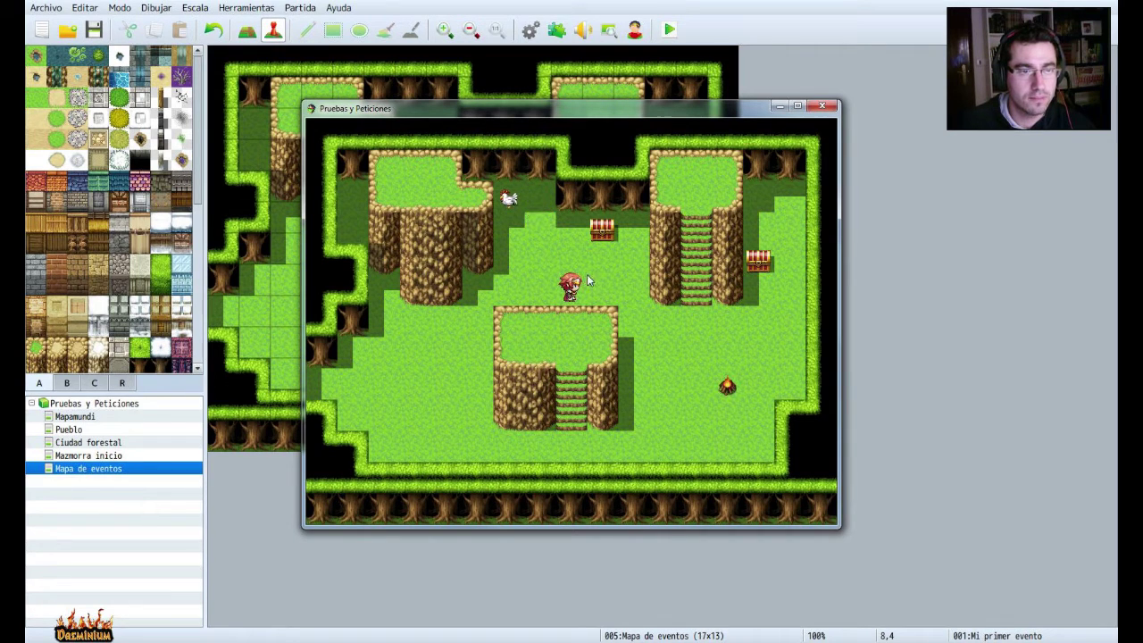
pyautogui.click(549, 236)
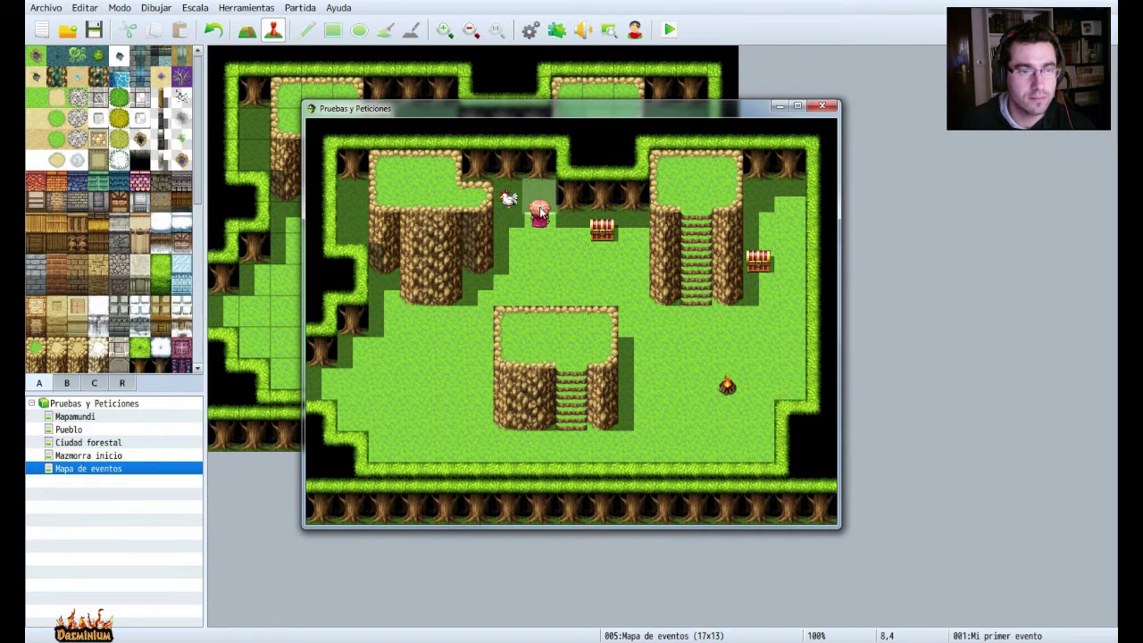
pyautogui.click(516, 229)
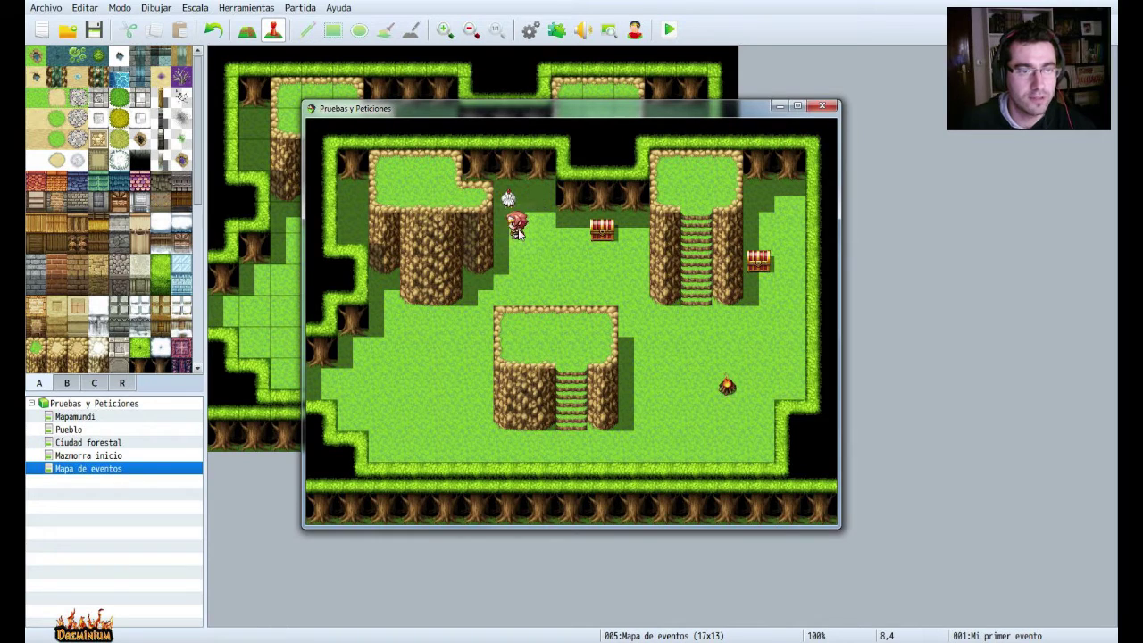
pyautogui.click(519, 206)
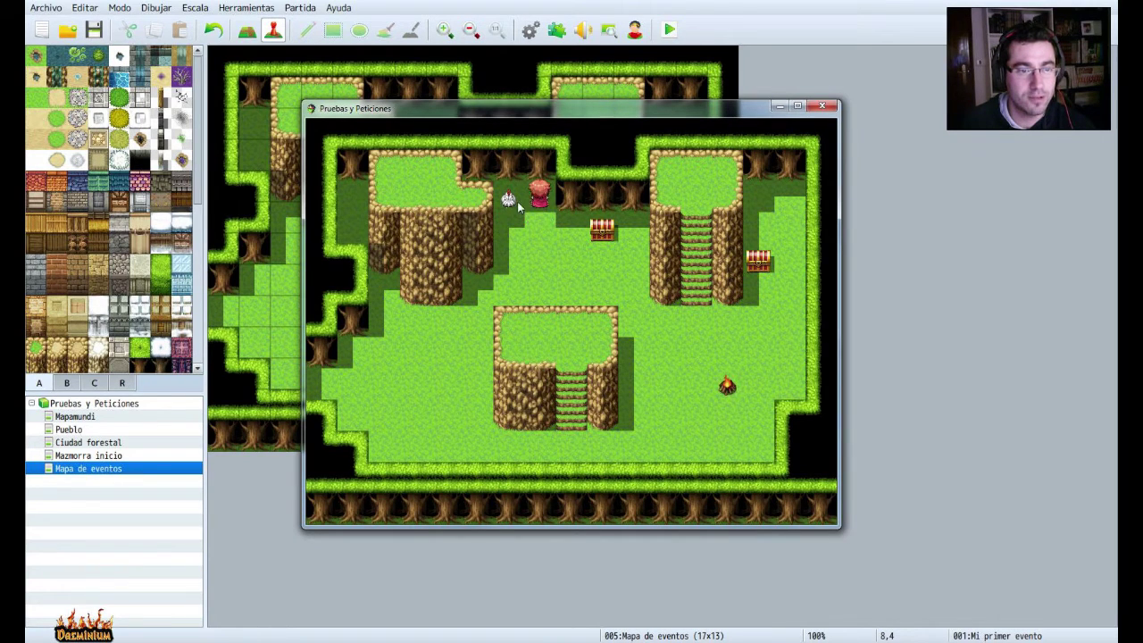
pyautogui.click(574, 272)
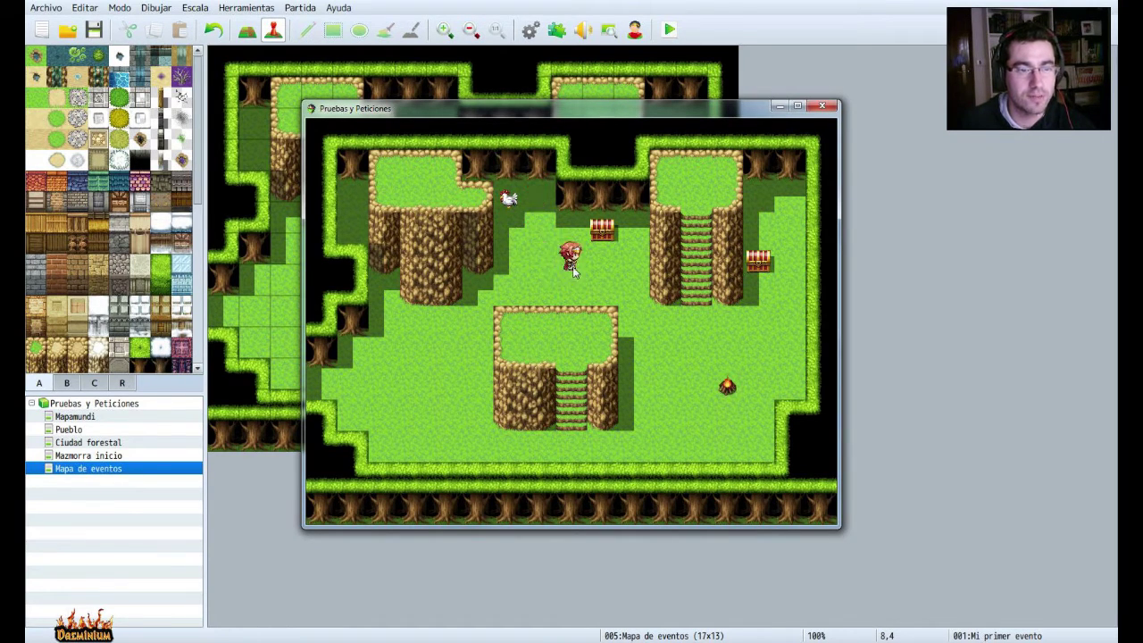
pyautogui.click(511, 216)
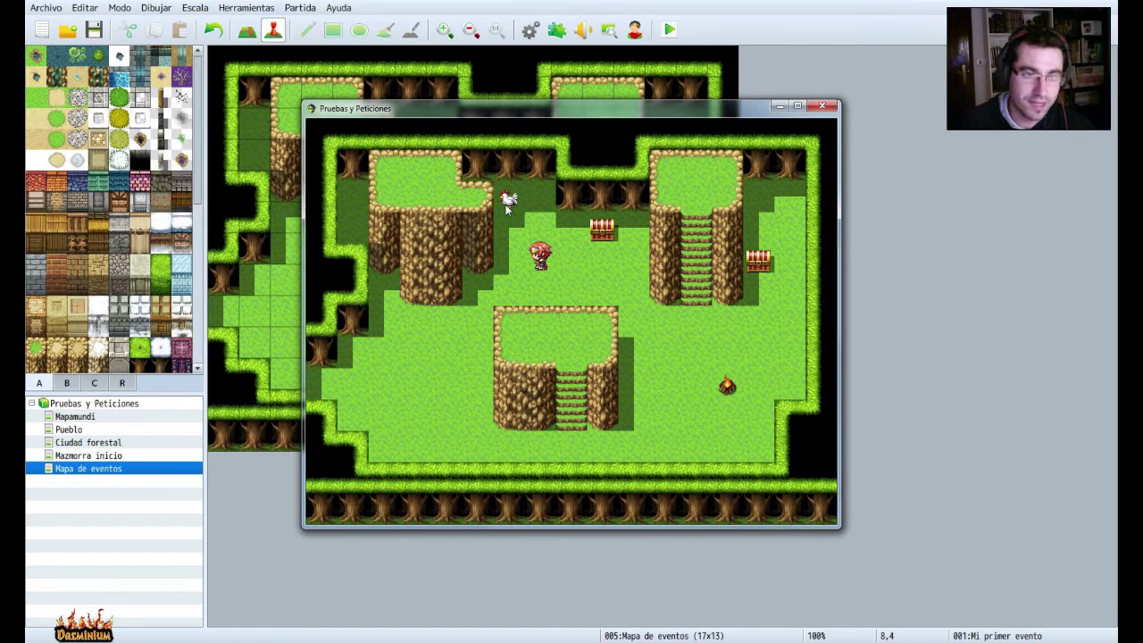
pyautogui.click(626, 282)
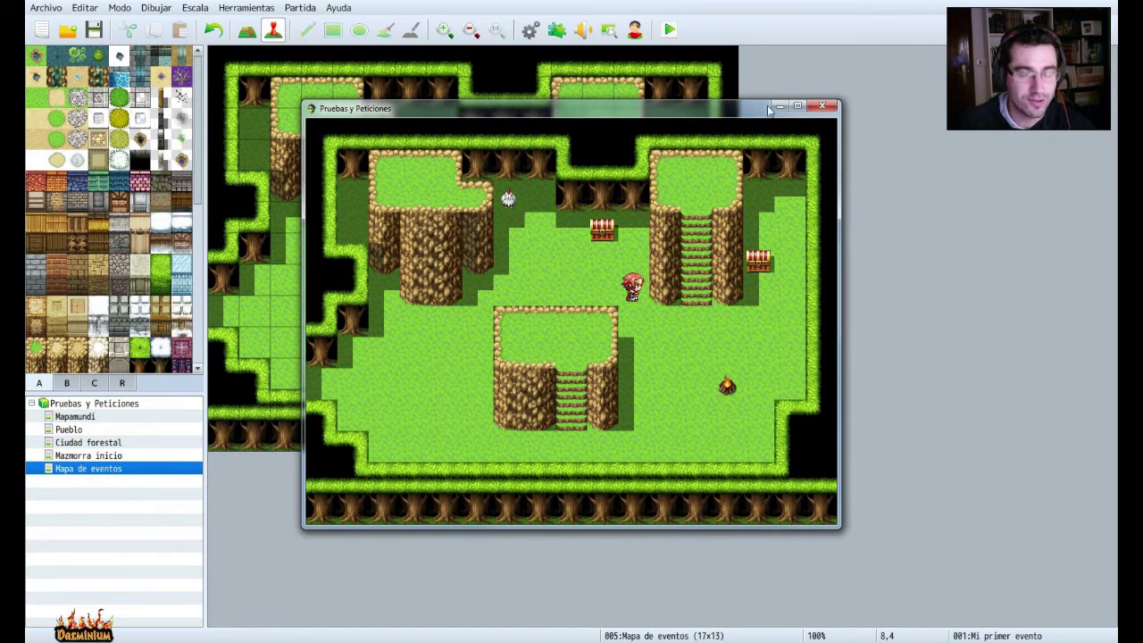
pyautogui.click(822, 107)
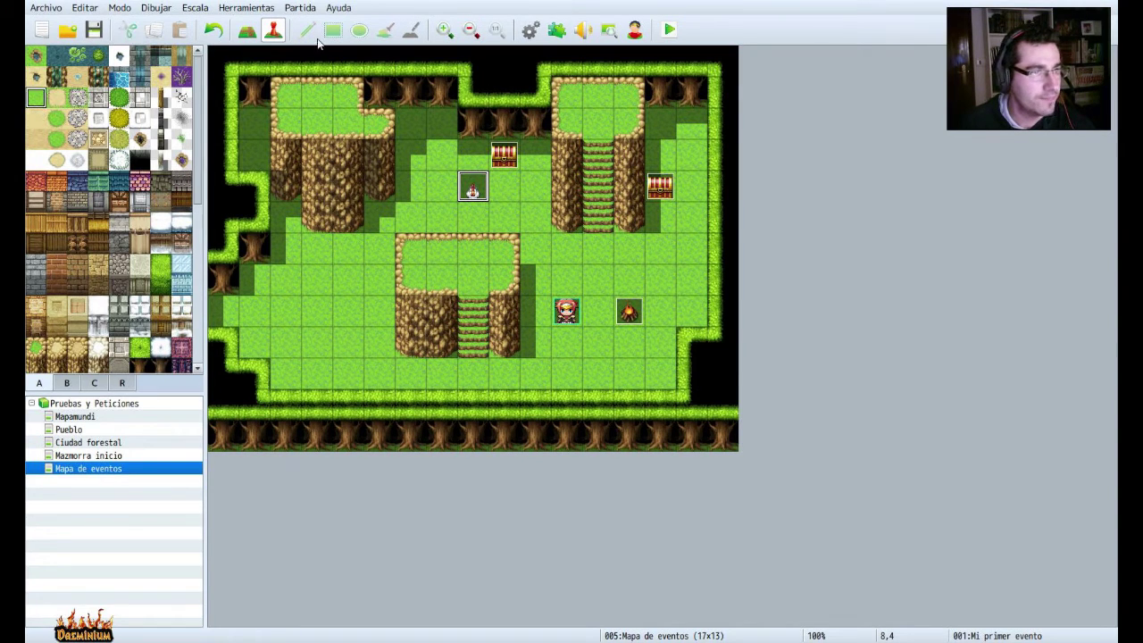
# Switch to map editing and paint grass over the western and central raised cliffs to clear open ground.
pyautogui.click(247, 29)
pyautogui.moveTo(287, 123)
pyautogui.mouseDown()
pyautogui.moveTo(391, 143)
pyautogui.moveTo(391, 190)
pyautogui.moveTo(344, 215)
pyautogui.moveTo(347, 159)
pyautogui.moveTo(290, 156)
pyautogui.moveTo(295, 183)
pyautogui.moveTo(317, 188)
pyautogui.moveTo(413, 275)
pyautogui.moveTo(505, 266)
pyautogui.moveTo(512, 350)
pyautogui.moveTo(456, 330)
pyautogui.moveTo(500, 311)
pyautogui.moveTo(408, 273)
pyautogui.moveTo(413, 338)
pyautogui.mouseUp()
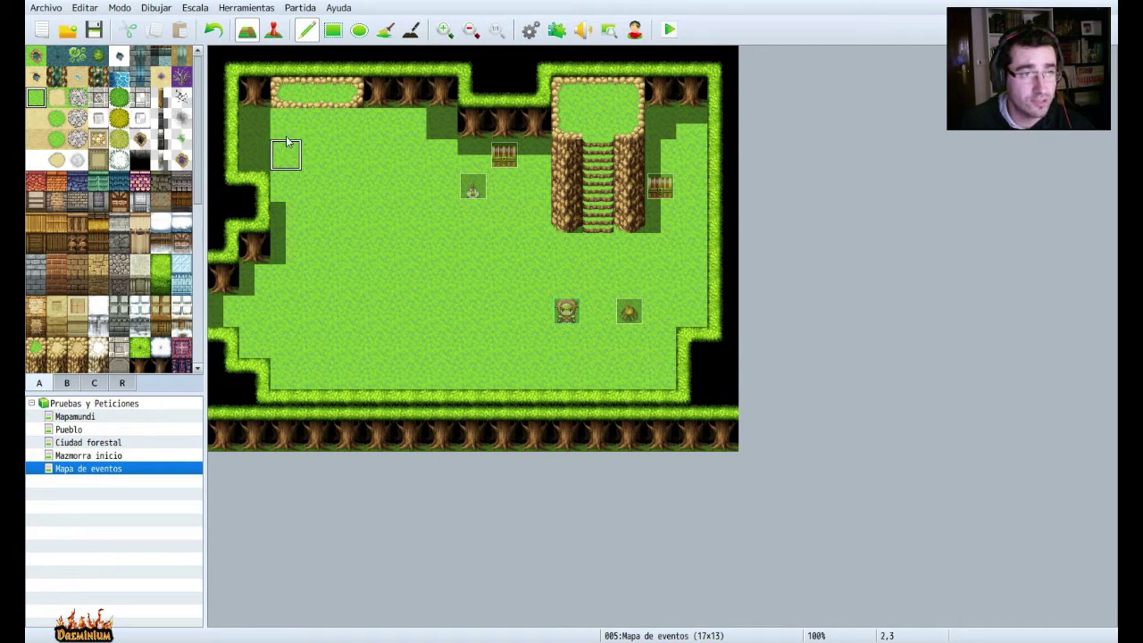
pyautogui.scroll(-2, 129, 328)
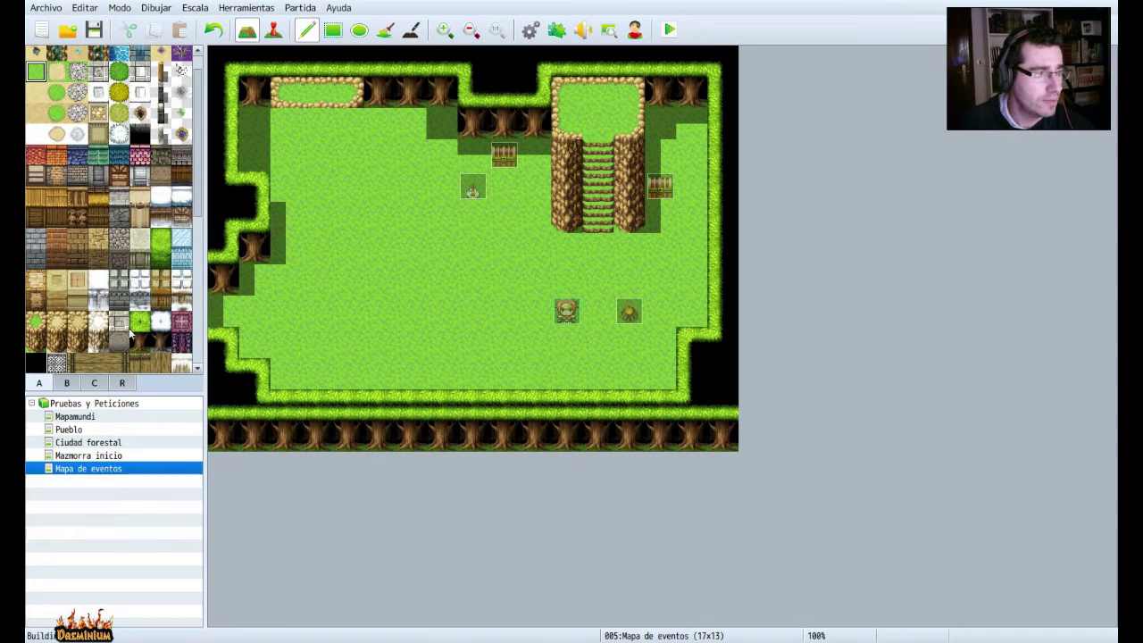
# Paint tree-trunk wall tiles over the small stone-edged ledge in the northwest wall of Mapa de eventos.
pyautogui.click(141, 343)
pyautogui.moveTo(259, 90); pyautogui.dragTo(375, 89)
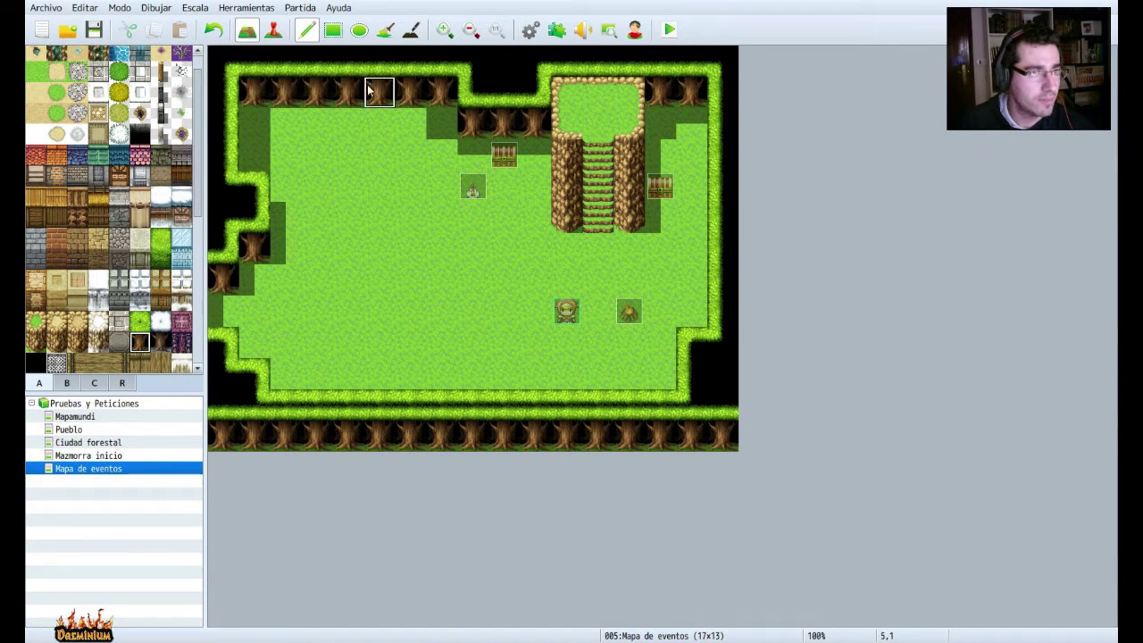
# Run a playtest, saving the project changes, and start a new game.
pyautogui.click(669, 29)
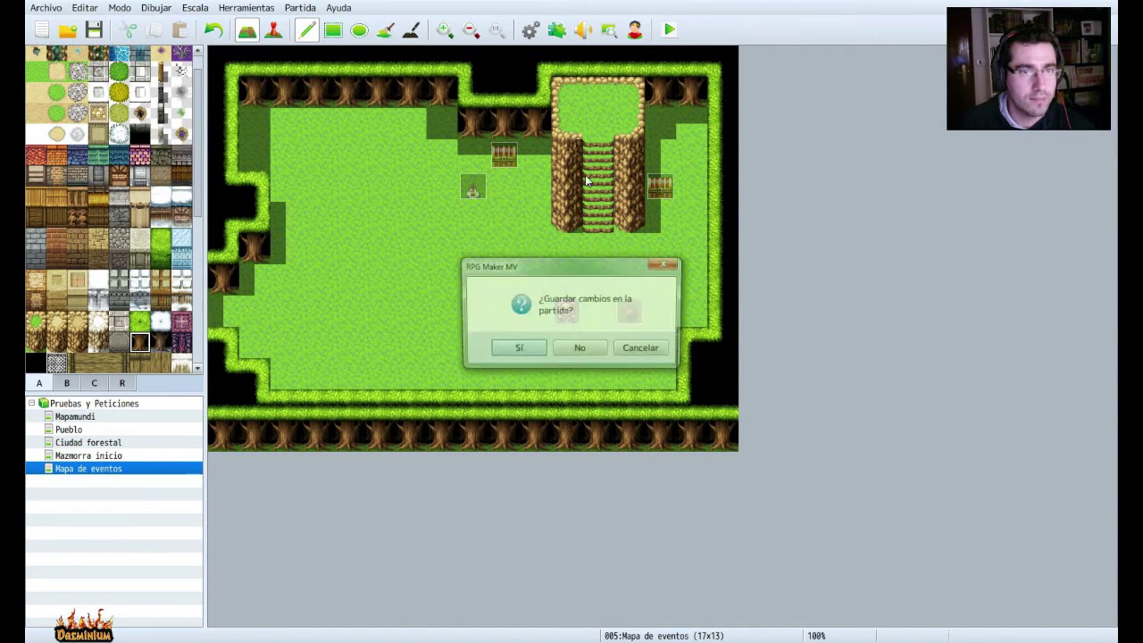
pyautogui.click(518, 349)
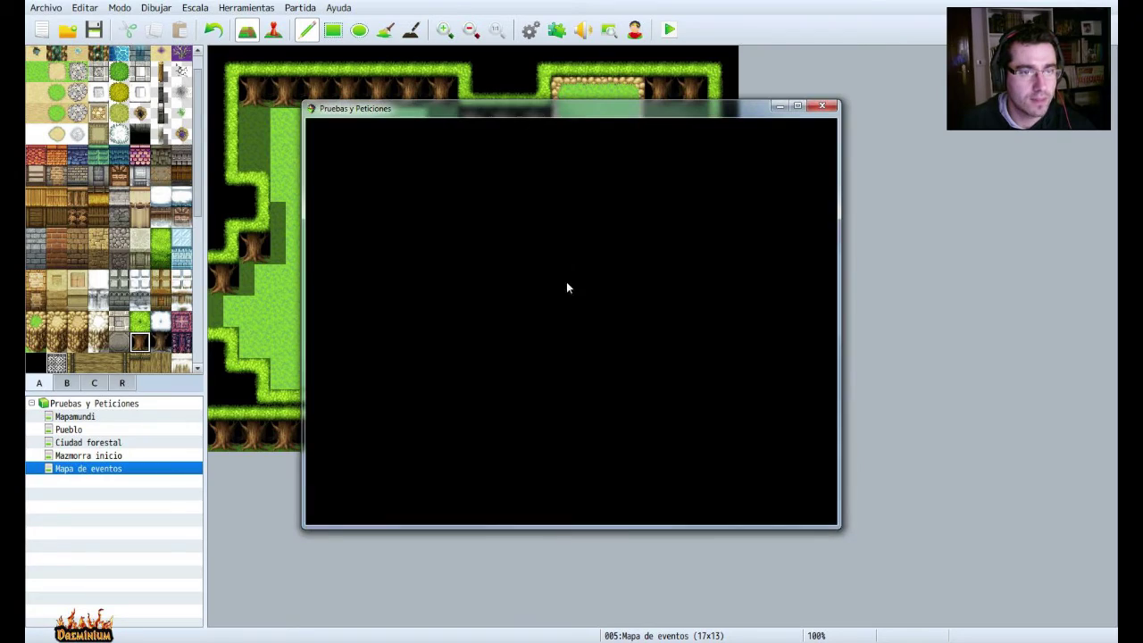
pyautogui.press('Return')
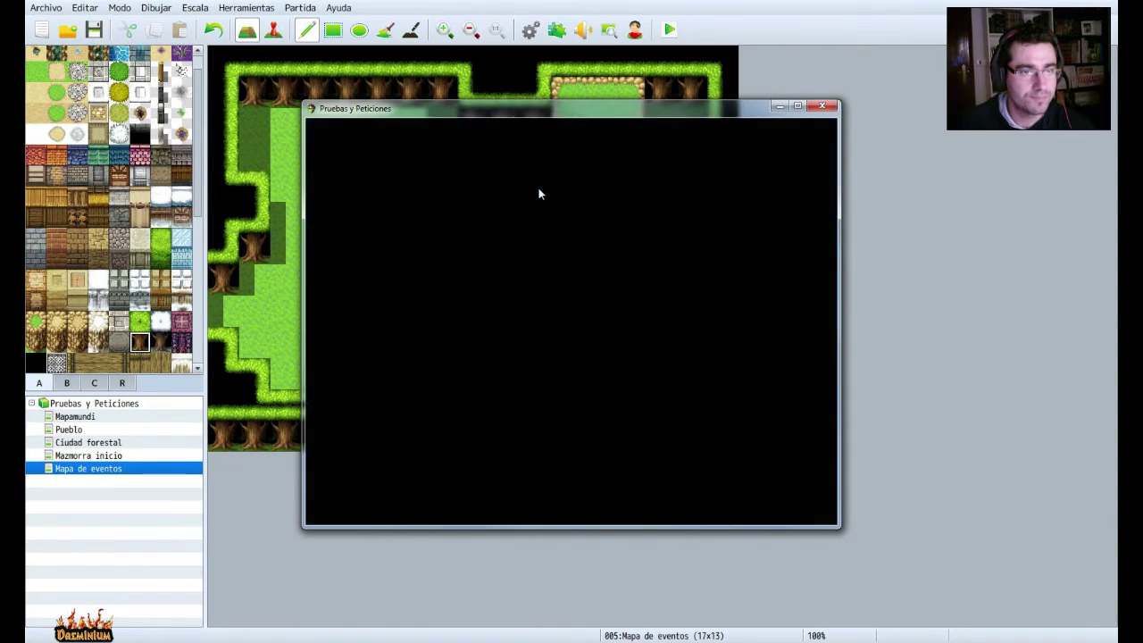
# Test the chicken's reaction by walking the character up to it and away again, and close the playtest.
pyautogui.click(570, 263)
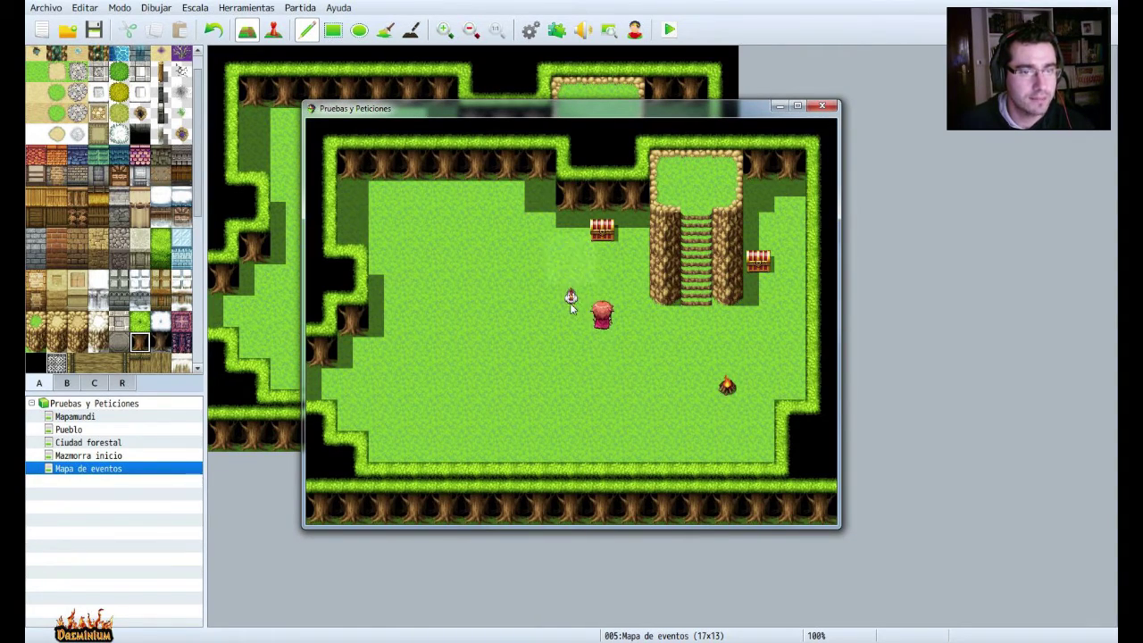
pyautogui.click(571, 336)
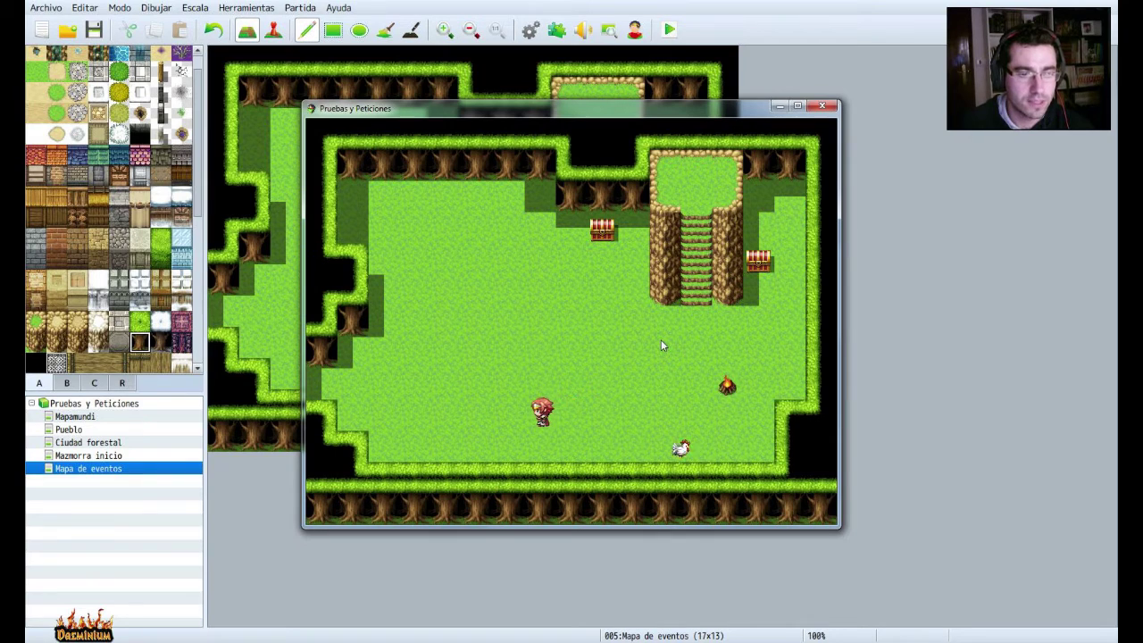
pyautogui.press('Right')
pyautogui.press('Right')
pyautogui.press('Right')
pyautogui.press('Right')
pyautogui.press('Right')
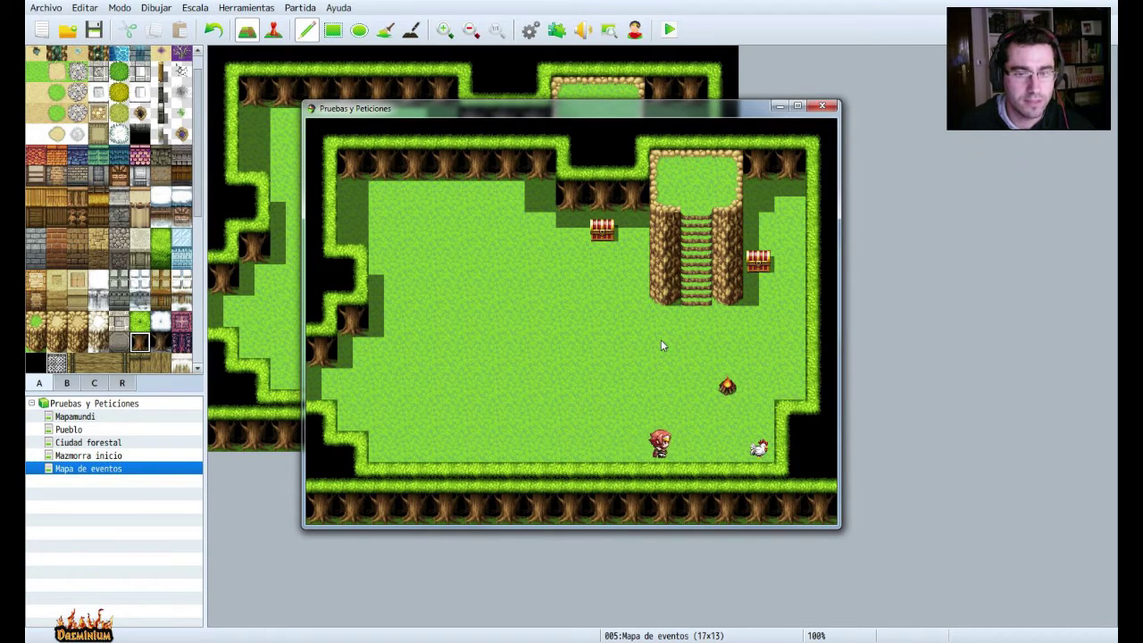
pyautogui.press('Left')
pyautogui.press('Right')
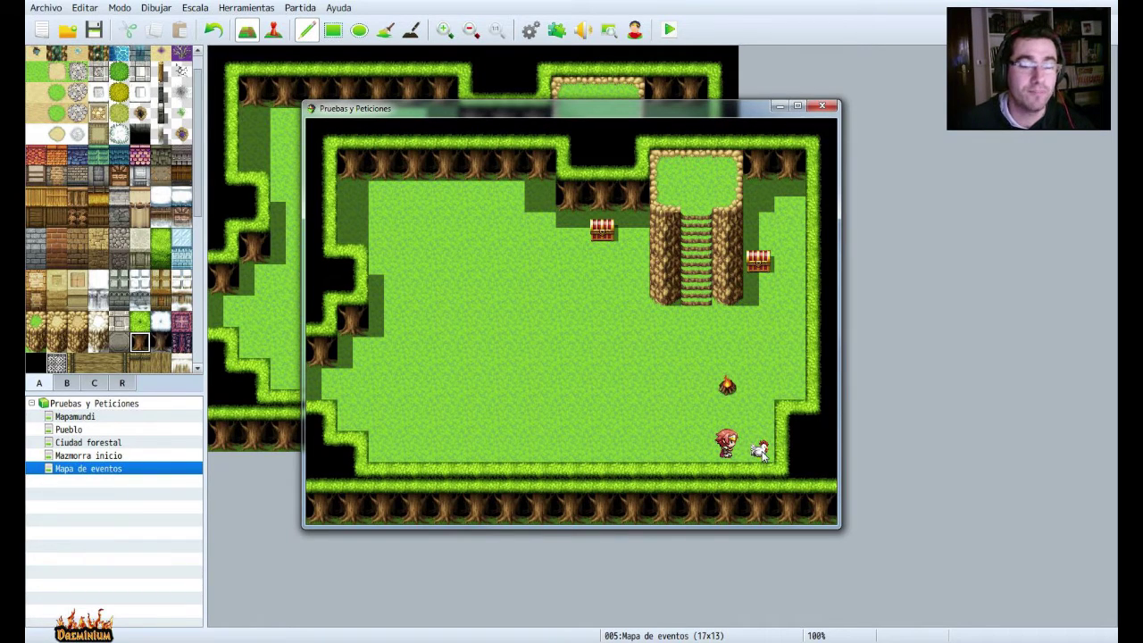
pyautogui.press('Return')
pyautogui.moveTo(631, 437); pyautogui.dragTo(505, 411)
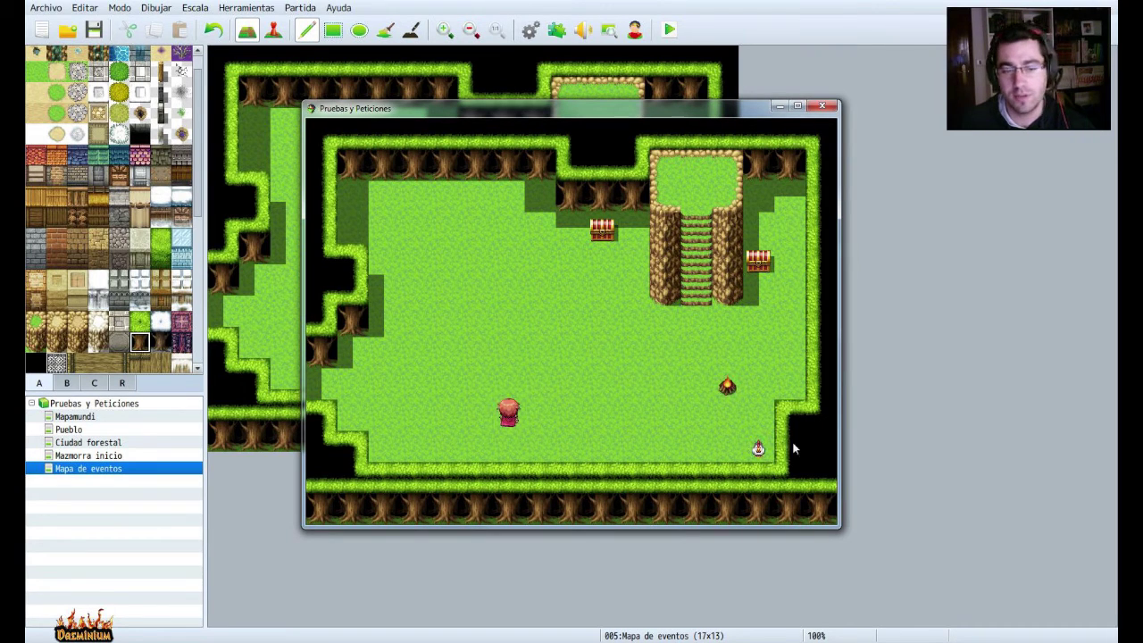
pyautogui.click(822, 105)
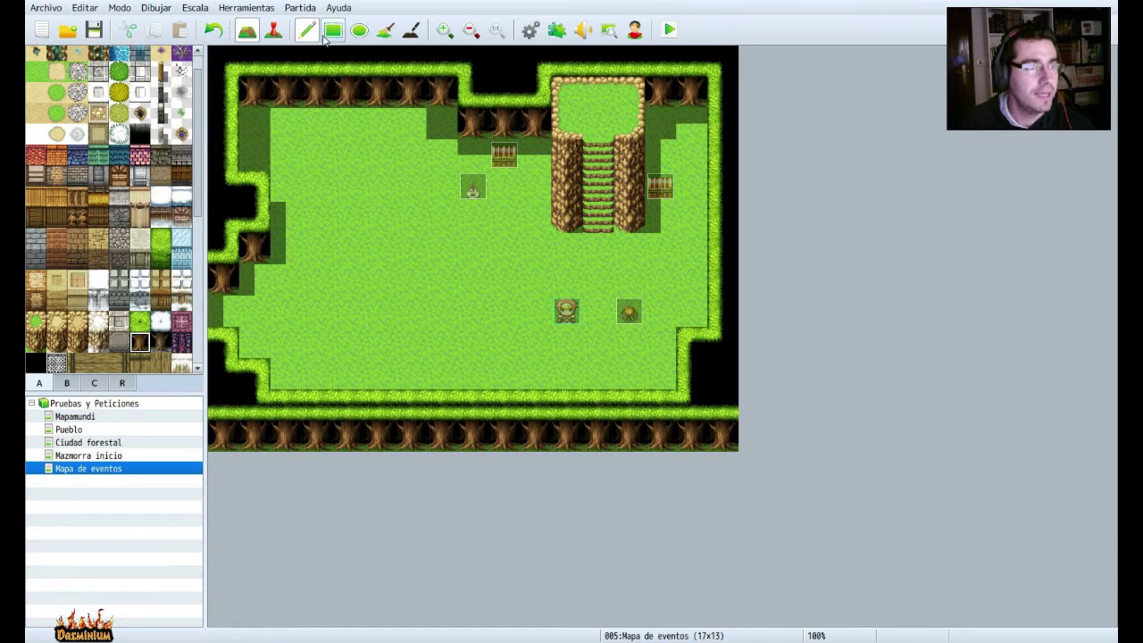
# Open the chicken event "Mi primer evento" in event mode and bring up the custom movement route of page 2.
pyautogui.click(273, 30)
pyautogui.rightClick(473, 190)
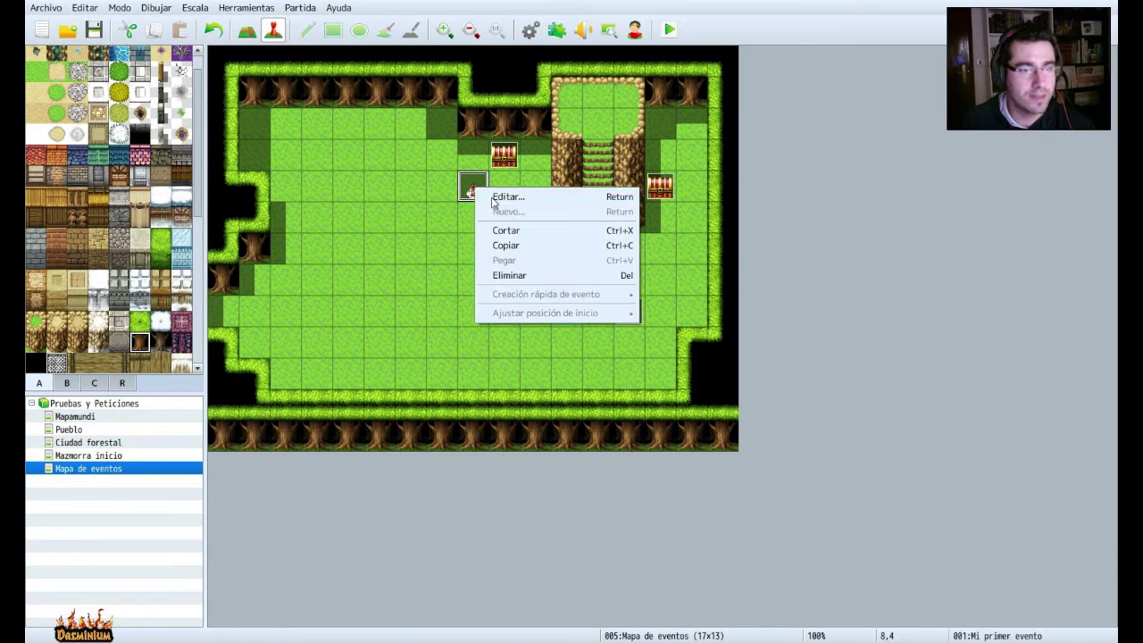
pyautogui.click(500, 196)
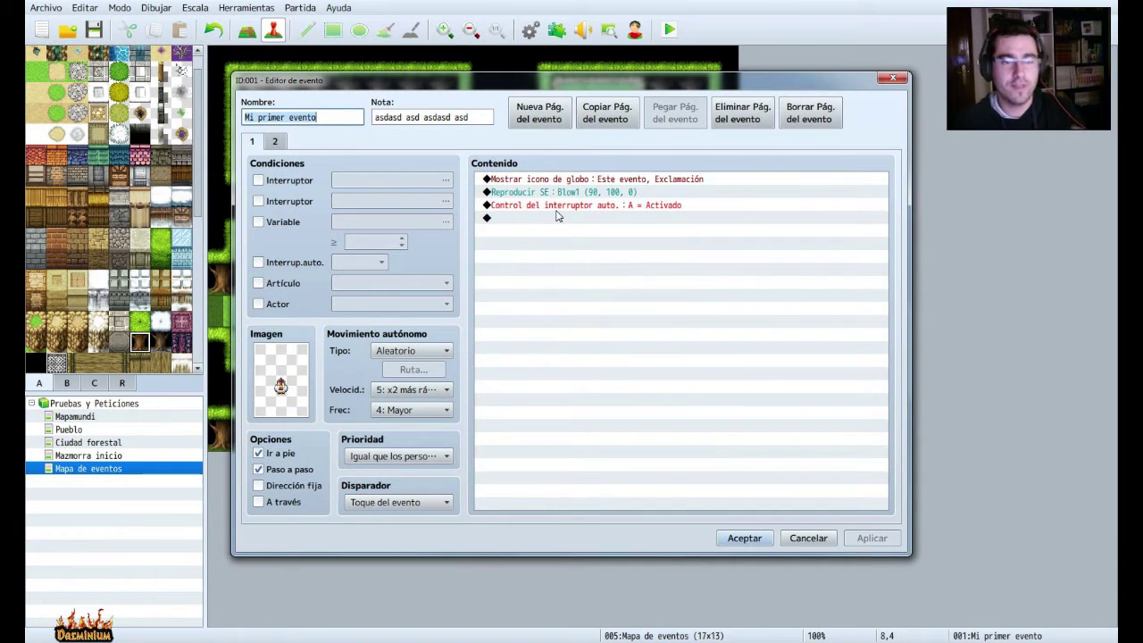
pyautogui.click(276, 143)
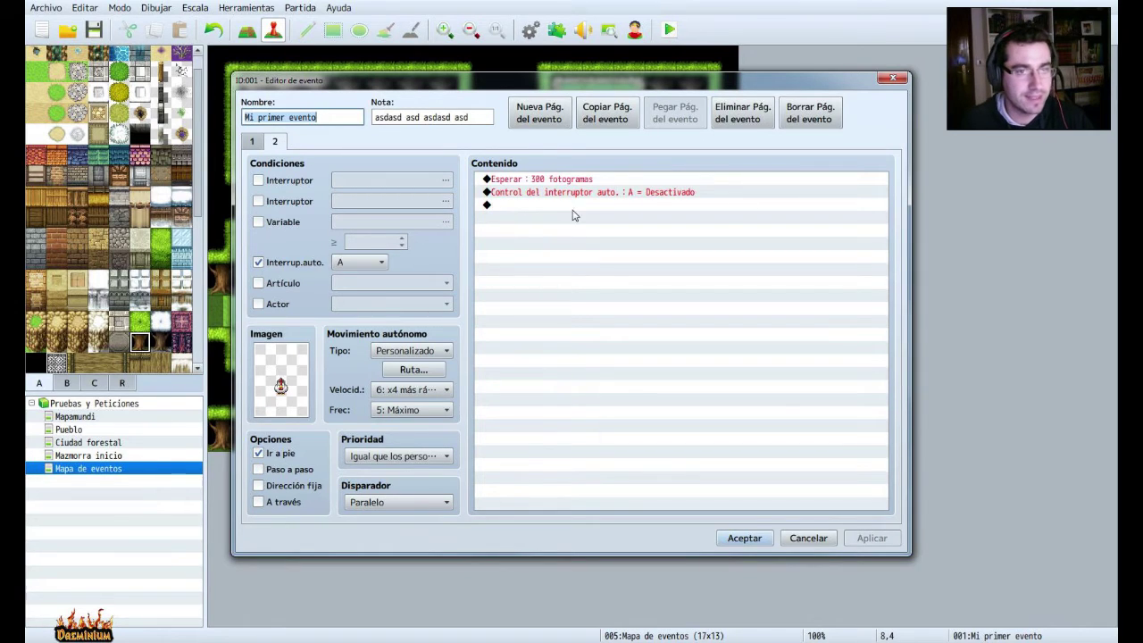
pyautogui.click(443, 355)
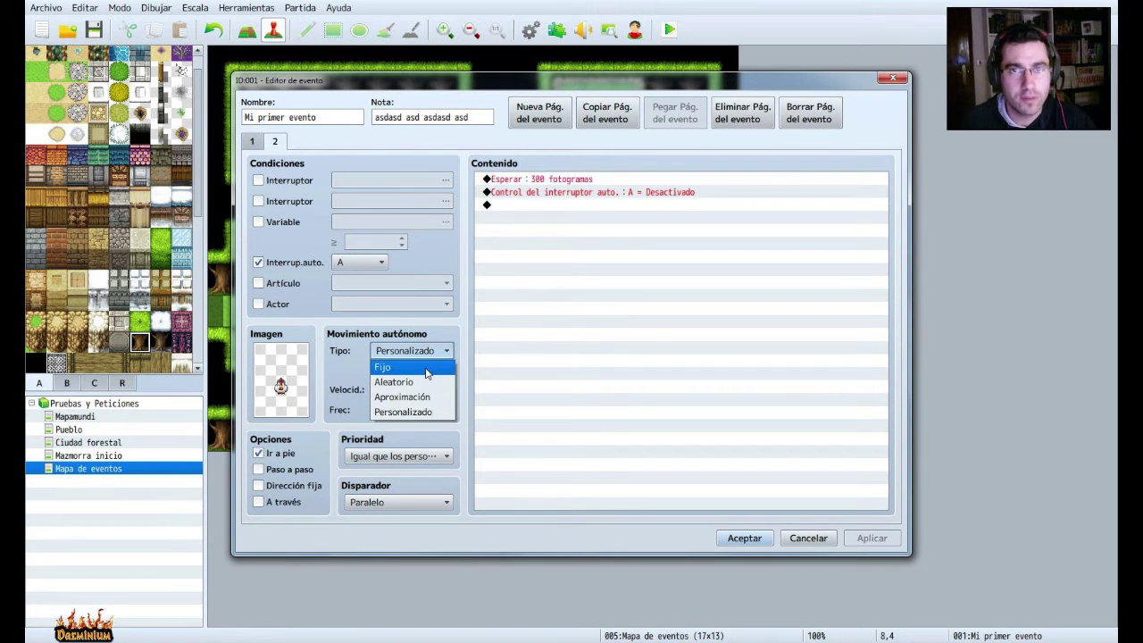
pyautogui.click(556, 372)
pyautogui.click(411, 368)
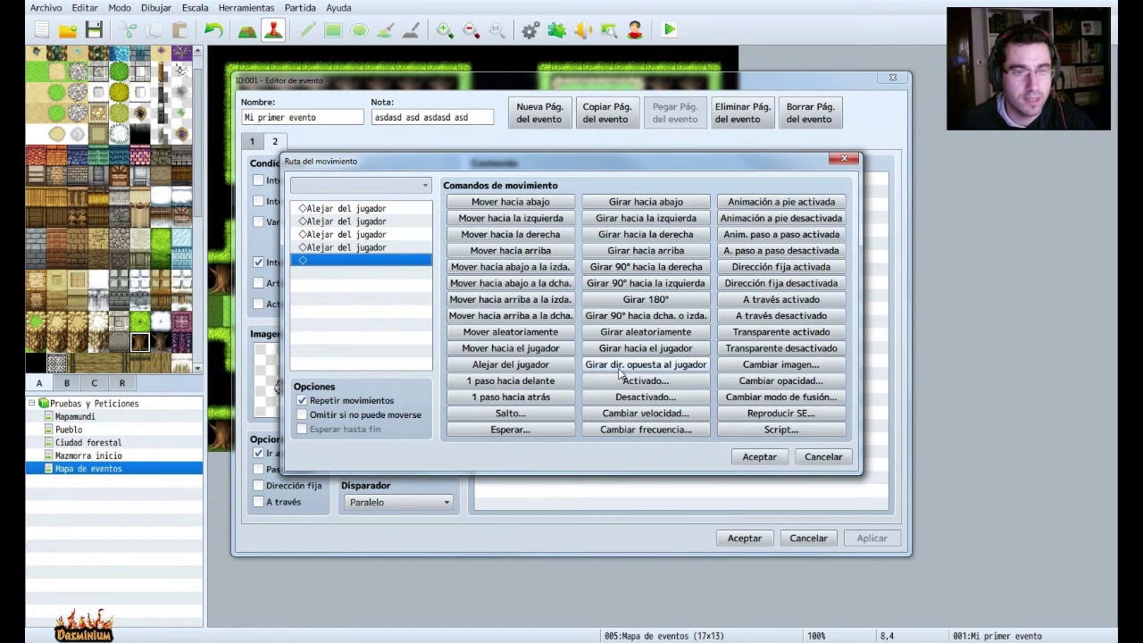
# Insert "Girar dir. opuesta al jugador" before the first "Alejar del jugador" command, and accept the route and the event.
pyautogui.click(373, 247)
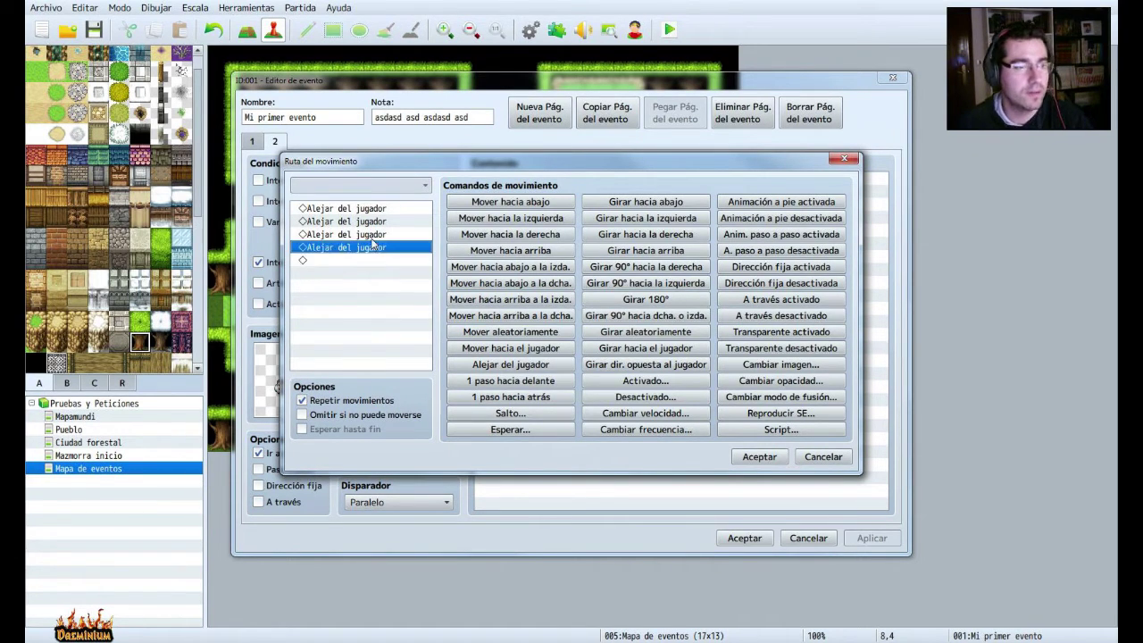
pyautogui.click(357, 208)
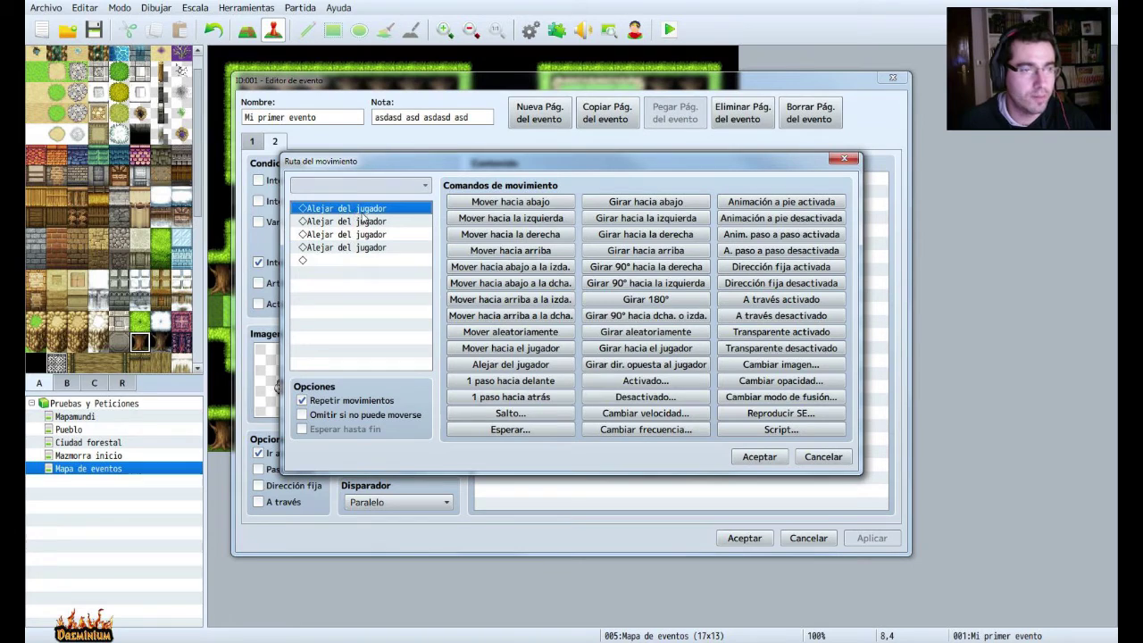
pyautogui.click(645, 366)
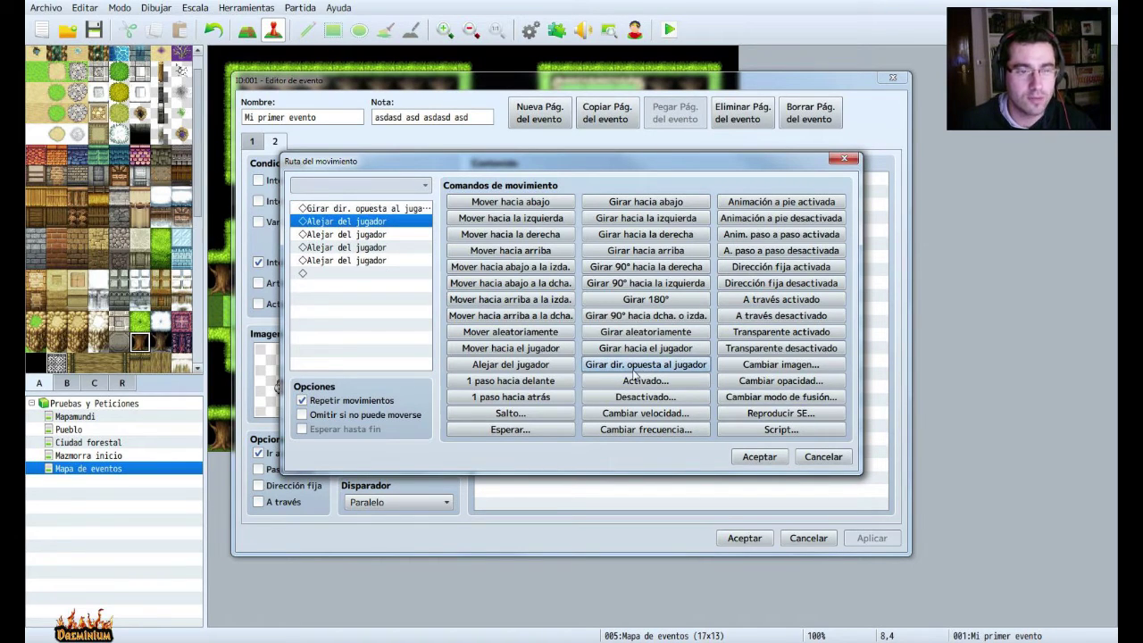
pyautogui.click(373, 235)
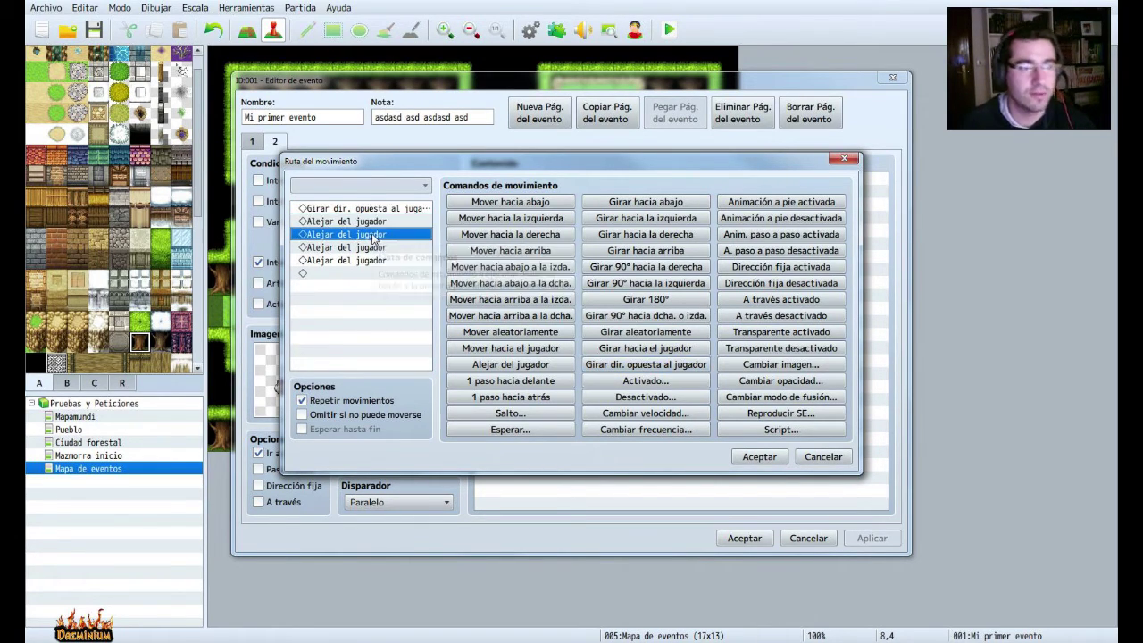
pyautogui.keyDown('shift'); pyautogui.click(356, 262); pyautogui.keyUp('shift')
pyautogui.click(350, 275)
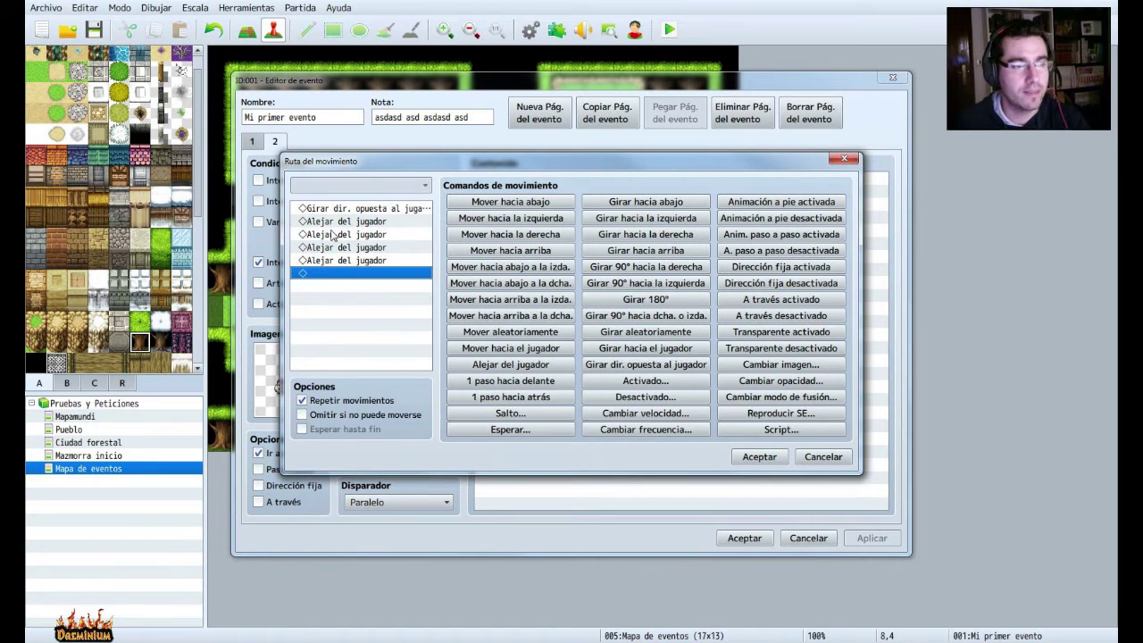
pyautogui.click(761, 459)
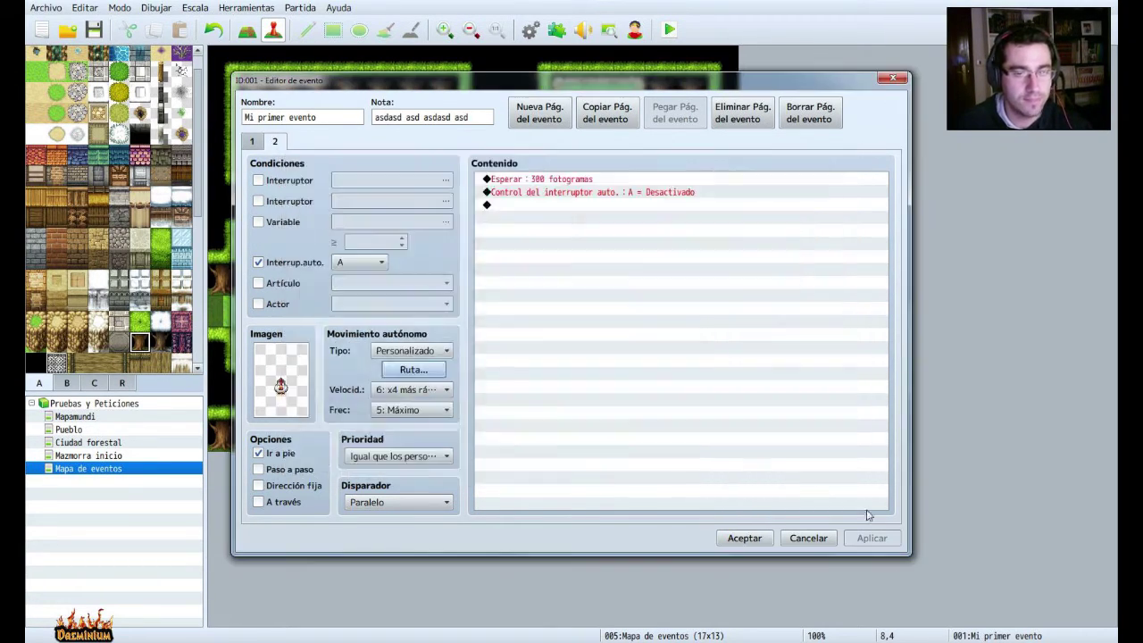
pyautogui.click(755, 541)
# Save the edited chicken event and launch a new game in playtest mode.
pyautogui.click(669, 30)
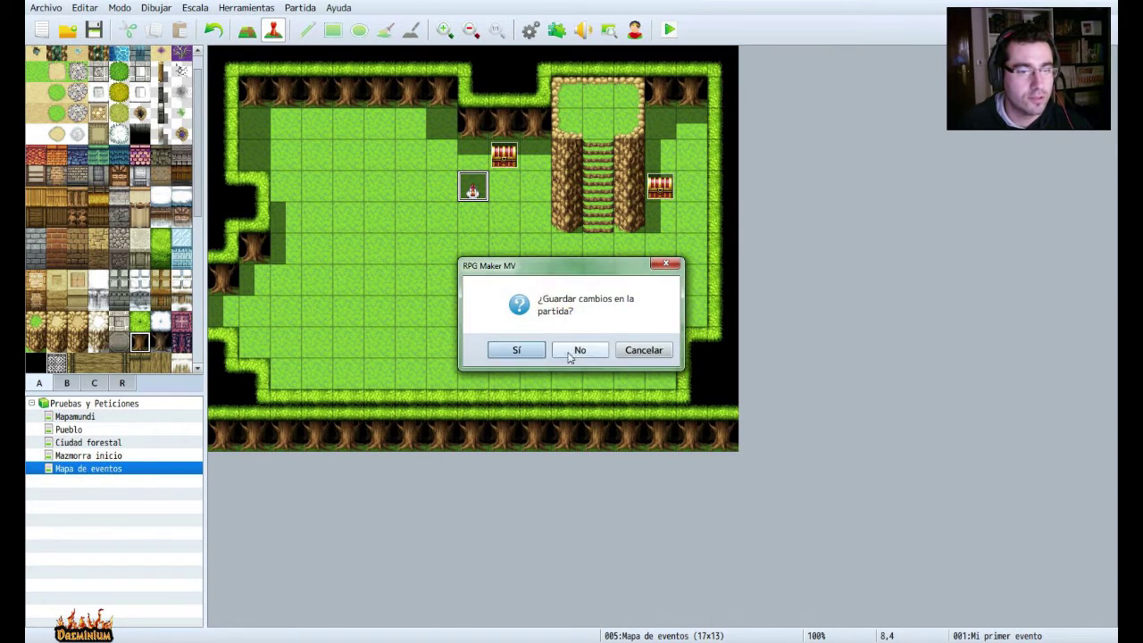
pyautogui.click(528, 351)
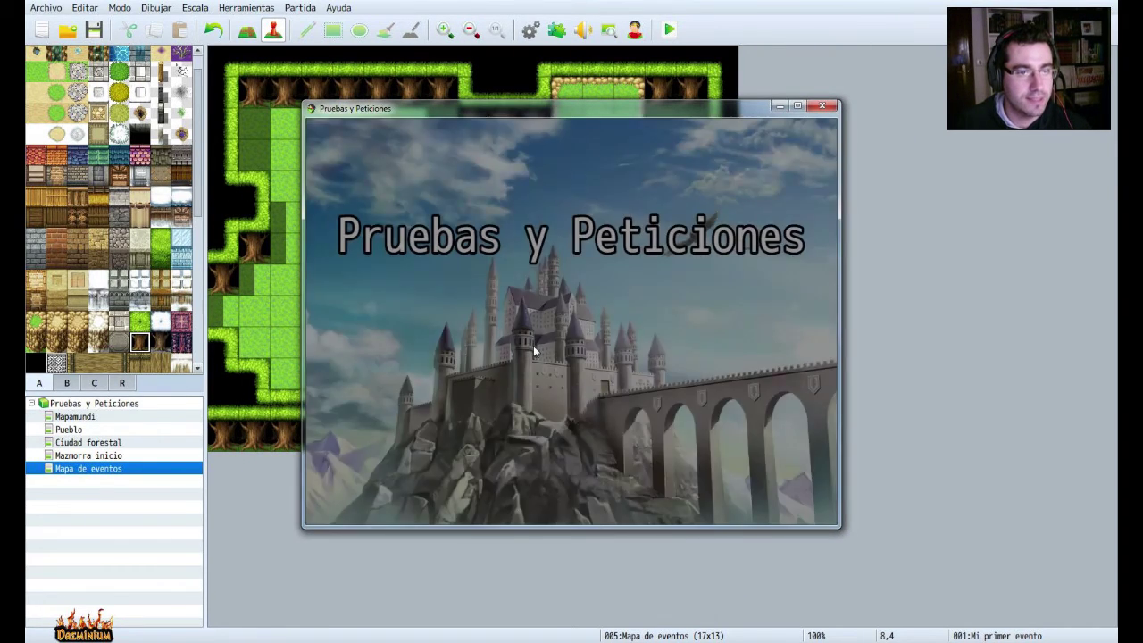
pyautogui.press('Return')
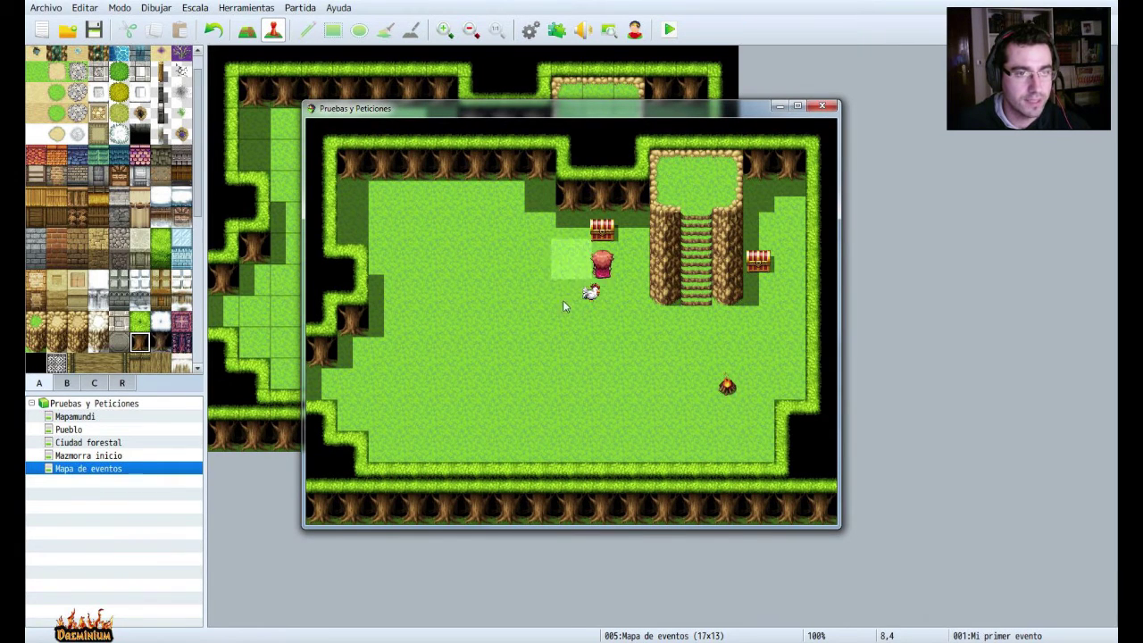
# Check how the chicken flees by chasing it across the map with the character, and close the playtest.
pyautogui.click(609, 292)
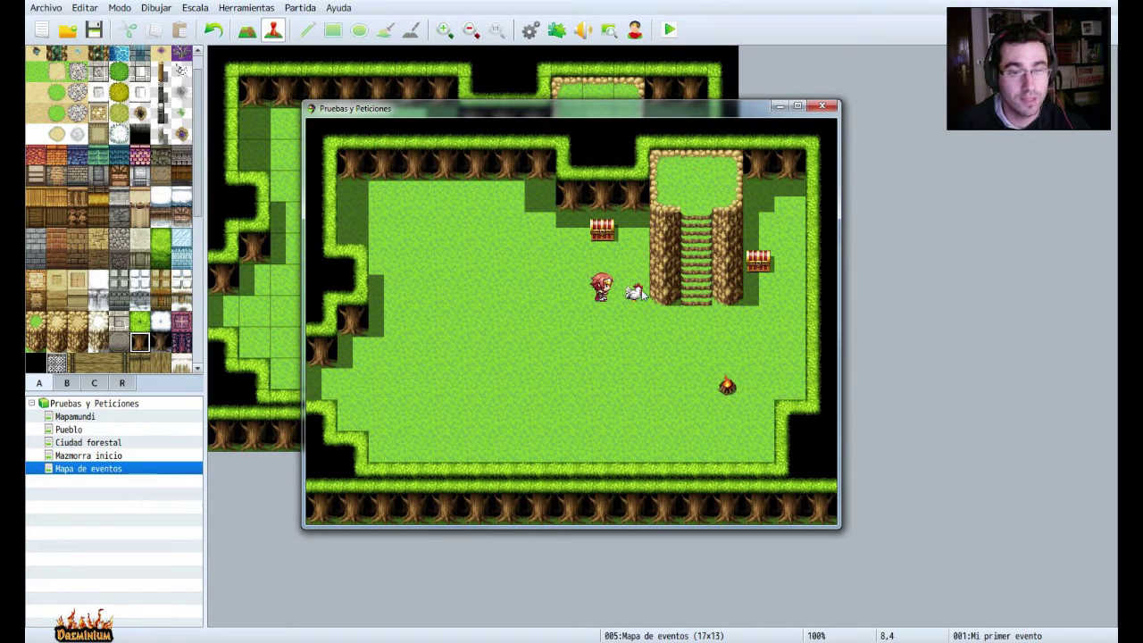
pyautogui.click(577, 354)
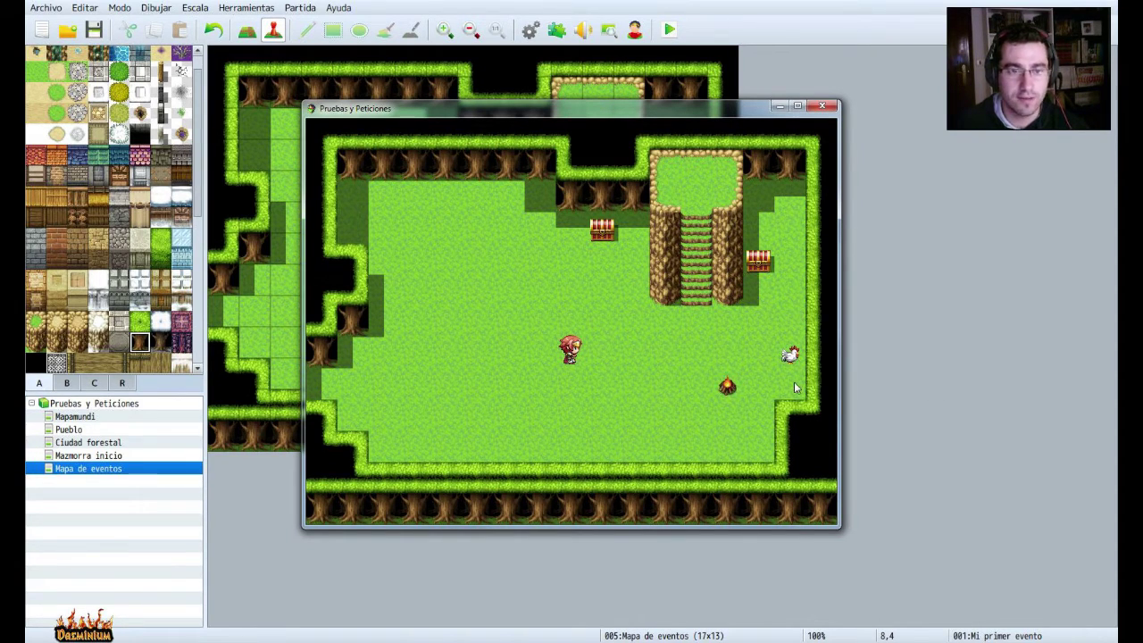
pyautogui.click(722, 359)
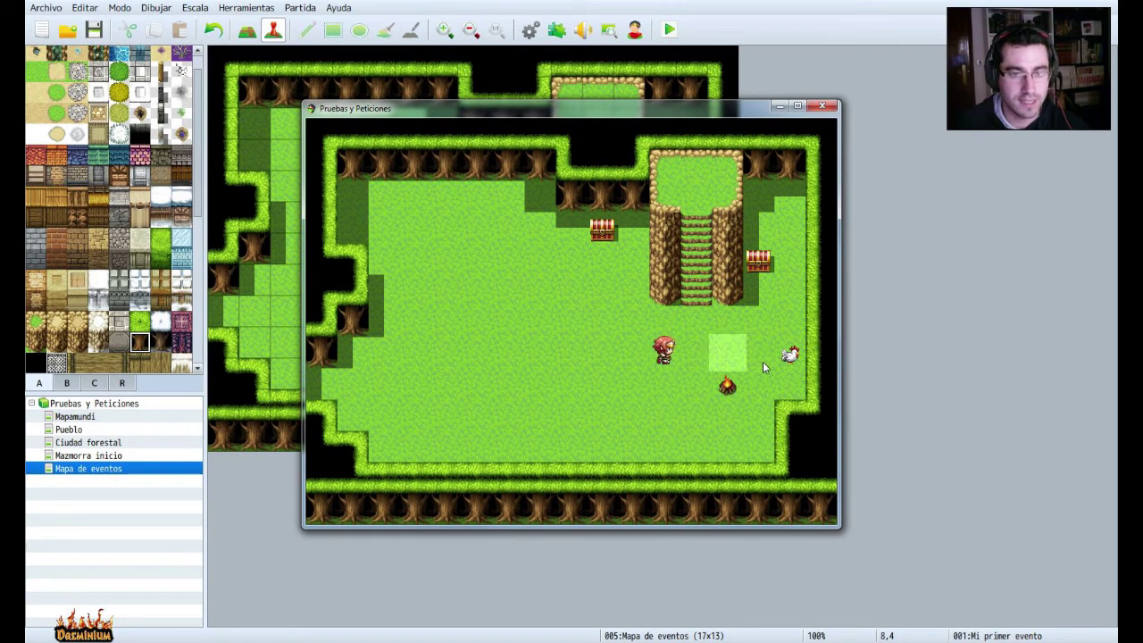
pyautogui.click(789, 356)
pyautogui.moveTo(792, 357); pyautogui.dragTo(472, 357)
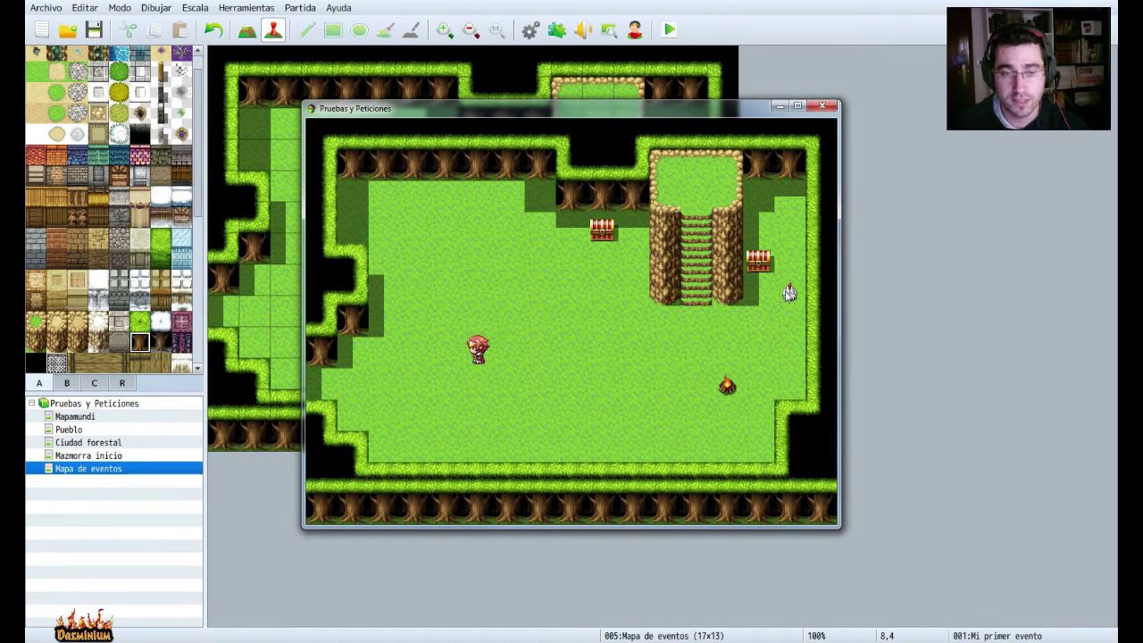
pyautogui.click(822, 105)
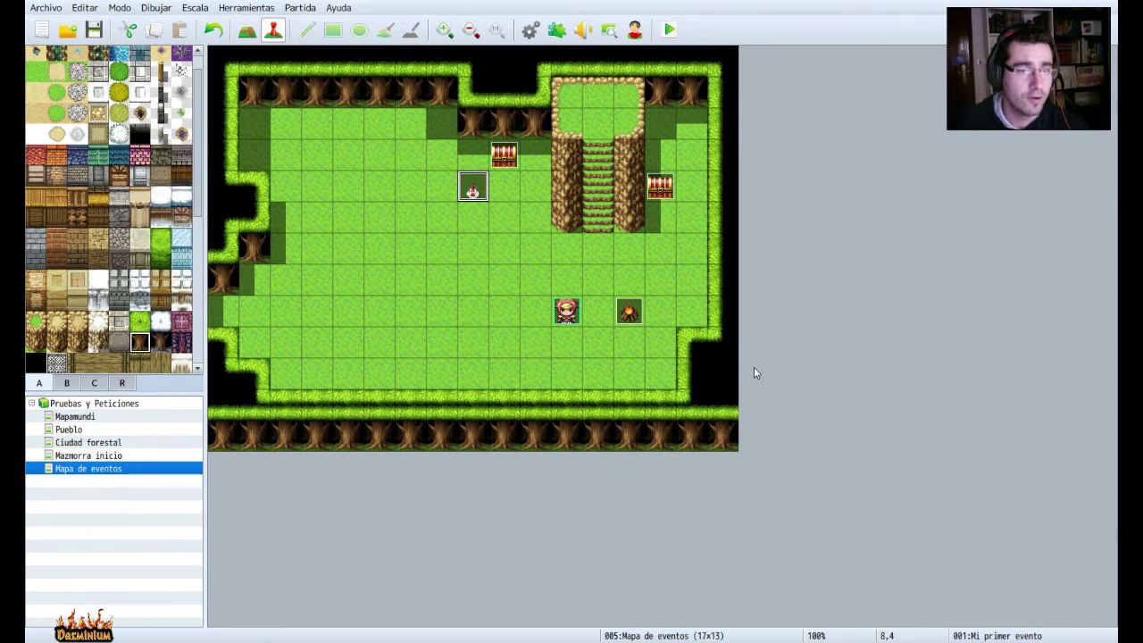
# Move the chicken event to tile 4,6 and review its first page without changing it.
pyautogui.moveTo(406, 254); pyautogui.dragTo(357, 252)
pyautogui.rightClick(357, 250)
pyautogui.click(396, 253)
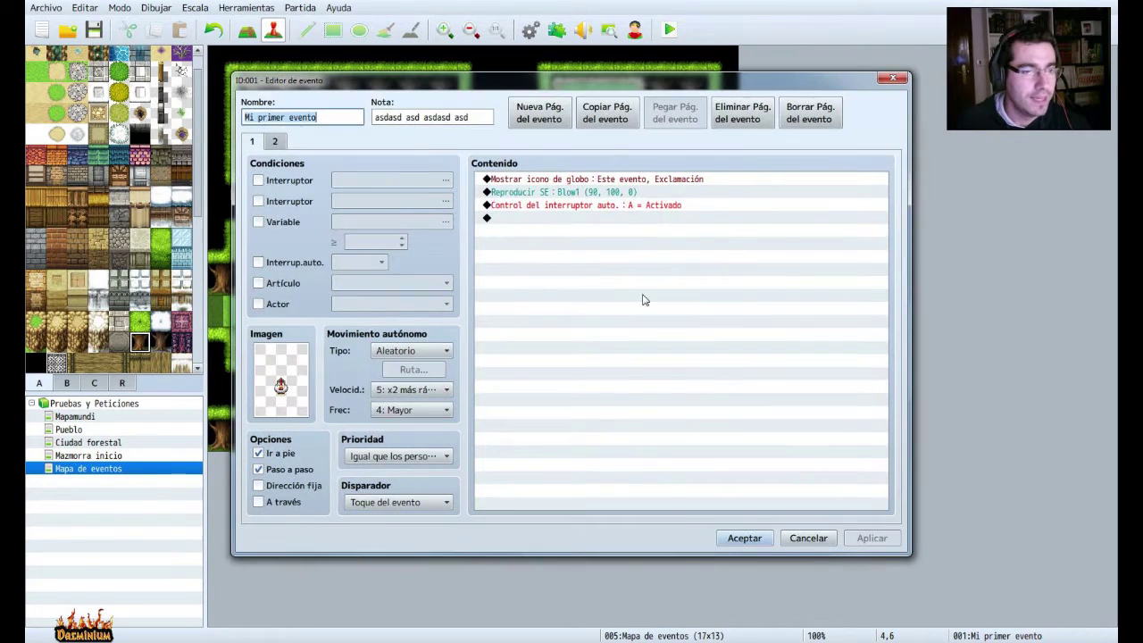
pyautogui.click(795, 536)
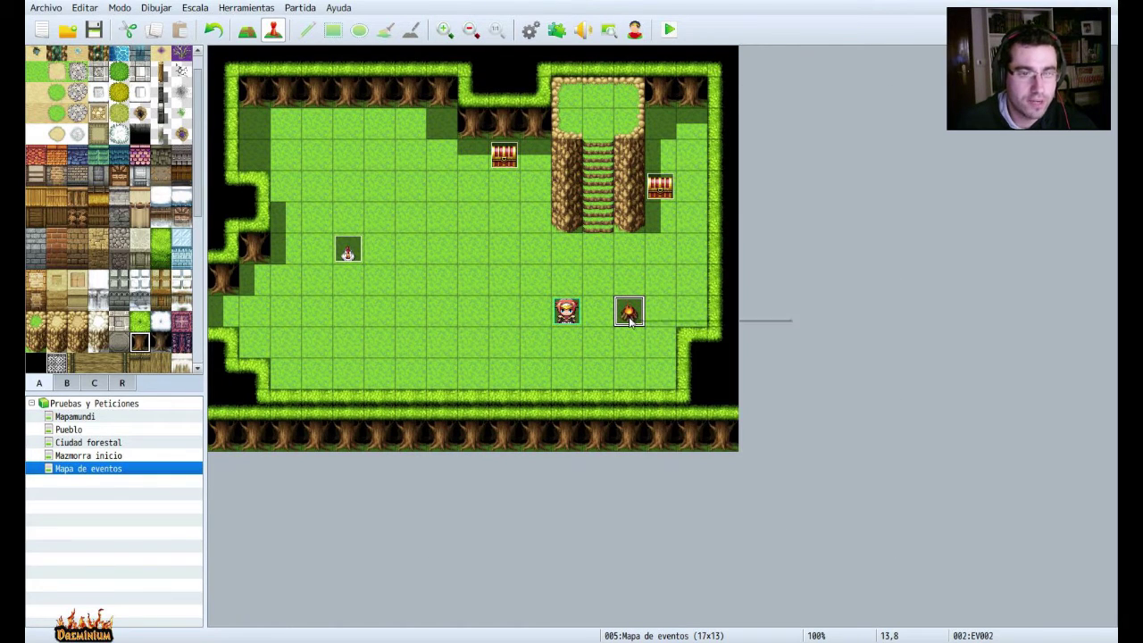
# Open the campfire event EV002 and change its image to the unlit campfire, leaving its command list empty.
pyautogui.doubleClick(639, 321)
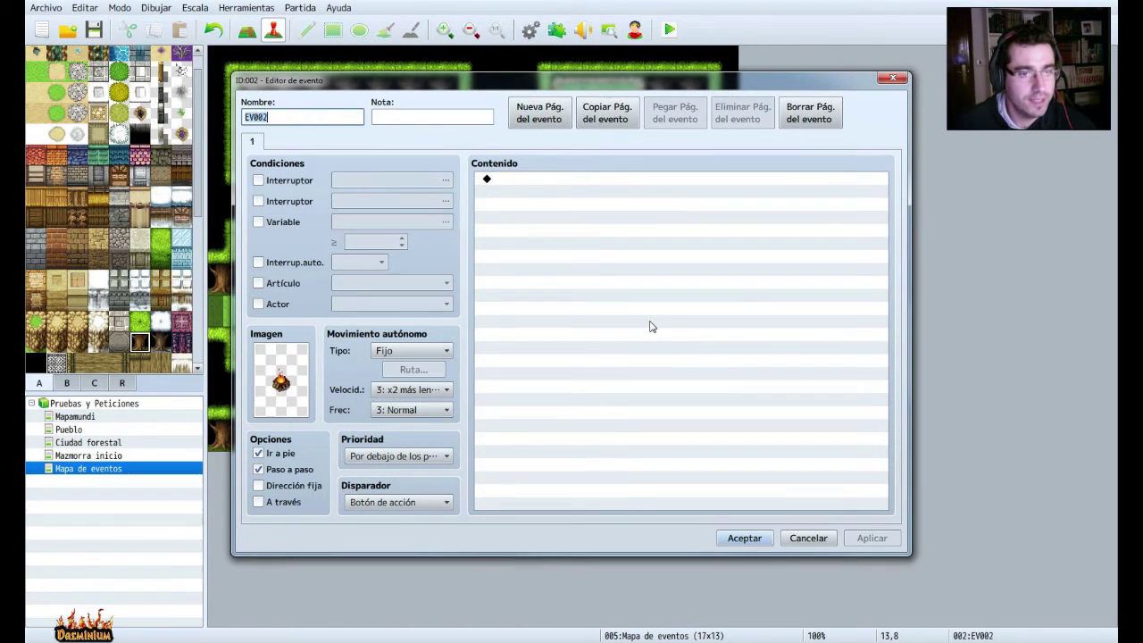
pyautogui.doubleClick(291, 374)
pyautogui.click(655, 250)
pyautogui.click(707, 454)
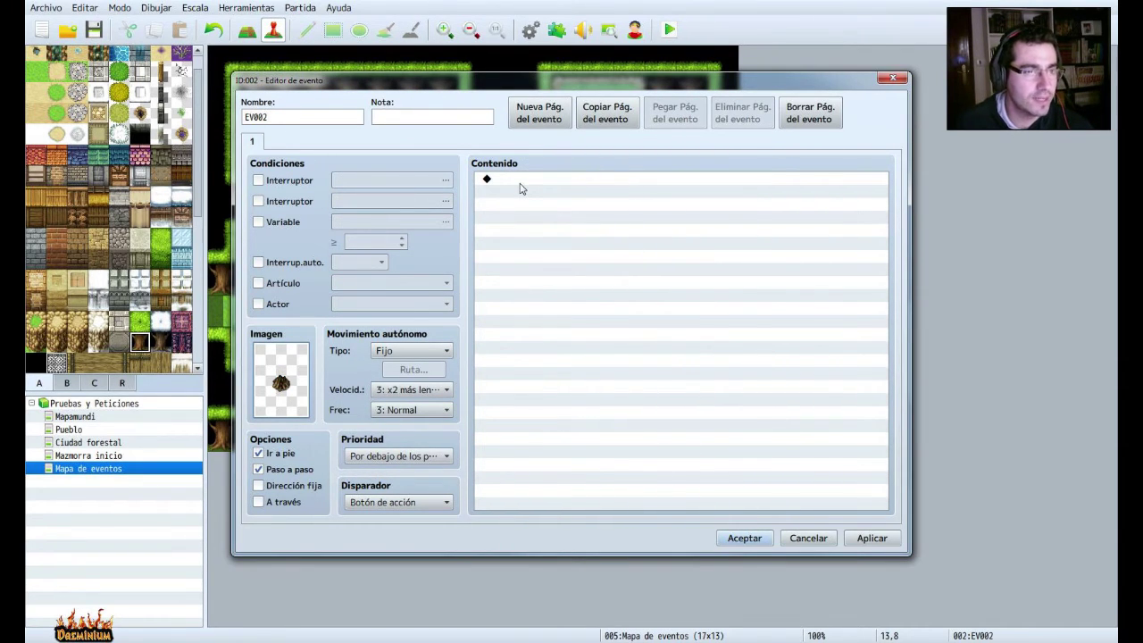
pyautogui.doubleClick(523, 182)
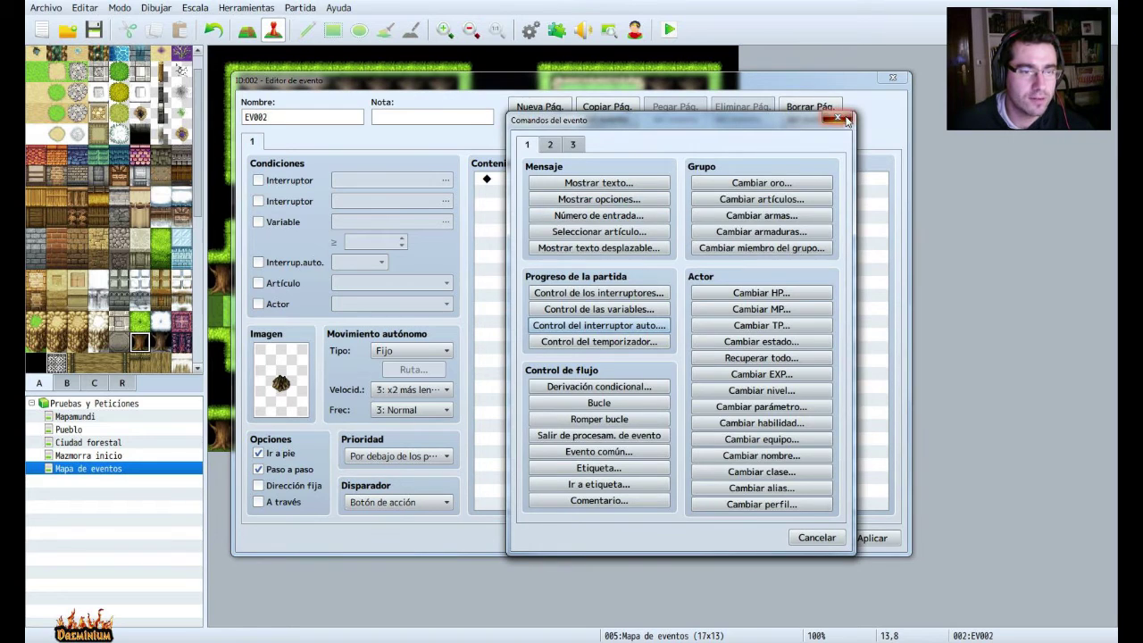
pyautogui.click(840, 118)
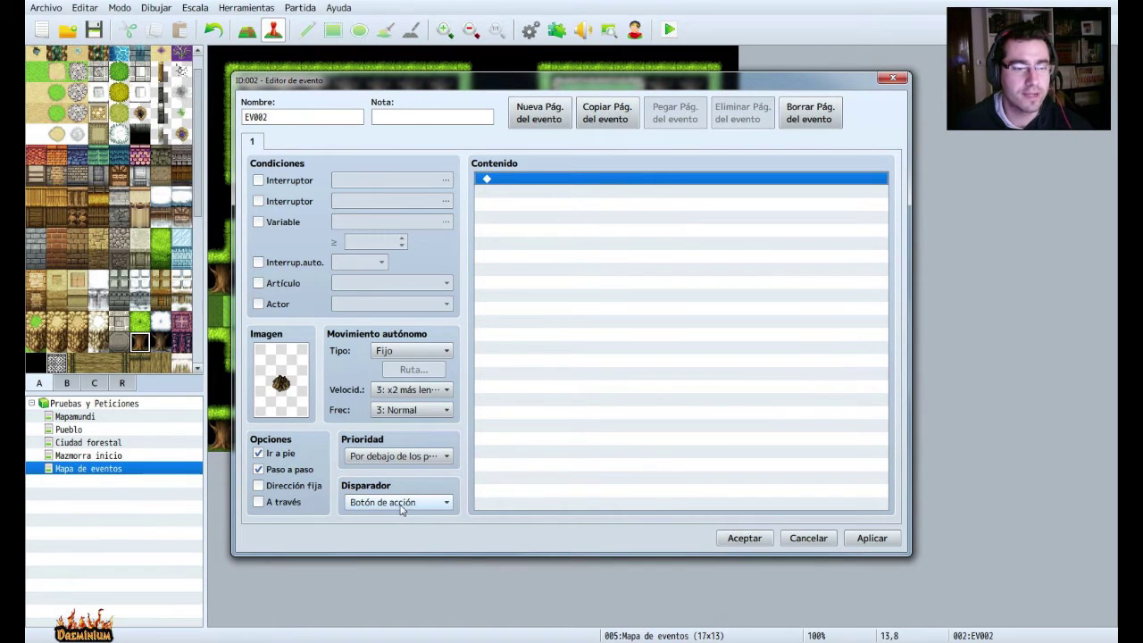
# Apply the campfire event's changes and close its editor without adding any command.
pyautogui.doubleClick(523, 180)
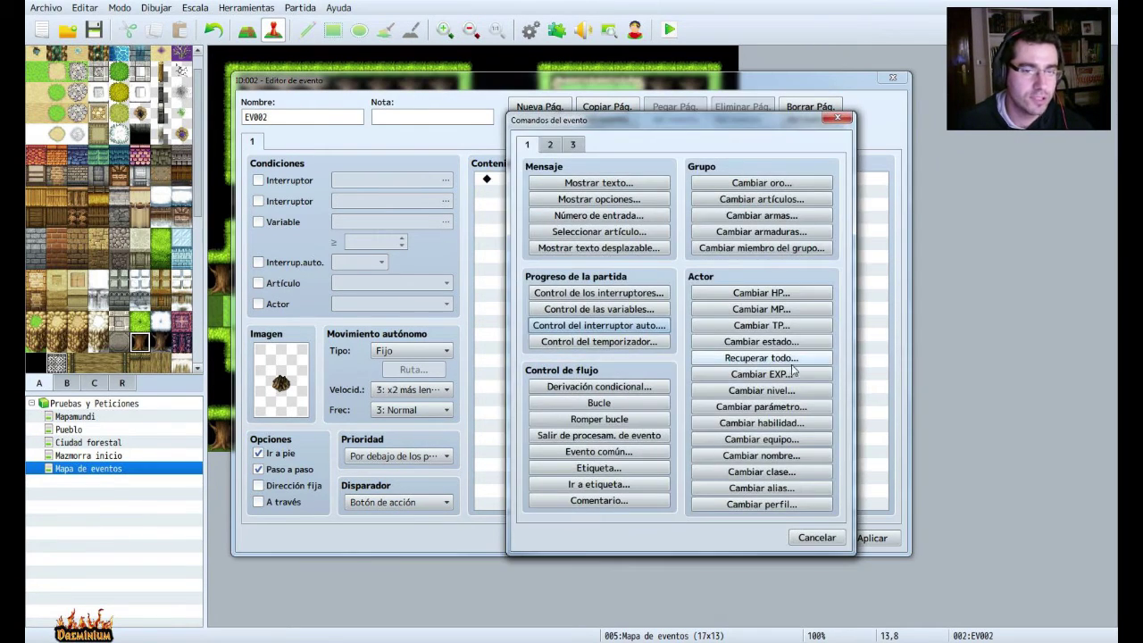
pyautogui.click(838, 118)
pyautogui.click(866, 542)
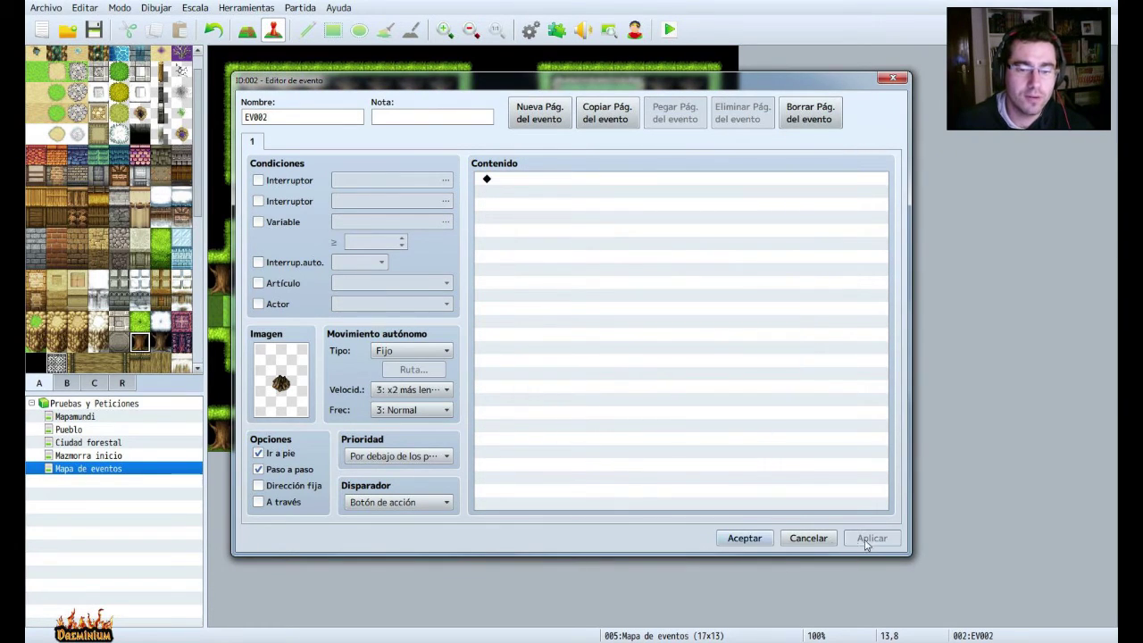
pyautogui.click(746, 538)
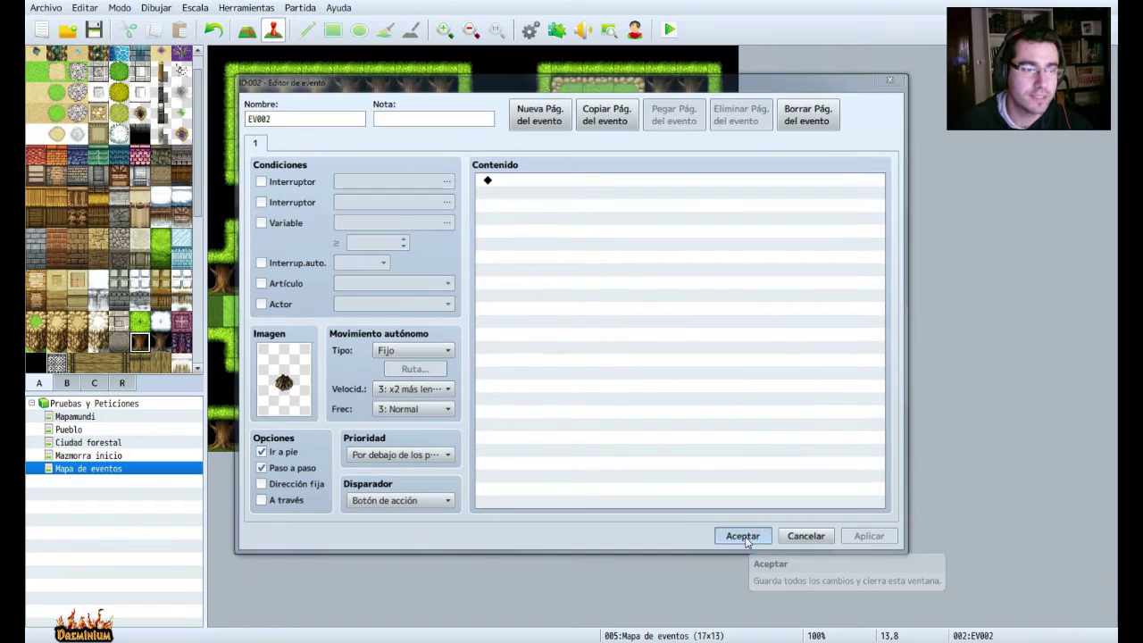
# Review the command list on the first page of the chest event at tile 9,3, leaving it unchanged.
pyautogui.click(348, 193)
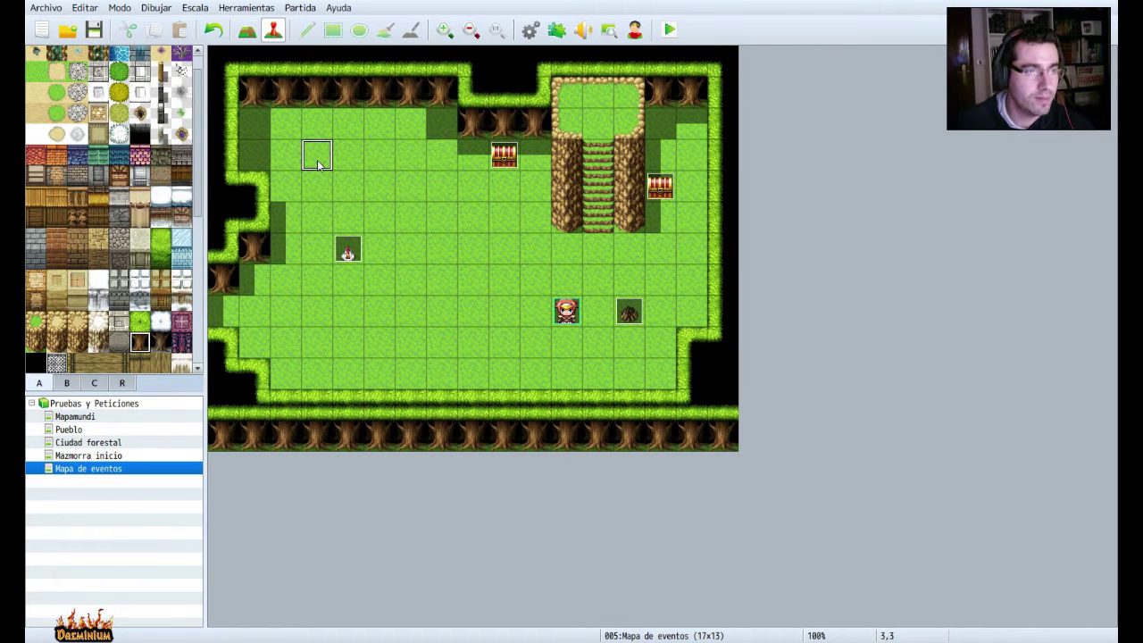
pyautogui.rightClick(312, 168)
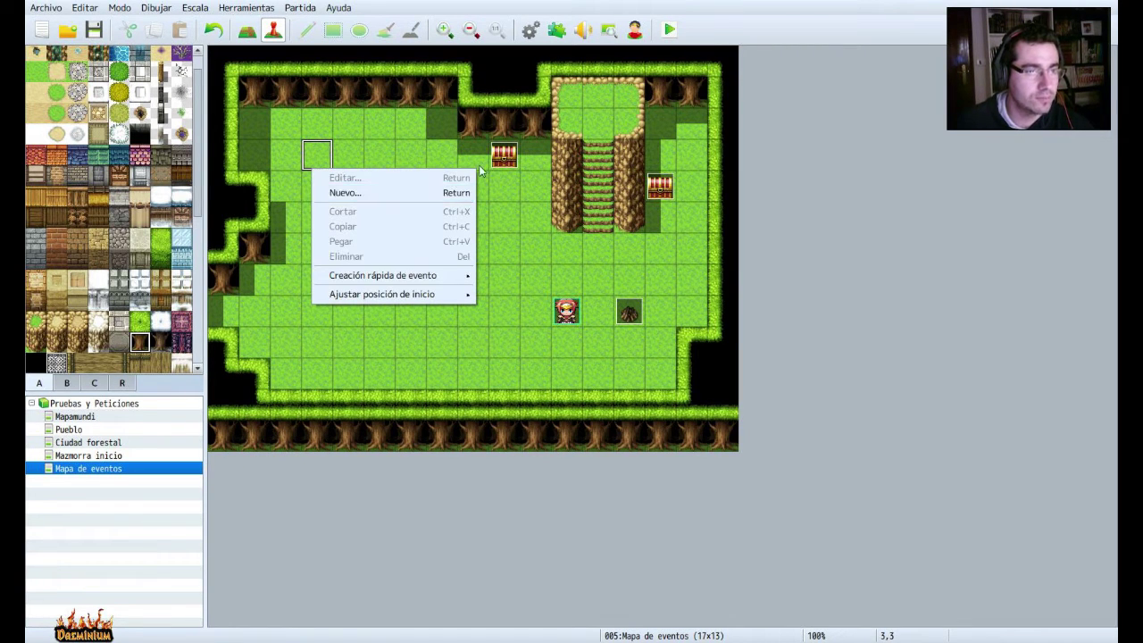
pyautogui.click(510, 159)
pyautogui.rightClick(510, 159)
pyautogui.click(532, 170)
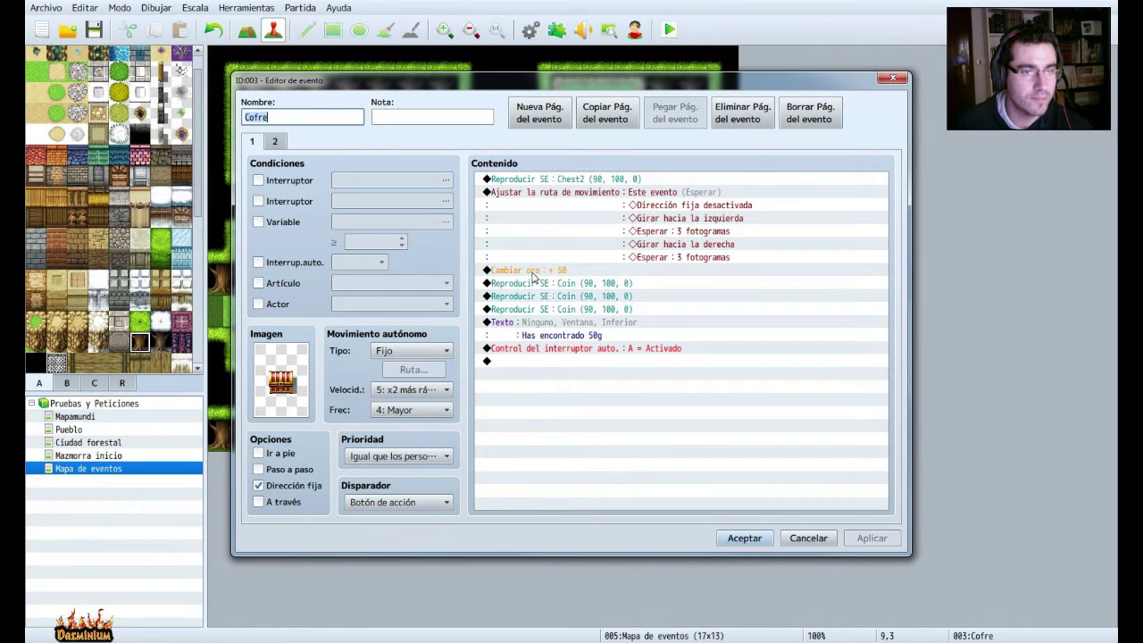
pyautogui.click(810, 540)
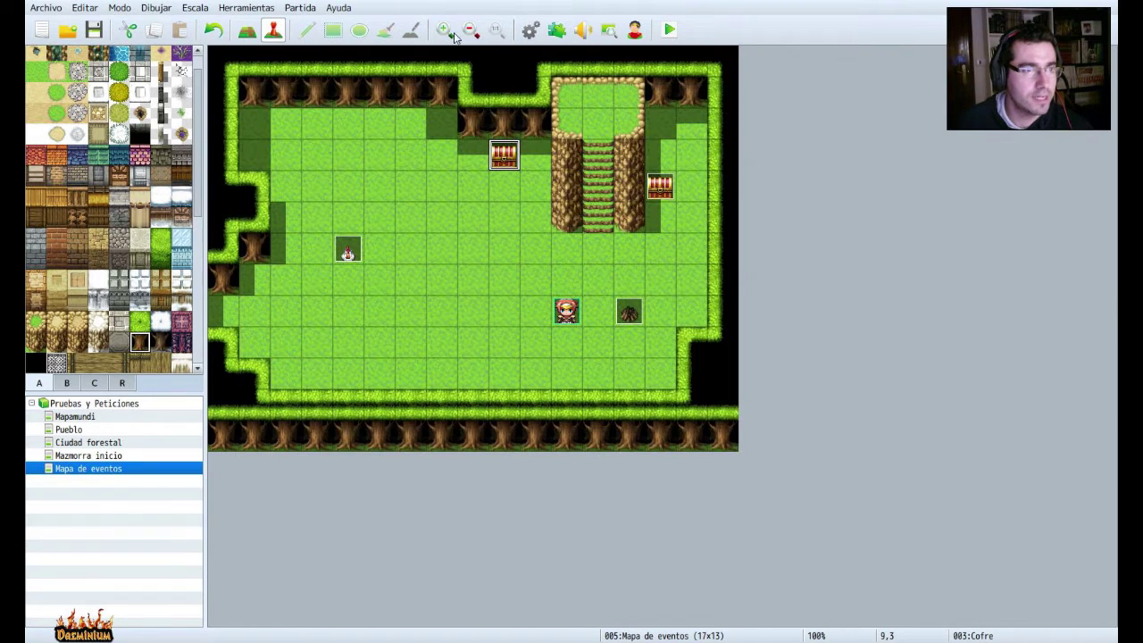
# Raise the maximum number of items (Artículos) in the database to 7.
pyautogui.click(532, 31)
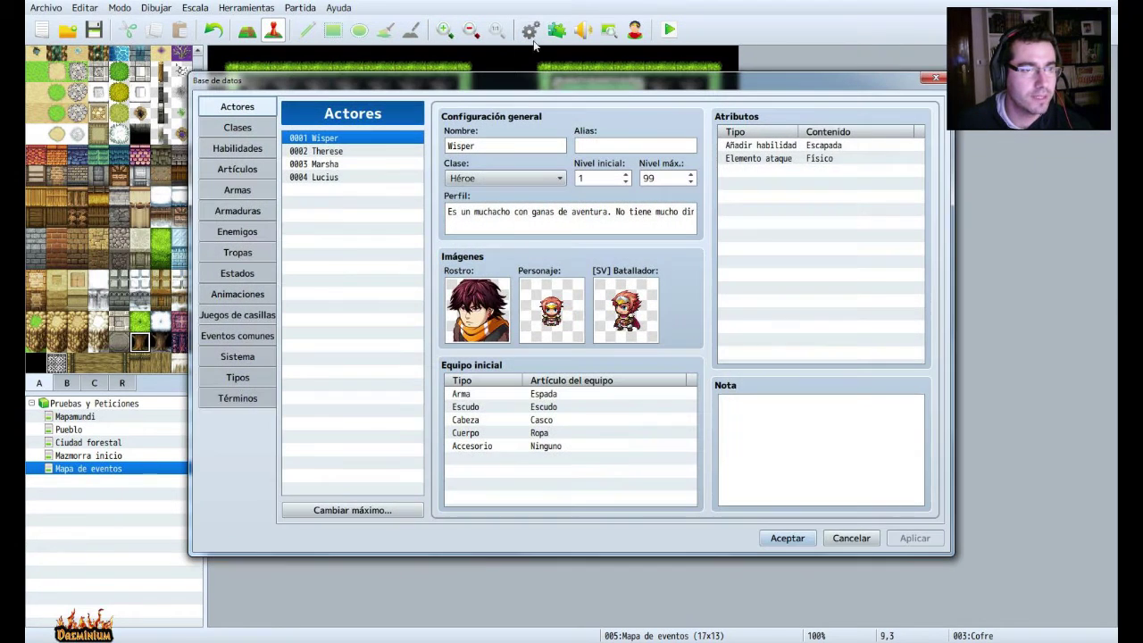
pyautogui.click(243, 175)
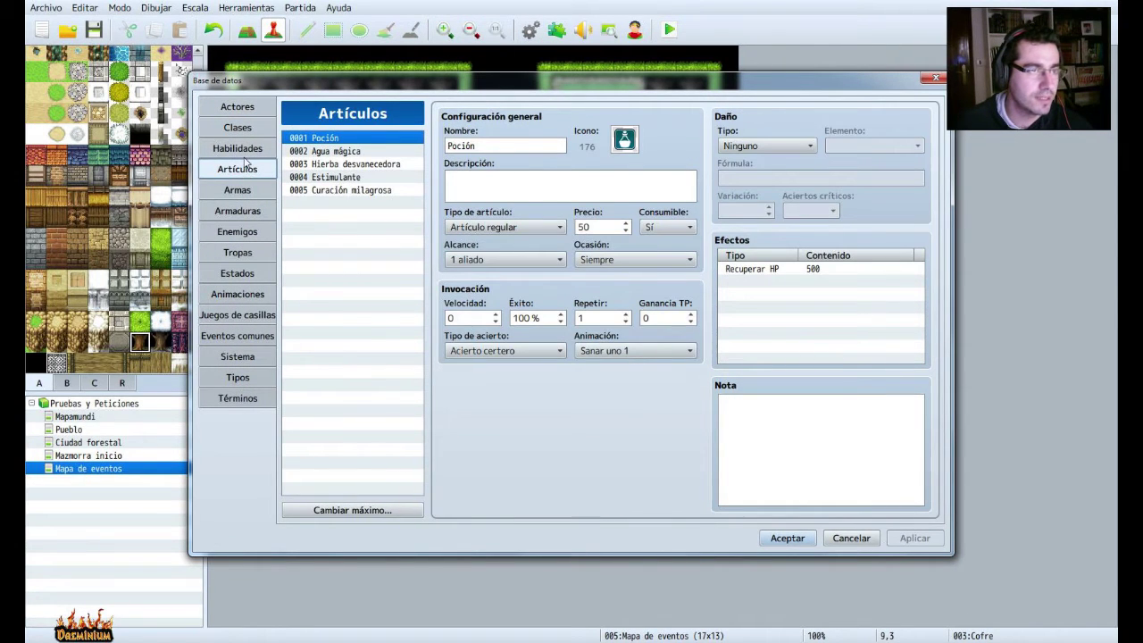
pyautogui.click(241, 148)
pyautogui.click(240, 169)
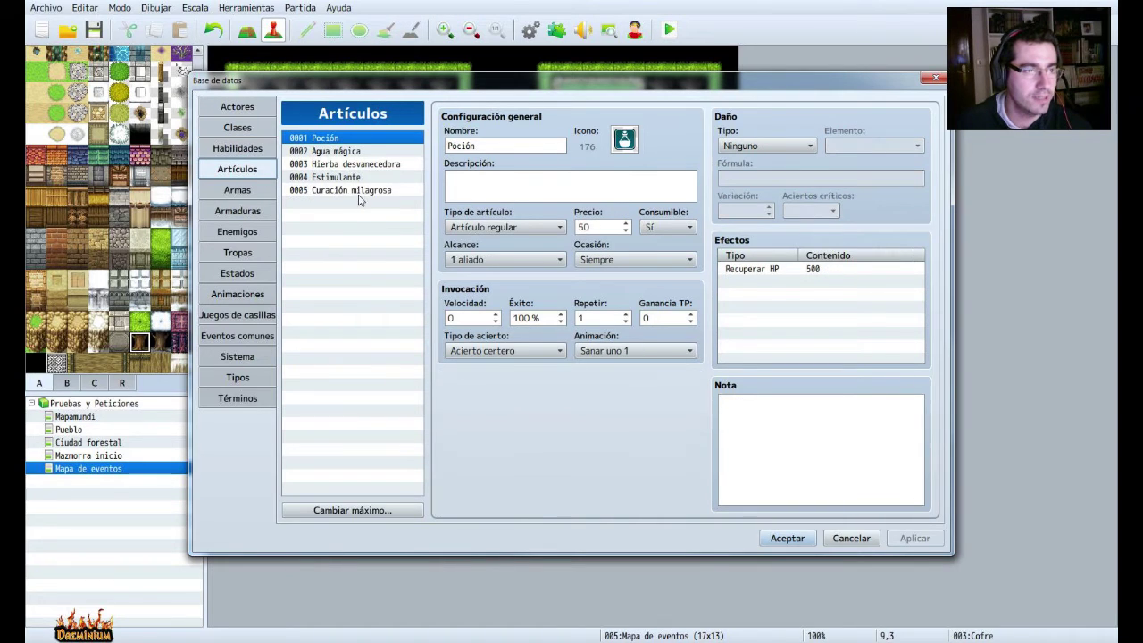
pyautogui.click(359, 166)
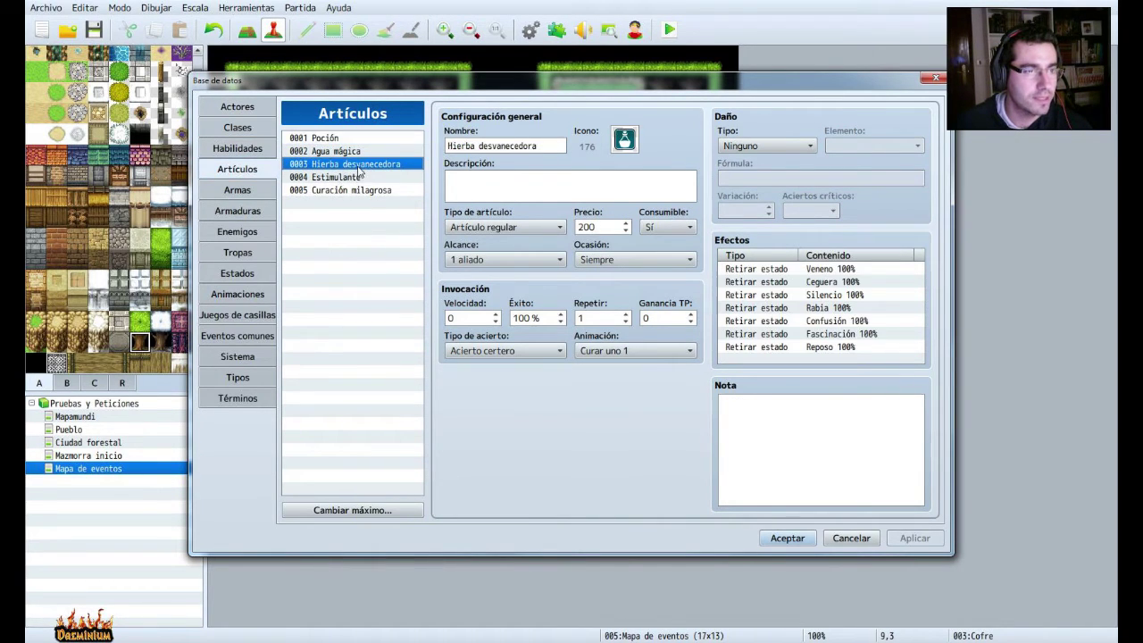
pyautogui.click(352, 509)
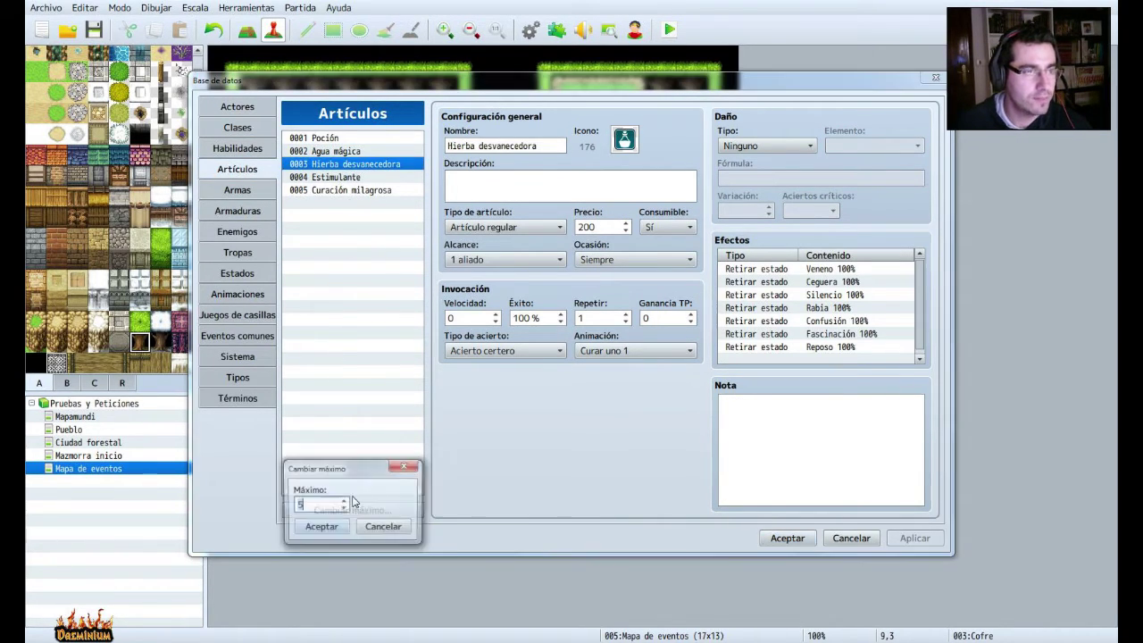
pyautogui.press('Return')
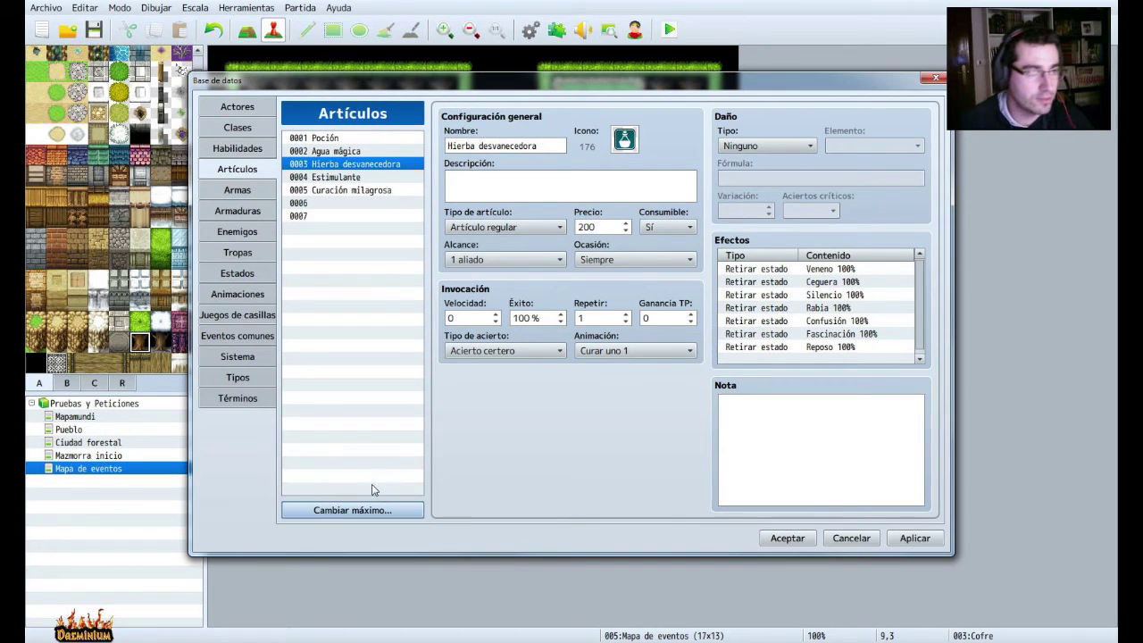
# Name item 0006 "Piedra" and assign it icon 299.
pyautogui.click(356, 204)
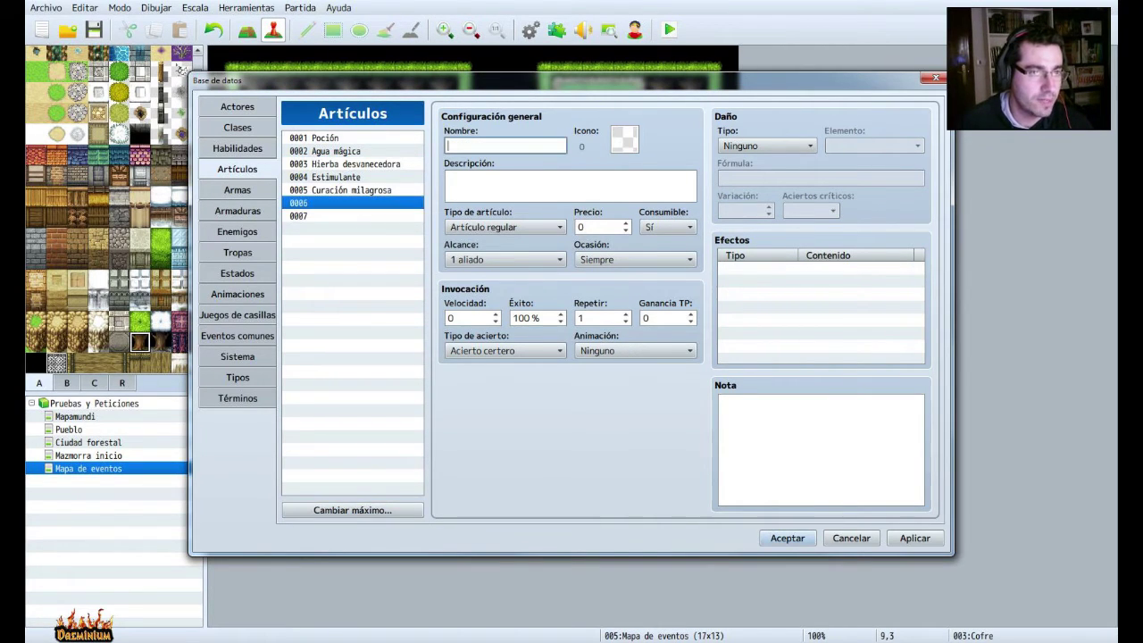
pyautogui.write('Piedra')
pyautogui.doubleClick(625, 136)
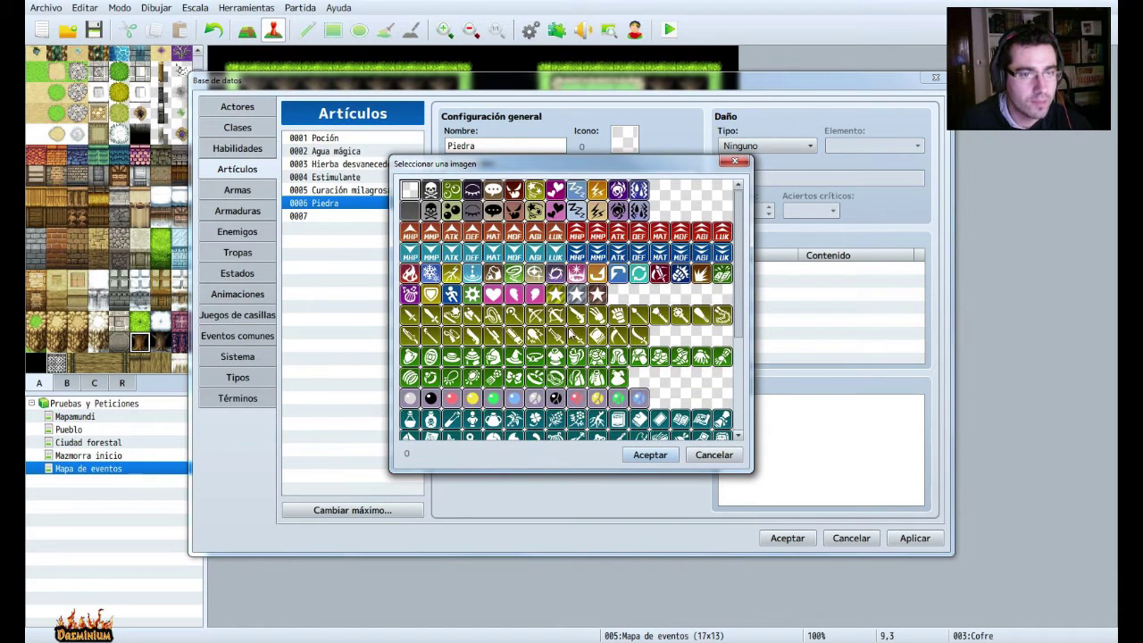
pyautogui.click(702, 400)
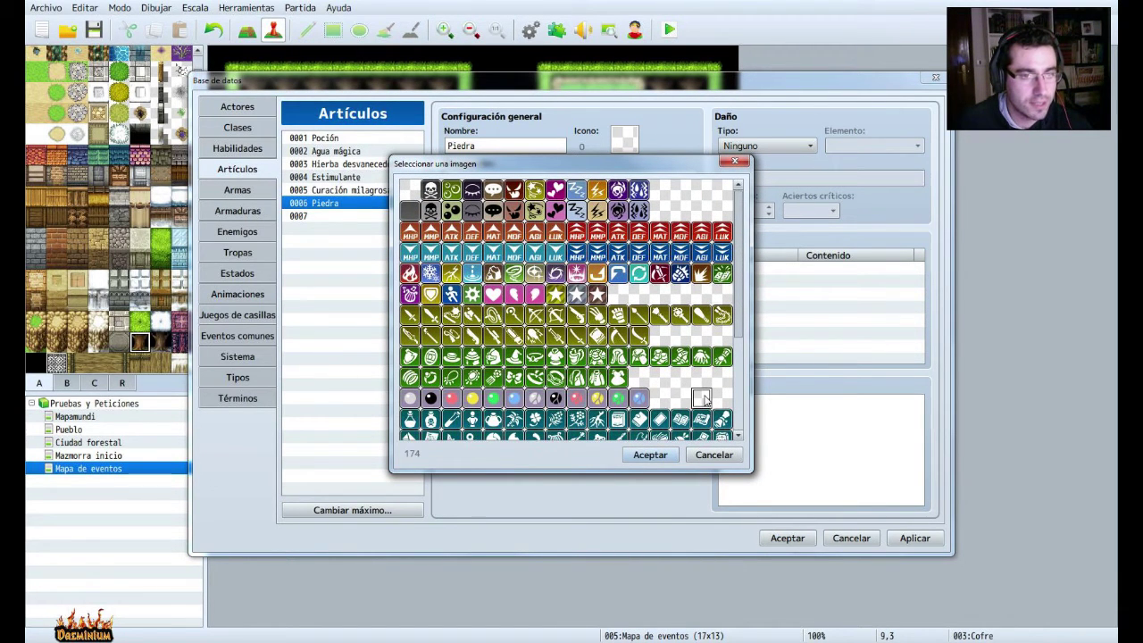
pyautogui.scroll(-5, 703, 399)
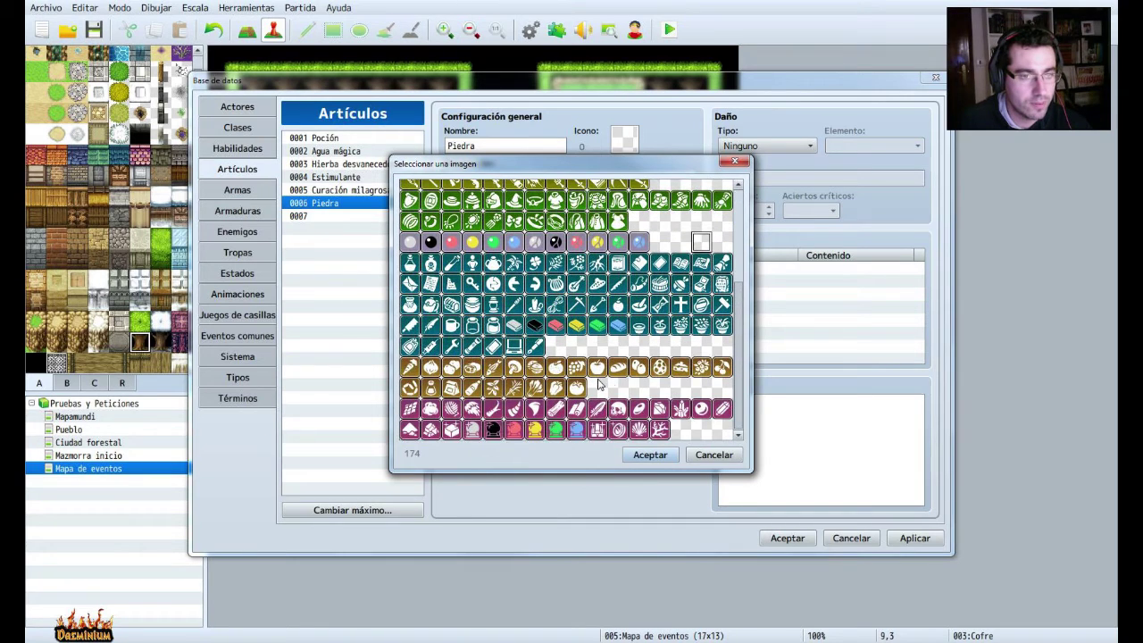
pyautogui.click(642, 415)
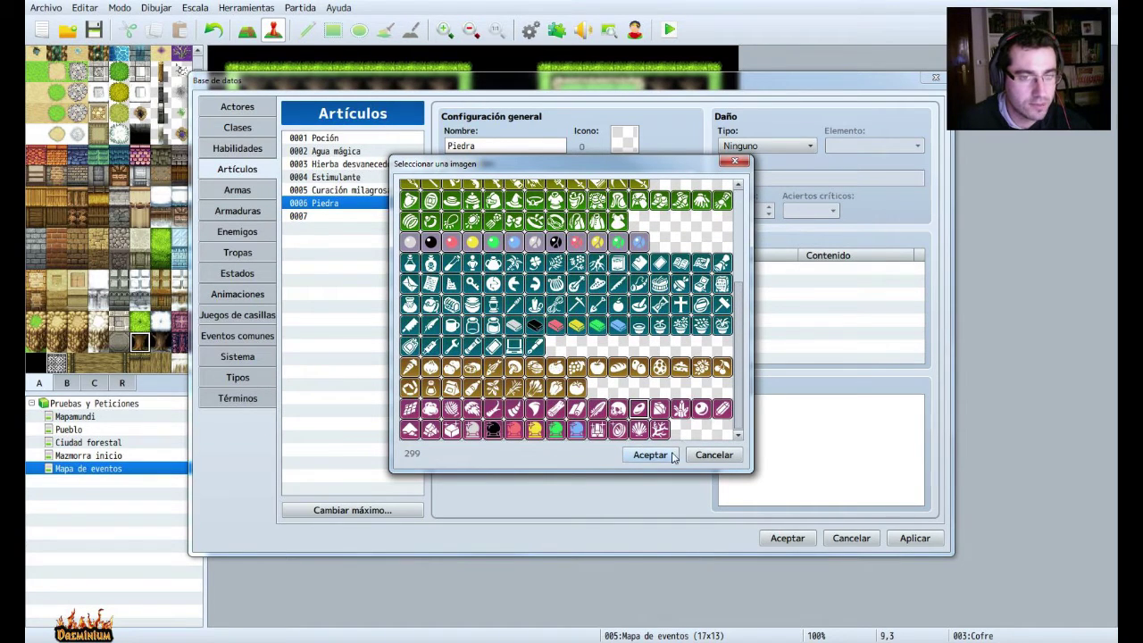
pyautogui.click(652, 456)
pyautogui.doubleClick(496, 147)
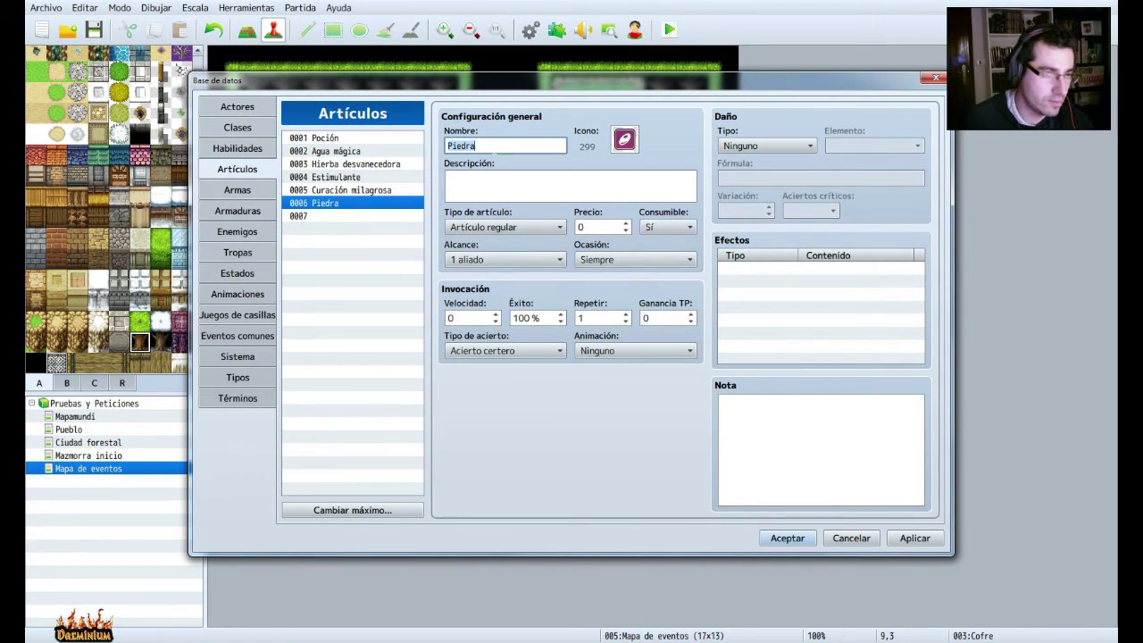
# Name item 0007 "Palo" and assign it icon 185.
pyautogui.click(329, 217)
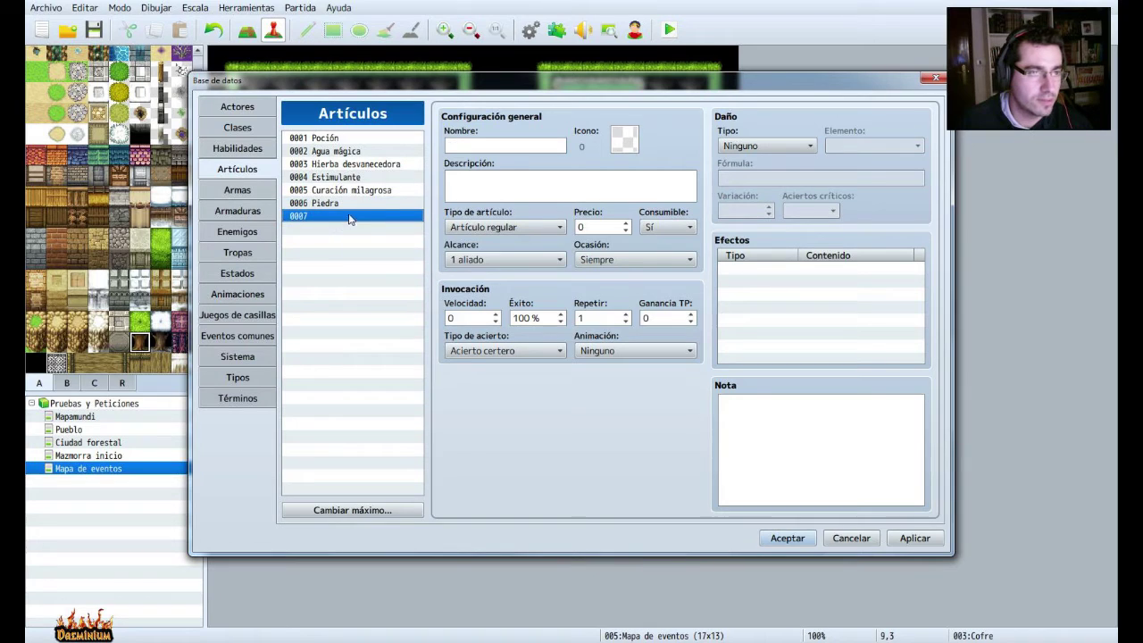
pyautogui.click(474, 146)
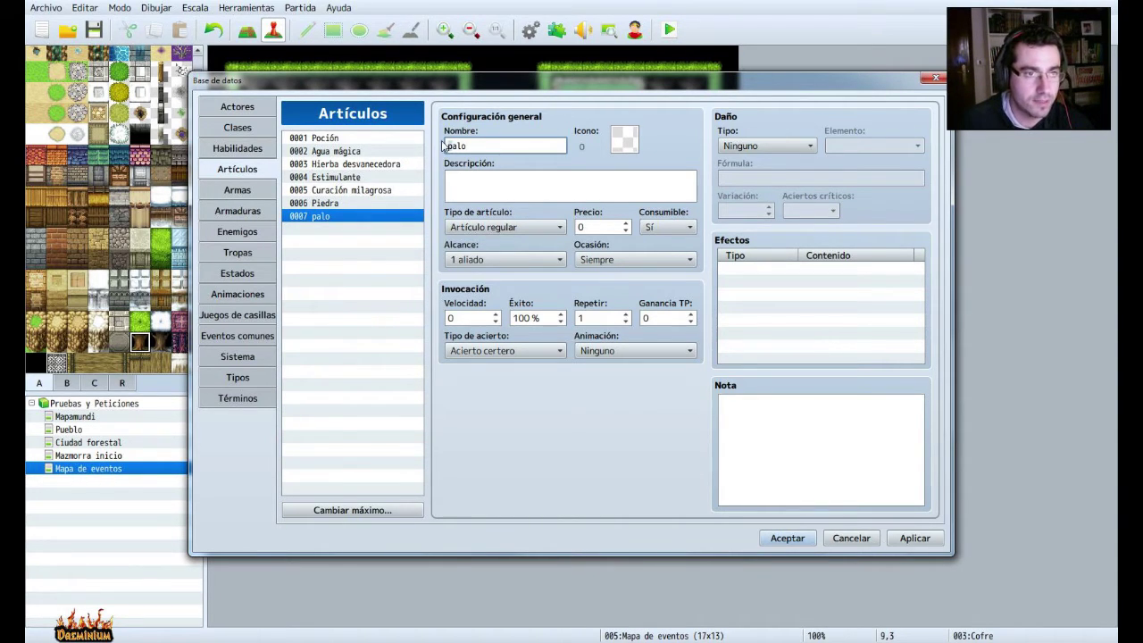
pyautogui.doubleClick(625, 140)
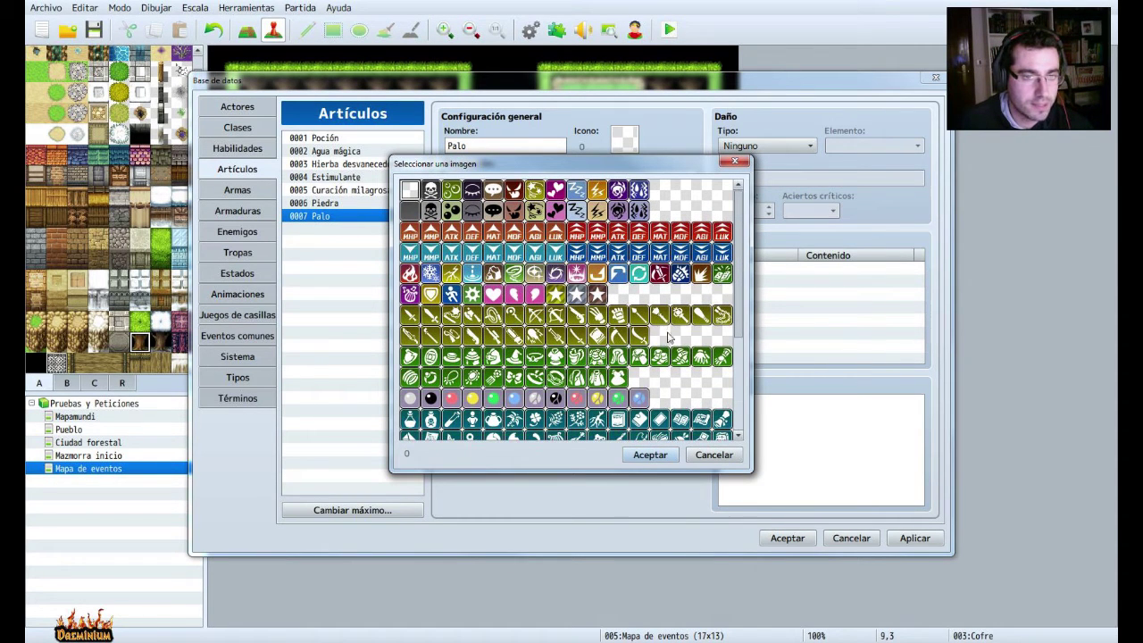
pyautogui.click(702, 318)
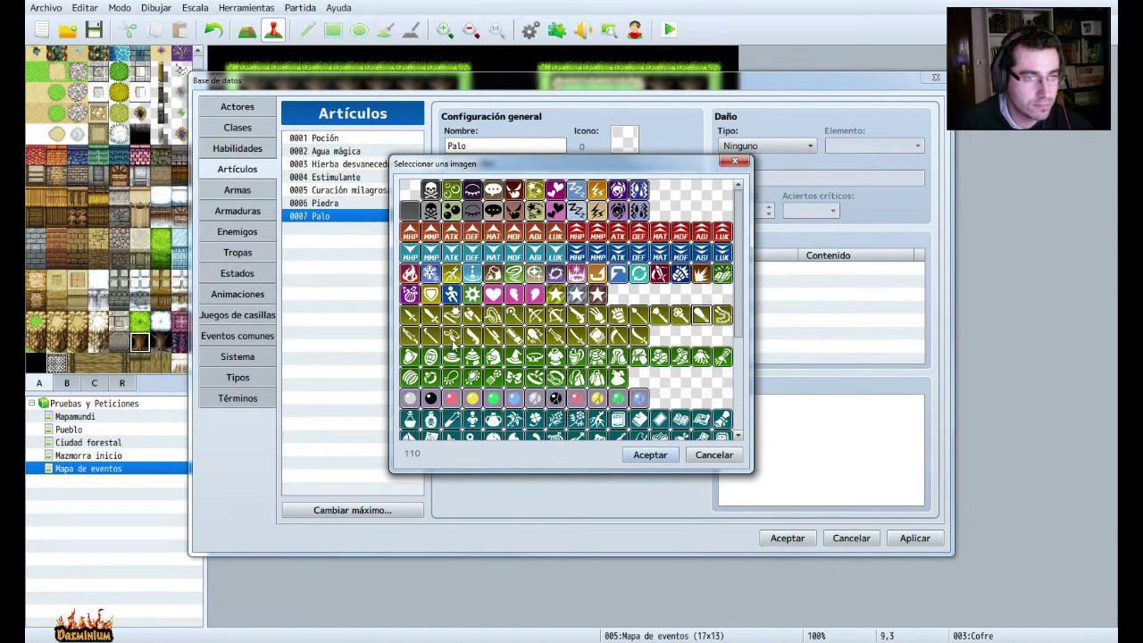
pyautogui.click(602, 422)
pyautogui.scroll(-2, 607, 424)
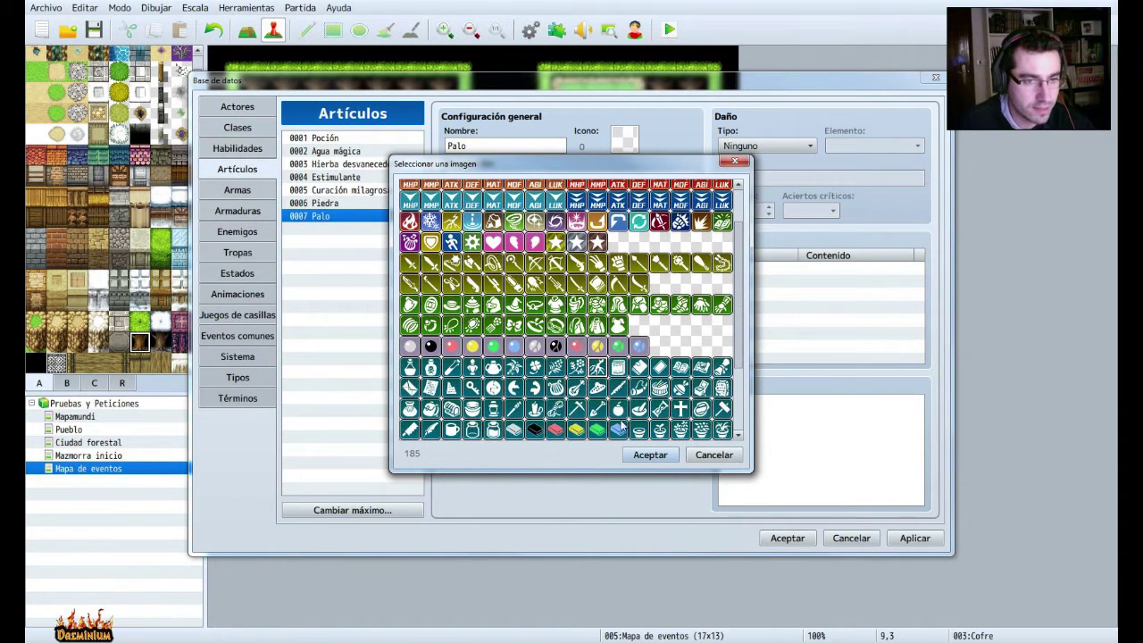
pyautogui.click(652, 456)
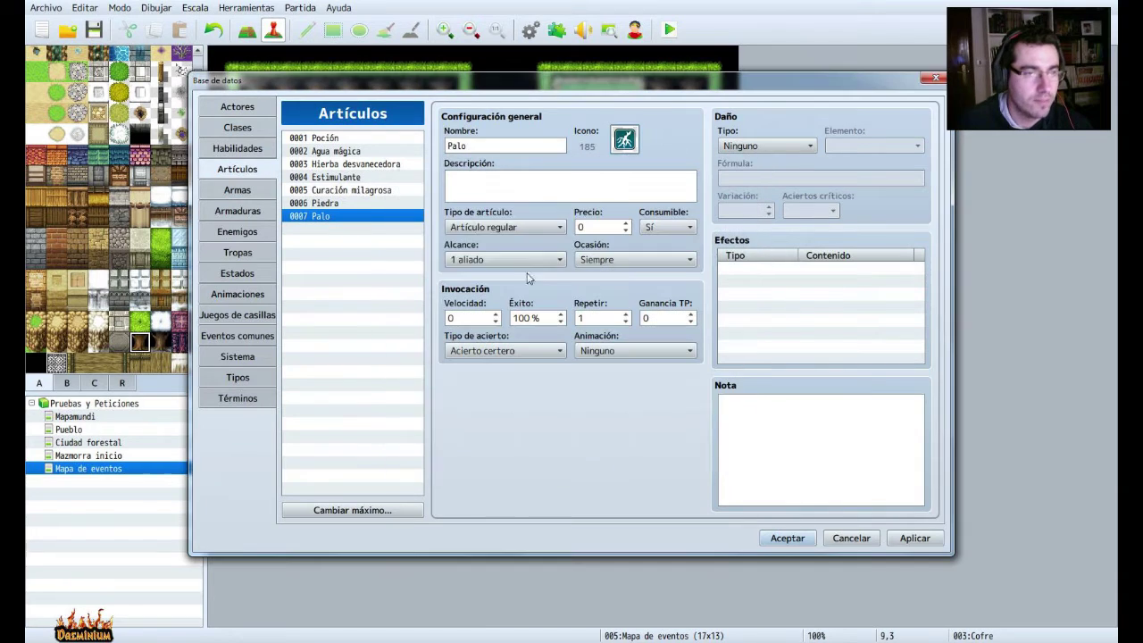
# Make both the Piedra and Palo items non-consumable (Consumible: No) and set their occasion (Ocasión) to Nunca.
pyautogui.click(348, 204)
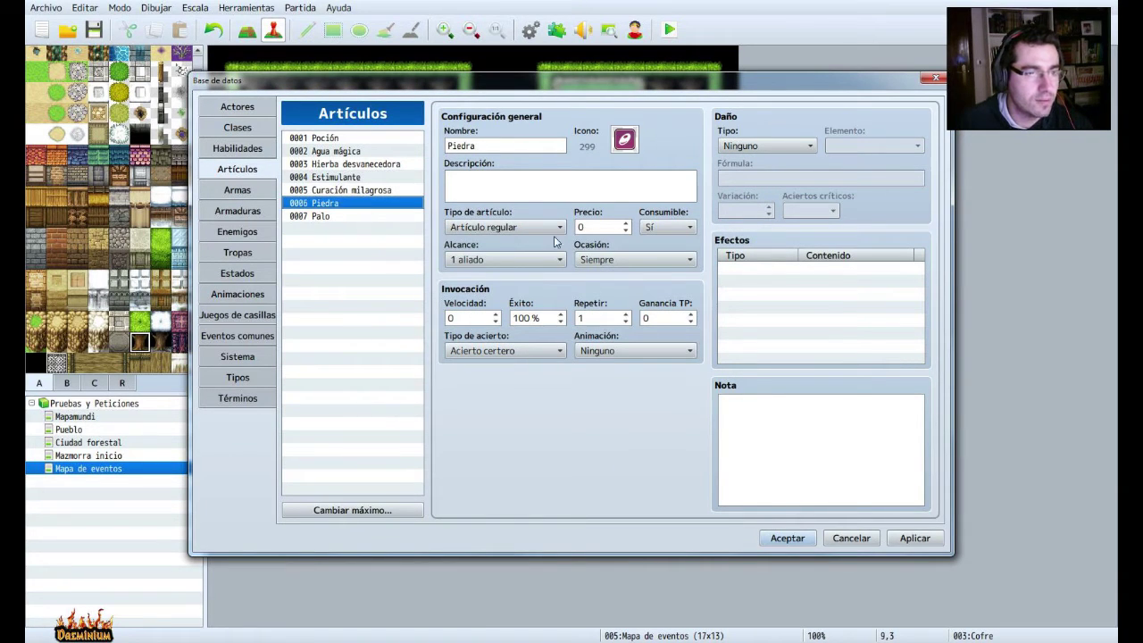
pyautogui.click(668, 229)
pyautogui.click(657, 259)
pyautogui.click(320, 216)
pyautogui.click(665, 227)
pyautogui.click(651, 258)
pyautogui.click(626, 260)
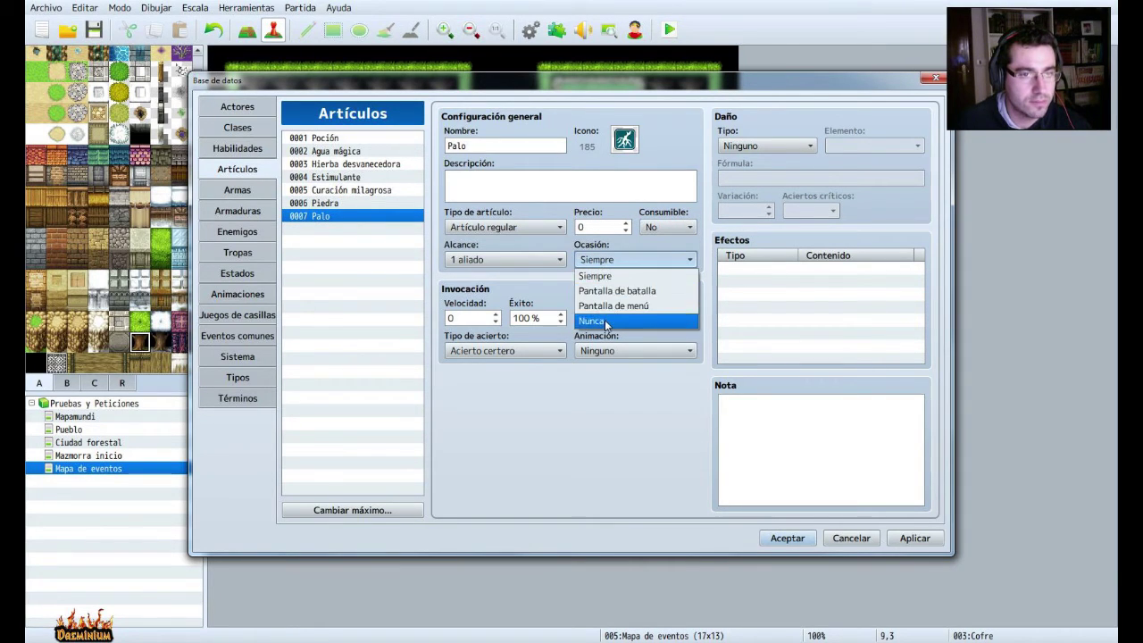
pyautogui.click(625, 322)
pyautogui.click(326, 204)
pyautogui.click(665, 260)
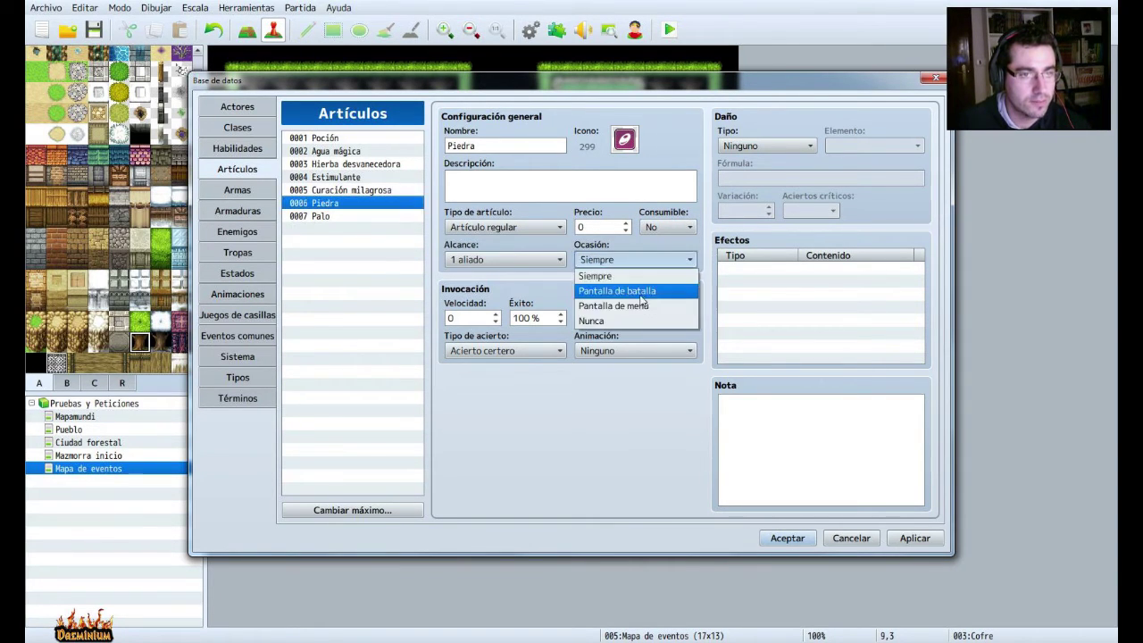
pyautogui.click(625, 320)
# Set the scope (Alcance) of the Piedra and Palo items to Ninguno and save the database changes.
pyautogui.click(505, 259)
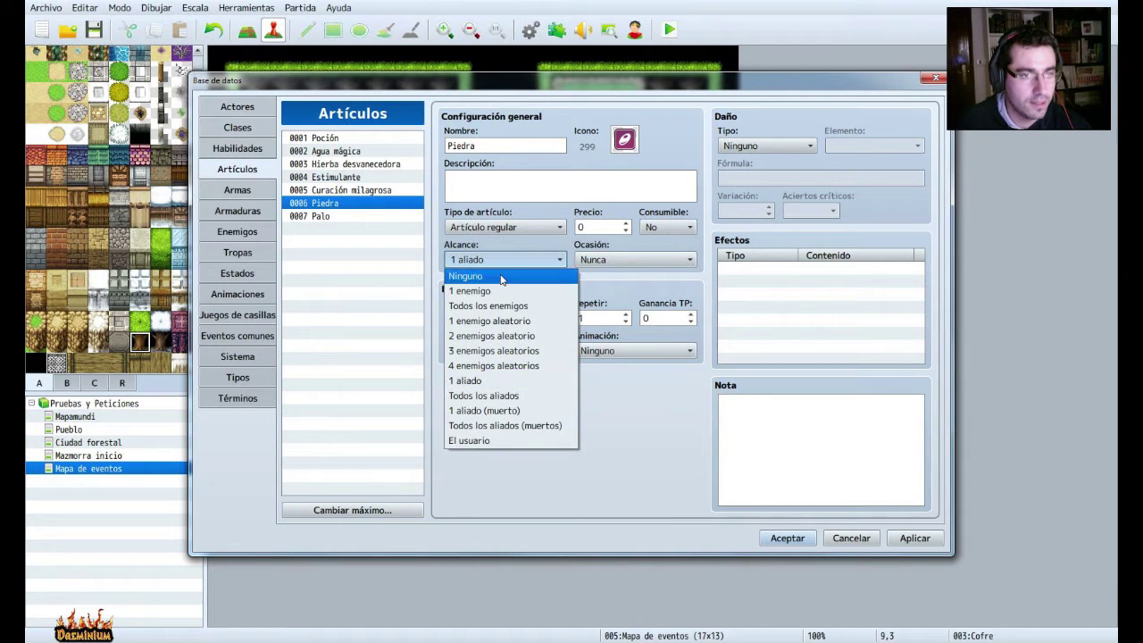
pyautogui.click(506, 271)
pyautogui.click(335, 216)
pyautogui.click(505, 259)
pyautogui.click(487, 273)
pyautogui.click(763, 543)
# In the chest event at tile 9,3, insert a Cambiar artículos command before the text message that adds 1 Piedra.
pyautogui.rightClick(505, 156)
pyautogui.click(511, 159)
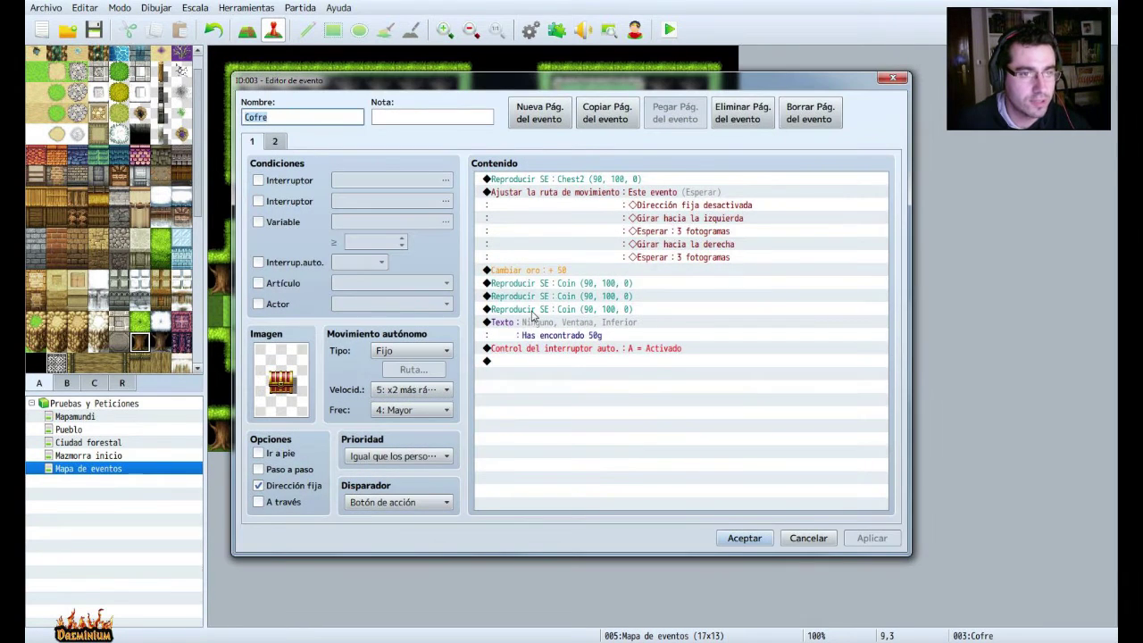
pyautogui.click(534, 283)
pyautogui.click(527, 327)
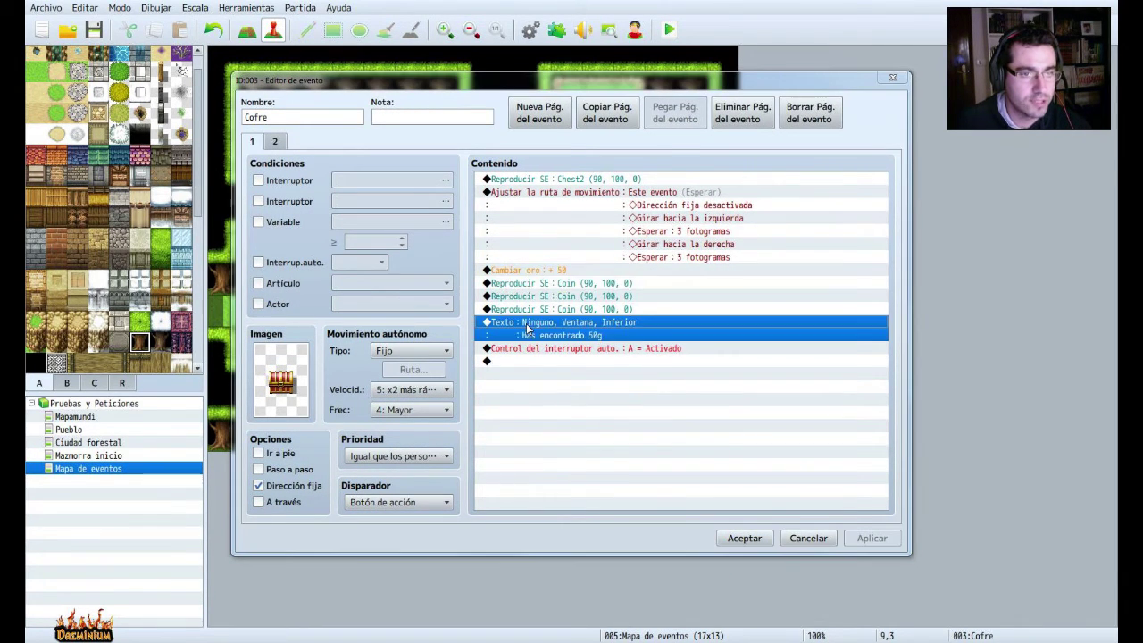
pyautogui.press('Insert')
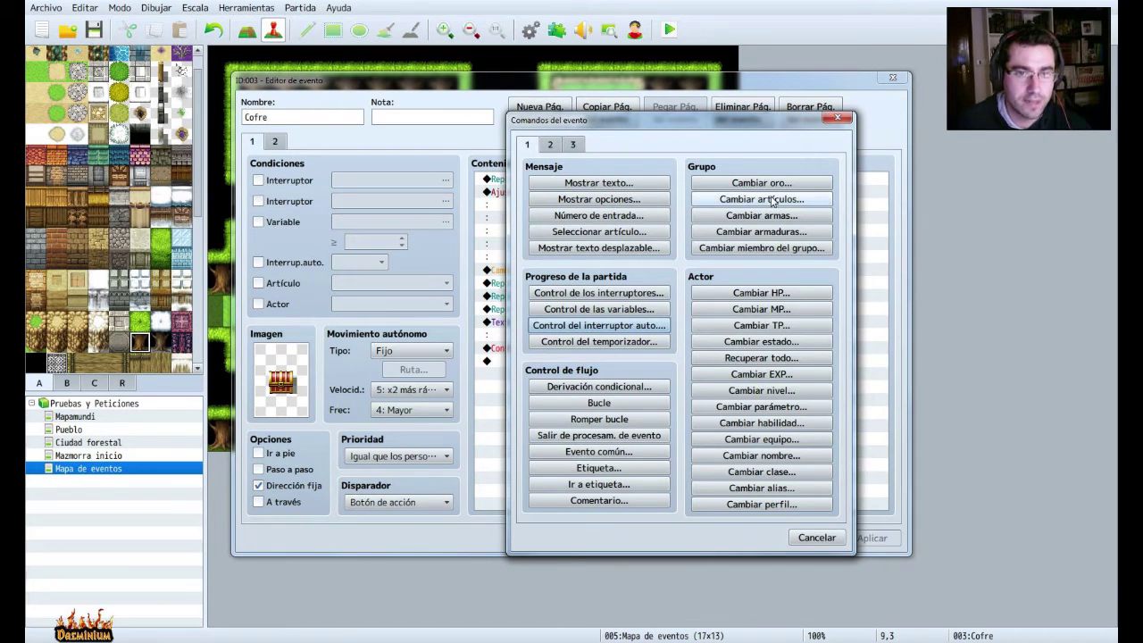
pyautogui.click(738, 199)
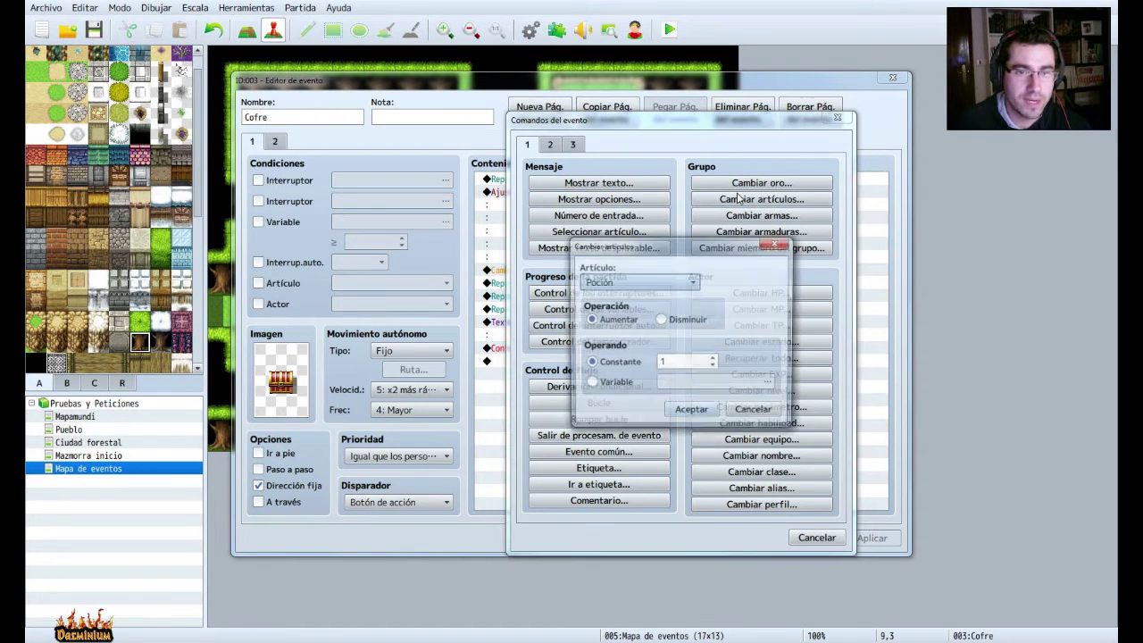
pyautogui.click(683, 281)
pyautogui.click(637, 374)
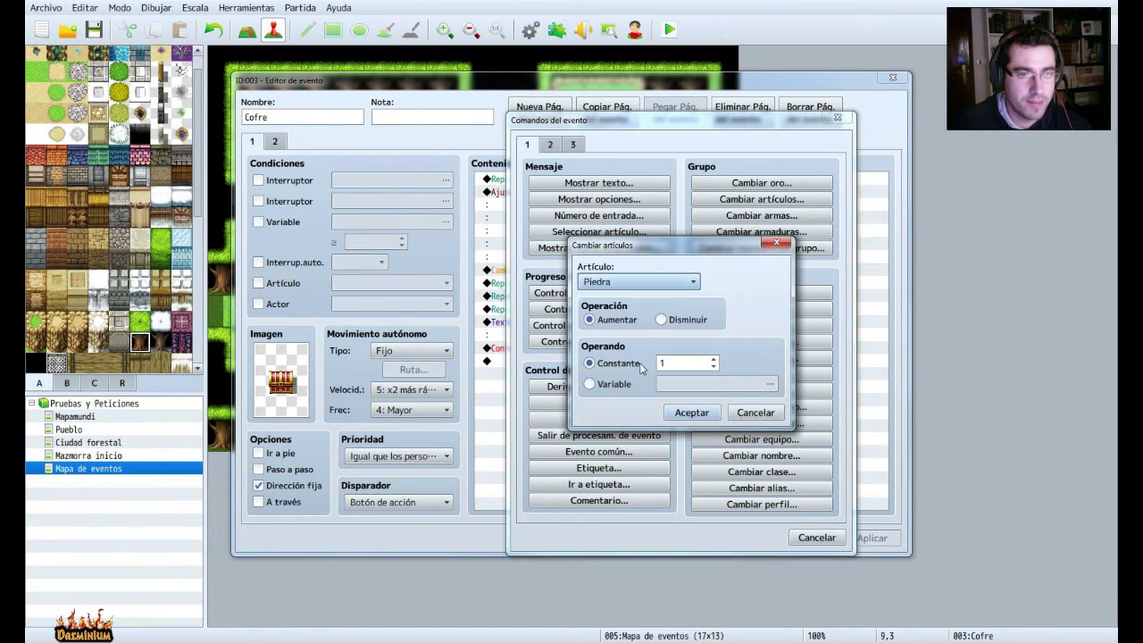
pyautogui.click(690, 413)
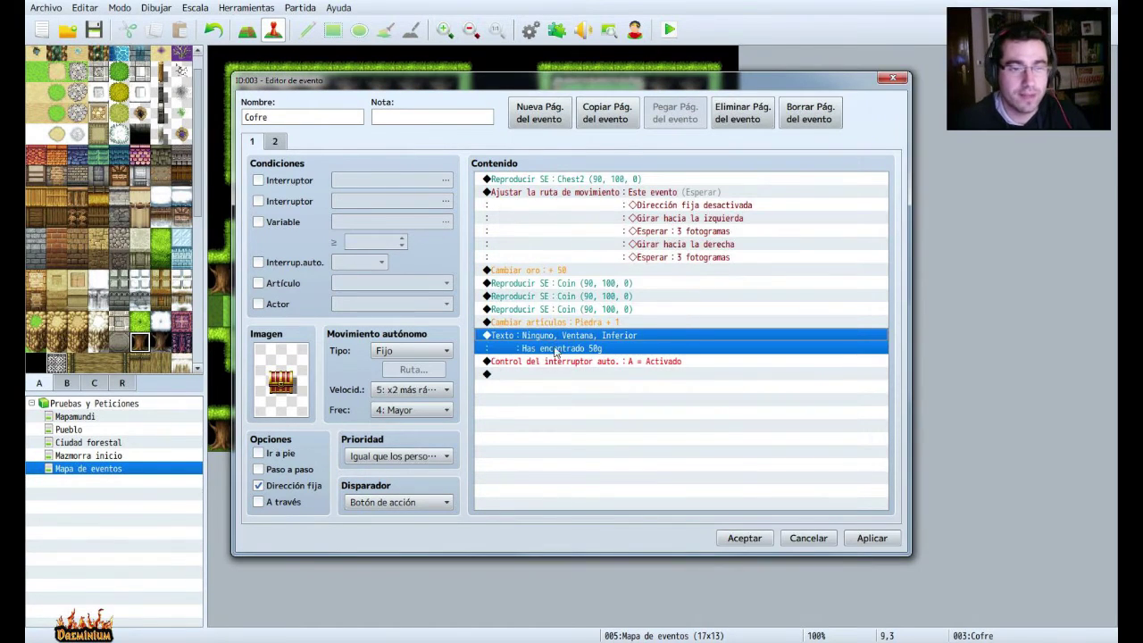
# Insert a Cambiar artículos command that adds 1 Palo before the chest event's text message, and save the event.
pyautogui.doubleClick(536, 375)
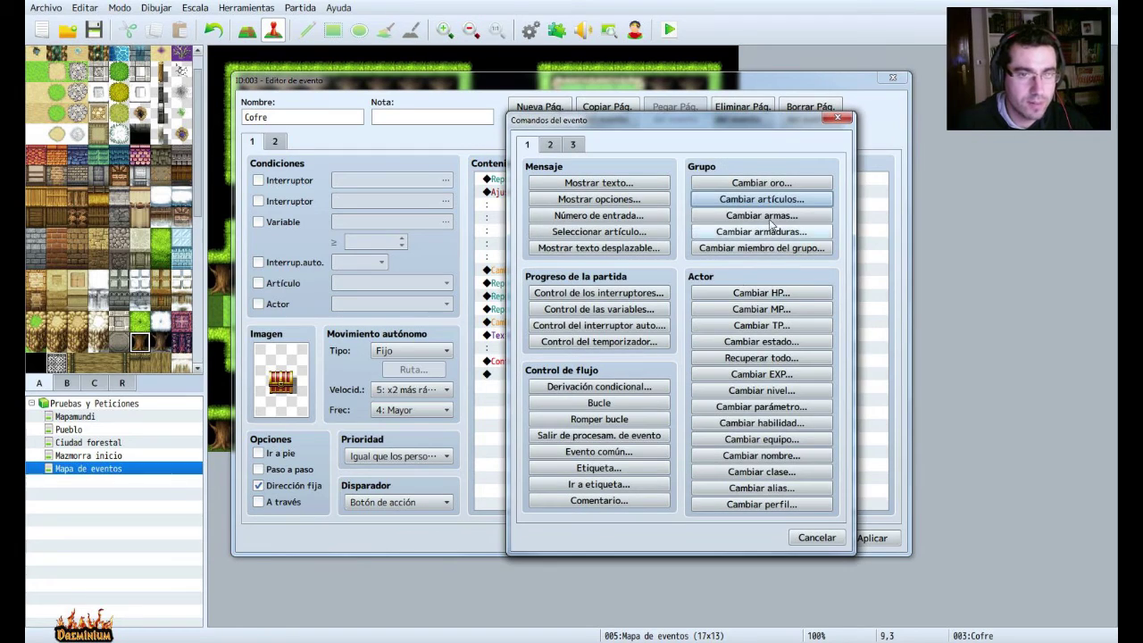
pyautogui.click(762, 200)
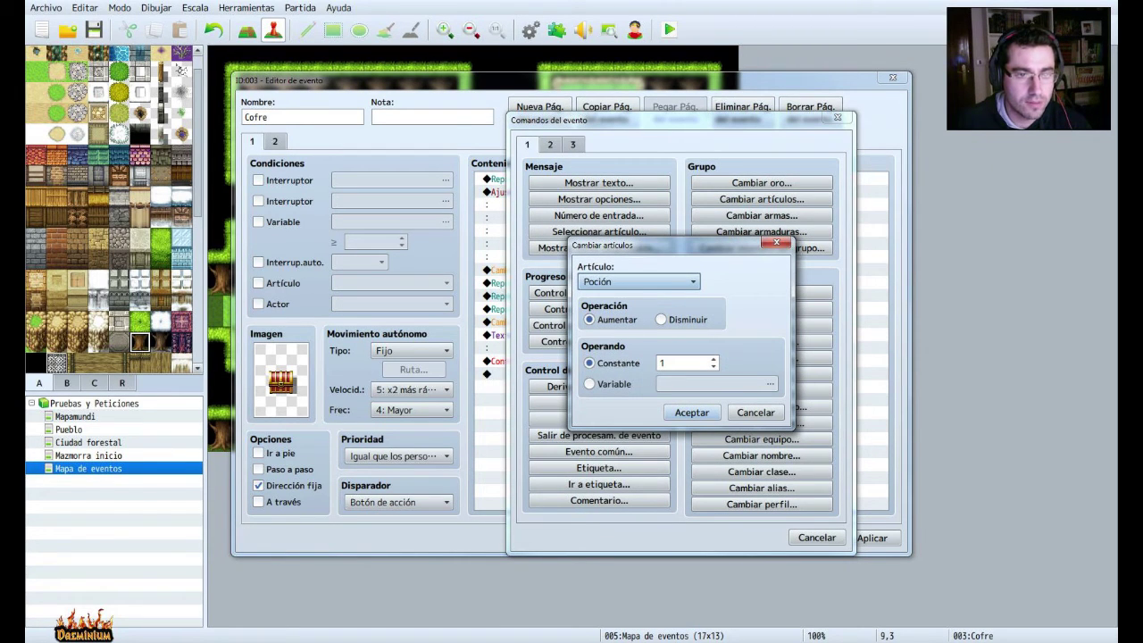
pyautogui.click(638, 281)
pyautogui.click(616, 389)
pyautogui.click(689, 414)
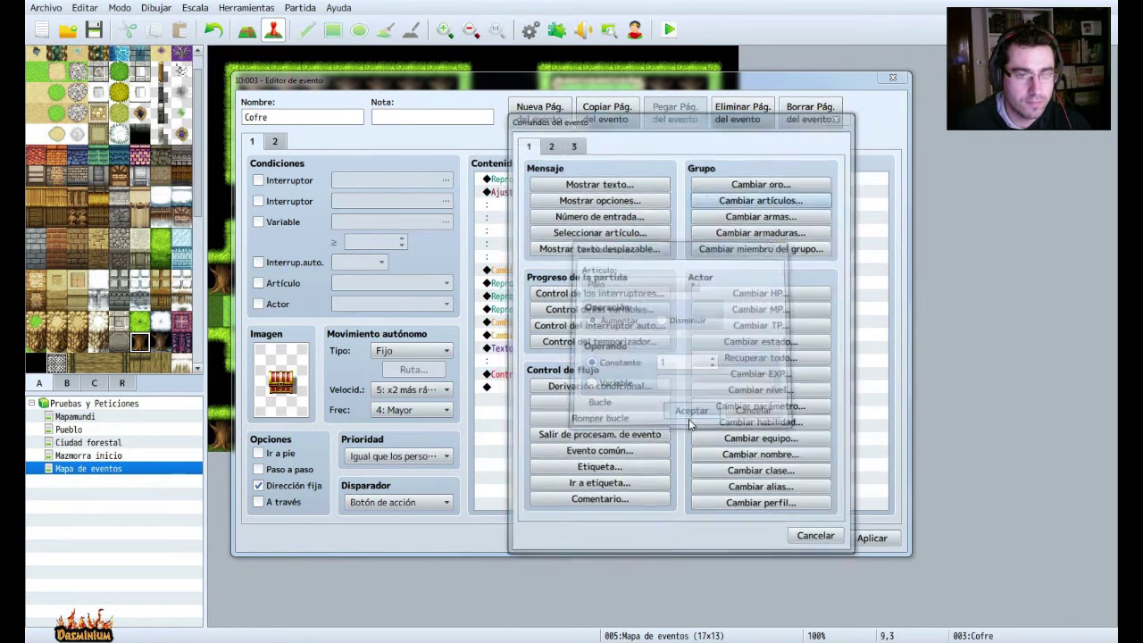
pyautogui.click(871, 538)
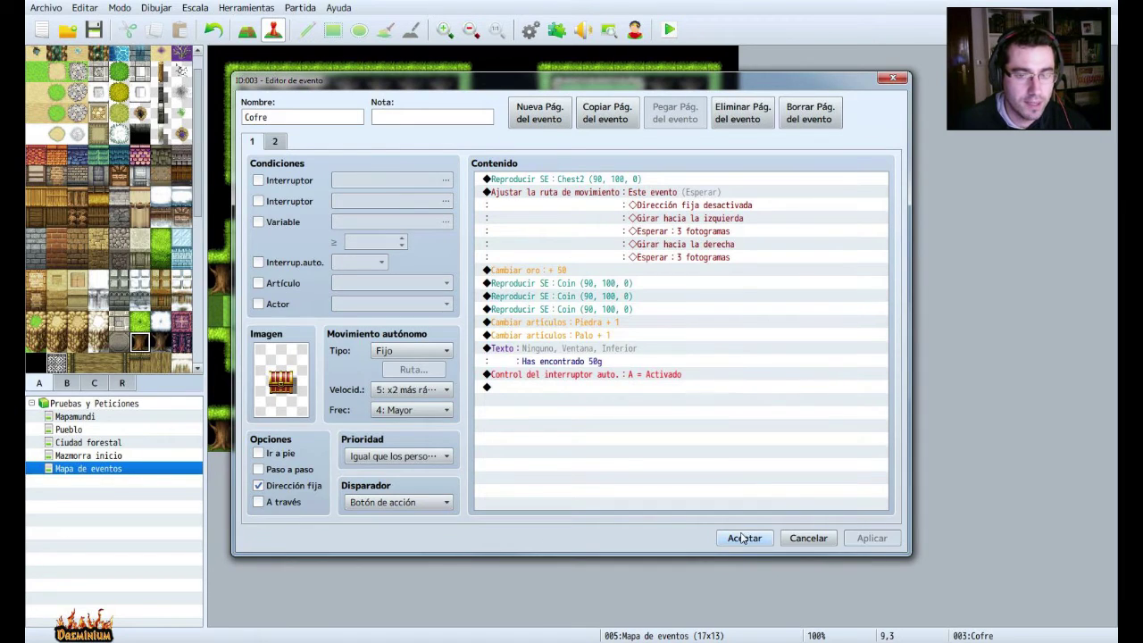
pyautogui.click(744, 538)
# Open the campfire event at tile 13,8 for editing.
pyautogui.rightClick(638, 309)
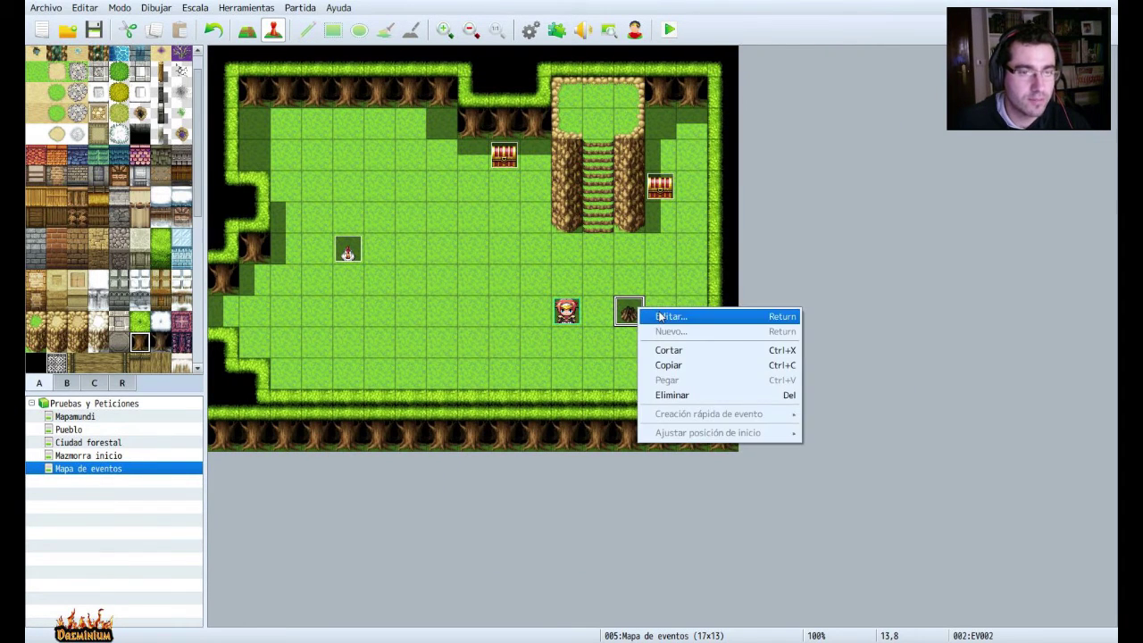
pyautogui.click(666, 317)
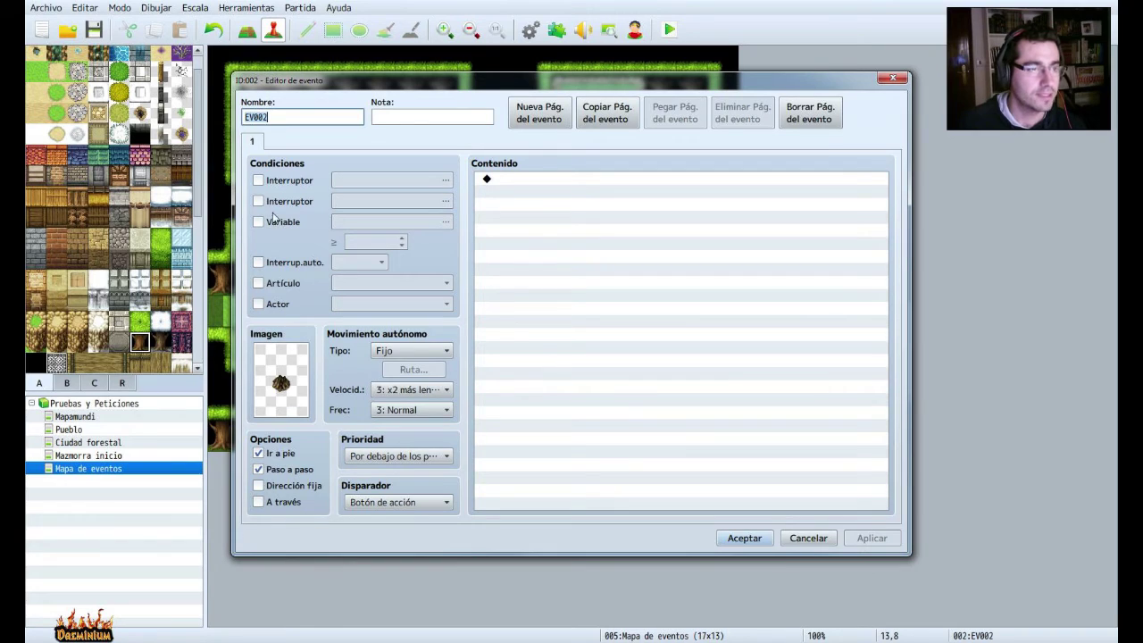
pyautogui.click(262, 283)
pyautogui.click(413, 284)
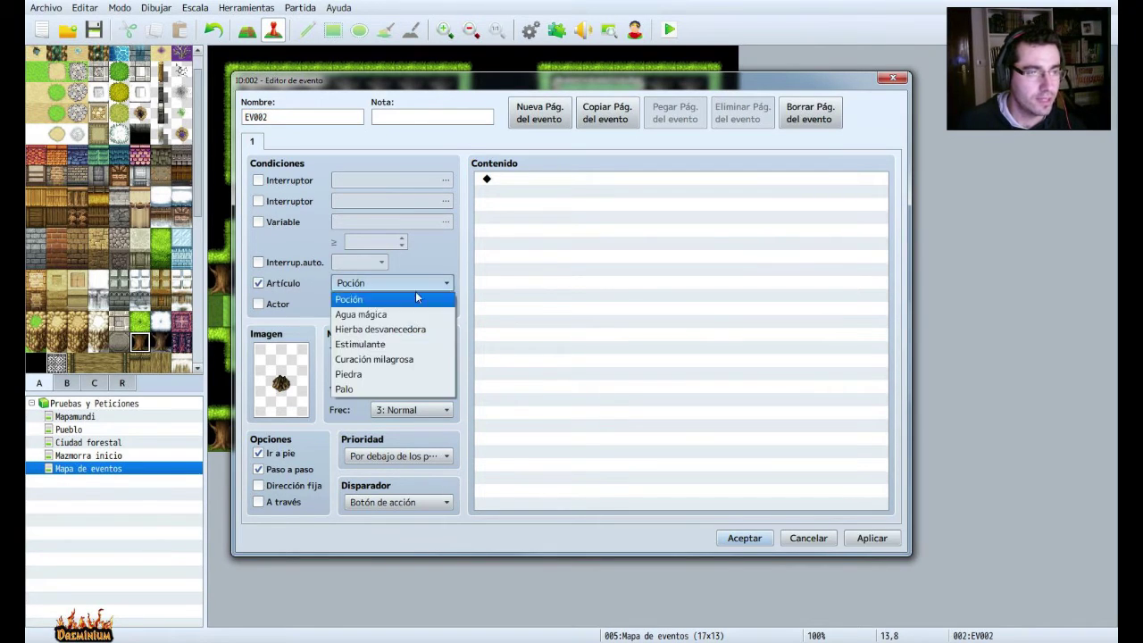
pyautogui.click(433, 390)
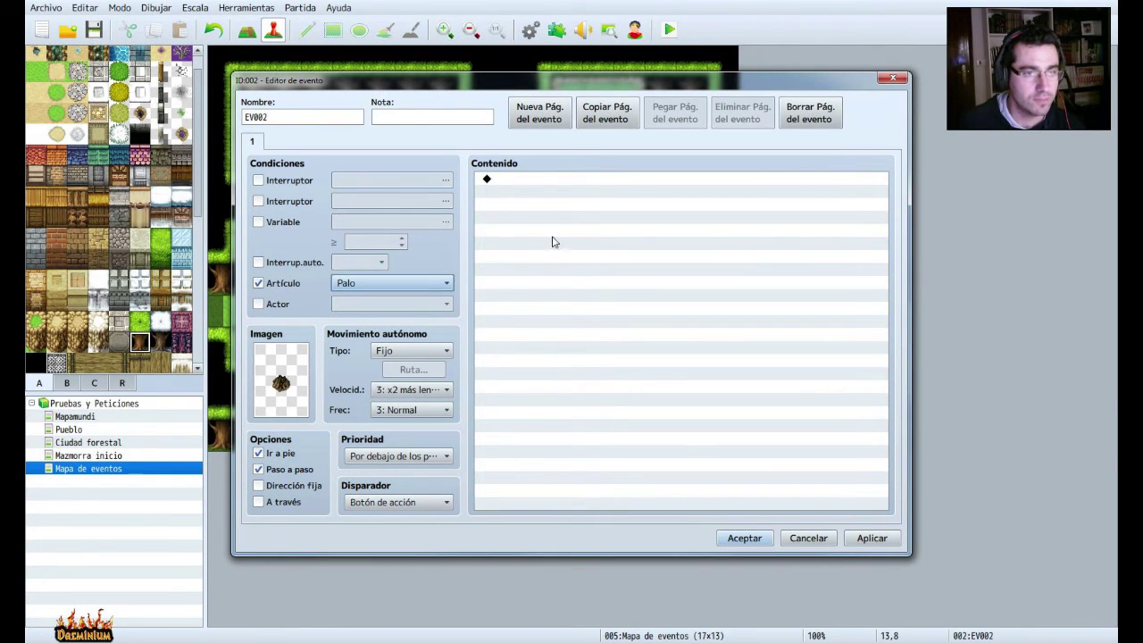
pyautogui.click(533, 183)
pyautogui.doubleClick(530, 183)
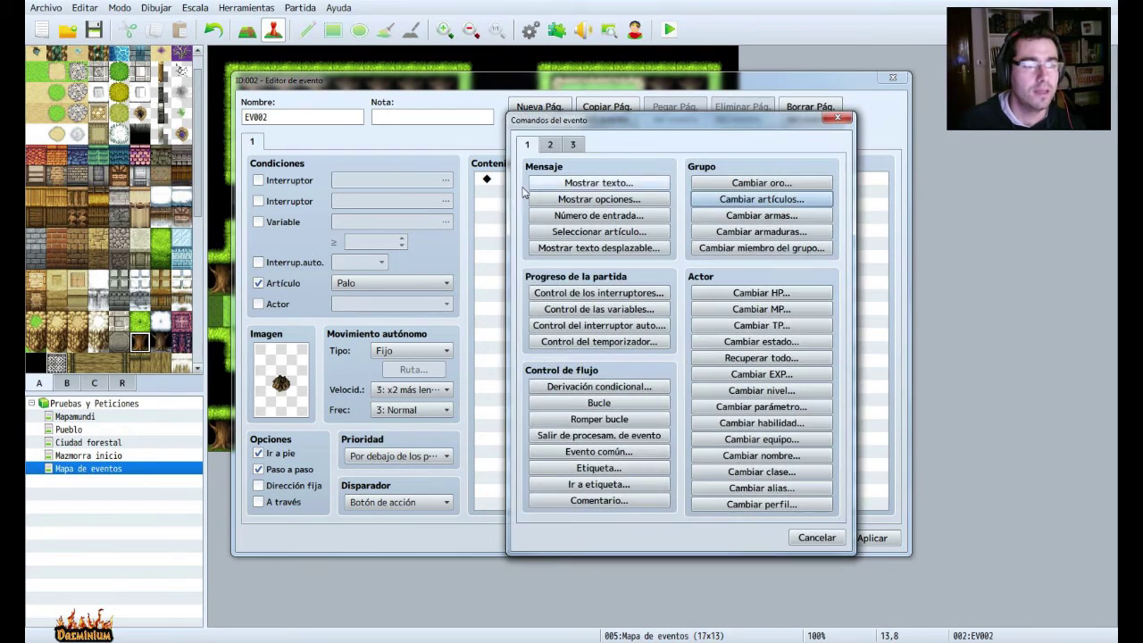
pyautogui.click(816, 538)
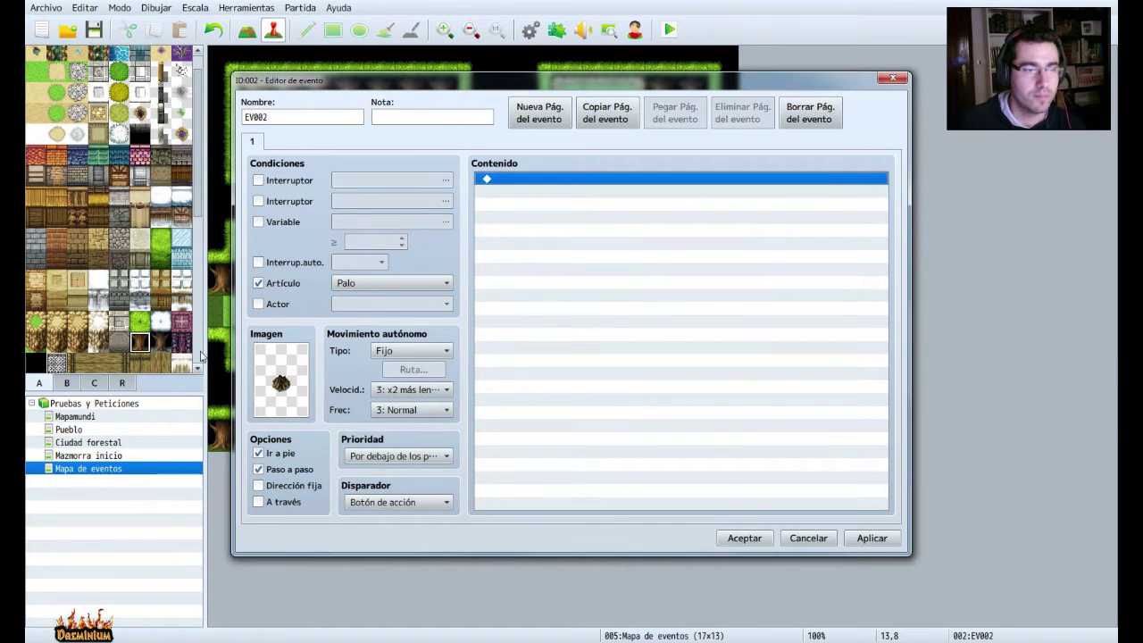
pyautogui.click(258, 283)
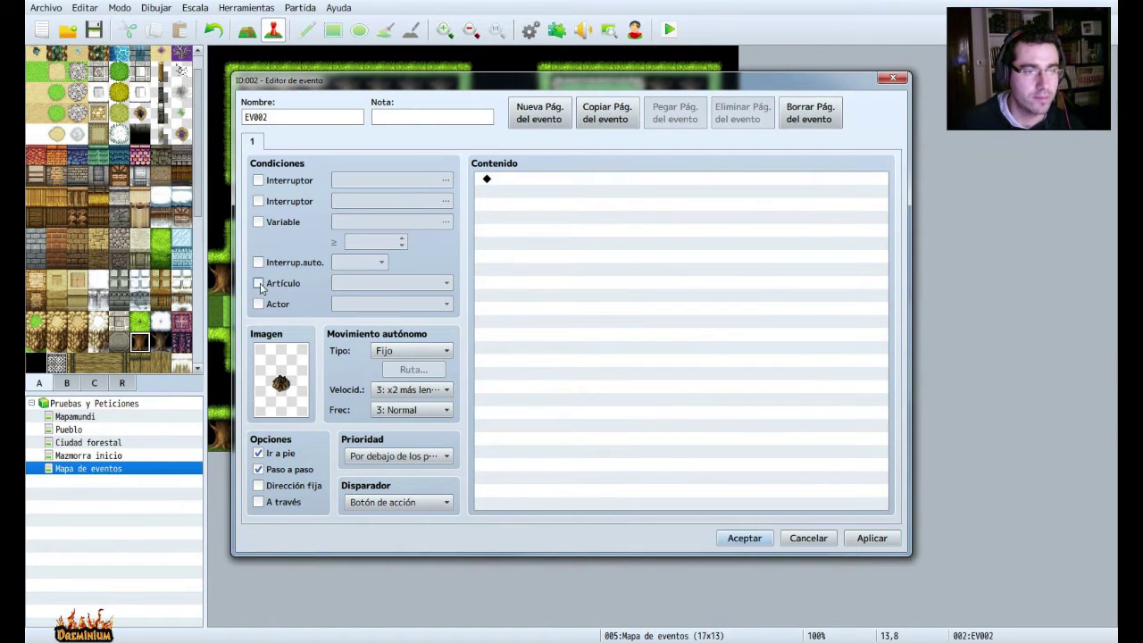
# Add the text message "Necesitas una piedra y un palo para hacer fuego" to the campfire event's first page and apply the change.
pyautogui.doubleClick(546, 183)
pyautogui.click(590, 183)
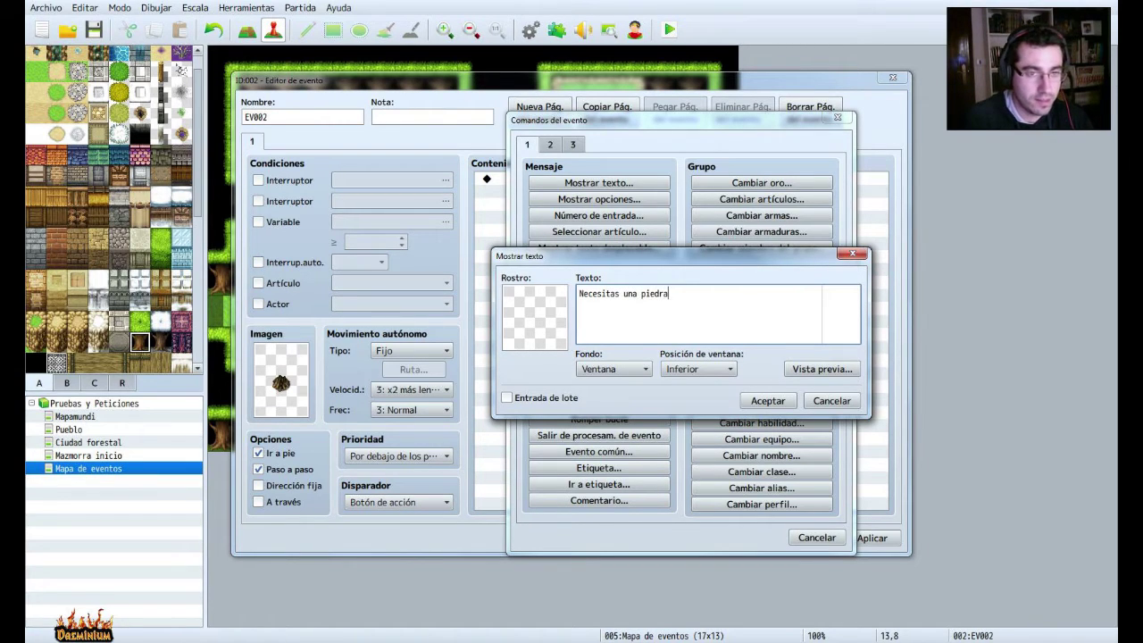
pyautogui.write('Necesitas una piedra y un palo para hacer fuego')
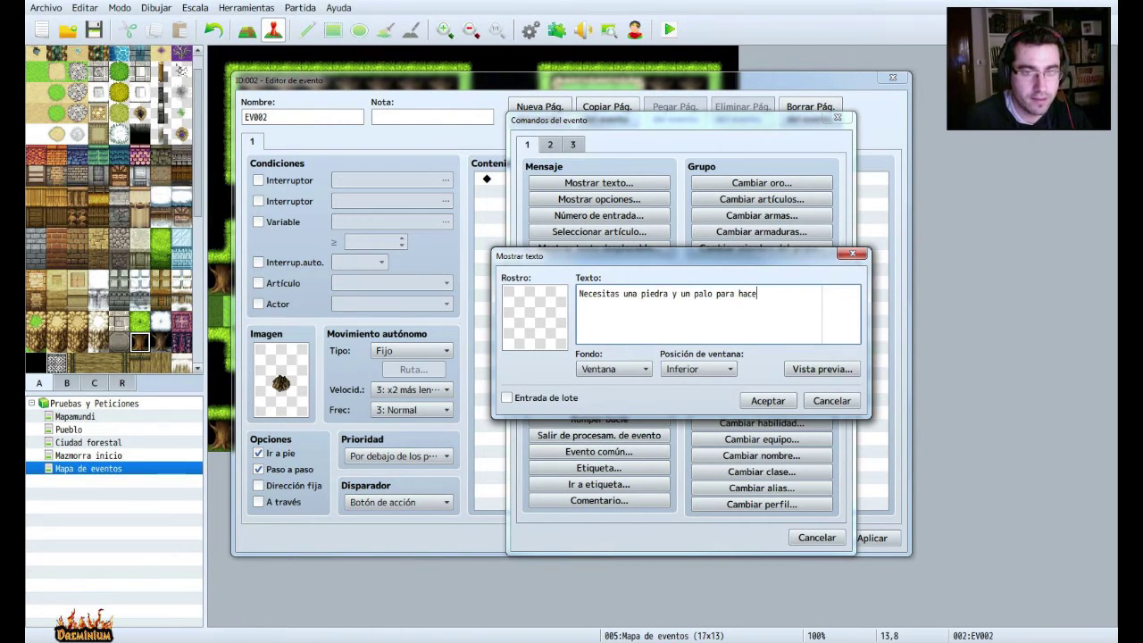
pyautogui.click(767, 400)
pyautogui.click(870, 539)
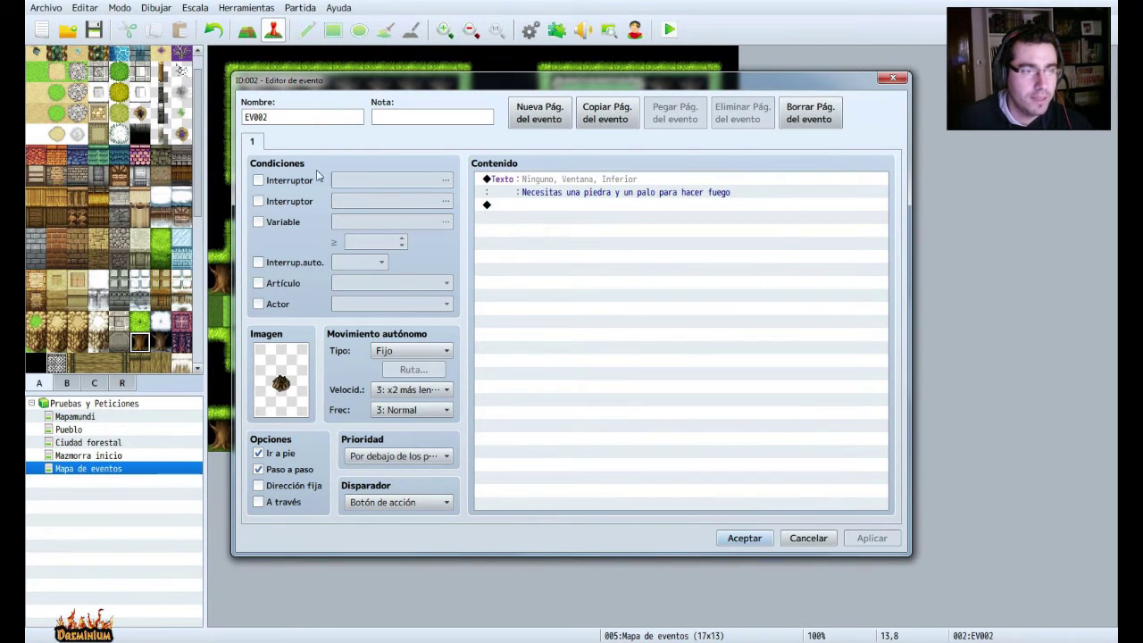
# Create a second page for the campfire event with the item condition (Artículo) set to Palo.
pyautogui.click(531, 114)
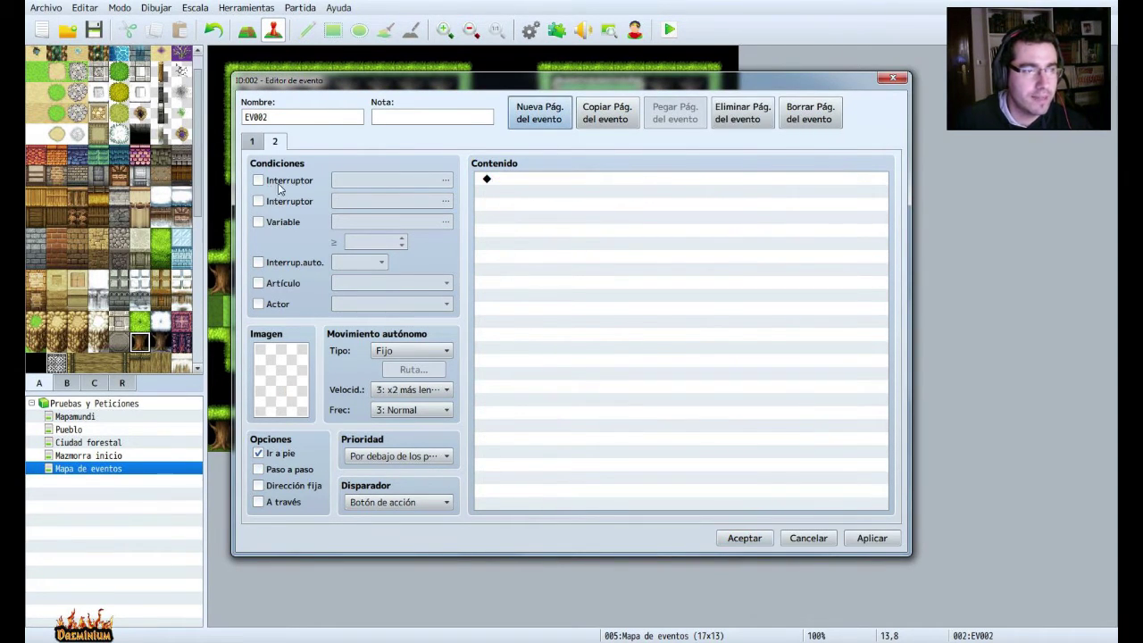
pyautogui.click(282, 284)
pyautogui.click(368, 284)
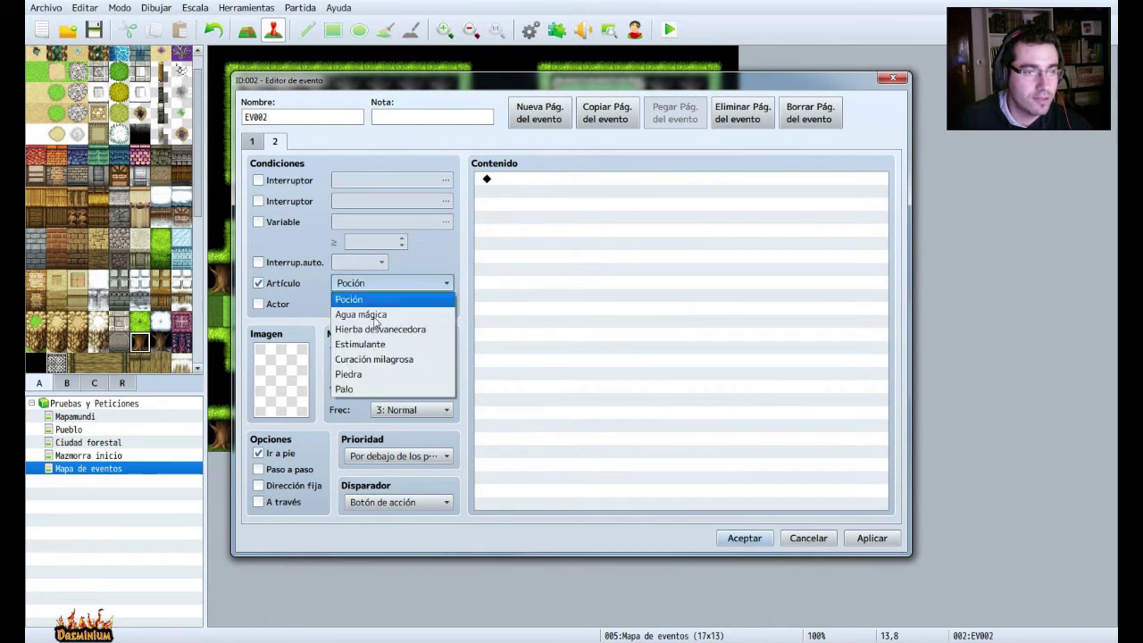
pyautogui.click(379, 389)
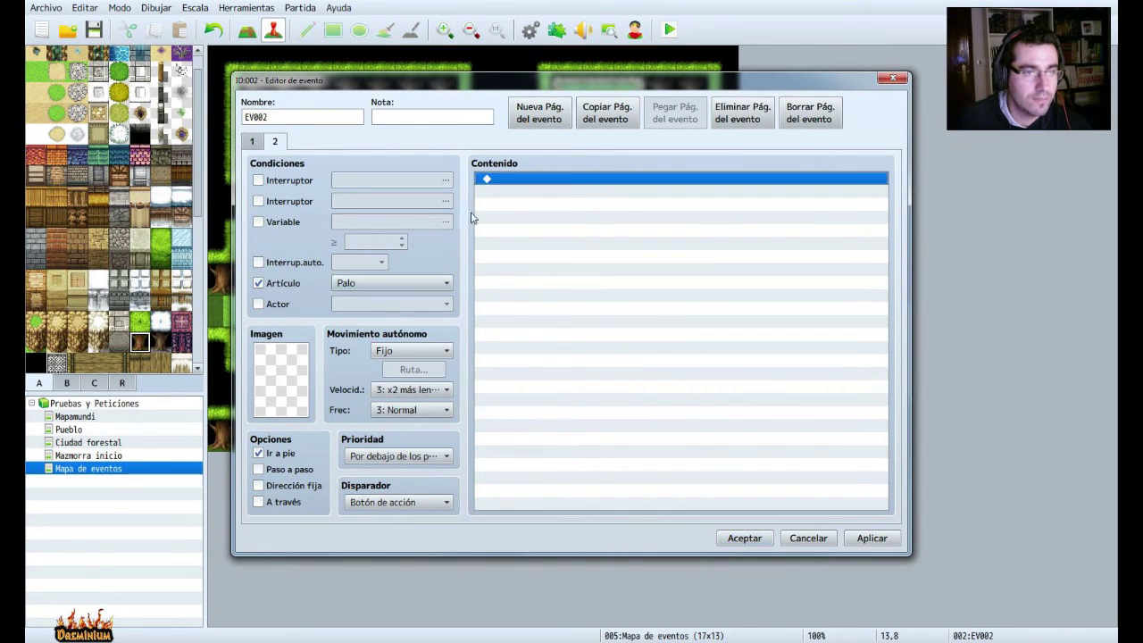
# Set the second page's image to the lit campfire from the !Flame sheet.
pyautogui.doubleClick(272, 374)
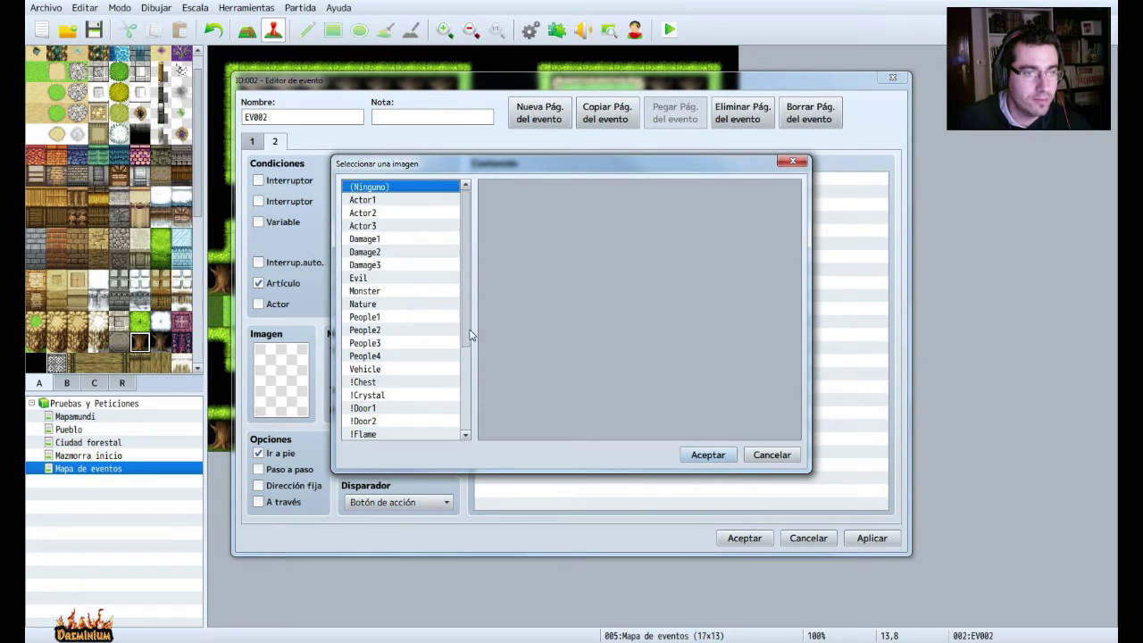
pyautogui.moveTo(468, 327); pyautogui.dragTo(450, 367)
pyautogui.click(371, 366)
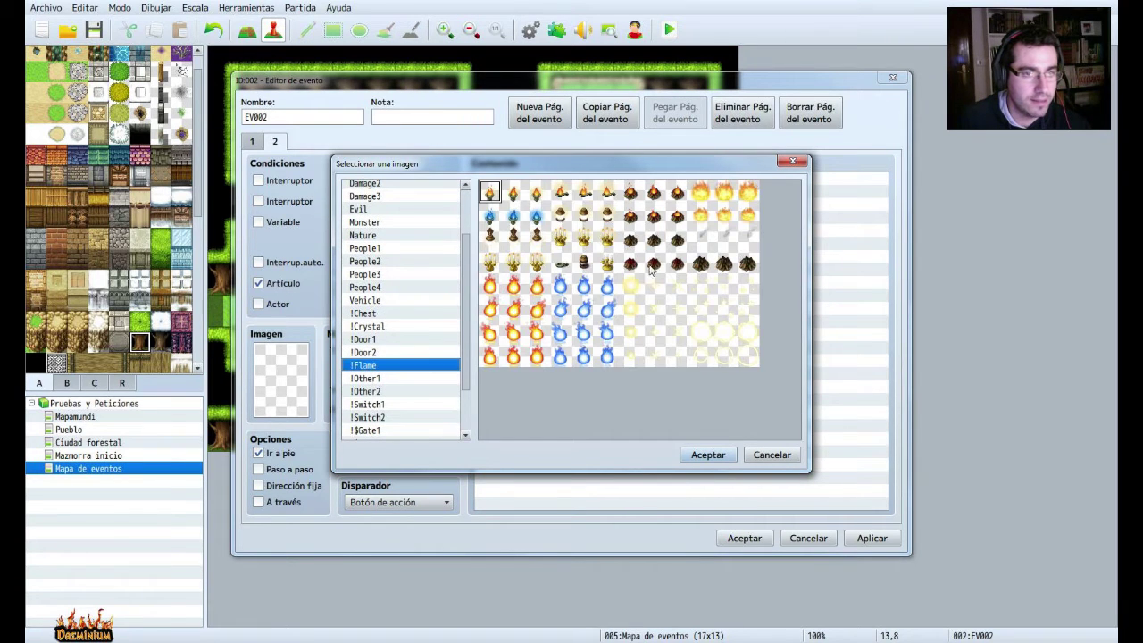
pyautogui.click(651, 196)
pyautogui.click(701, 452)
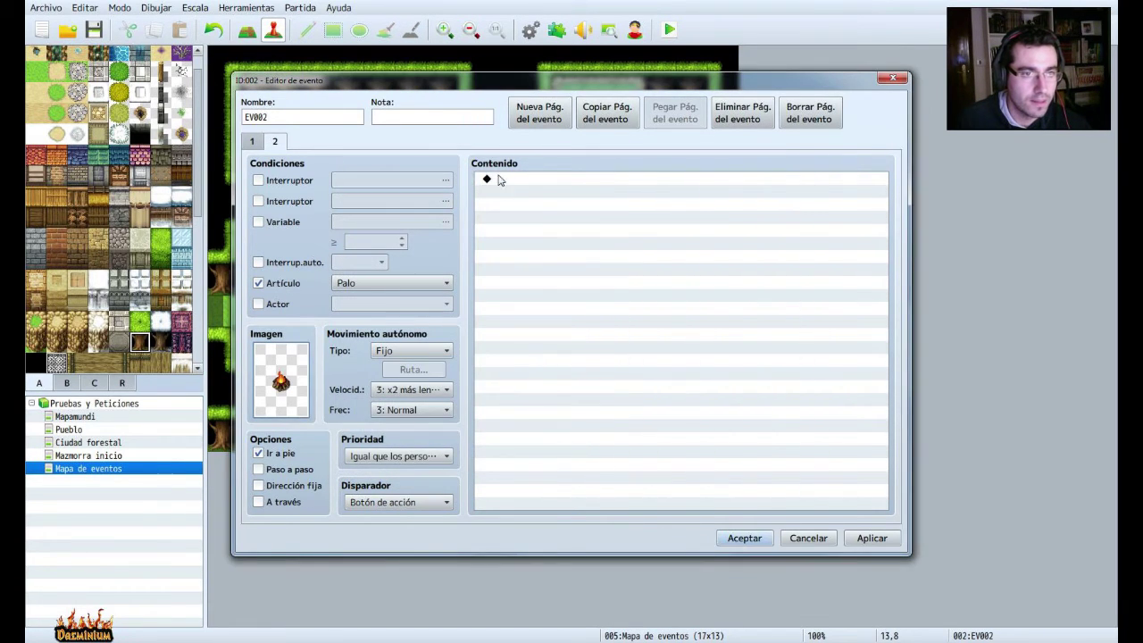
# Add the text message "Has encendido un fuego..." to the campfire event's second page.
pyautogui.doubleClick(513, 184)
pyautogui.click(600, 184)
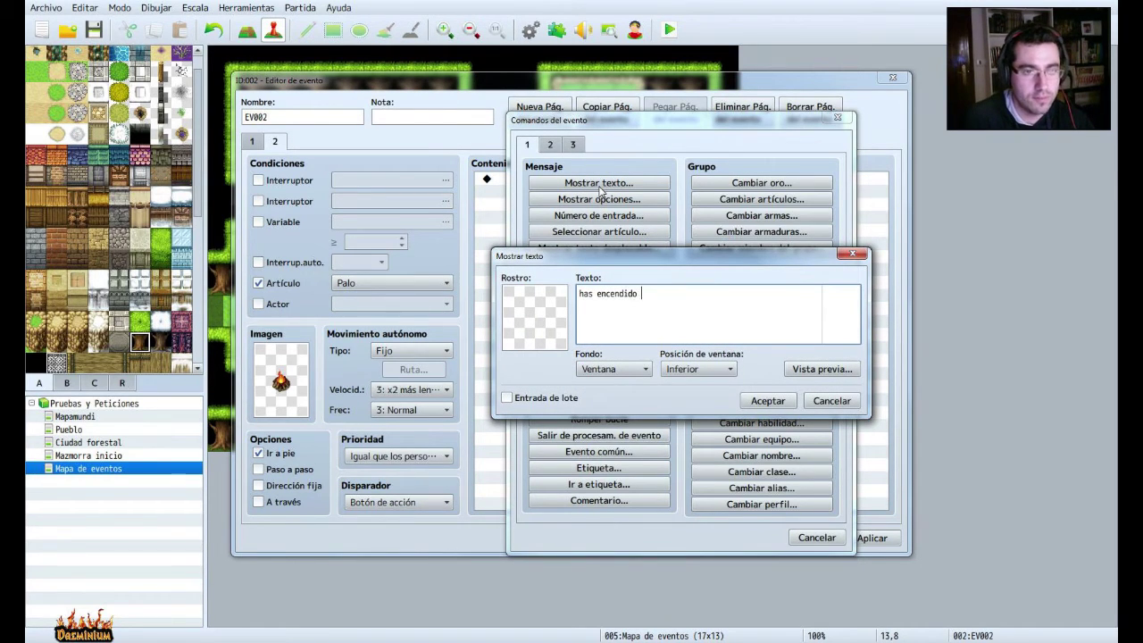
pyautogui.press('Left')
pyautogui.press('Left')
pyautogui.press('Left')
pyautogui.press('Left')
pyautogui.press('Left')
pyautogui.press('Left')
pyautogui.press('Left')
pyautogui.press('Left')
pyautogui.press('Left')
pyautogui.press('Left')
pyautogui.press('Left')
pyautogui.press('Left')
pyautogui.press('Left')
pyautogui.press('Left')
pyautogui.press('Left')
pyautogui.press('Left')
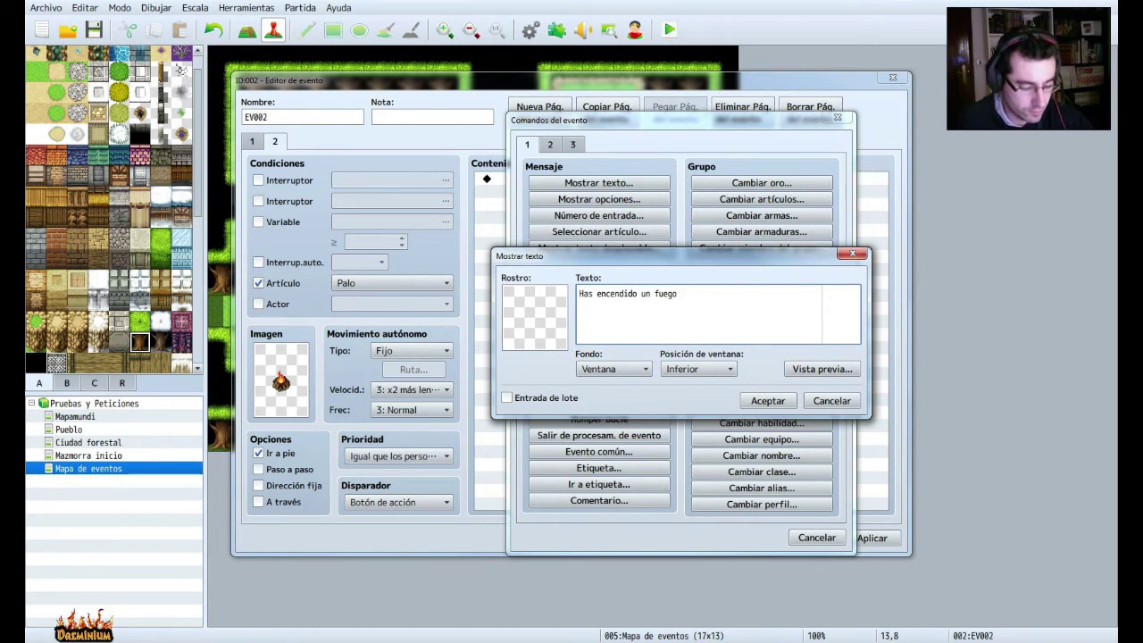
pyautogui.click(767, 401)
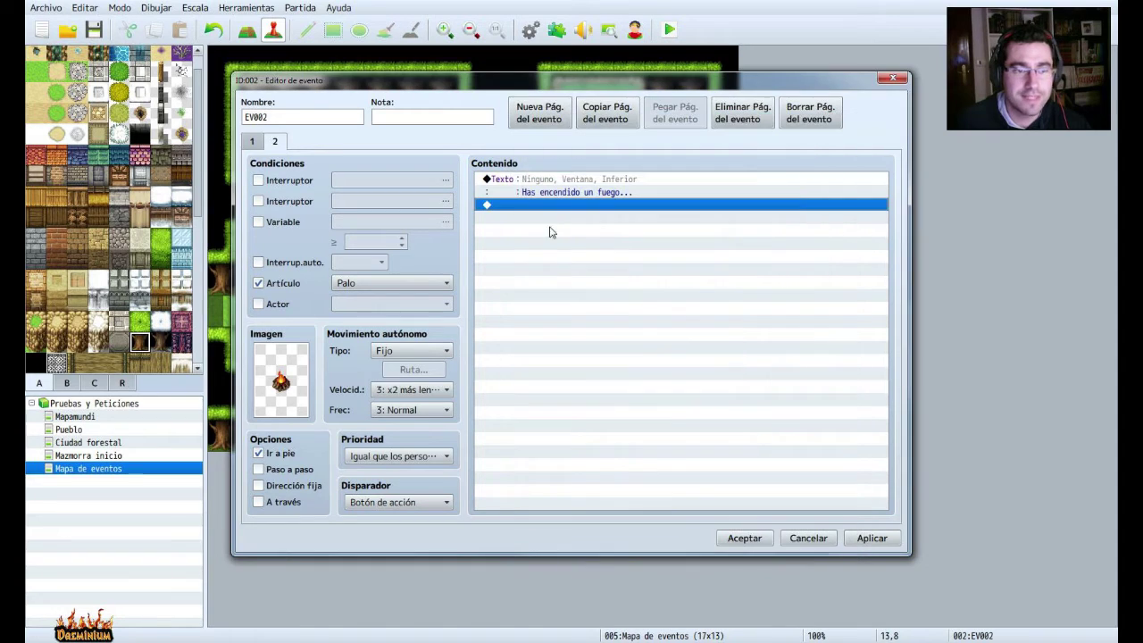
# Add a Cambiar artículos command after the message that decreases (Disminuir) Piedra by 1.
pyautogui.doubleClick(549, 219)
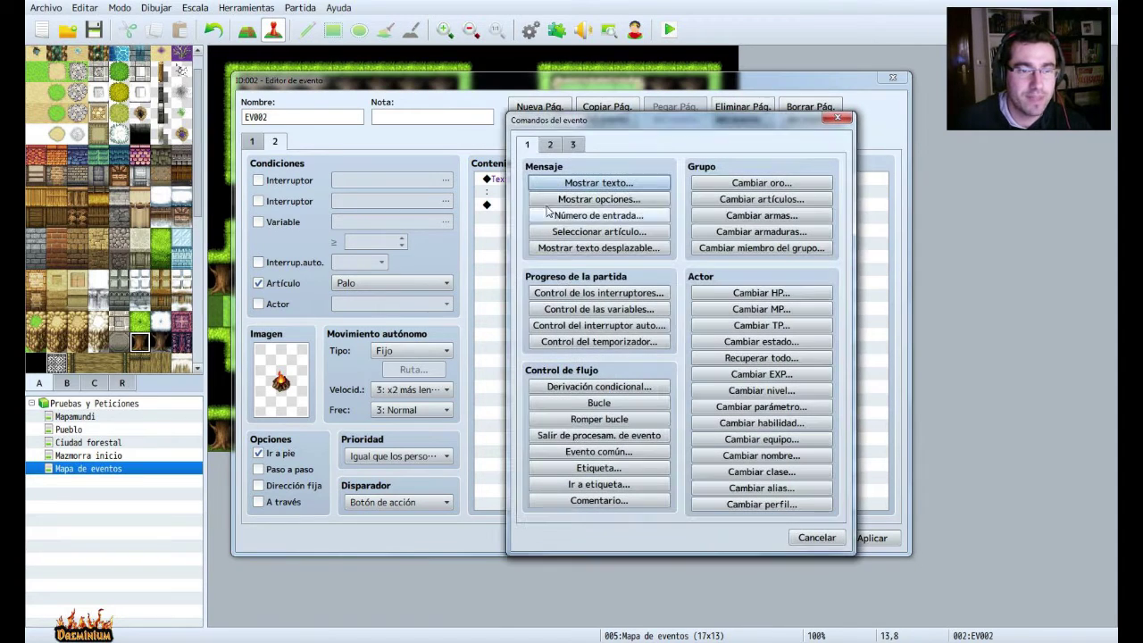
pyautogui.click(779, 205)
pyautogui.click(639, 282)
pyautogui.click(616, 385)
pyautogui.click(661, 319)
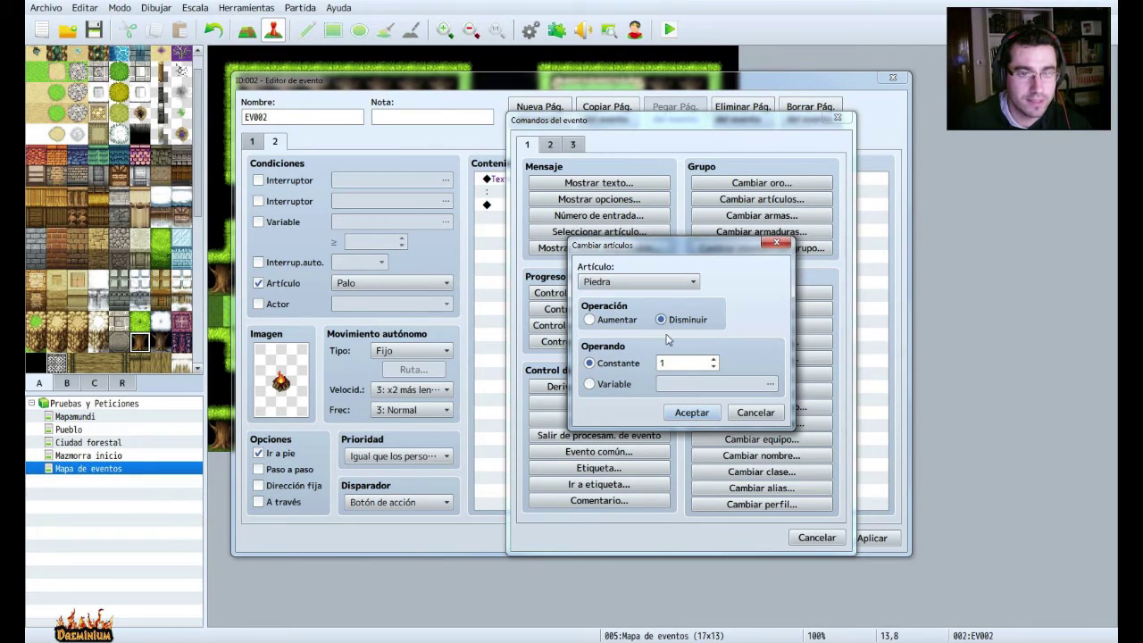
pyautogui.click(692, 412)
# Add another Cambiar artículos command that decreases (Disminuir) Palo by 1, and apply the changes.
pyautogui.doubleClick(651, 221)
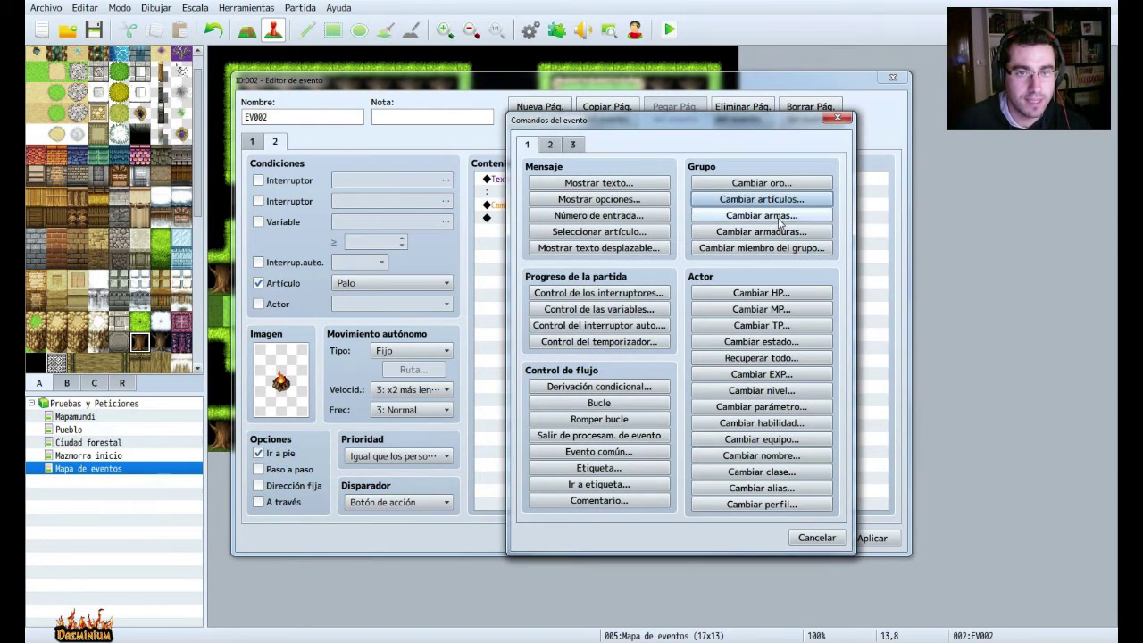
pyautogui.click(770, 200)
pyautogui.click(638, 281)
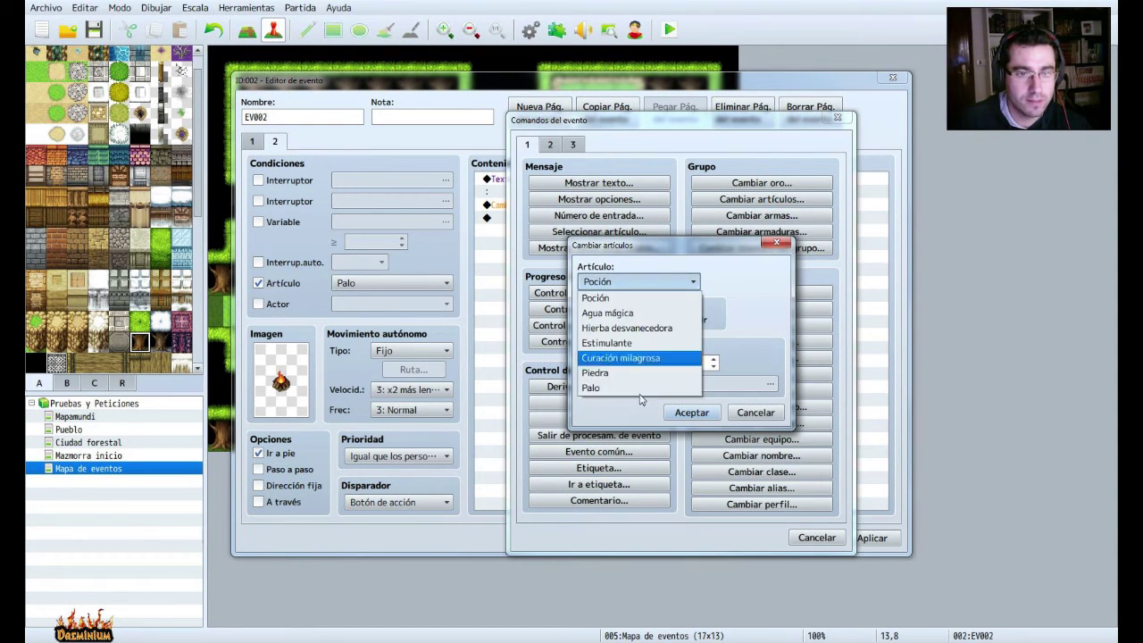
pyautogui.click(635, 387)
pyautogui.click(661, 319)
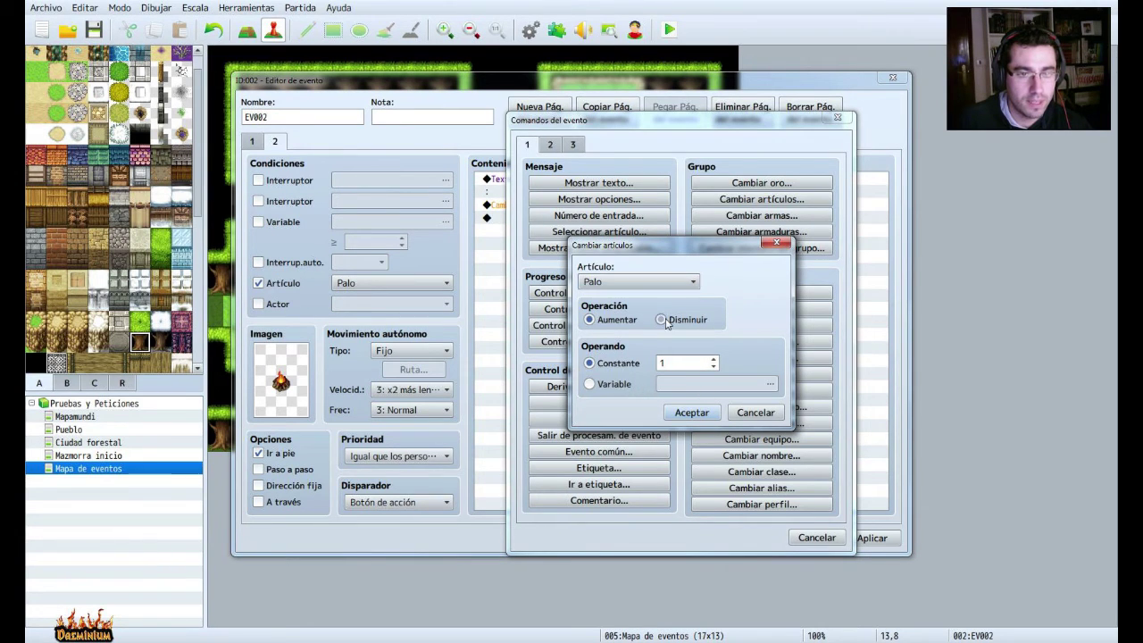
pyautogui.click(691, 412)
pyautogui.click(868, 539)
# Add an Esperar command of 300 fotogramas at the end of the second page's contents.
pyautogui.doubleClick(524, 231)
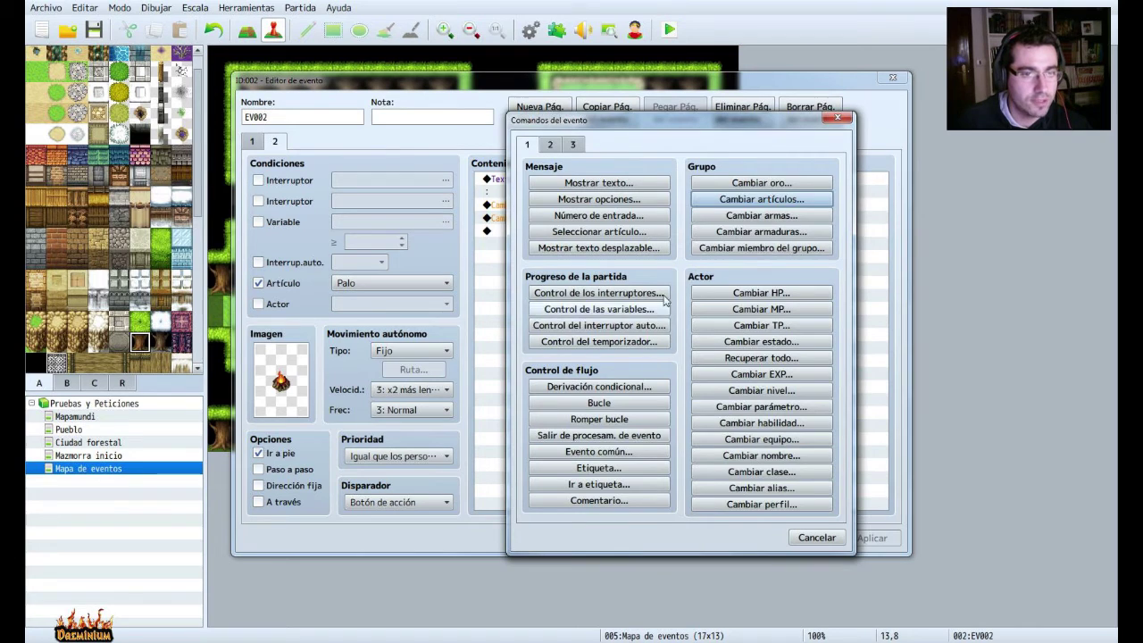
pyautogui.click(547, 146)
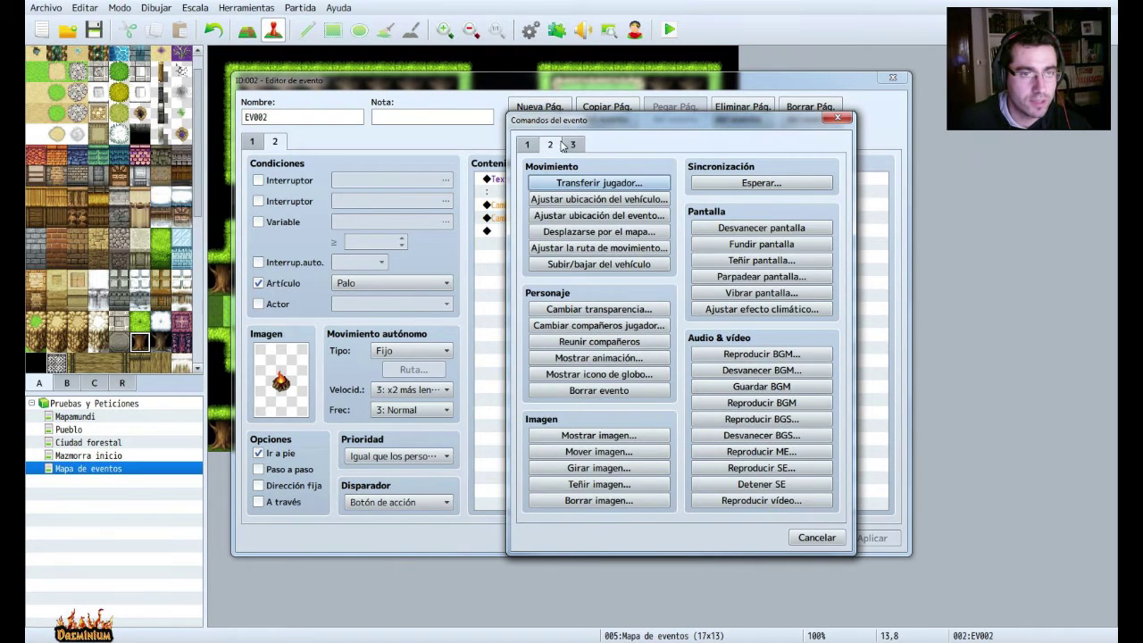
pyautogui.click(810, 186)
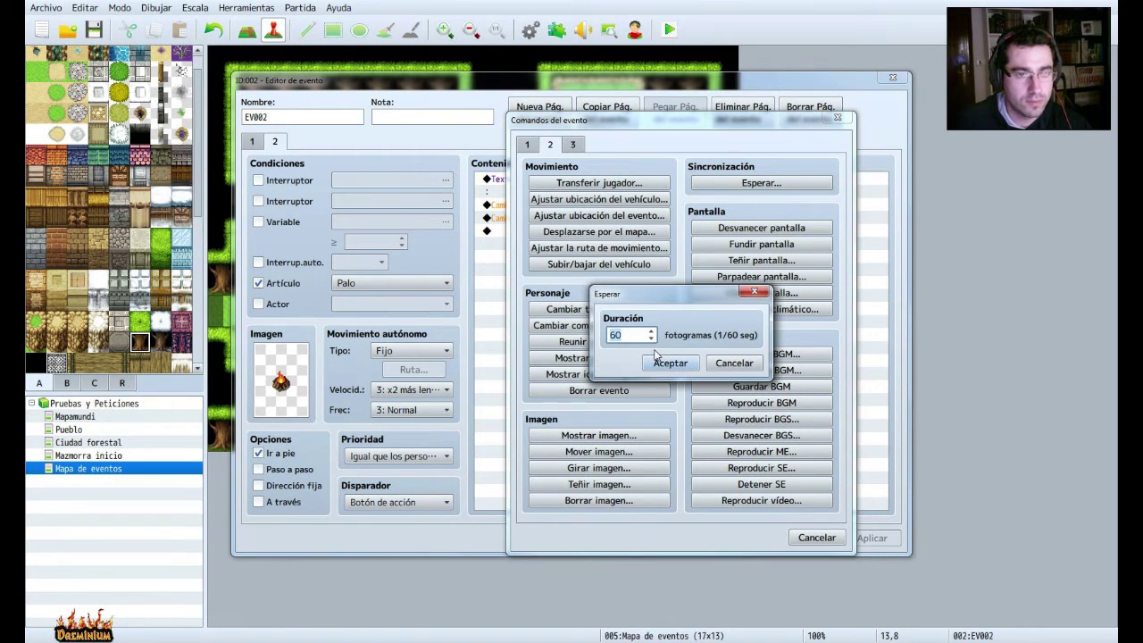
pyautogui.write('300')
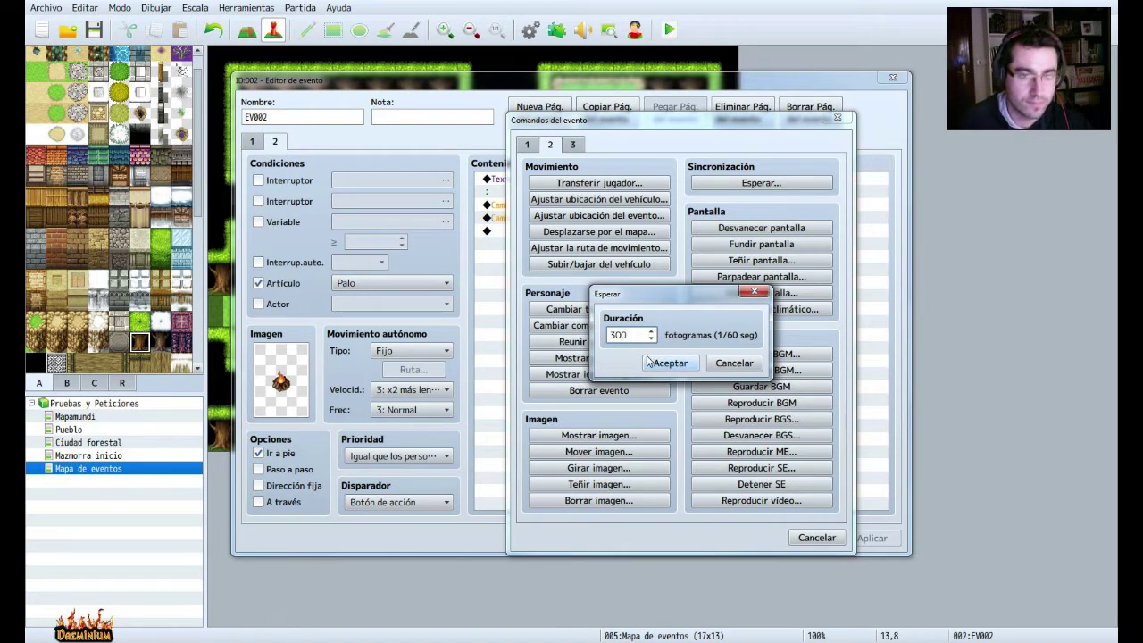
pyautogui.click(653, 362)
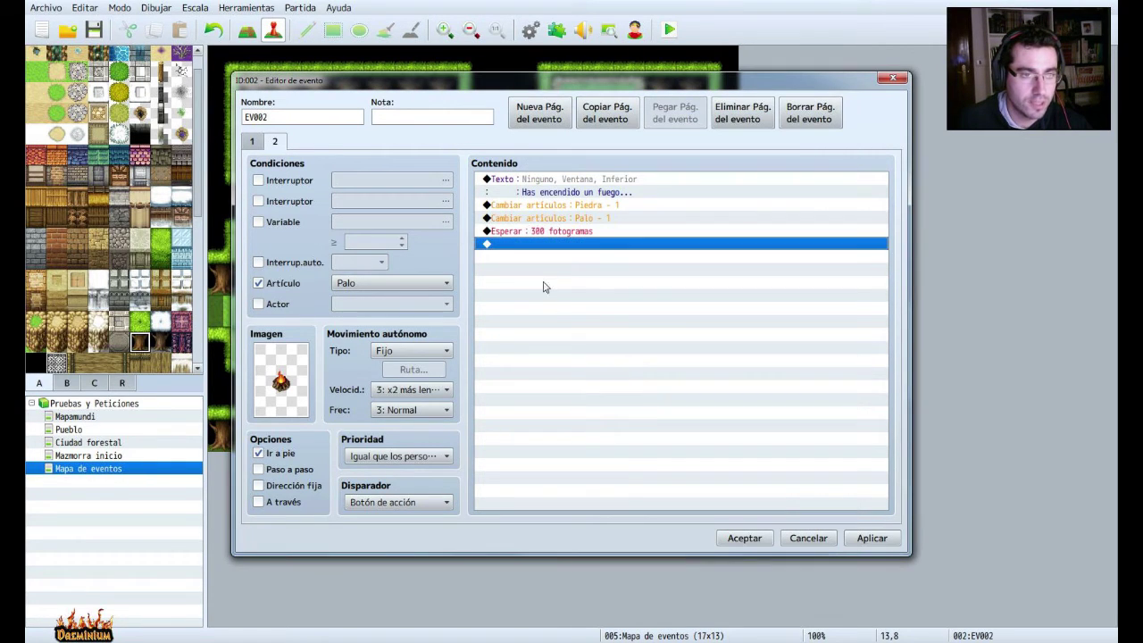
# Delete the two Cambiar artículos commands for Piedra and Palo from the campfire event's second page.
pyautogui.doubleClick(530, 248)
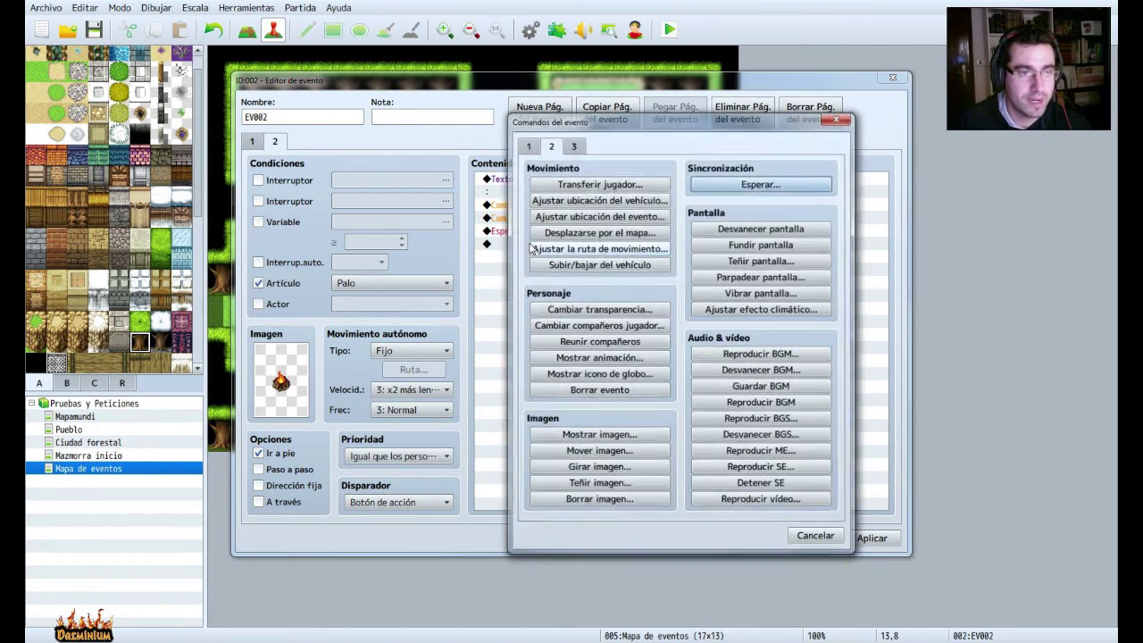
pyautogui.click(840, 119)
pyautogui.moveTo(502, 218); pyautogui.dragTo(502, 205)
pyautogui.press('Delete')
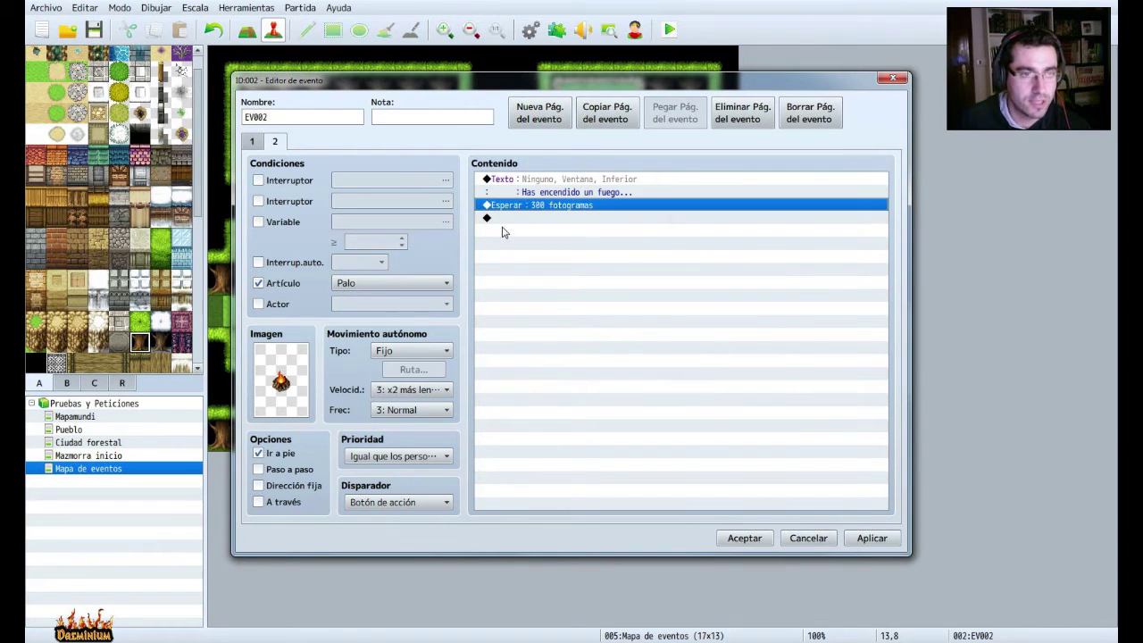
# Paste the Piedra and Palo Cambiar artículos commands after the Esperar command, apply the changes, and enable Paso a paso for the page.
pyautogui.click(502, 218)
pyautogui.hotkey('ctrl', 'v')
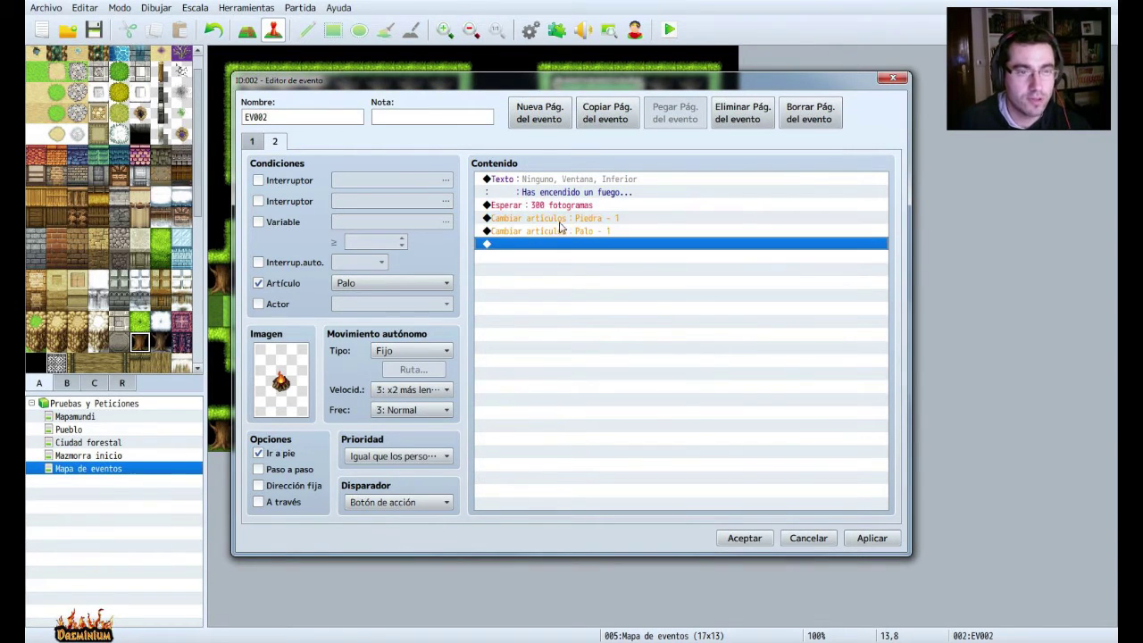
pyautogui.click(872, 539)
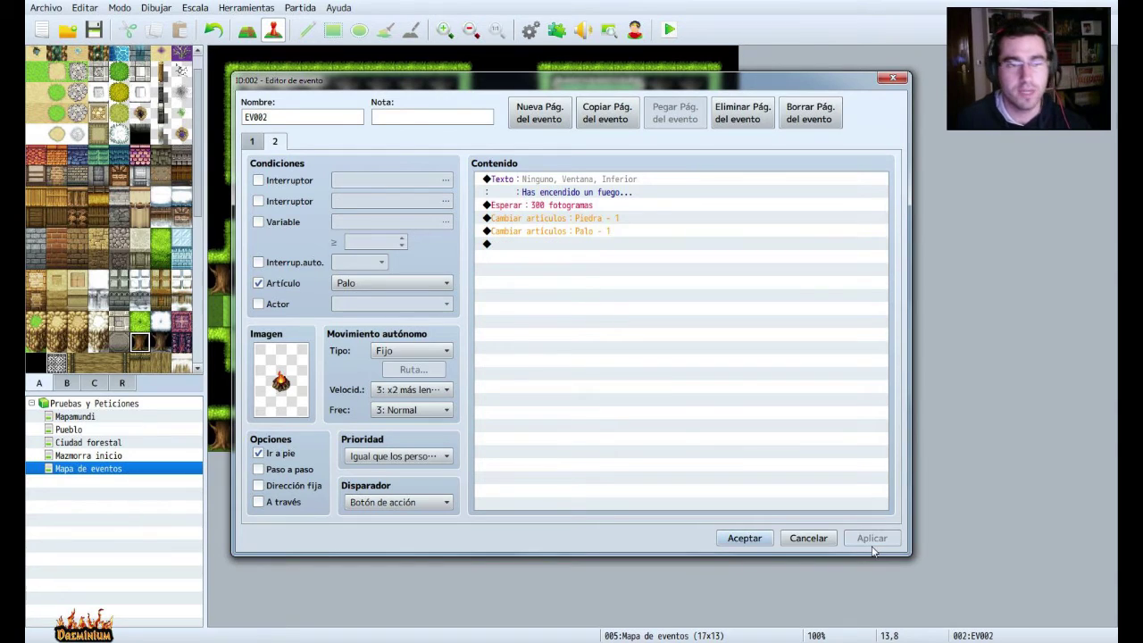
pyautogui.click(261, 475)
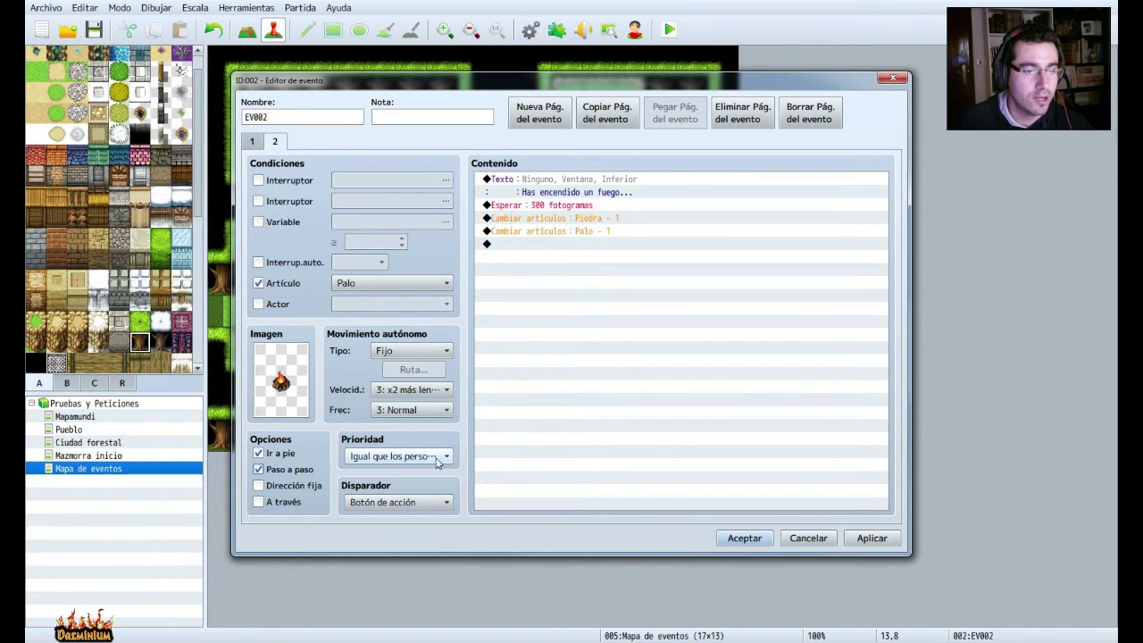
pyautogui.click(407, 503)
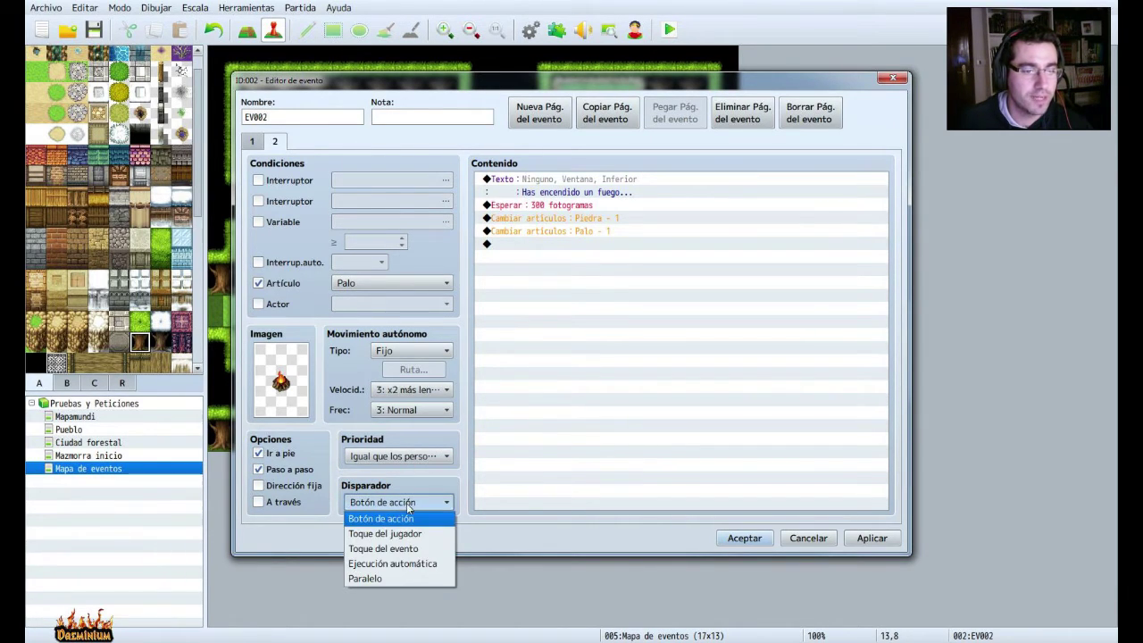
pyautogui.click(411, 565)
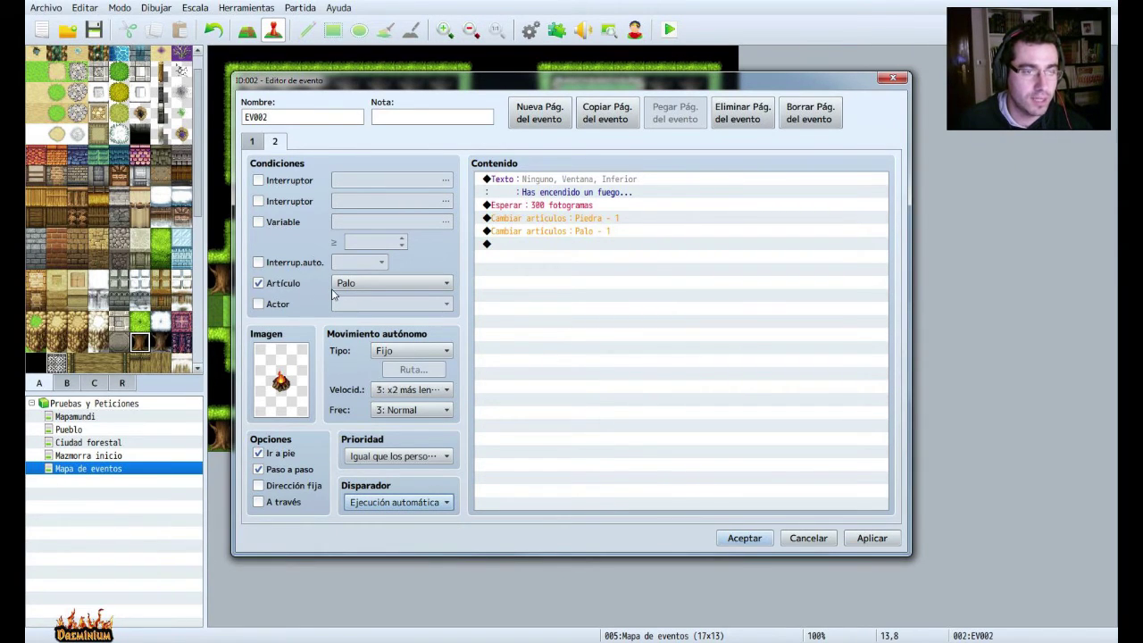
pyautogui.click(402, 502)
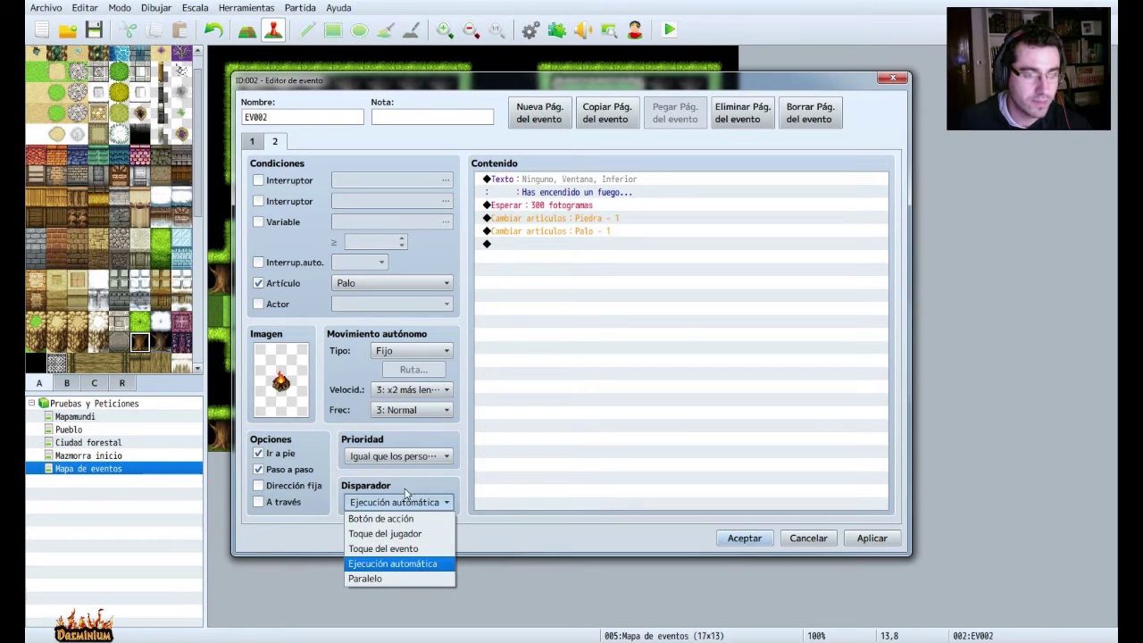
pyautogui.click(399, 534)
pyautogui.click(402, 503)
pyautogui.click(389, 519)
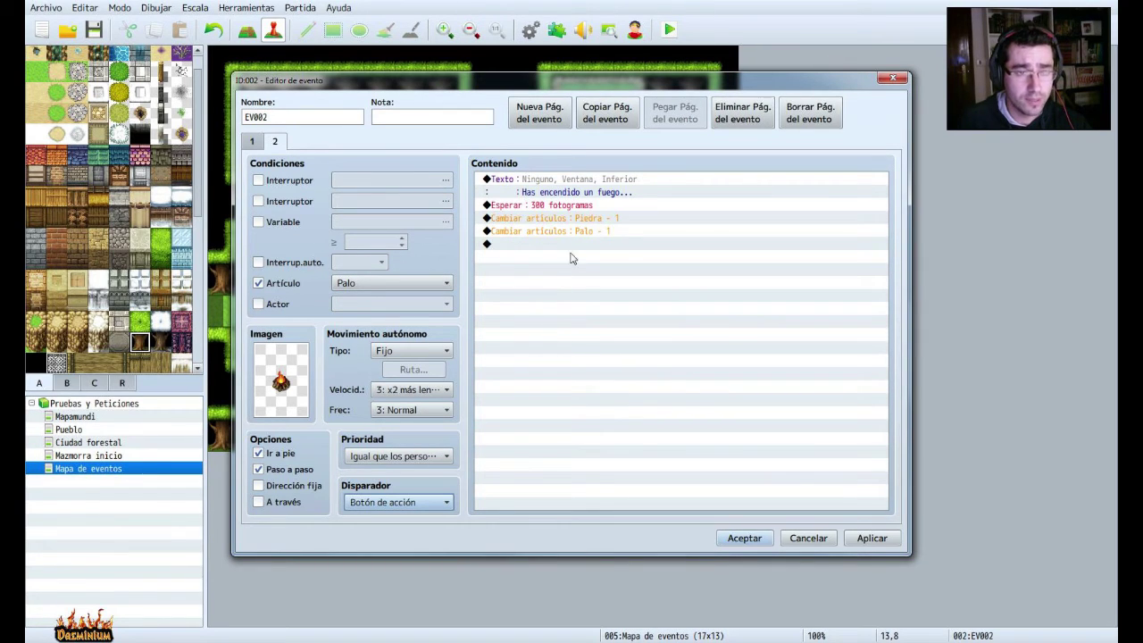
# Apply and accept the campfire event's changes, and launch a playtest with the project changes saved.
pyautogui.click(872, 539)
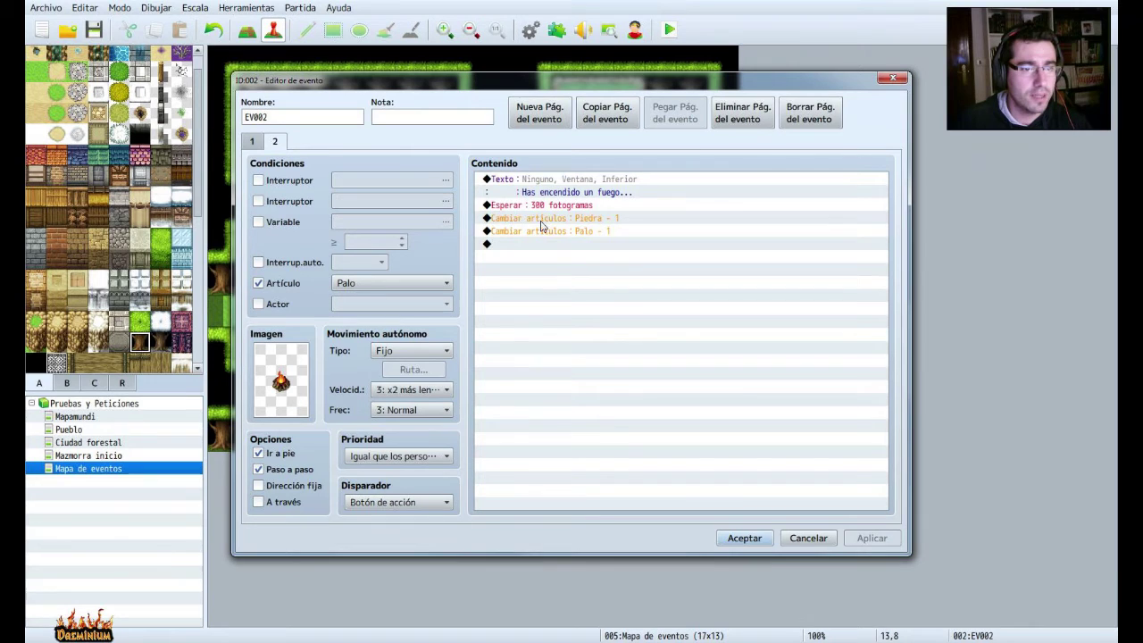
pyautogui.click(253, 143)
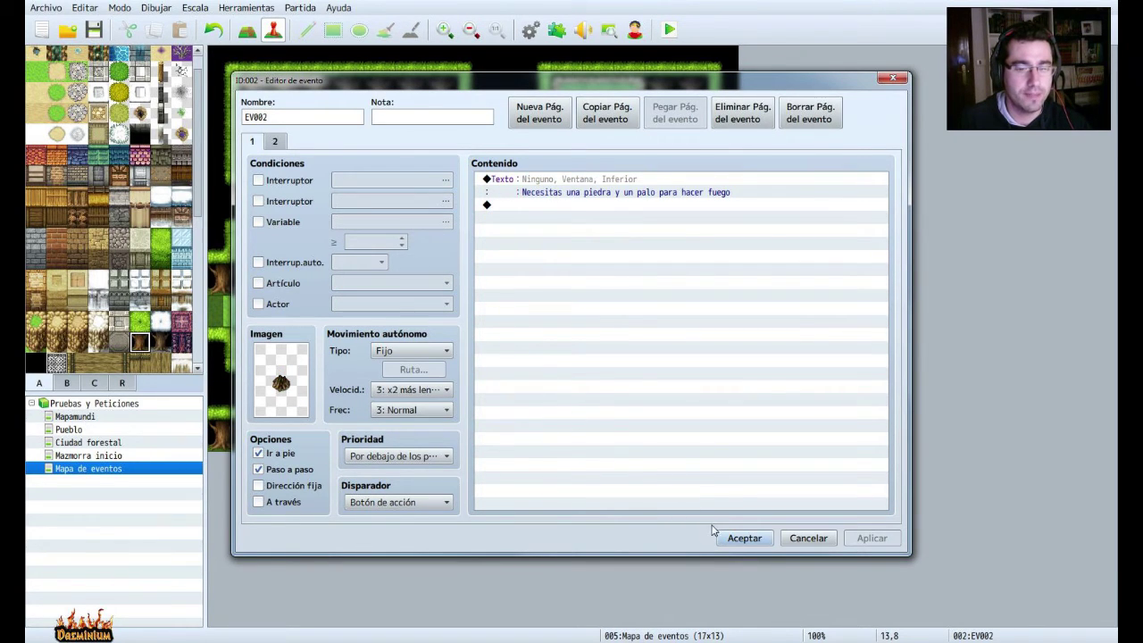
pyautogui.click(743, 538)
pyautogui.click(672, 34)
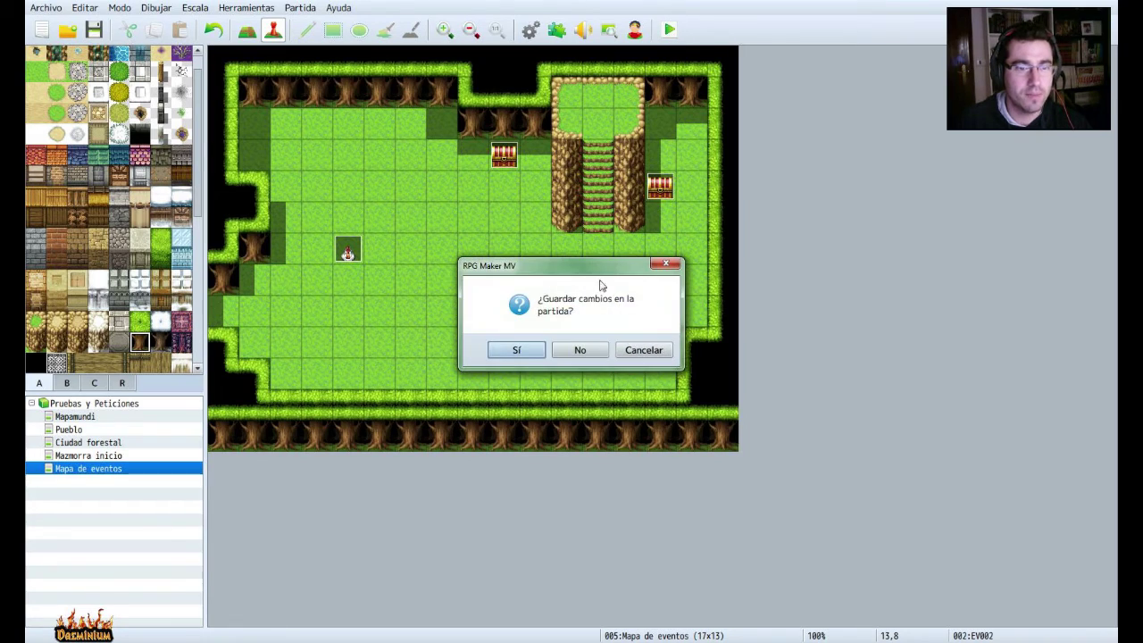
pyautogui.click(517, 351)
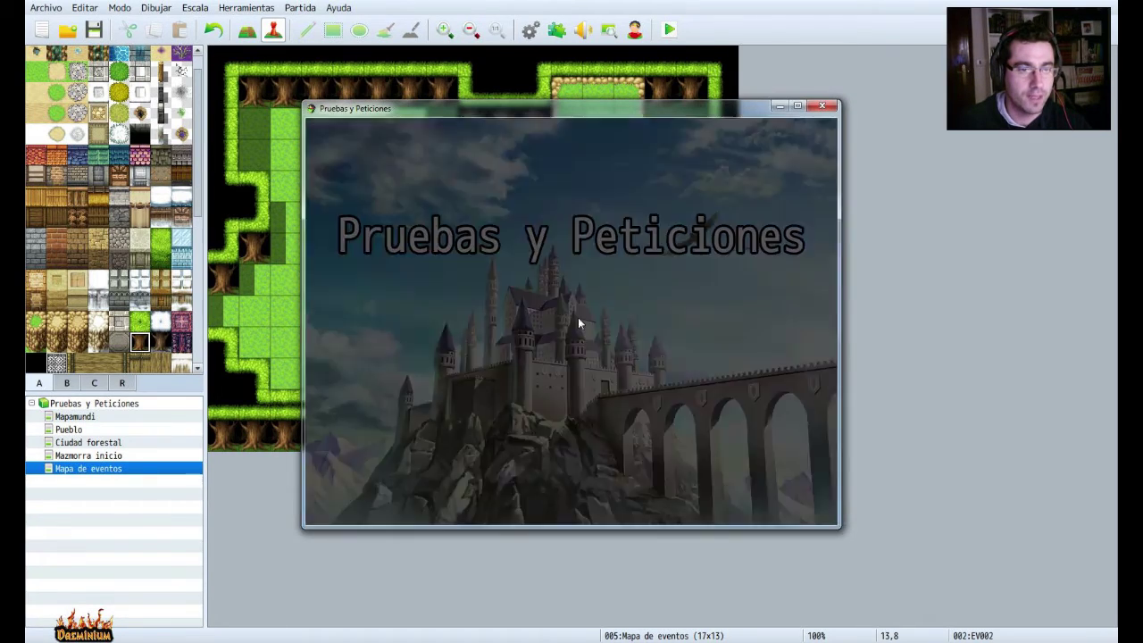
# Start a new game, interact with the unlit campfire, and open the chest beside the staircase's left side.
pyautogui.press('Return')
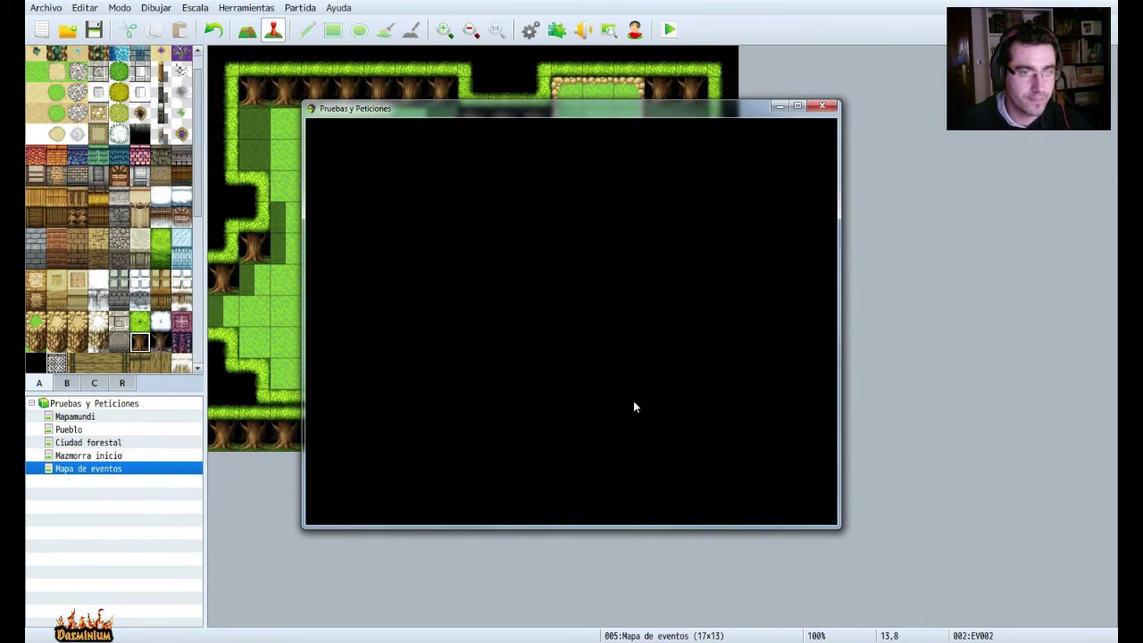
pyautogui.press('Right')
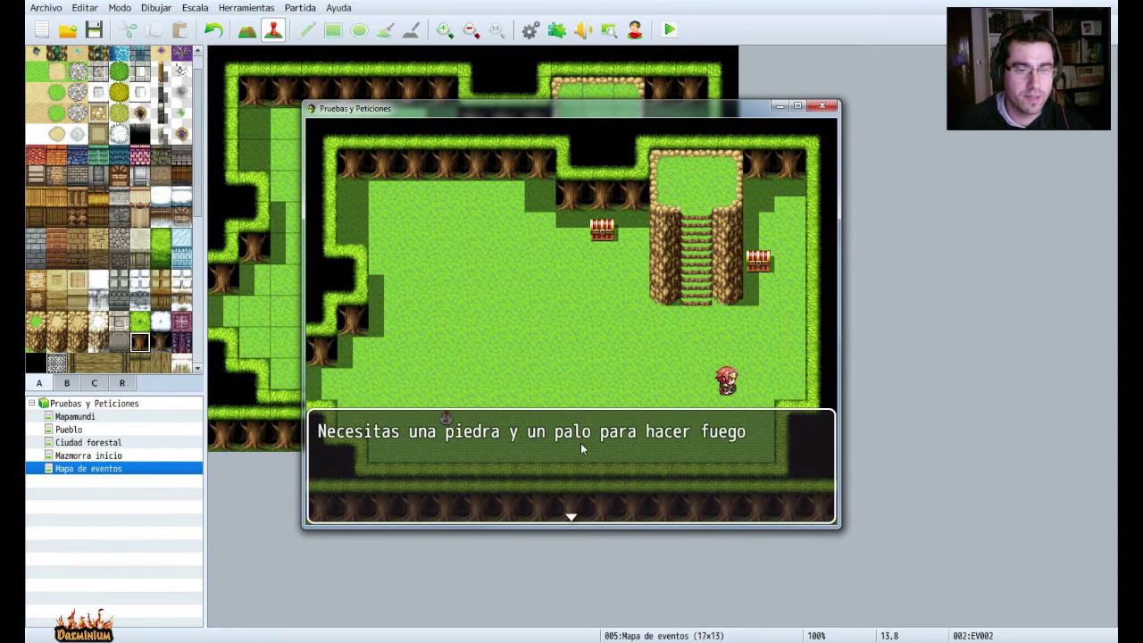
pyautogui.press('Return')
pyautogui.press('Left')
pyautogui.press('Up')
pyautogui.press('Return')
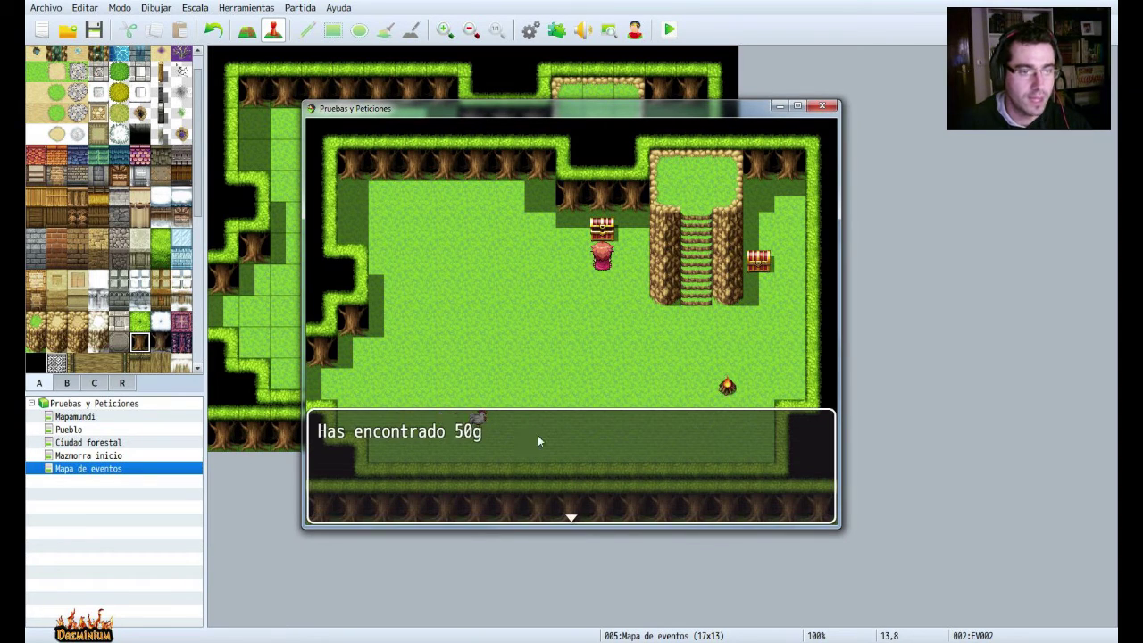
pyautogui.press('Return')
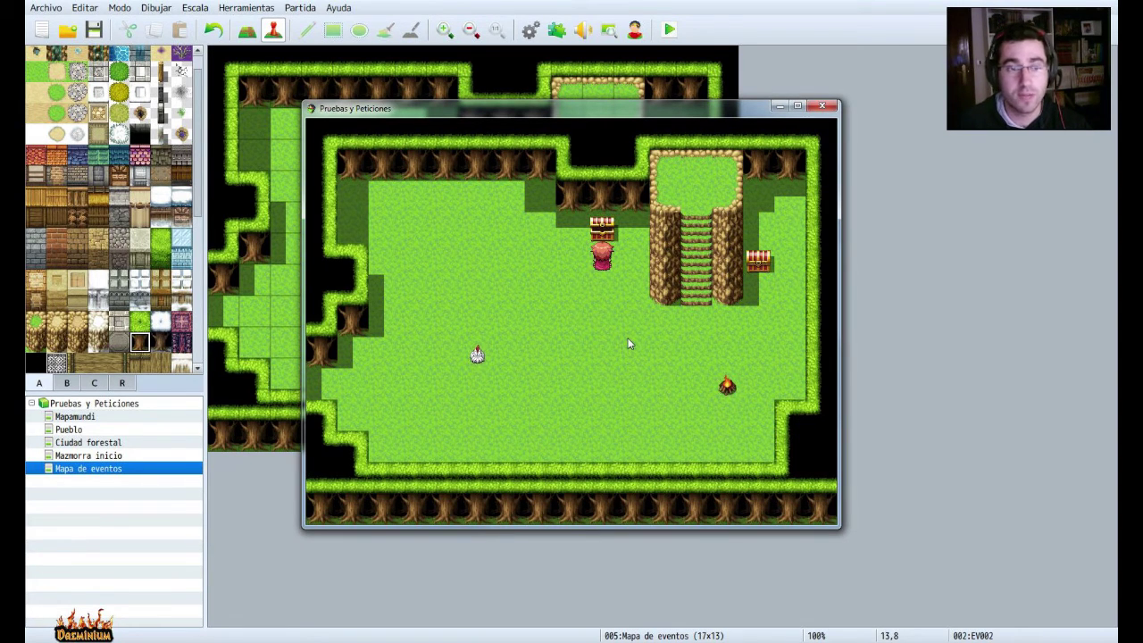
# Check the hero's inventory for the Piedra and Palo items in the game menu, and return to the map.
pyautogui.press('Escape')
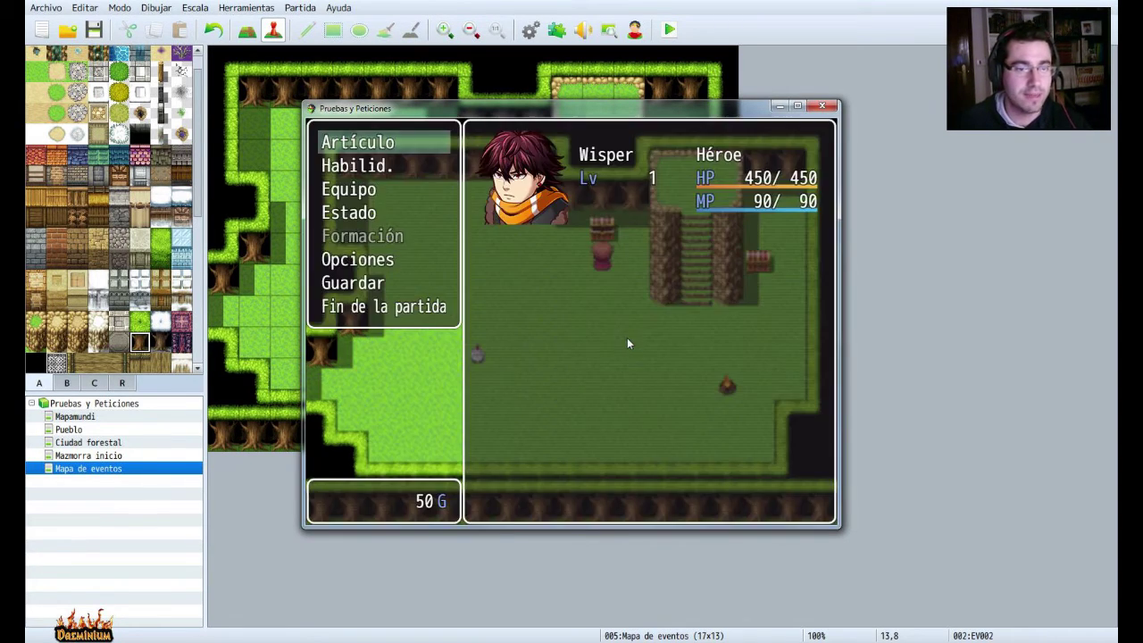
pyautogui.click(378, 188)
pyautogui.click(379, 188)
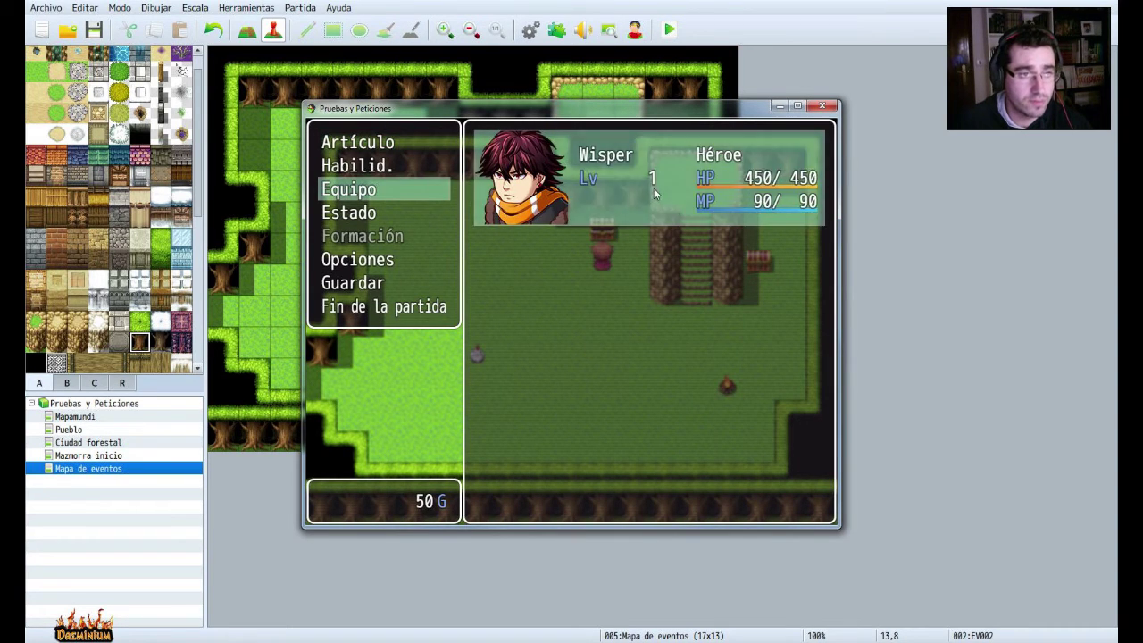
pyautogui.click(655, 194)
pyautogui.press('Escape')
pyautogui.click(378, 144)
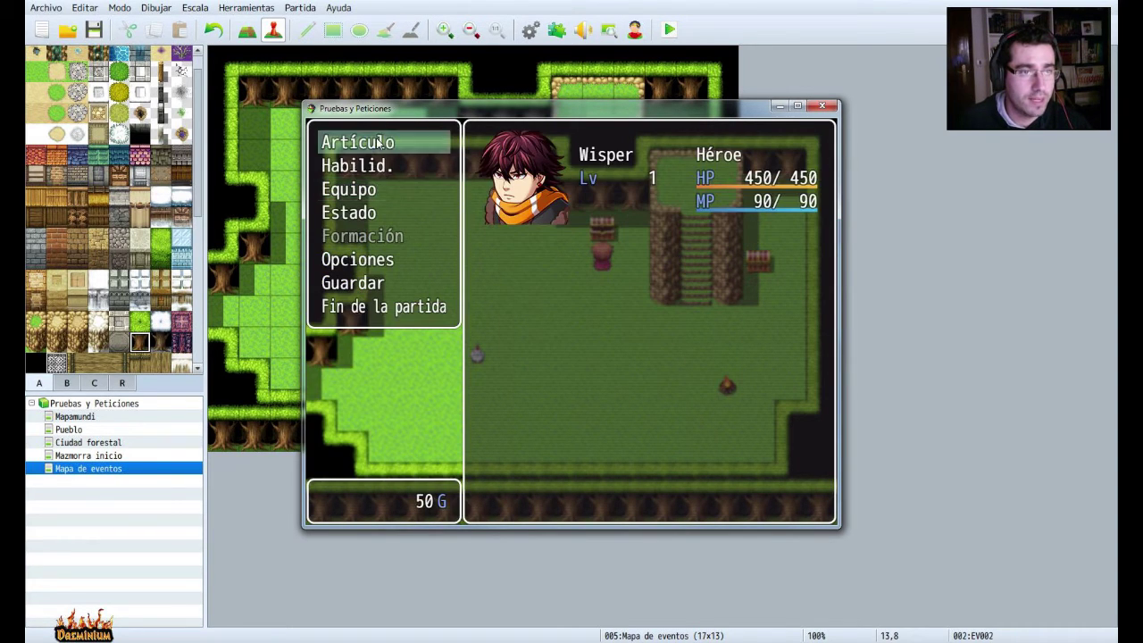
pyautogui.click(379, 143)
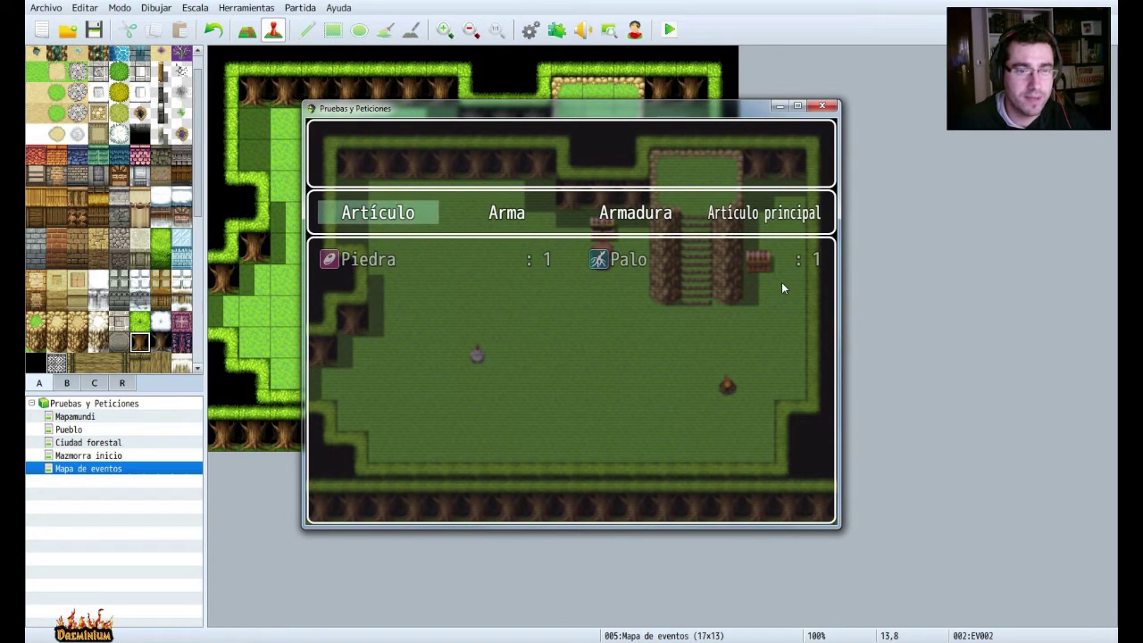
pyautogui.press('Escape')
pyautogui.press('Escape')
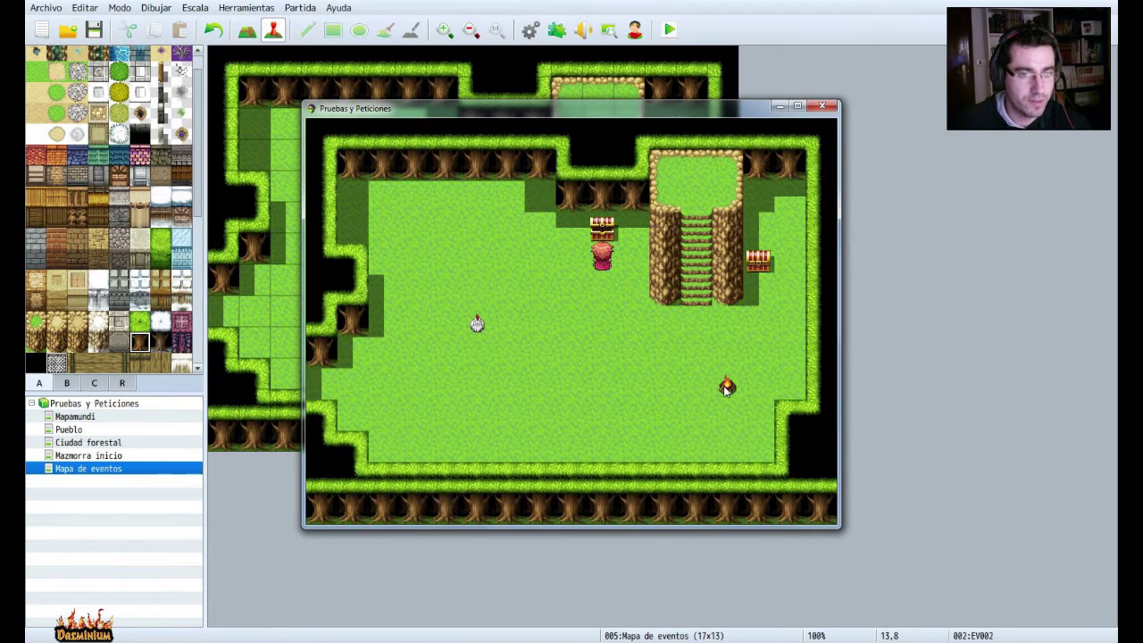
# Walk the hero up to the lit campfire and close the playtest.
pyautogui.click(718, 393)
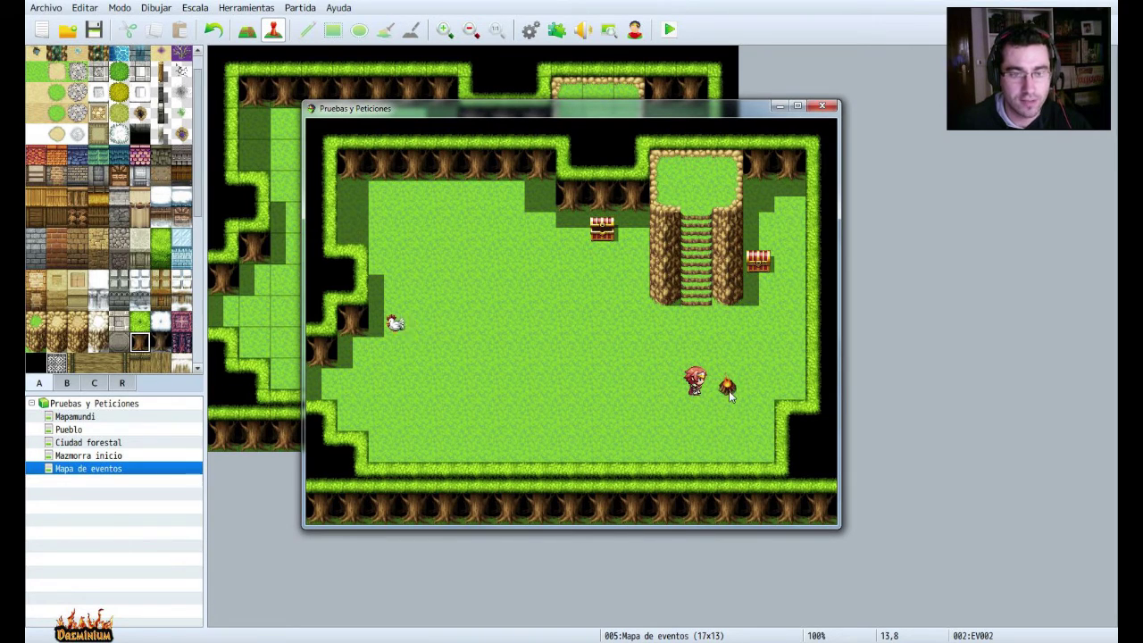
pyautogui.click(831, 107)
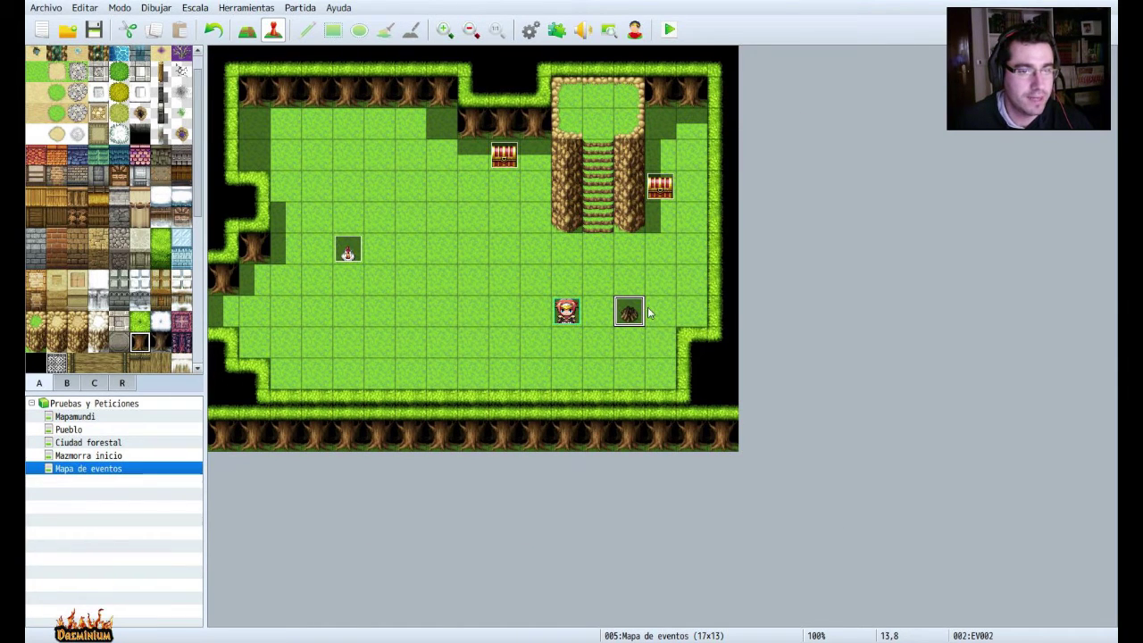
# Add a blank second page to the campfire event EV002 and move the lit campfire page to page 3.
pyautogui.rightClick(636, 308)
pyautogui.click(645, 314)
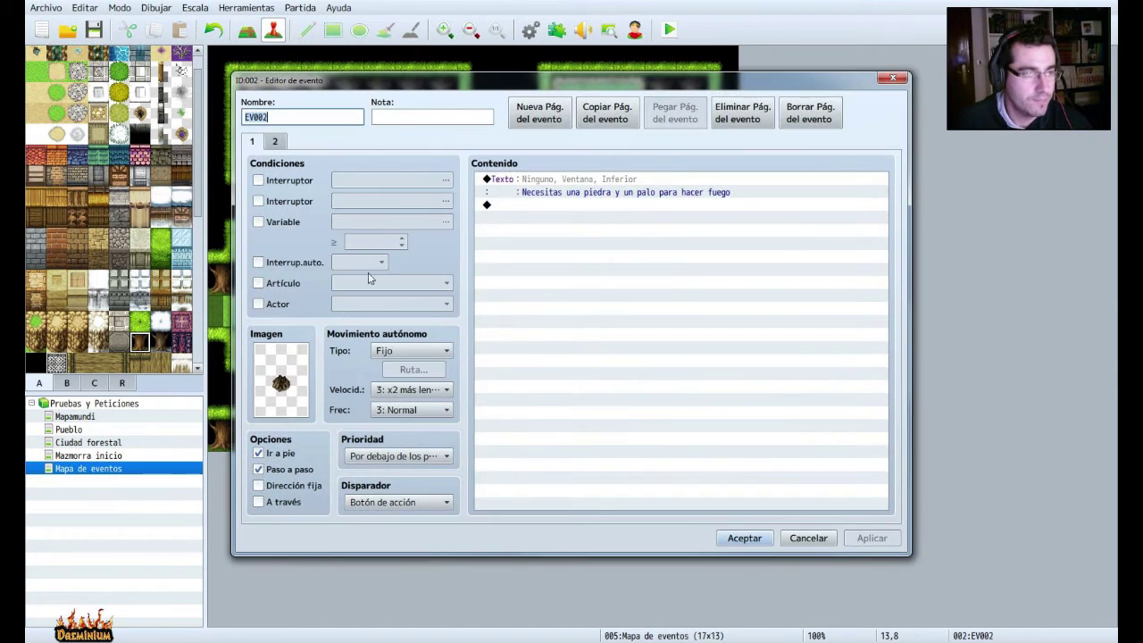
pyautogui.click(275, 142)
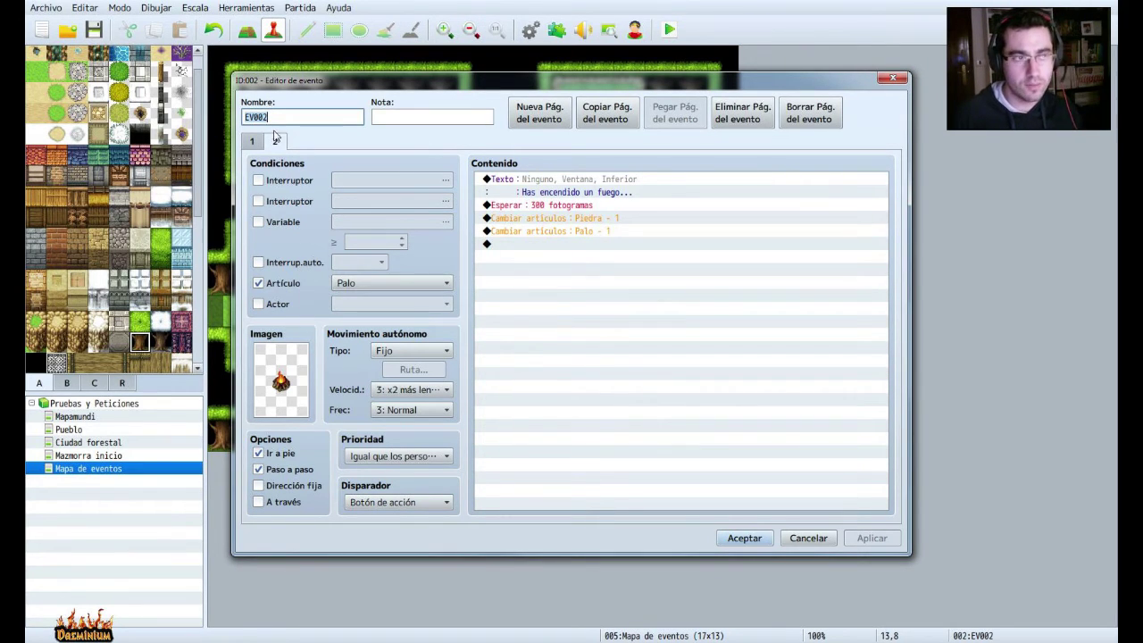
pyautogui.click(539, 113)
pyautogui.click(299, 143)
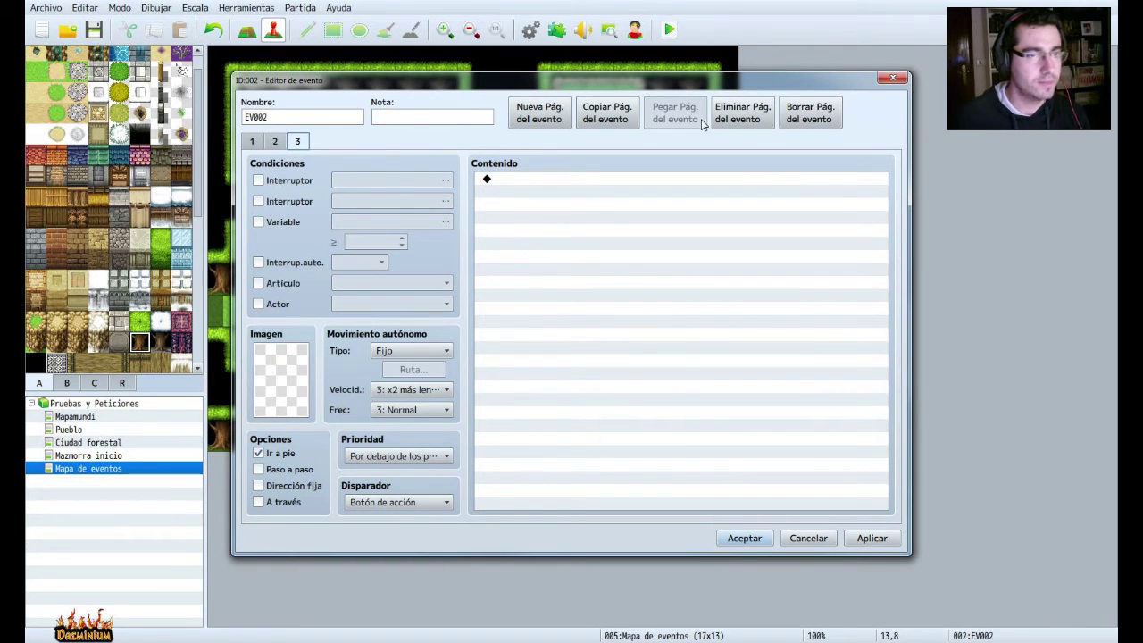
pyautogui.click(275, 141)
pyautogui.click(621, 122)
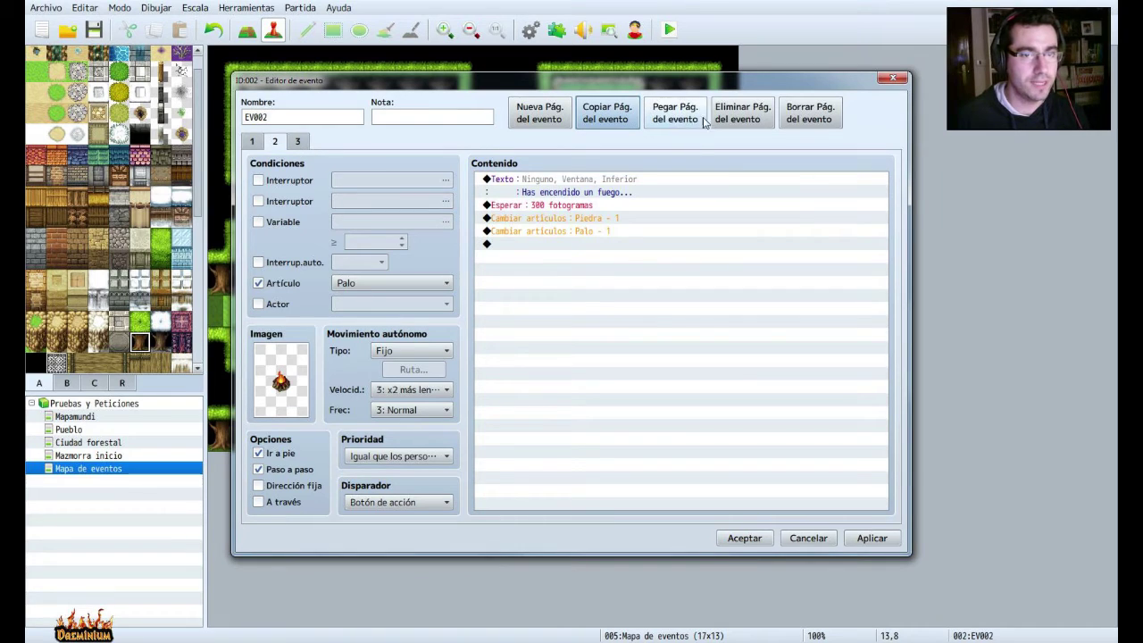
pyautogui.click(765, 122)
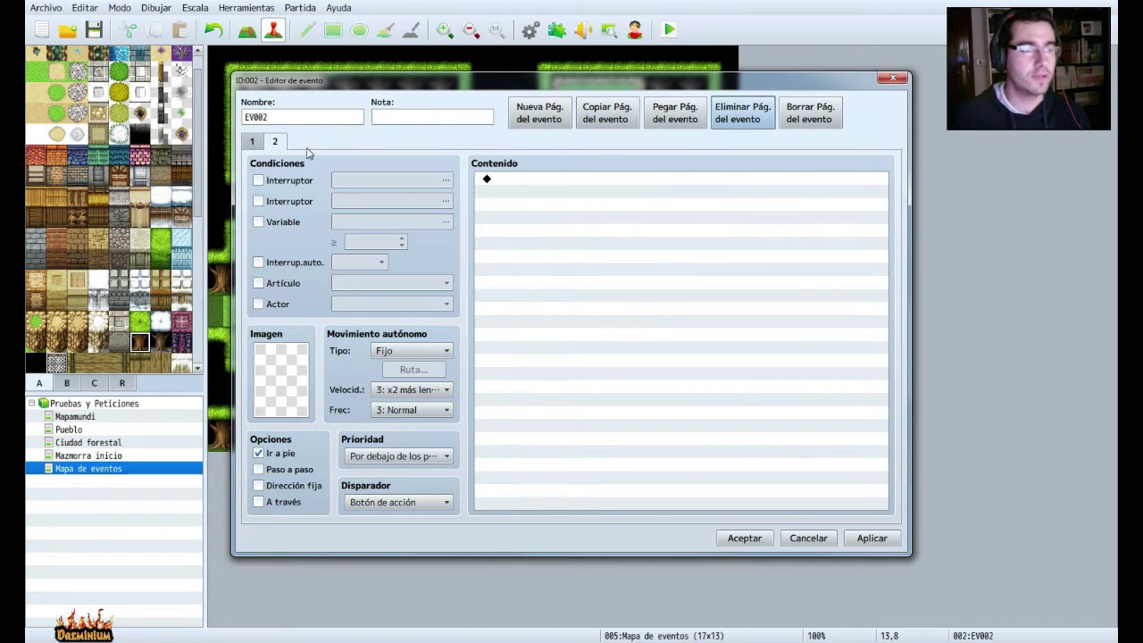
pyautogui.click(683, 115)
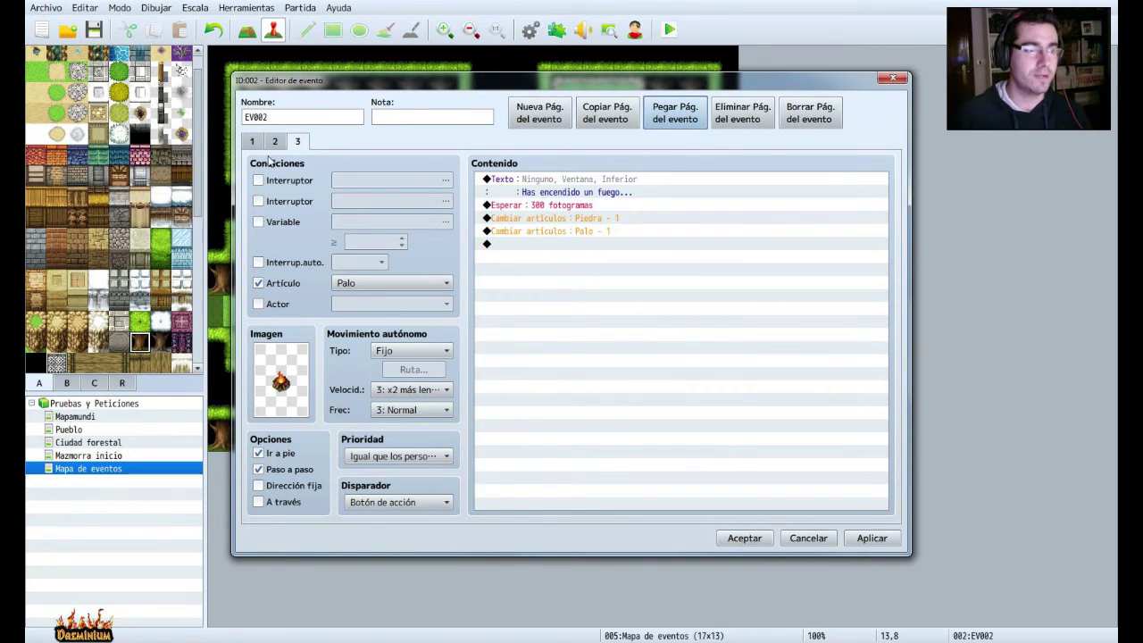
# Set the second page's image to the unlit campfire from the !Flame character sheet.
pyautogui.click(273, 143)
pyautogui.doubleClick(282, 354)
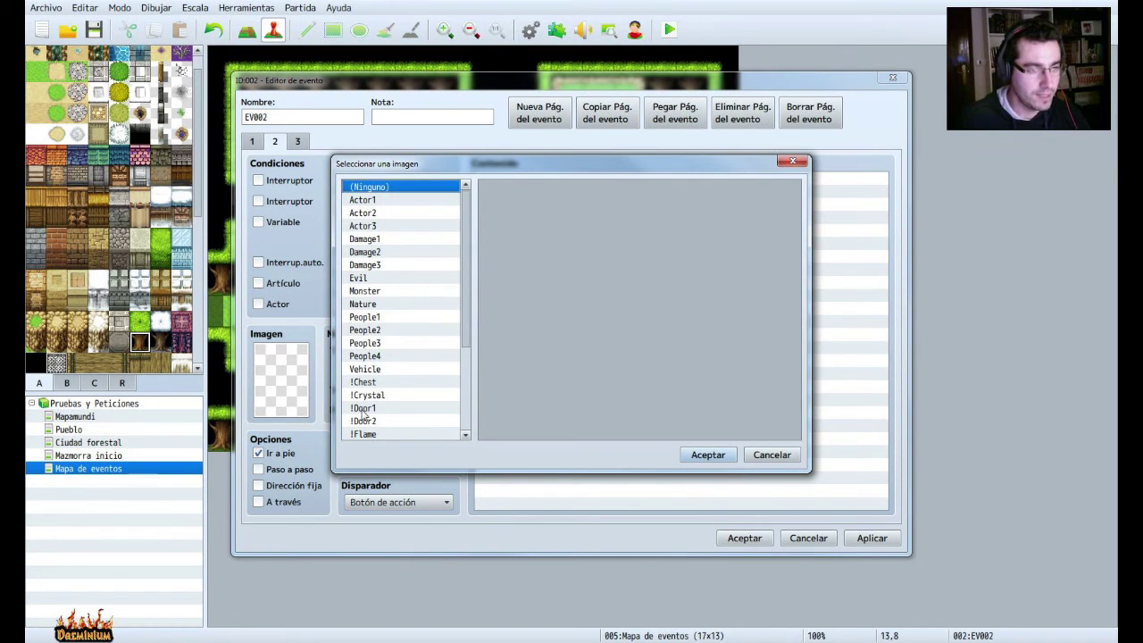
pyautogui.scroll(-1, 365, 416)
pyautogui.click(366, 409)
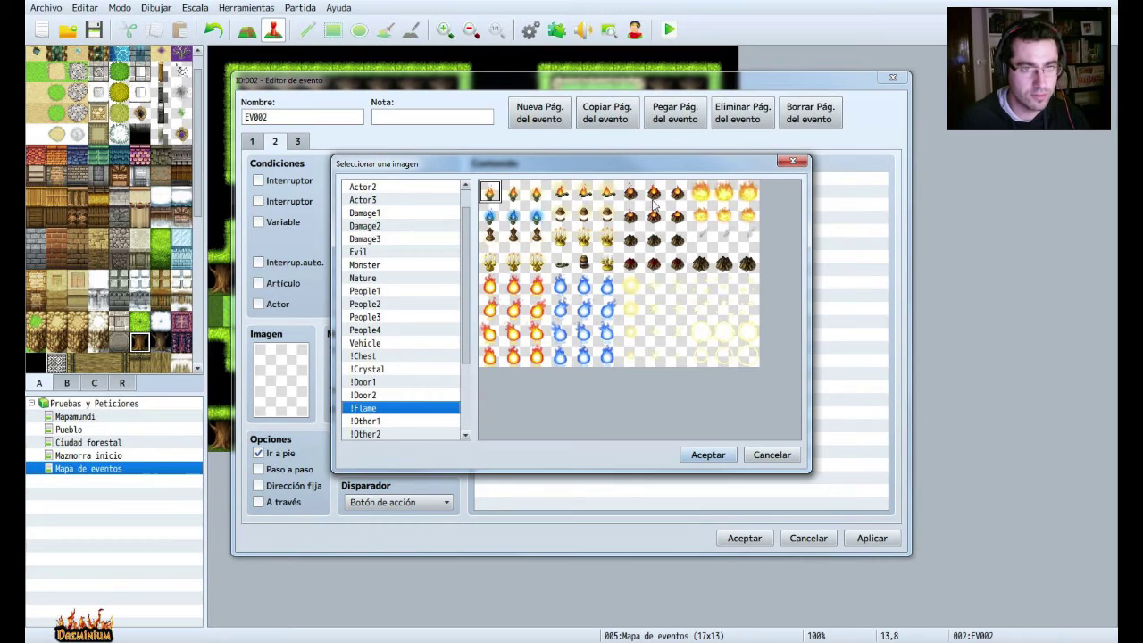
pyautogui.click(653, 243)
pyautogui.click(707, 455)
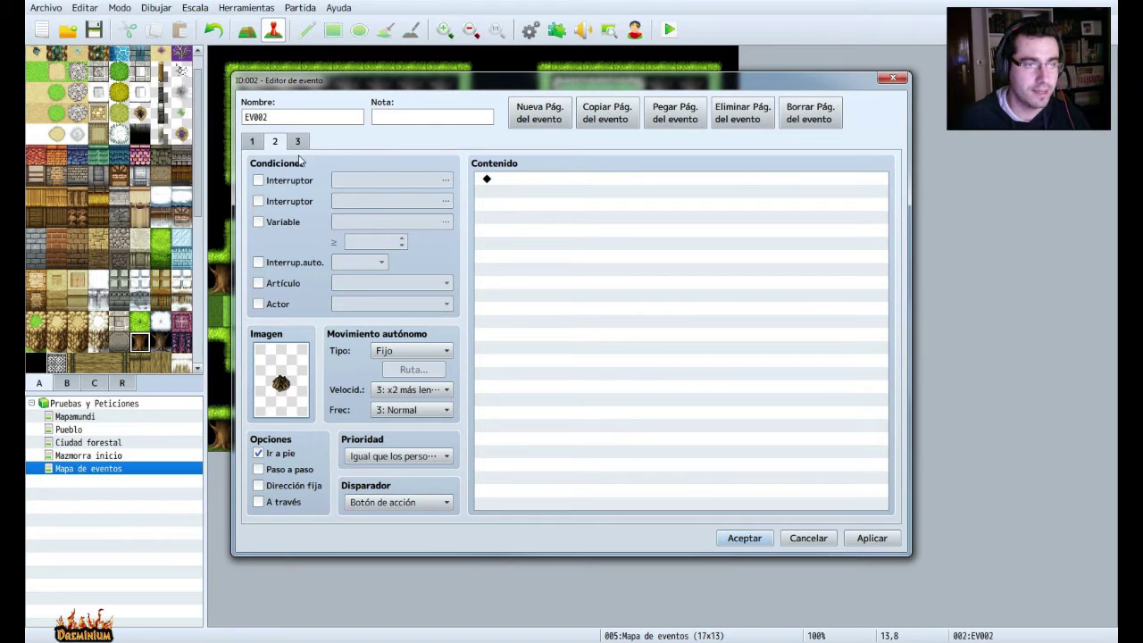
# Add a Mostrar texto command to the second page with the message "¿Quieres encender un fuego?".
pyautogui.doubleClick(511, 183)
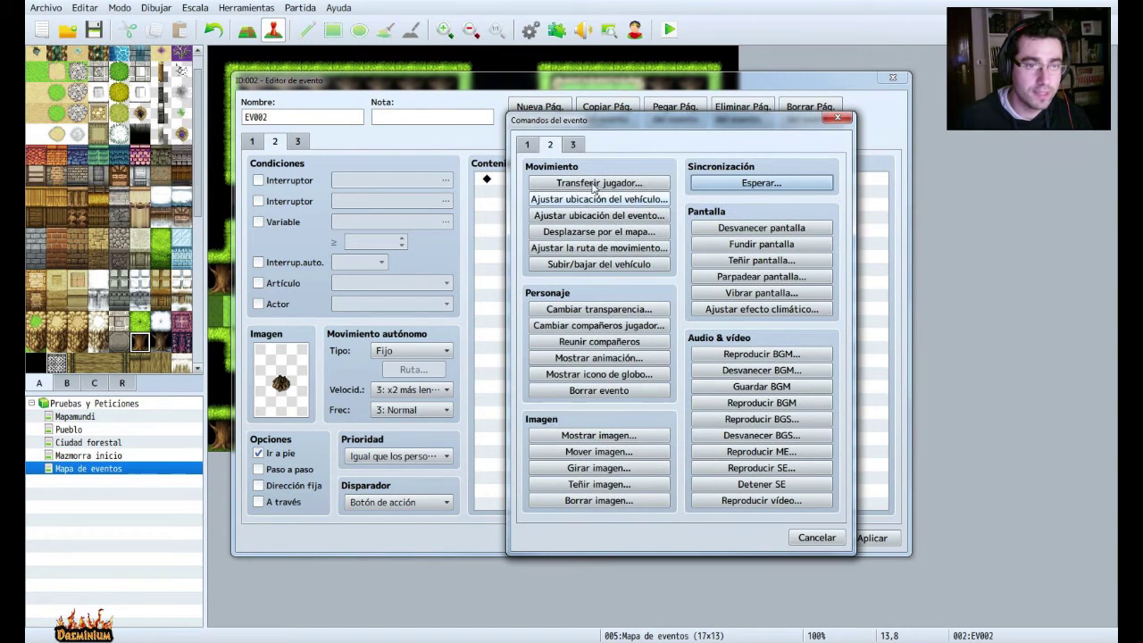
pyautogui.click(534, 147)
pyautogui.click(593, 183)
pyautogui.write('¿Quieres encender un fuego?')
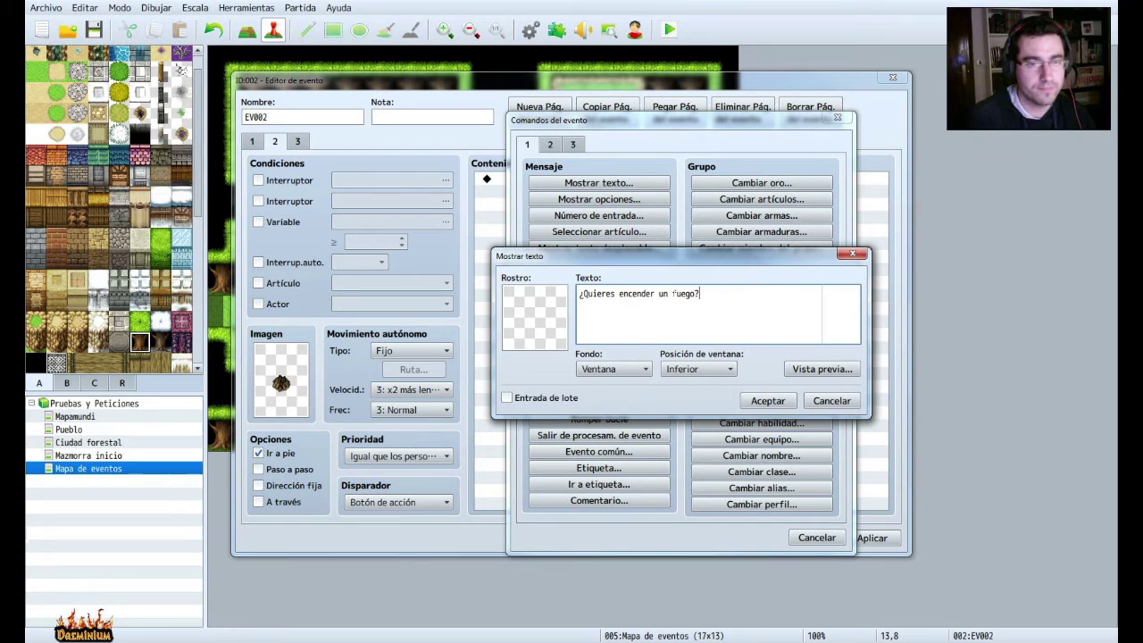
pyautogui.click(767, 401)
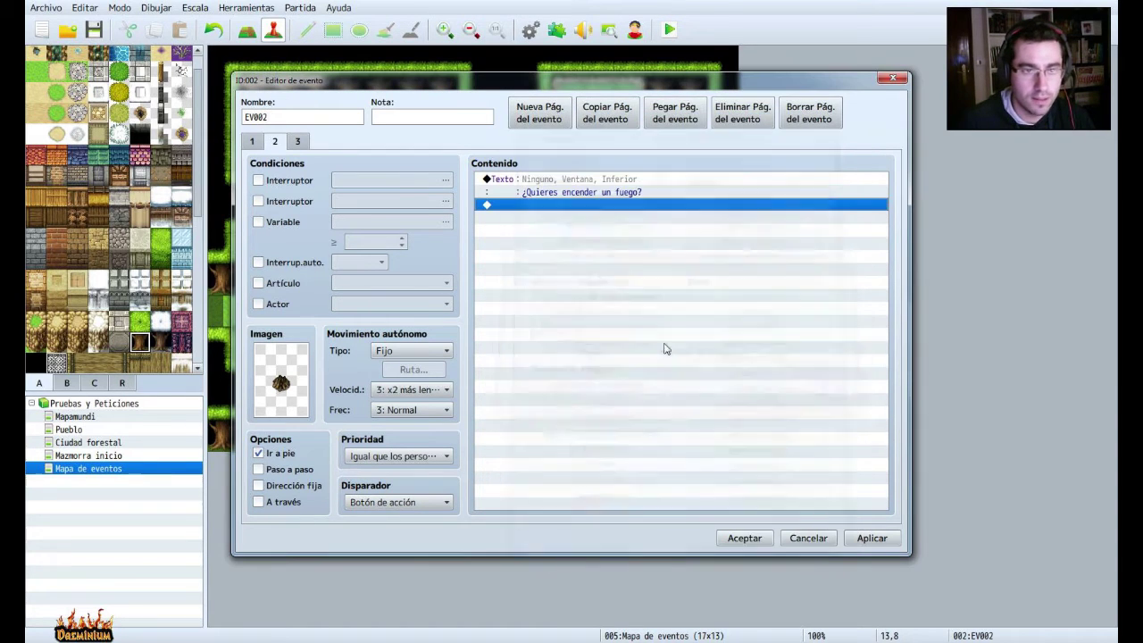
# Add a Mostrar opciones command with the choices Sí and No below the campfire question on page 2.
pyautogui.doubleClick(578, 205)
pyautogui.click(599, 199)
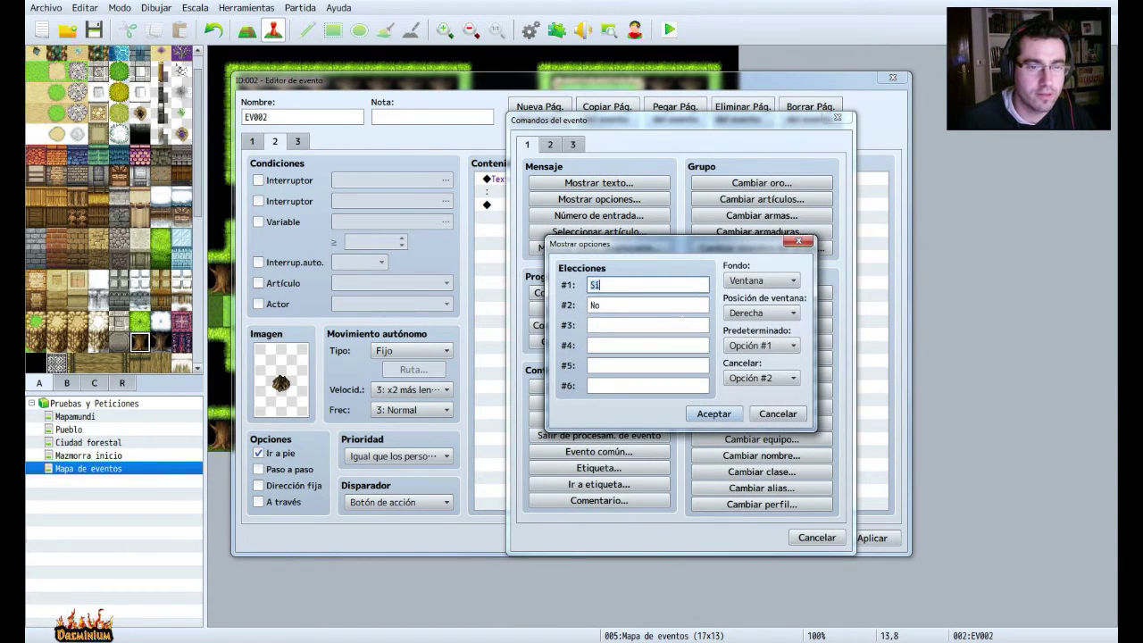
pyautogui.click(711, 416)
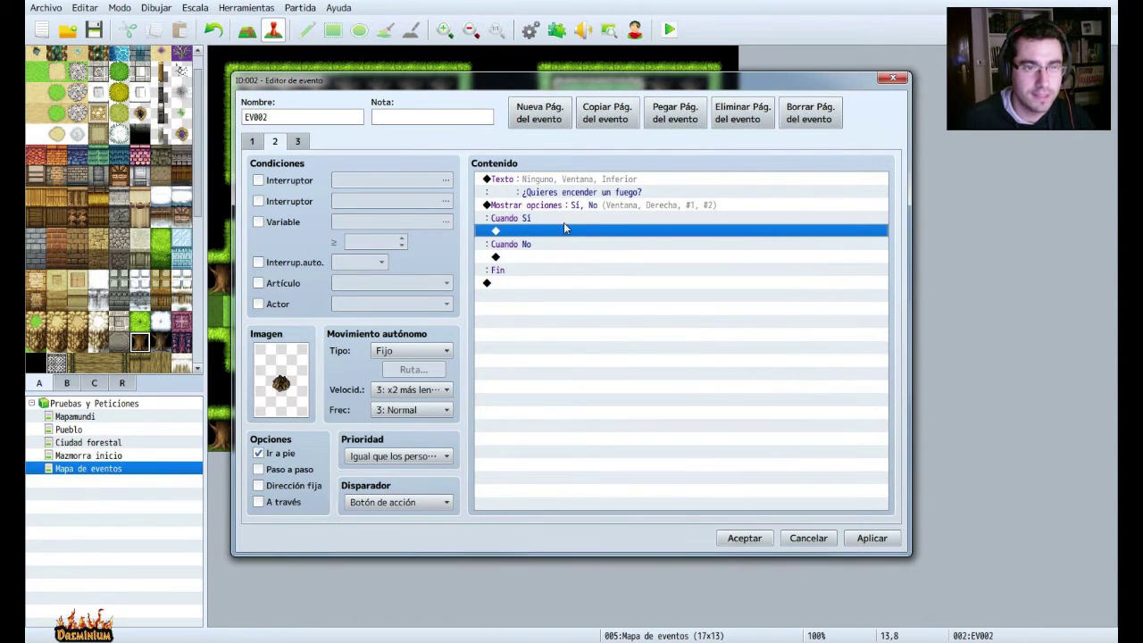
# Under the Sí choice, add a Control del interruptor auto. command that sets self switch A to Activado.
pyautogui.doubleClick(549, 231)
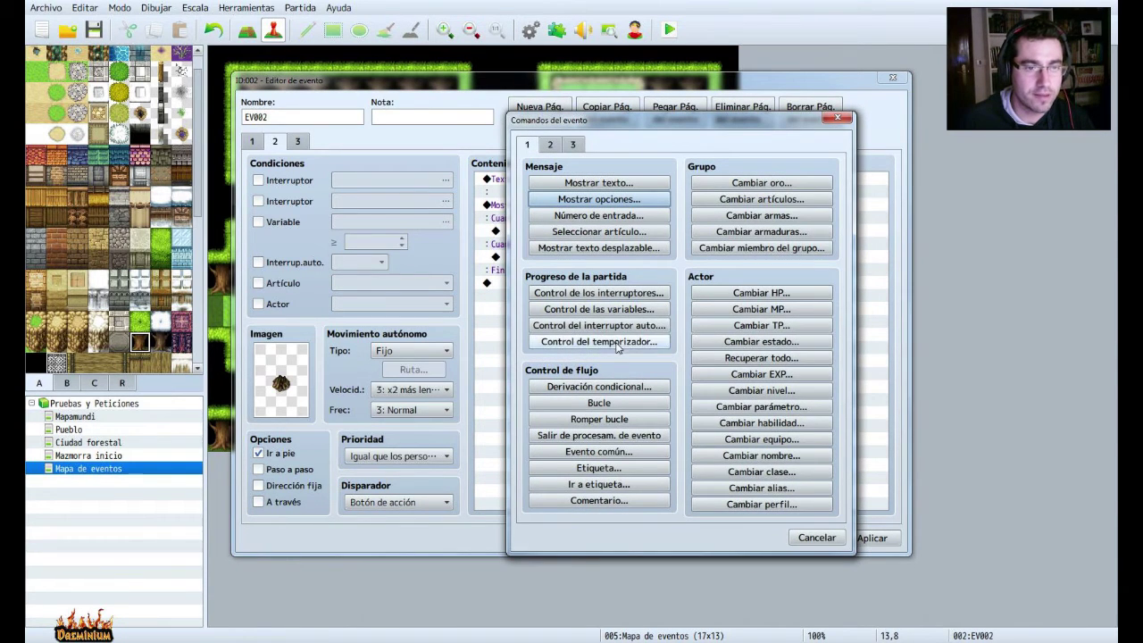
pyautogui.click(630, 325)
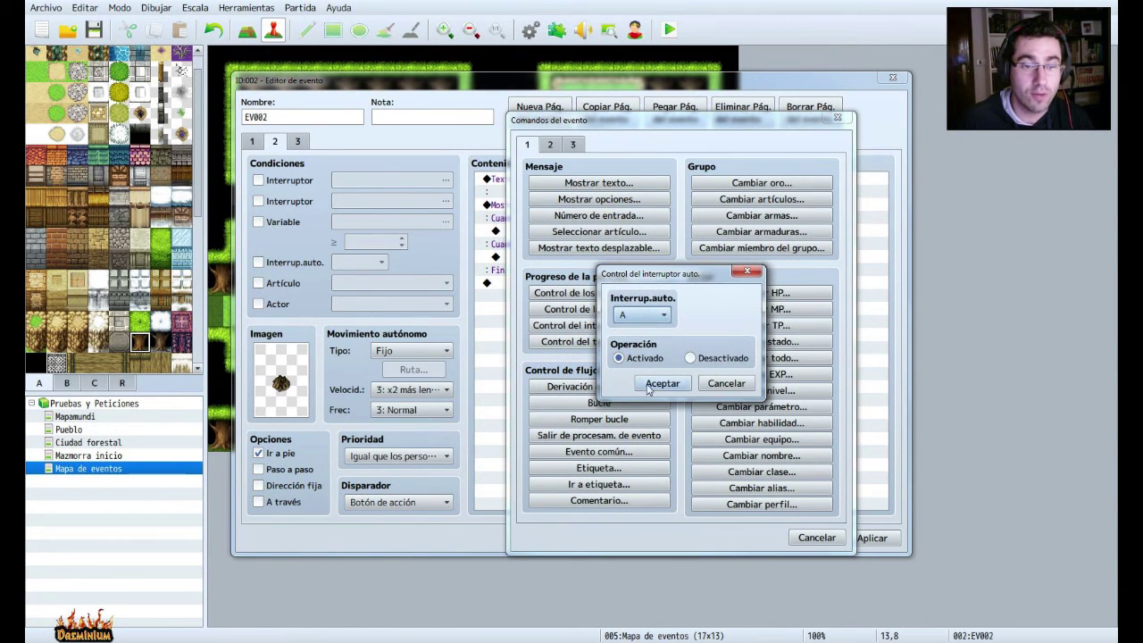
pyautogui.click(661, 383)
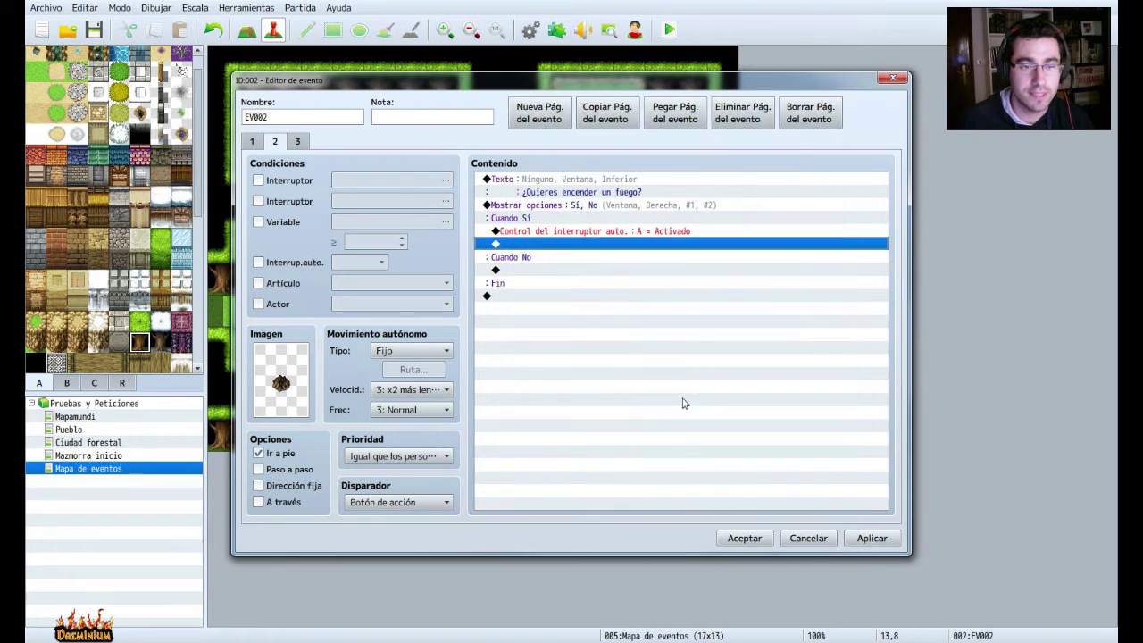
pyautogui.doubleClick(522, 272)
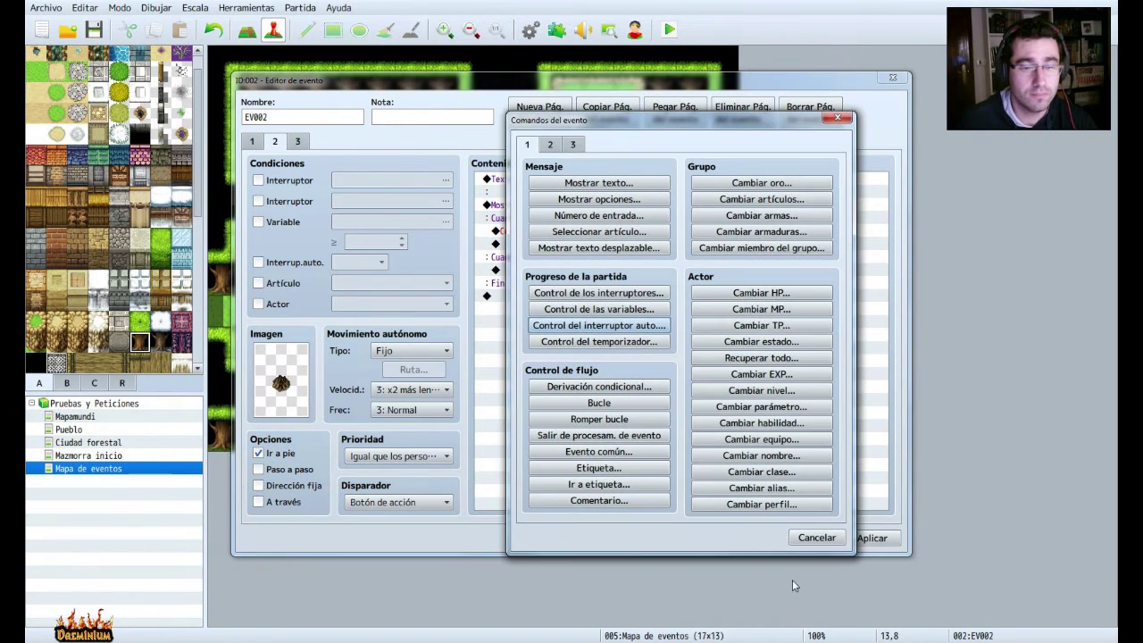
pyautogui.click(828, 538)
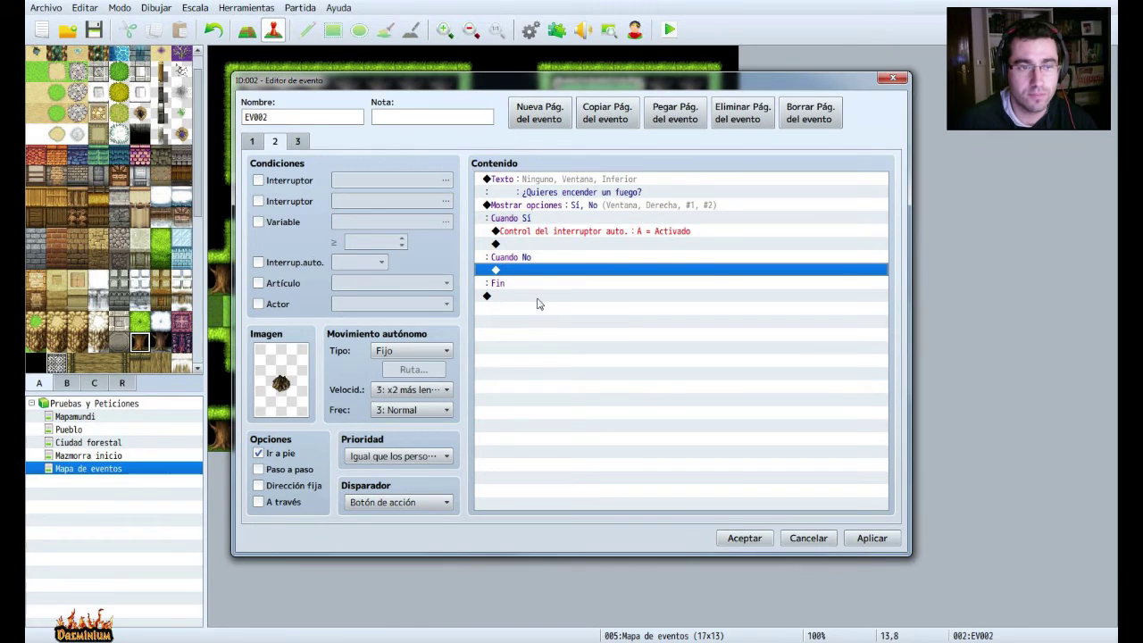
pyautogui.click(565, 206)
pyautogui.rightClick(536, 209)
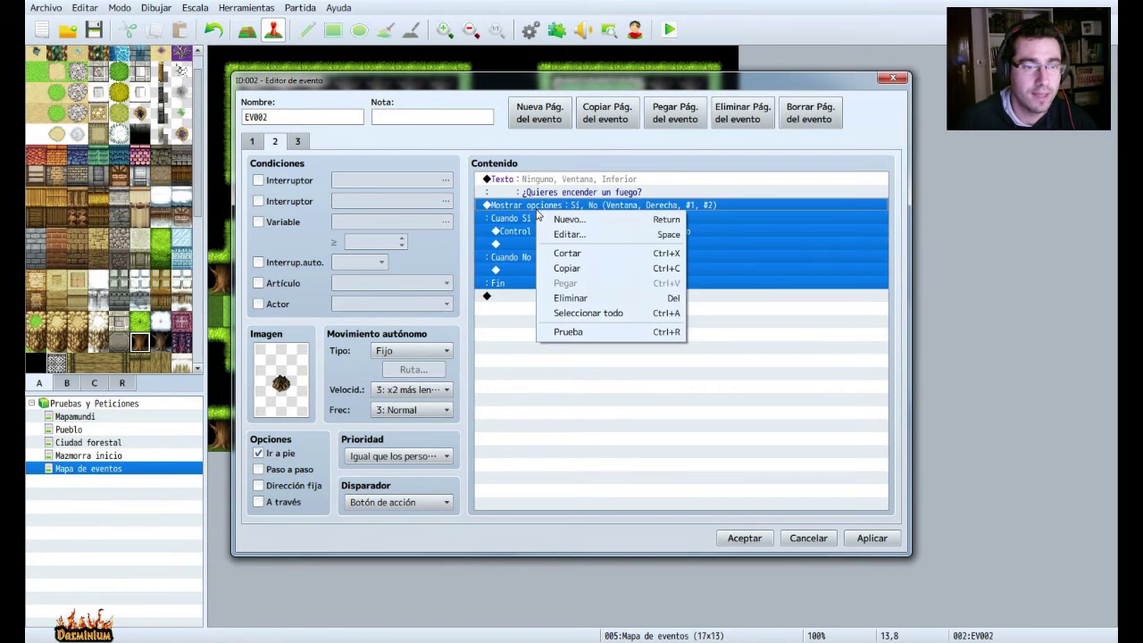
pyautogui.click(550, 234)
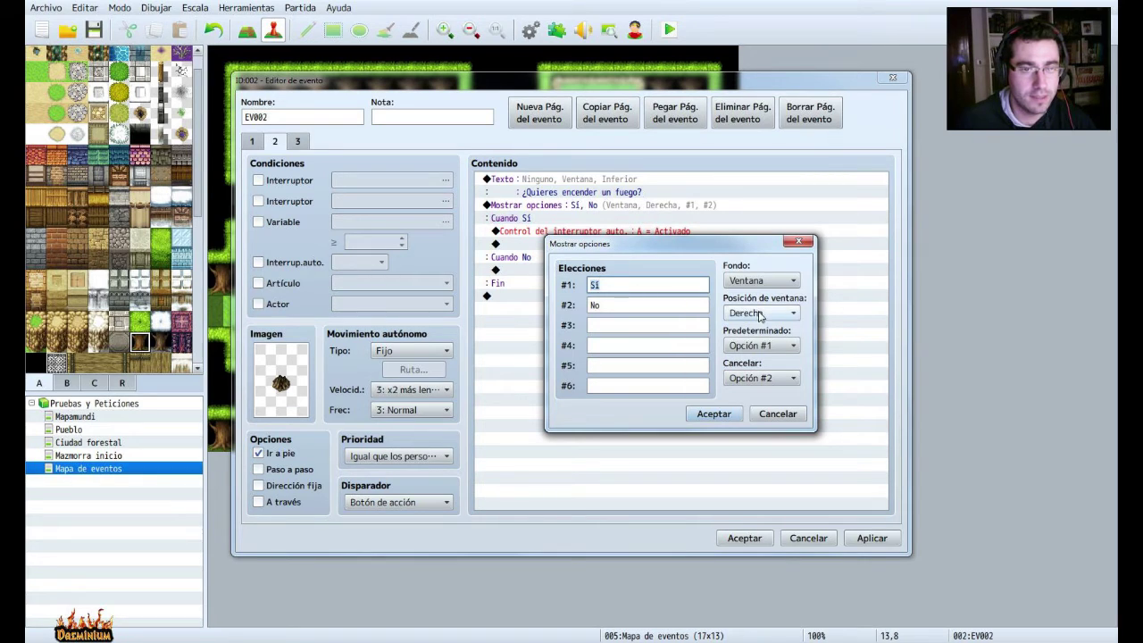
pyautogui.click(773, 414)
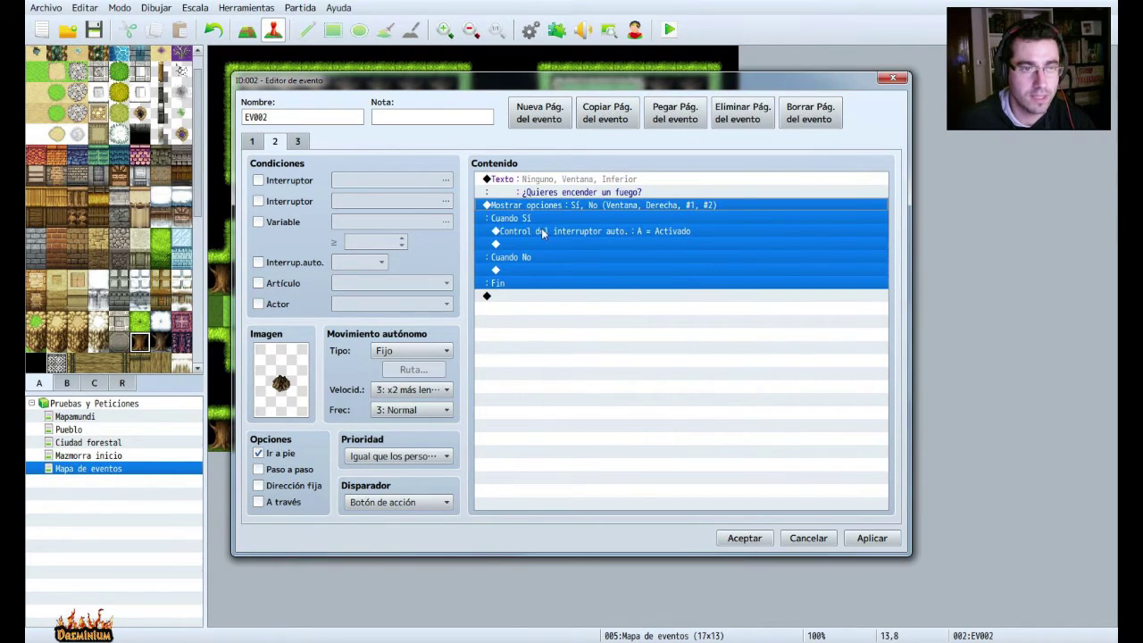
# Make page 2 of the campfire event require the item Piedra and apply the changes.
pyautogui.click(884, 541)
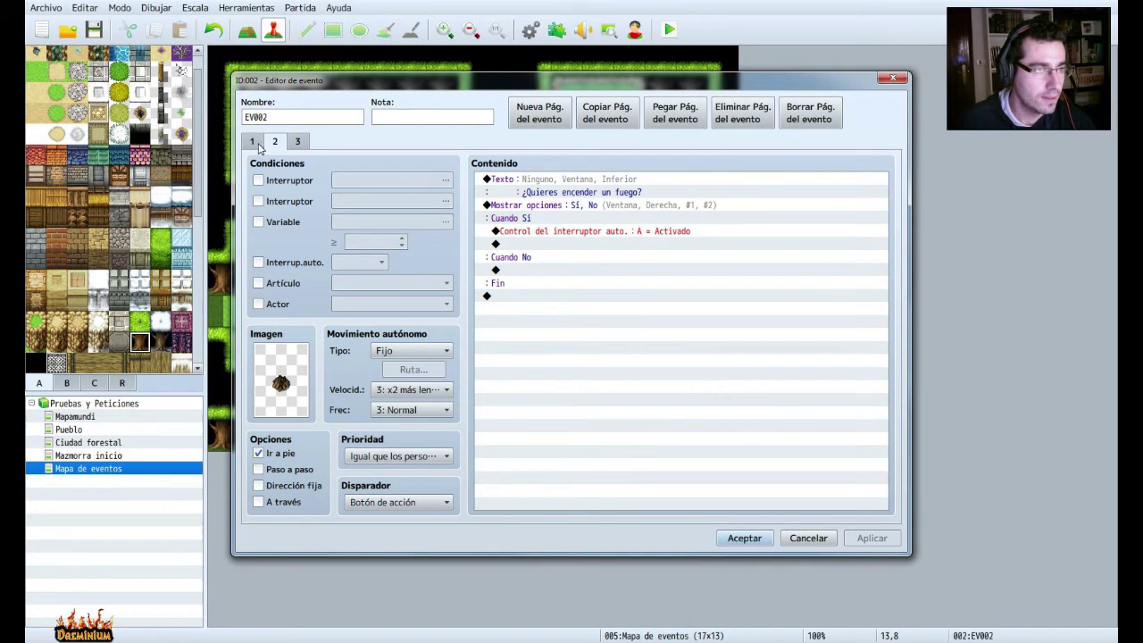
pyautogui.click(254, 143)
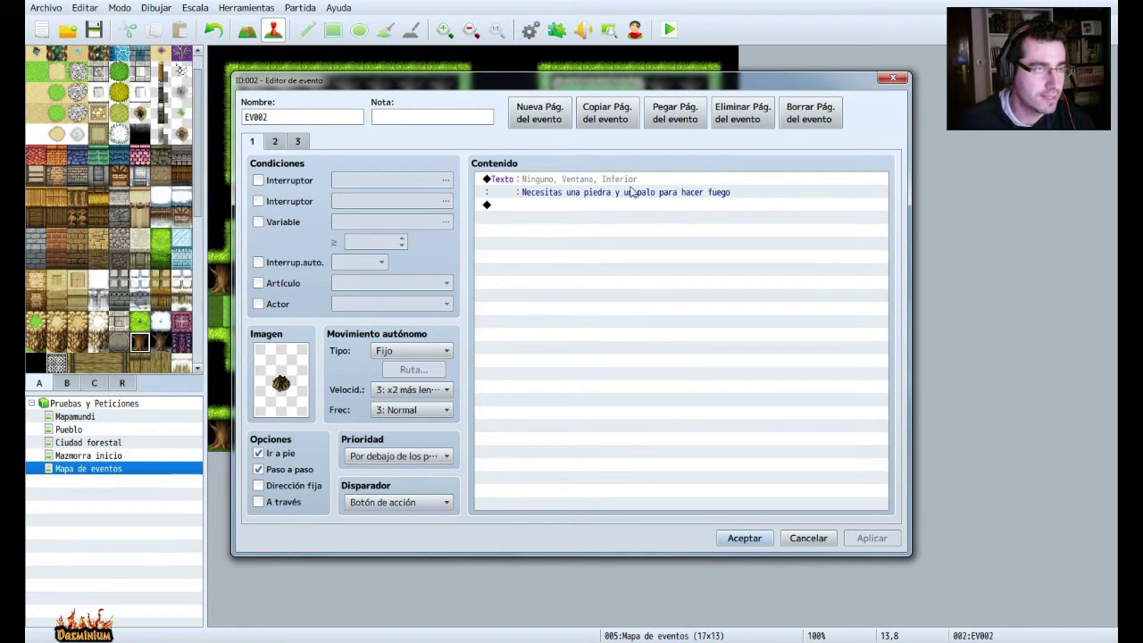
pyautogui.click(277, 145)
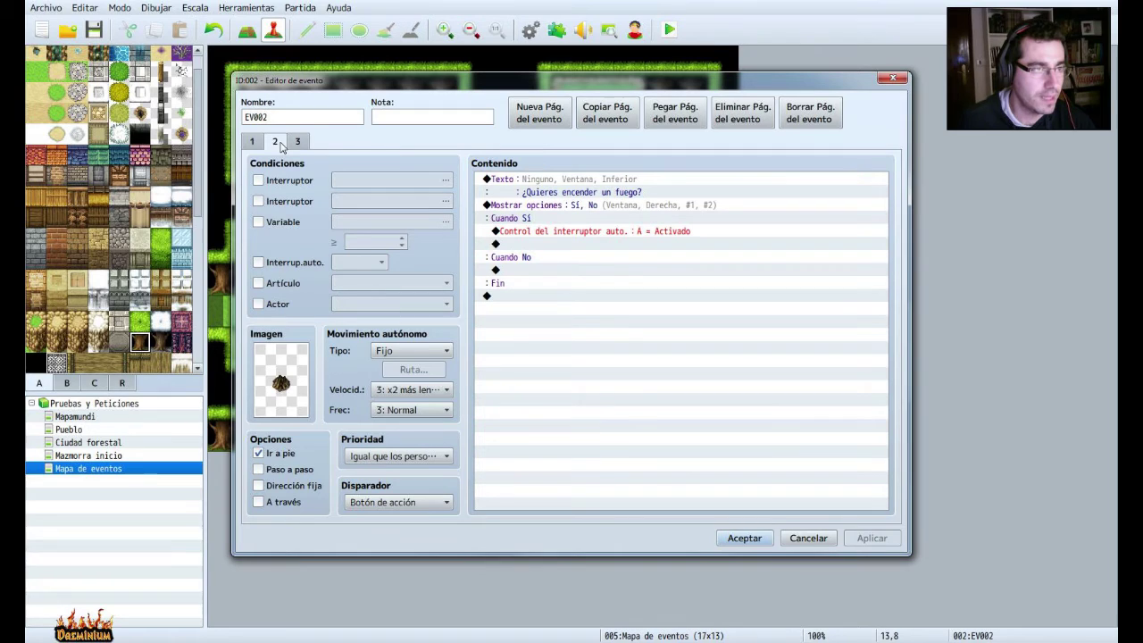
pyautogui.click(393, 283)
pyautogui.click(391, 376)
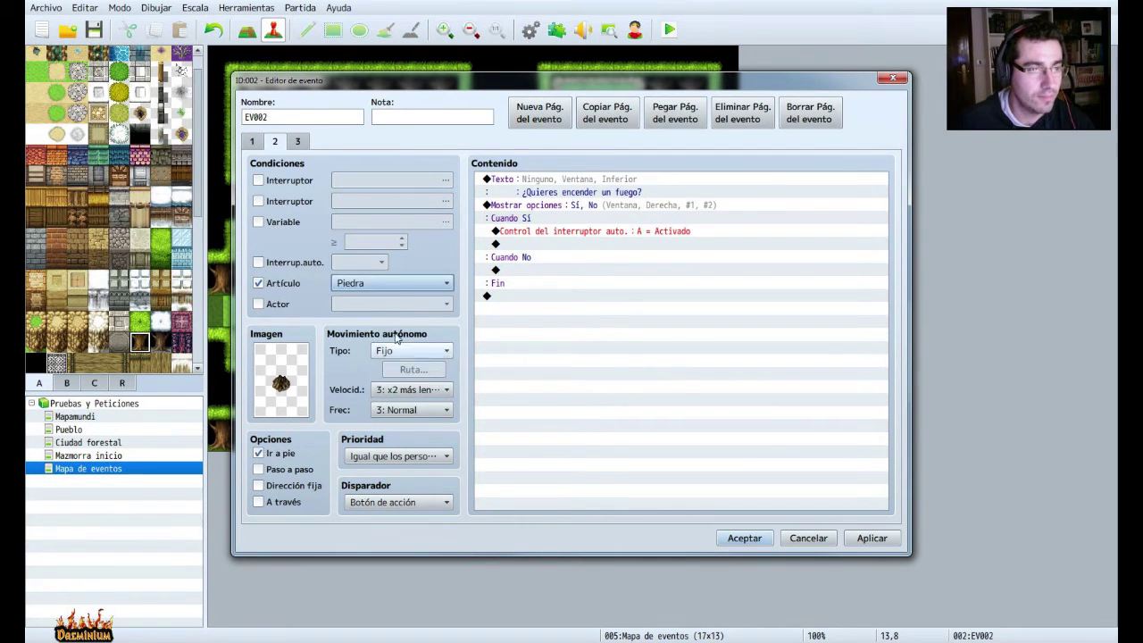
pyautogui.click(865, 541)
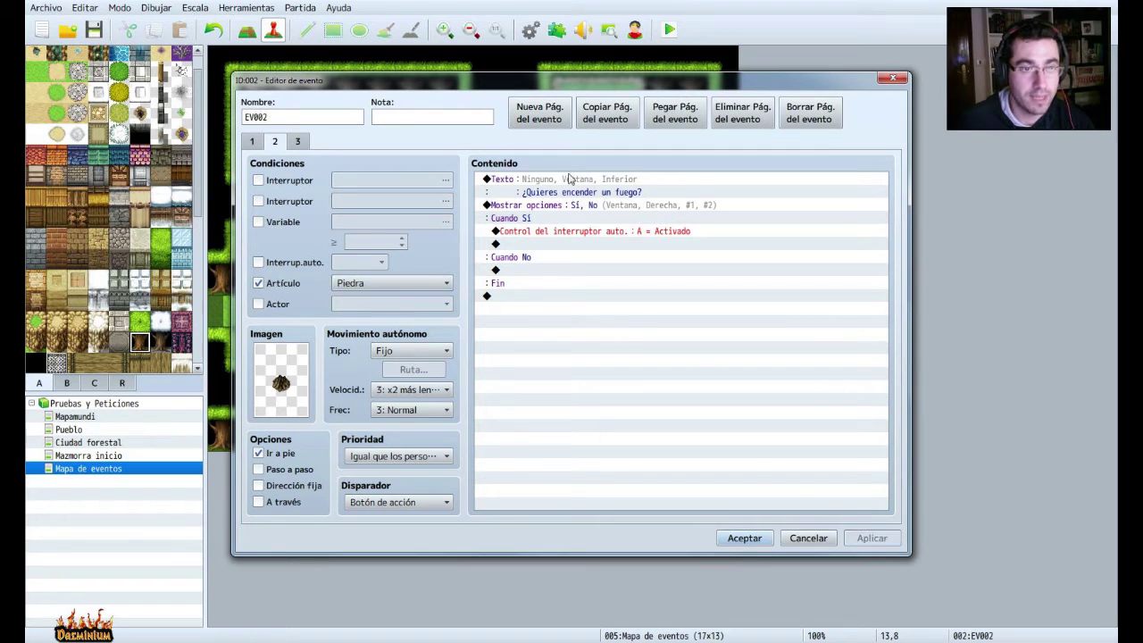
# Enable the self switch A condition on page 3, the lit campfire page, and apply it.
pyautogui.click(301, 142)
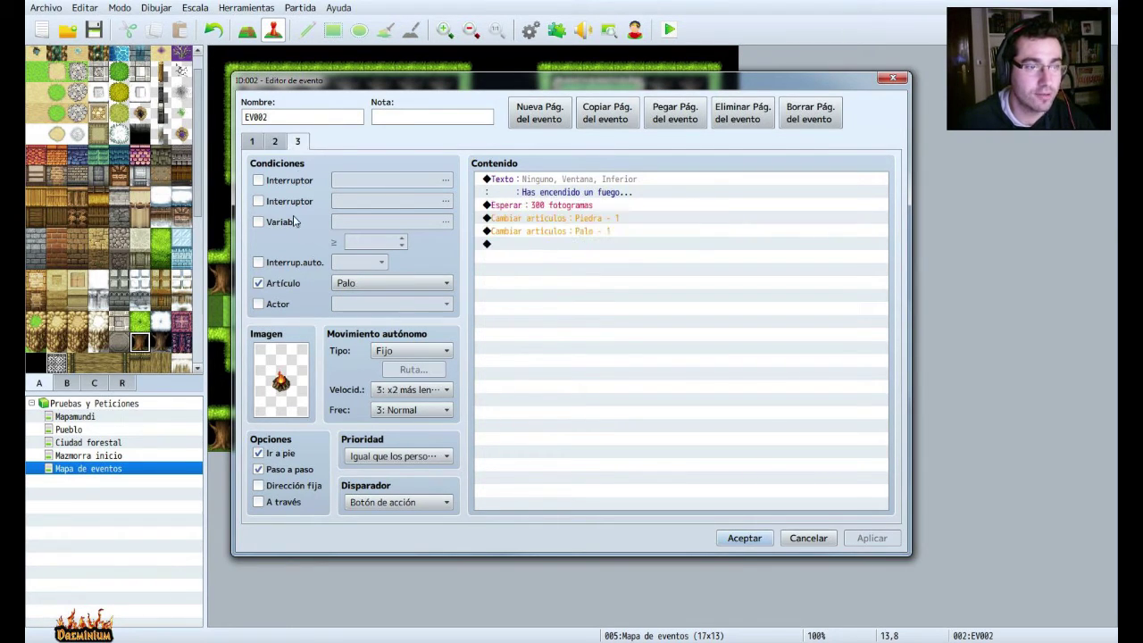
pyautogui.click(299, 262)
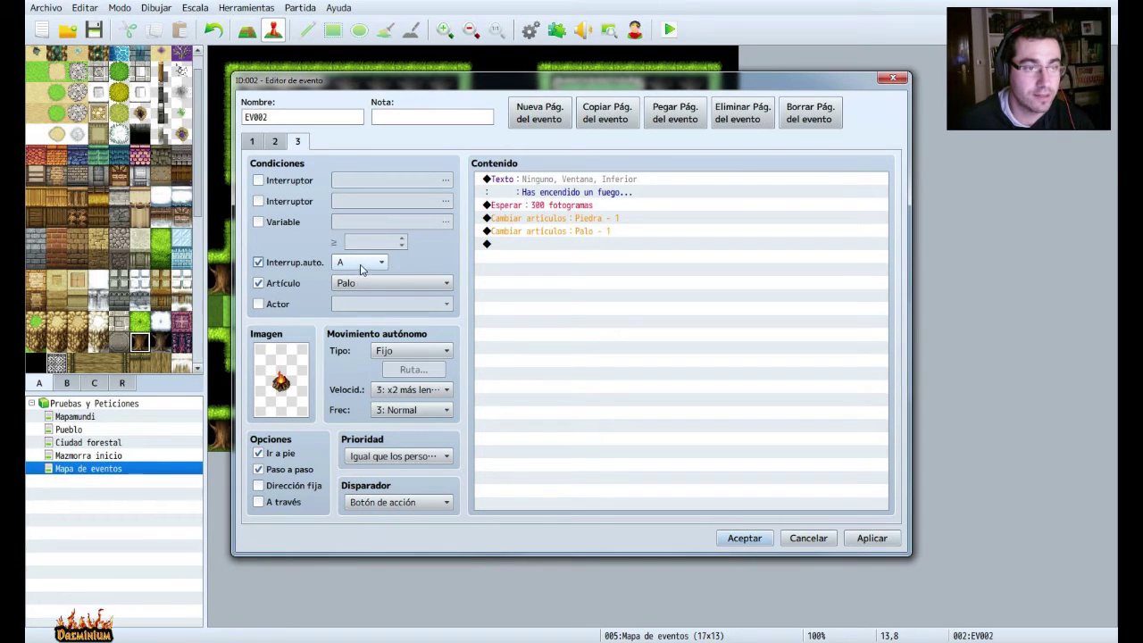
pyautogui.click(873, 538)
# Add a command setting self switch A to Desactivado at the end of page 3, apply it and close the event editor.
pyautogui.click(508, 244)
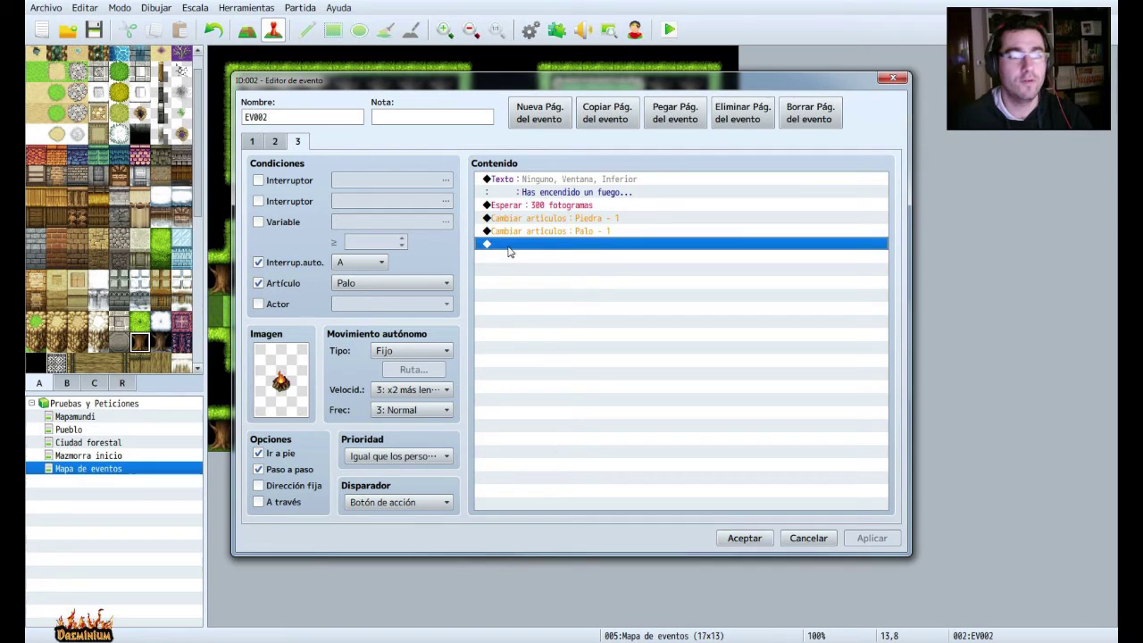
pyautogui.doubleClick(508, 247)
pyautogui.click(615, 326)
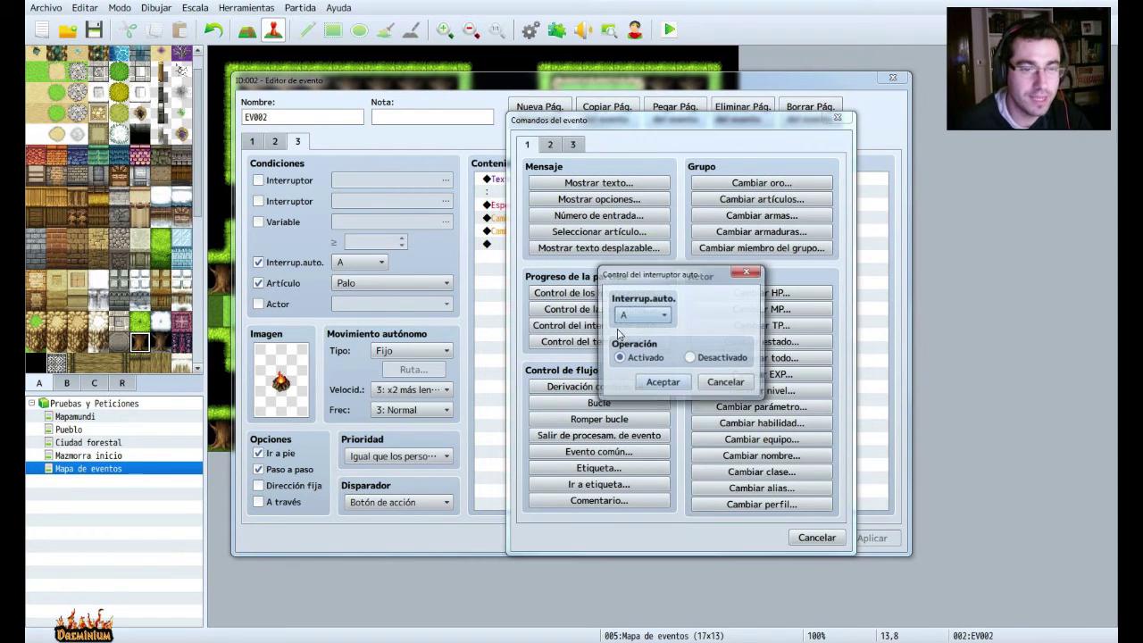
pyautogui.click(690, 356)
pyautogui.click(663, 381)
pyautogui.click(872, 537)
pyautogui.click(808, 538)
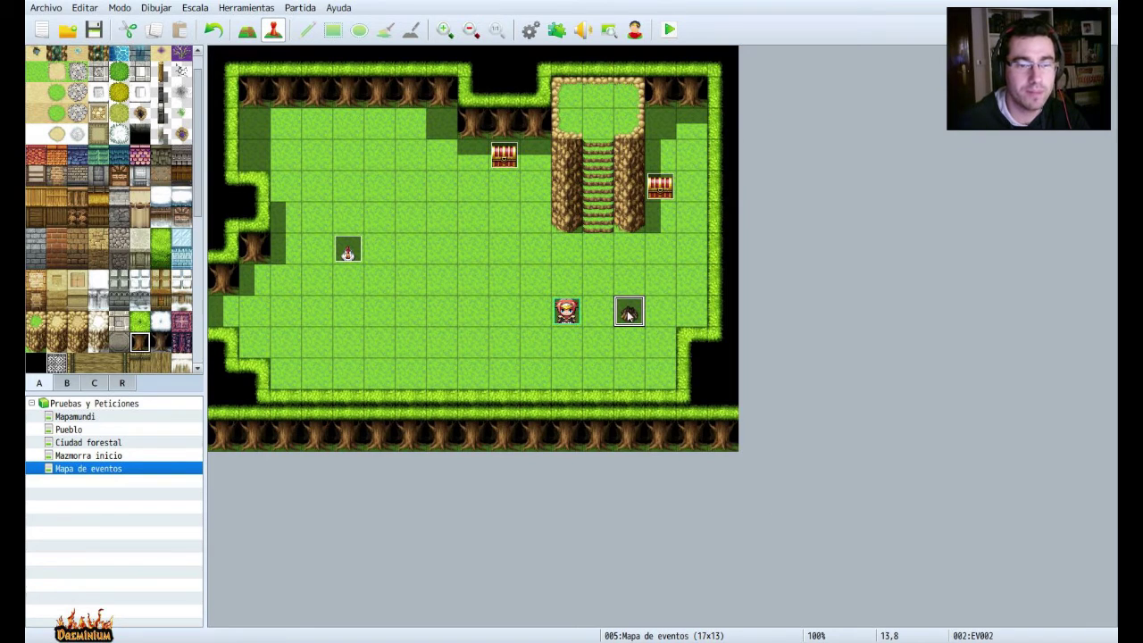
pyautogui.rightClick(628, 306)
pyautogui.click(670, 323)
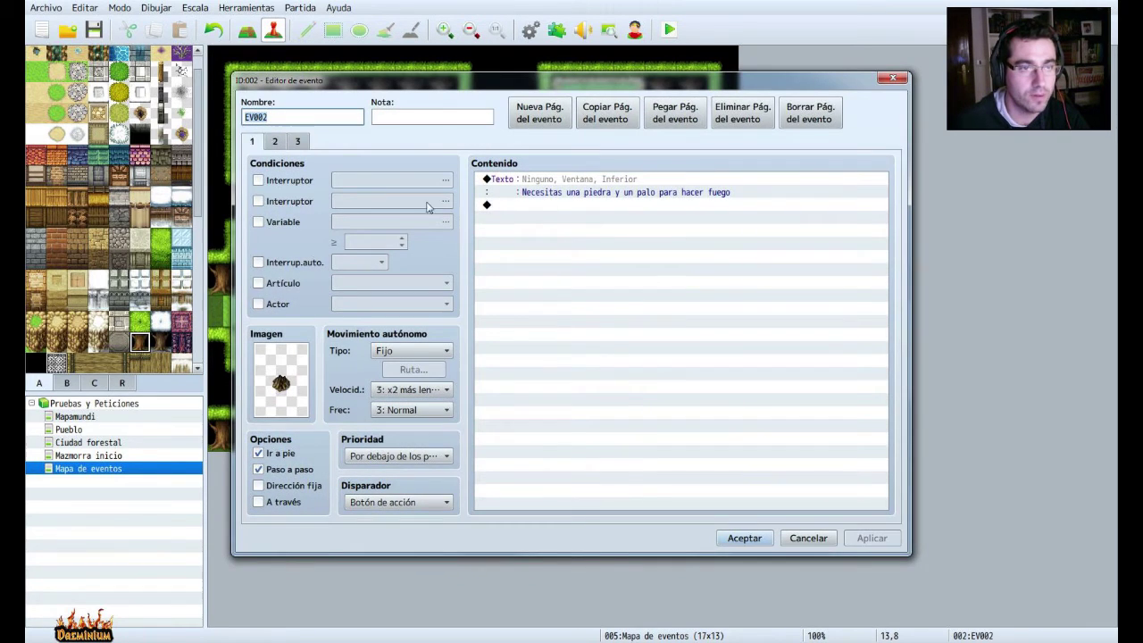
pyautogui.click(297, 141)
pyautogui.click(527, 259)
pyautogui.doubleClick(527, 258)
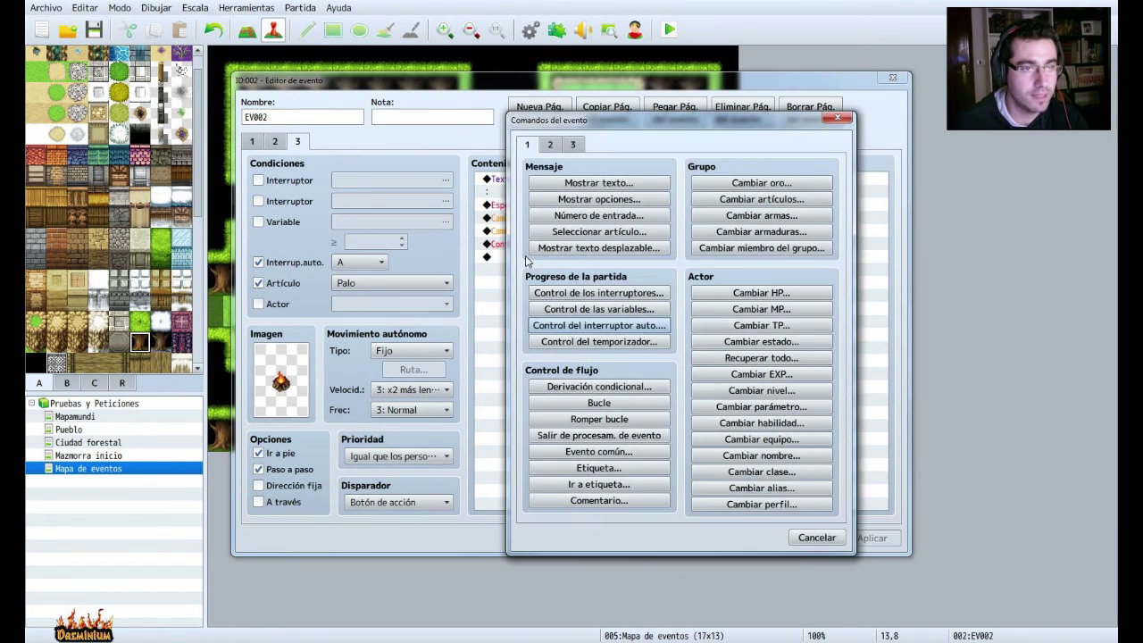
pyautogui.click(815, 538)
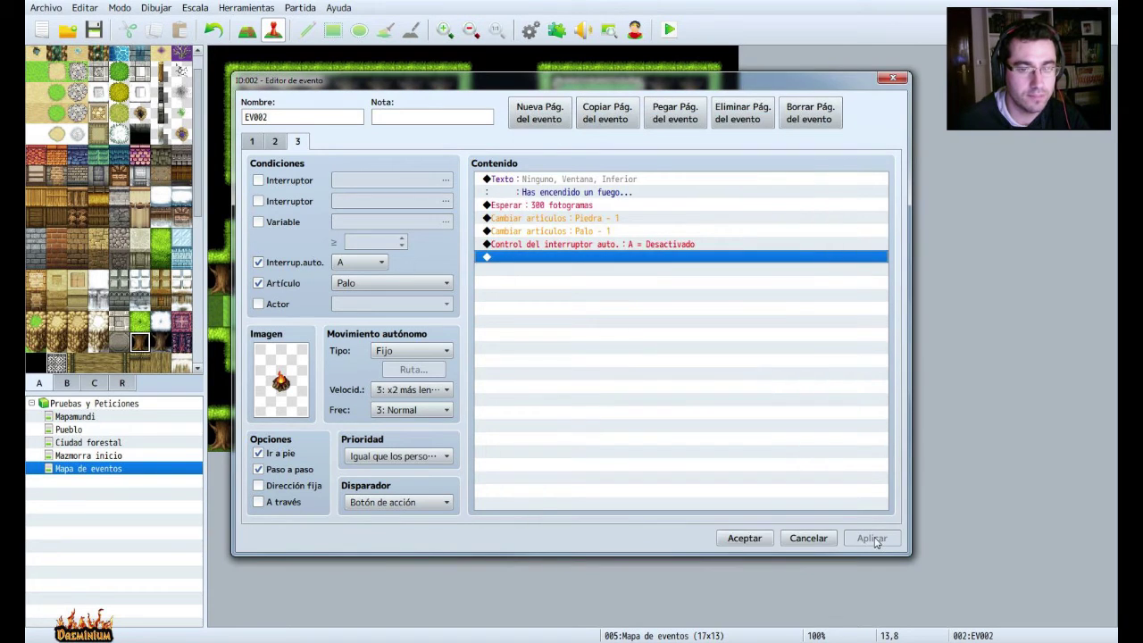
pyautogui.click(744, 539)
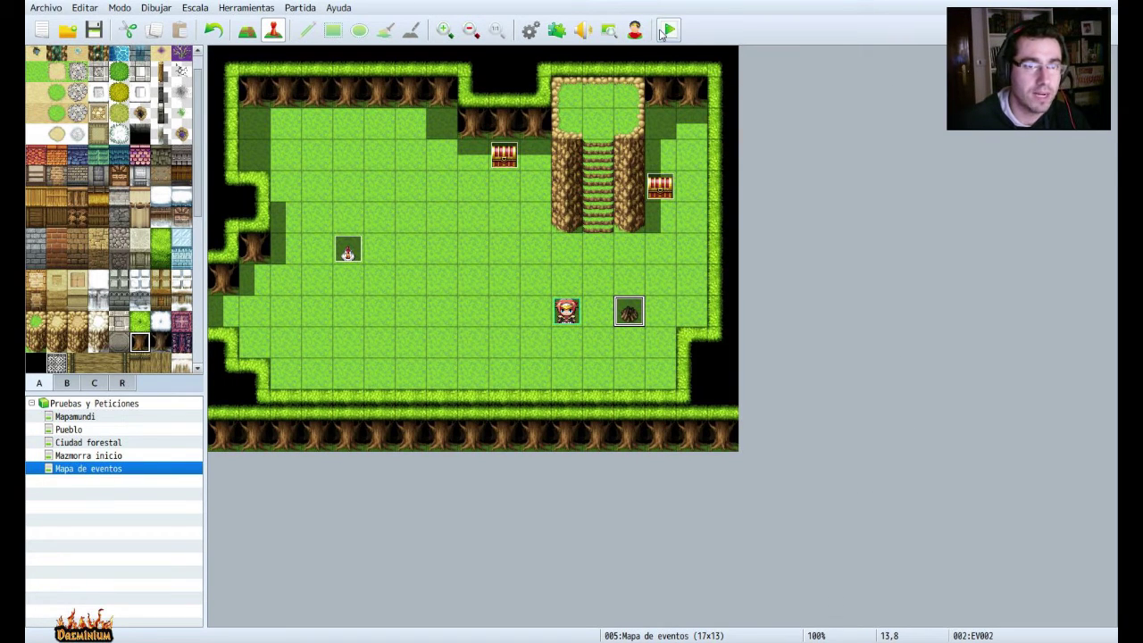
# Start a playtest with a new game and have the hero examine the unlit campfire without the items.
pyautogui.click(669, 30)
pyautogui.click(518, 349)
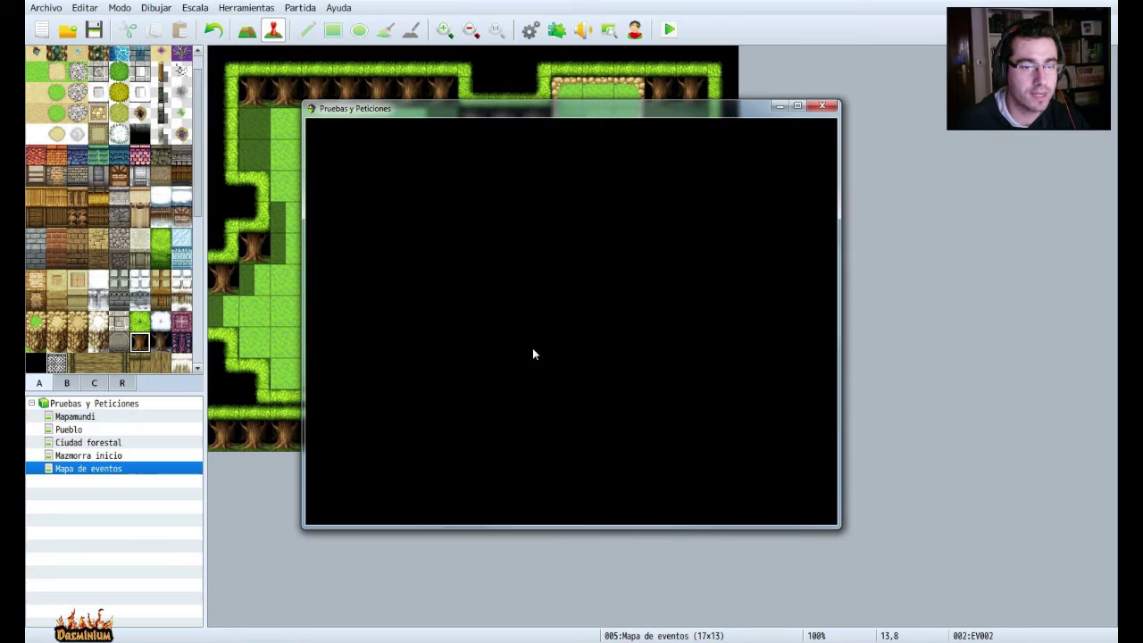
pyautogui.press('Return')
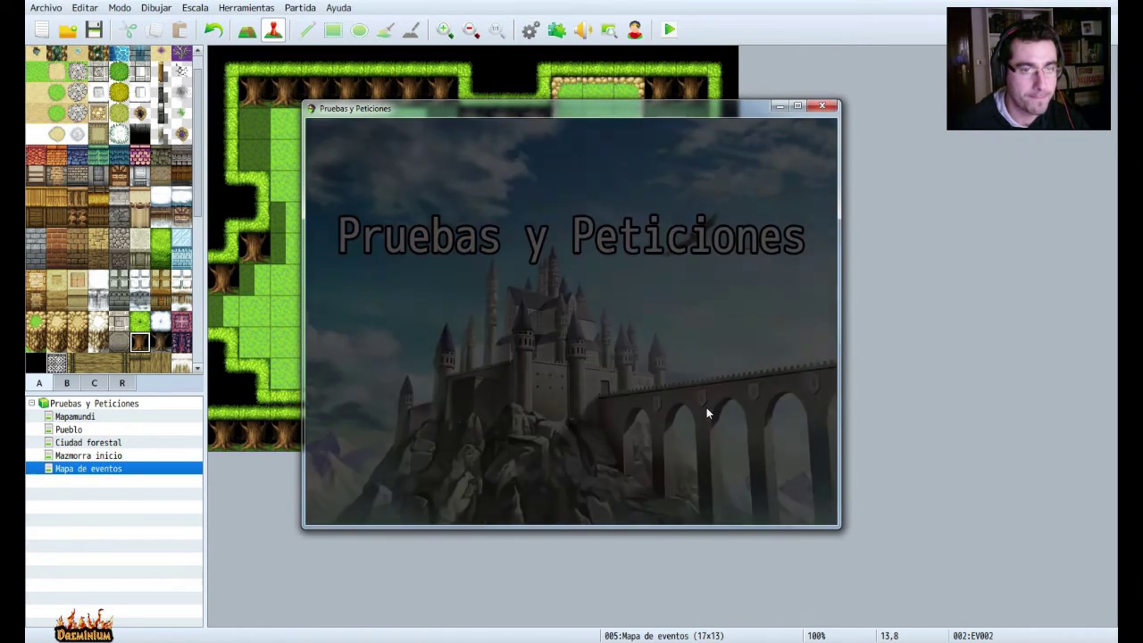
pyautogui.press('Right')
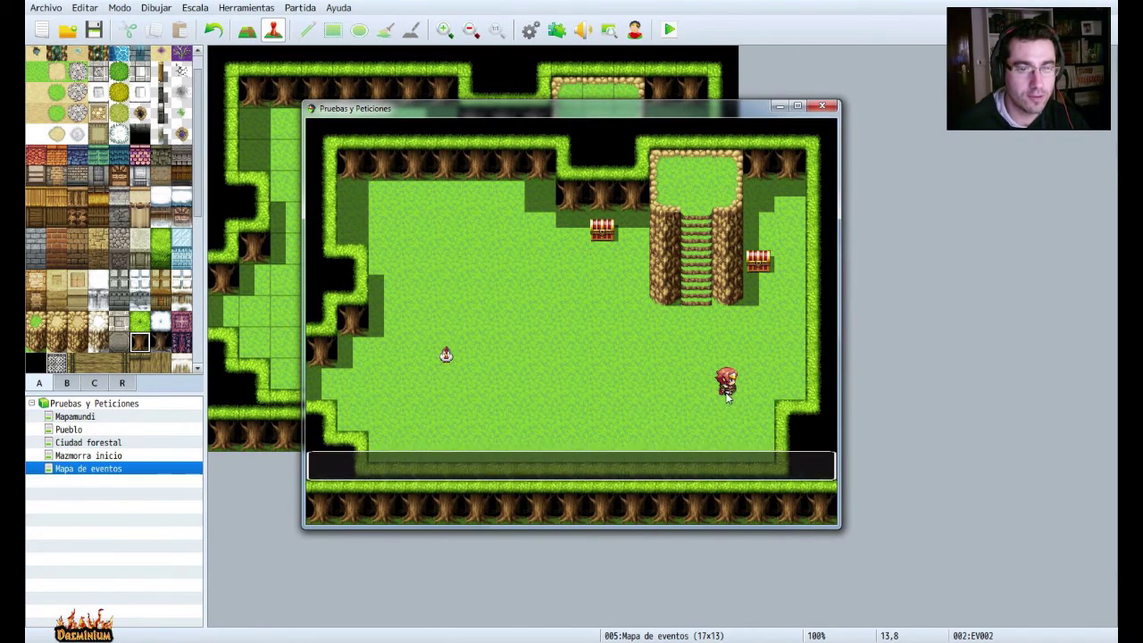
pyautogui.press('Return')
# Walk the hero to the chest beside the cliff, open it and dismiss its message.
pyautogui.press('Left')
pyautogui.press('Left')
pyautogui.press('Left')
pyautogui.press('Up')
pyautogui.press('Up')
pyautogui.press('Up')
pyautogui.press('Up')
pyautogui.press('Return')
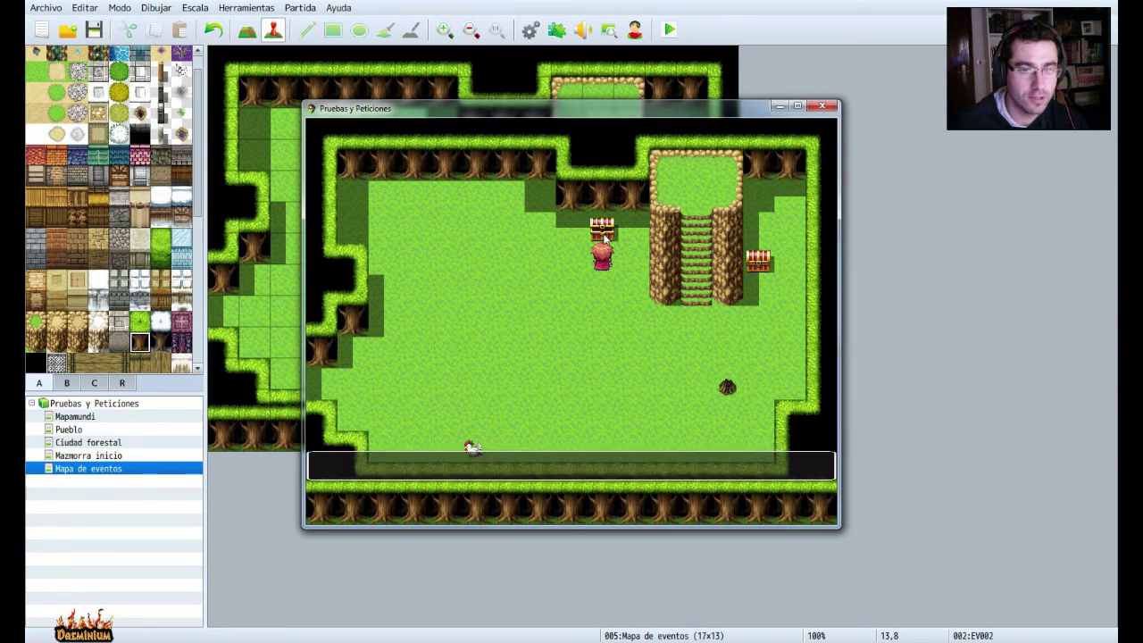
pyautogui.press('Return')
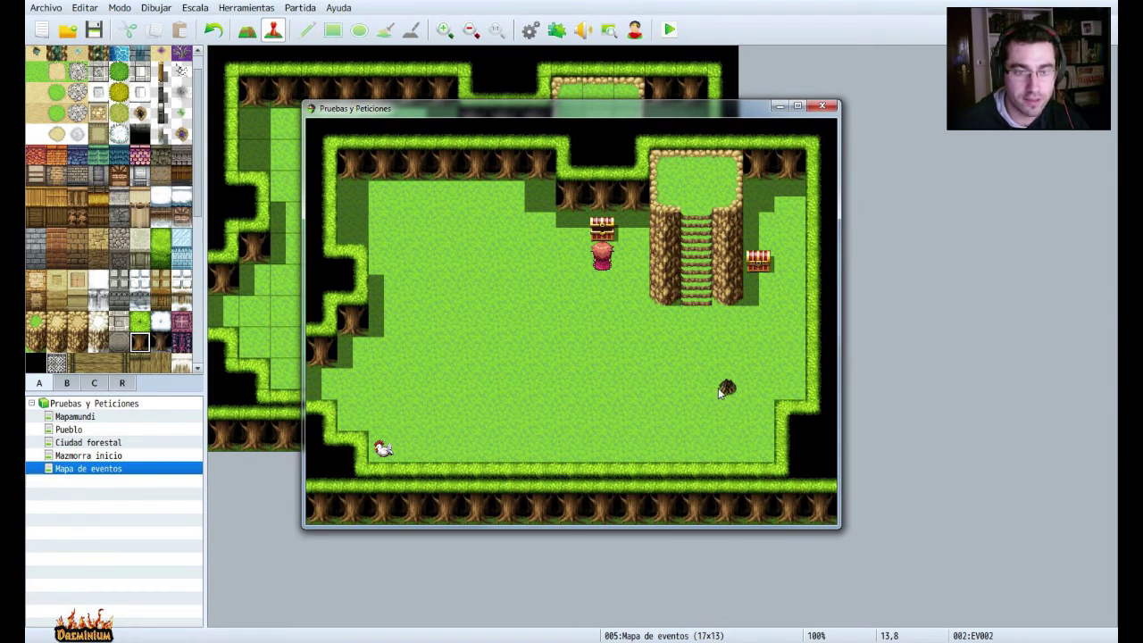
# Return the hero to the campfire, examine it and answer No to the question about lighting a fire.
pyautogui.press('Down')
pyautogui.press('Down')
pyautogui.press('Down')
pyautogui.press('Down')
pyautogui.click(726, 386)
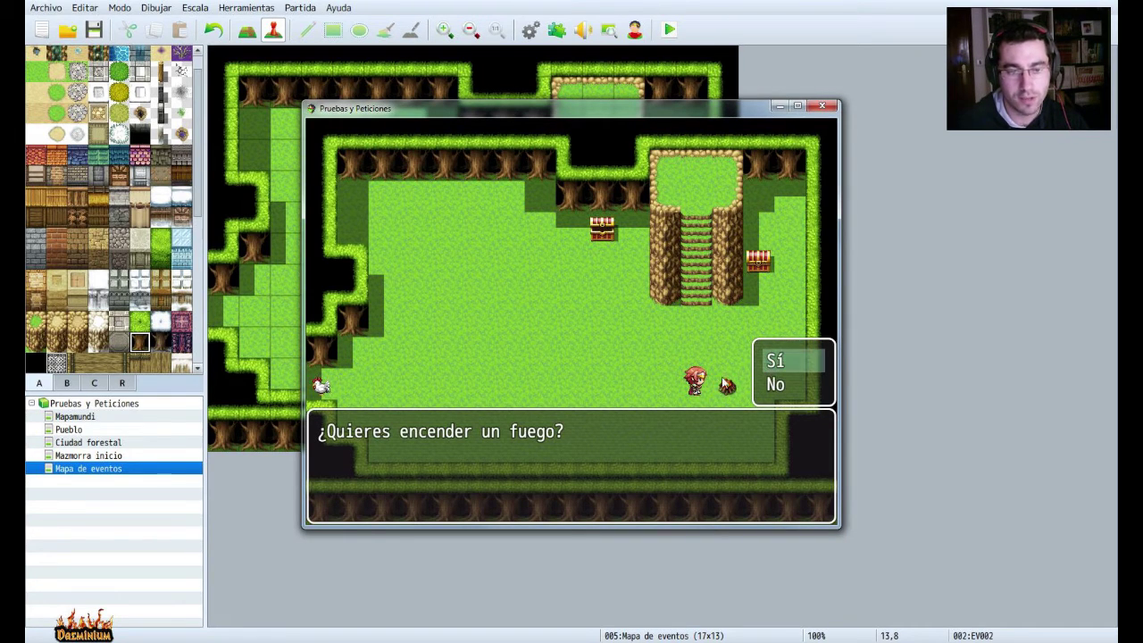
pyautogui.click(777, 384)
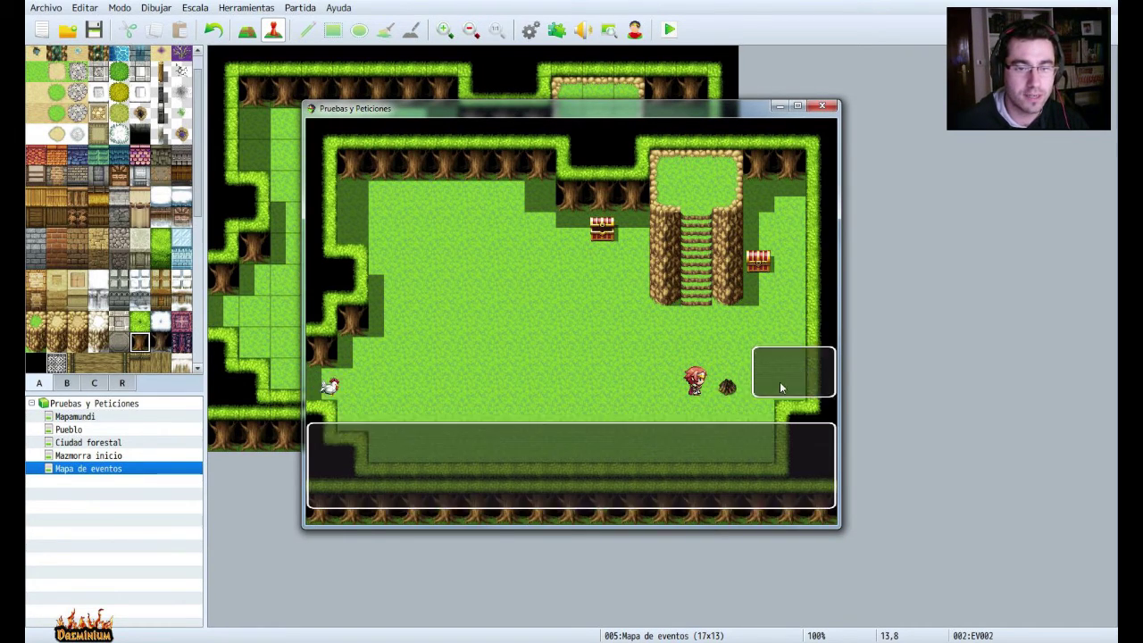
# Examine the campfire again, answer Sí to light it, and walk the hero around the map near it.
pyautogui.click(727, 389)
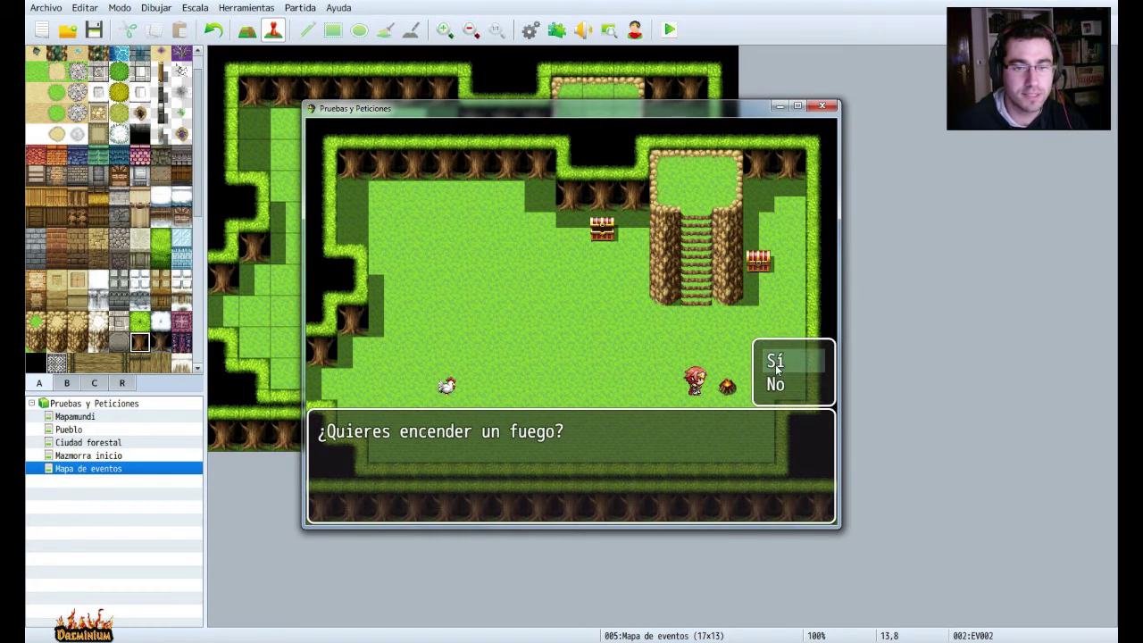
pyautogui.click(775, 362)
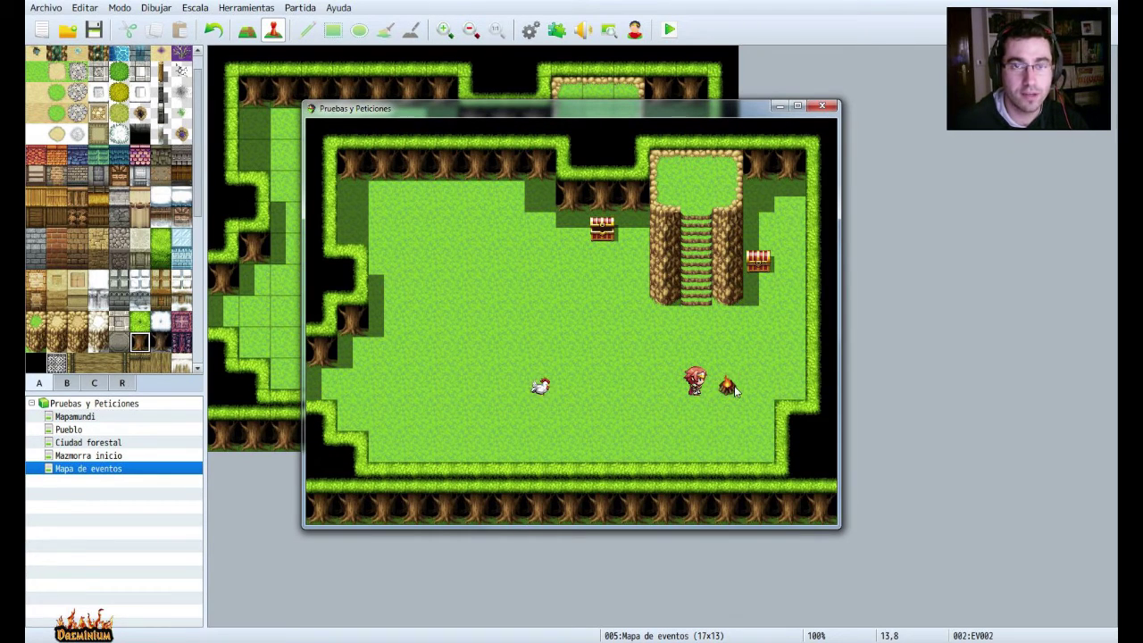
pyautogui.click(620, 394)
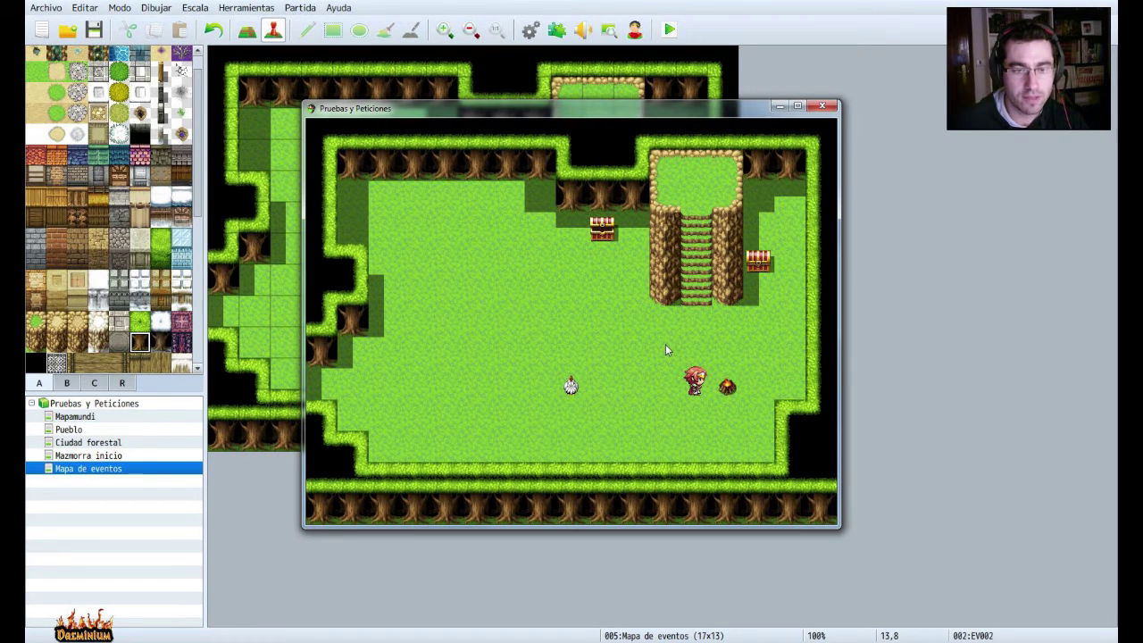
pyautogui.click(626, 379)
pyautogui.click(604, 322)
pyautogui.click(680, 379)
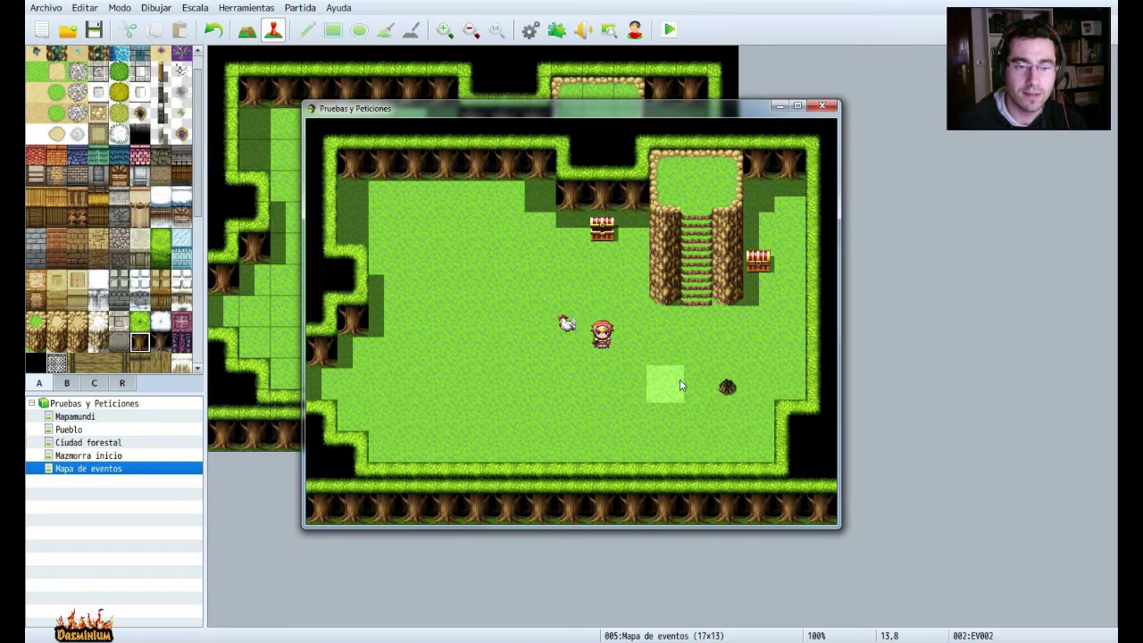
# Walk the hero back to the campfire to examine it, dismiss its message and close the playtest.
pyautogui.click(726, 390)
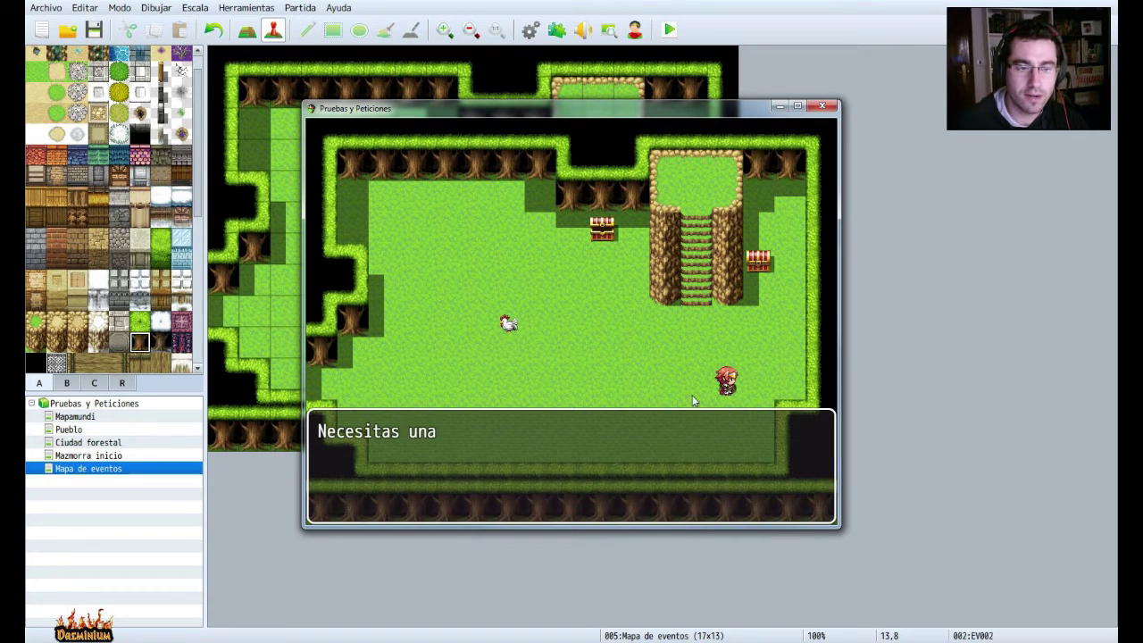
pyautogui.click(603, 371)
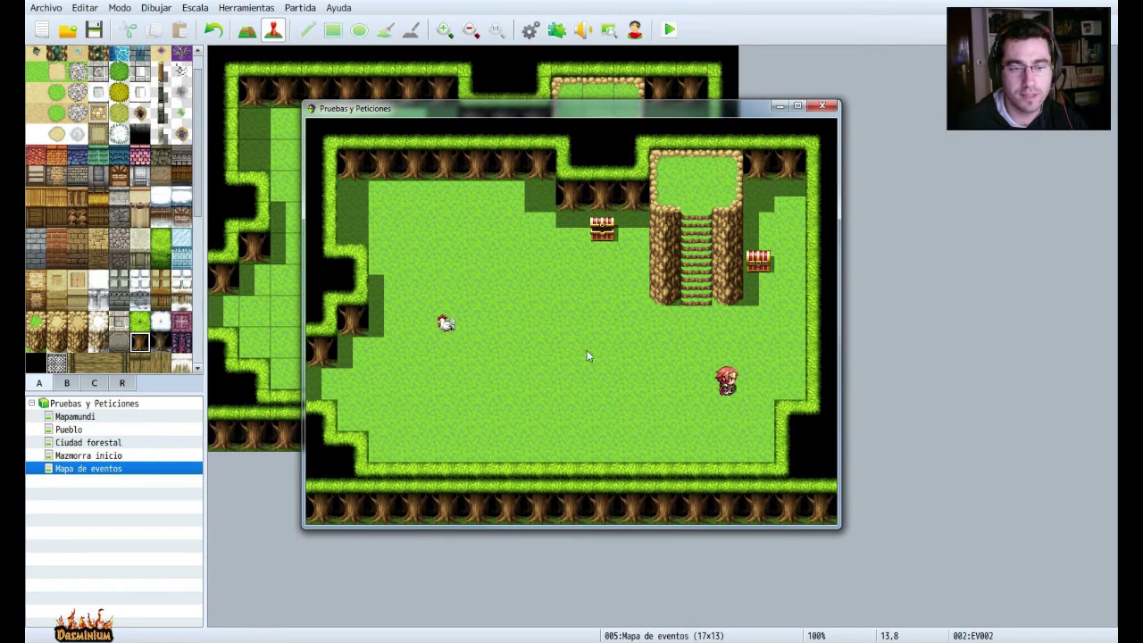
pyautogui.click(822, 106)
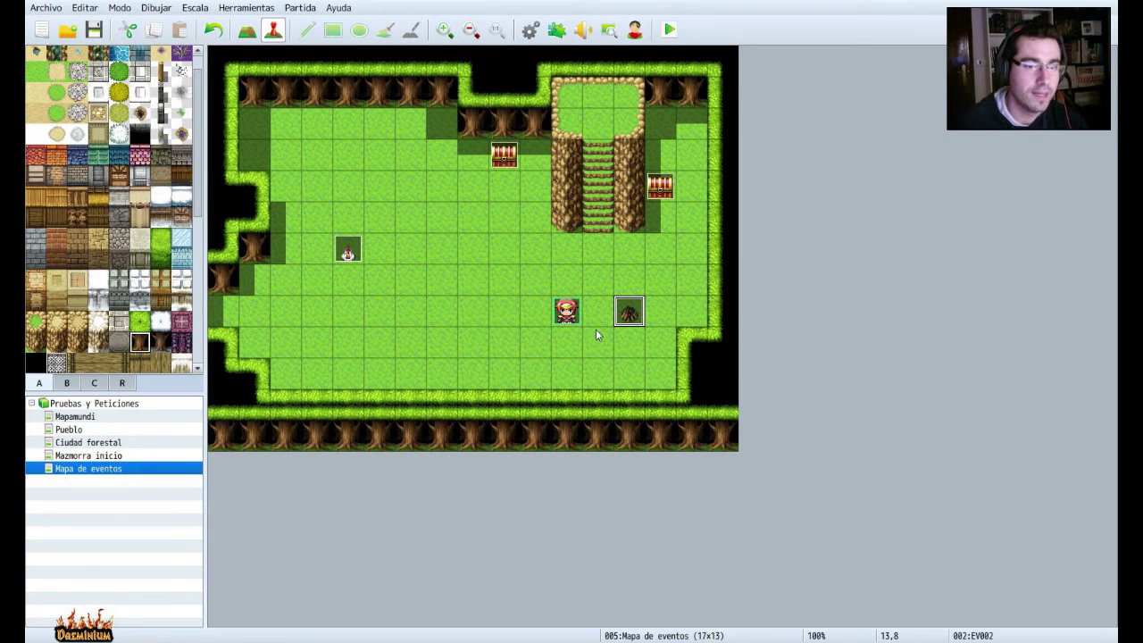
# Enable Dirección fija on page 2 of the campfire event and save the event.
pyautogui.rightClick(629, 314)
pyautogui.click(661, 325)
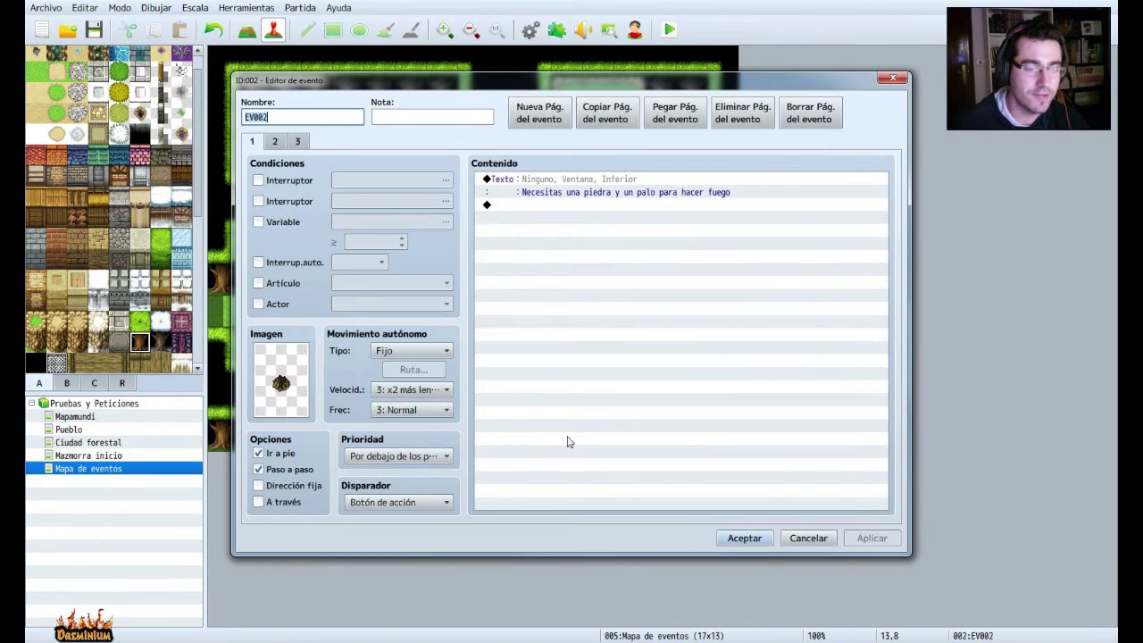
pyautogui.click(275, 142)
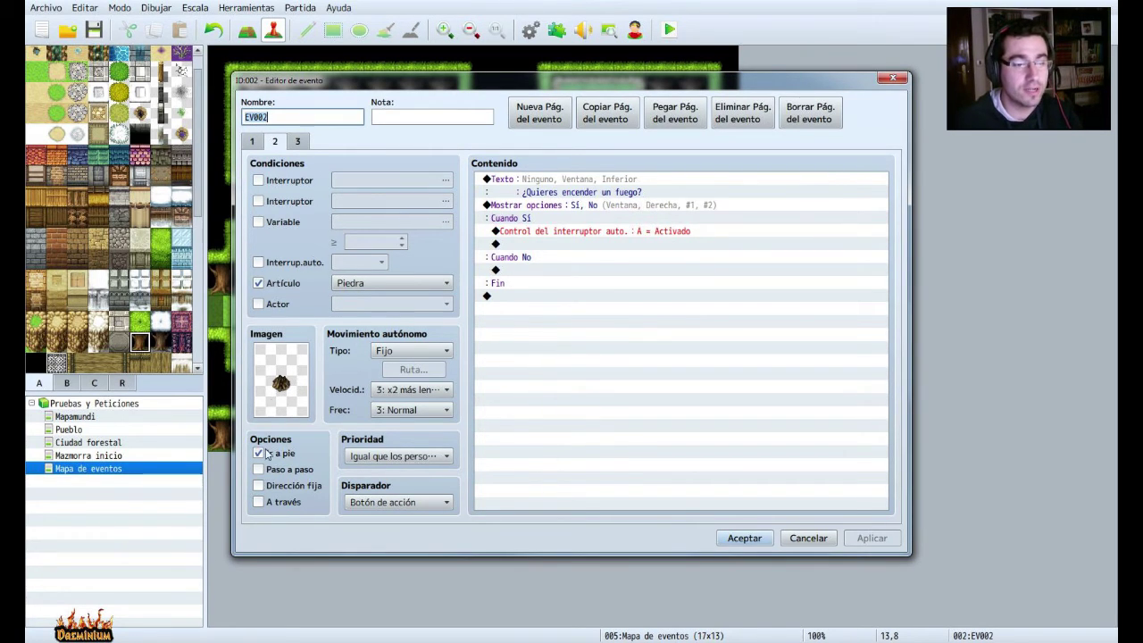
pyautogui.click(259, 486)
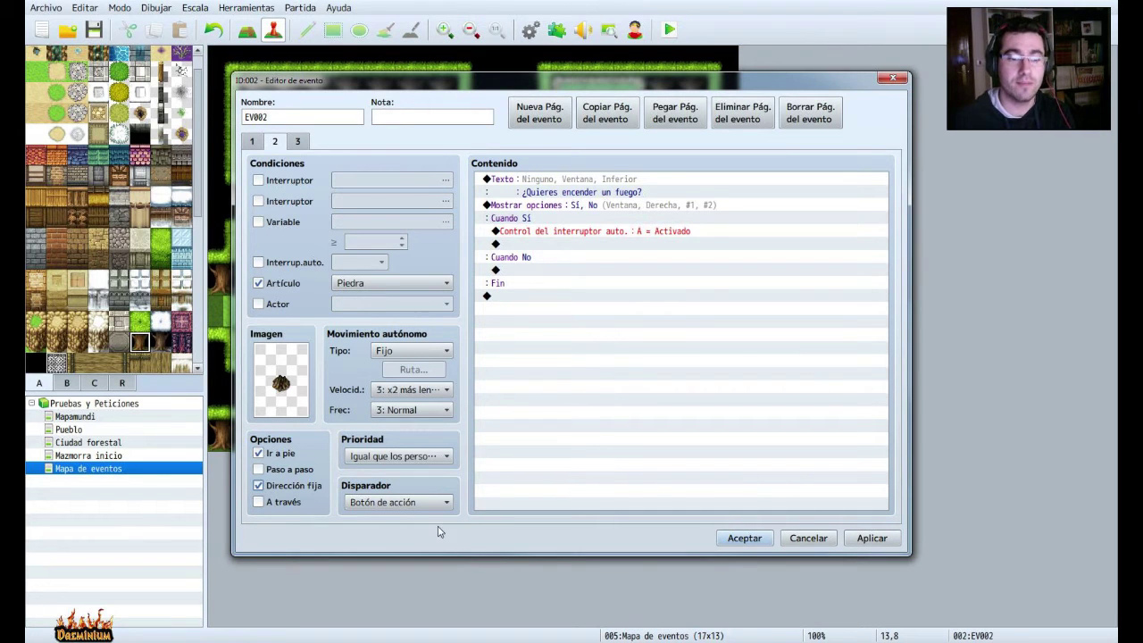
pyautogui.click(872, 538)
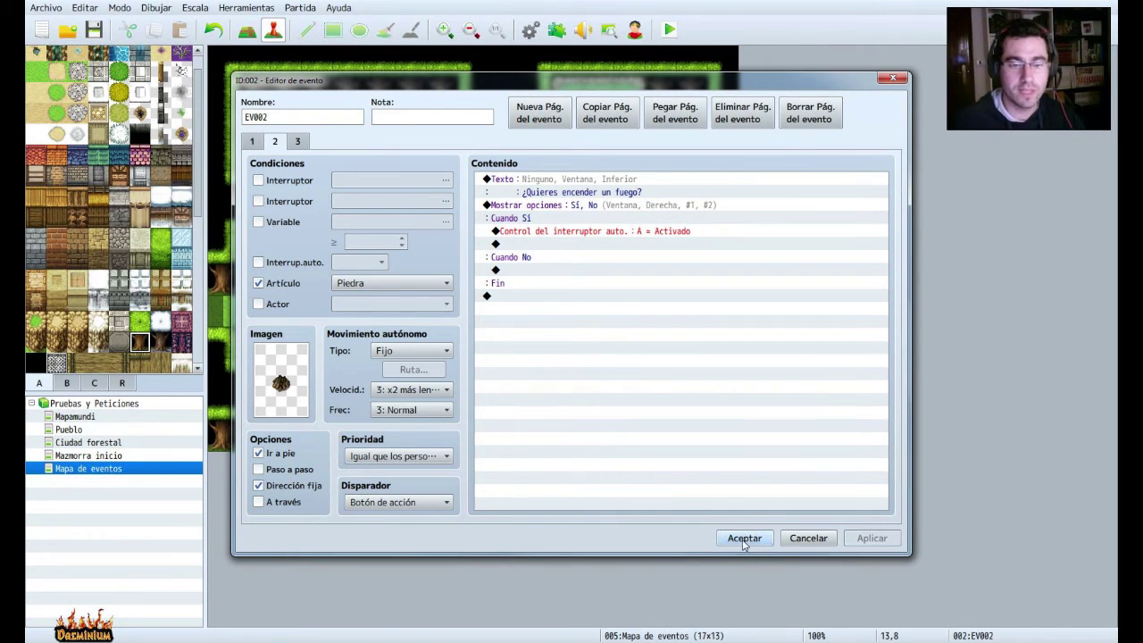
pyautogui.click(744, 538)
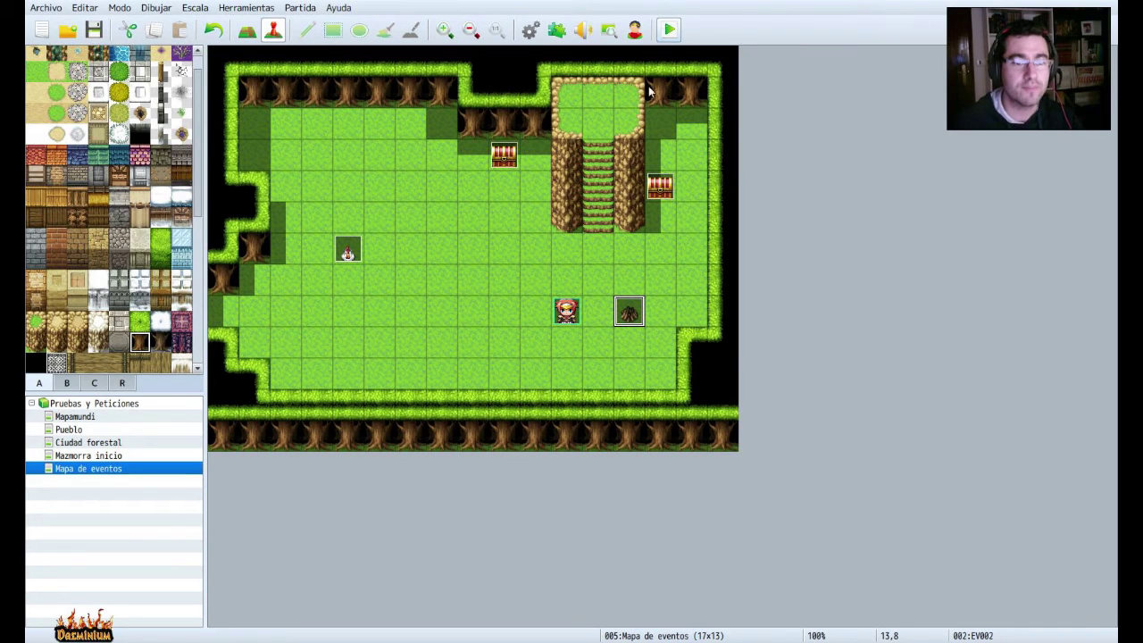
# Examine the options of pages 2 and 3 in the campfire event, then close it.
pyautogui.rightClick(621, 323)
pyautogui.click(644, 337)
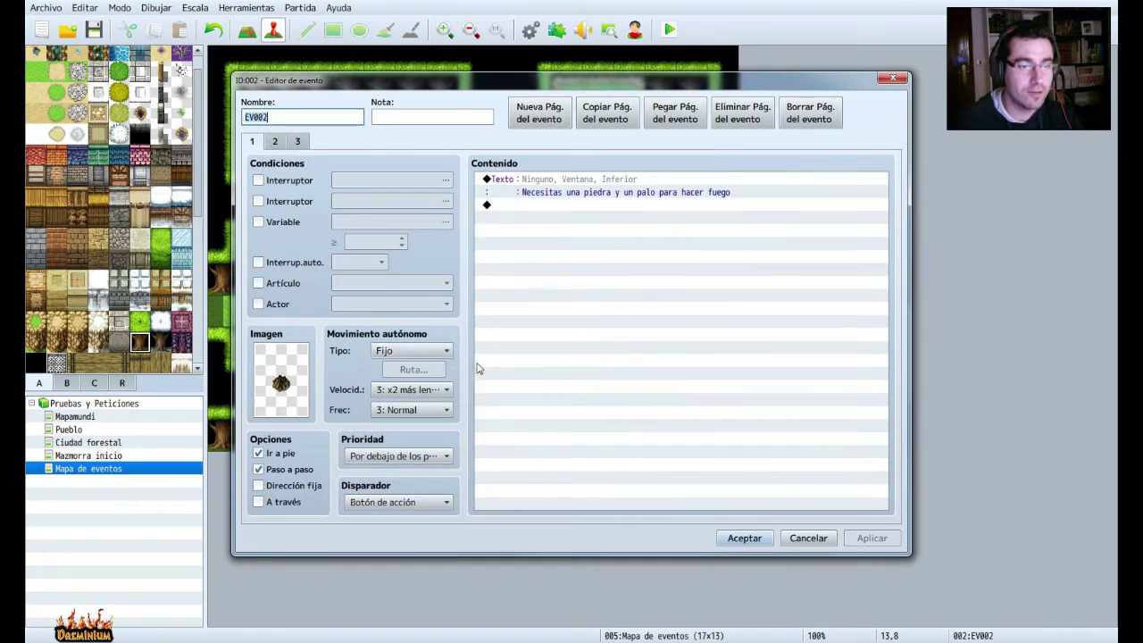
pyautogui.click(298, 141)
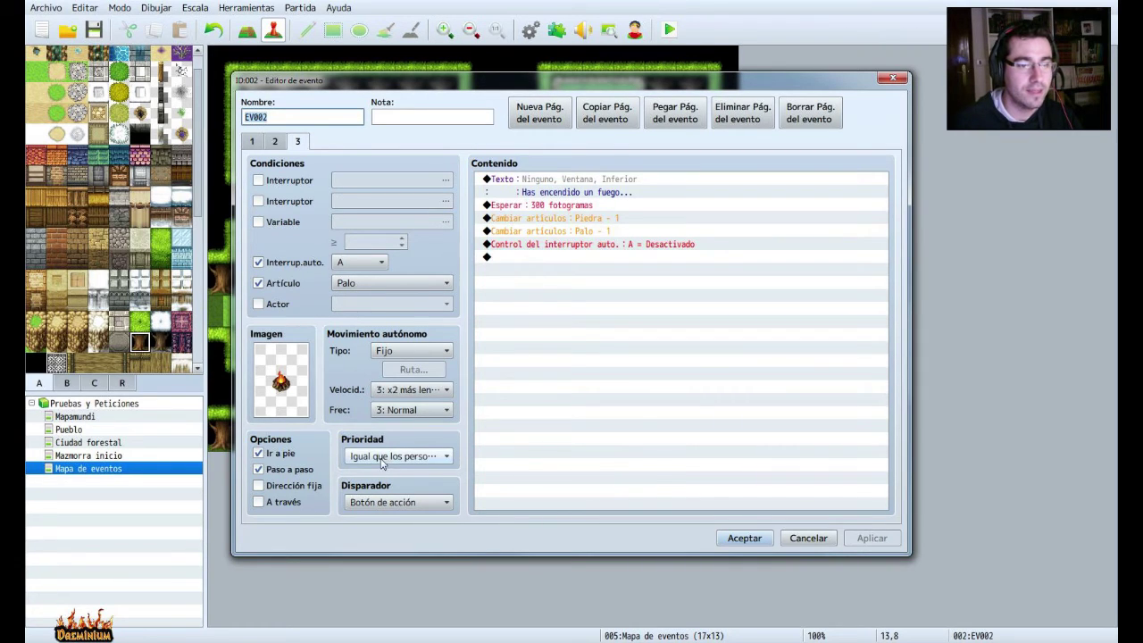
pyautogui.click(279, 143)
pyautogui.click(295, 143)
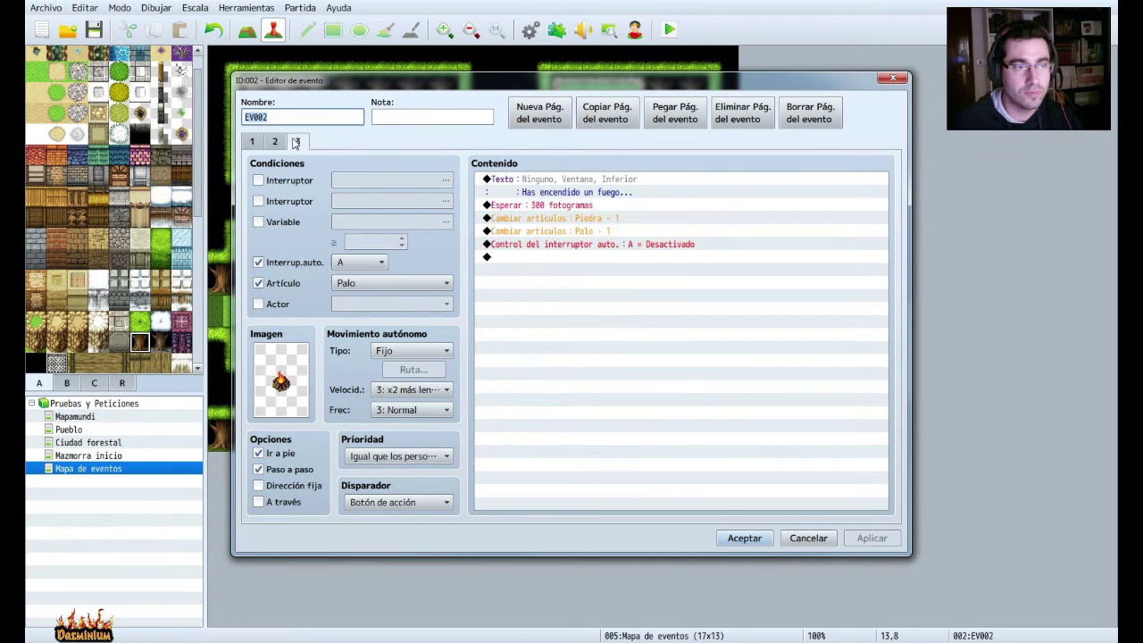
pyautogui.click(743, 538)
# Reopen the campfire event and insert a blank page 3, moving the lit-fire page to page 4.
pyautogui.rightClick(627, 319)
pyautogui.click(652, 324)
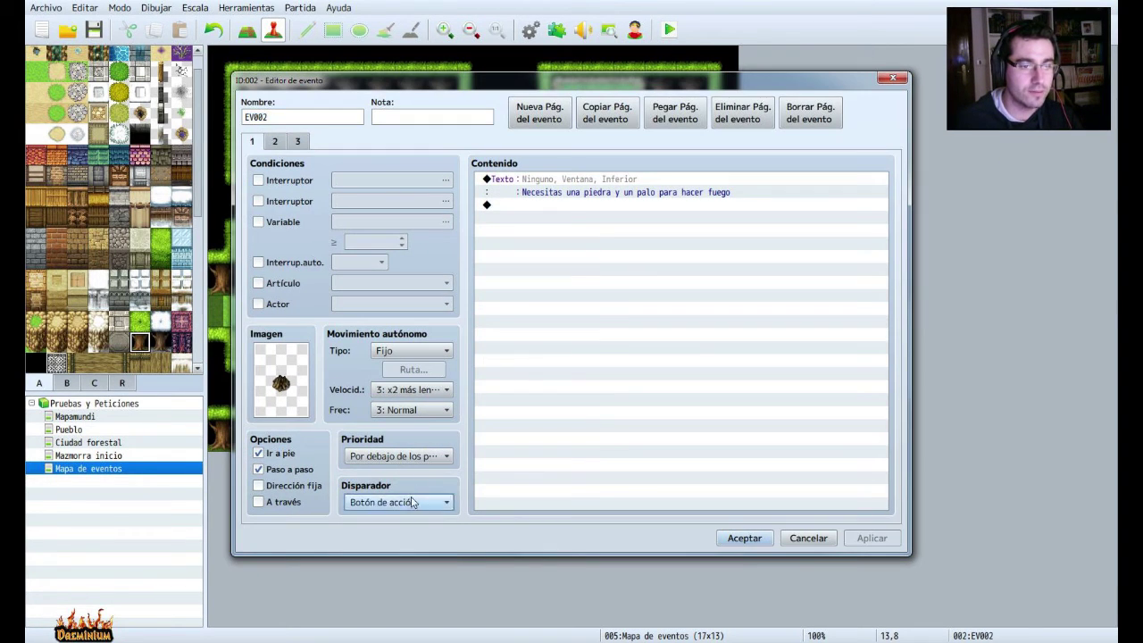
pyautogui.click(445, 502)
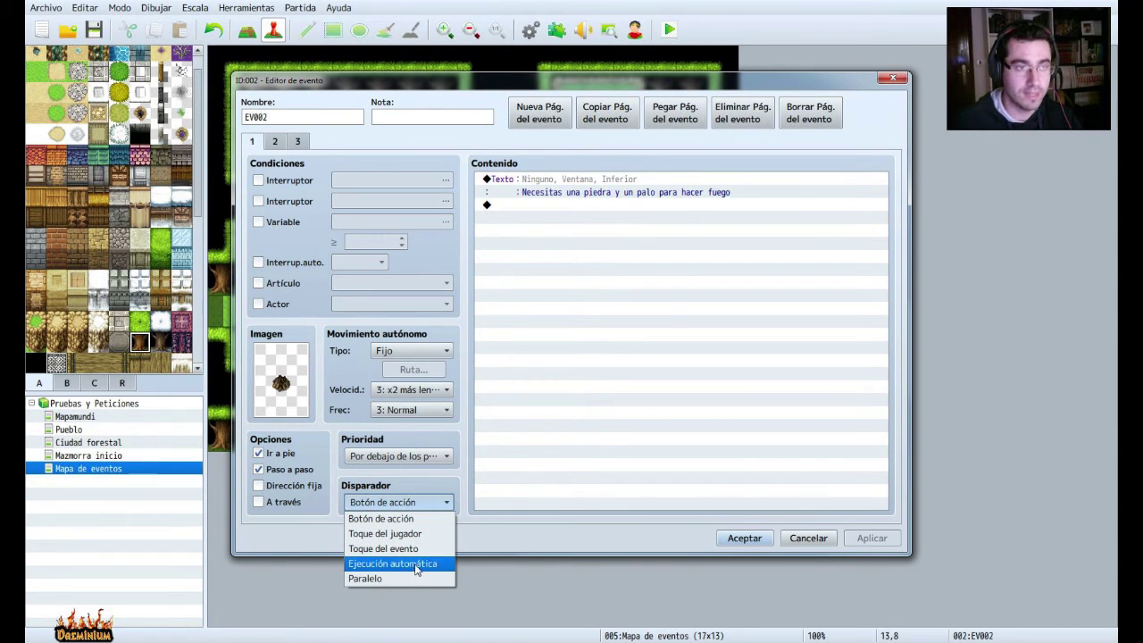
pyautogui.click(339, 141)
pyautogui.click(302, 141)
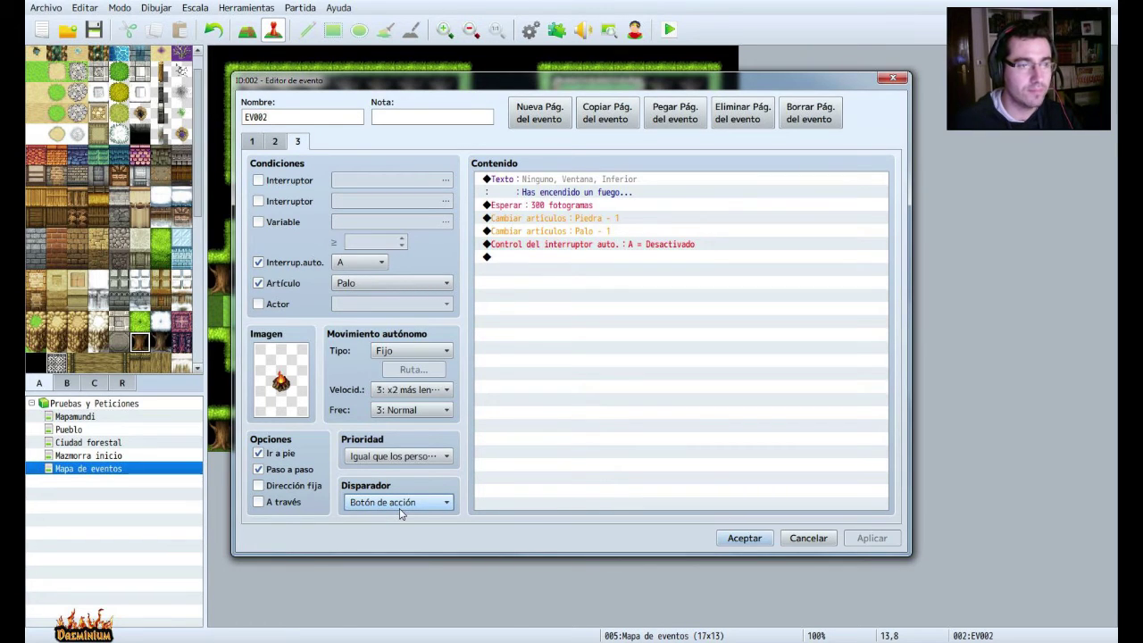
pyautogui.click(540, 112)
pyautogui.click(299, 142)
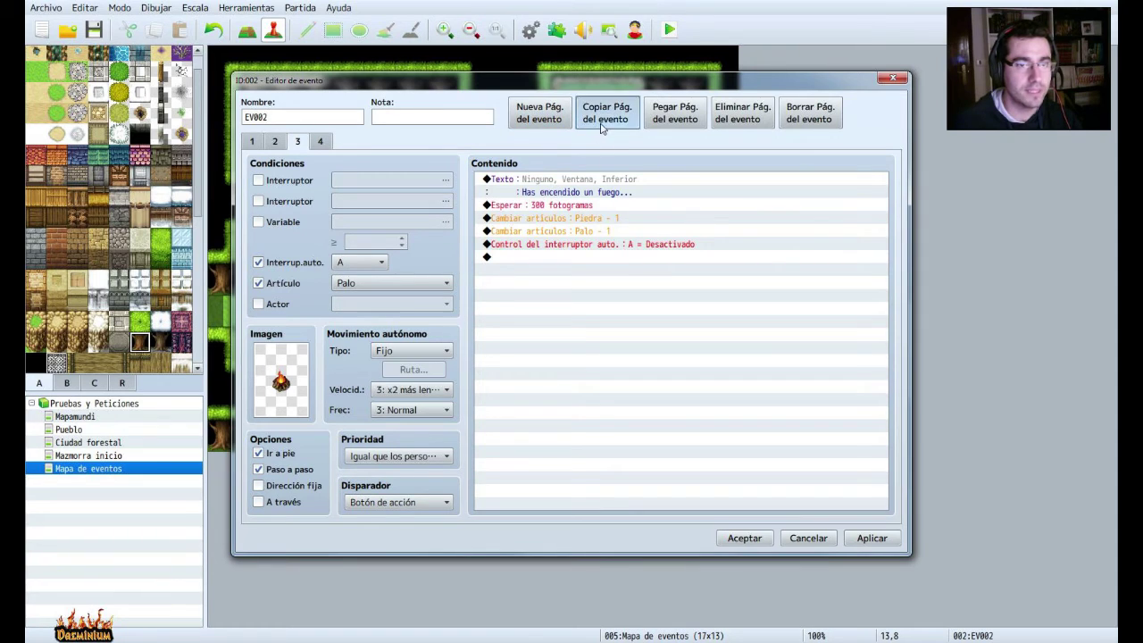
pyautogui.click(738, 114)
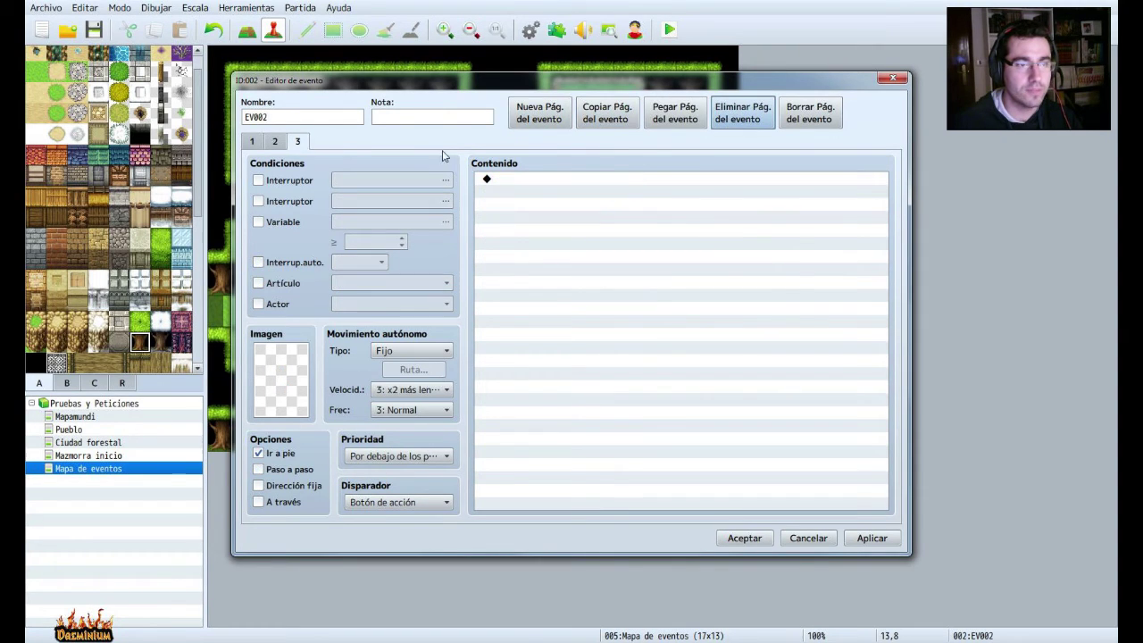
pyautogui.click(661, 121)
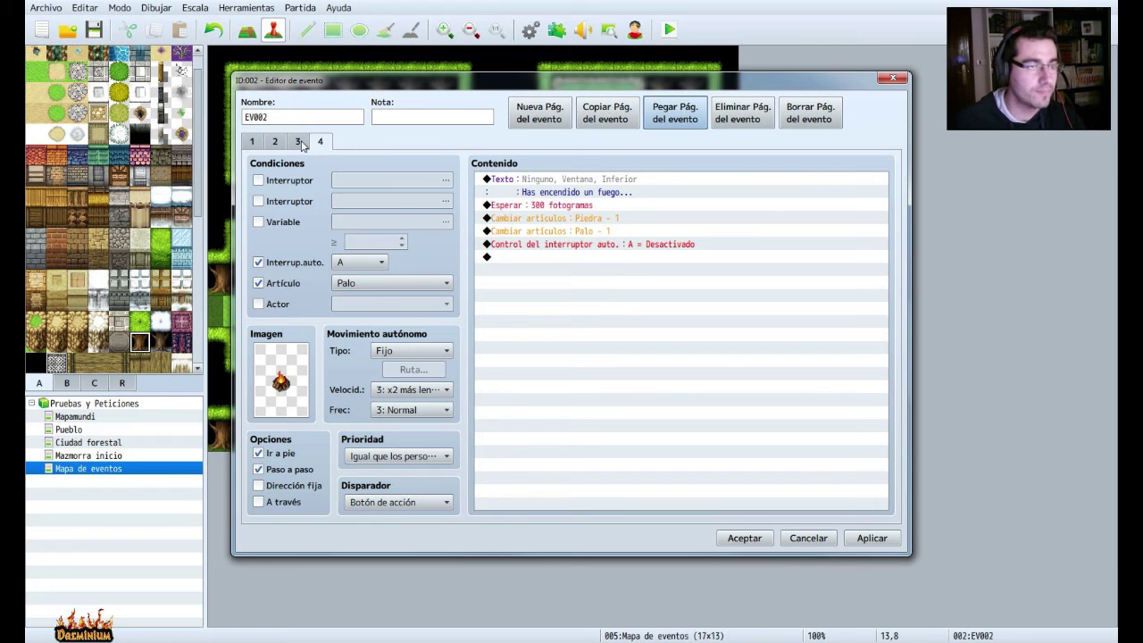
# Set the blank page 3's conditions to self switch A and the item Palo.
pyautogui.click(300, 143)
pyautogui.click(275, 143)
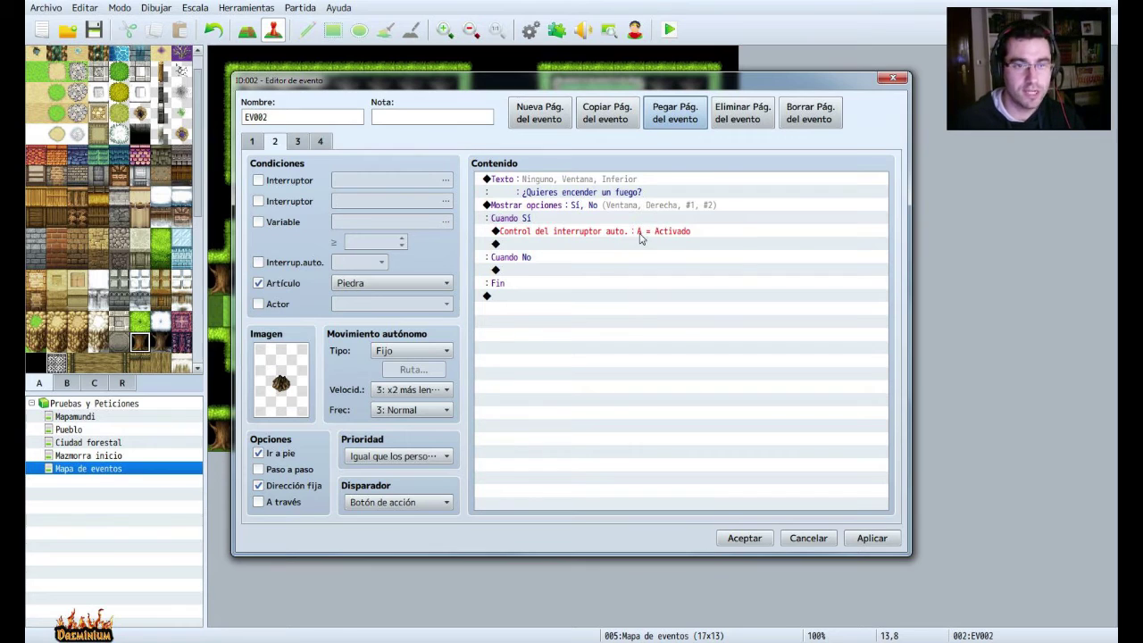
pyautogui.click(297, 142)
pyautogui.click(283, 261)
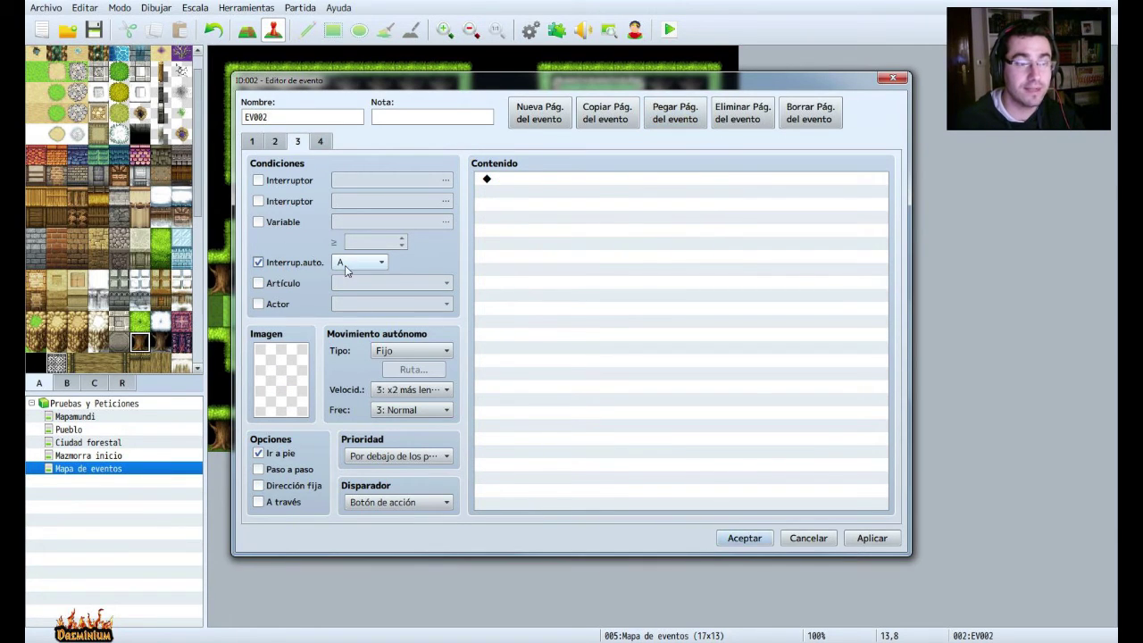
pyautogui.click(286, 285)
pyautogui.click(391, 283)
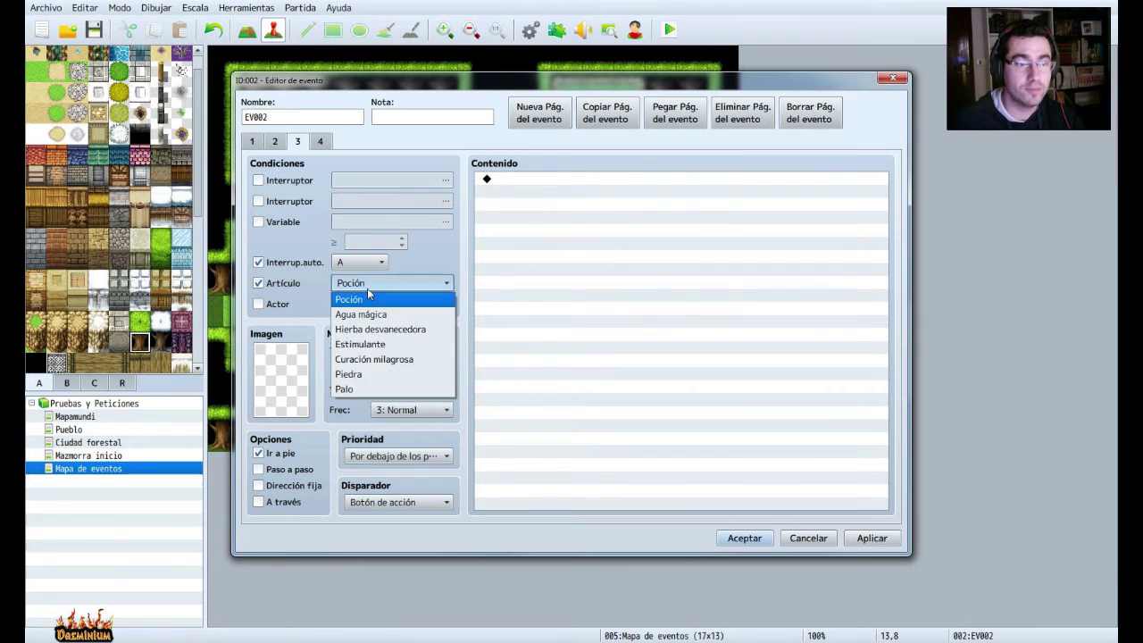
pyautogui.click(420, 387)
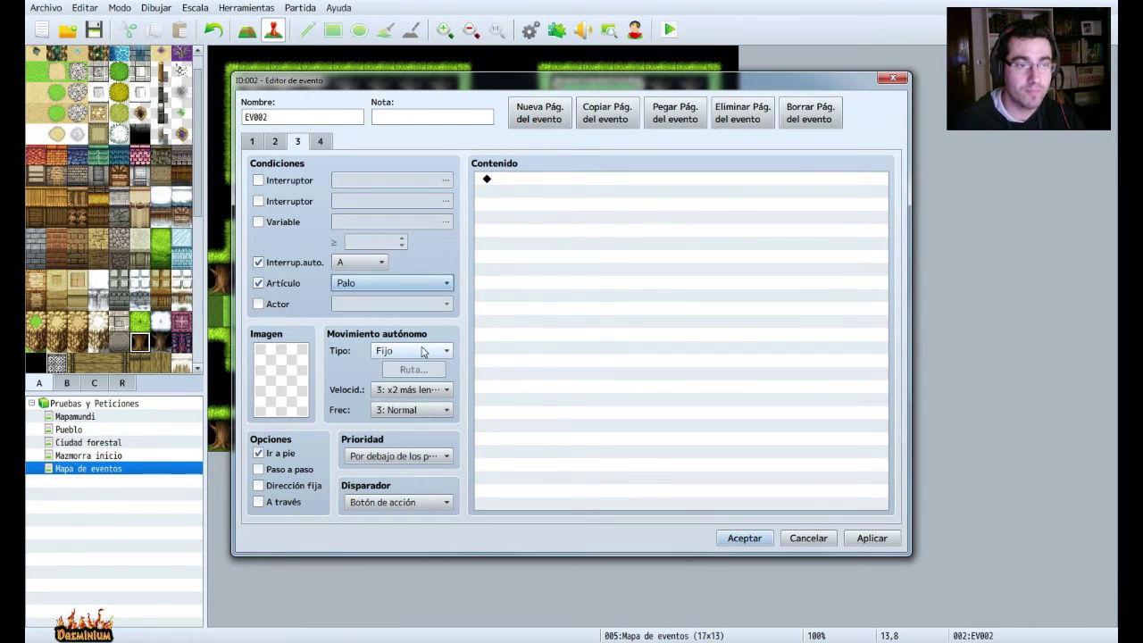
# Give page 3 the unlit campfire image from the !Flame set.
pyautogui.doubleClick(277, 368)
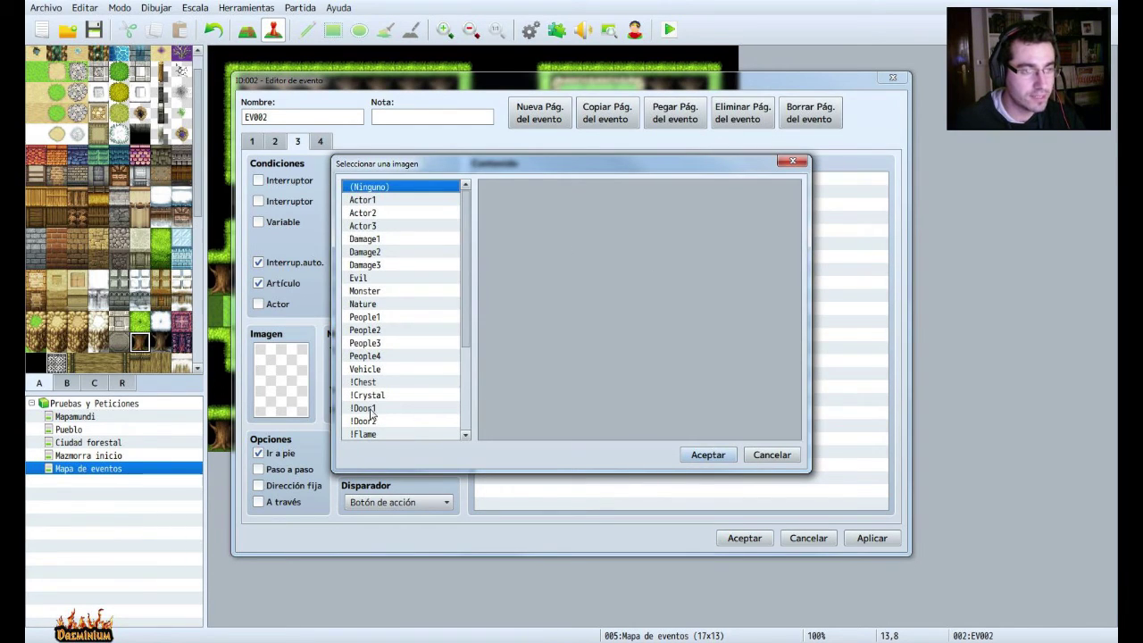
pyautogui.click(369, 434)
pyautogui.click(655, 243)
pyautogui.click(708, 455)
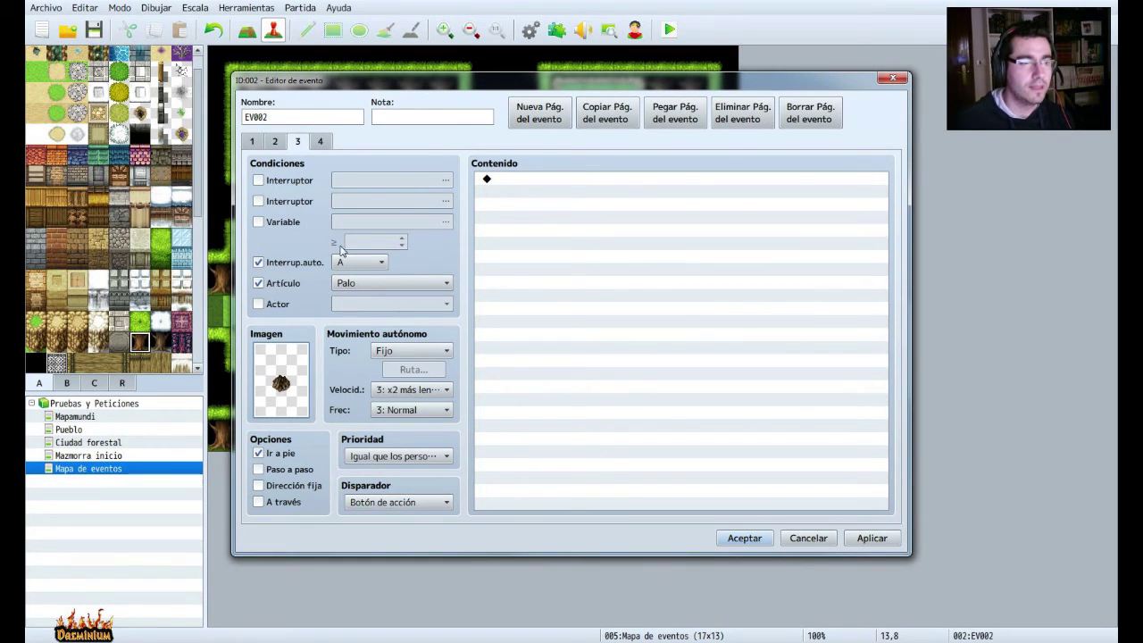
# Give page 3 the lit campfire image from !Flame, enable Paso a paso and apply the changes.
pyautogui.click(320, 141)
pyautogui.click(564, 191)
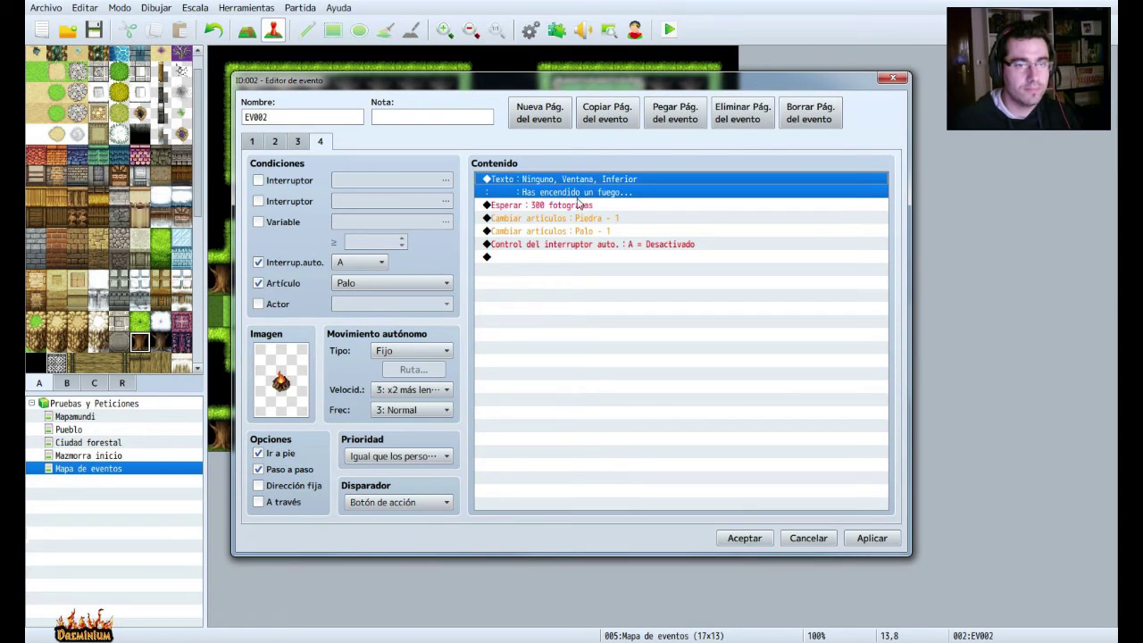
pyautogui.click(276, 142)
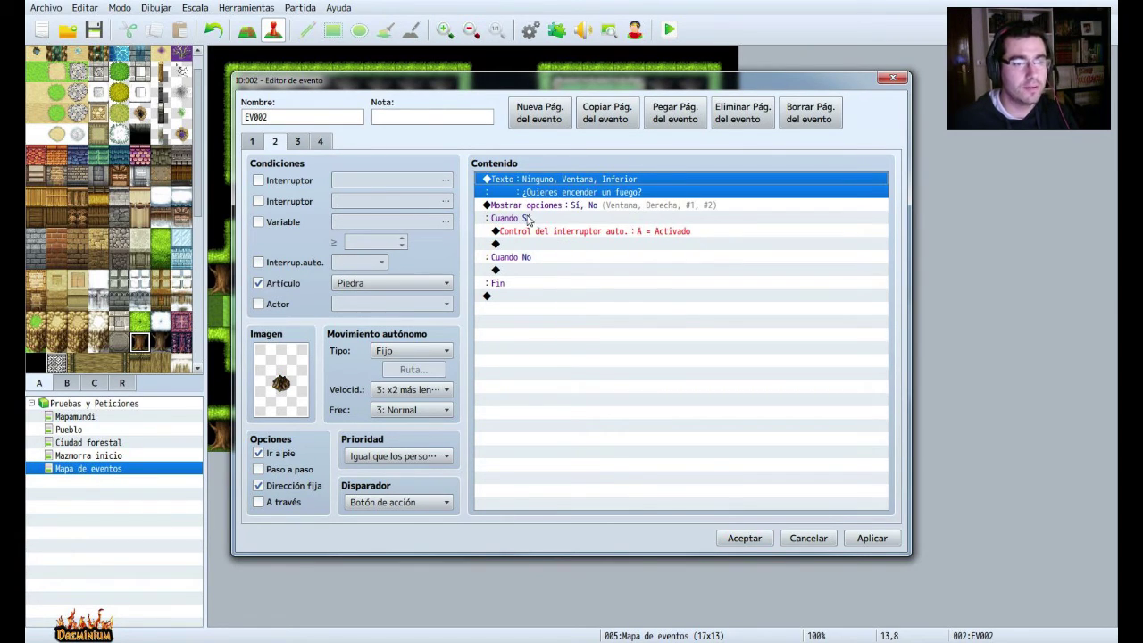
pyautogui.click(299, 142)
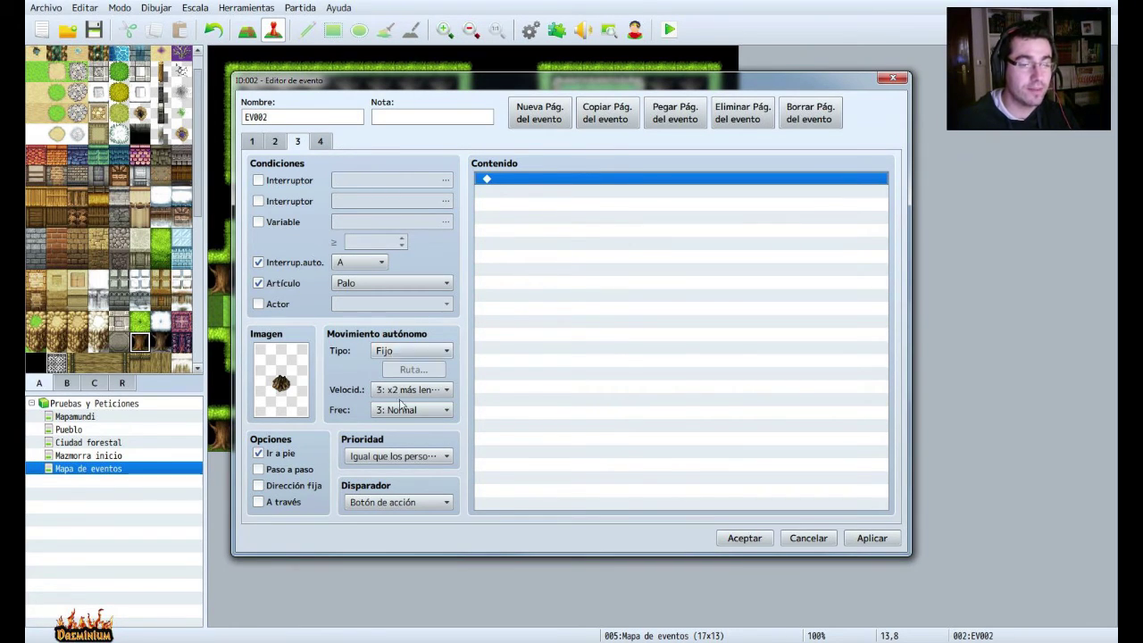
pyautogui.moveTo(407, 506)
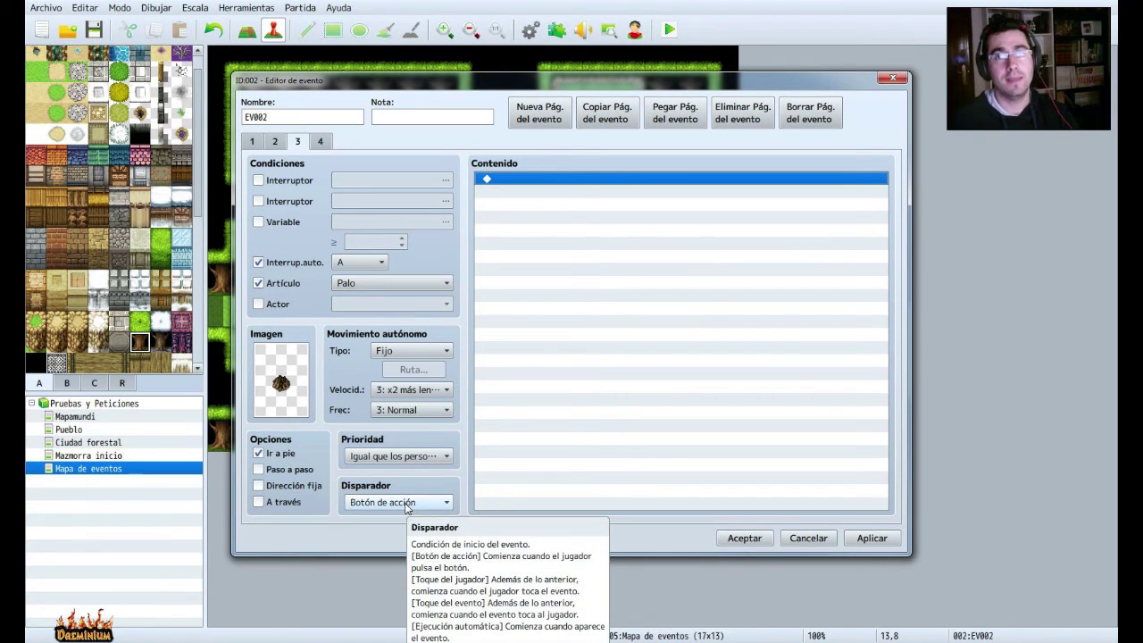
pyautogui.doubleClick(282, 387)
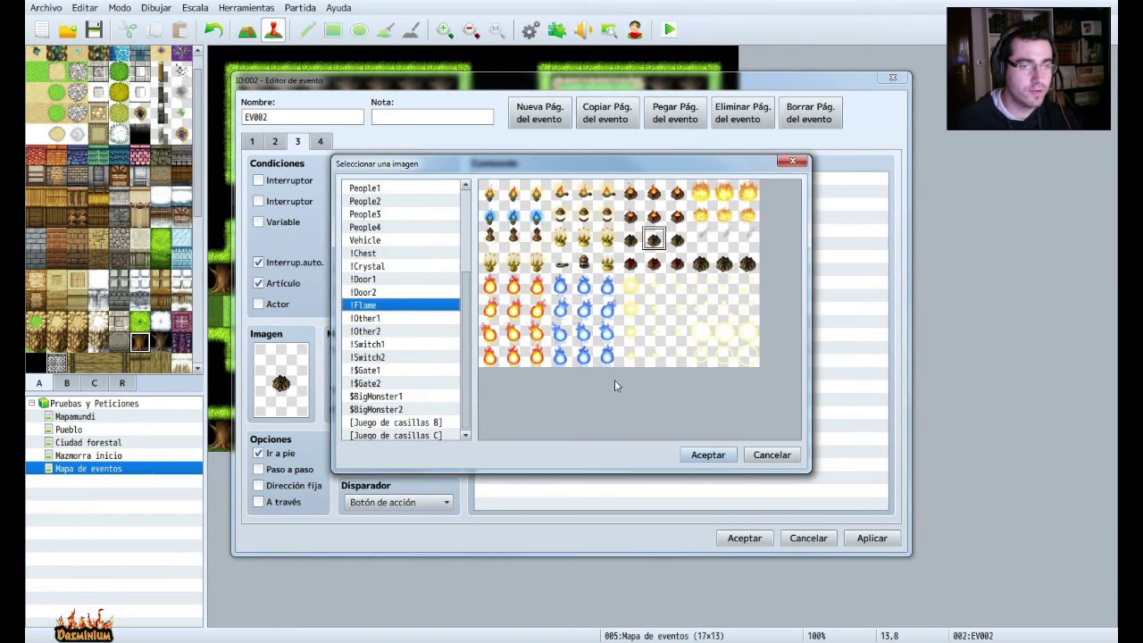
pyautogui.click(655, 194)
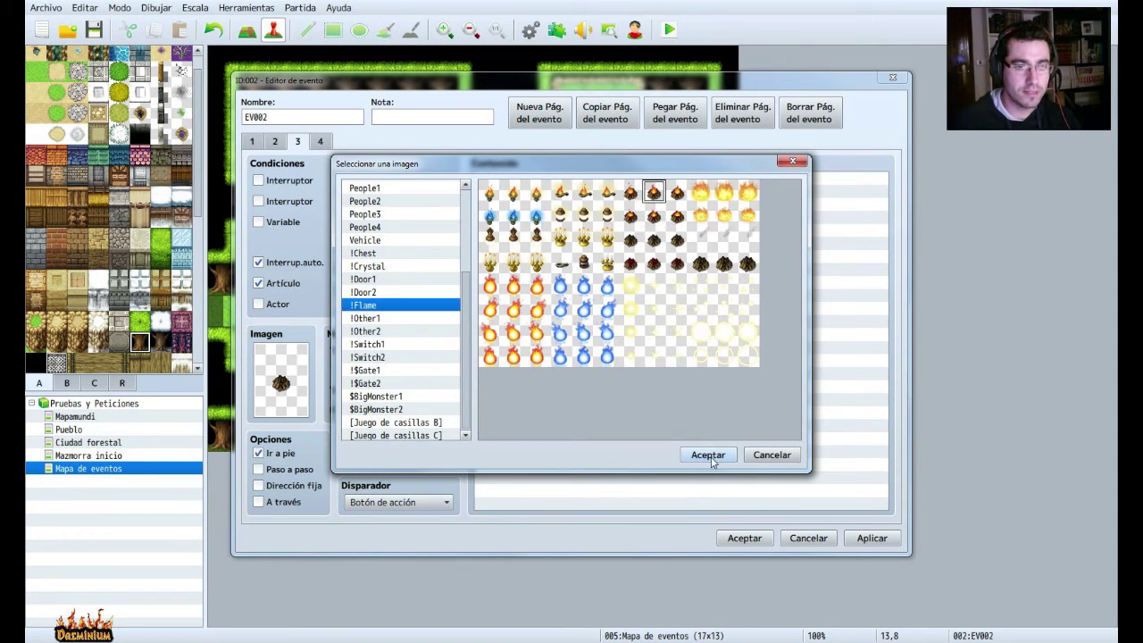
pyautogui.click(709, 455)
pyautogui.click(262, 470)
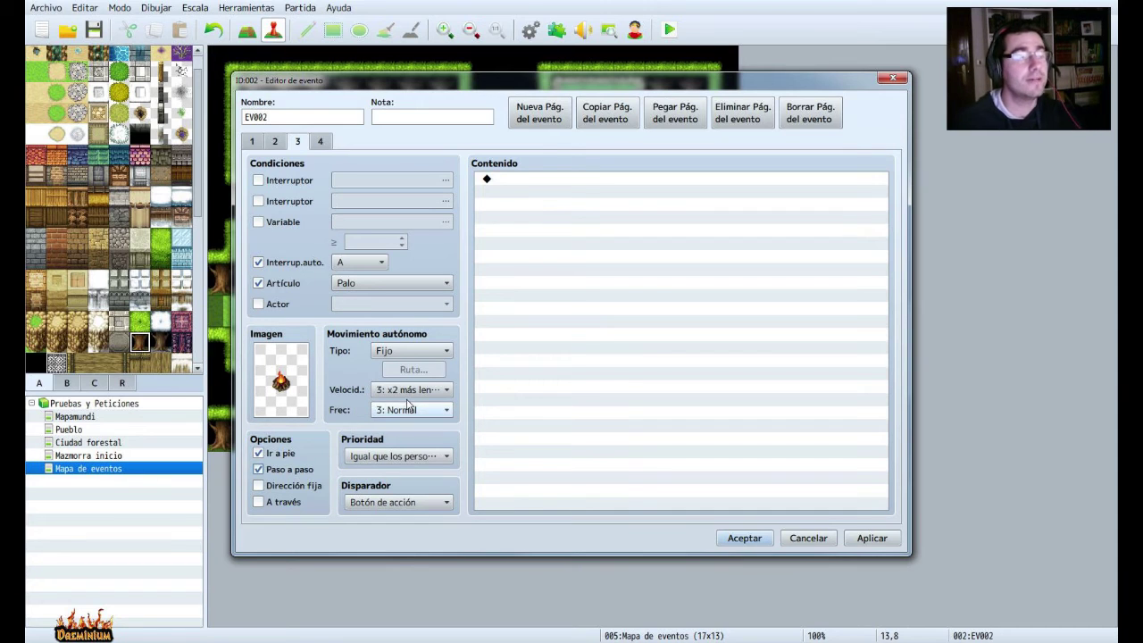
pyautogui.click(871, 538)
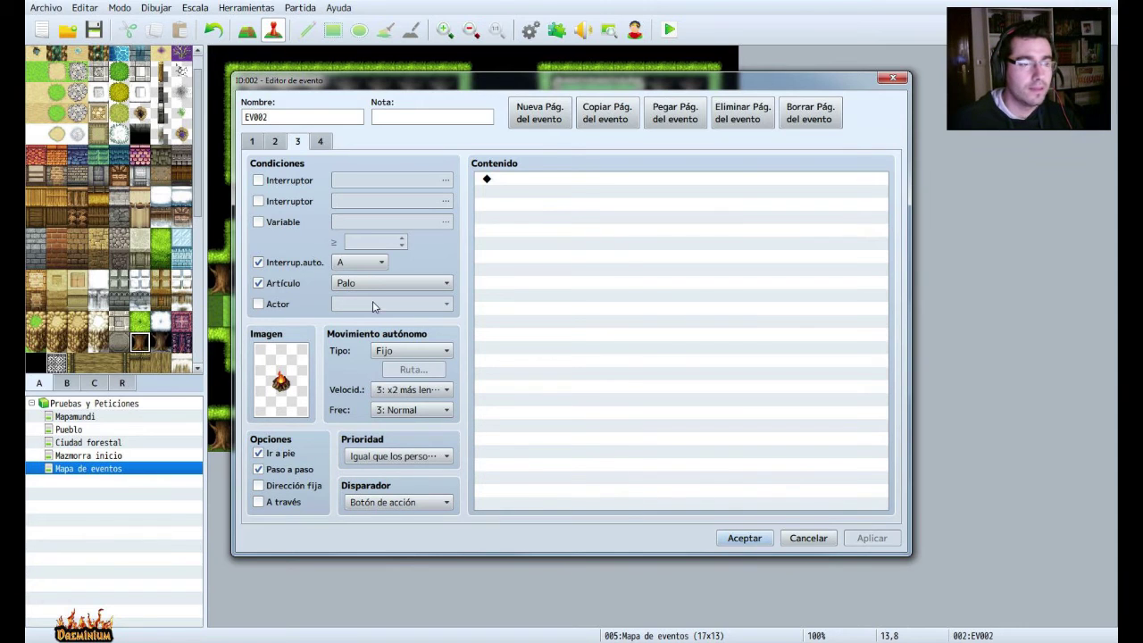
# Add a self switch control command to page 3 that sets switch B to Activado.
pyautogui.doubleClick(532, 181)
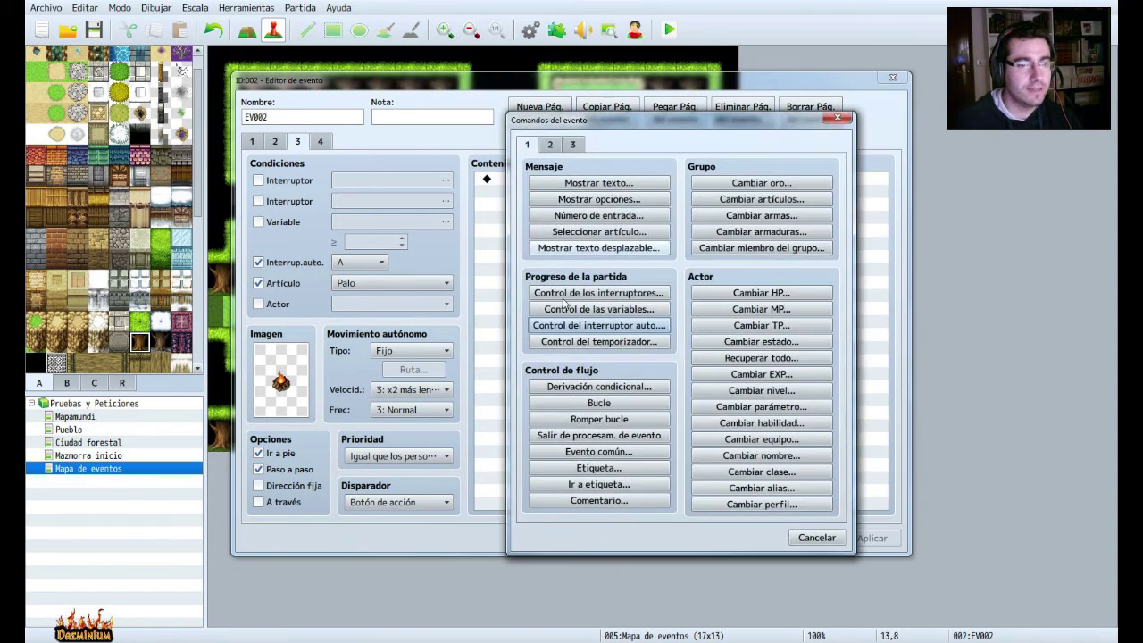
pyautogui.click(623, 326)
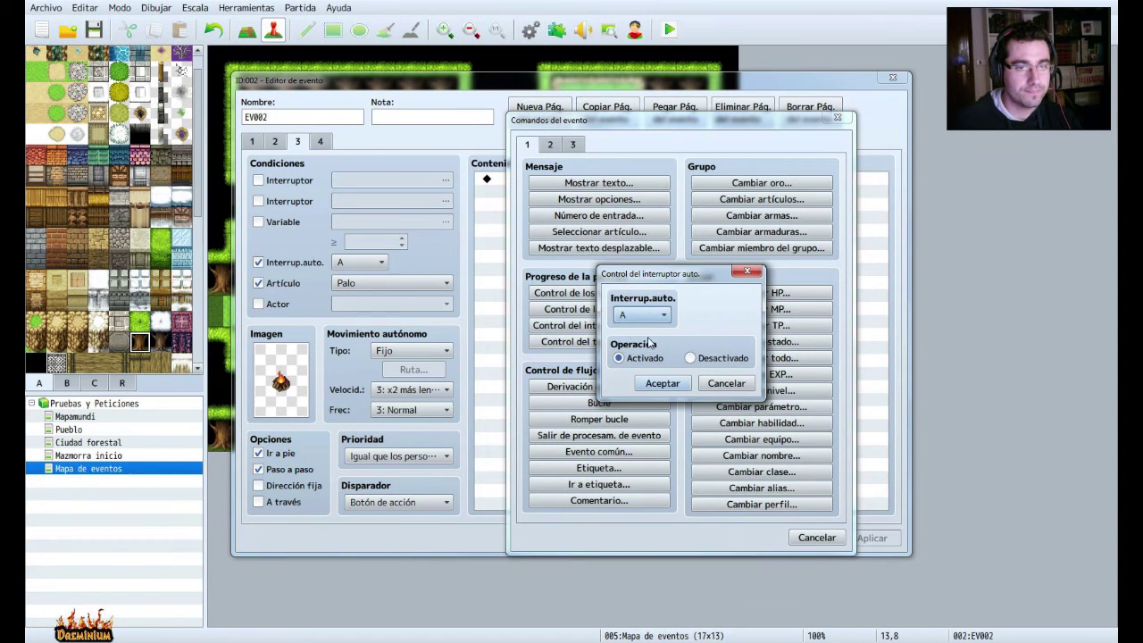
pyautogui.click(650, 314)
pyautogui.click(643, 346)
pyautogui.click(661, 383)
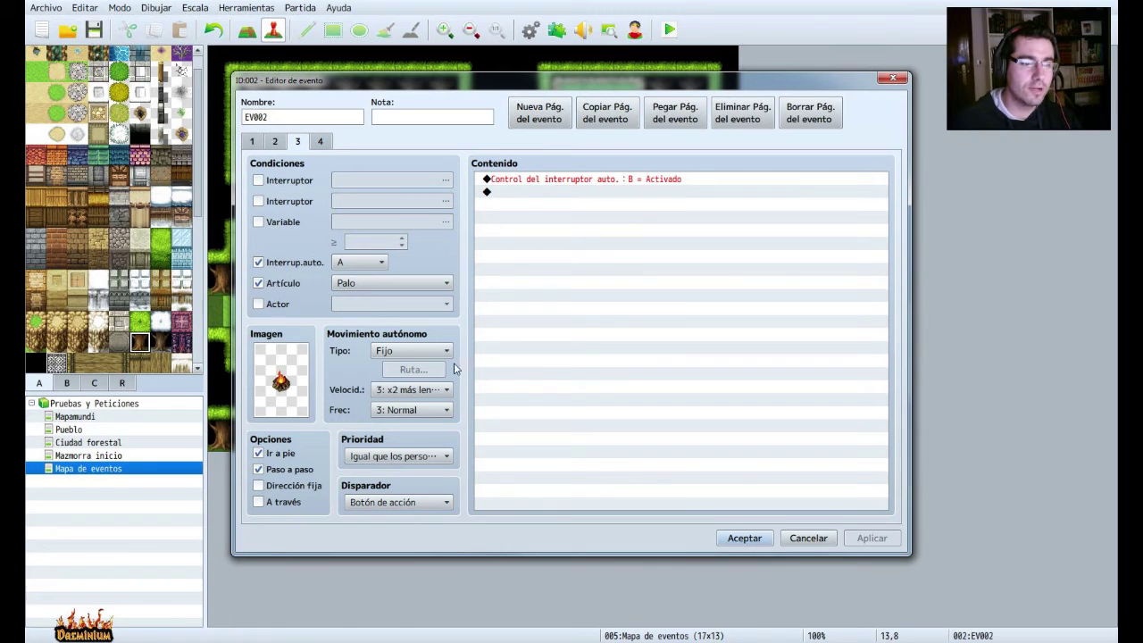
# Set page 3's trigger to Paralelo.
pyautogui.click(400, 506)
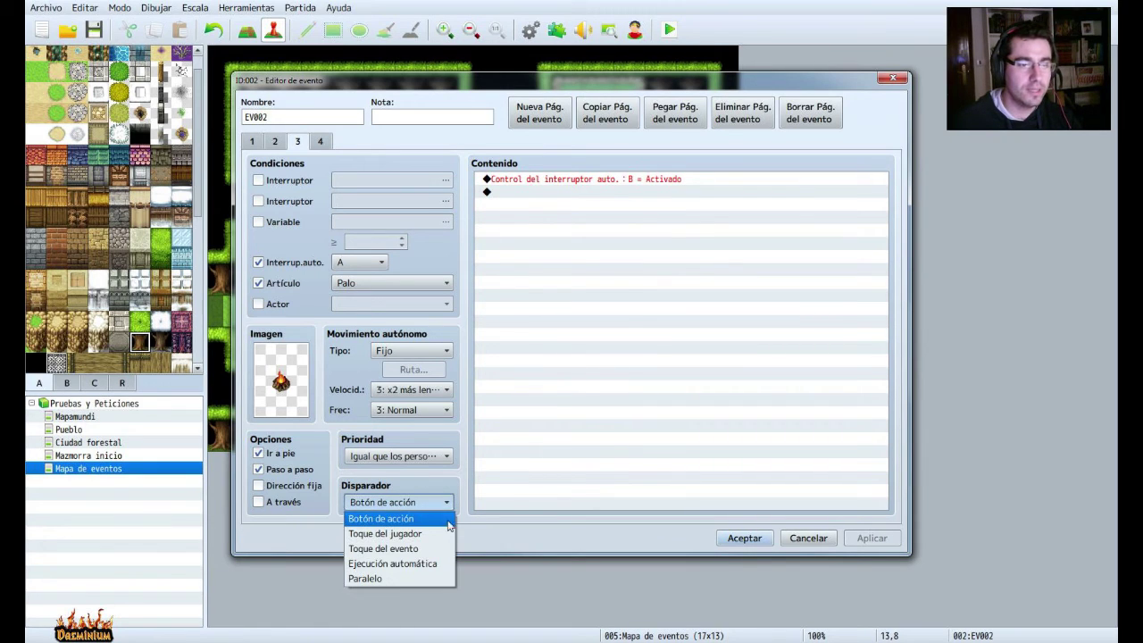
pyautogui.click(521, 438)
pyautogui.click(407, 503)
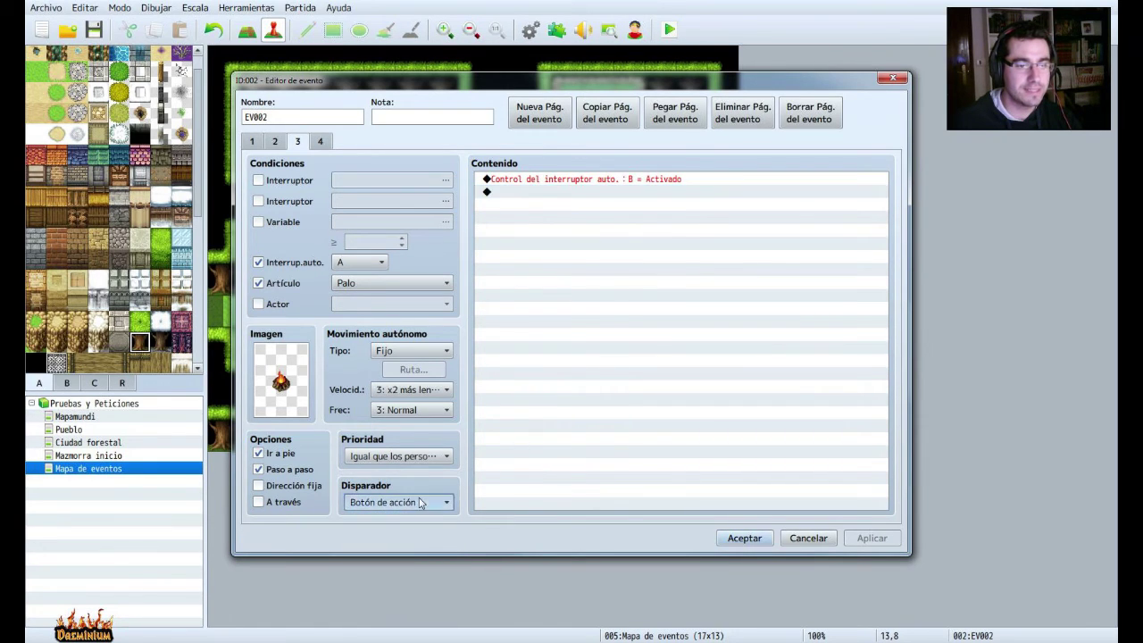
pyautogui.click(405, 579)
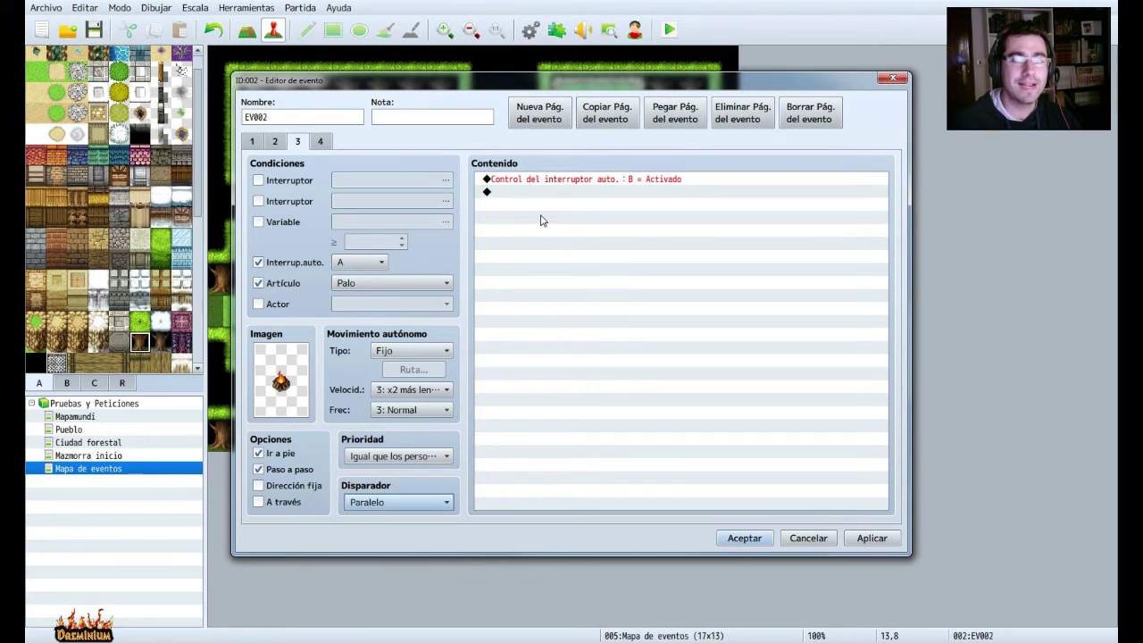
# Move the 300-frame wait command from page 4 to page 3, above the self switch B command.
pyautogui.click(514, 183)
pyautogui.click(320, 142)
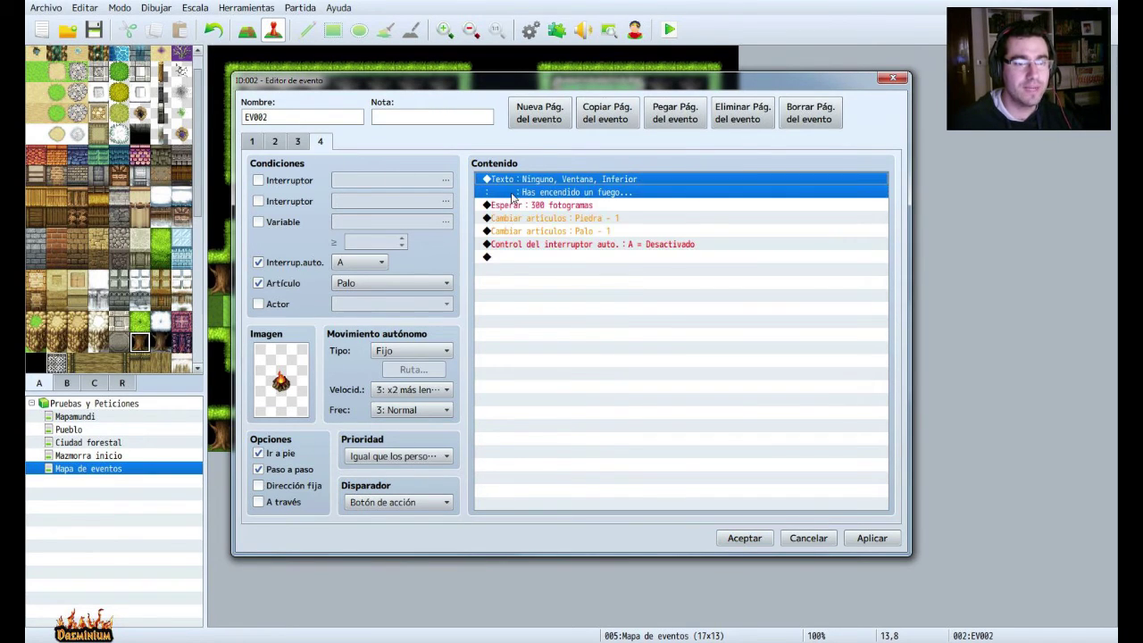
pyautogui.click(525, 206)
pyautogui.hotkey('ctrl', 'x')
pyautogui.click(306, 145)
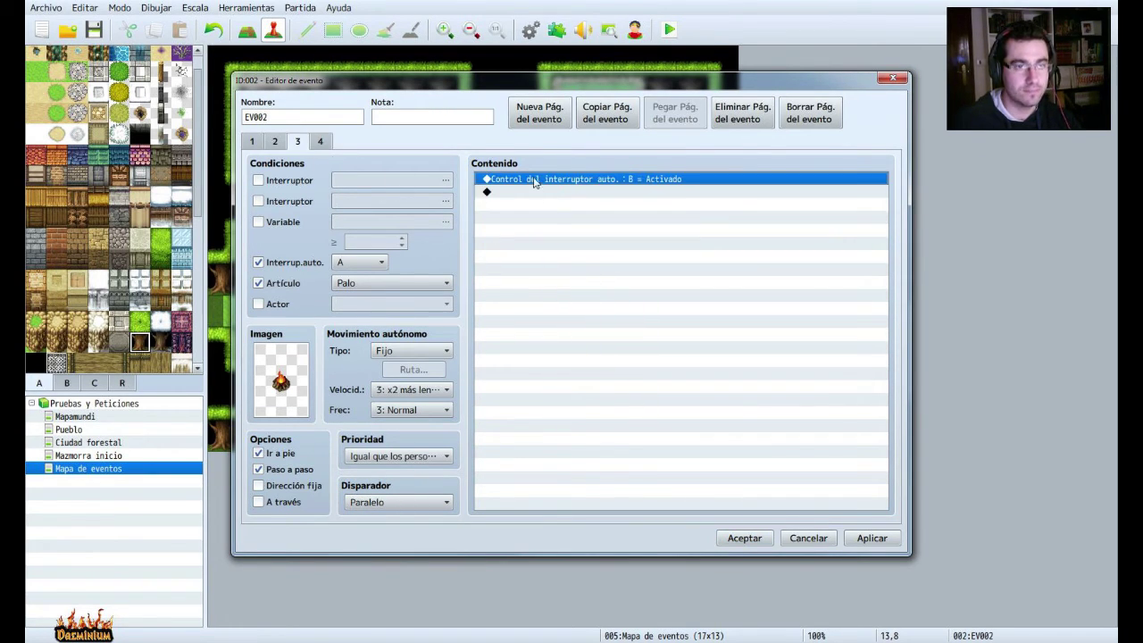
pyautogui.hotkey('ctrl', 'v')
pyautogui.click(276, 146)
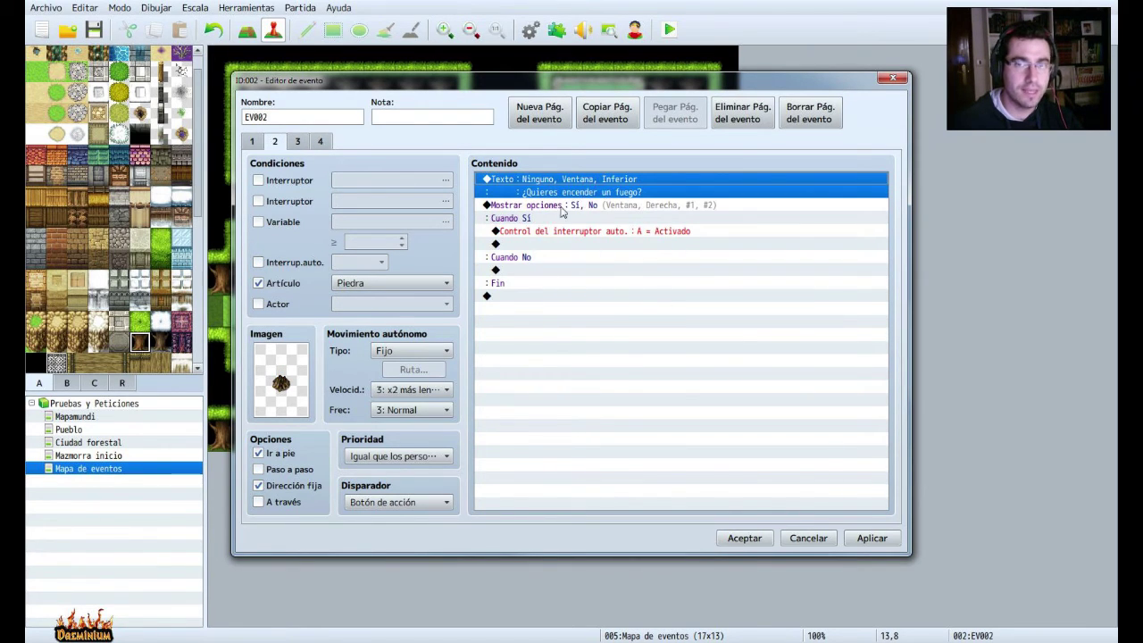
pyautogui.click(297, 143)
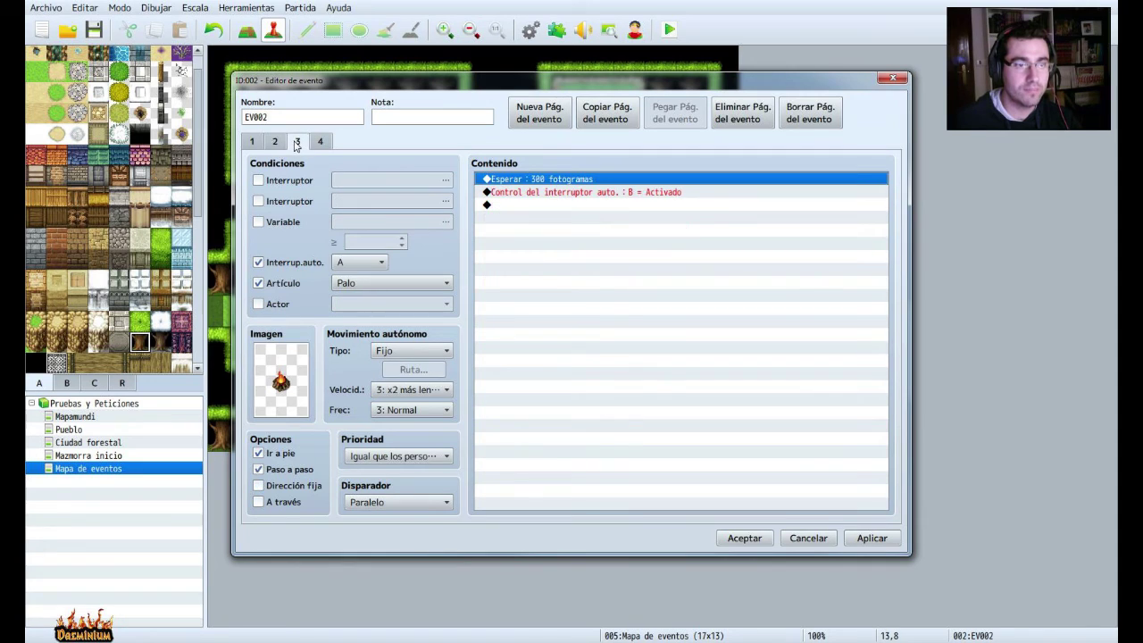
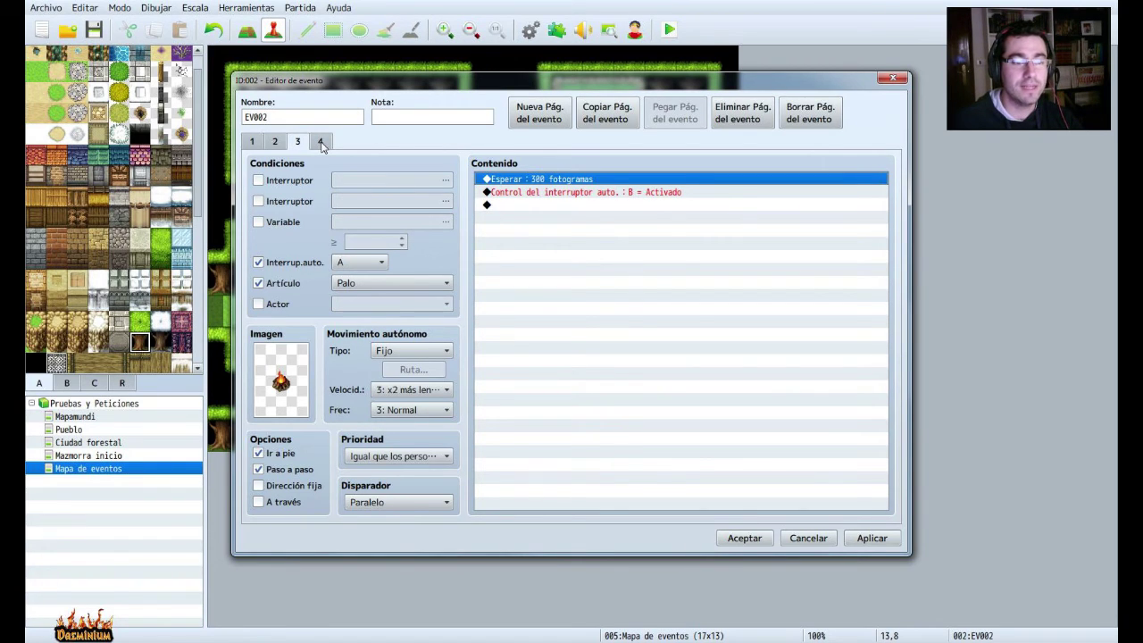
# Set page 4's self switch condition to B and check it against page 3's commands.
pyautogui.click(320, 142)
pyautogui.click(339, 262)
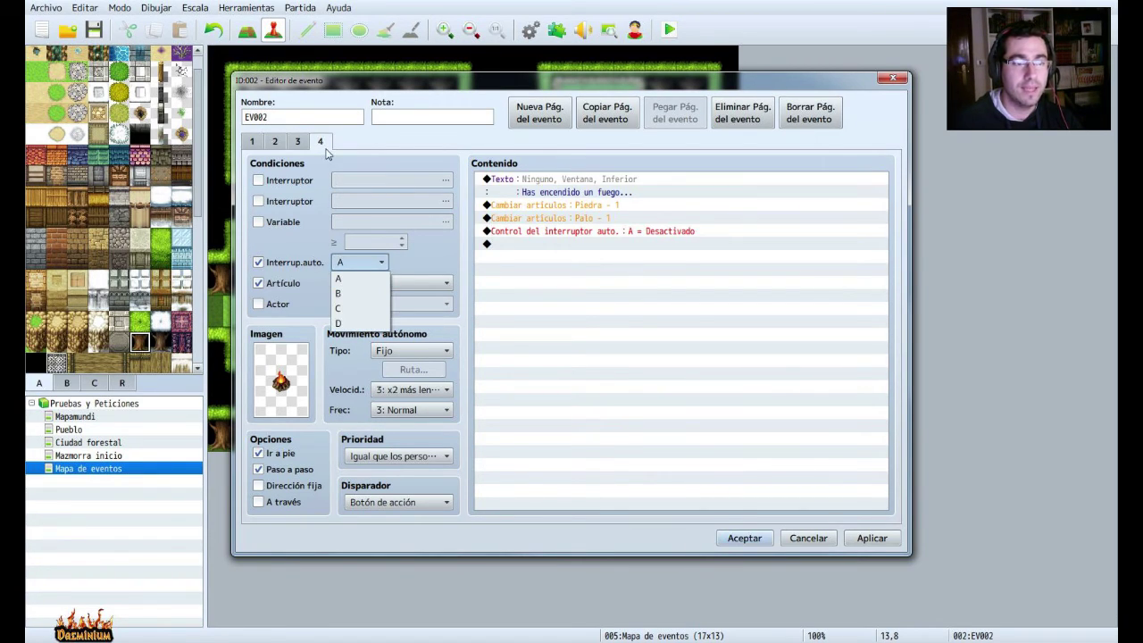
pyautogui.click(339, 294)
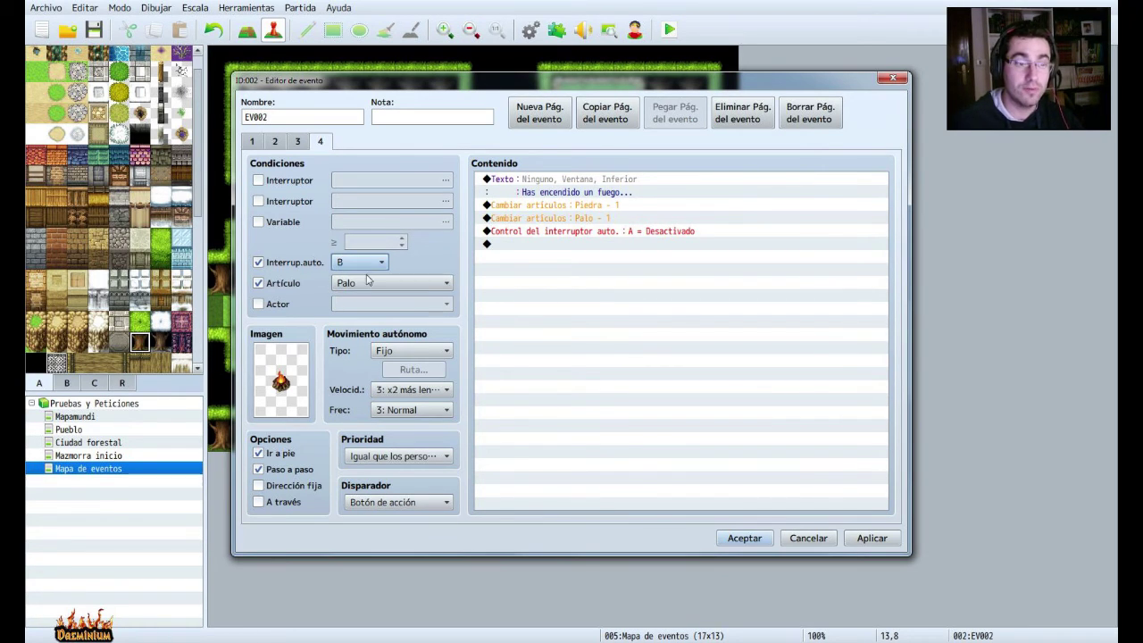
pyautogui.click(548, 179)
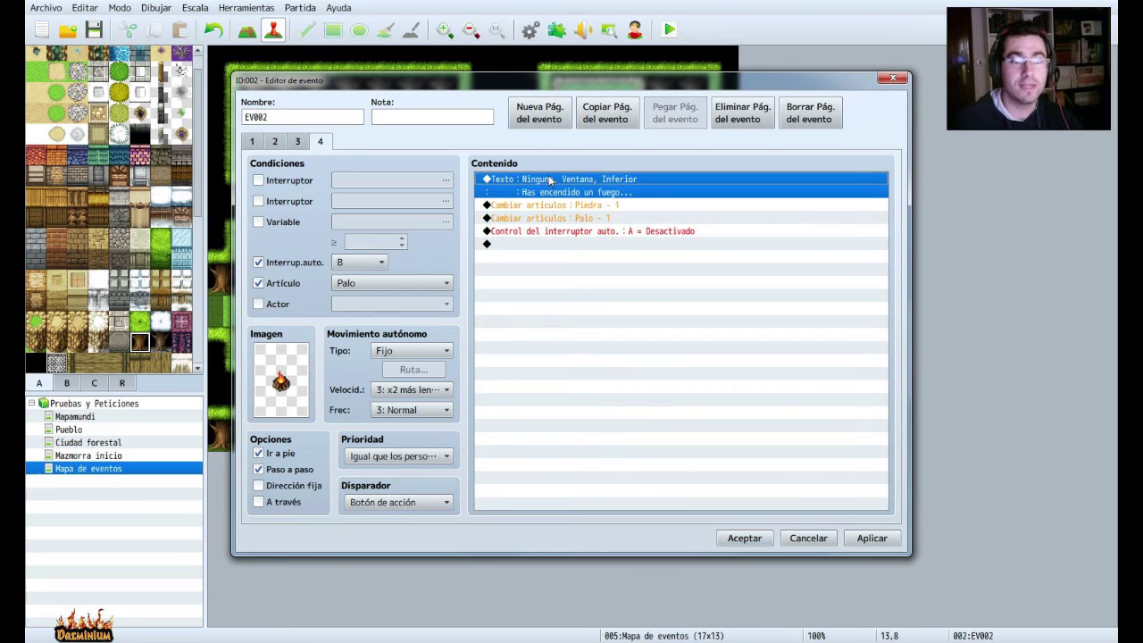
pyautogui.click(299, 143)
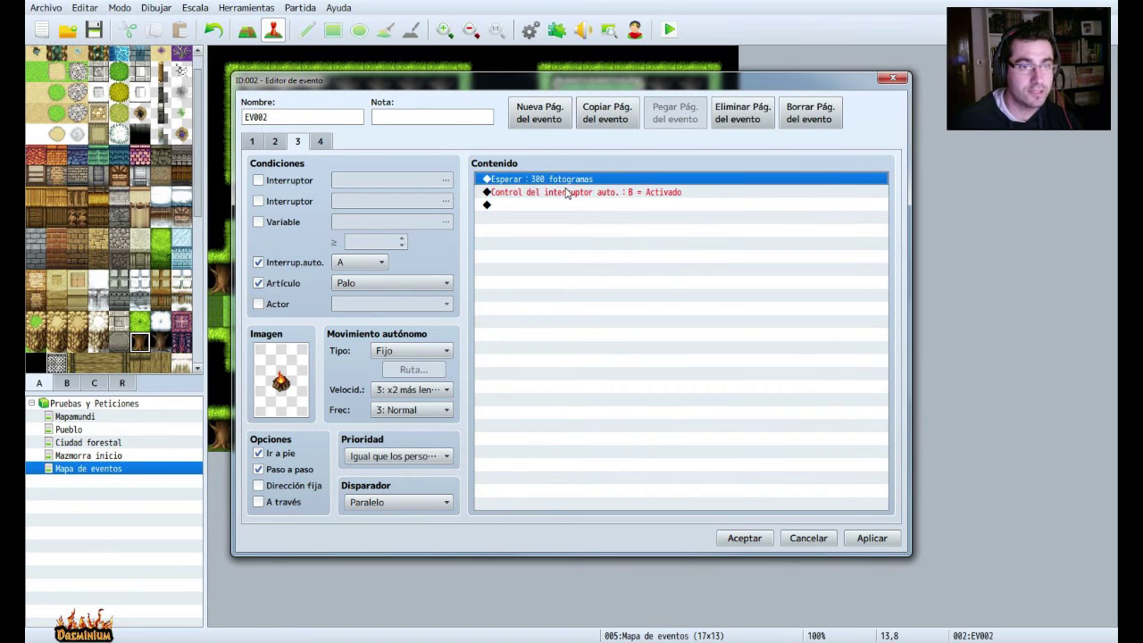
# Change page 4's message text to "El fuego se ha apagado...".
pyautogui.click(321, 142)
pyautogui.rightClick(535, 186)
pyautogui.click(570, 202)
pyautogui.moveTo(680, 295); pyautogui.dragTo(378, 262)
pyautogui.write('El fuego se ha apgad')
pyautogui.press('BackSpace')
pyautogui.press('BackSpace')
pyautogui.press('BackSpace')
pyautogui.write('agado...')
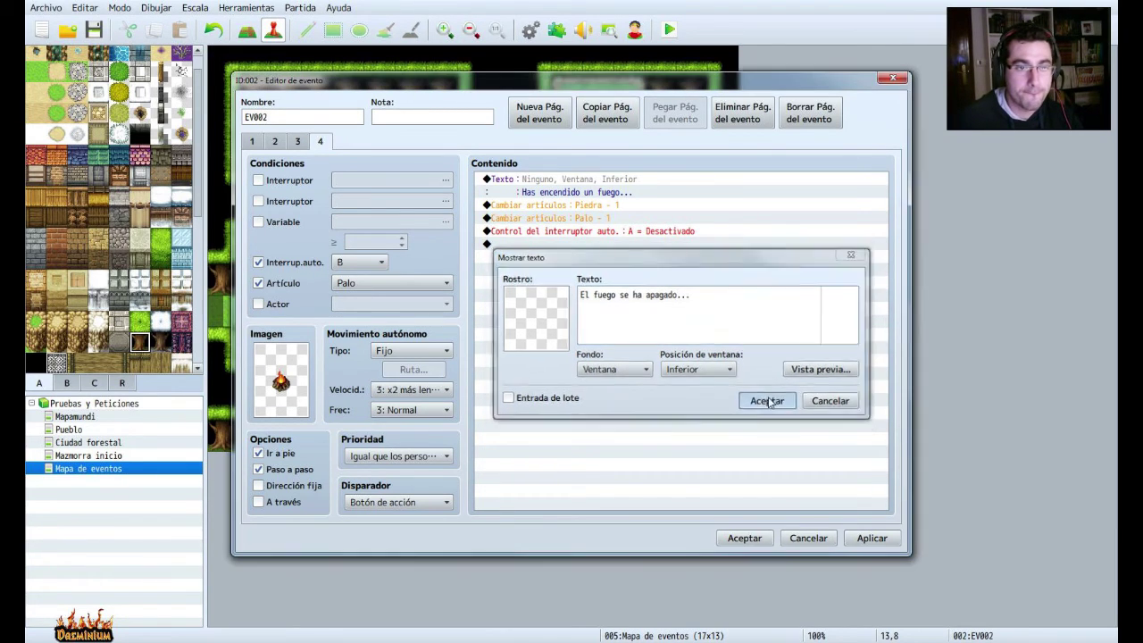
pyautogui.click(766, 401)
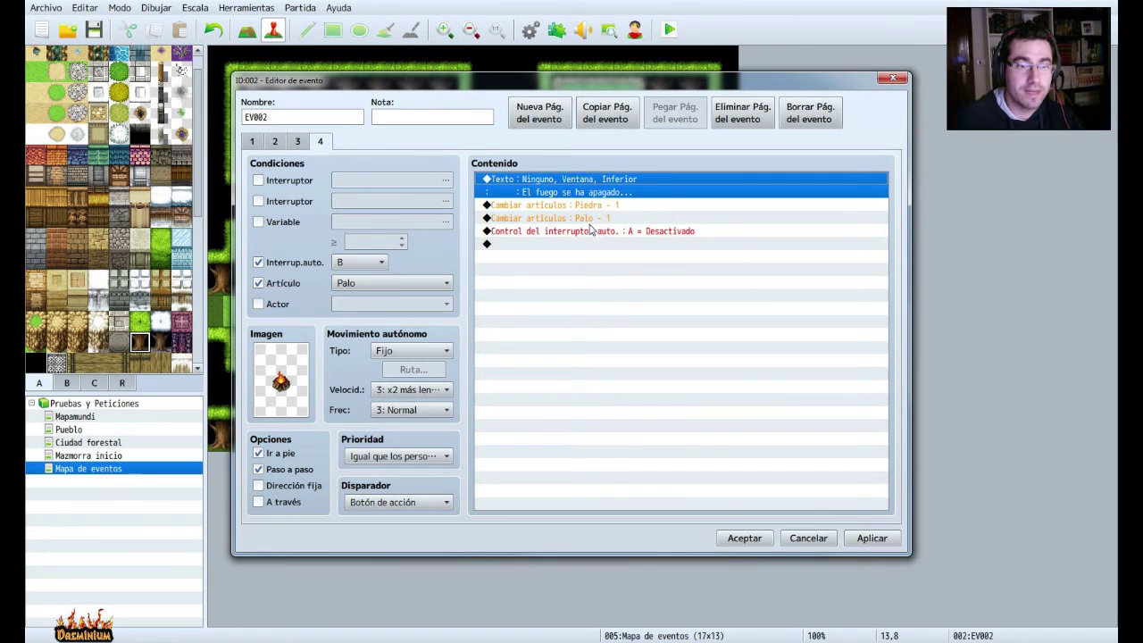
# Add a self switch control command setting B to Activado at the end of page 4, and save the event.
pyautogui.click(612, 233)
pyautogui.doubleClick(538, 244)
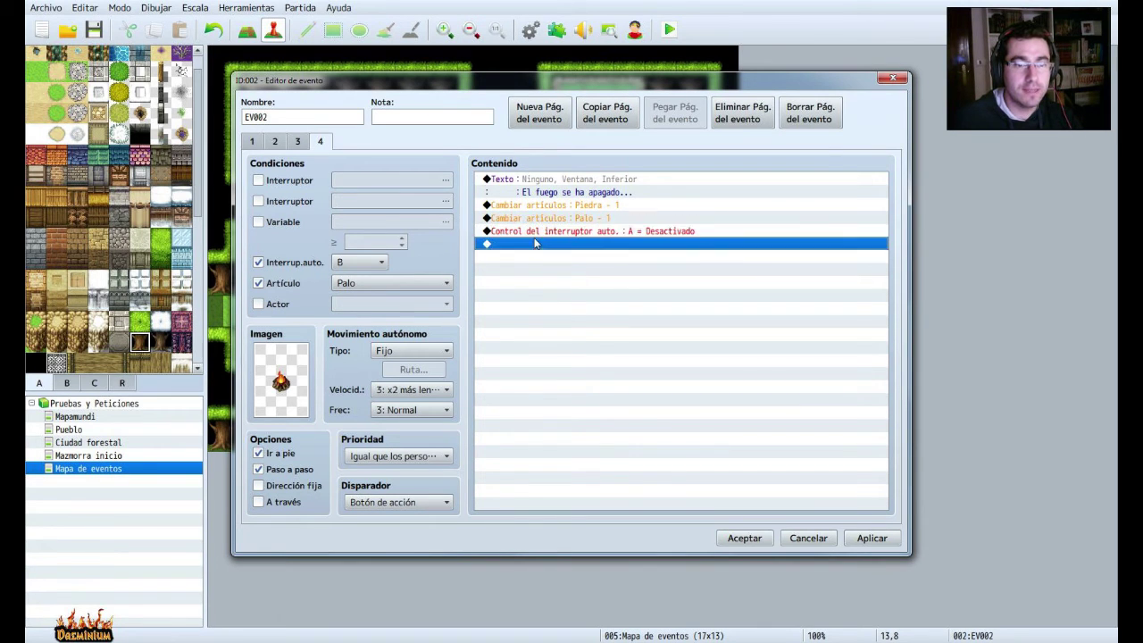
pyautogui.click(621, 332)
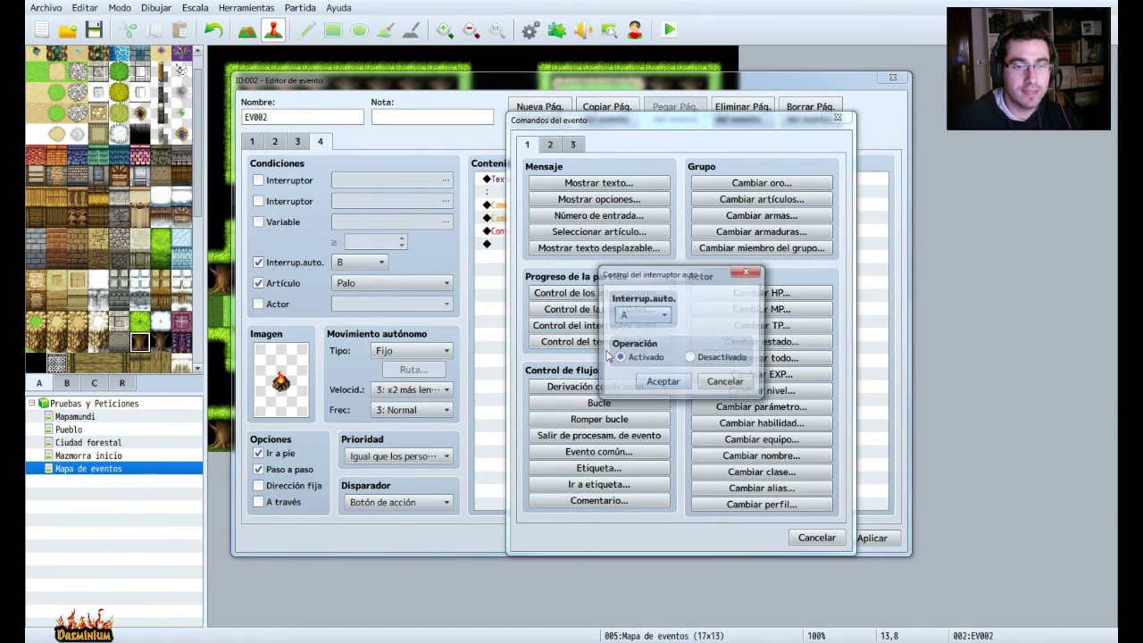
pyautogui.click(639, 316)
pyautogui.click(640, 339)
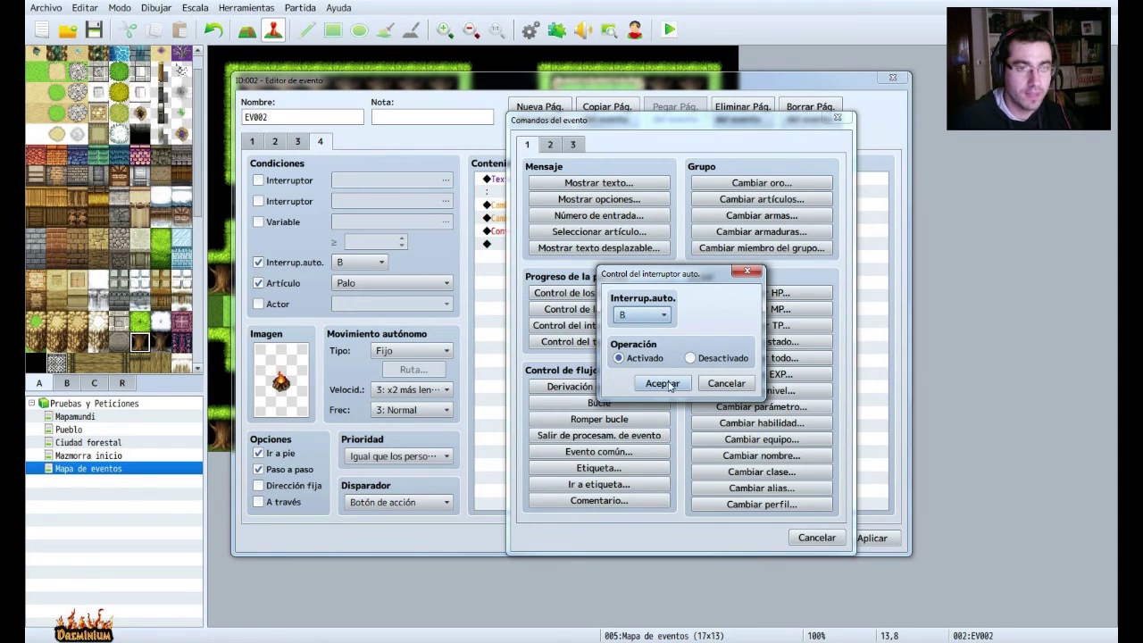
pyautogui.click(663, 383)
pyautogui.click(876, 542)
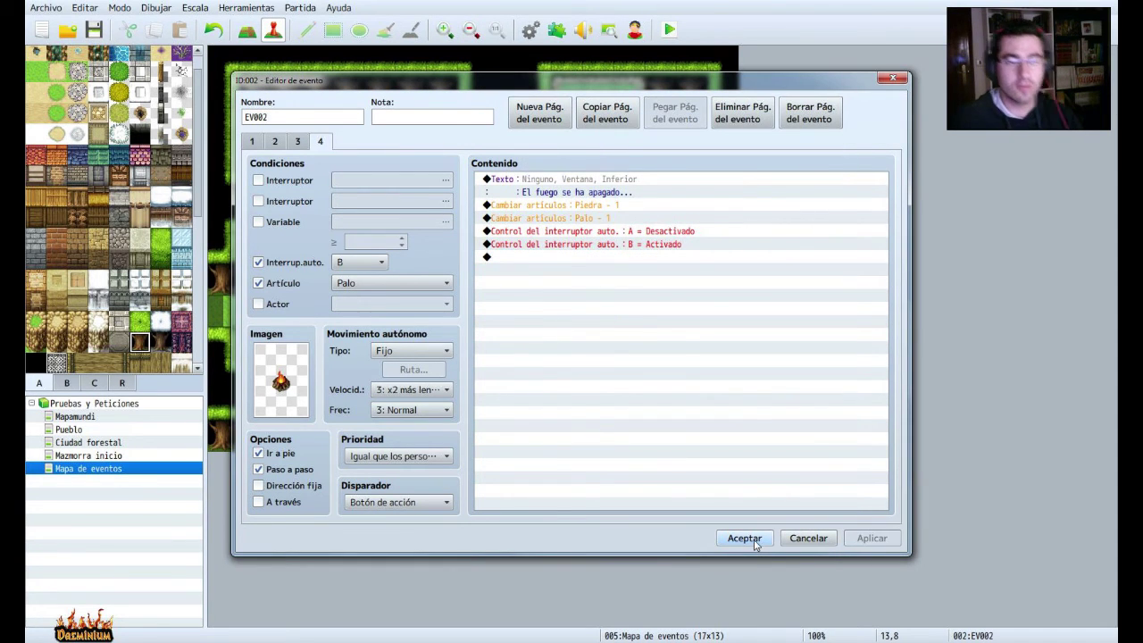
pyautogui.click(745, 539)
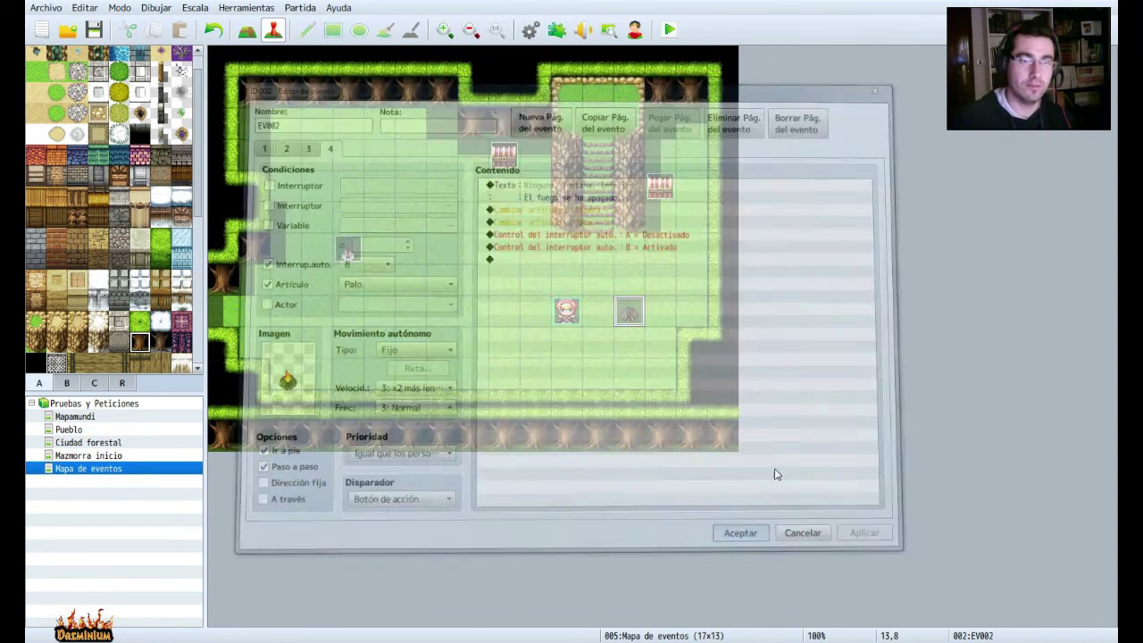
# Save the project changes, launch a playtest and start a new game.
pyautogui.click(669, 30)
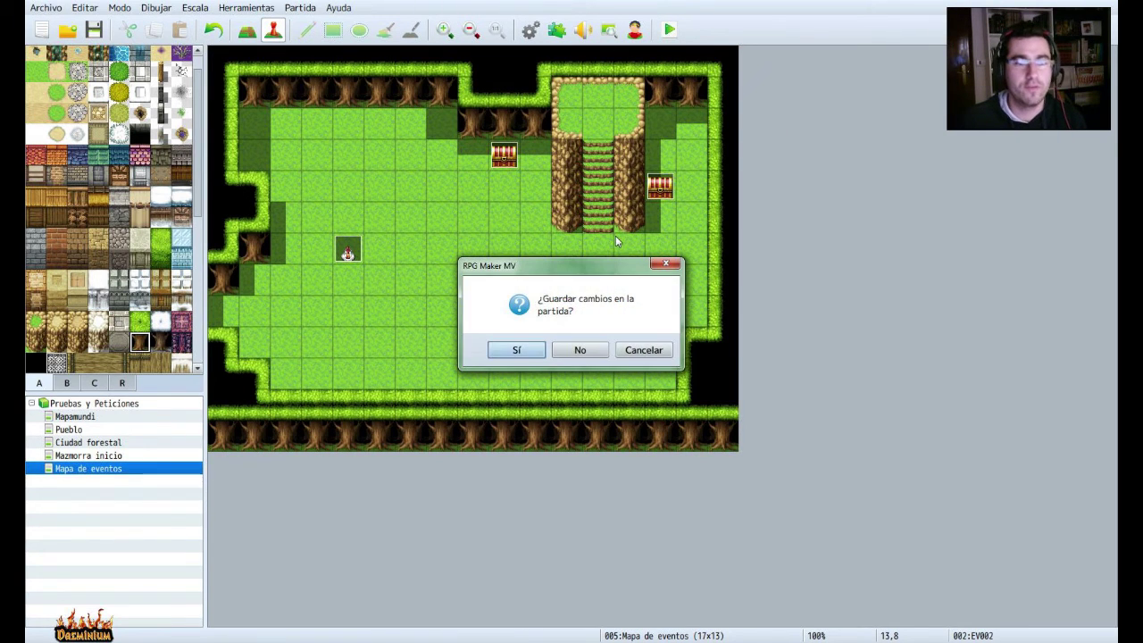
pyautogui.click(522, 351)
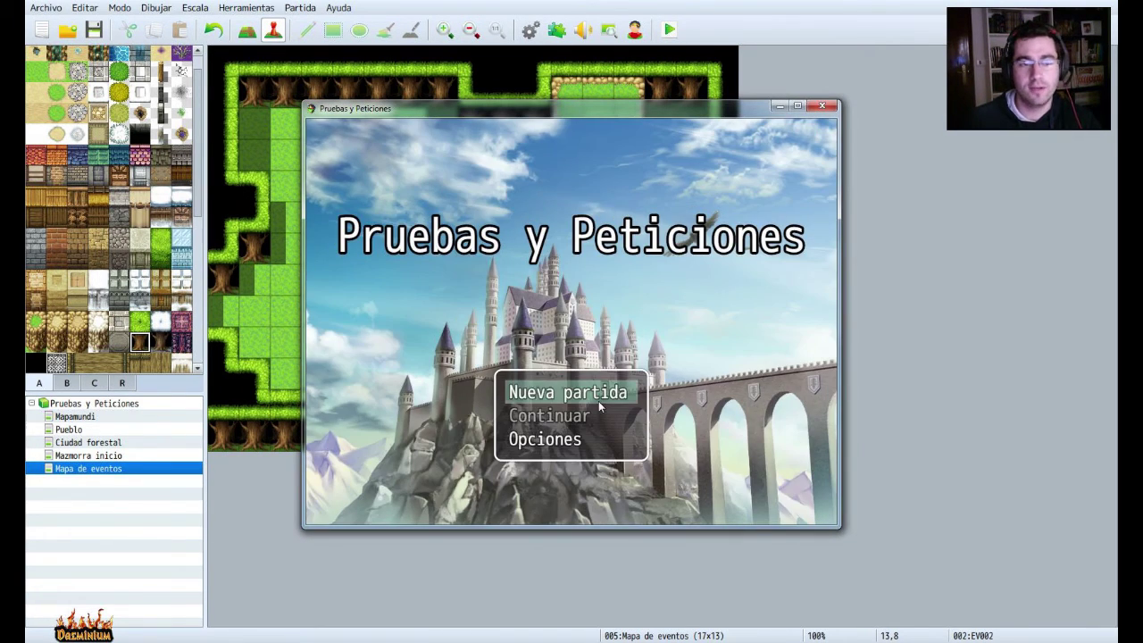
pyautogui.click(585, 393)
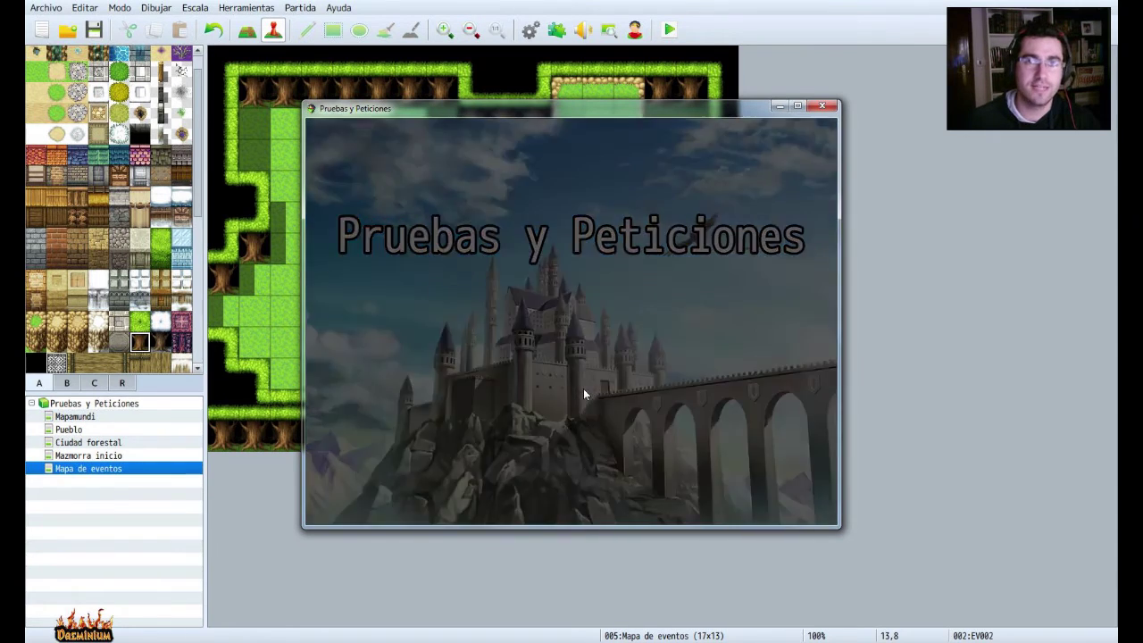
# Walk the character to the chest by the trees, open it and dismiss its messages.
pyautogui.press('Down')
pyautogui.press('Down')
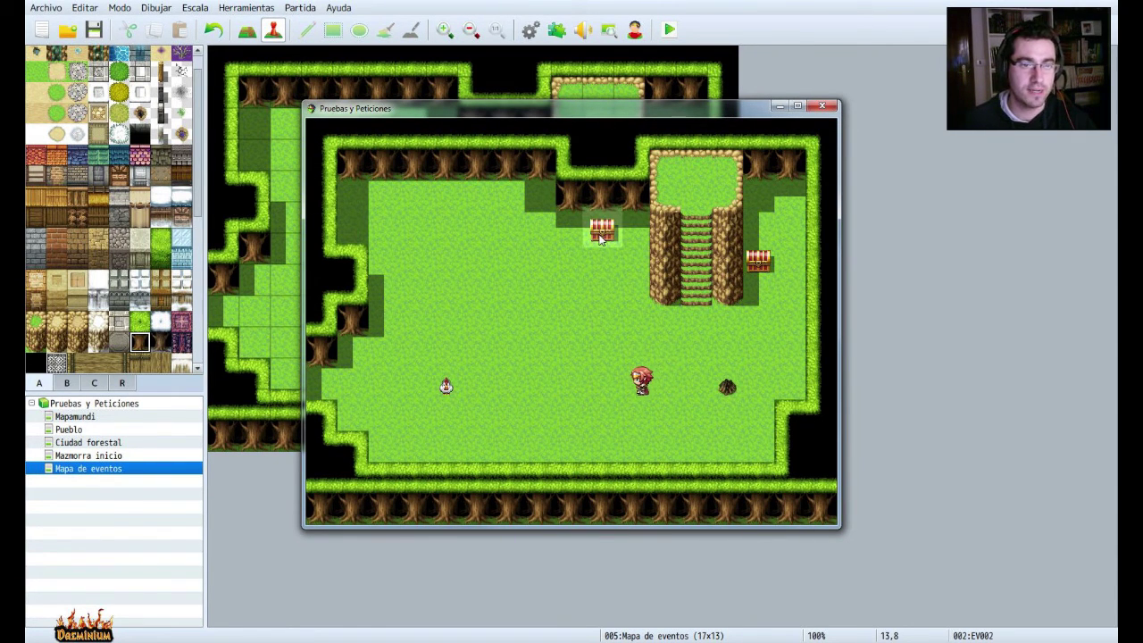
pyautogui.press('Down')
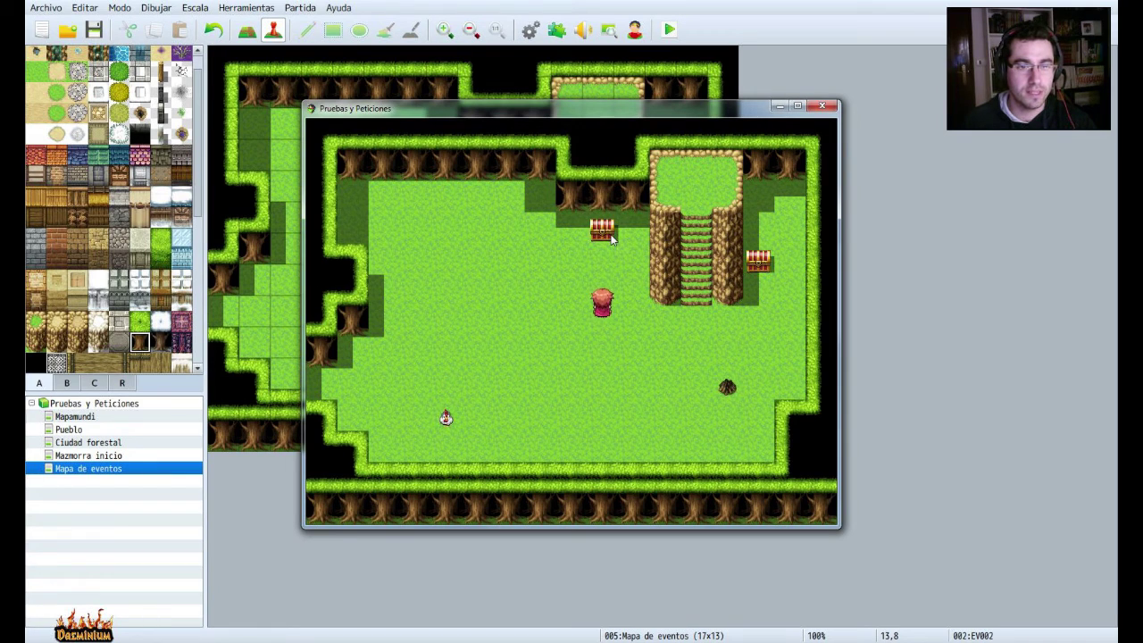
pyautogui.press('Down')
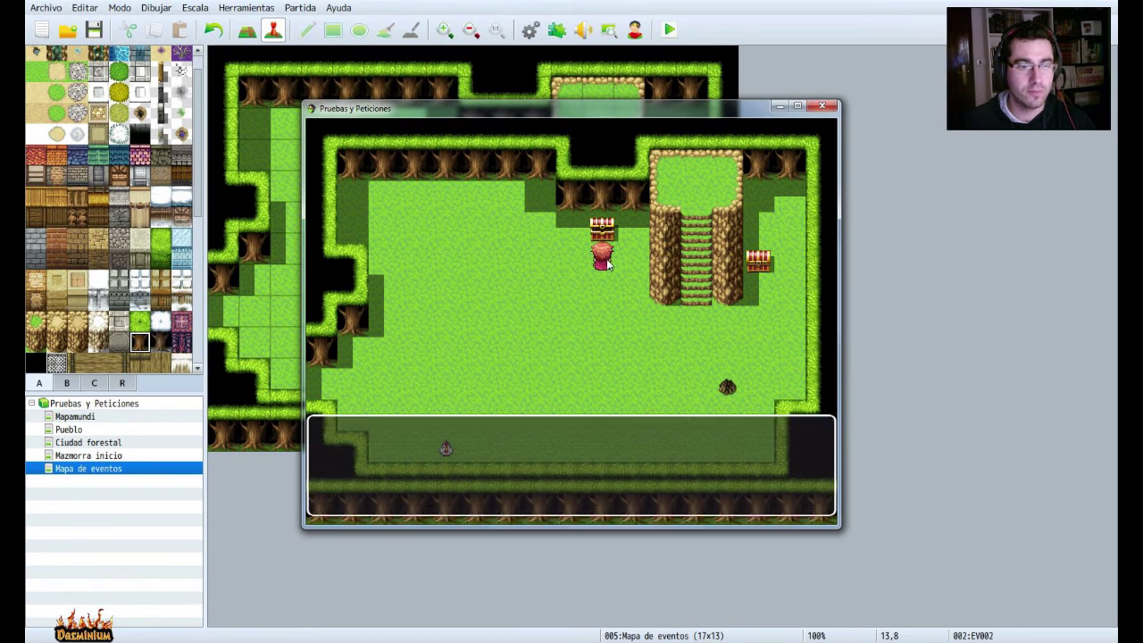
pyautogui.press('Return')
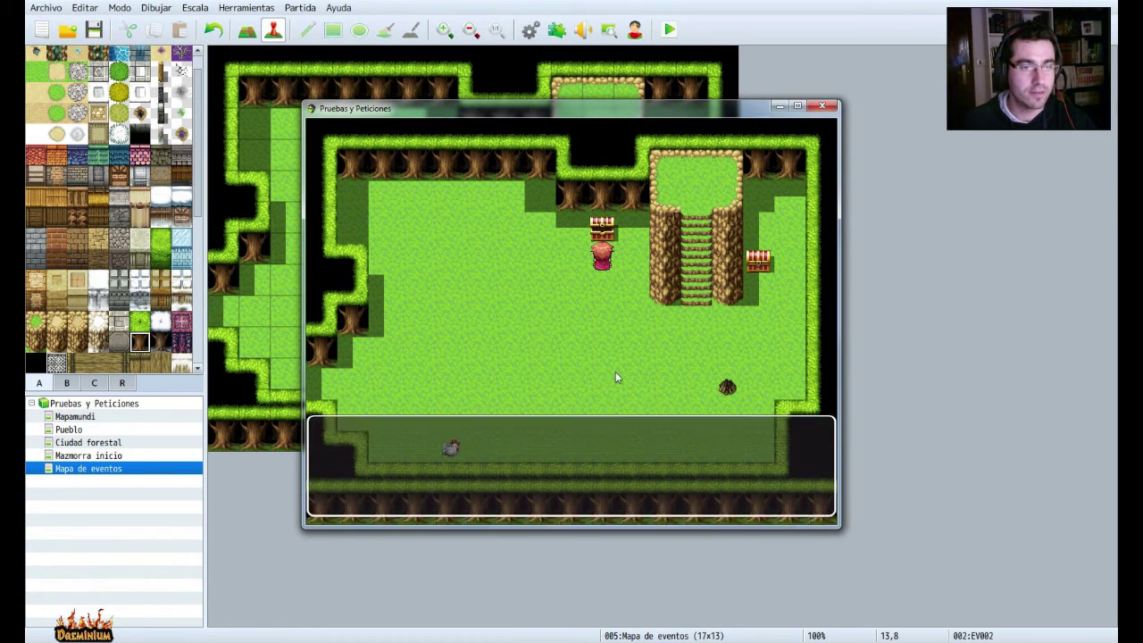
pyautogui.press('Right')
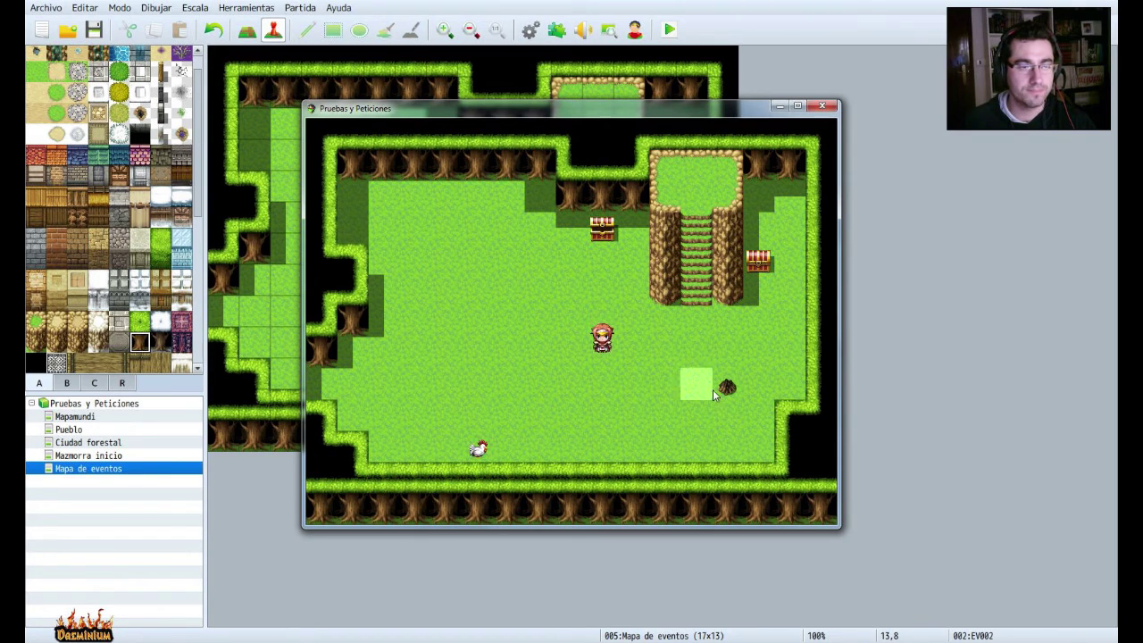
# Interact with the unlit campfire, answer Sí to lighting the fire and dismiss the message.
pyautogui.click(725, 390)
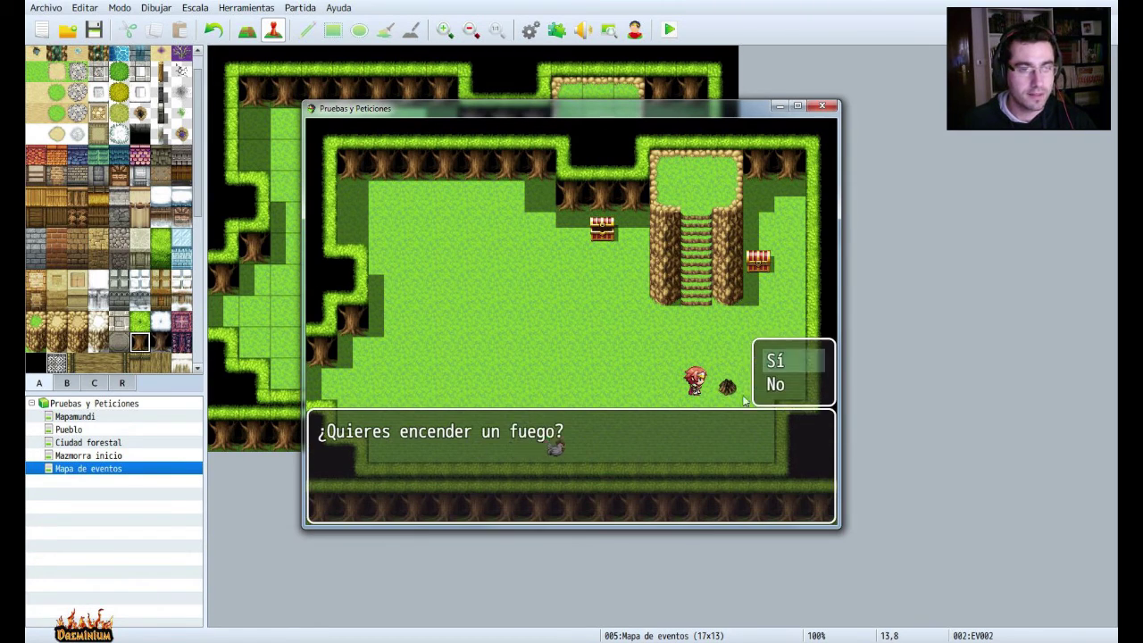
pyautogui.click(783, 363)
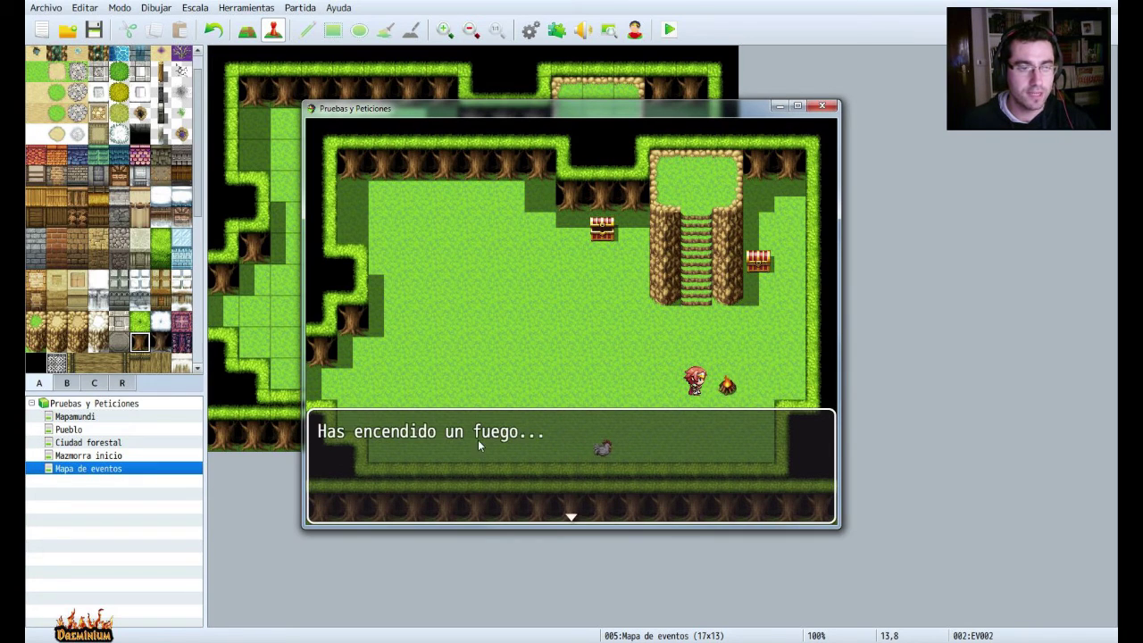
pyautogui.click(474, 386)
pyautogui.click(476, 385)
# Walk the character around the map to check whether the campfire goes out after the wait.
pyautogui.click(608, 375)
pyautogui.click(480, 326)
pyautogui.click(602, 349)
pyautogui.click(447, 349)
pyautogui.click(564, 350)
pyautogui.click(502, 319)
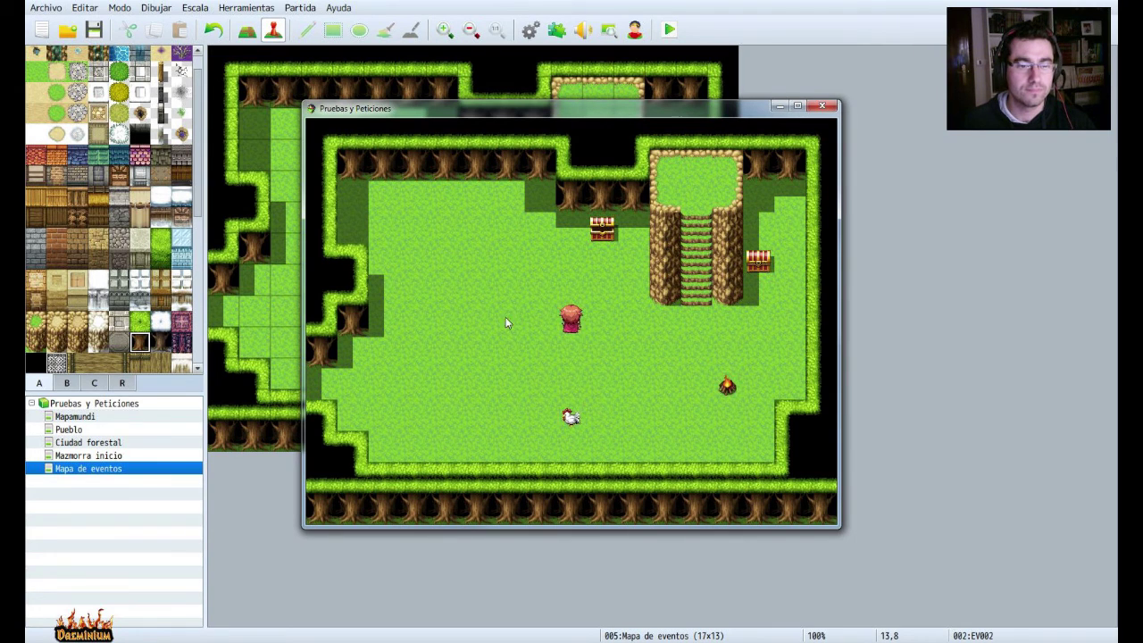
pyautogui.click(516, 376)
pyautogui.click(598, 351)
pyautogui.click(511, 309)
pyautogui.click(572, 324)
pyautogui.click(464, 335)
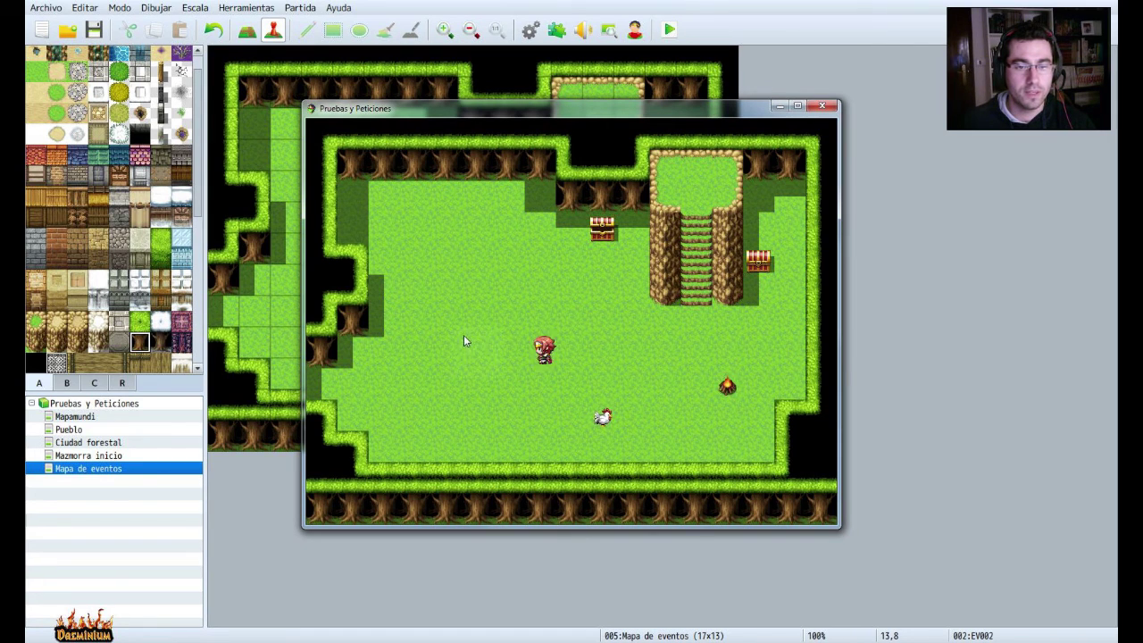
pyautogui.click(498, 297)
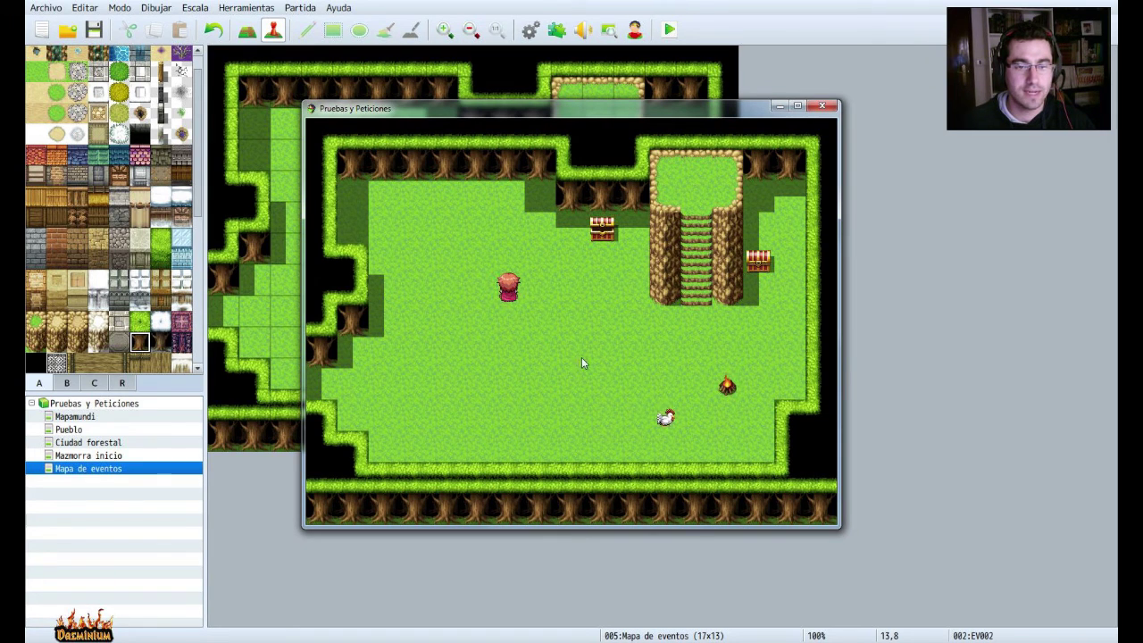
pyautogui.click(636, 378)
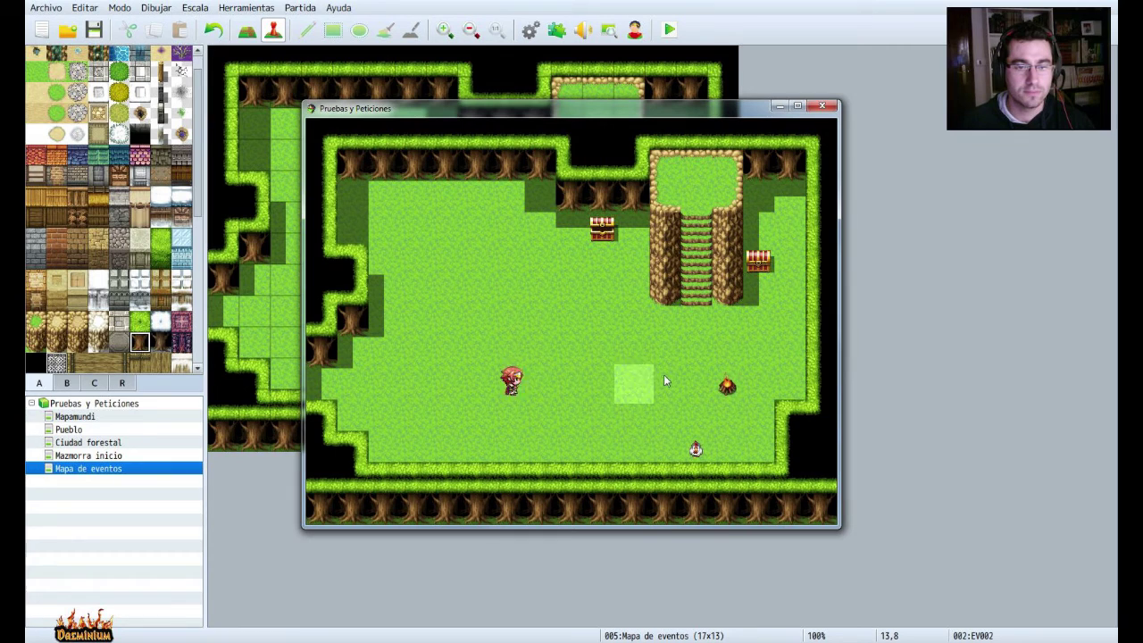
pyautogui.click(663, 377)
pyautogui.click(607, 386)
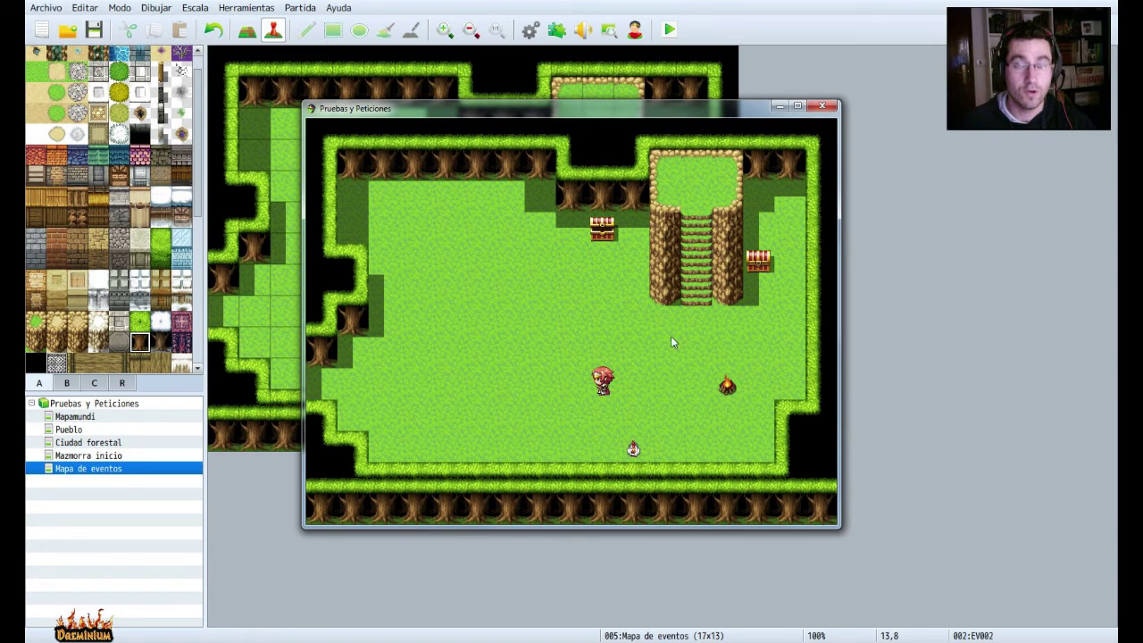
# Close the playtest and add a self-switch A = Desactivado command at the end of page 3 of the campfire event.
pyautogui.click(823, 106)
pyautogui.rightClick(639, 306)
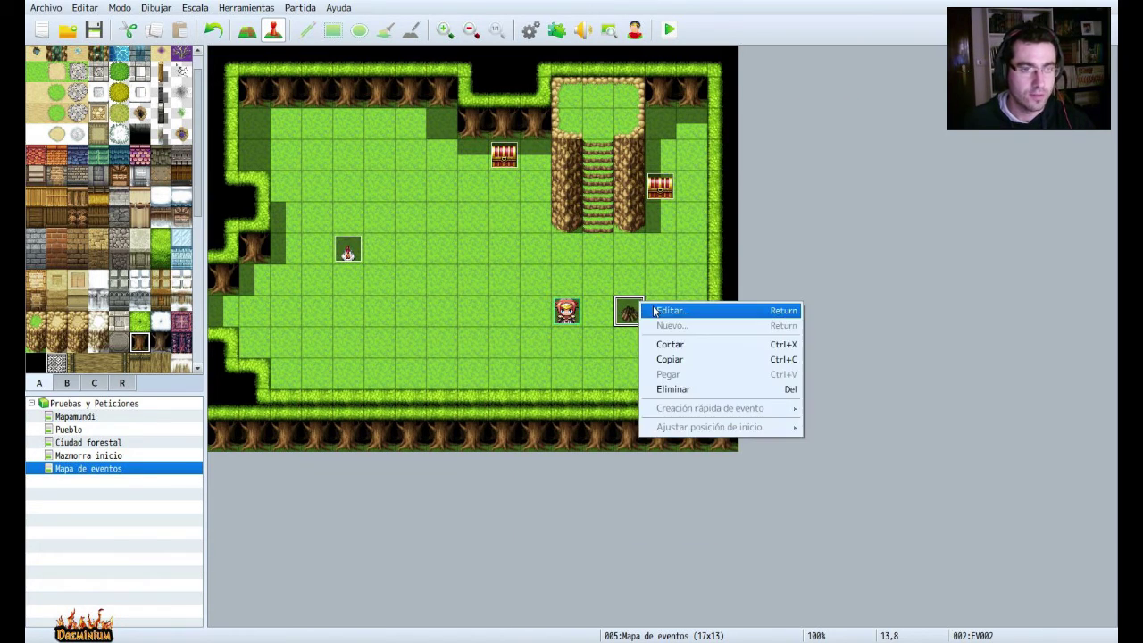
pyautogui.click(665, 309)
pyautogui.click(275, 142)
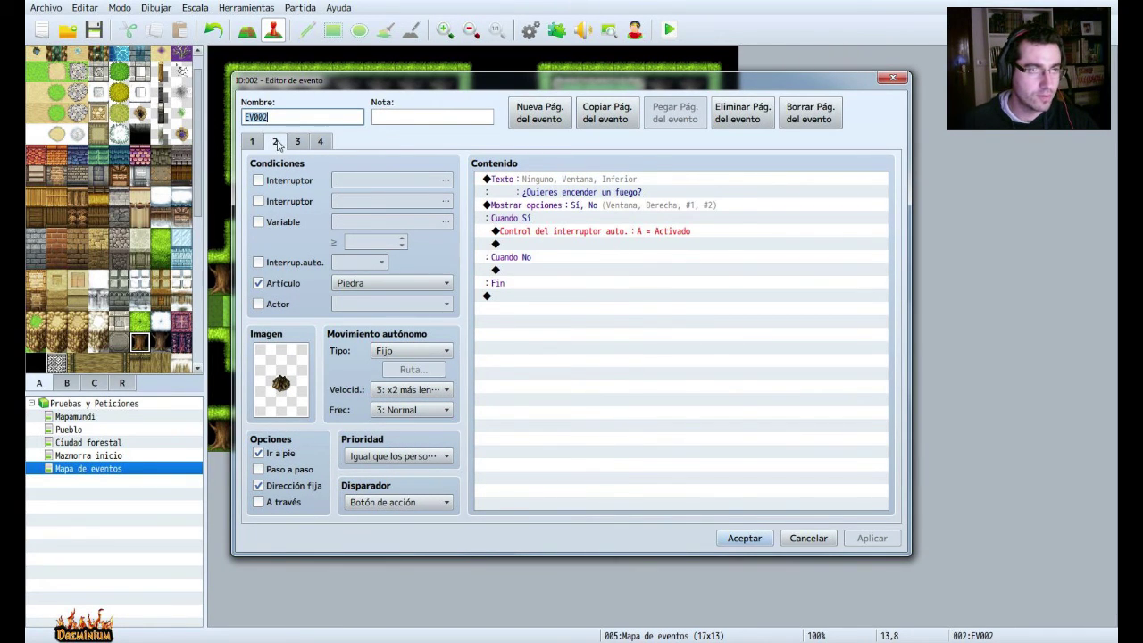
pyautogui.click(298, 142)
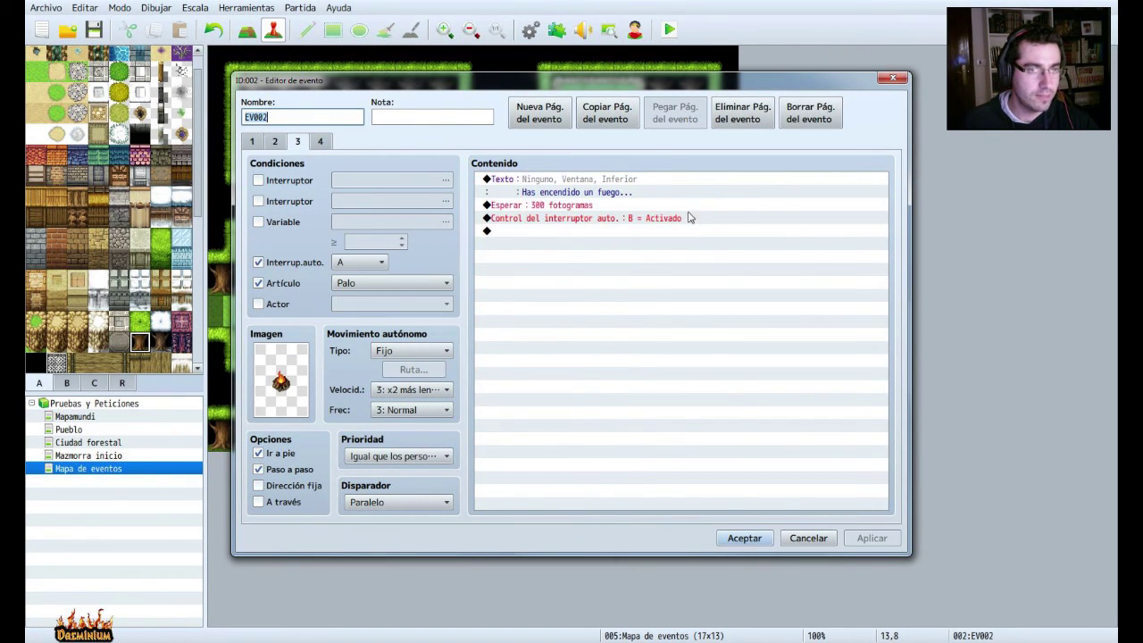
pyautogui.click(548, 207)
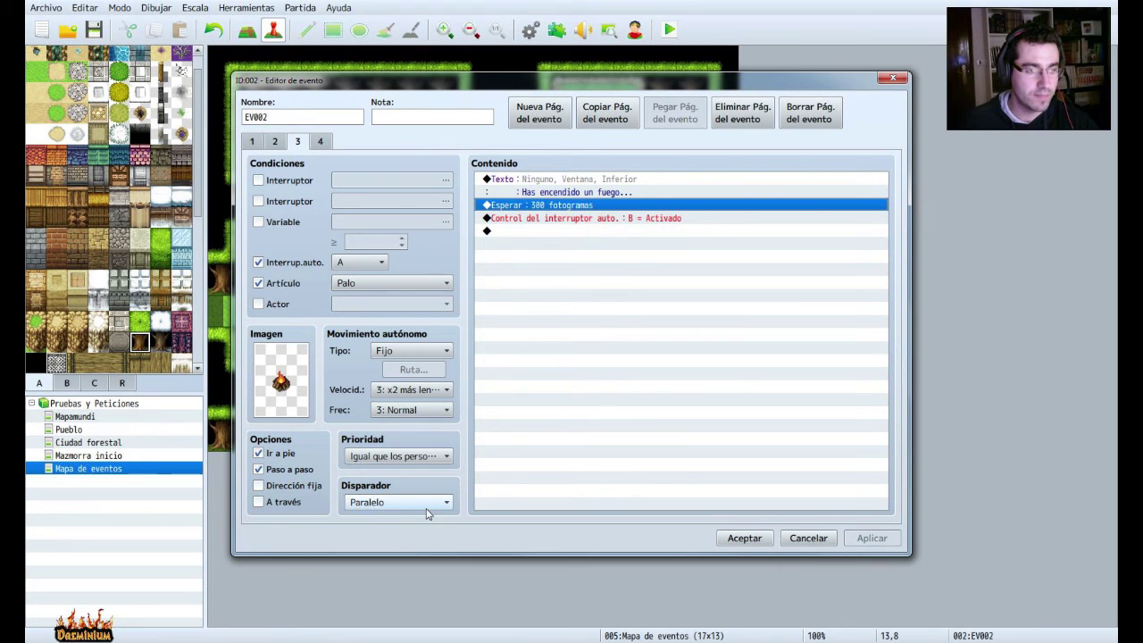
pyautogui.click(572, 220)
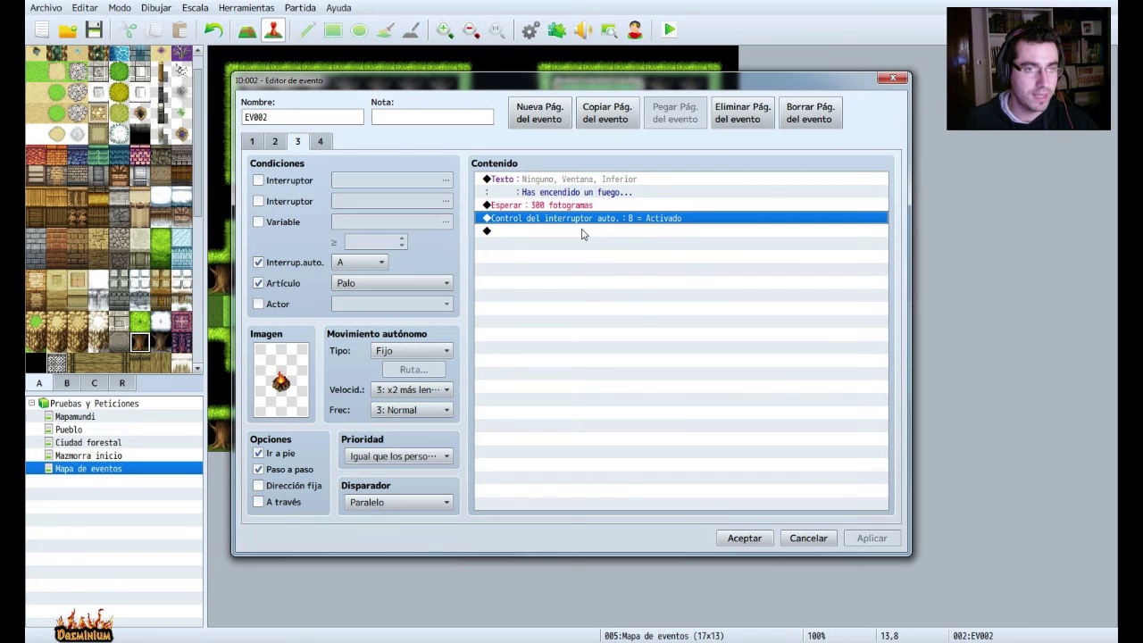
pyautogui.doubleClick(581, 232)
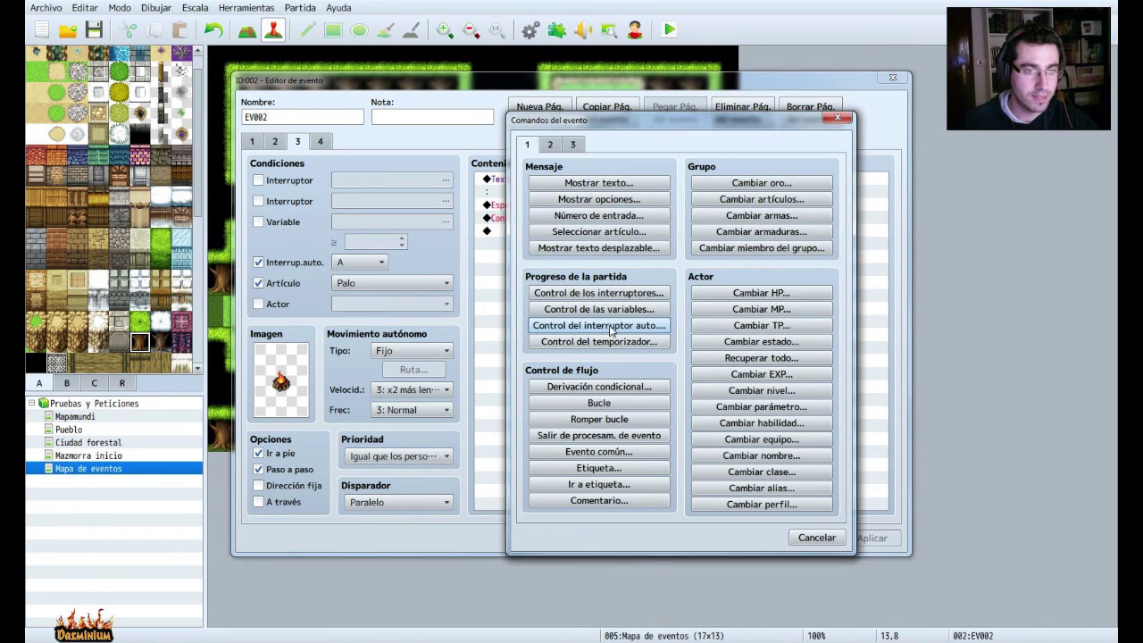
pyautogui.click(611, 327)
pyautogui.click(690, 358)
pyautogui.click(662, 383)
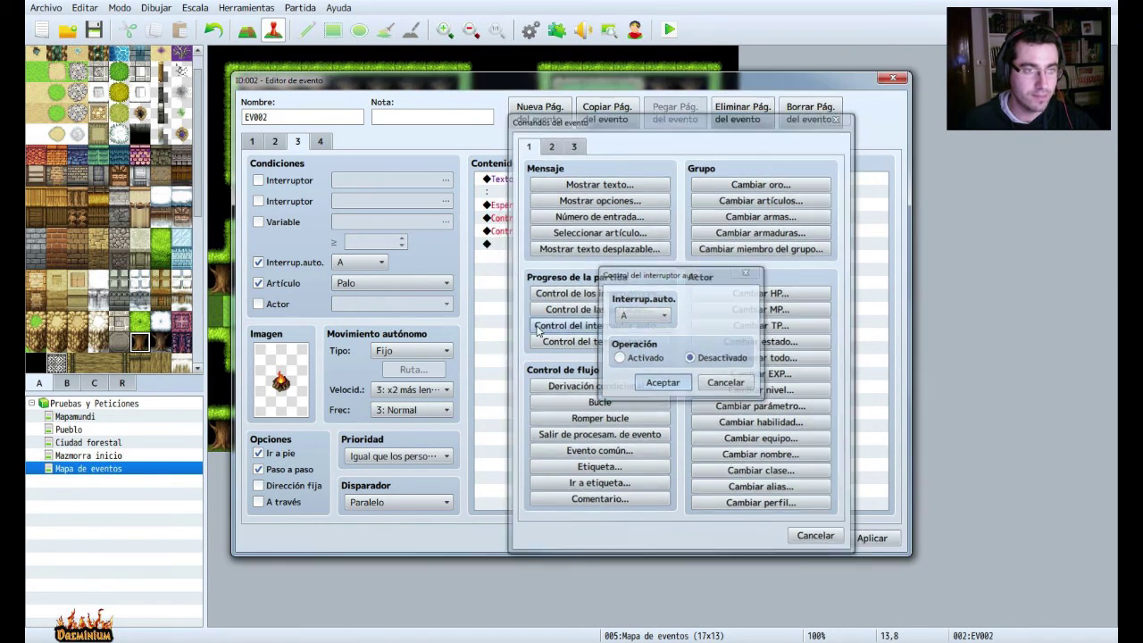
# Delete the self-switch A = Desactivado command from page 4 of the campfire event.
pyautogui.click(320, 143)
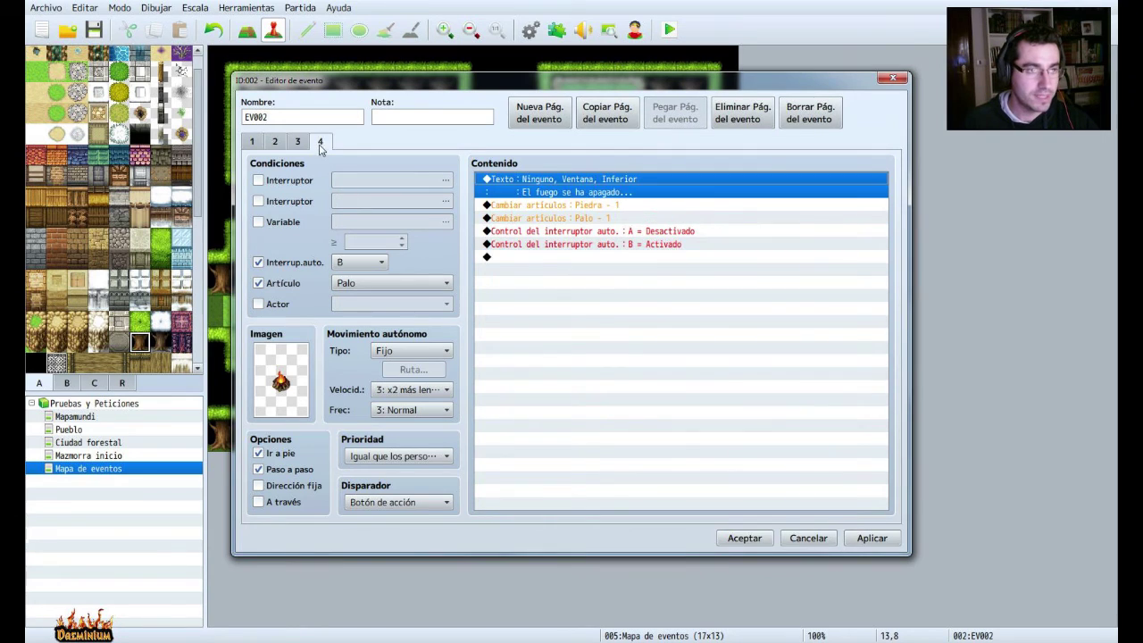
pyautogui.click(611, 234)
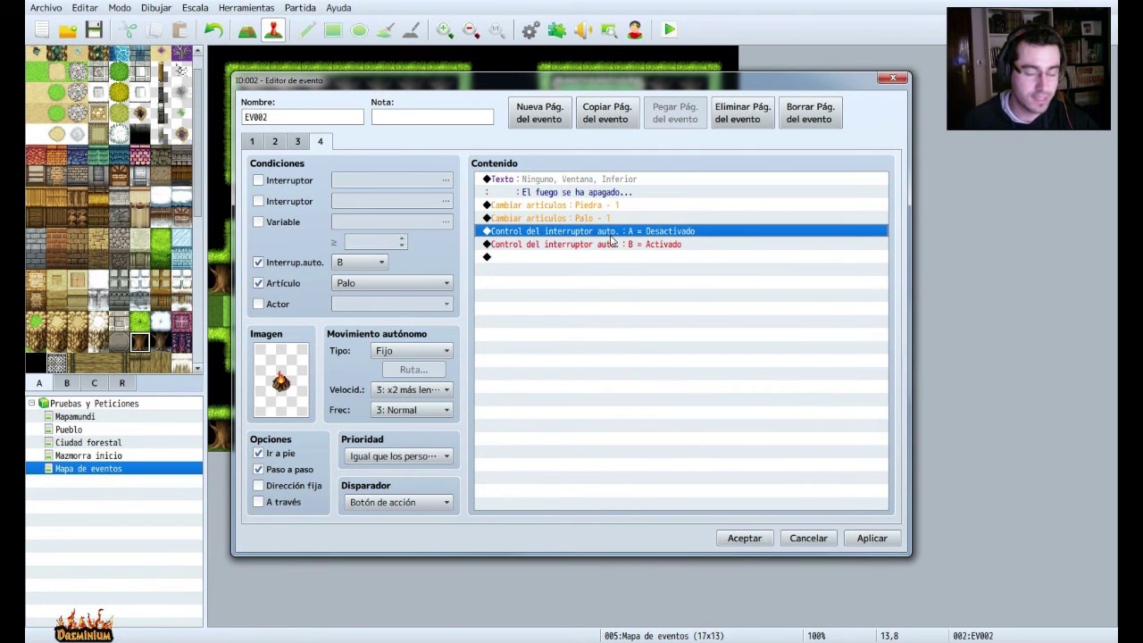
pyautogui.press('Delete')
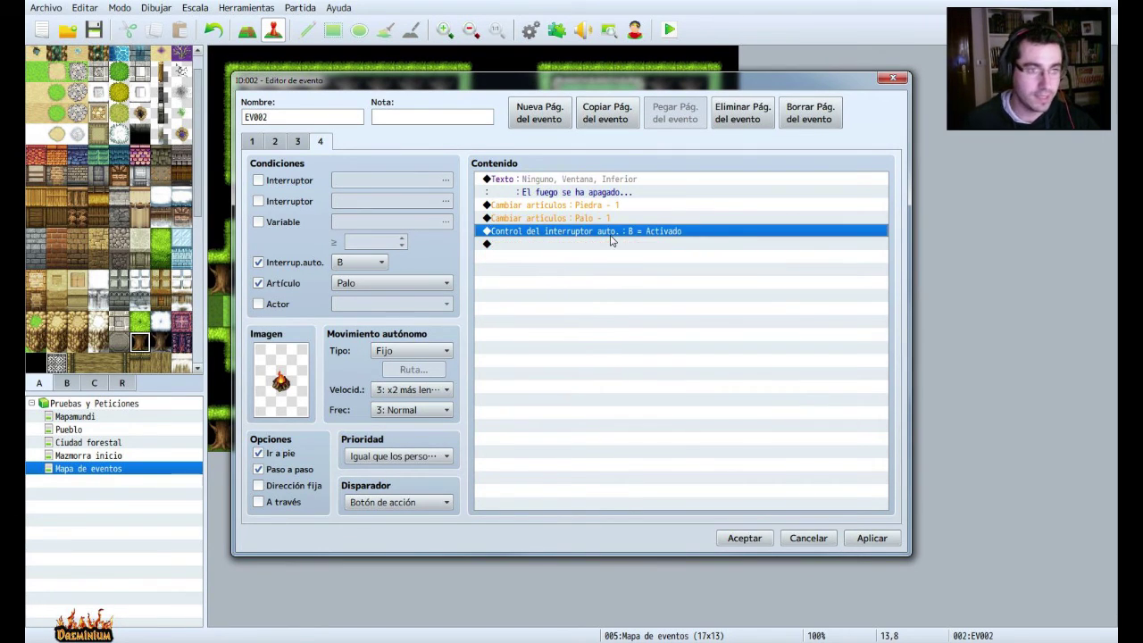
# Set page 4's trigger to Ejecución automática, then apply and accept the campfire event's changes.
pyautogui.click(408, 502)
pyautogui.click(550, 407)
pyautogui.click(411, 503)
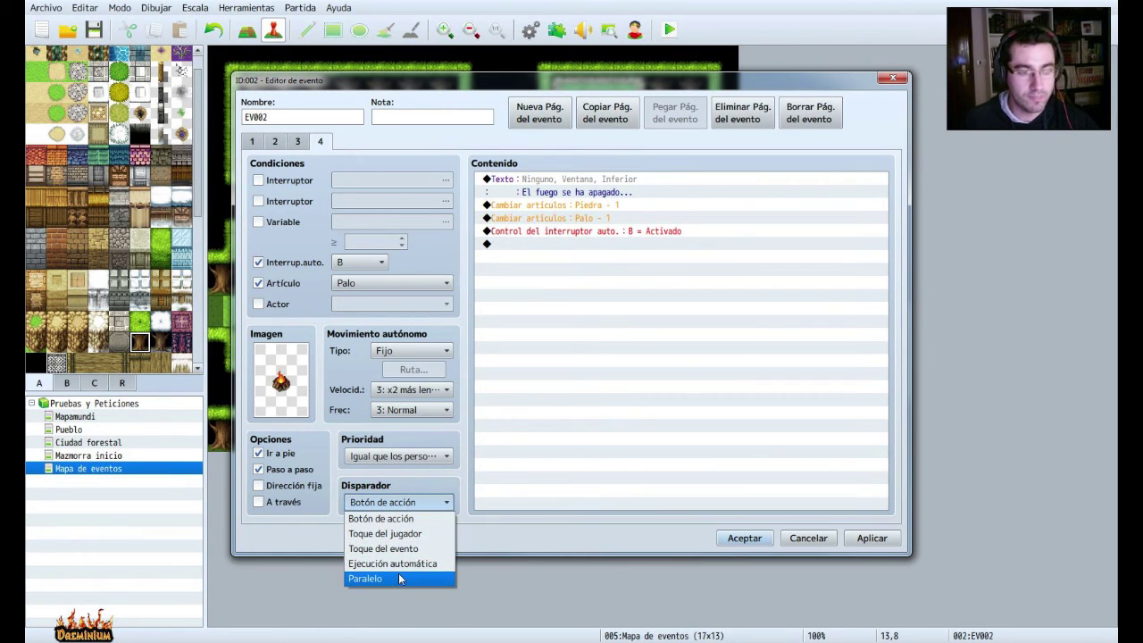
pyautogui.click(402, 563)
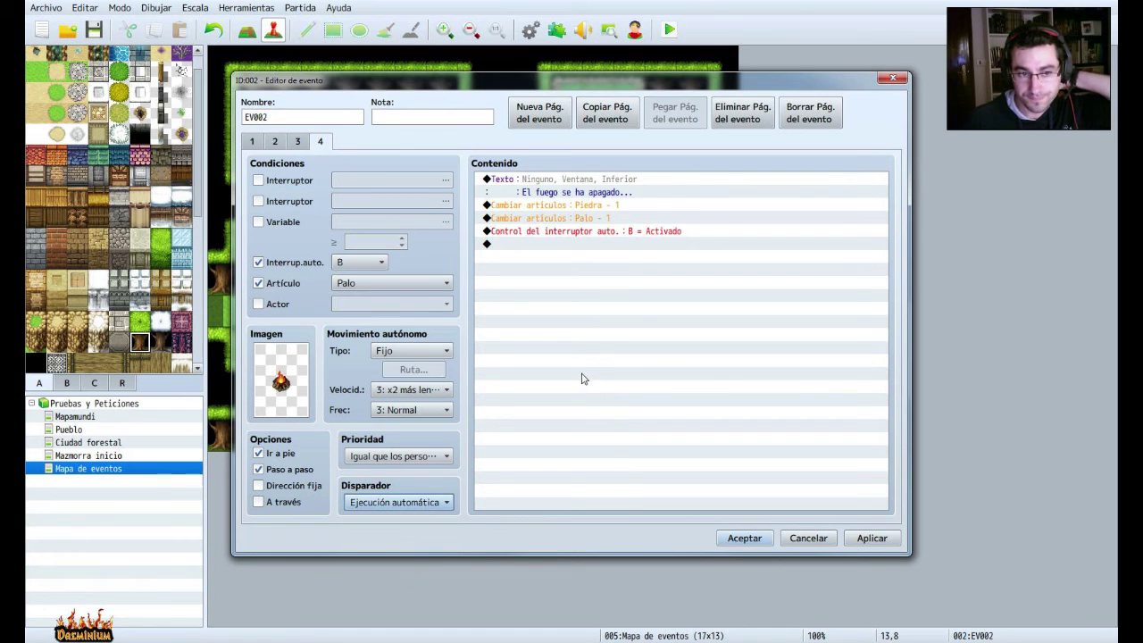
pyautogui.click(871, 538)
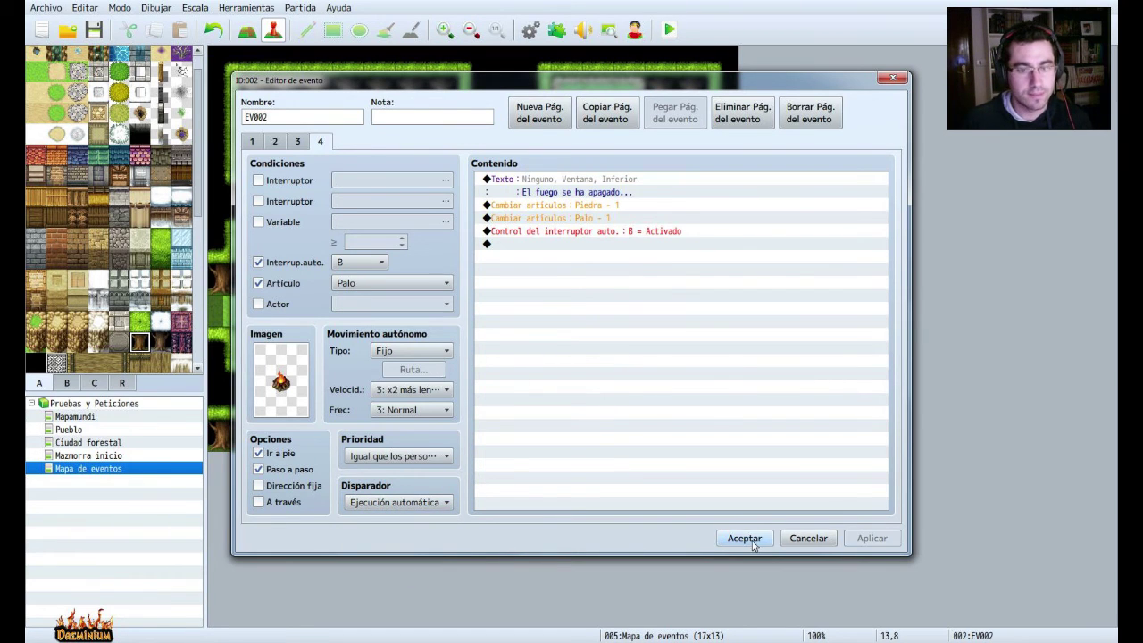
pyautogui.click(740, 538)
# Save the project changes, launch another playtest and start a new game from the title screen.
pyautogui.click(669, 30)
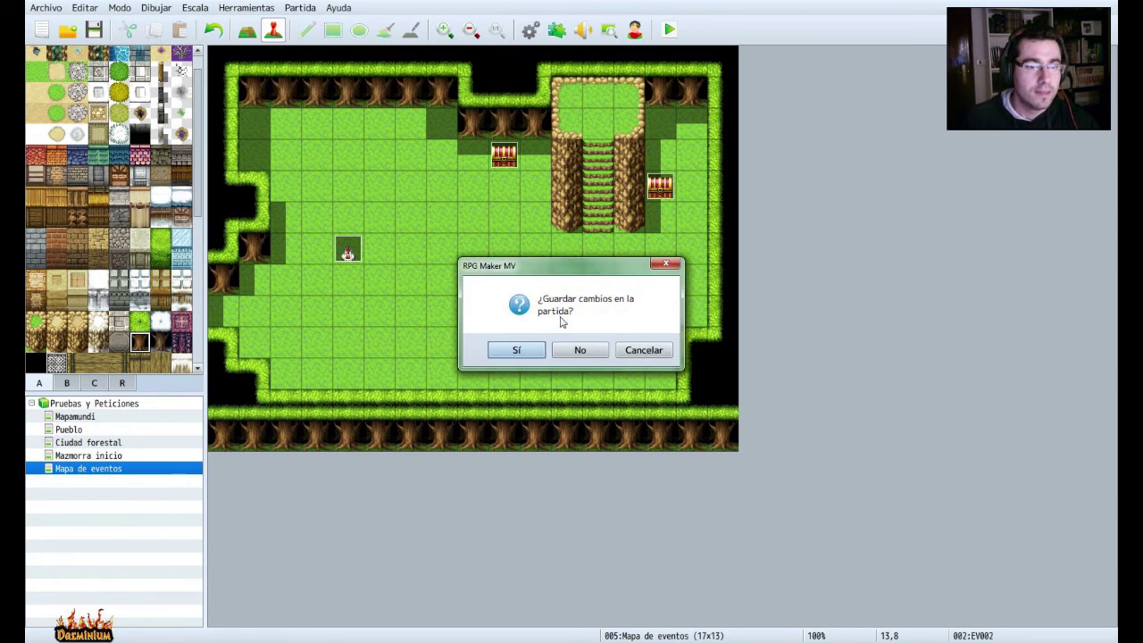
pyautogui.click(518, 349)
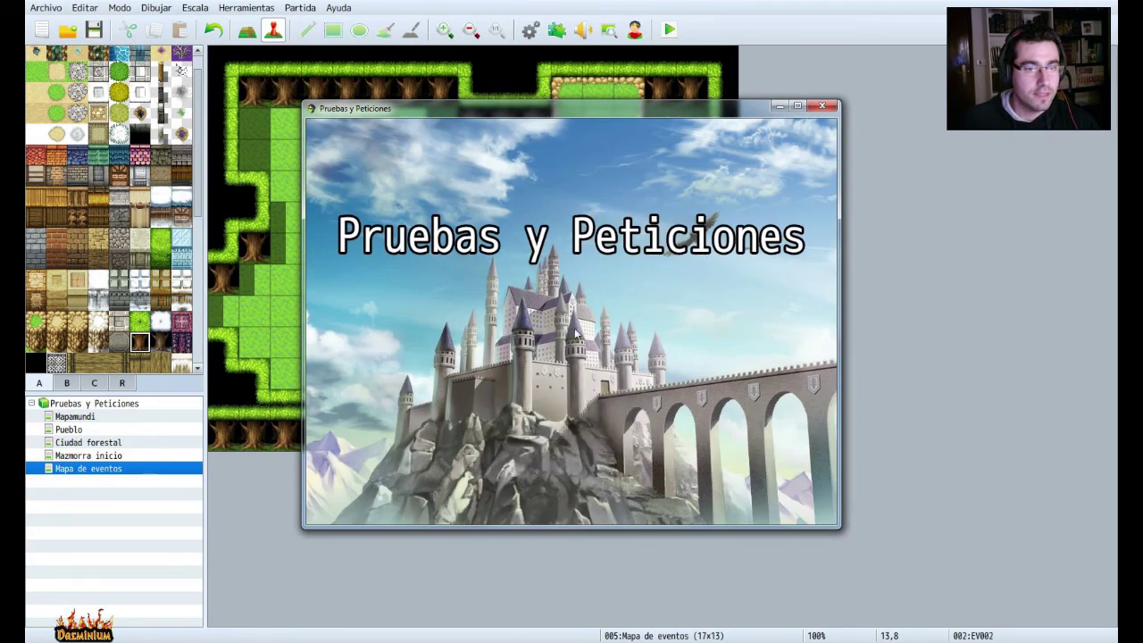
pyautogui.click(595, 404)
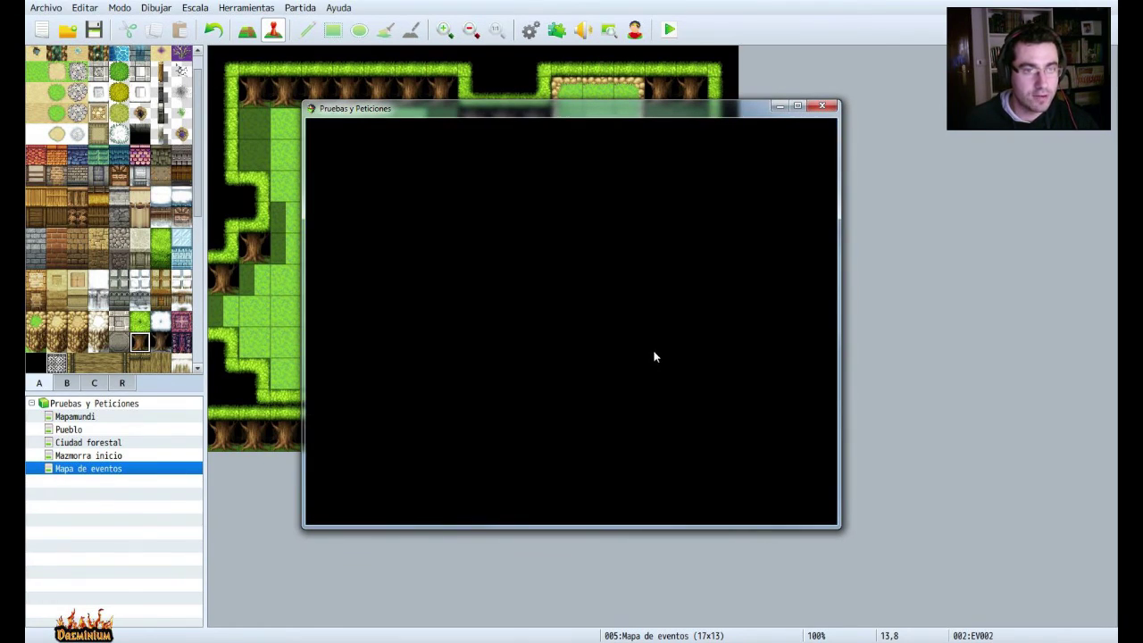
# Open the chest by the trees with the character, and answer Sí to lighting the fire at the unlit campfire.
pyautogui.click(602, 230)
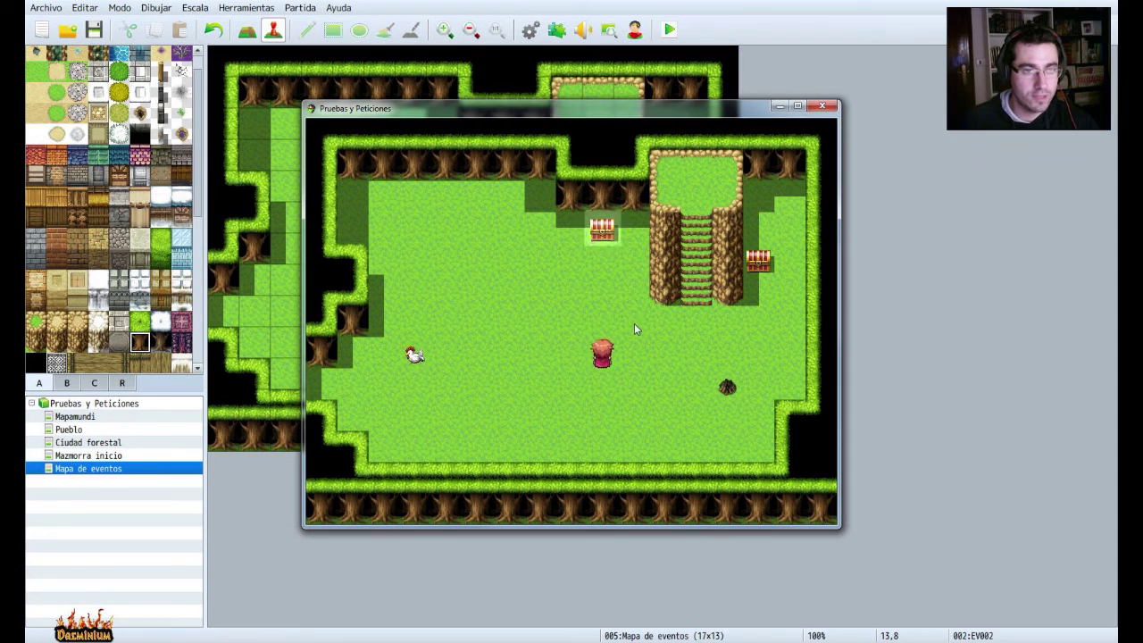
pyautogui.click(672, 371)
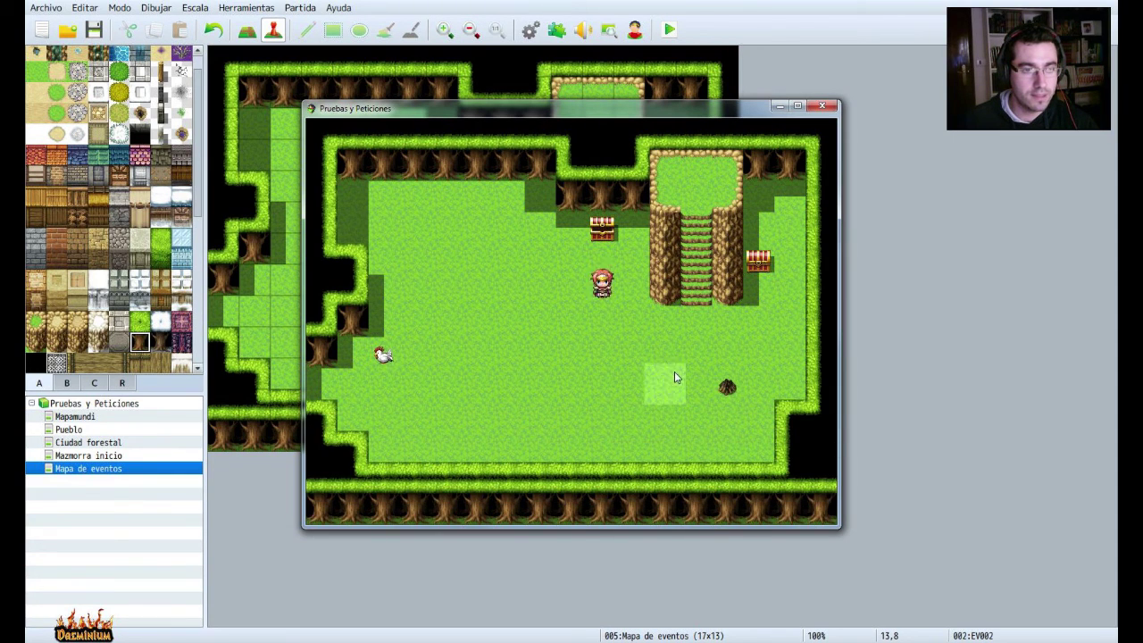
pyautogui.click(728, 386)
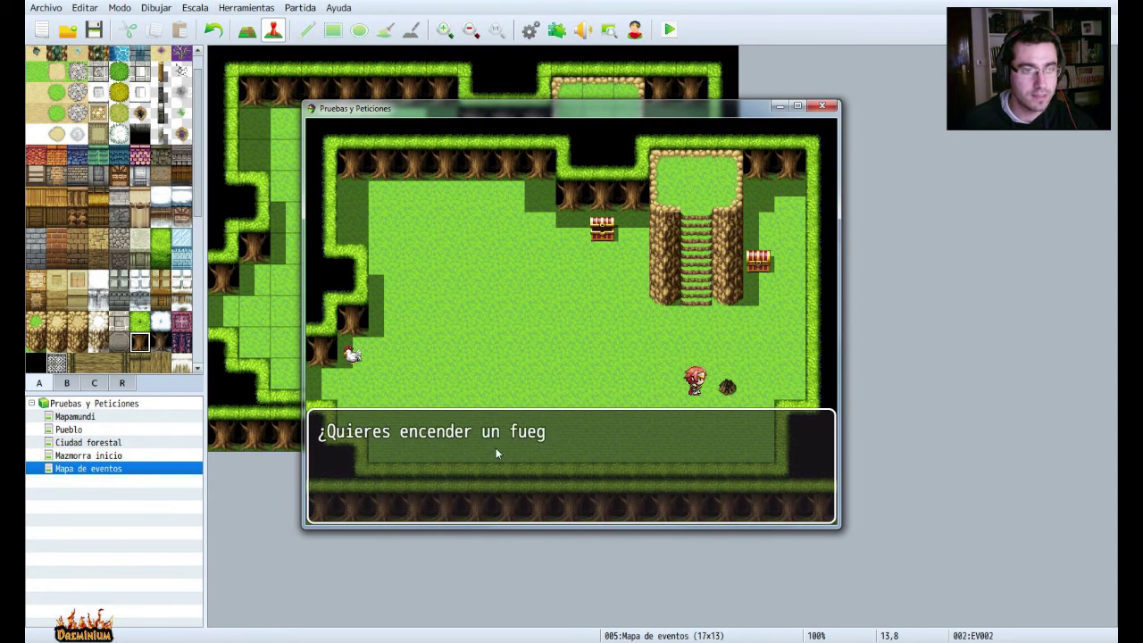
pyautogui.click(771, 368)
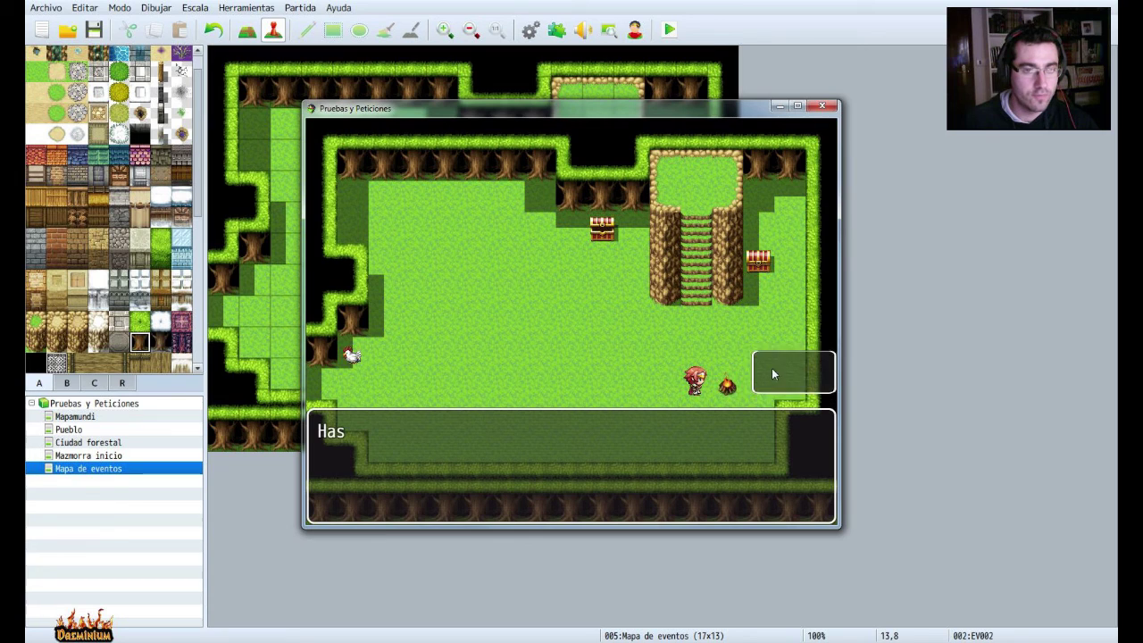
# Walk the character away from the lit campfire, wait for it to burn out and dismiss the message.
pyautogui.click(560, 380)
pyautogui.click(615, 355)
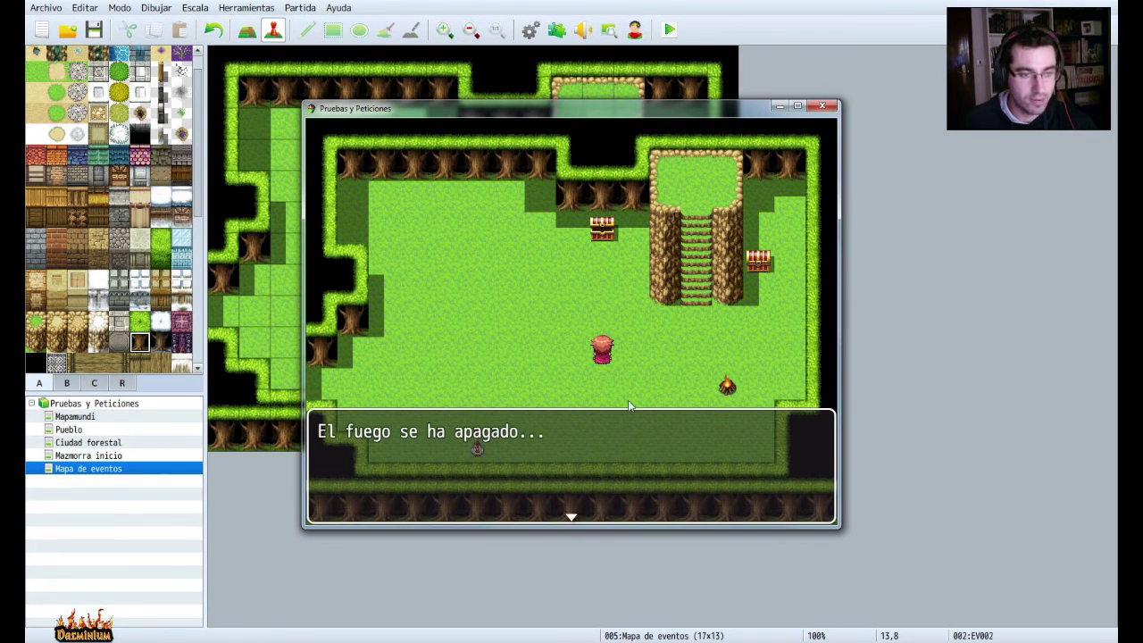
pyautogui.press('Return')
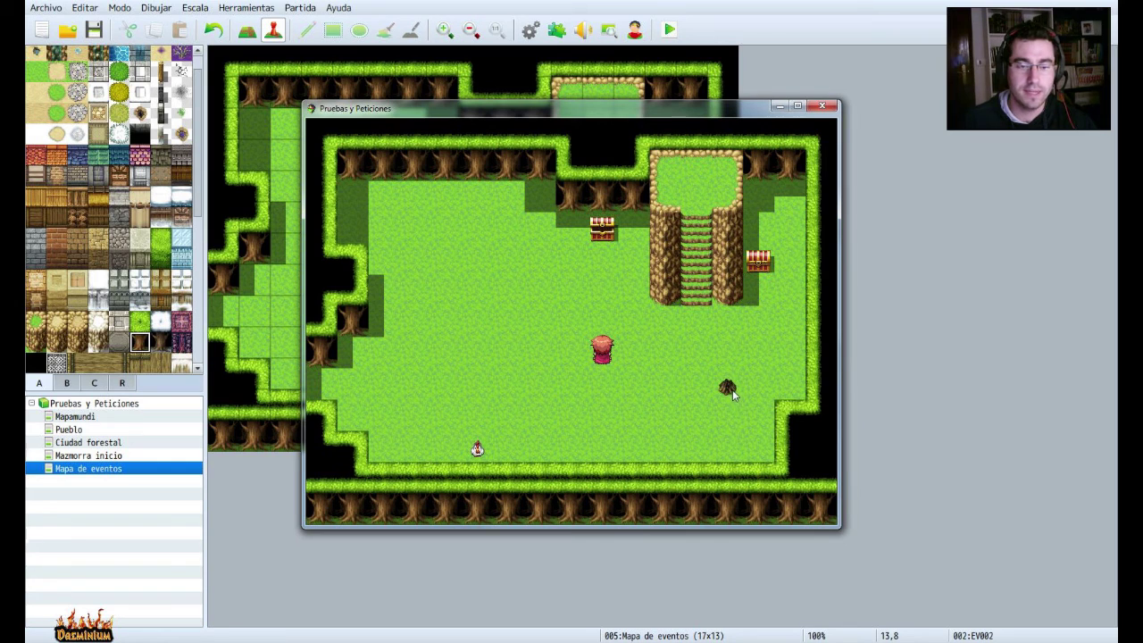
# Walk back to the burnt-out campfire, check its interaction message without the items, and close the playtest.
pyautogui.press('Down')
pyautogui.press('Right')
pyautogui.press('Right')
pyautogui.press('Right')
pyautogui.press('Right')
pyautogui.press('Right')
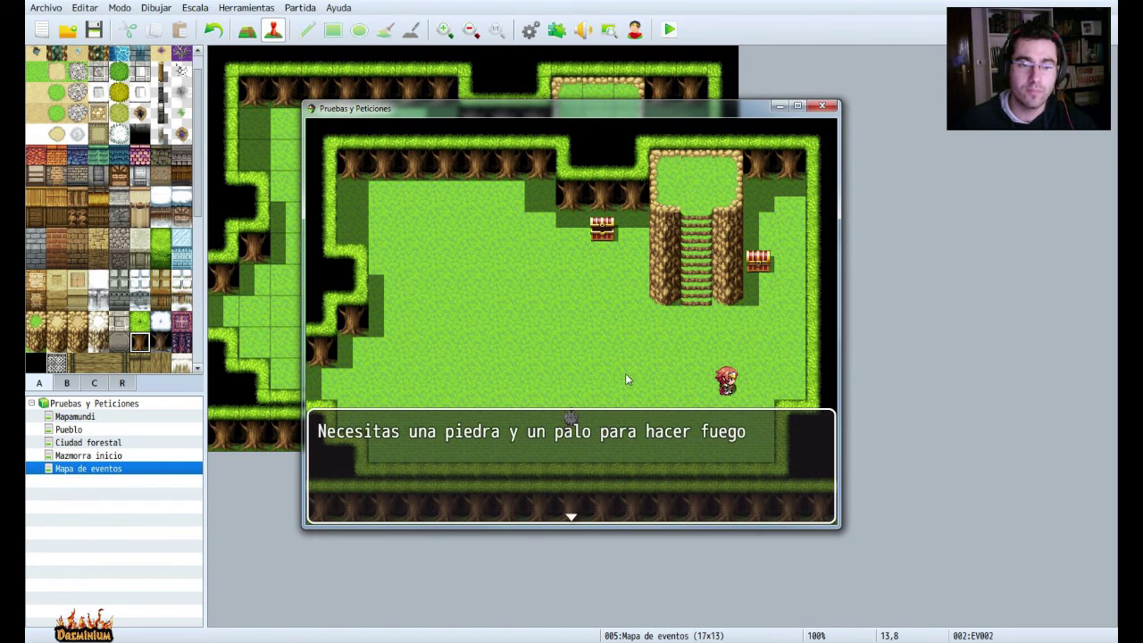
pyautogui.press('Return')
pyautogui.click(540, 351)
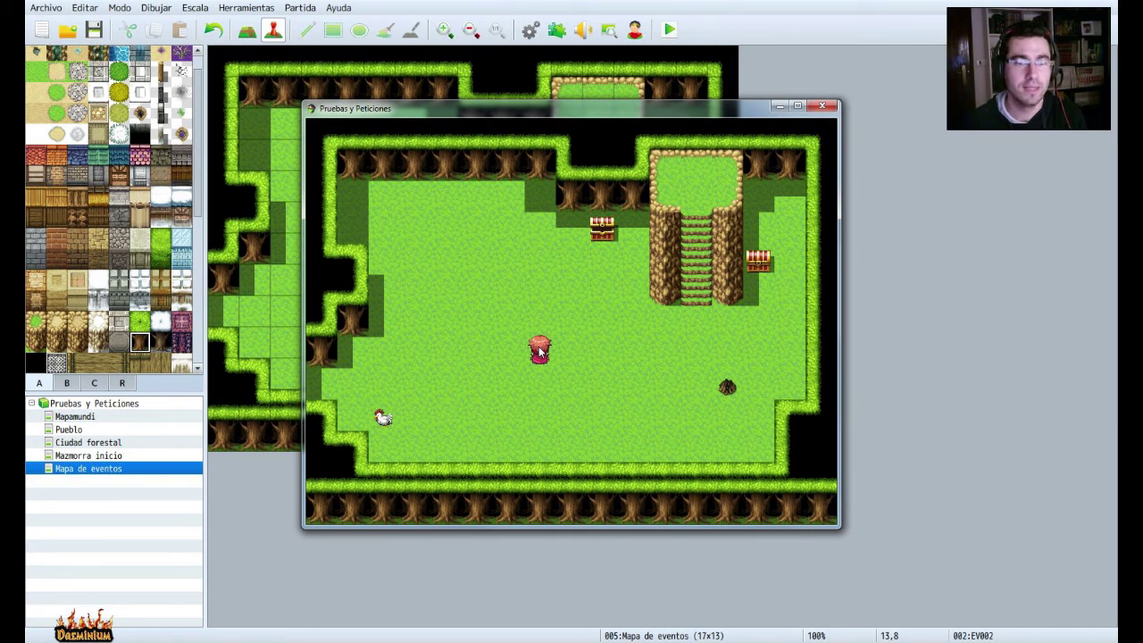
pyautogui.click(822, 105)
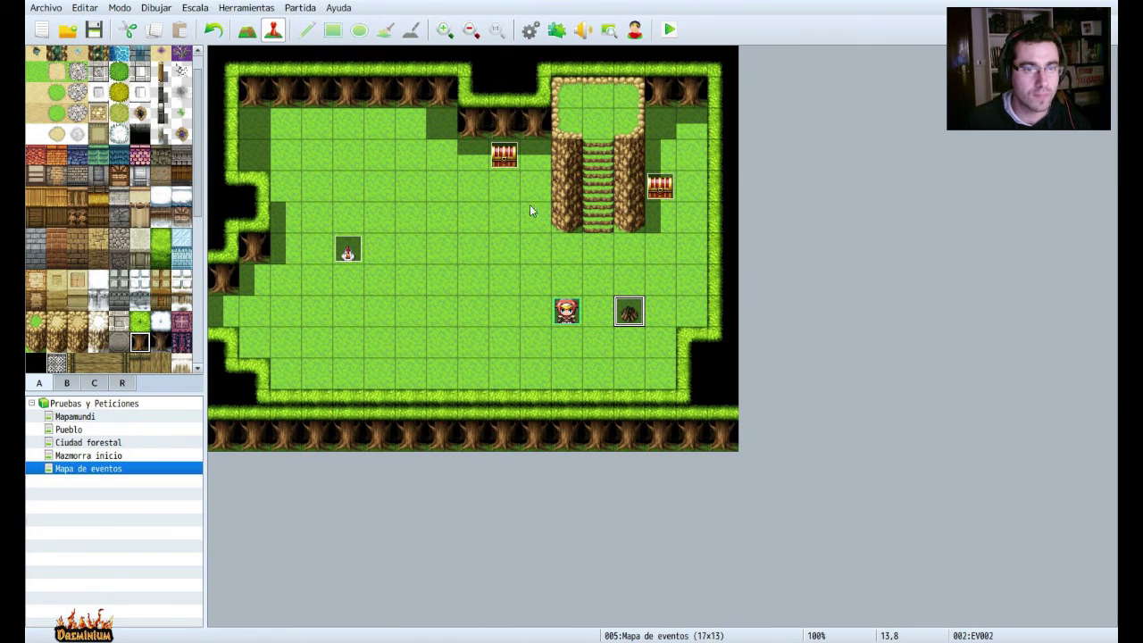
# Examine page 1 of the campfire event and close the event editor without changing anything.
pyautogui.rightClick(635, 317)
pyautogui.click(647, 324)
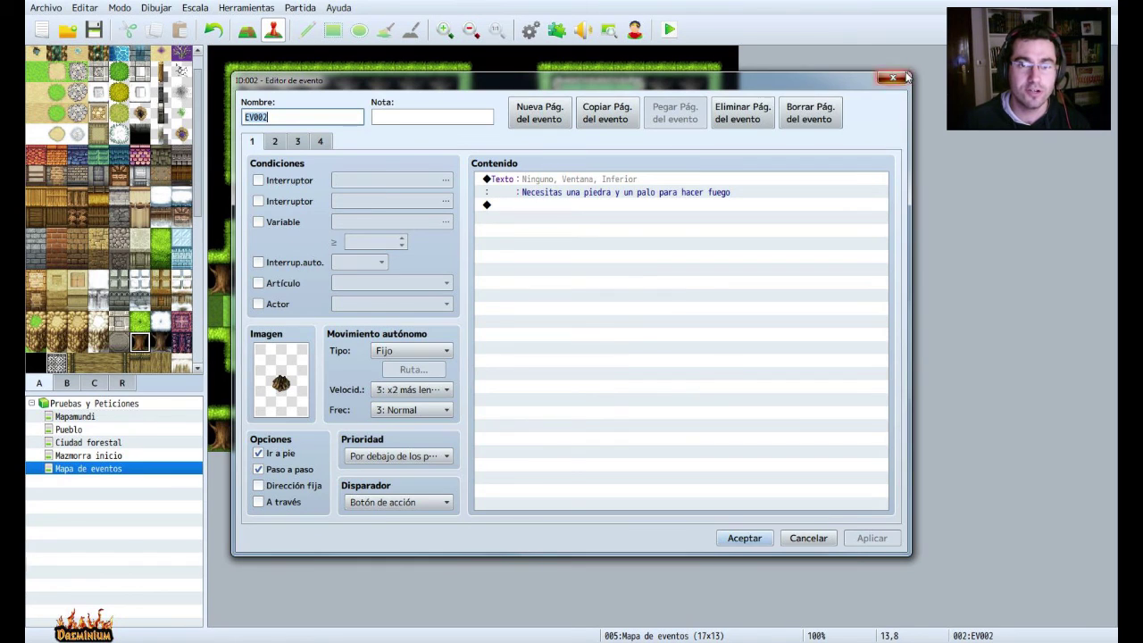
pyautogui.click(892, 79)
# Move the player's starting position to tile 8,7 on the map.
pyautogui.click(562, 311)
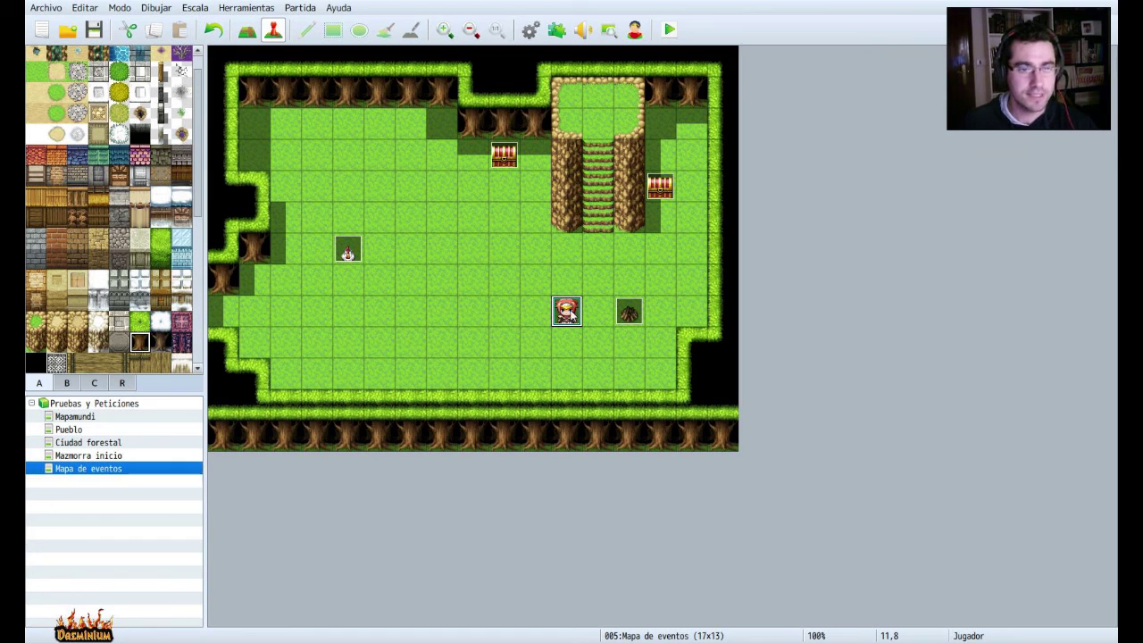
pyautogui.moveTo(483, 284); pyautogui.dragTo(496, 291)
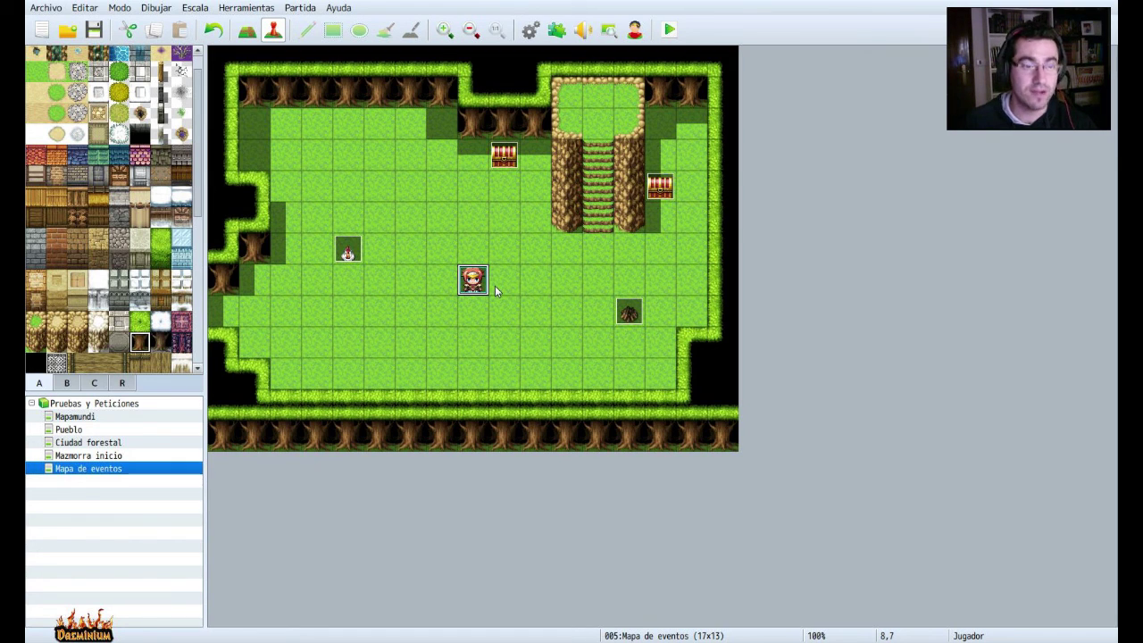